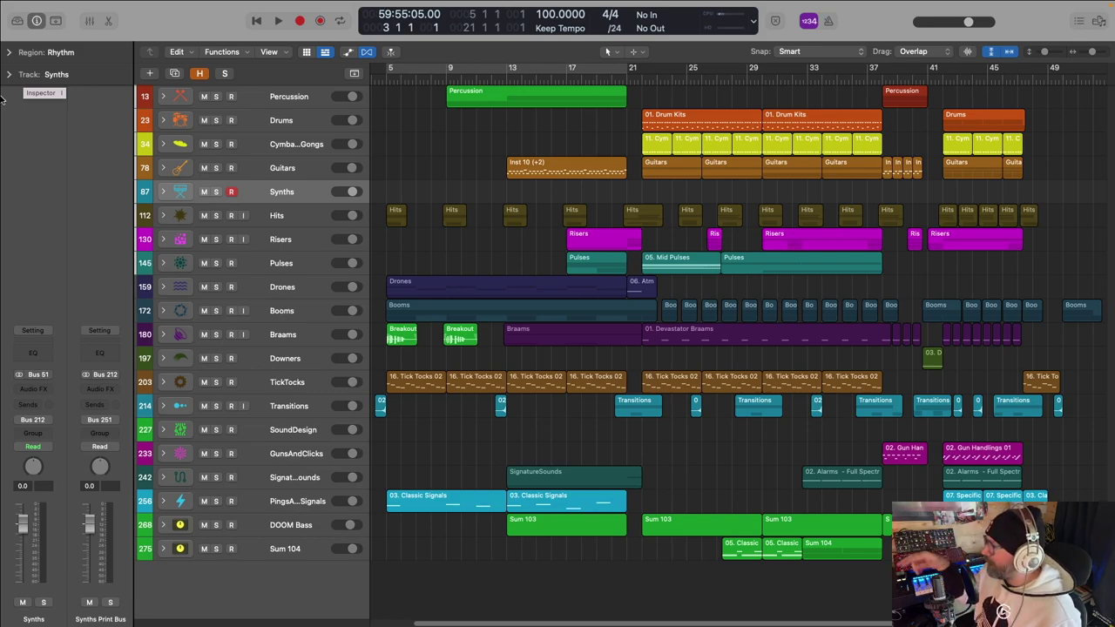
Step: Expand the Guitars stack, examine the Cabal 8 Crunch patch in the first Crunch guitar track's Kontakt 7 instrument, and close the plug-in window
mouse_move(4, 5)
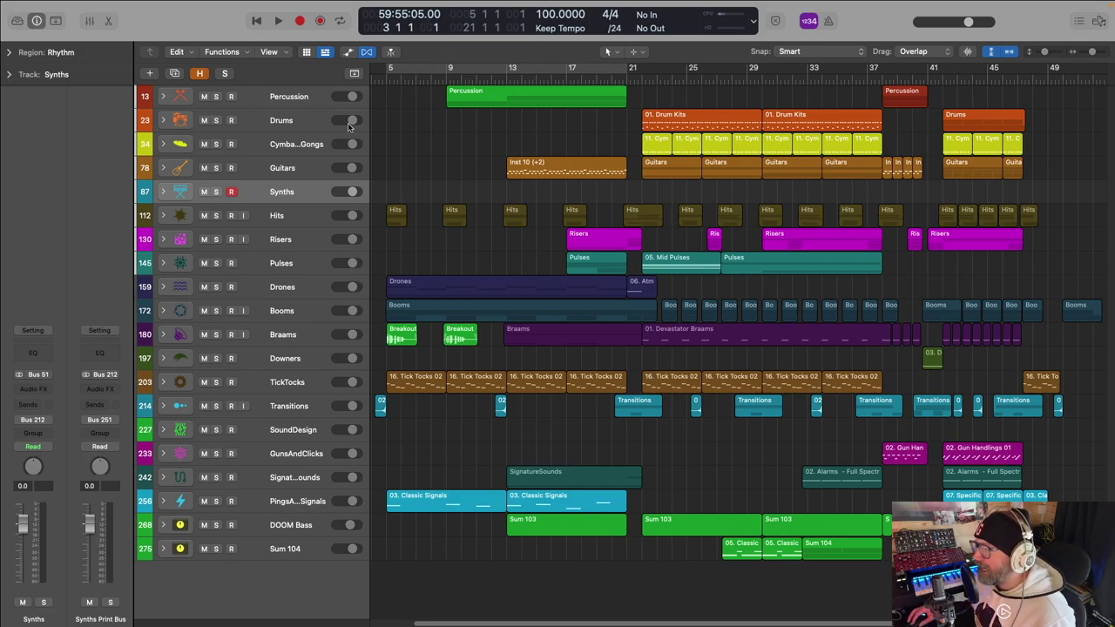
click(163, 169)
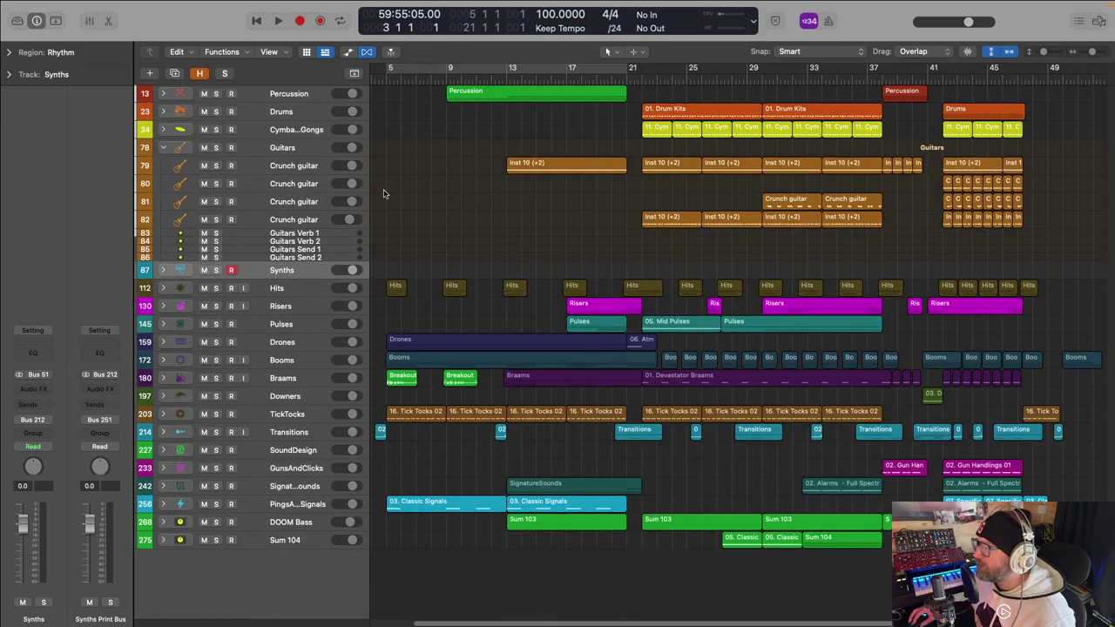
click(314, 169)
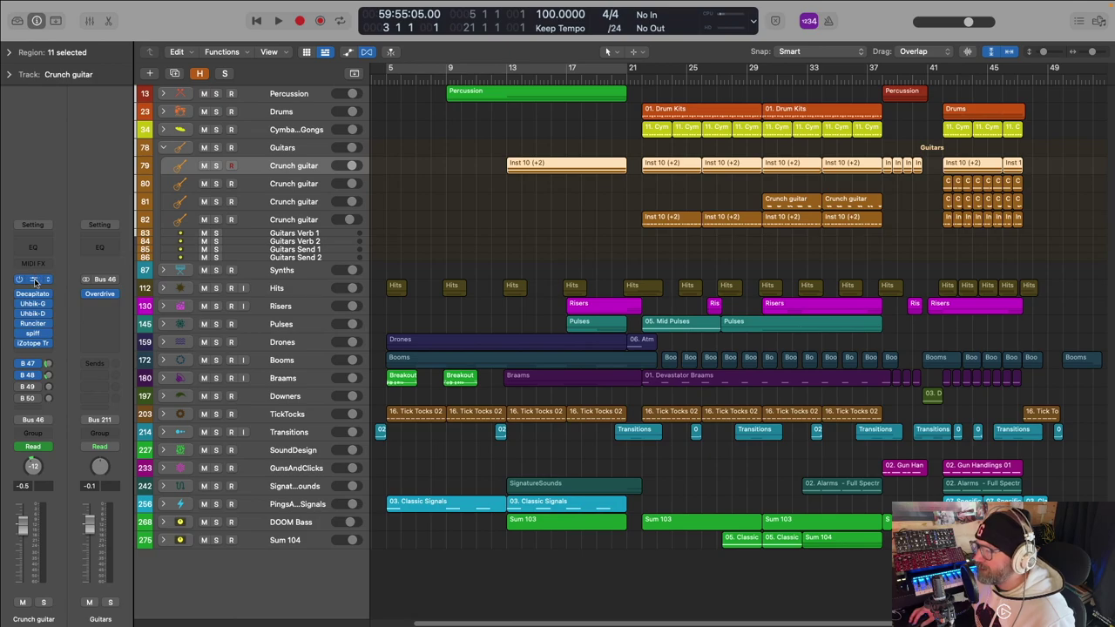
key(v)
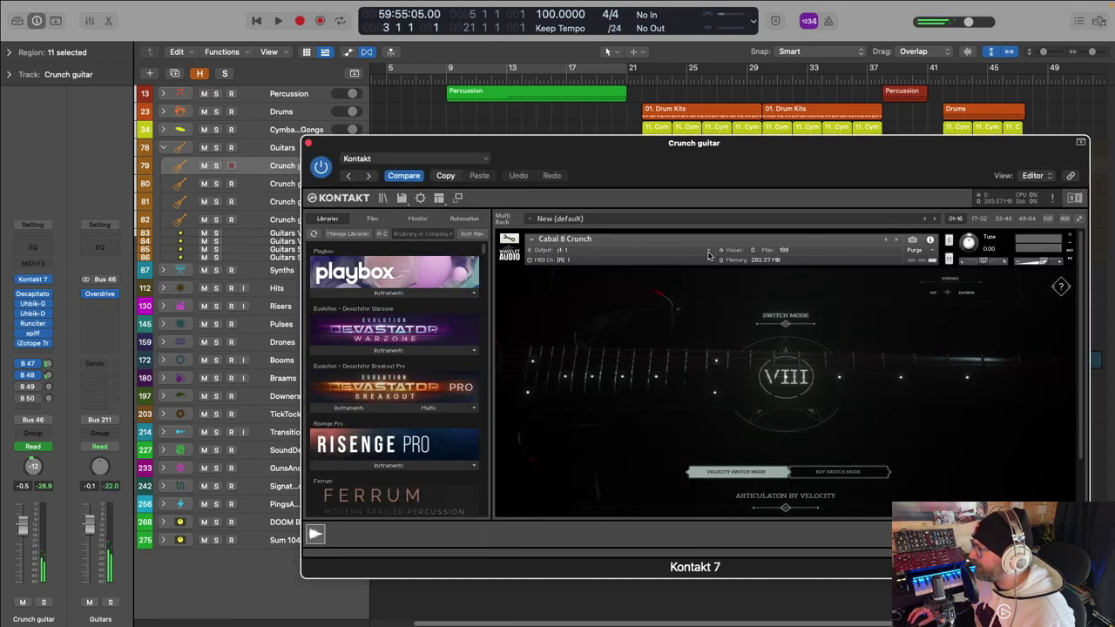
mouse_move(685, 154)
mouse_down()
mouse_move(565, 159)
mouse_move(680, 144)
mouse_up()
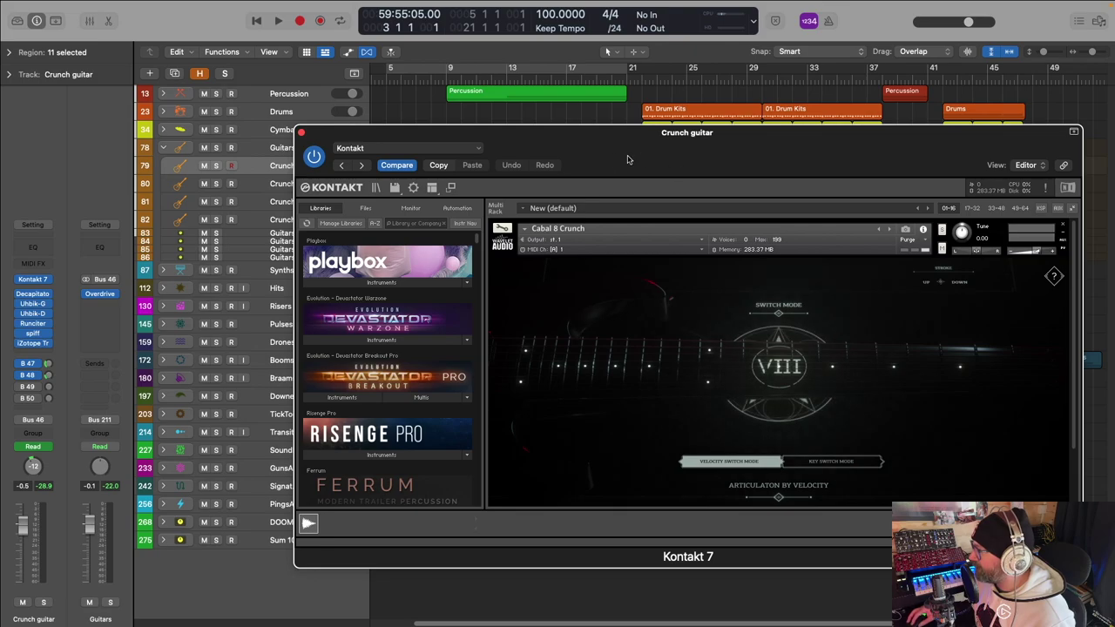
drag(602, 148, 609, 190)
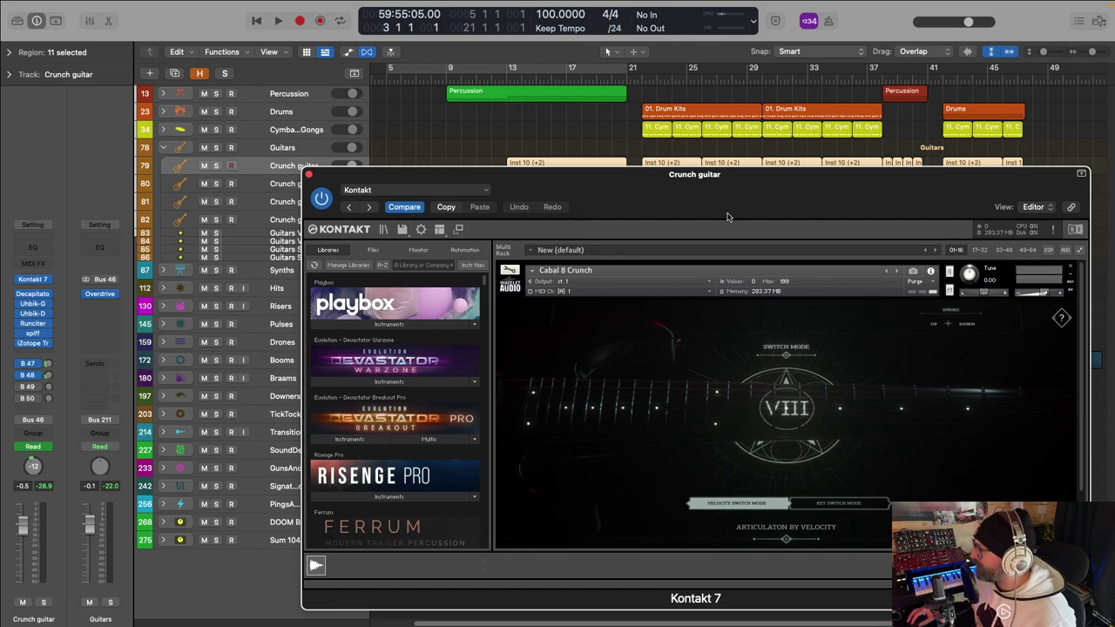
drag(679, 181, 656, 195)
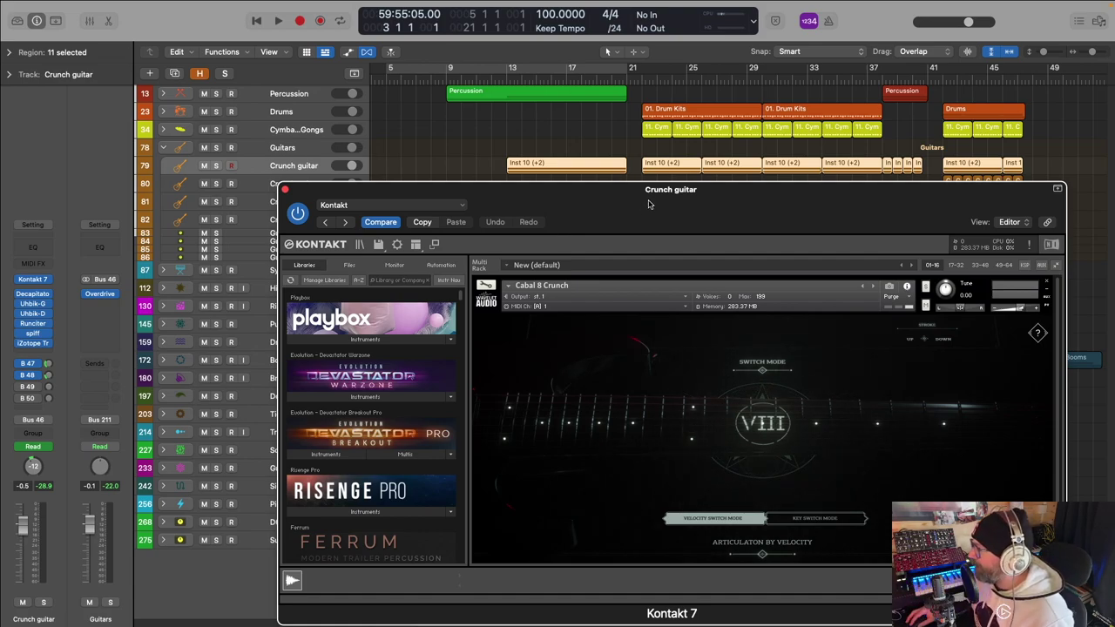
drag(654, 202, 654, 193)
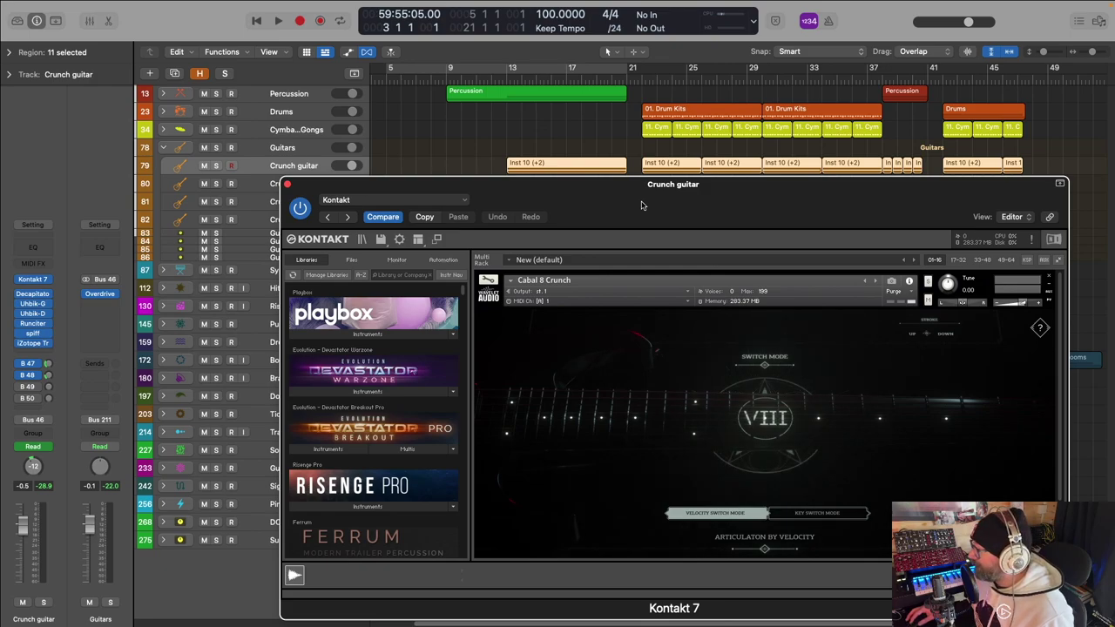
drag(687, 196, 706, 190)
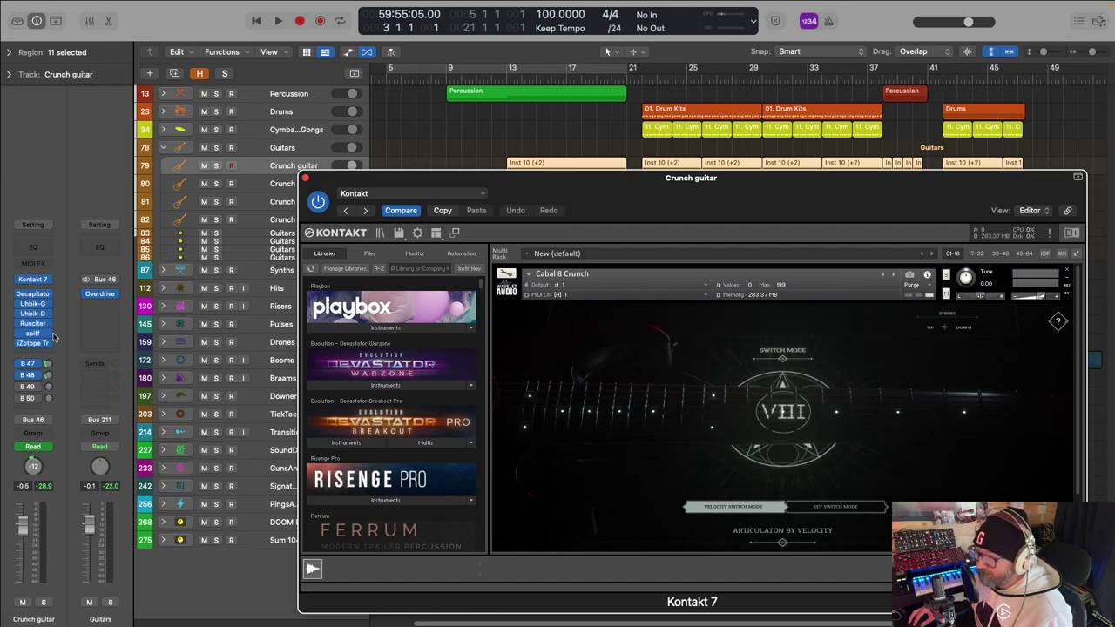
click(305, 177)
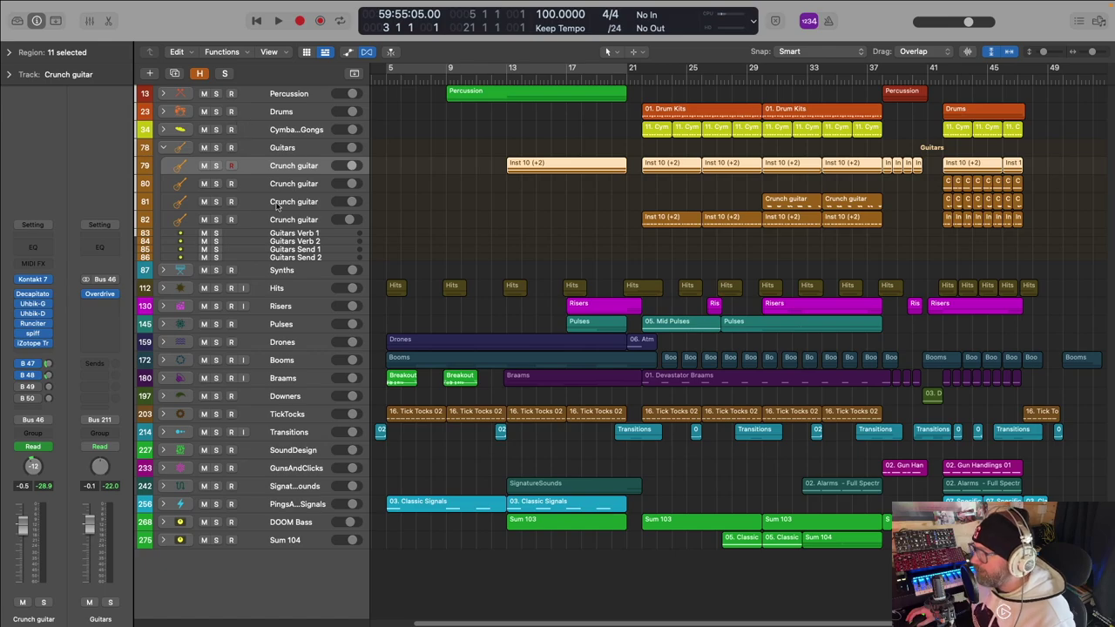
Step: Reveal the project's hidden tracks and expand the Stems stack
click(199, 73)
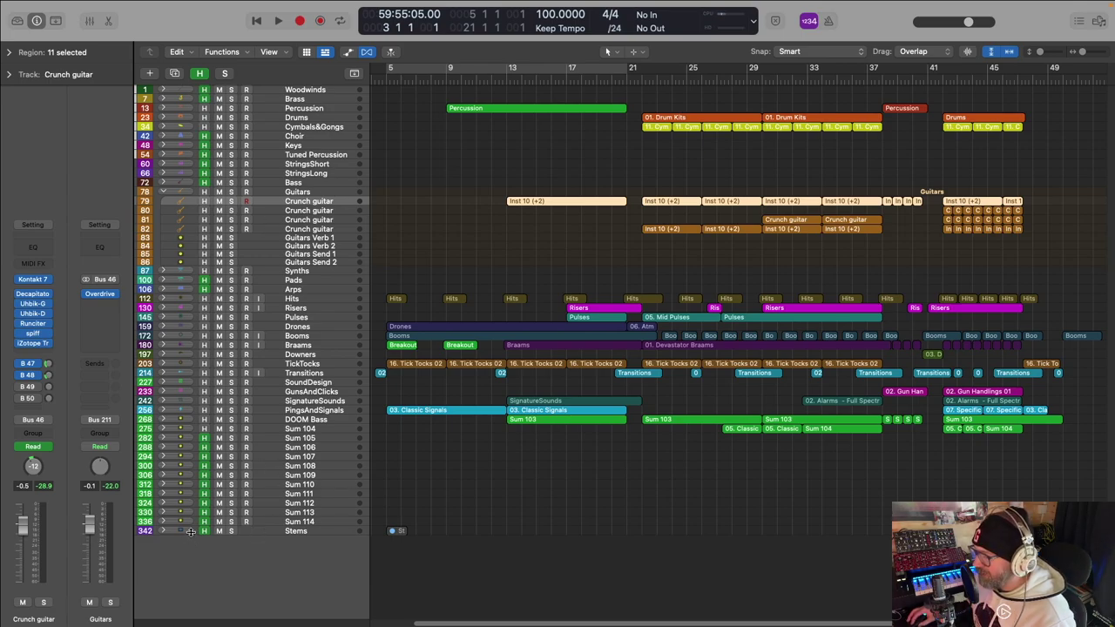
click(162, 531)
scroll(261, 392, down, 8)
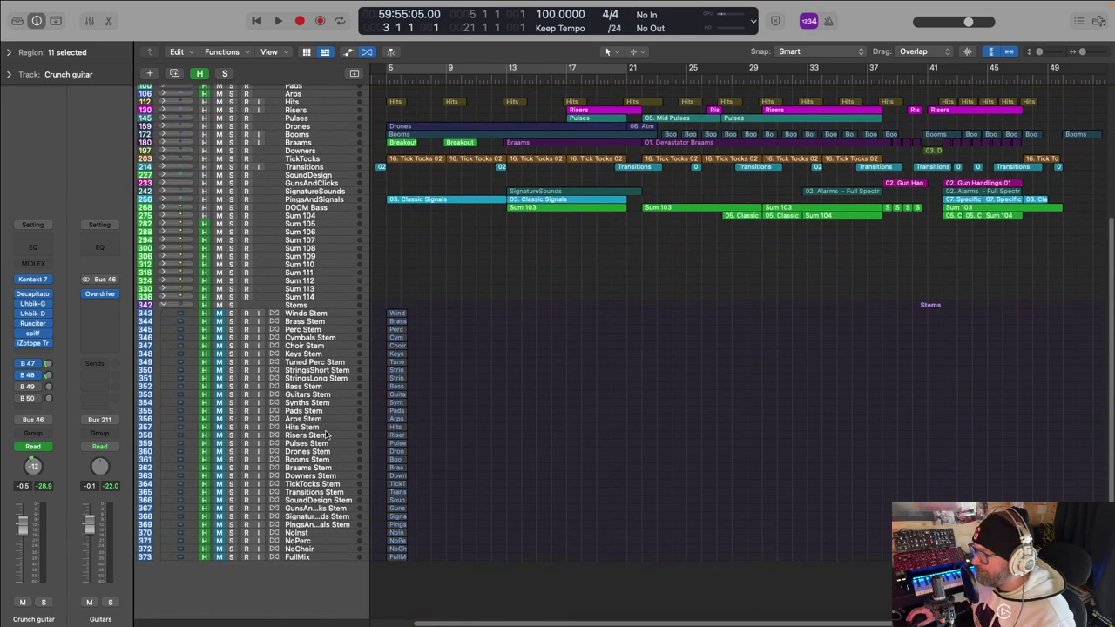
Step: Delete all the old recorded regions on the stem tracks, including their audio files on disk
drag(442, 293, 380, 610)
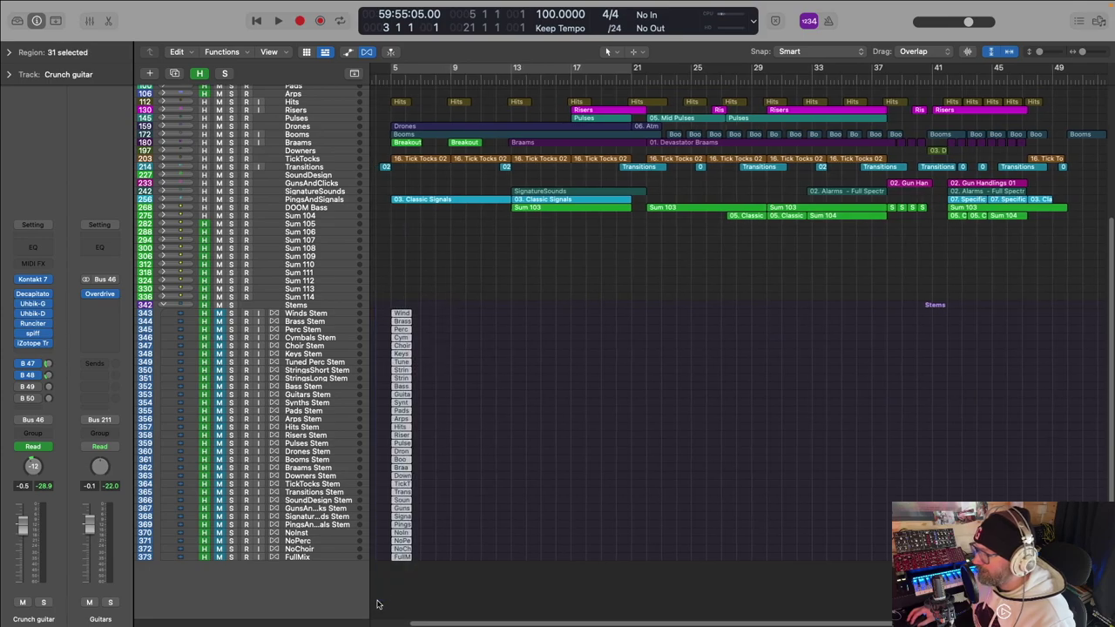
key(Delete)
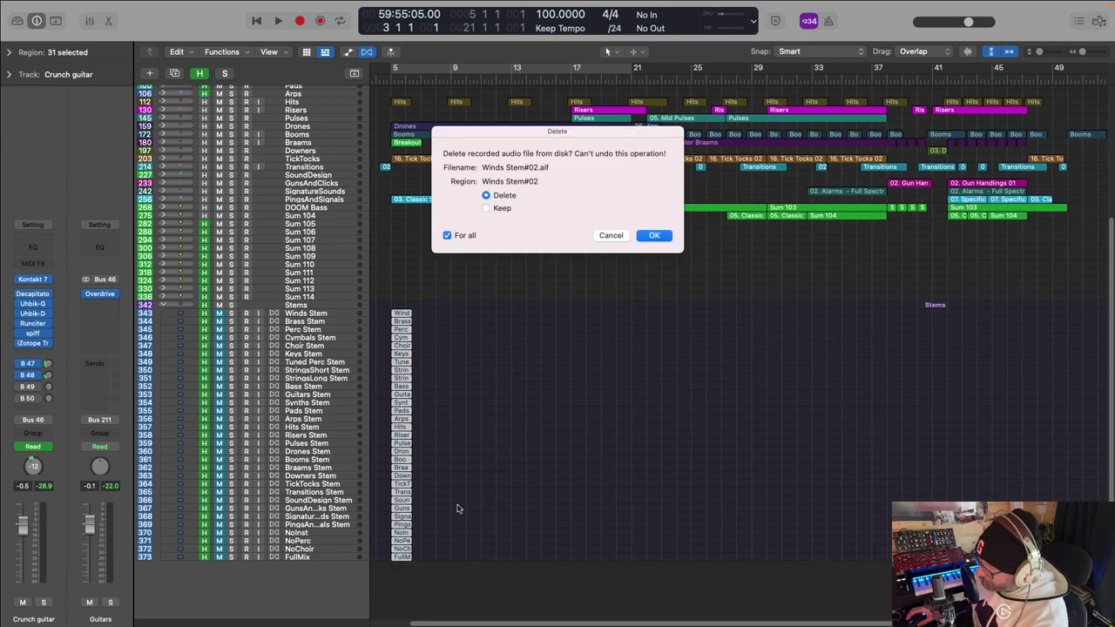
click(646, 236)
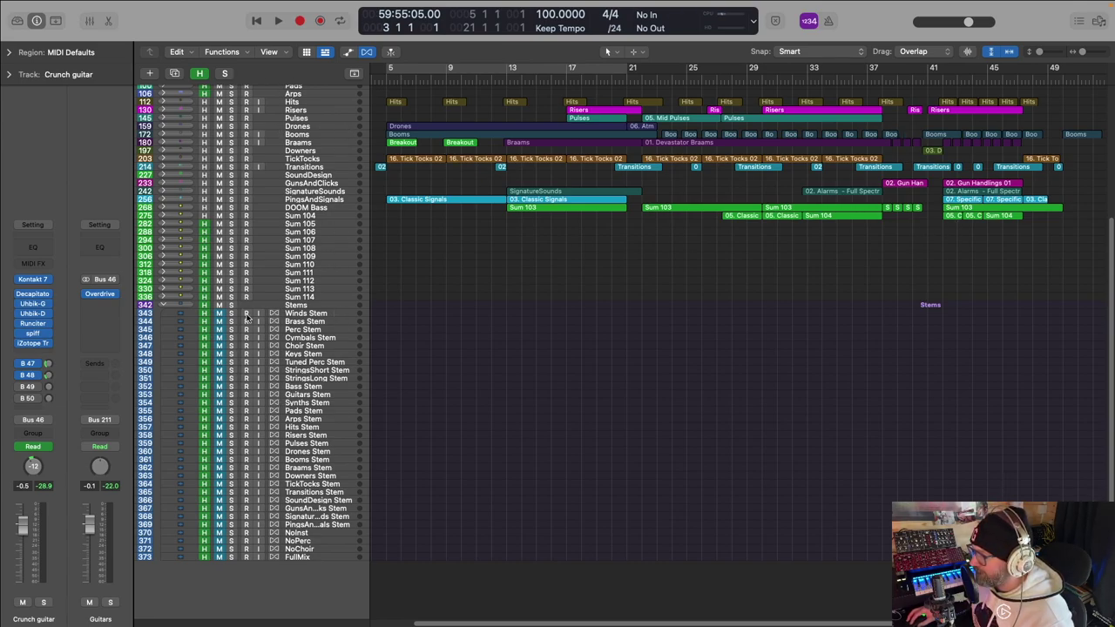
Step: Record-enable every track in the Stems stack, from Winds Stem down to FullMix
drag(246, 483, 247, 546)
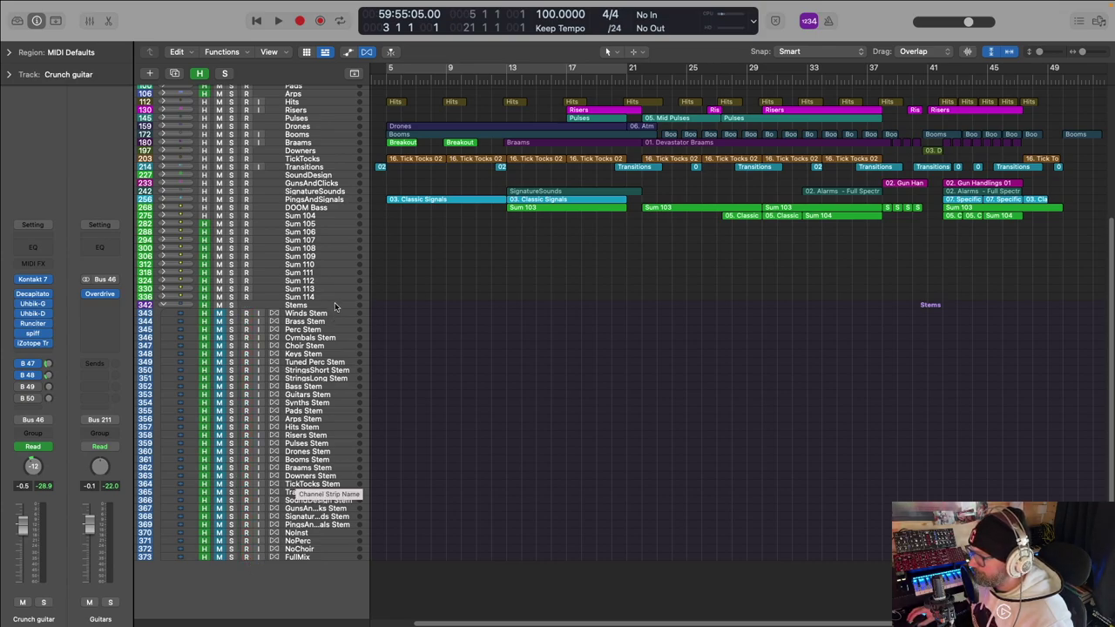
scroll(324, 271, up, 3)
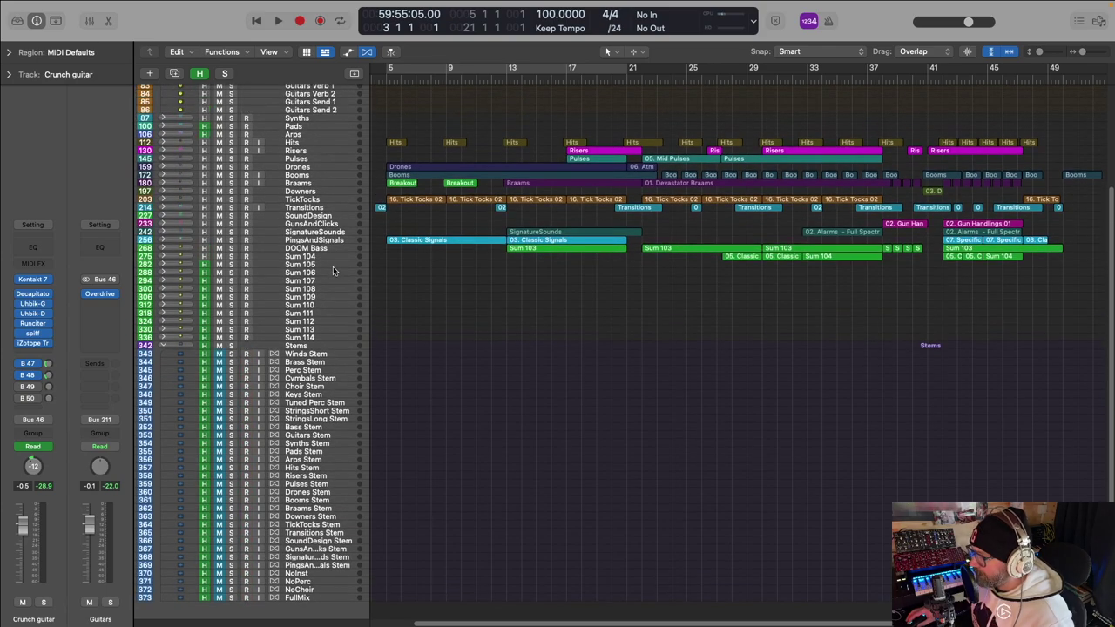
scroll(333, 270, down, 3)
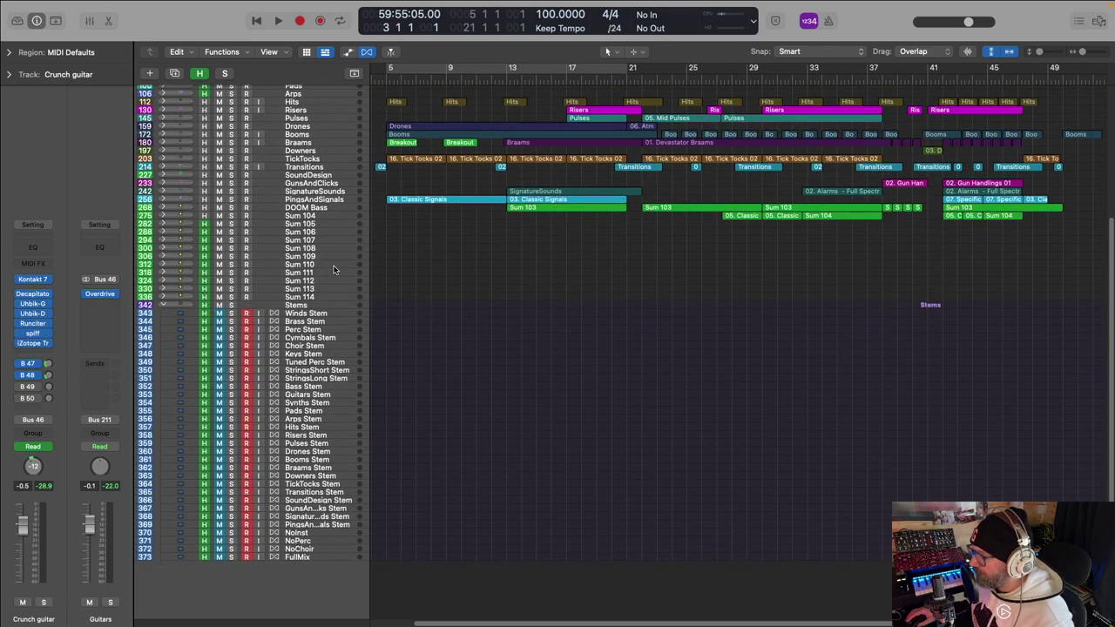
scroll(333, 265, up, 1)
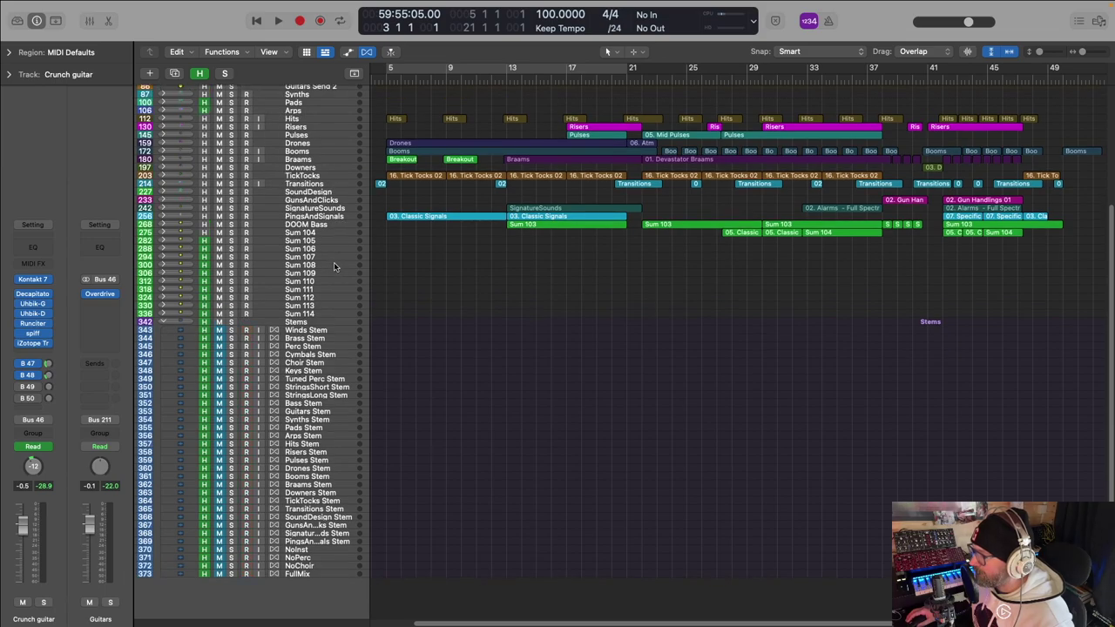
scroll(333, 261, up, 2)
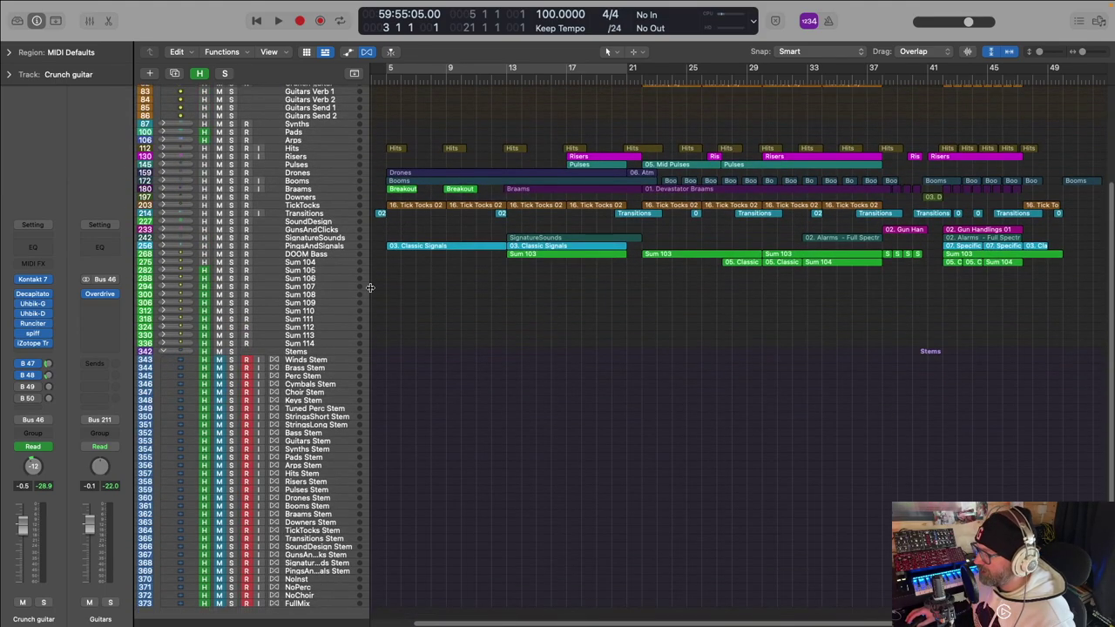
Step: Place the playhead at bar 4, just before the music begins, and start recording the stems
scroll(302, 294, down, 1)
scroll(484, 114, up, 6)
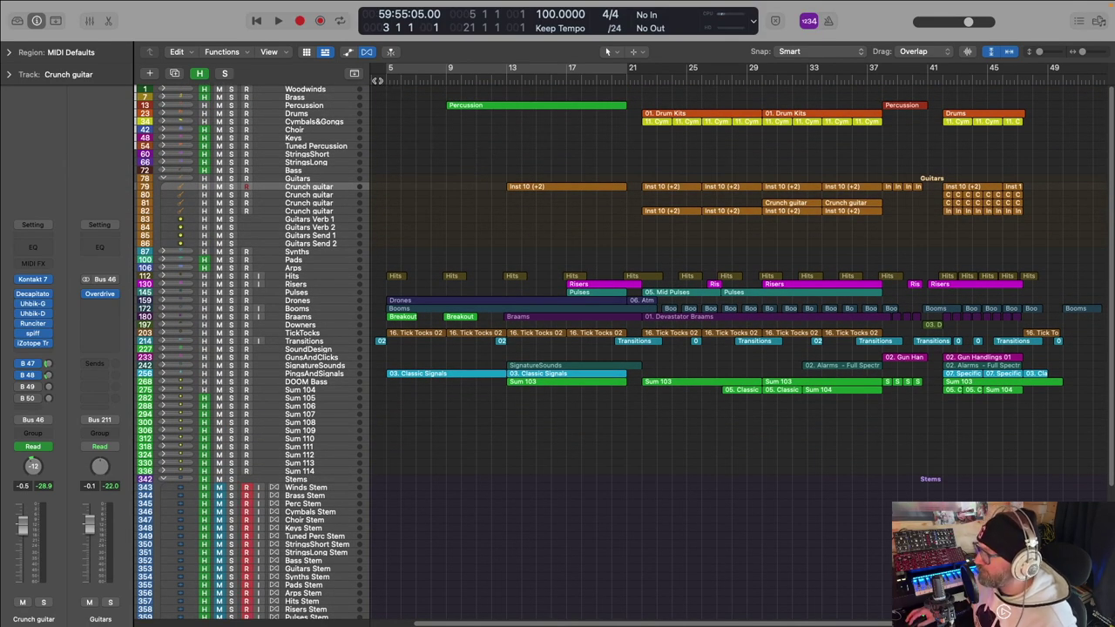
click(381, 79)
drag(386, 78, 380, 92)
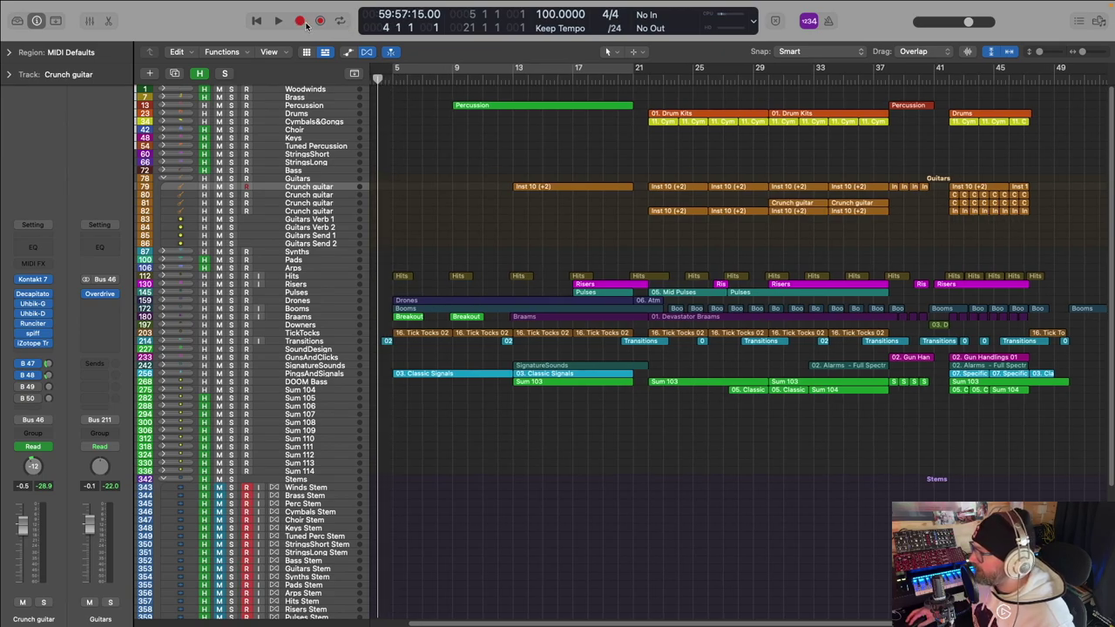
click(301, 22)
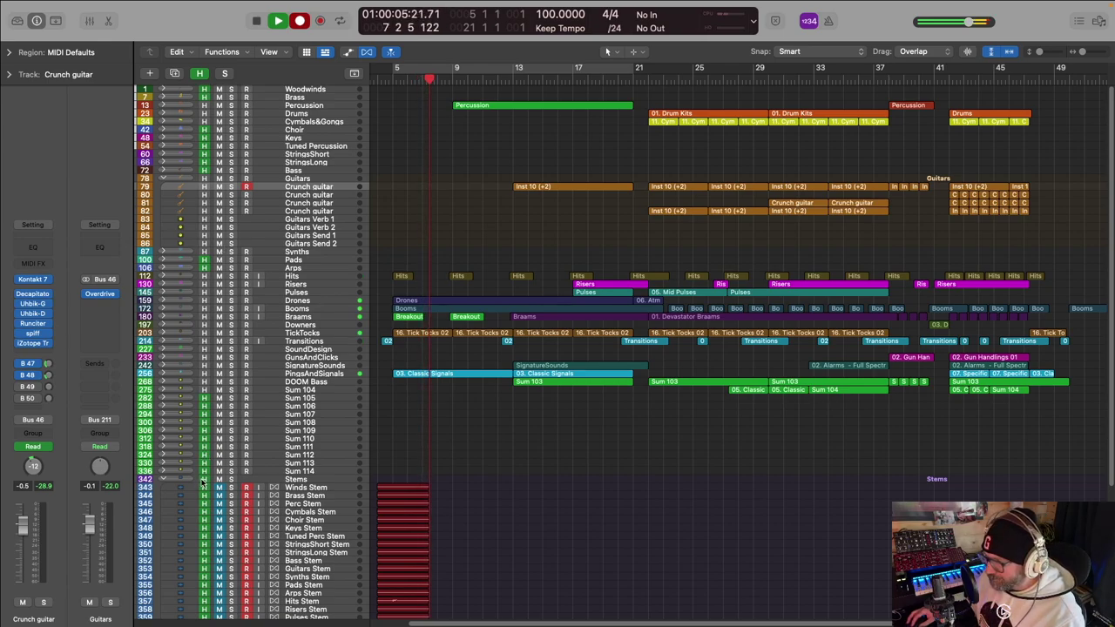
Step: Conceal the hidden tracks and collapse the Guitars stack during the recording, and stop the take at bar 53
click(199, 73)
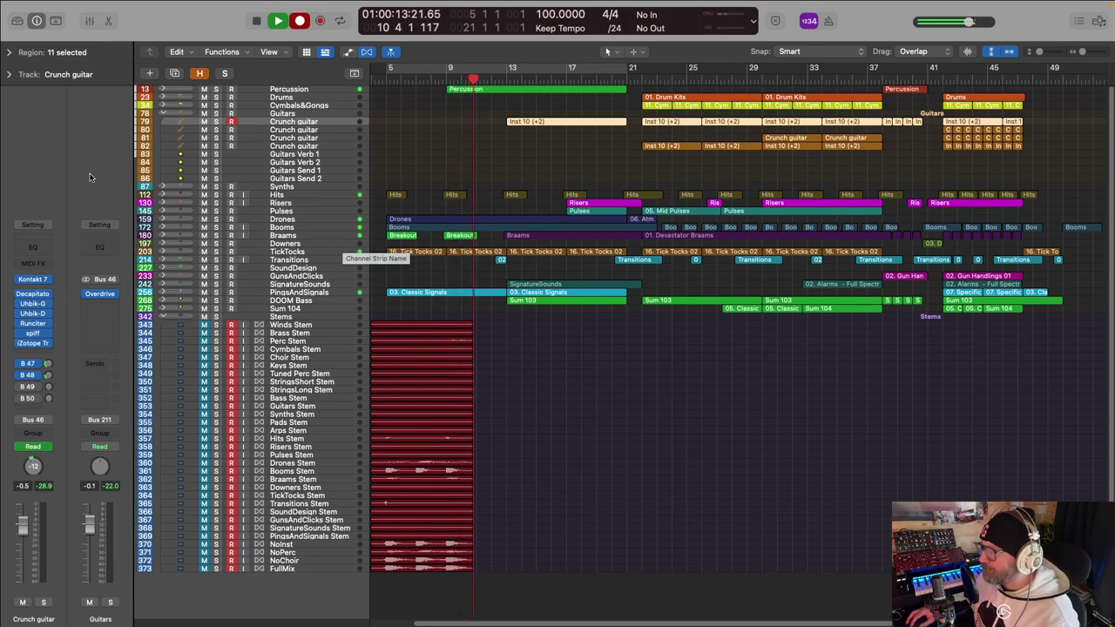
click(162, 113)
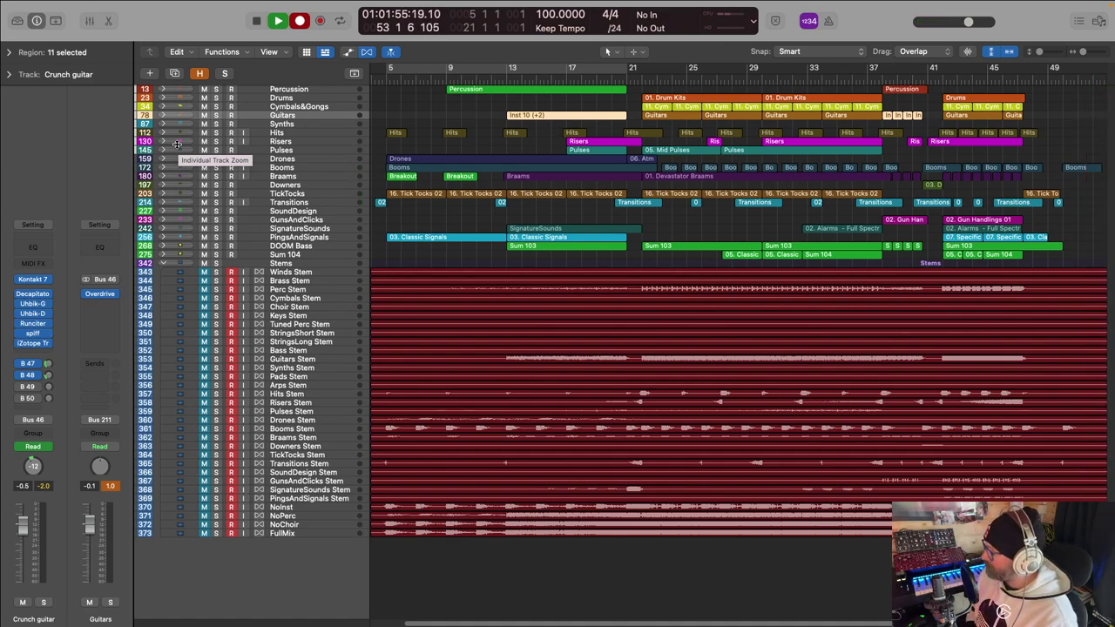
key(space)
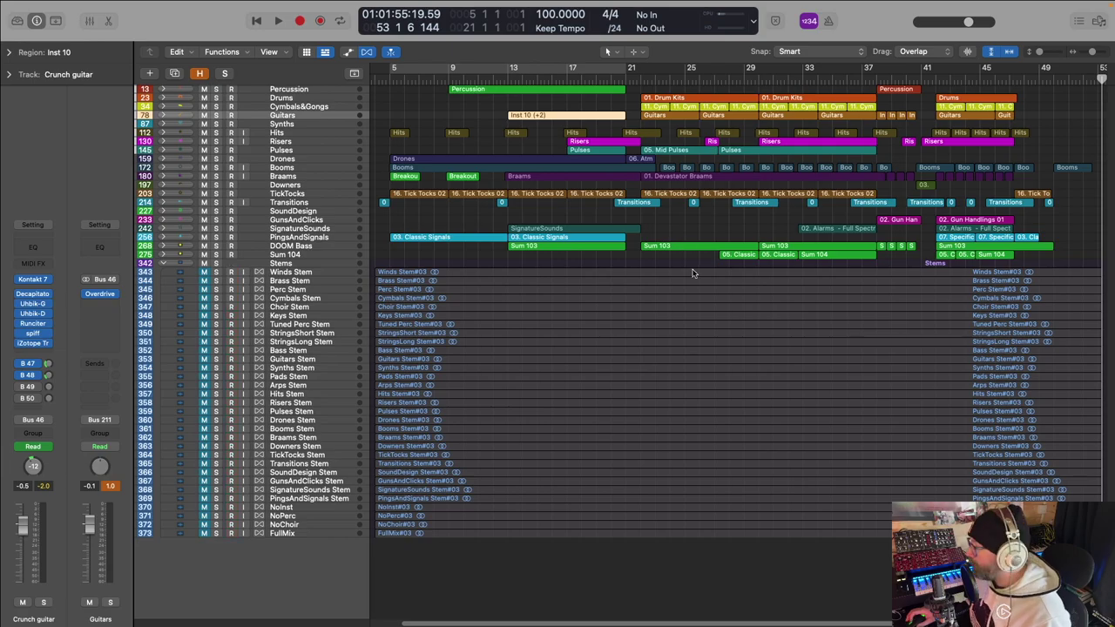
Step: Enlarge the track heights and examine the recorded waveforms across the stem tracks
alt+scroll(693, 274, up, 8)
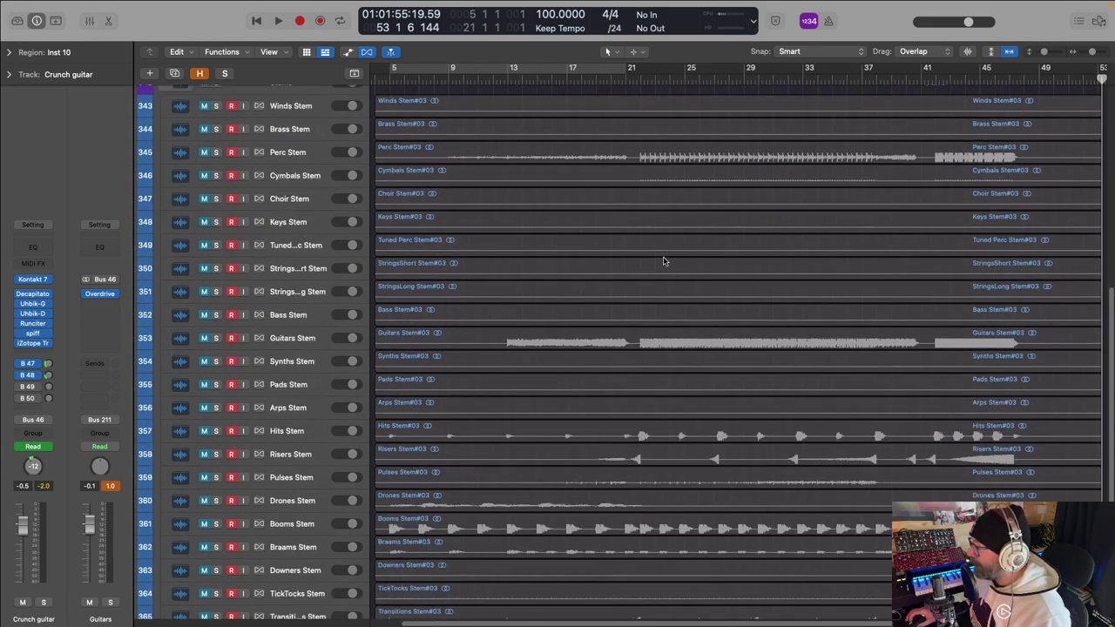
scroll(663, 261, down, 5)
scroll(680, 228, up, 15)
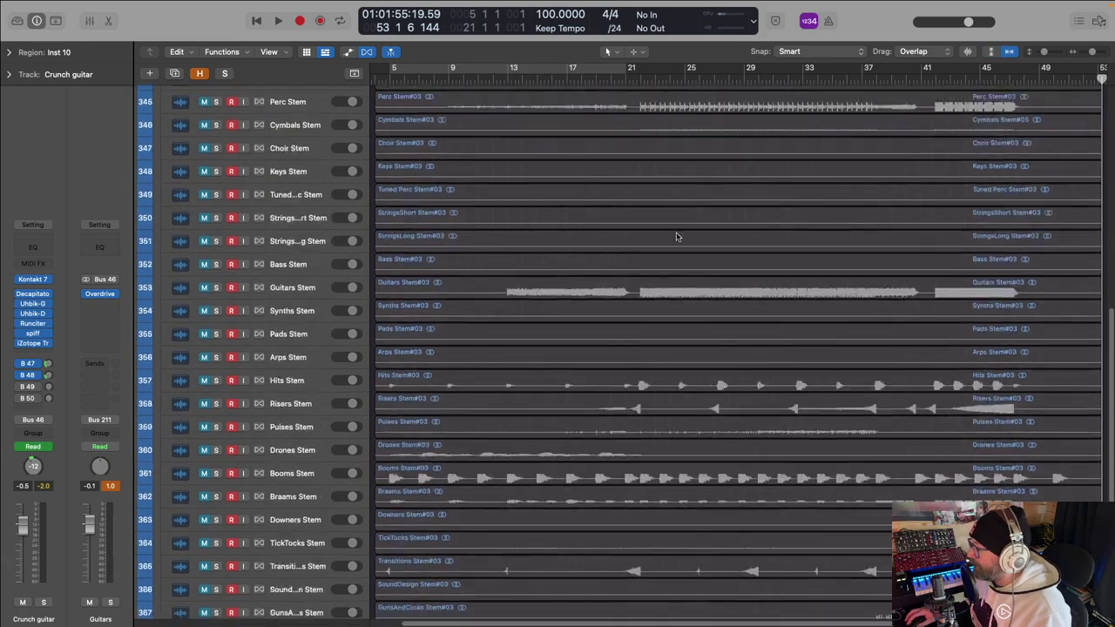
scroll(713, 251, down, 15)
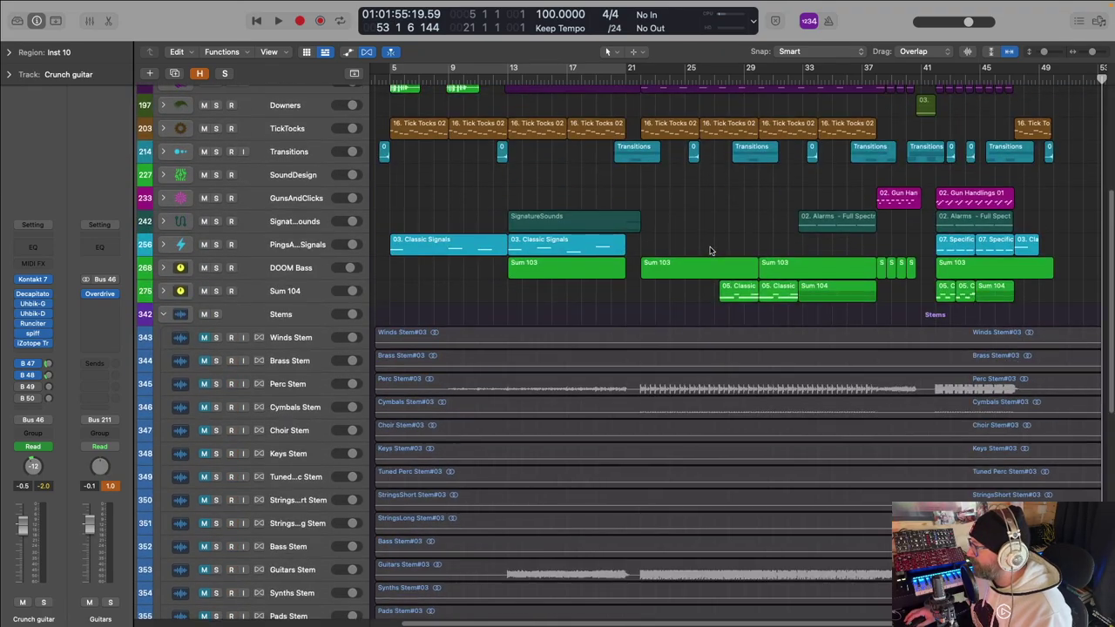
scroll(710, 251, down, 2)
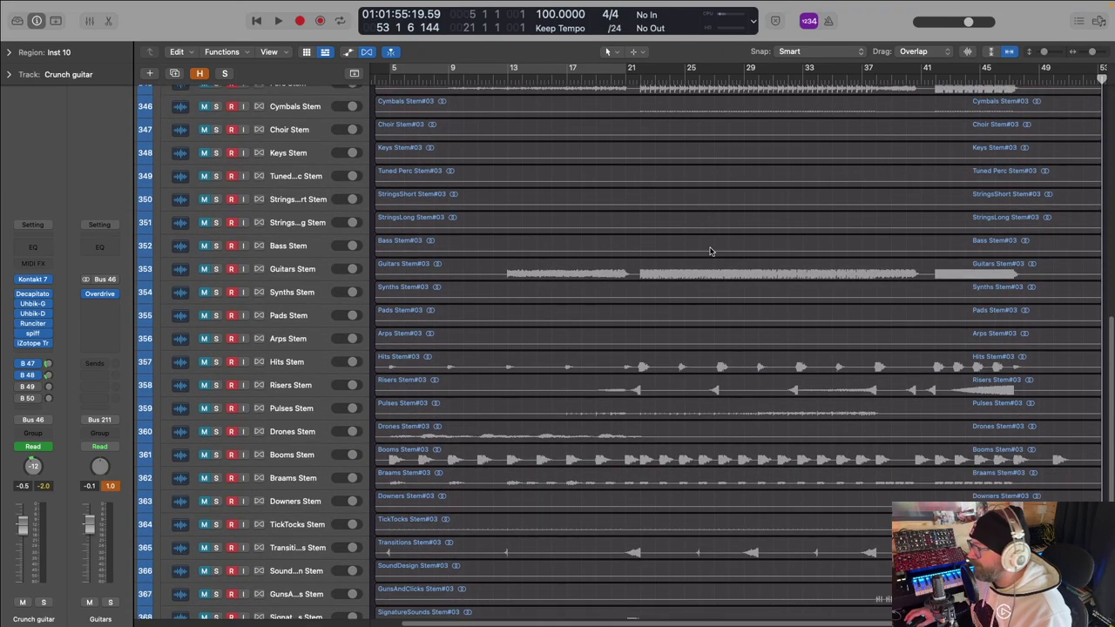
scroll(711, 250, up, 15)
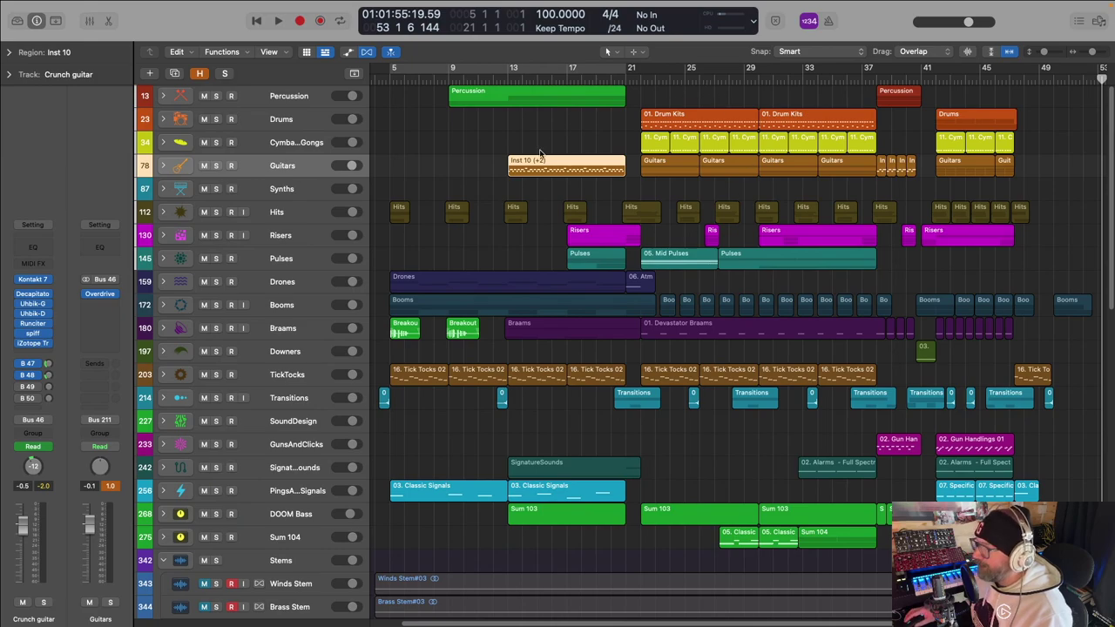
Step: Solo the Percussion stack, bring up the project's export options without exporting, and release the solo
click(216, 97)
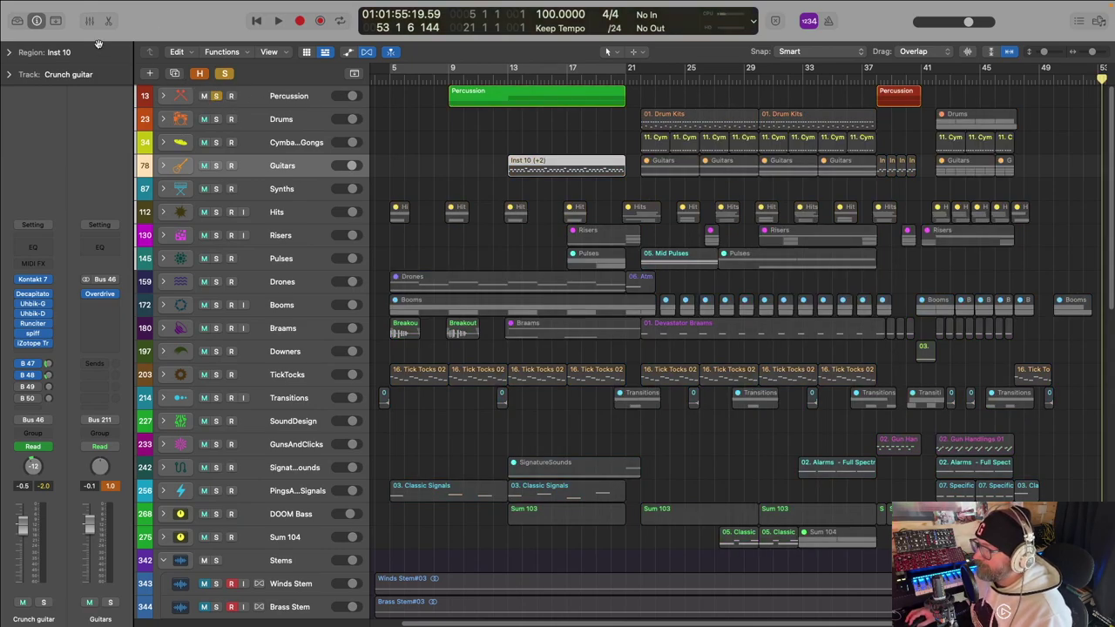
click(85, 7)
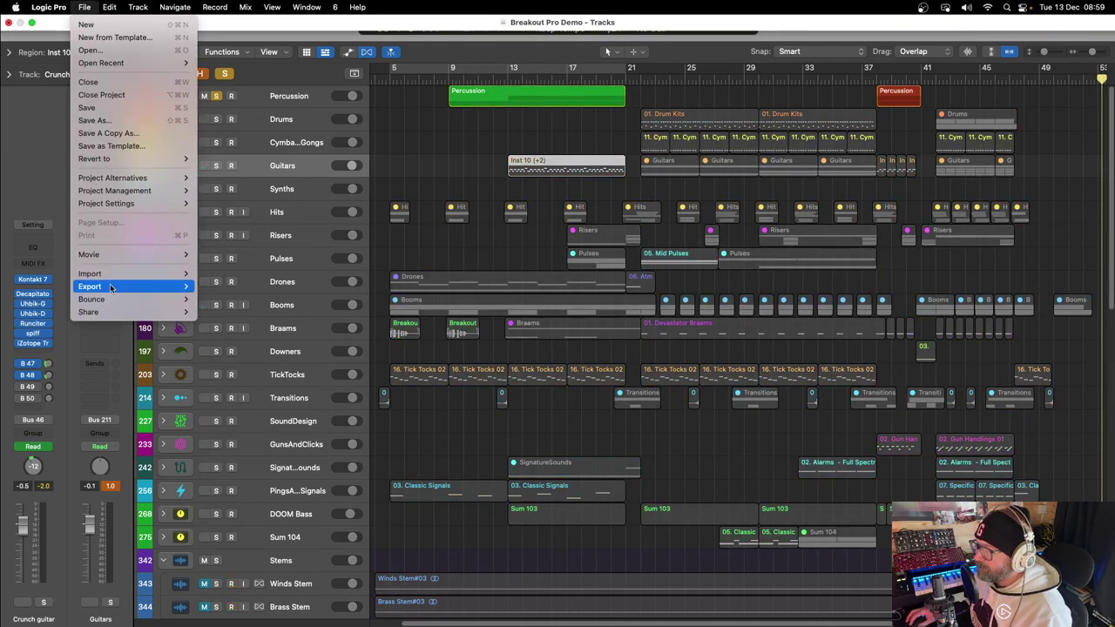
click(212, 108)
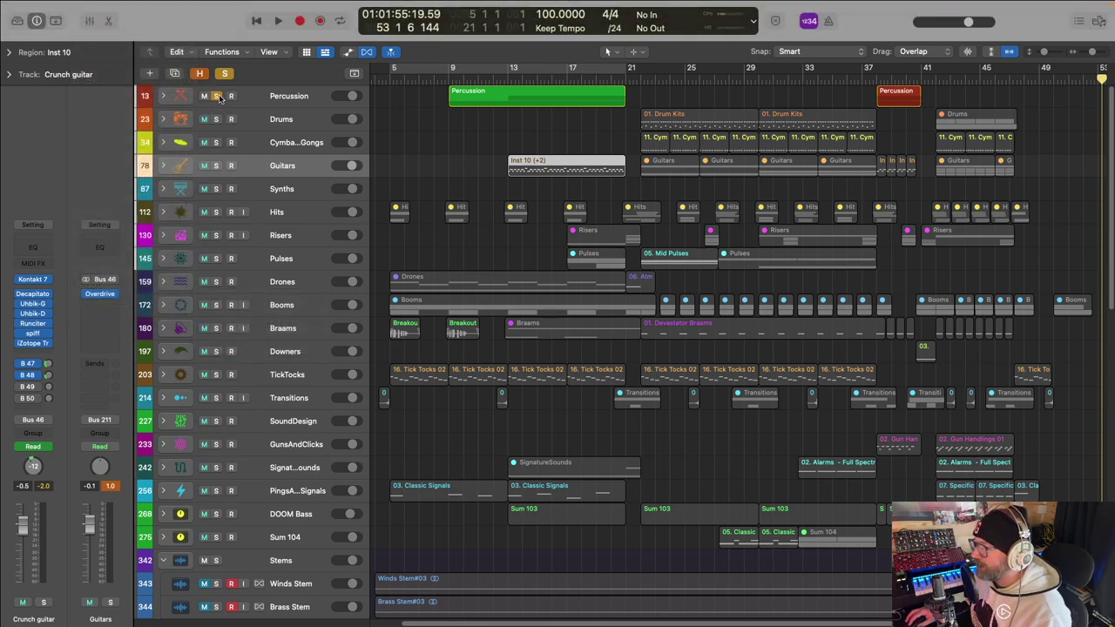
click(218, 96)
scroll(466, 153, down, 4)
scroll(405, 158, up, 4)
scroll(536, 279, down, 15)
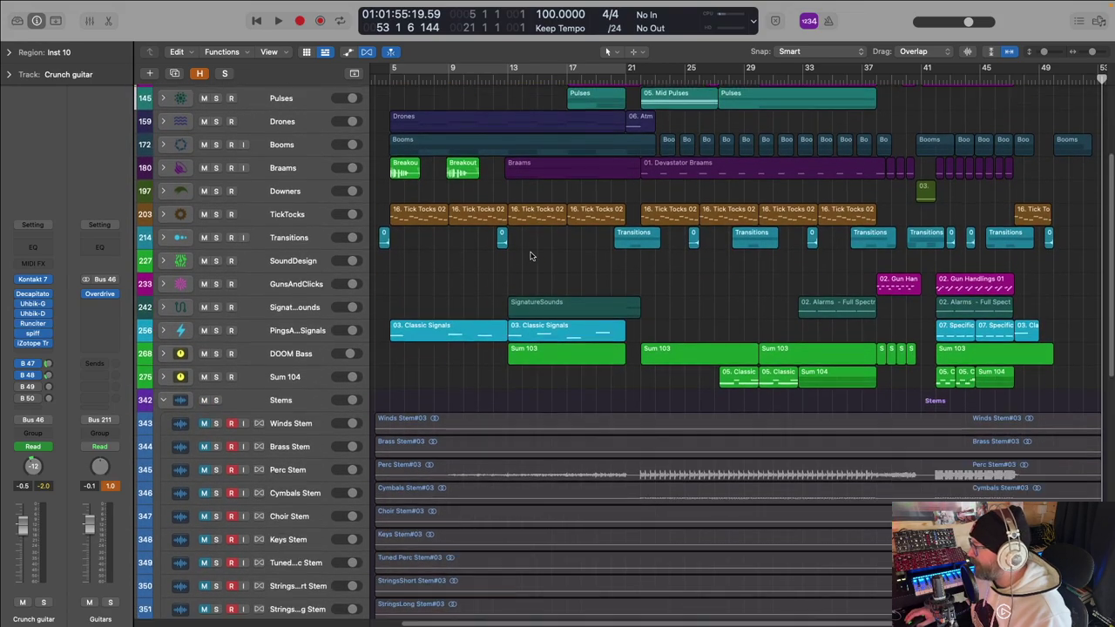
Step: Examine the recorded waveforms from the Winds Stem down to FullMix and compare them with the source instrument stacks
scroll(564, 213, down, 8)
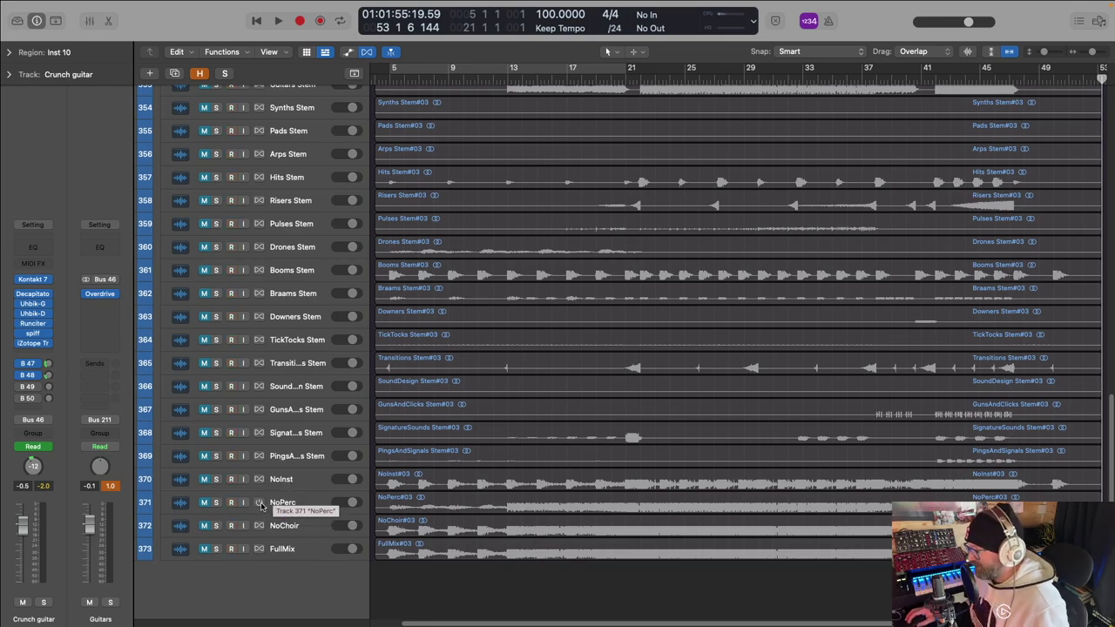
scroll(356, 353, up, 5)
scroll(355, 352, up, 12)
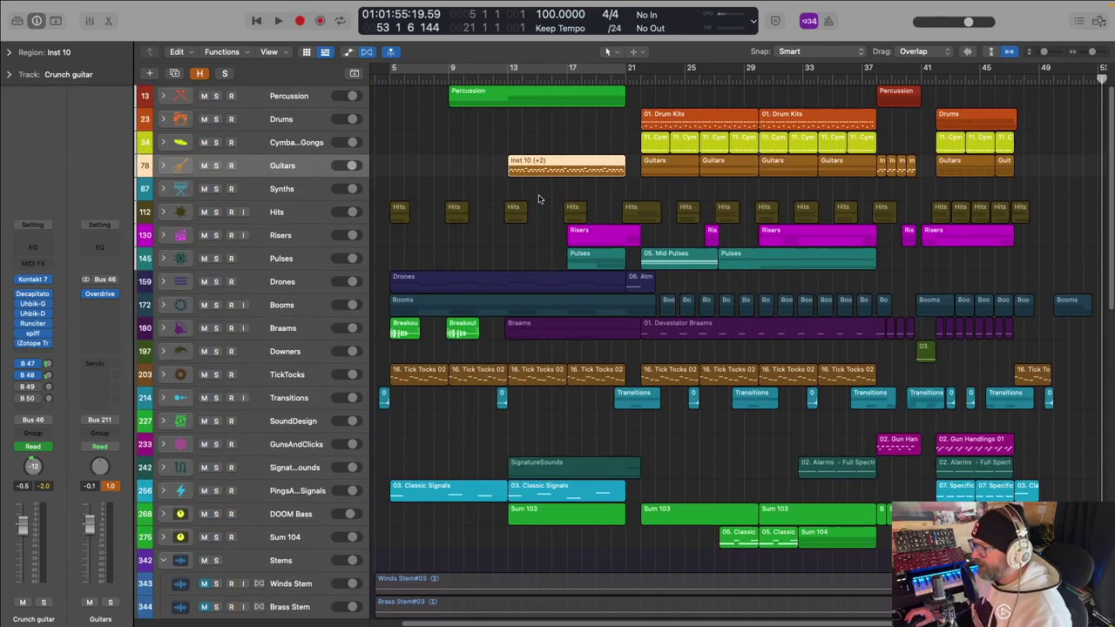
scroll(305, 209, down, 12)
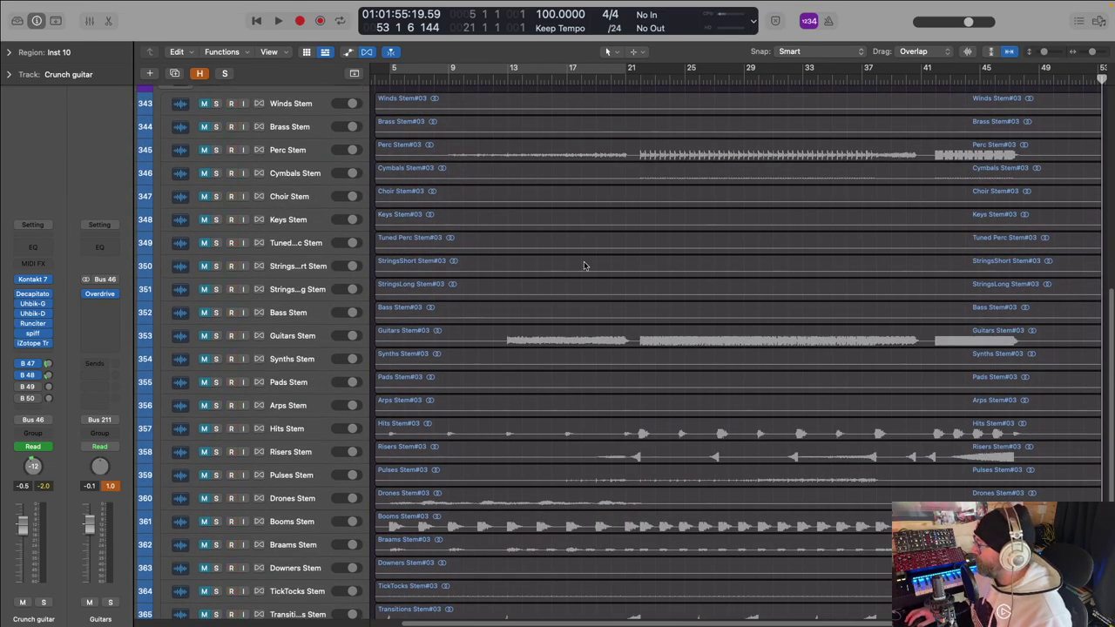
scroll(622, 340, down, 6)
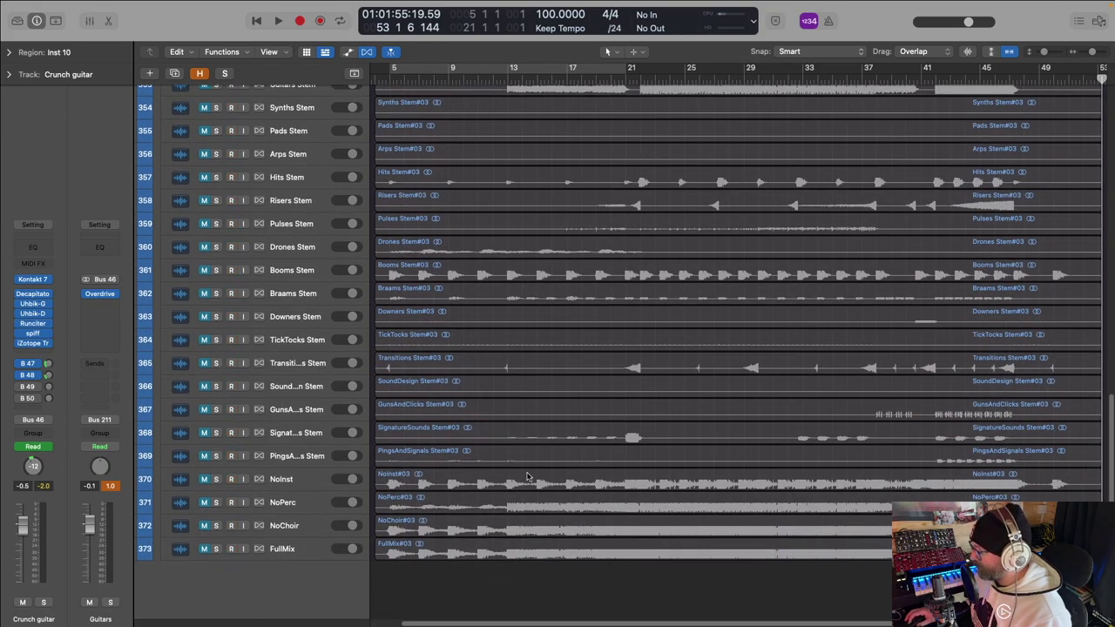
scroll(526, 477, up, 10)
scroll(755, 272, down, 8)
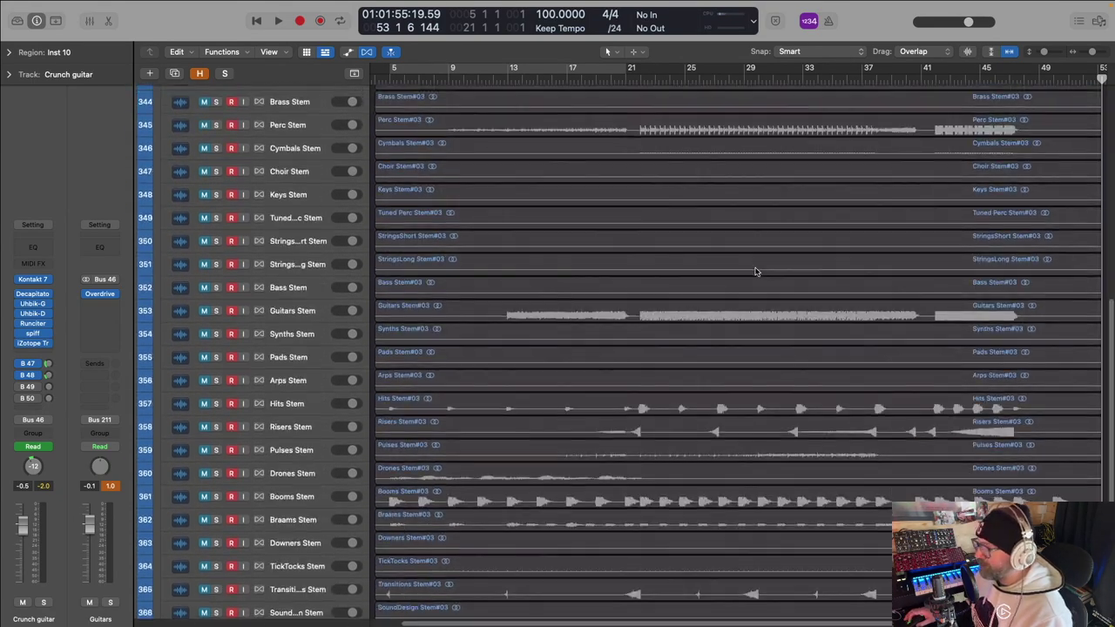
scroll(755, 272, down, 5)
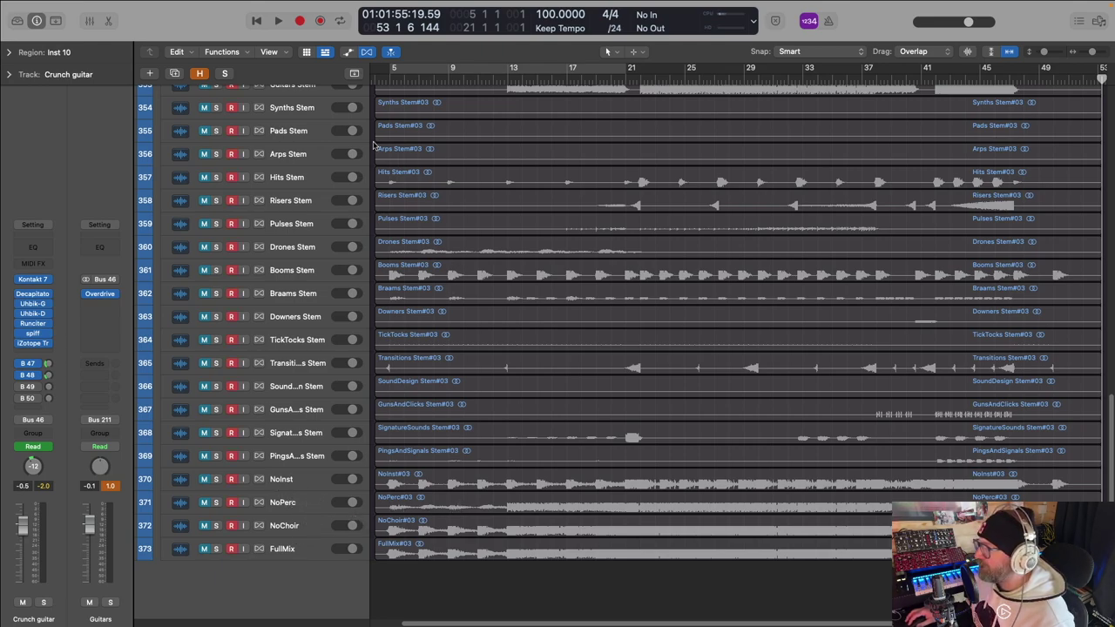
scroll(327, 172, up, 10)
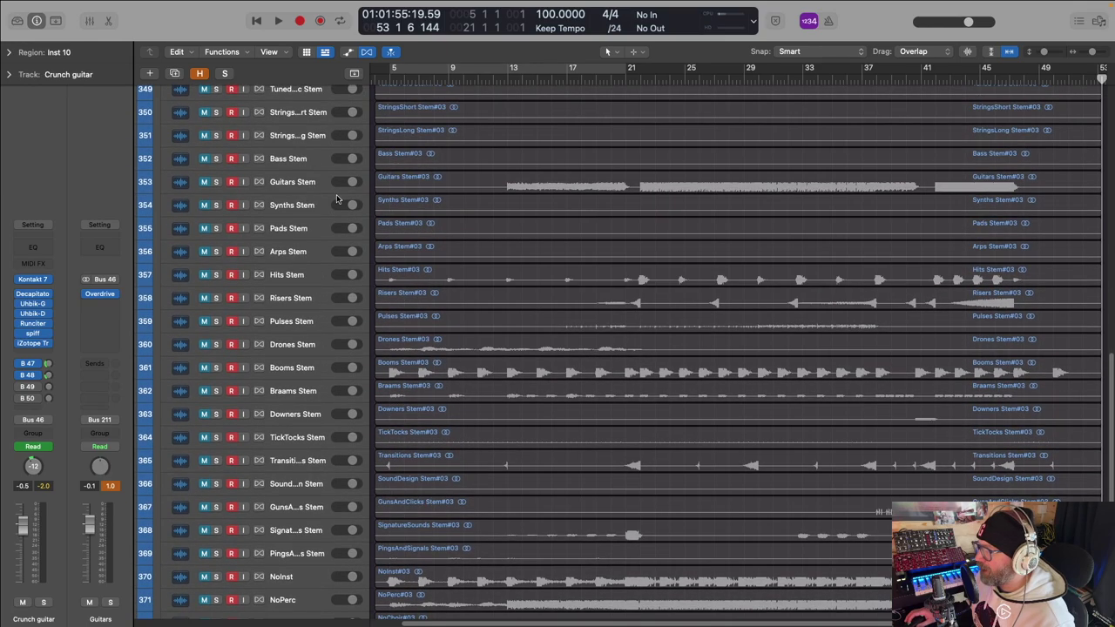
scroll(313, 231, down, 10)
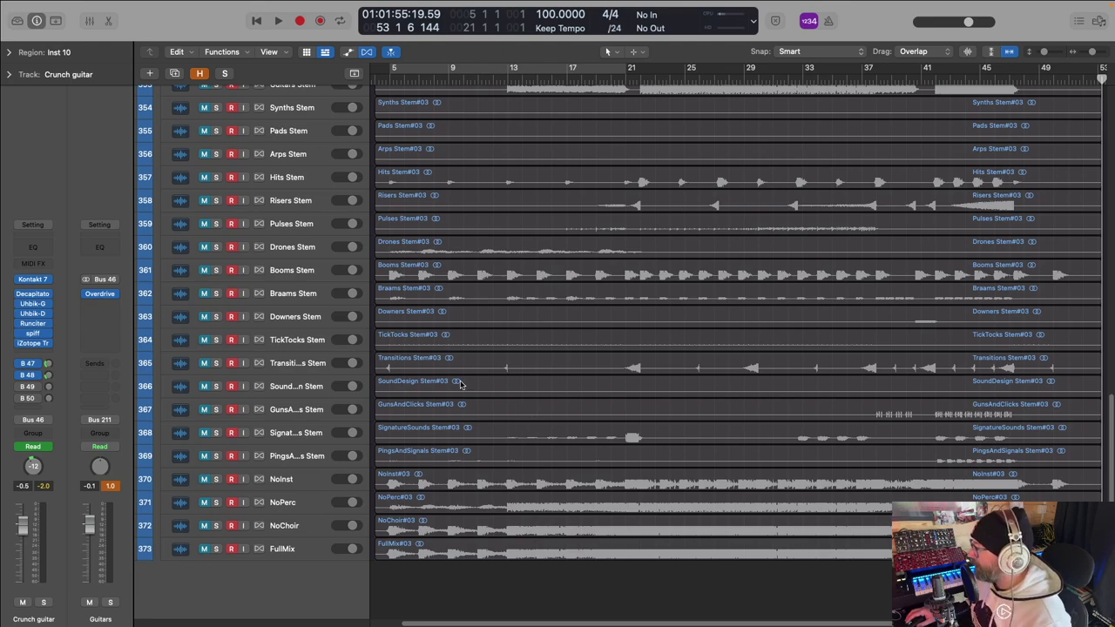
scroll(462, 384, up, 5)
scroll(466, 302, down, 4)
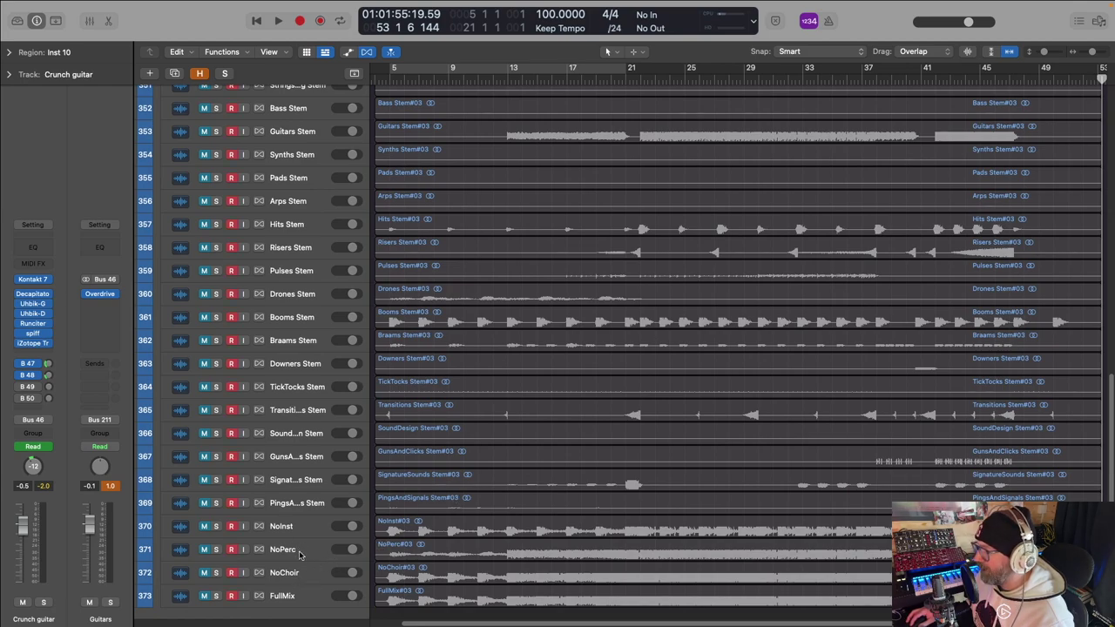
scroll(454, 505, down, 2)
scroll(488, 488, up, 10)
scroll(504, 469, down, 2)
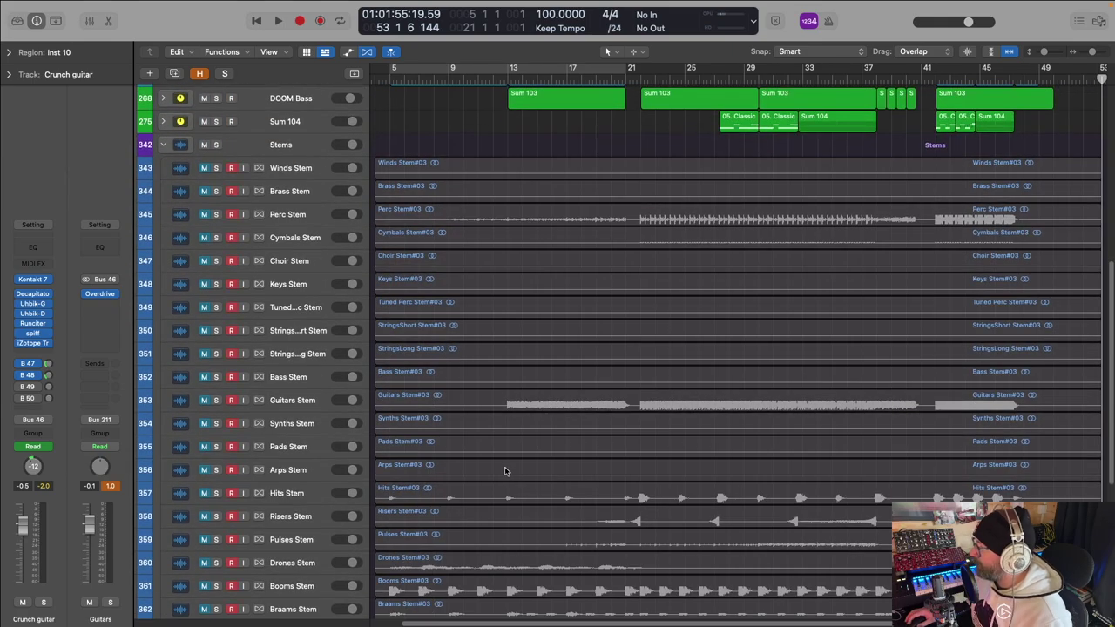
scroll(498, 370, up, 3)
scroll(501, 374, down, 6)
scroll(436, 313, down, 4)
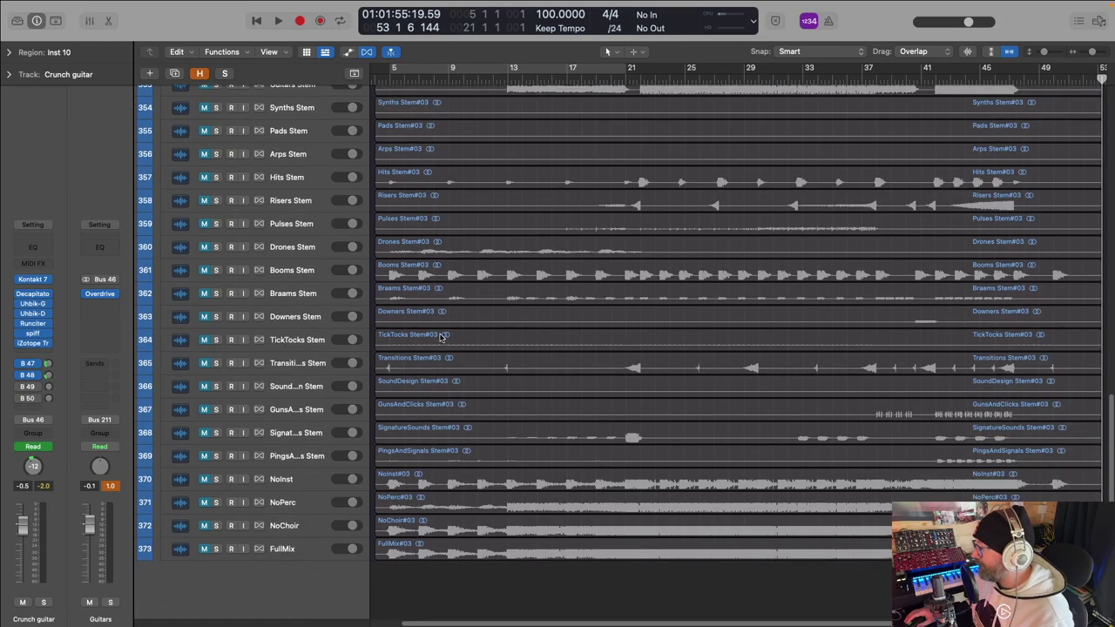
scroll(453, 322, up, 15)
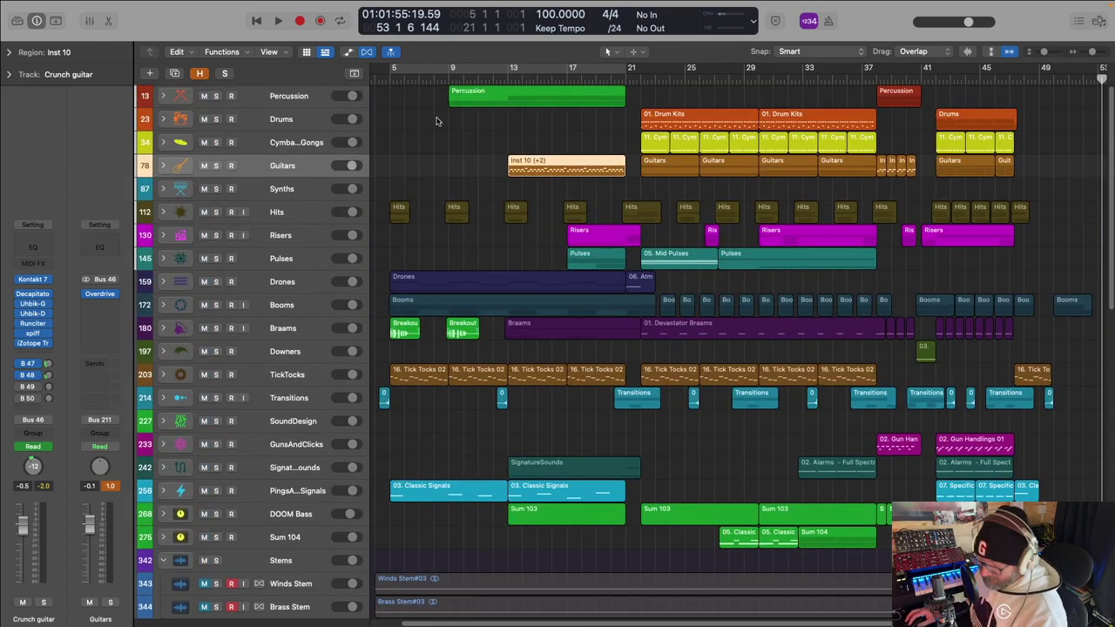
Step: Show the sound Library beside the tracks, and expand the Guitars stack and collapse it again
key(y)
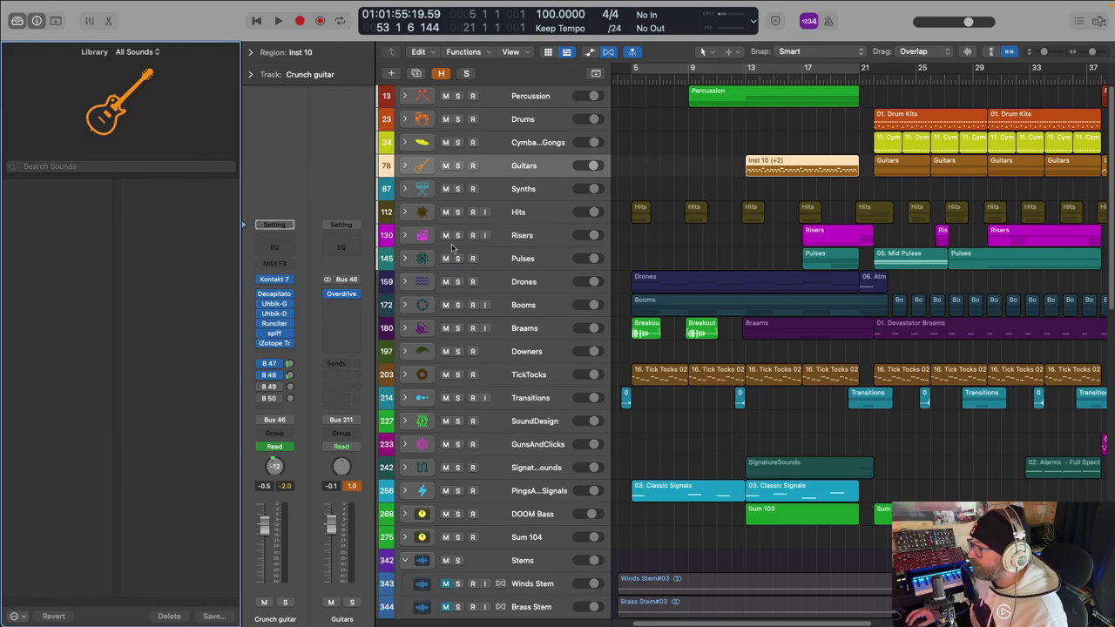
key(super+Left)
click(405, 165)
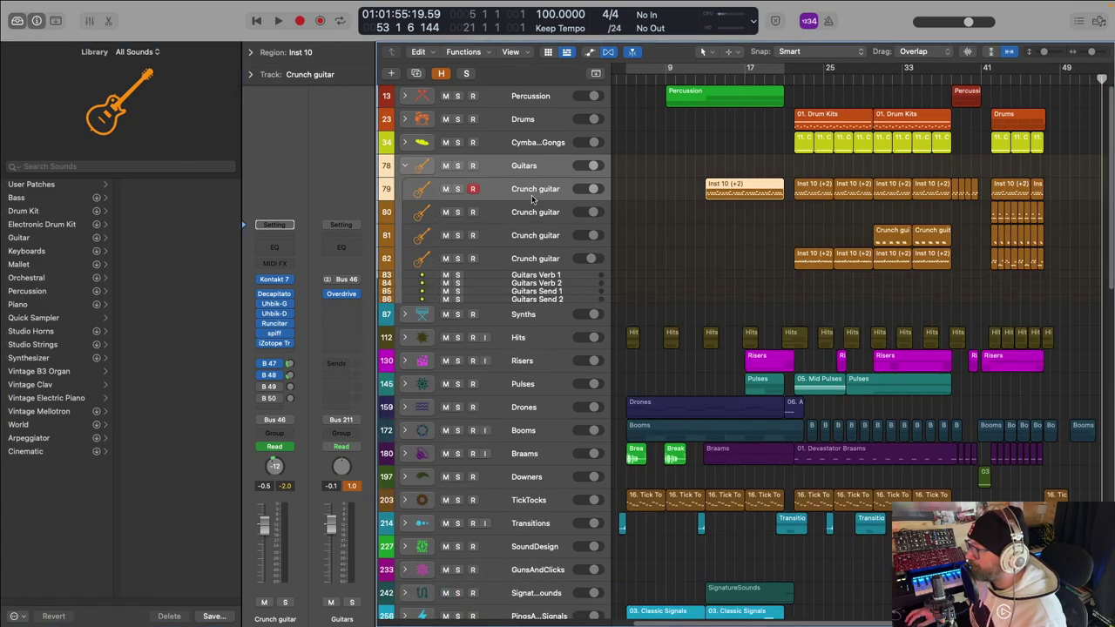
click(405, 166)
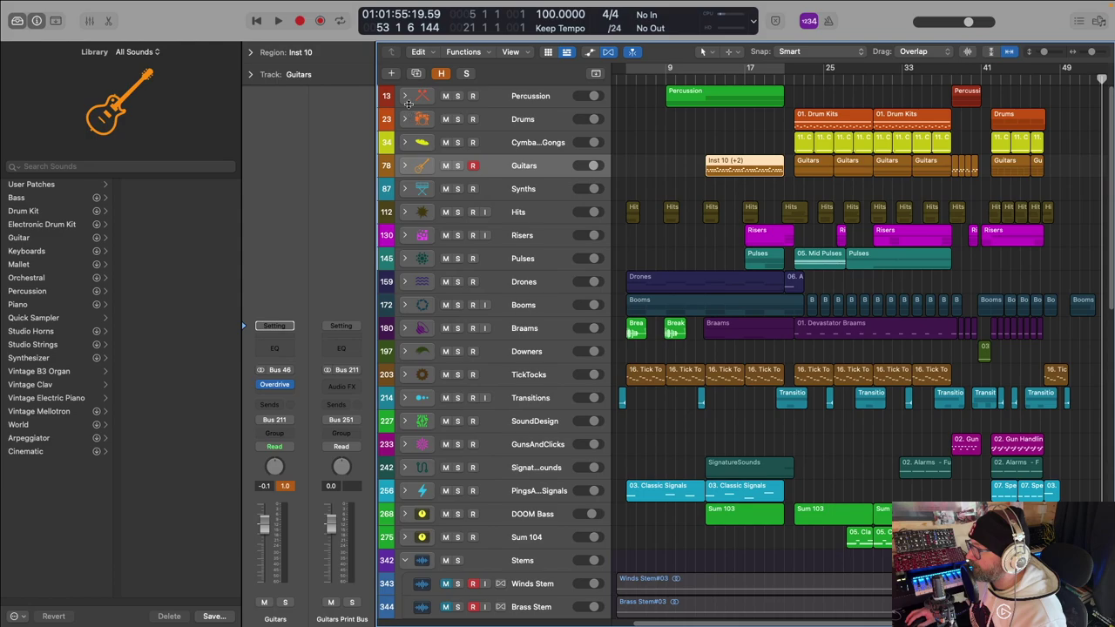
Step: Expand the Percussion stack, select the 18. RR Rubber Drums track and bring up its Kontakt instrument
click(405, 97)
click(530, 123)
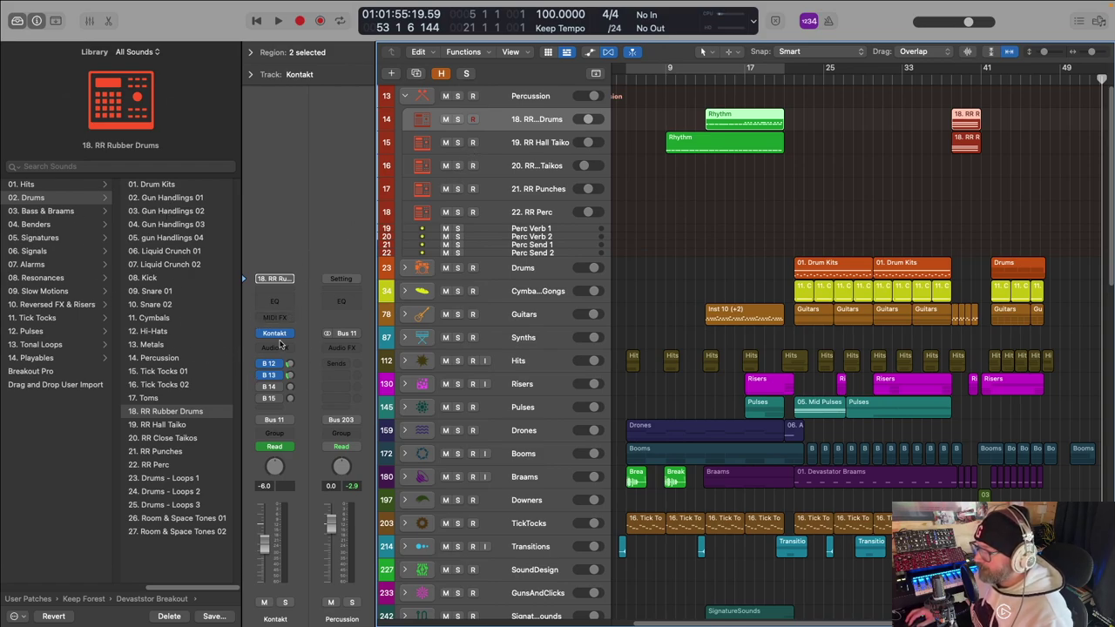
key(v)
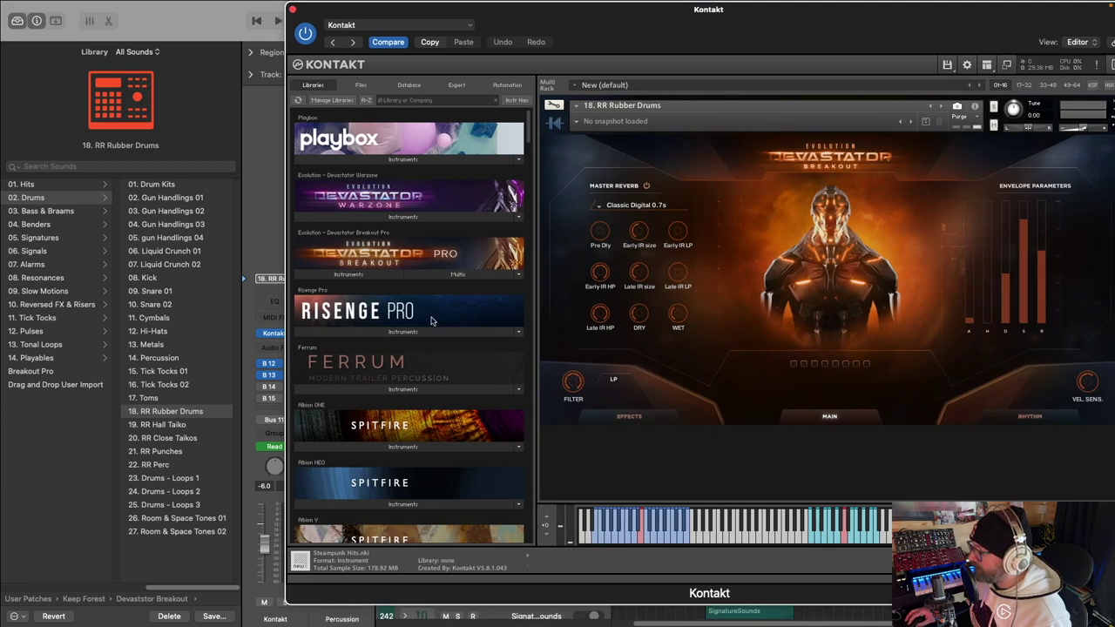
Step: List the Devastator Breakout Pro instrument categories in Kontakt and open its 02. Drums folder to compare with the Library's 02. Drums patches
click(349, 274)
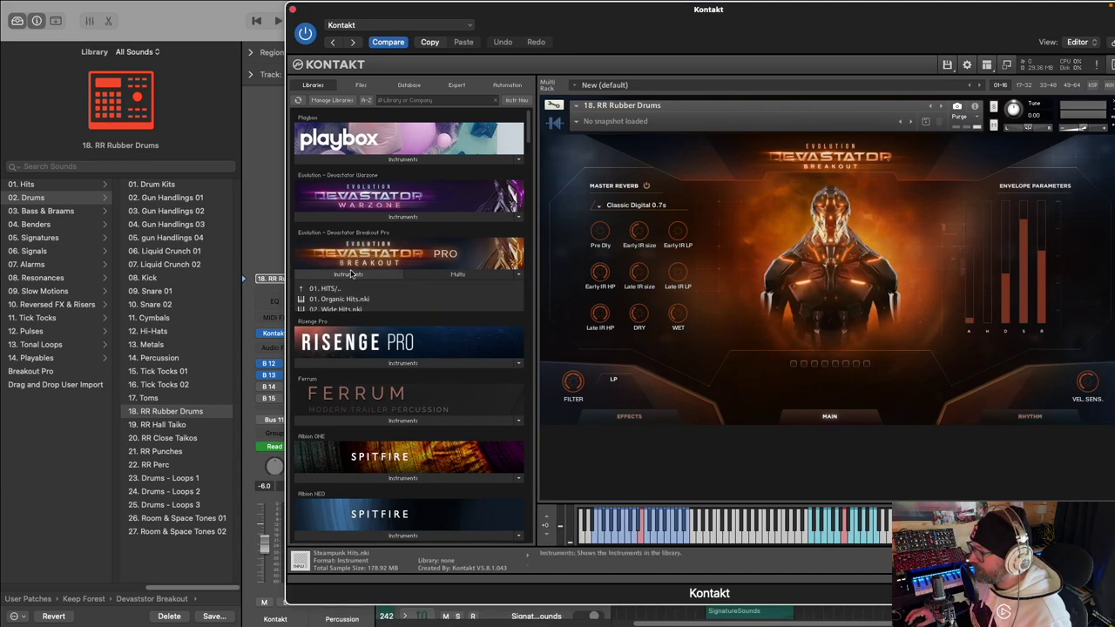
click(334, 289)
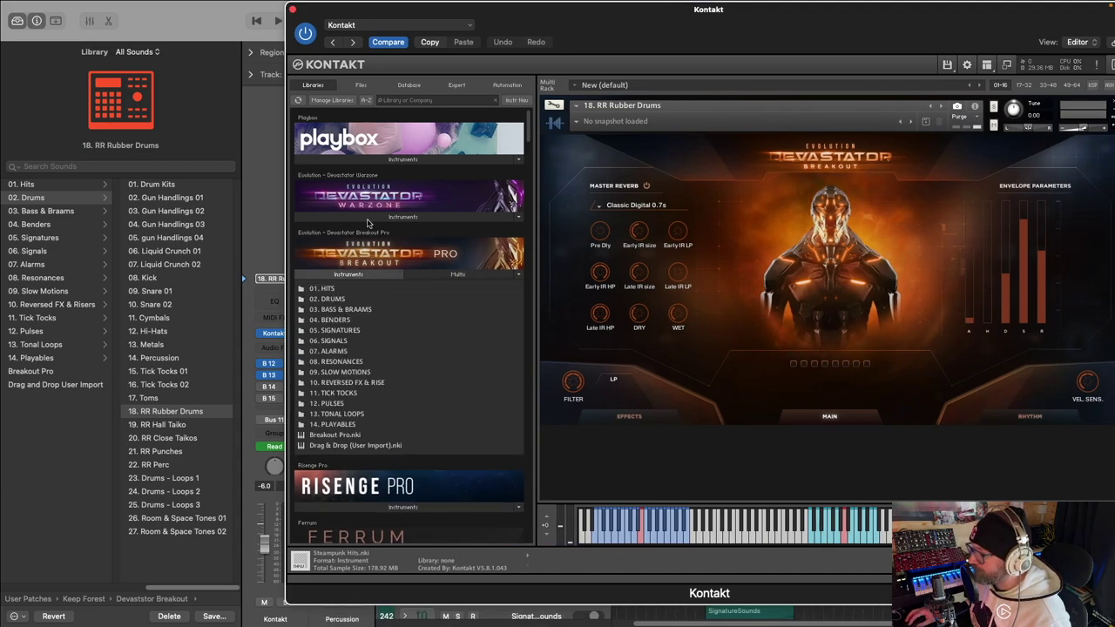
drag(550, 26, 661, 37)
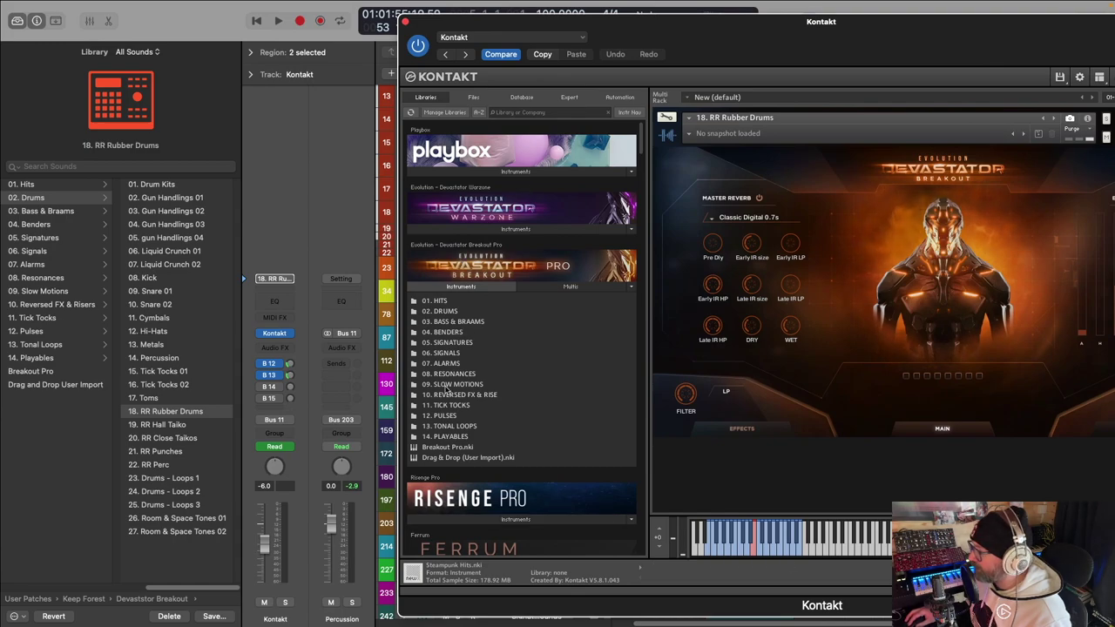
click(90, 200)
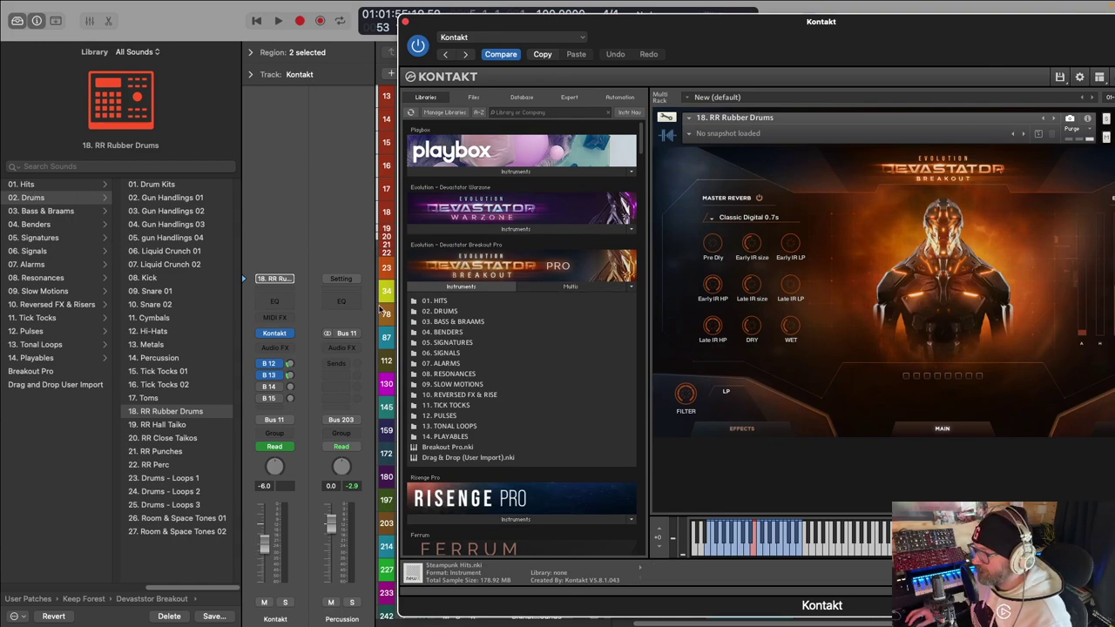
click(431, 312)
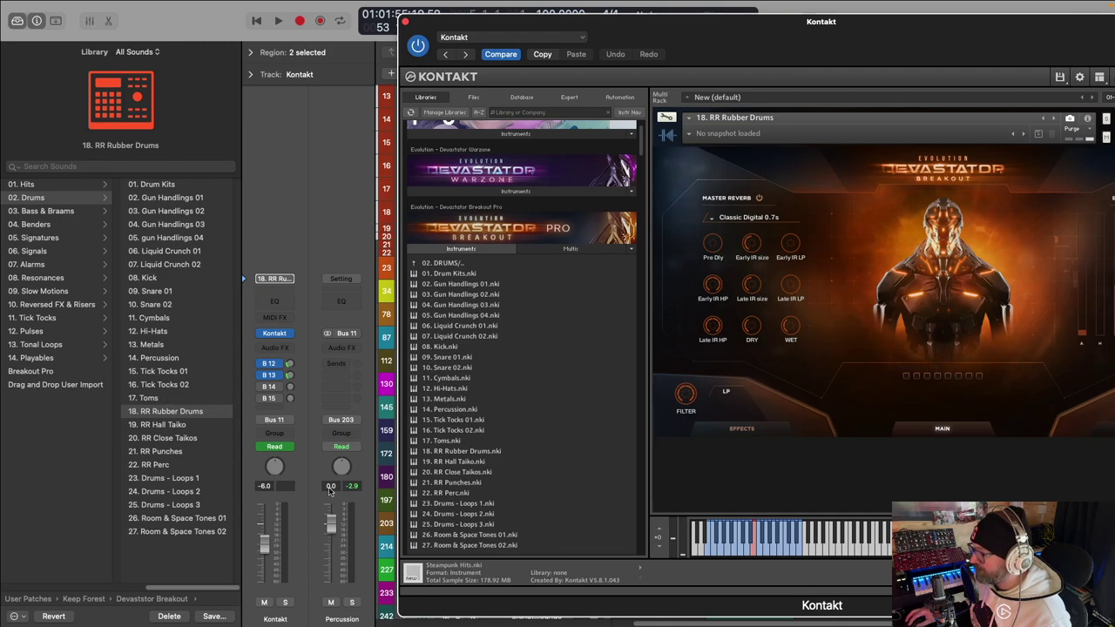
Step: Compare the 03. Bass & Braams category in the Library with the same Kontakt folder, and close Kontakt
click(60, 212)
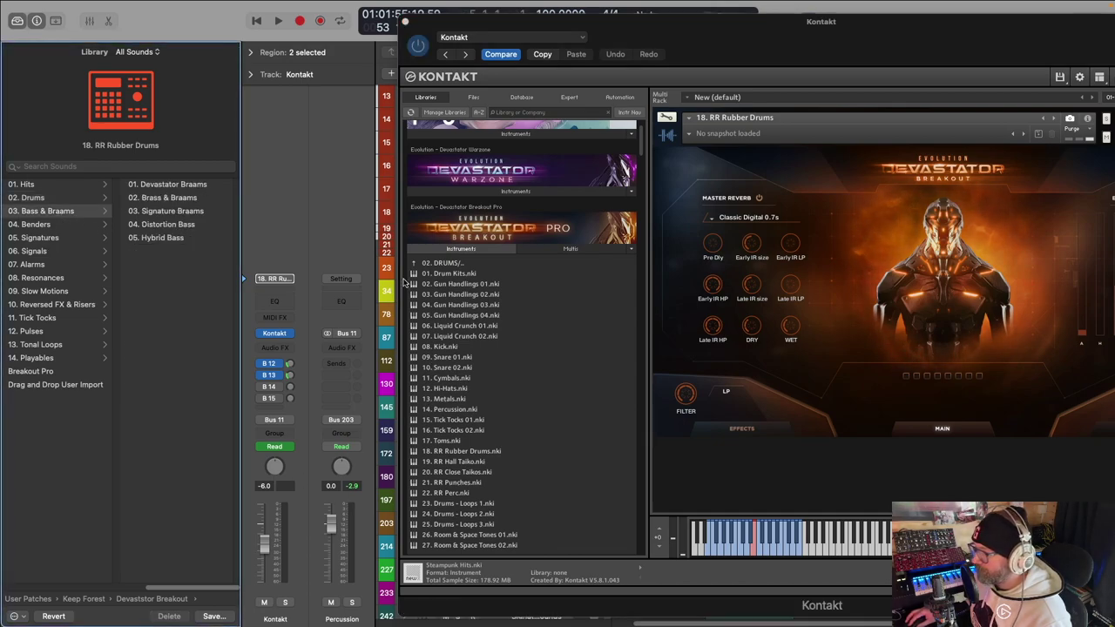
click(438, 265)
double_click(449, 285)
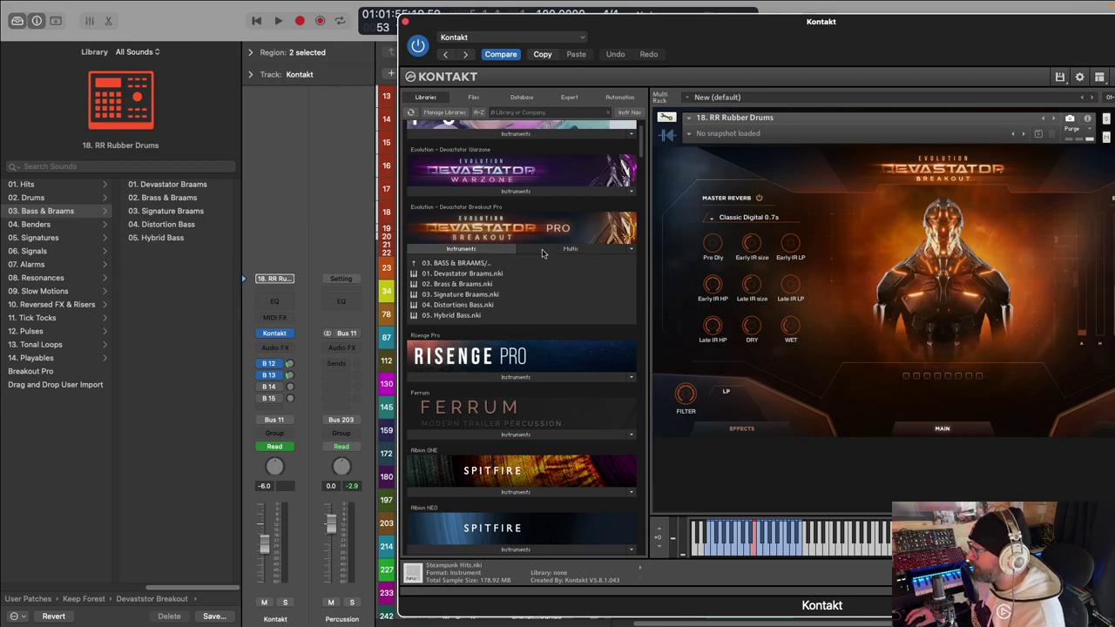
click(406, 23)
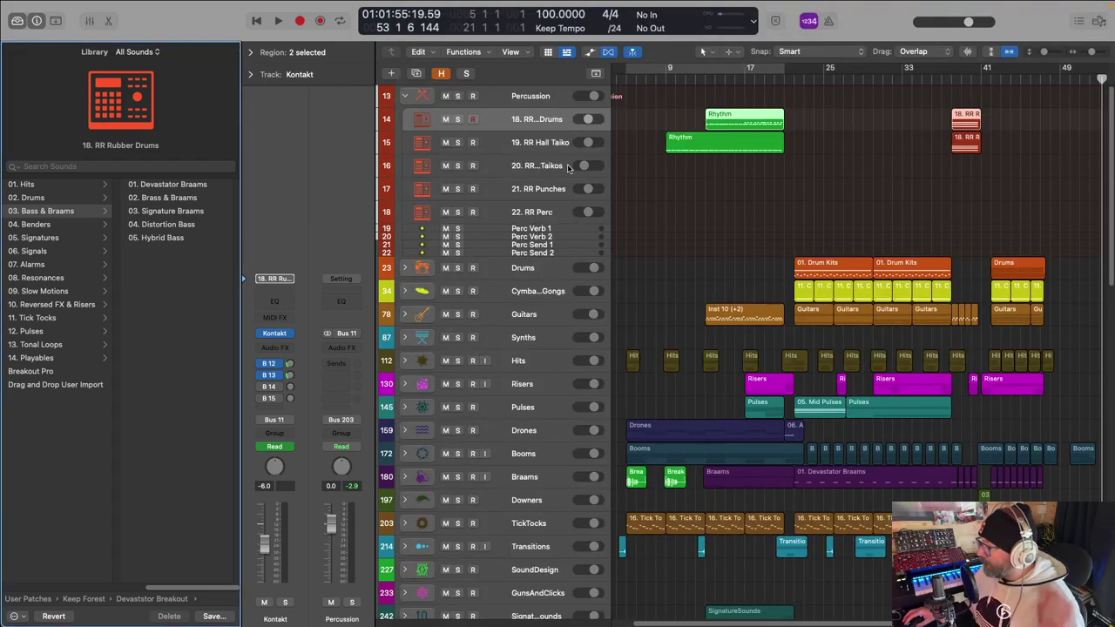
Step: Reveal the hidden tracks, and expand the Woodwinds stack to view its contents before collapsing it
click(441, 73)
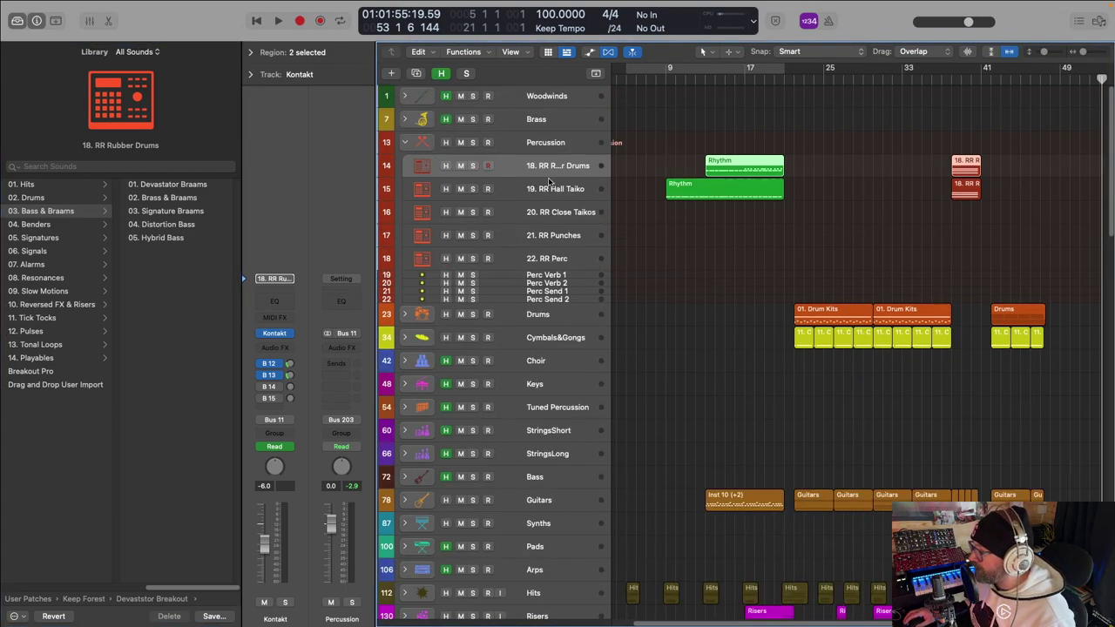
click(405, 97)
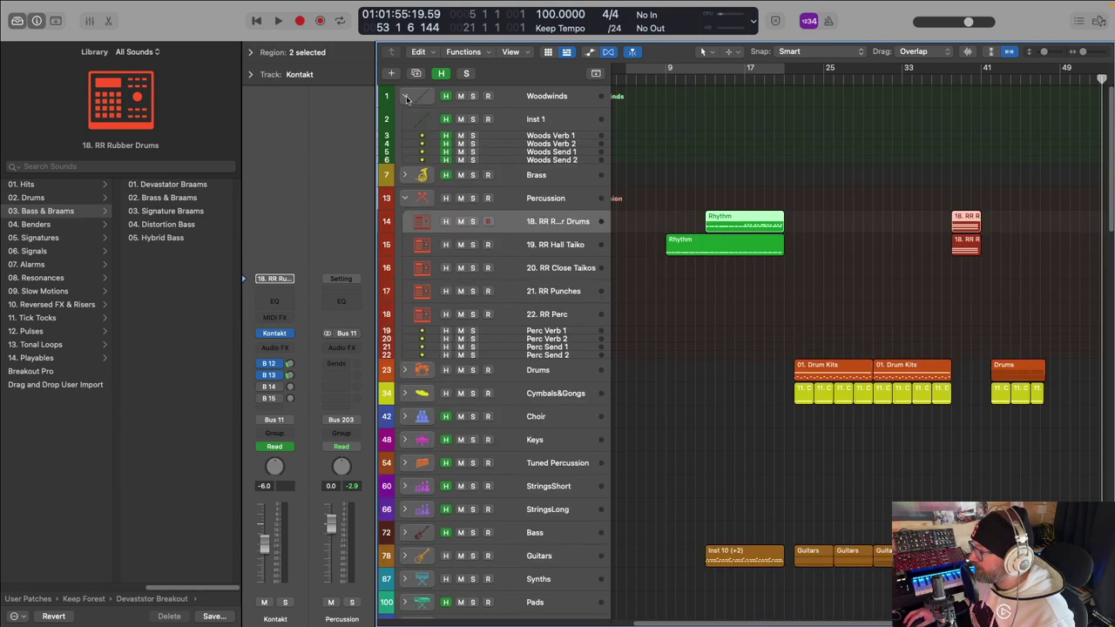
click(406, 98)
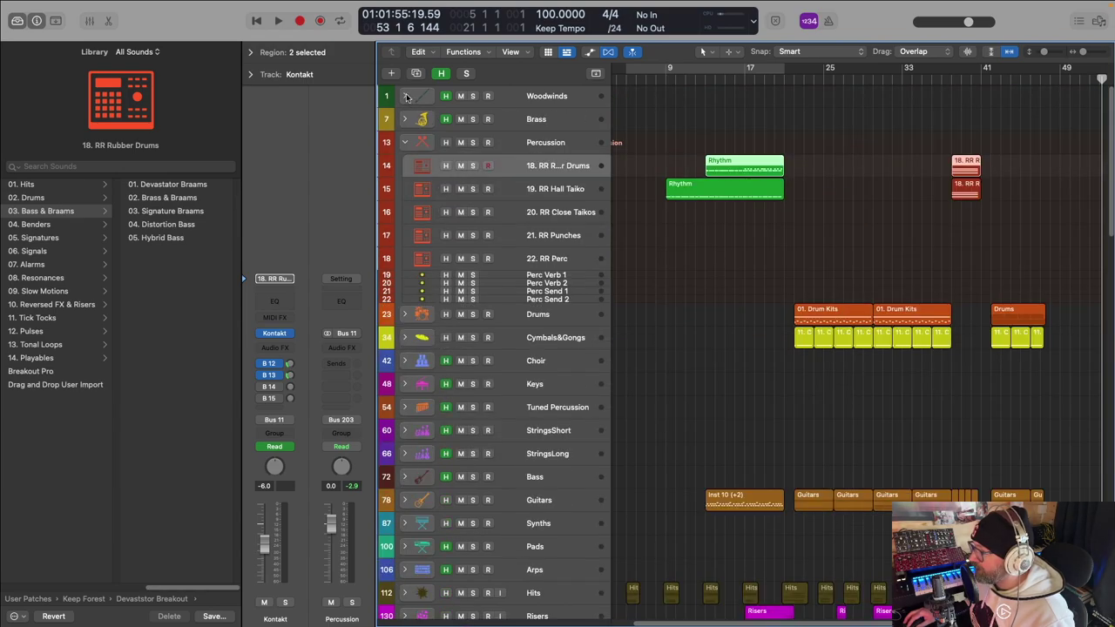
Step: Rename the Sum 104 stack, directly below DOOM Bass, as "Doom Lead"
scroll(509, 209, down, 5)
scroll(508, 221, down, 3)
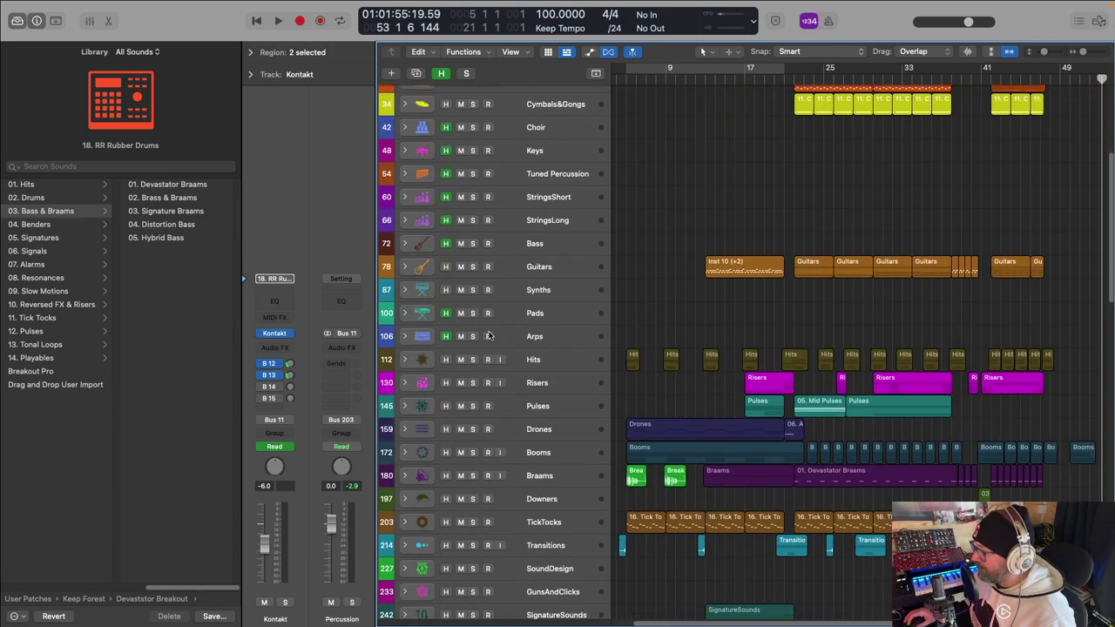
scroll(497, 279, down, 8)
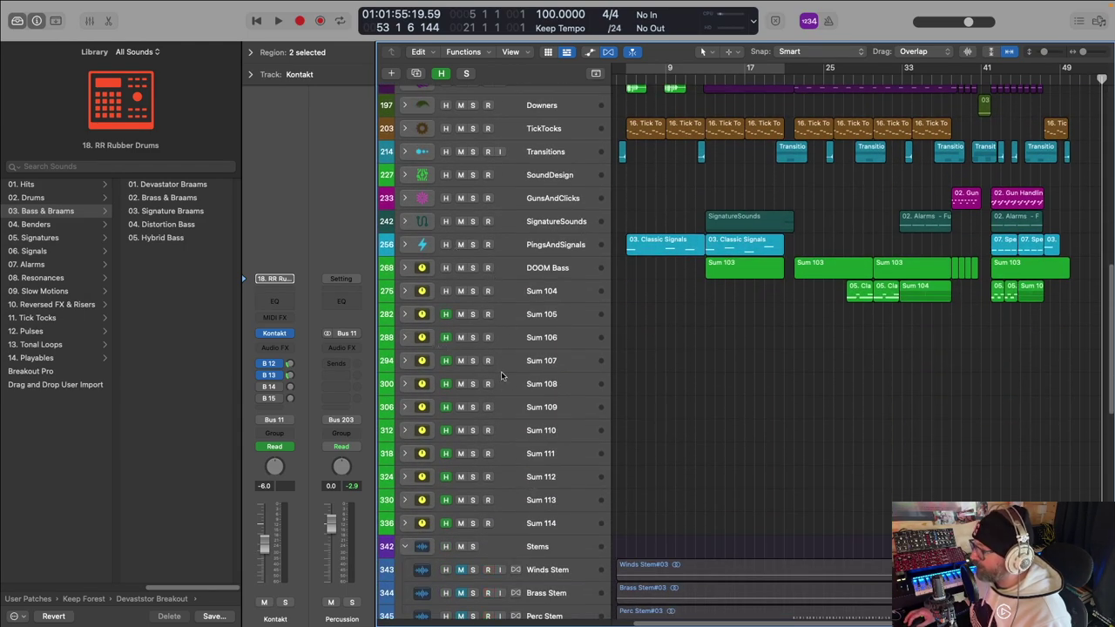
scroll(477, 296, up, 1)
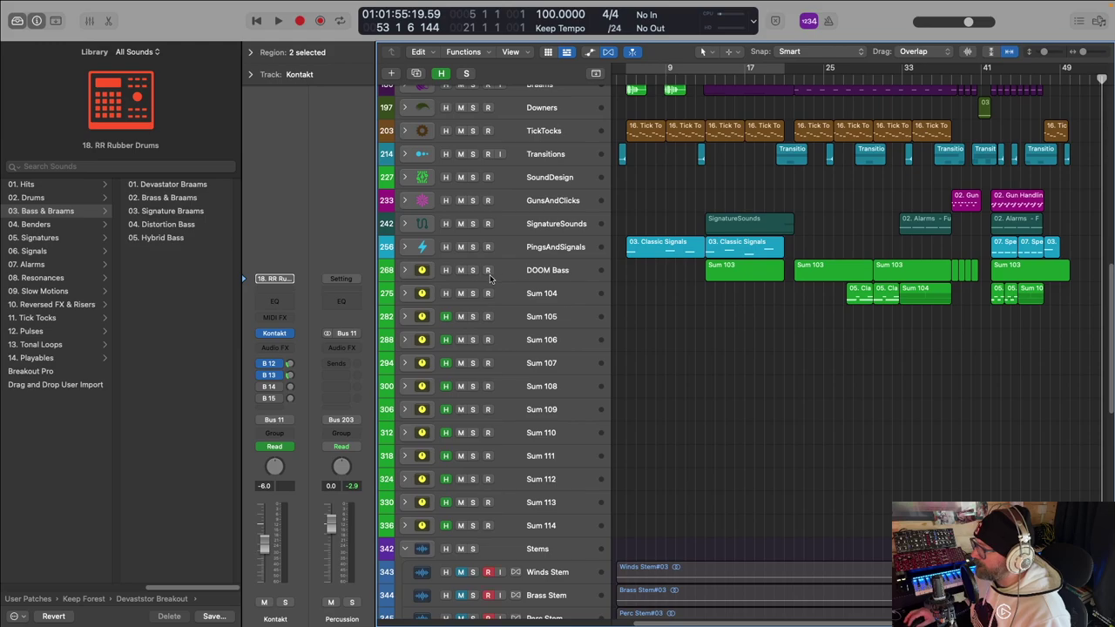
click(540, 295)
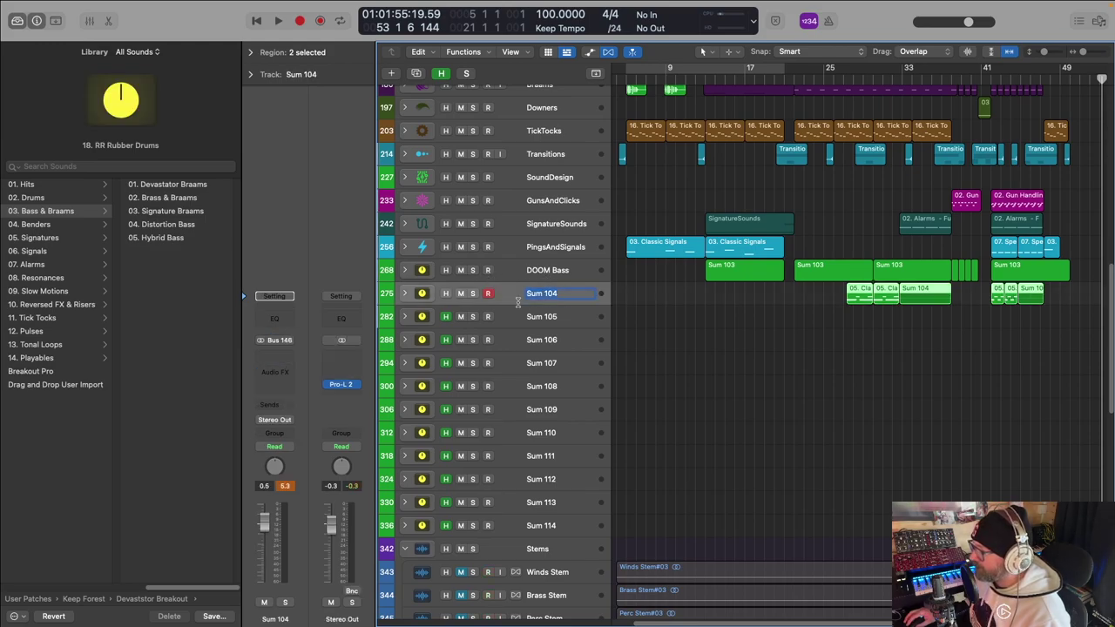
text(Doom Le)
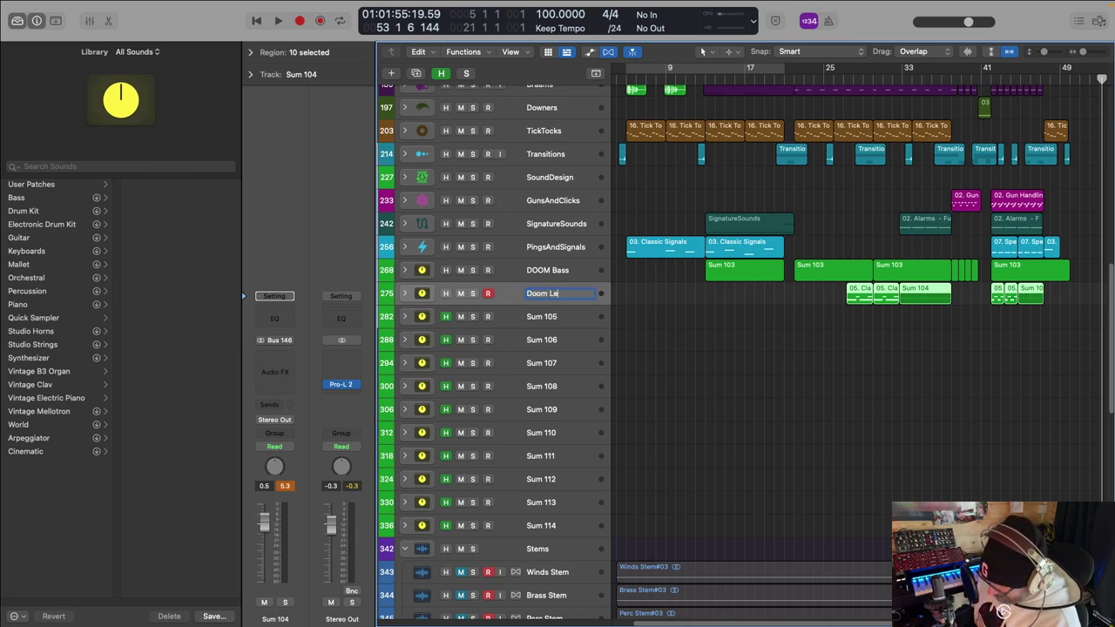
text(ad)
key(Return)
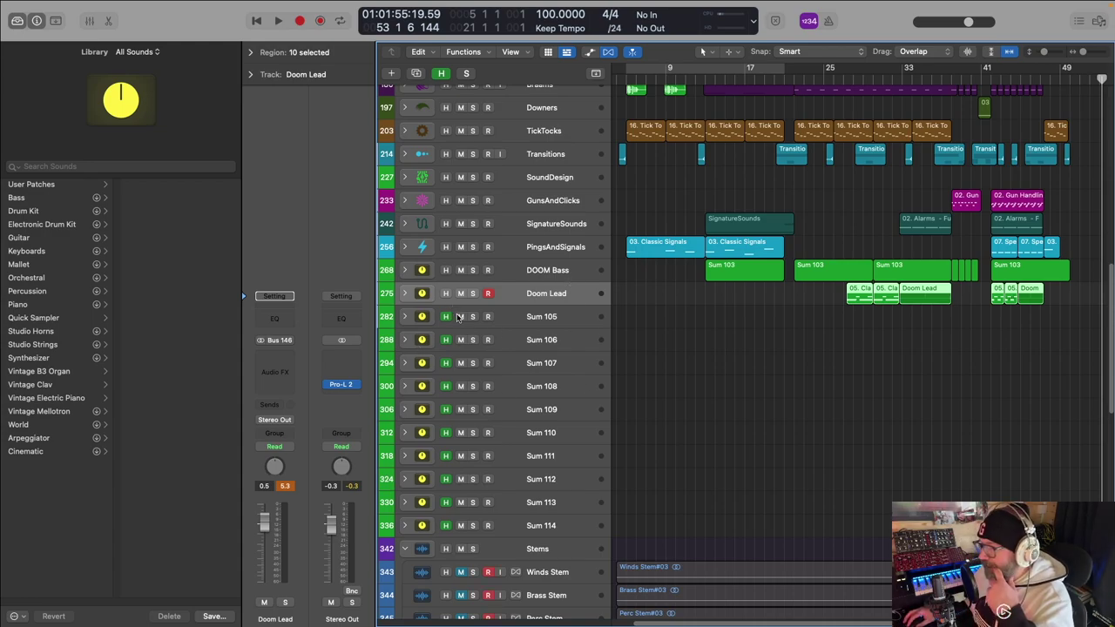
scroll(492, 345, down, 1)
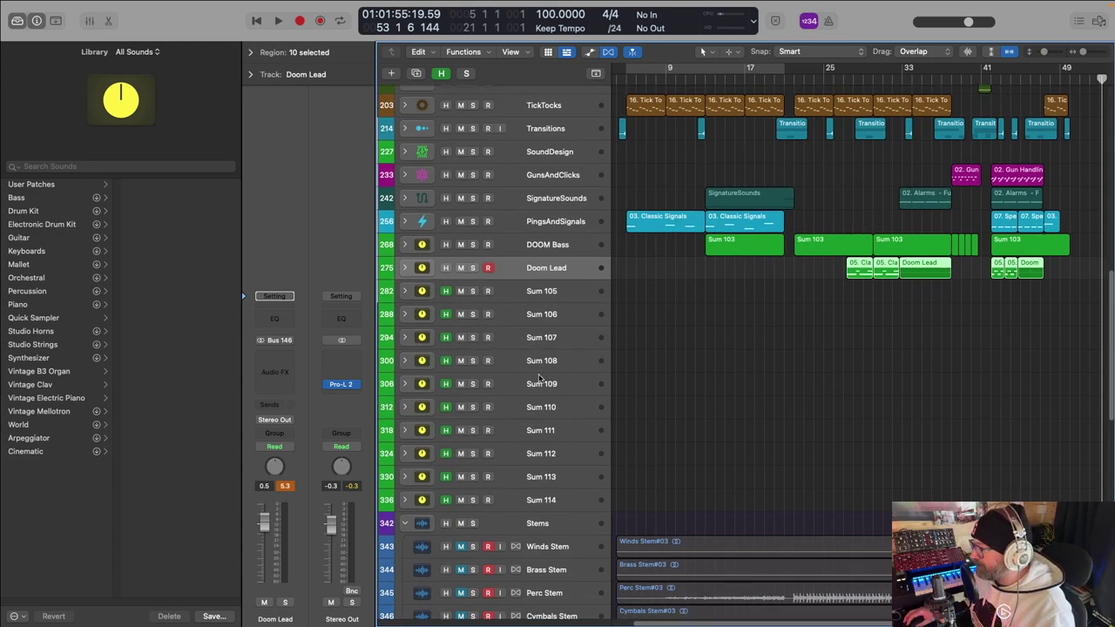
Step: Examine the full track list with hidden tracks shown, from the spare Sum stacks and Stems back up to Woodwinds
scroll(647, 229, up, 10)
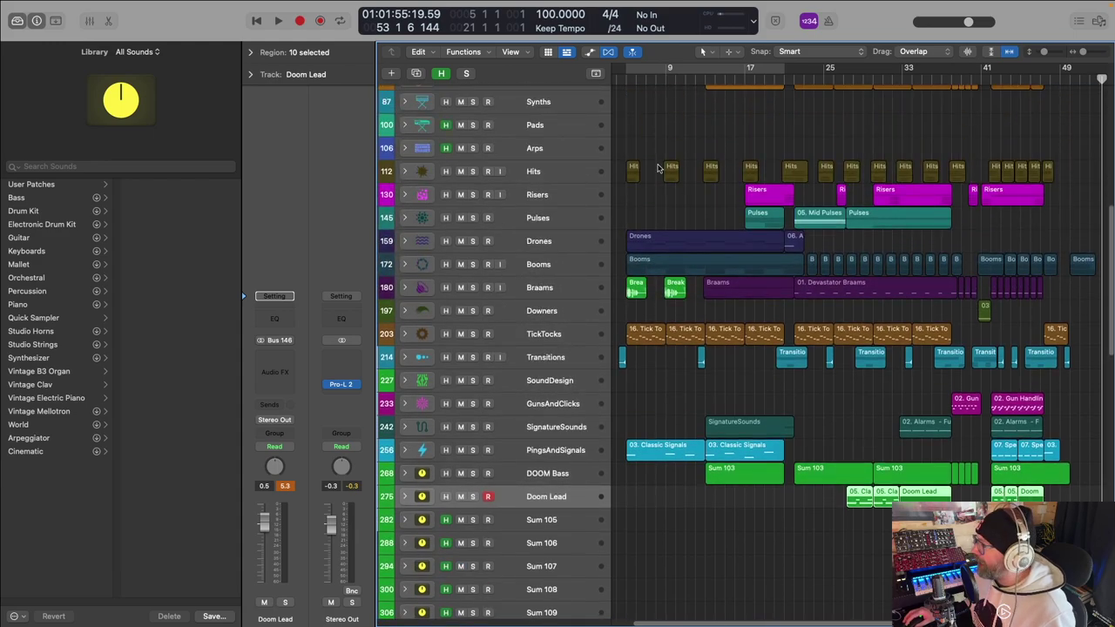
scroll(557, 218, down, 10)
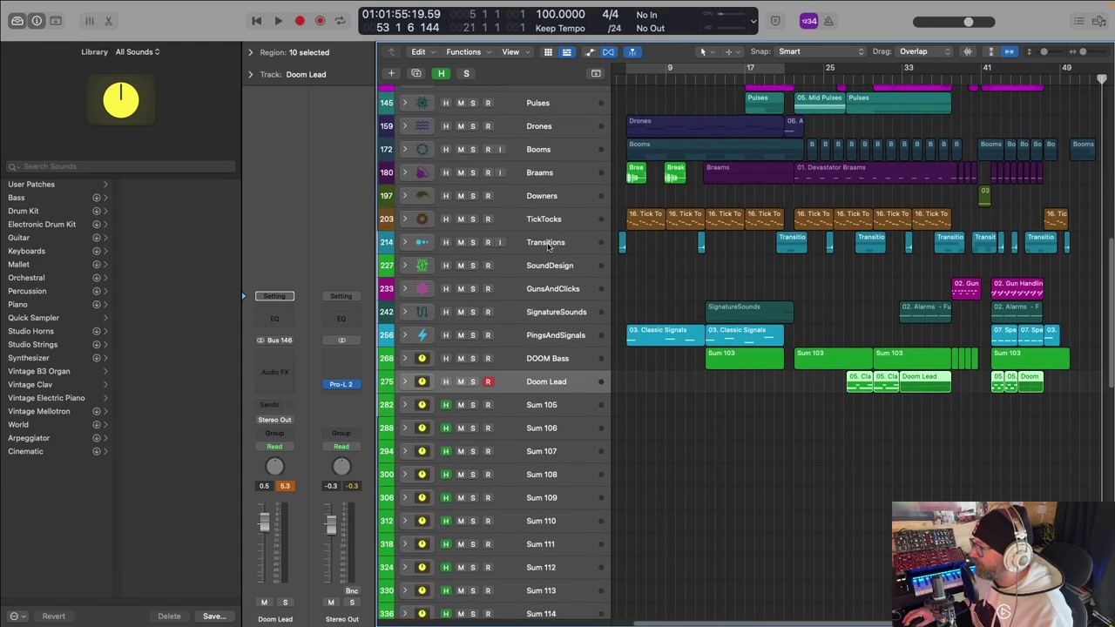
scroll(536, 292, down, 6)
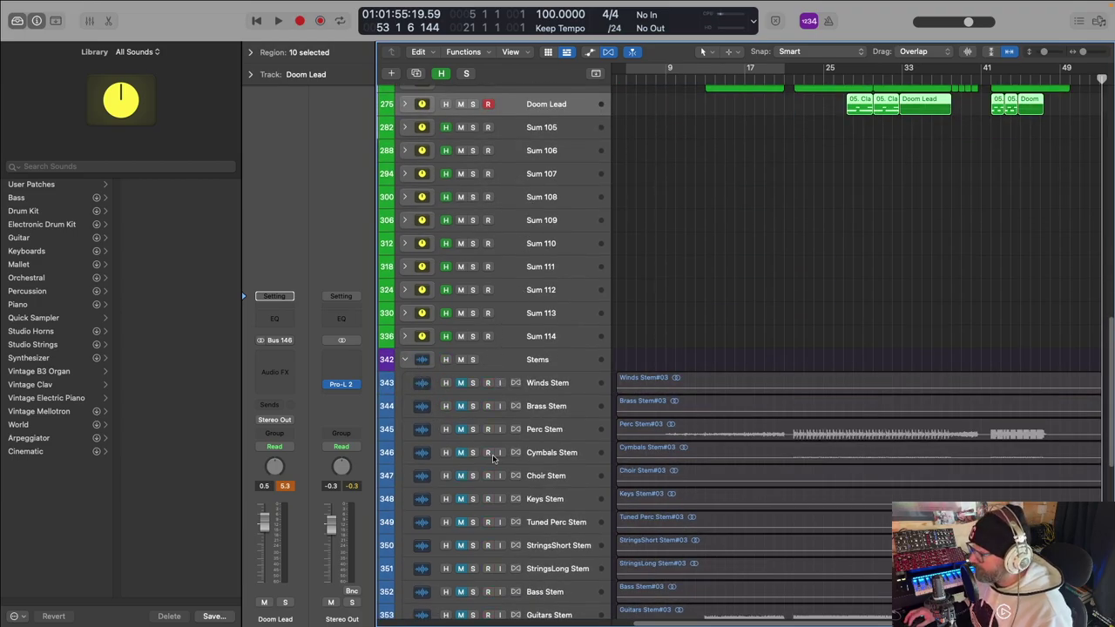
click(491, 454)
scroll(514, 392, down, 15)
scroll(537, 321, up, 8)
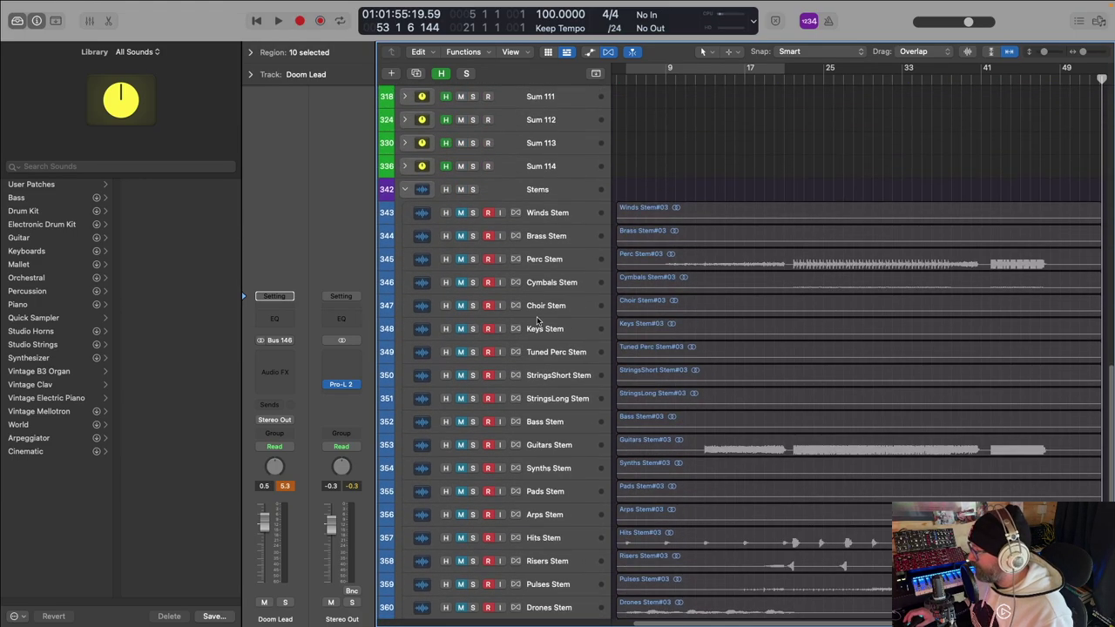
scroll(537, 321, up, 15)
scroll(517, 302, up, 10)
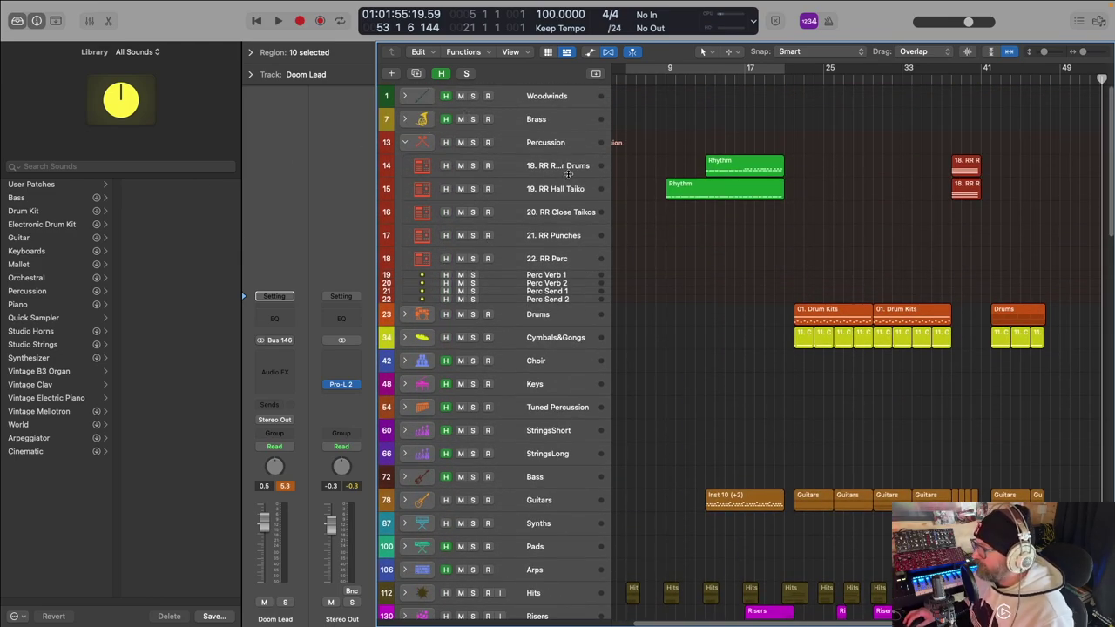
Step: Select the 18. RR Rubber Drums track in the Percussion stack, and conceal the hidden tracks to review the remaining stacks
click(541, 168)
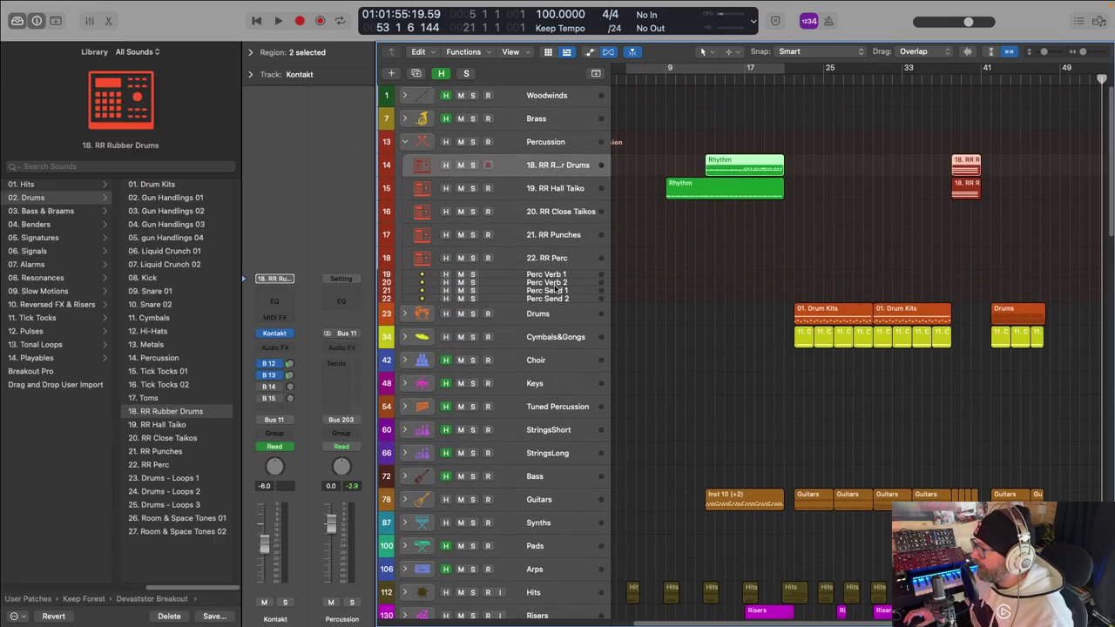
click(439, 74)
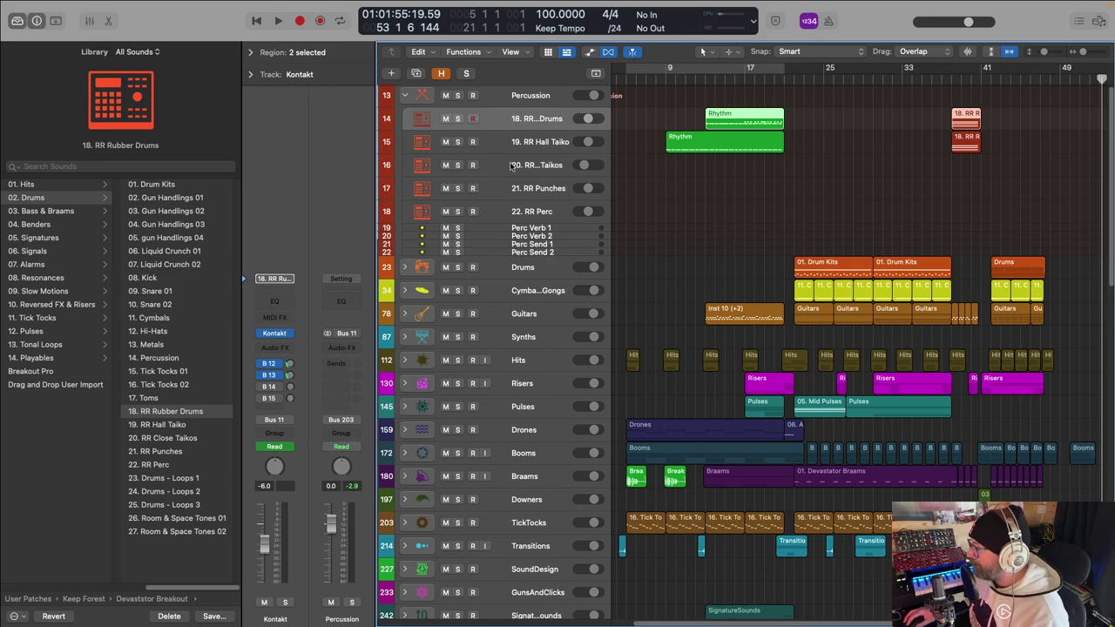
scroll(512, 168, down, 3)
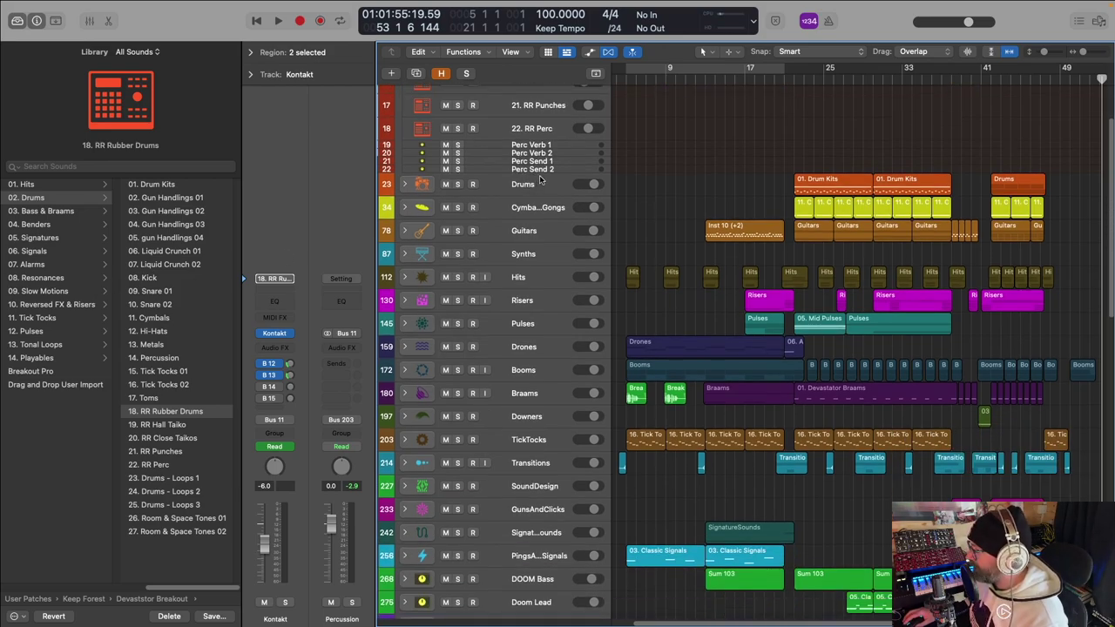
scroll(539, 175, up, 3)
scroll(540, 279, down, 7)
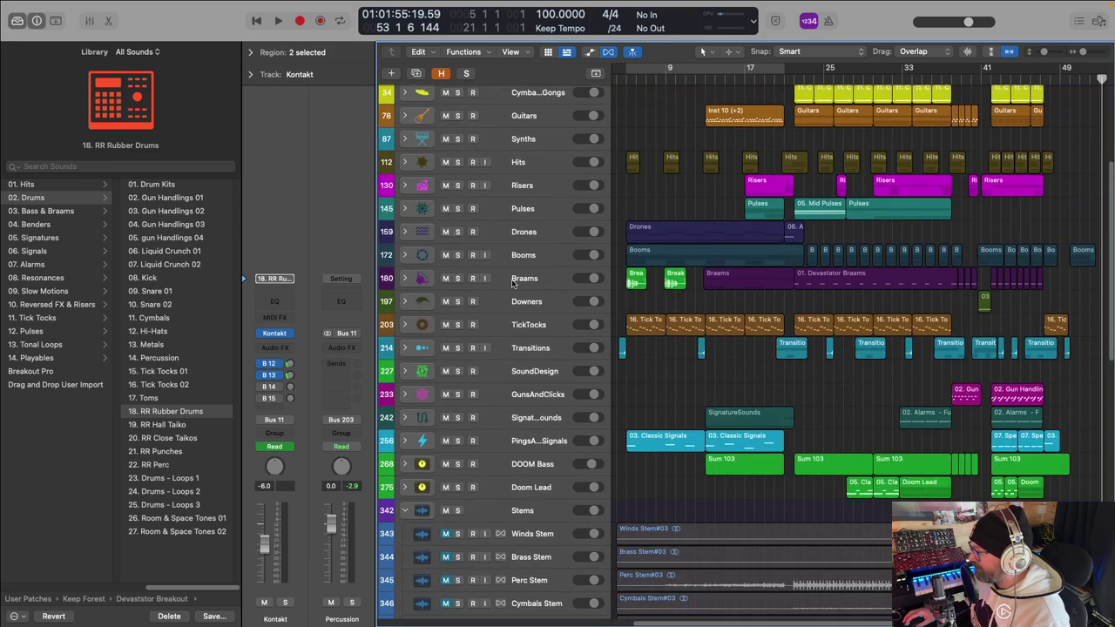
scroll(518, 274, up, 7)
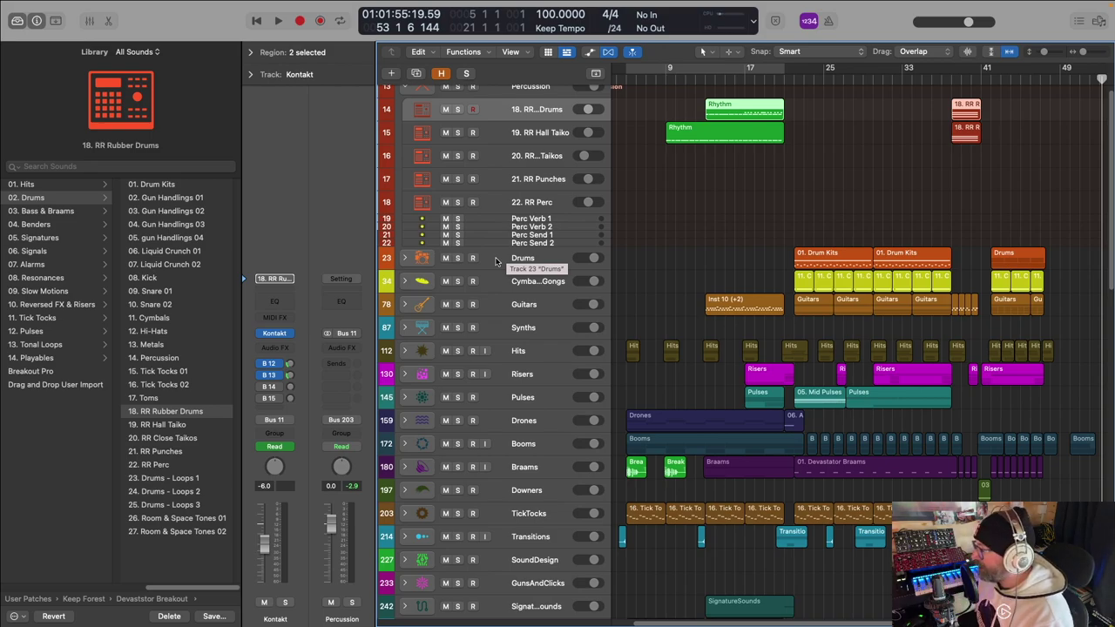
scroll(414, 129, up, 1)
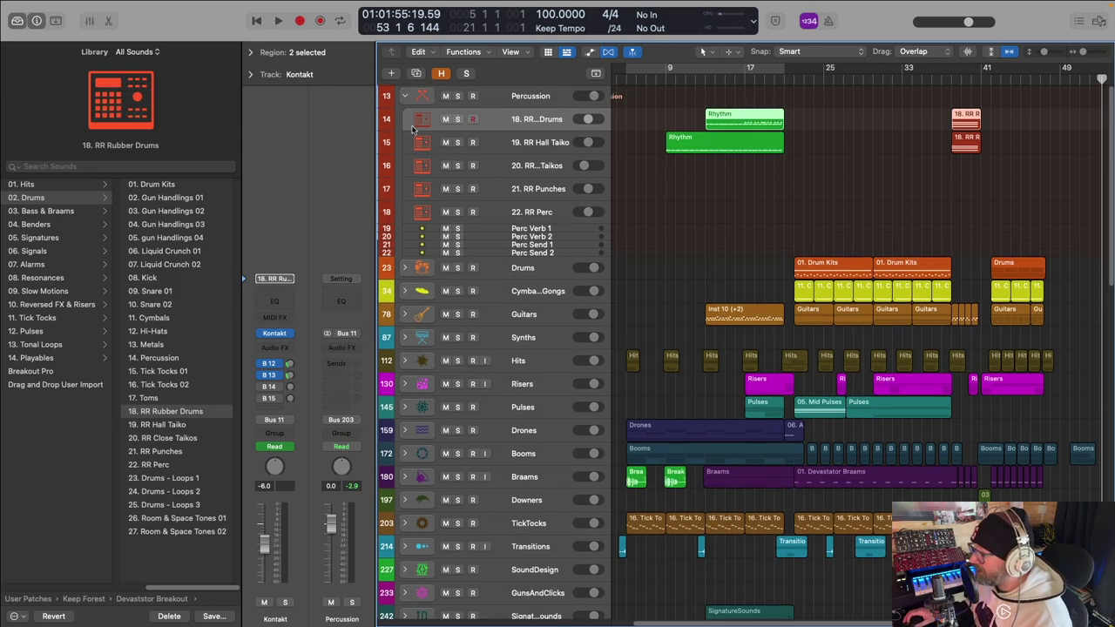
Step: View the Percussion stack collapsed, and re-expand it with its 18. RR Rubber Drums track selected
click(406, 97)
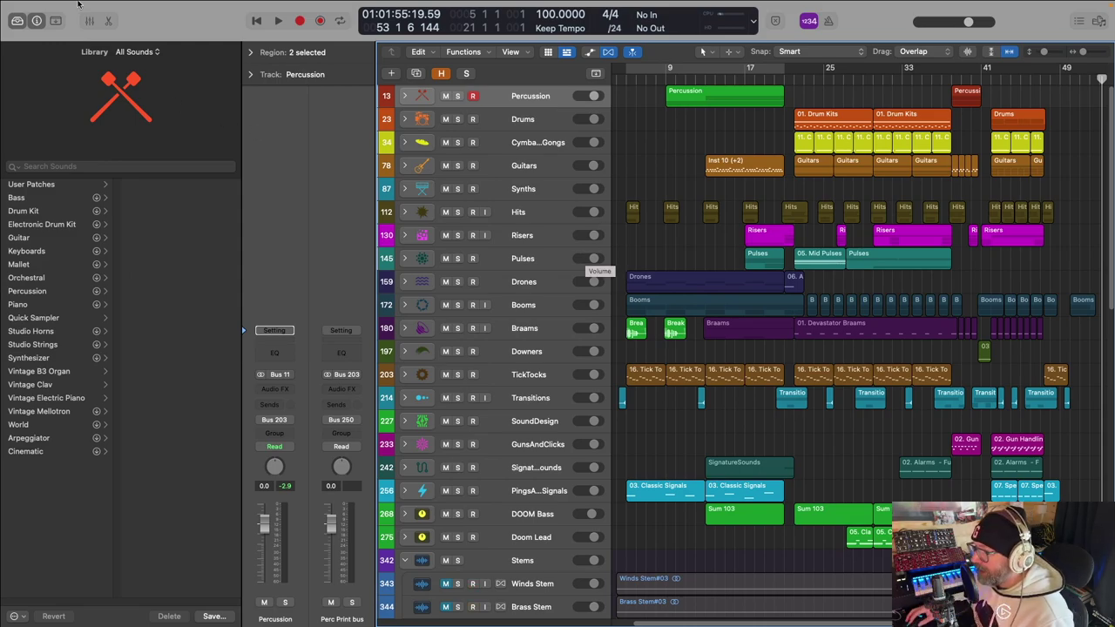
click(406, 96)
click(526, 124)
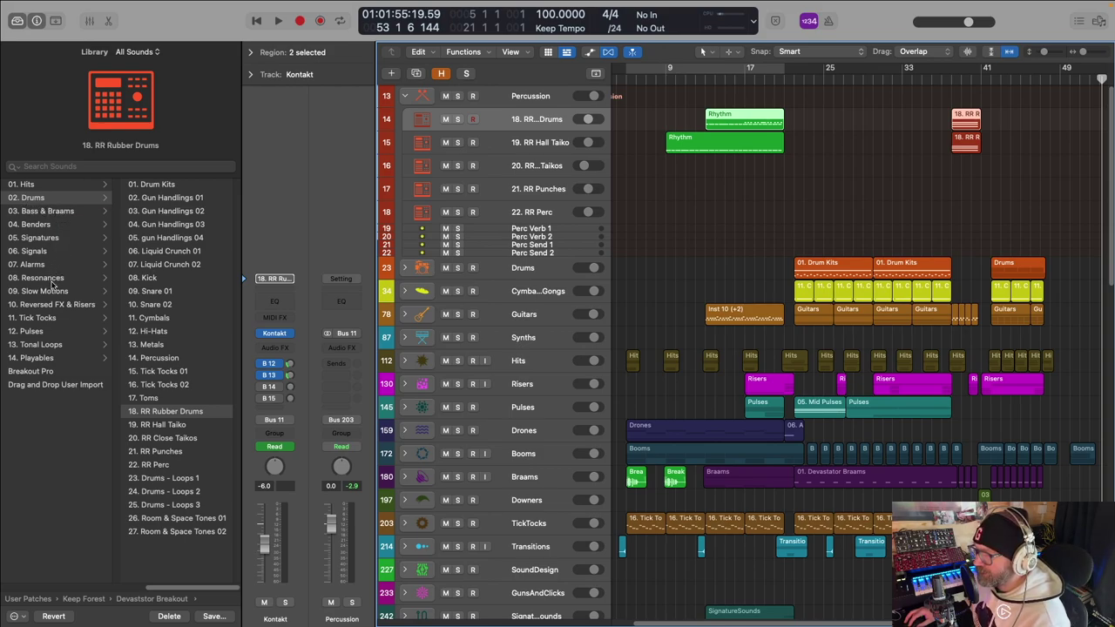
Step: Browse the patches in the Library's 01. Hits, 02. Drums and 03. Bass & Braams categories
click(25, 184)
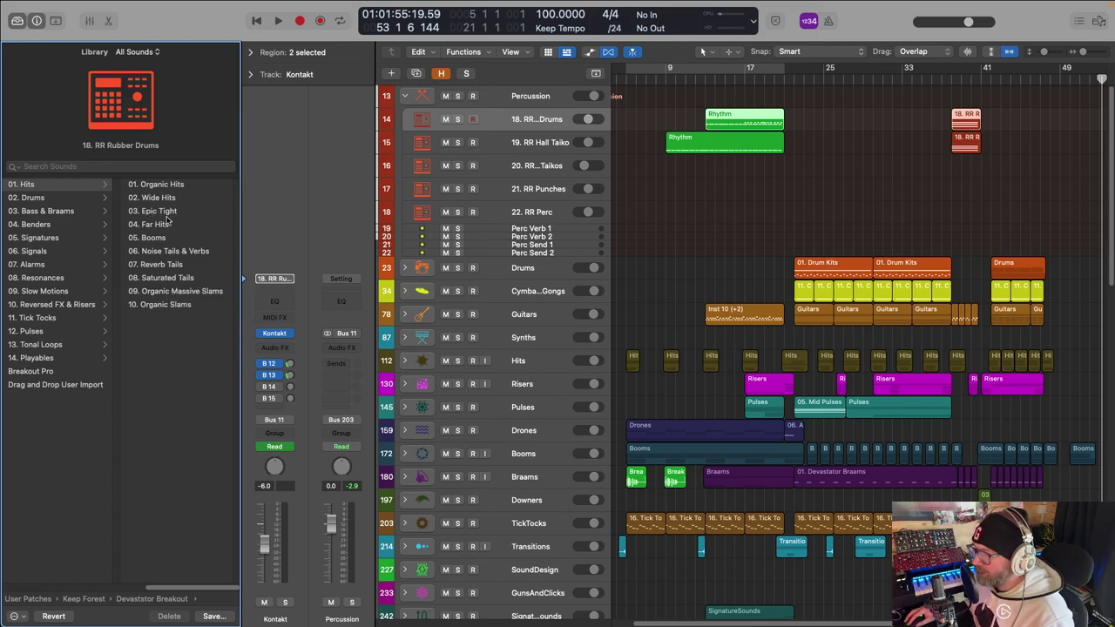
click(38, 198)
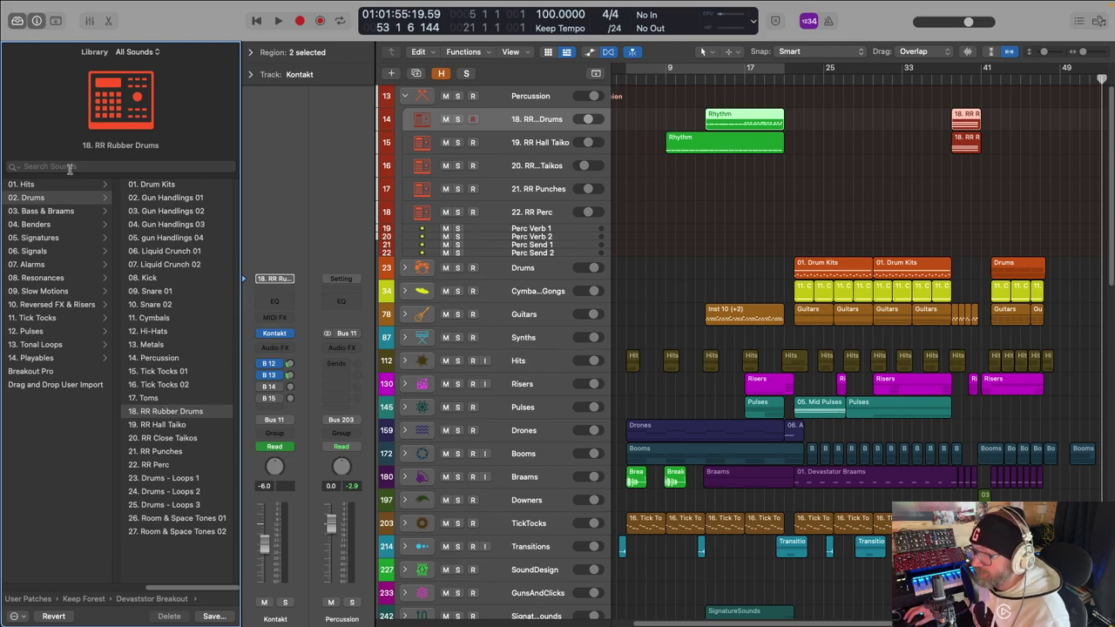
click(73, 212)
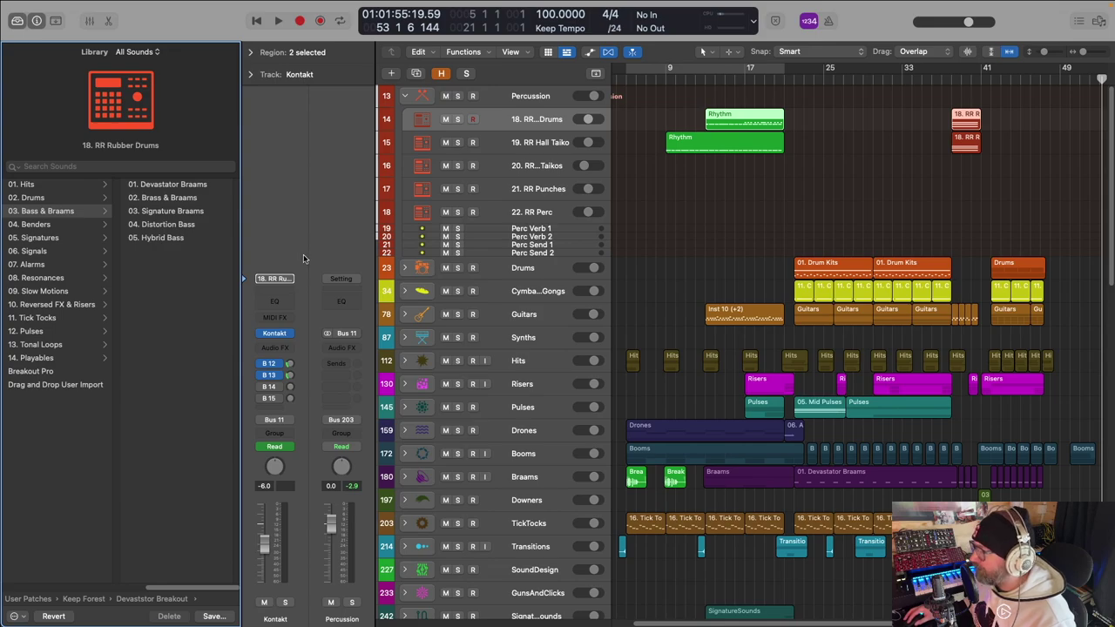
Step: Browse the Library patches in 04. Benders, 05. Signatures, 06. Signals, 07. Alarms and 08. Resonances
scroll(712, 450, down, 5)
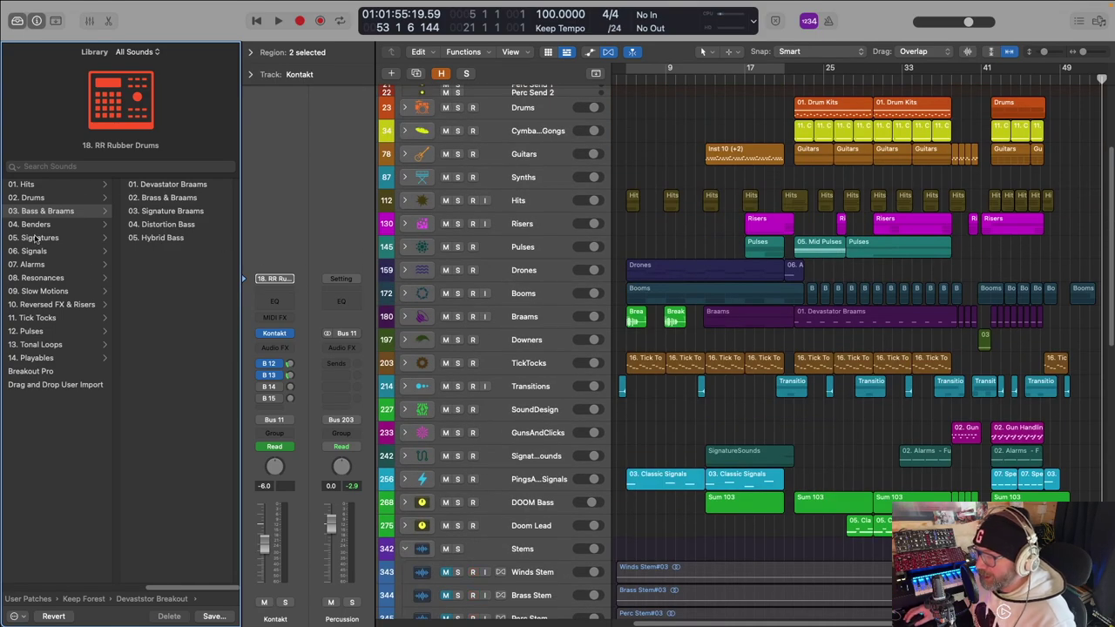
click(50, 229)
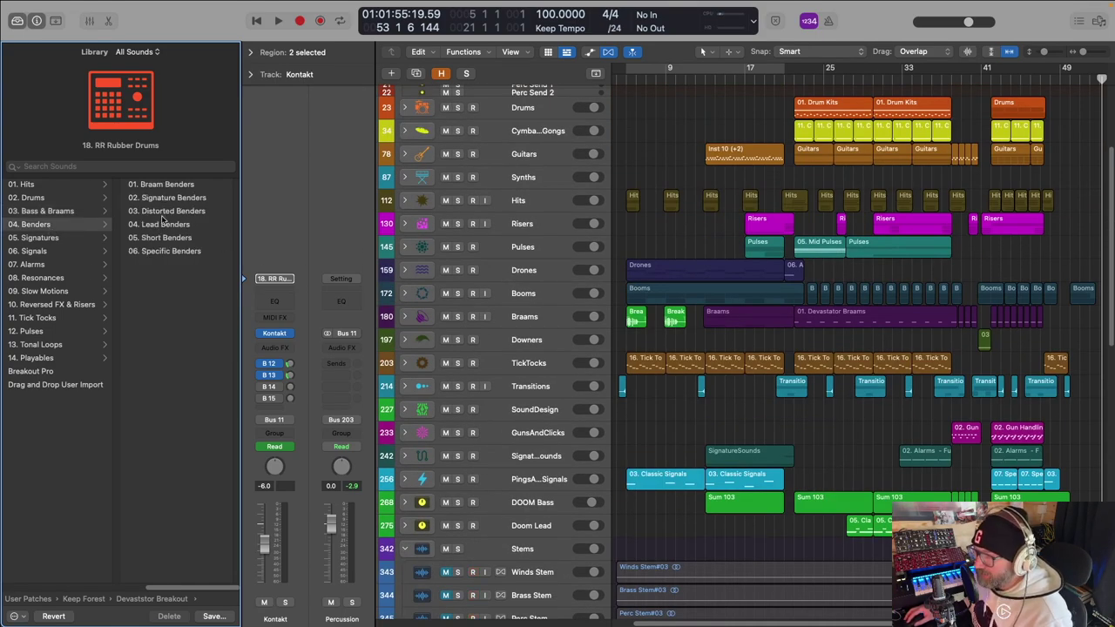
click(48, 239)
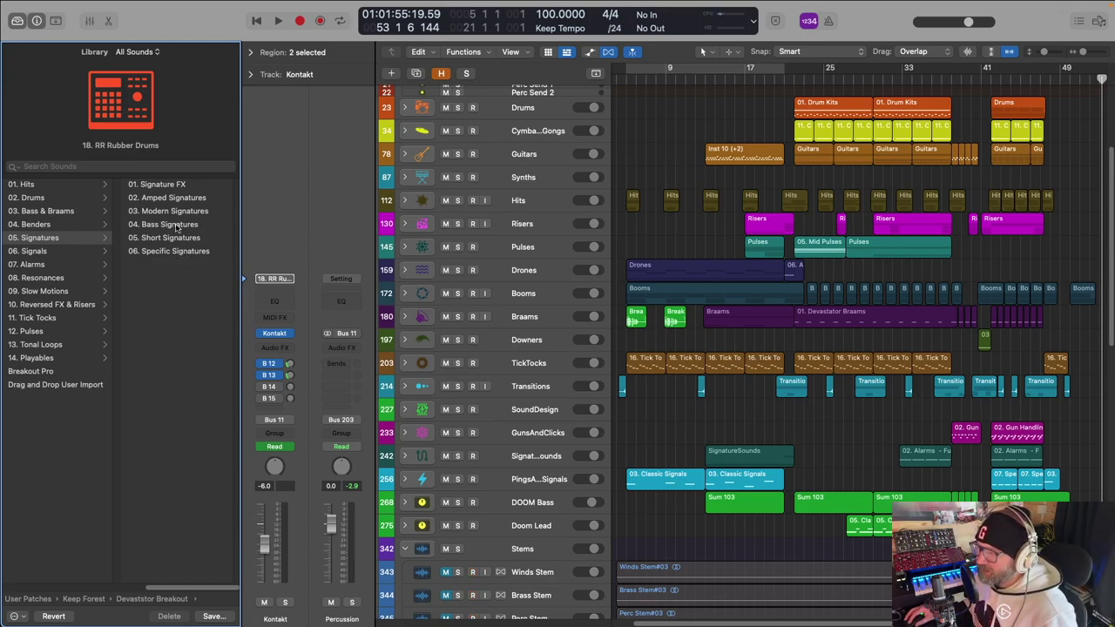
click(50, 251)
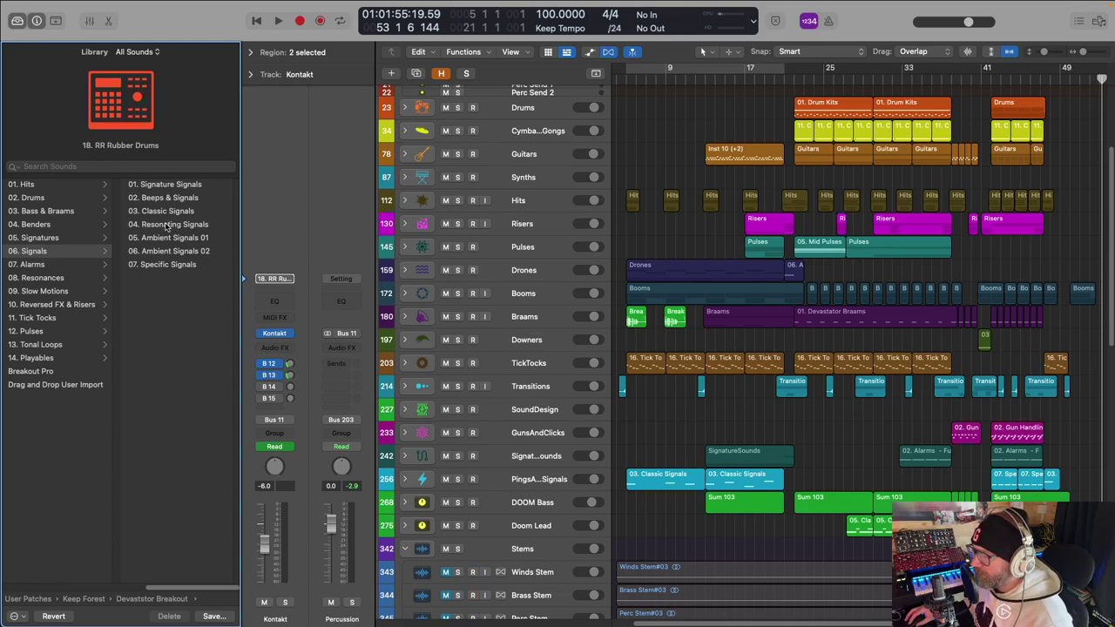
click(62, 265)
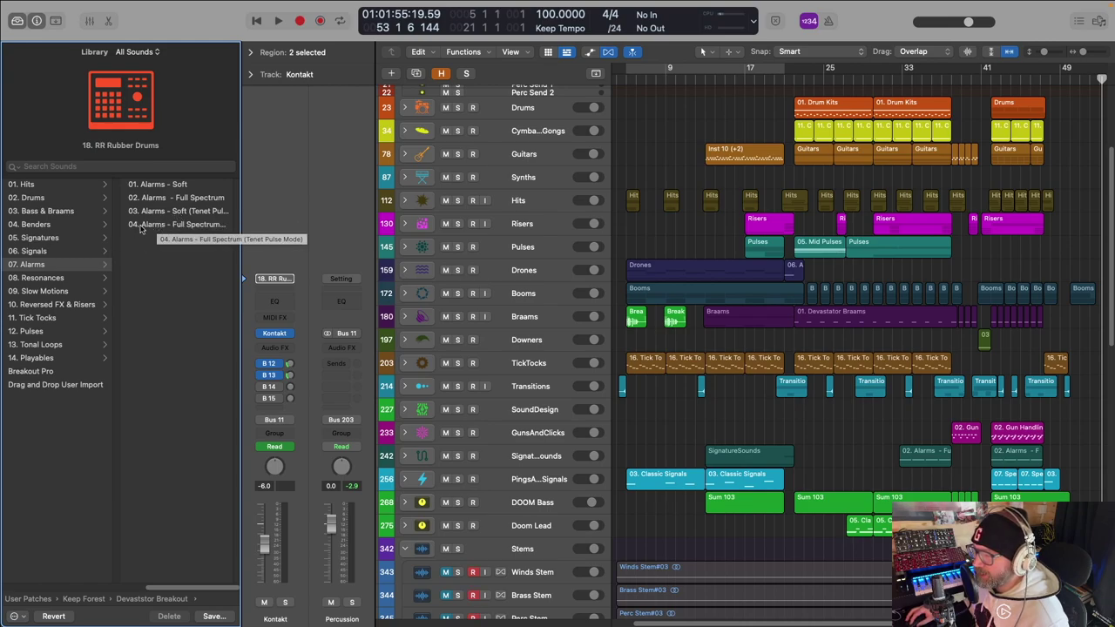
click(61, 279)
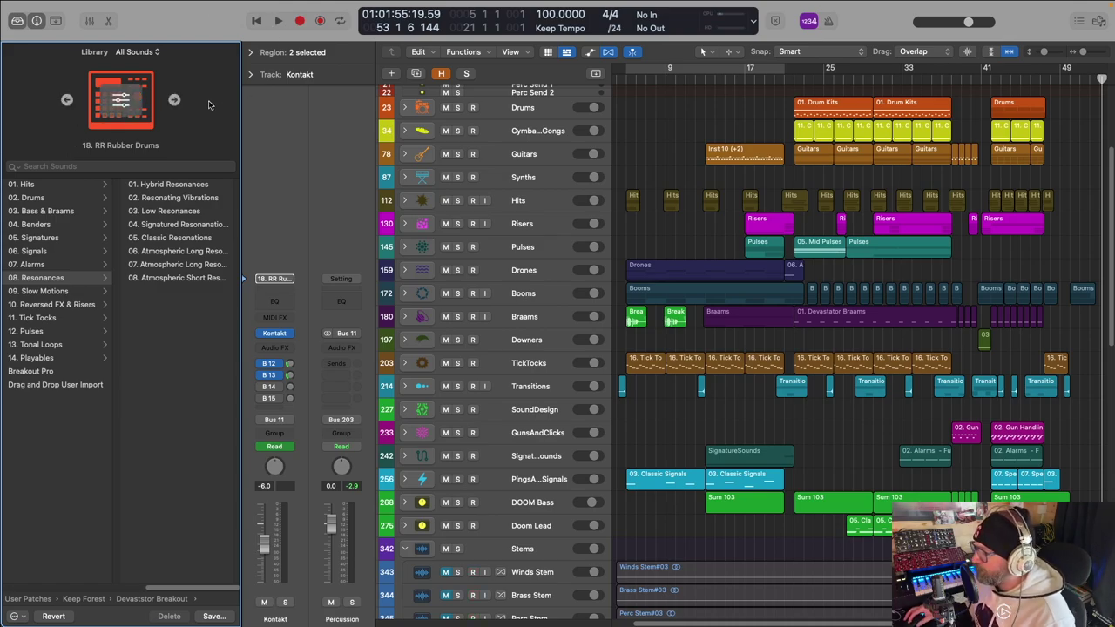
Step: Browse the Library patches in 09. Slow Motions, 10. Reversed FX & Risers, 11. Tick Tocks, 12. Pulses, 13. Tonal Loops and 14. Playables
click(59, 292)
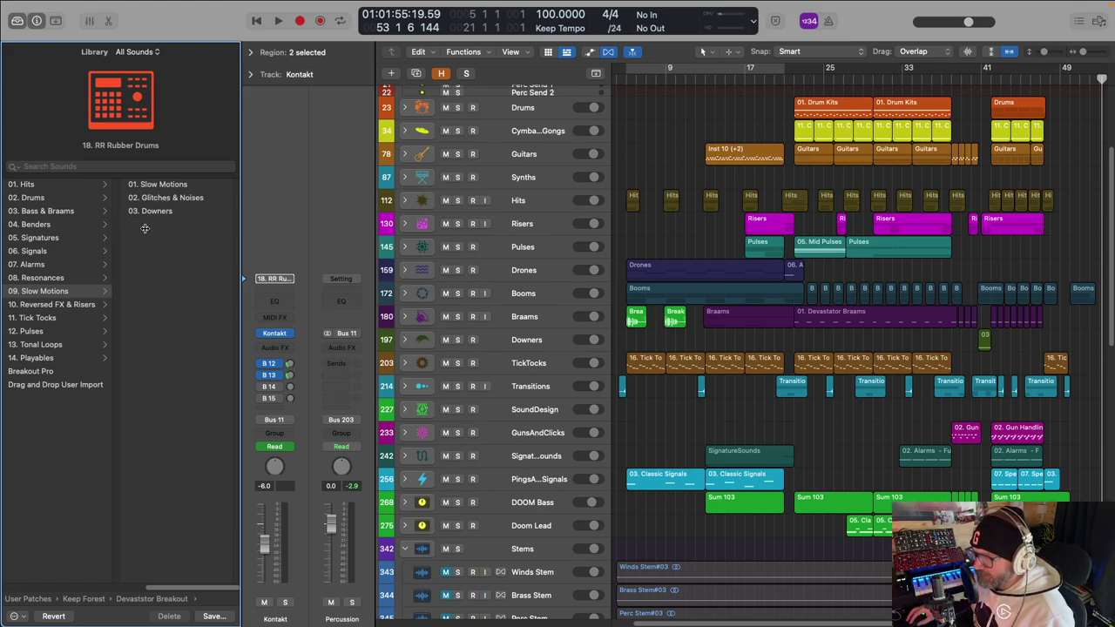
click(65, 308)
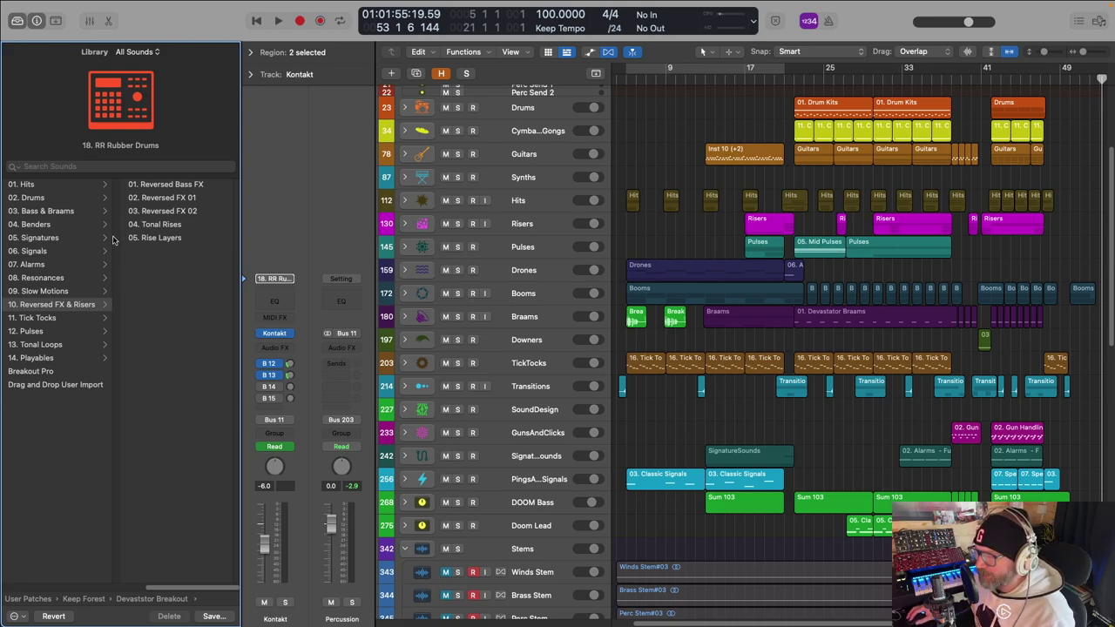
click(39, 318)
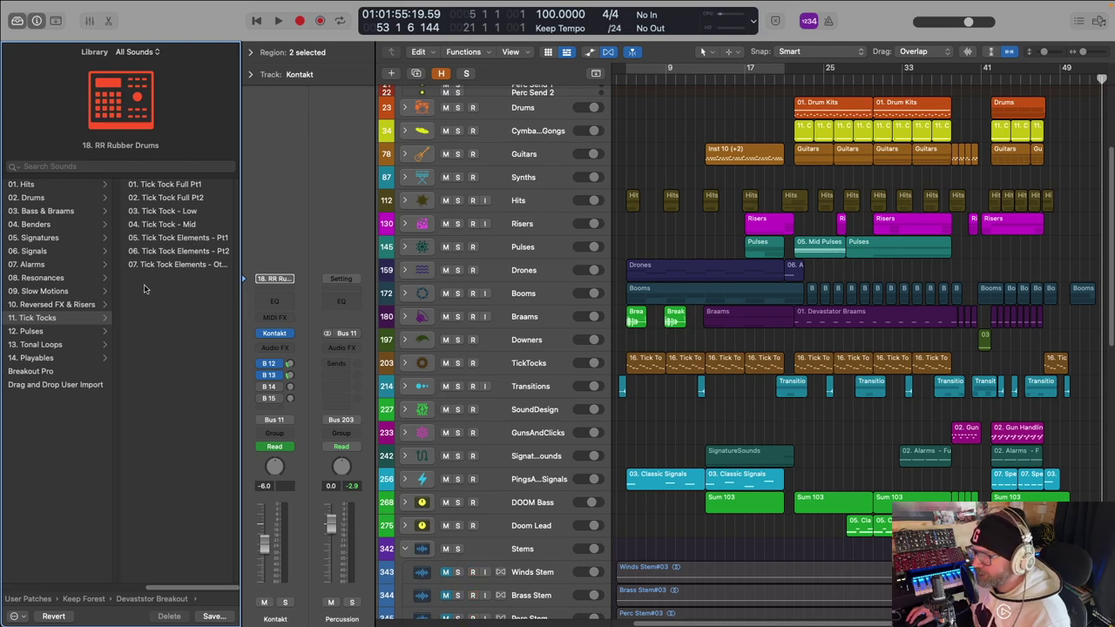
click(44, 335)
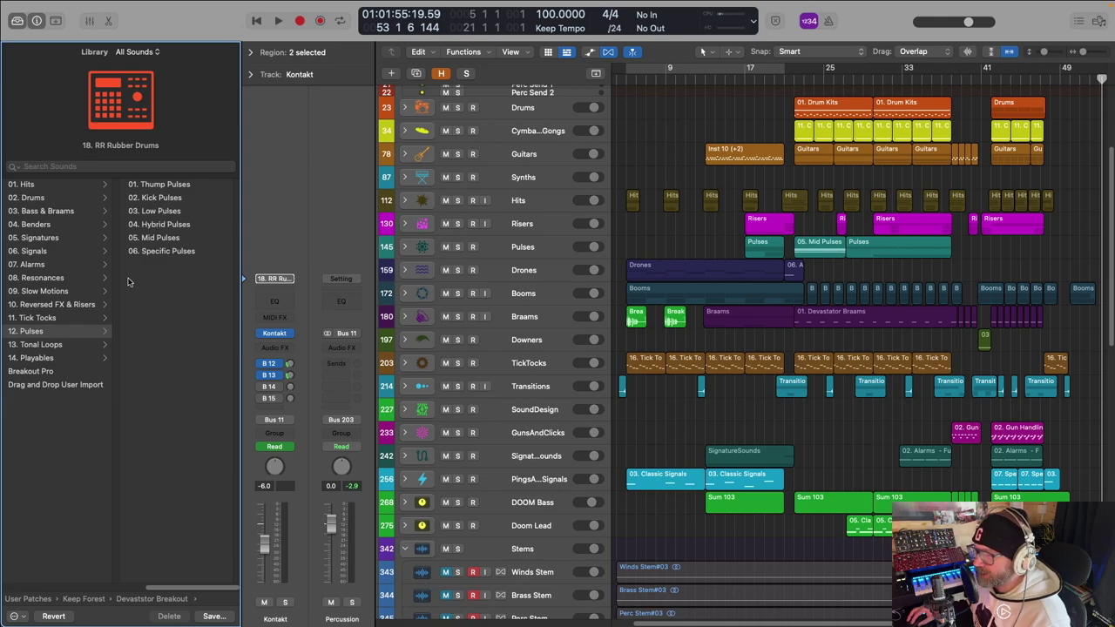
click(59, 346)
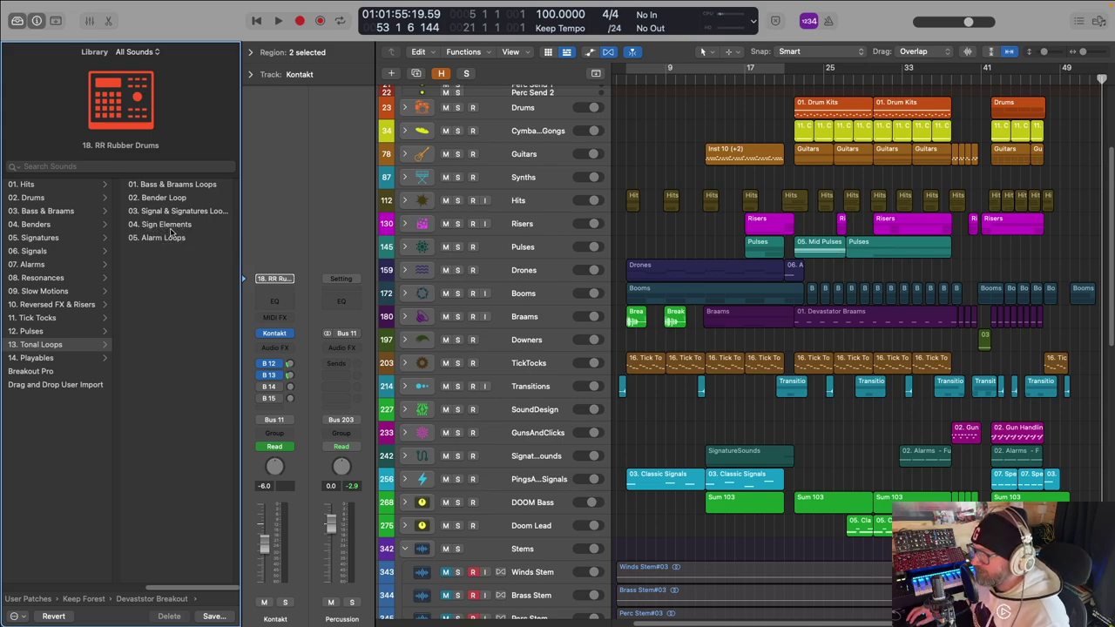
click(39, 358)
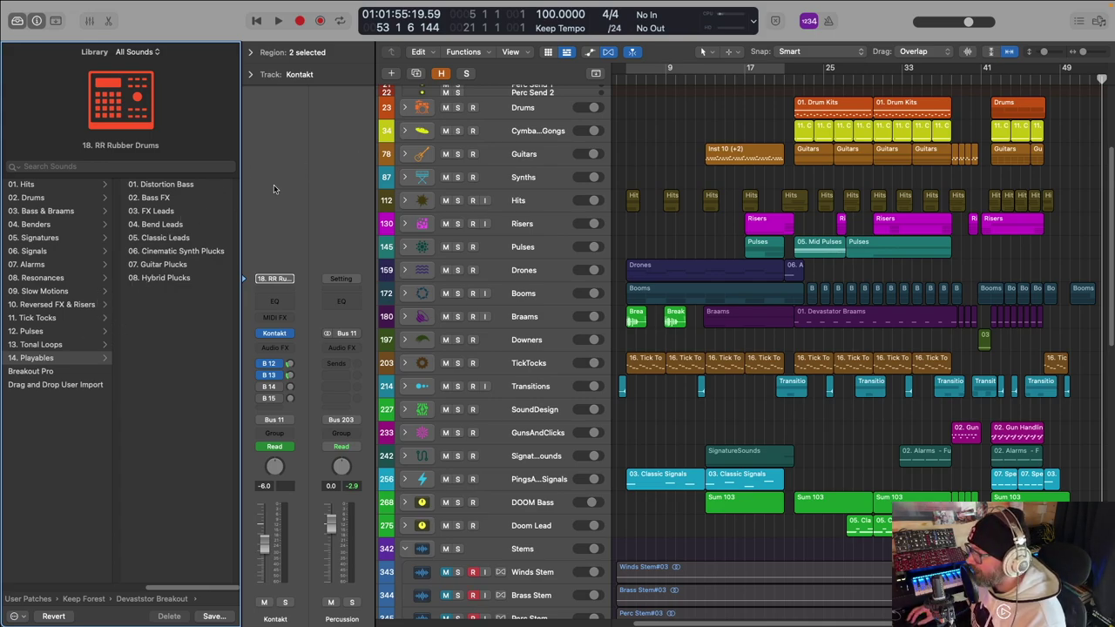
Step: Expand the SoundDesign stack and select its Breakout Pro track
scroll(414, 288, down, 1)
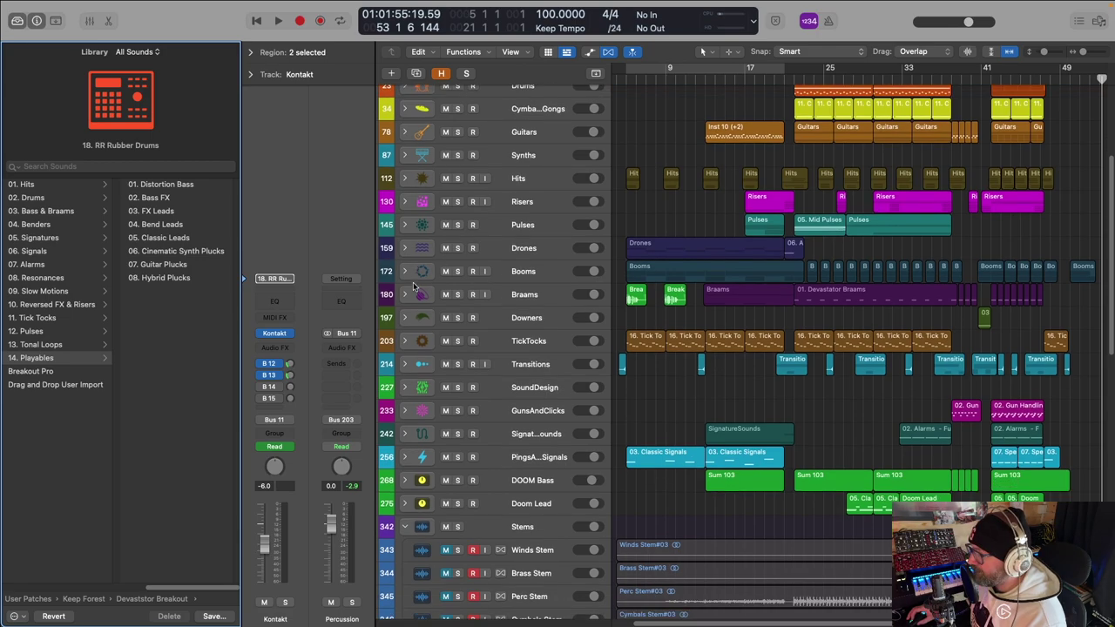
scroll(418, 289, down, 1)
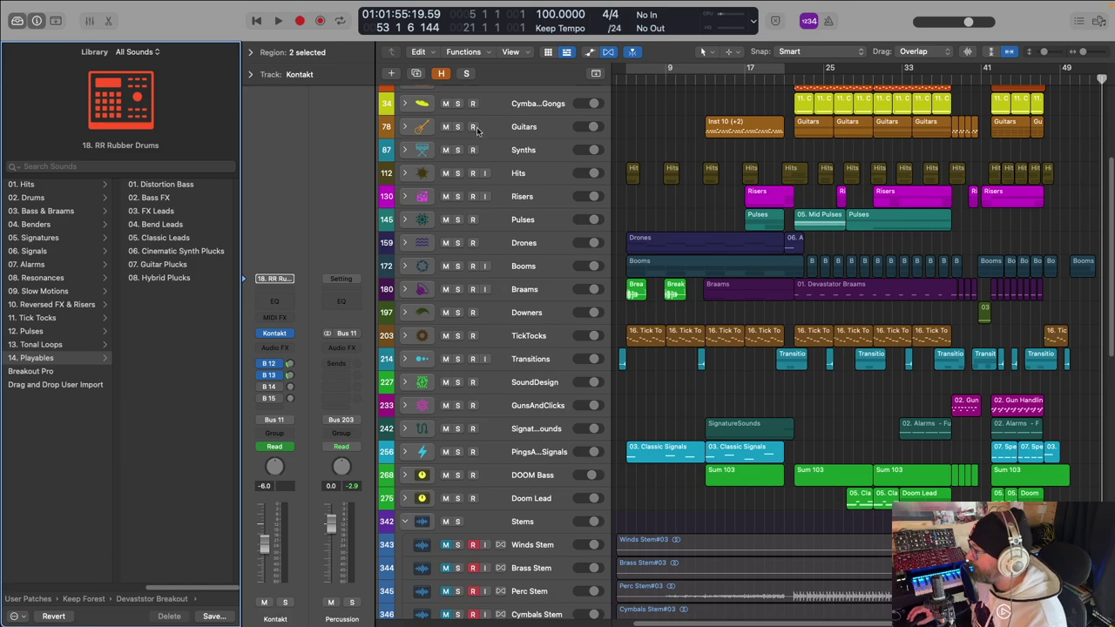
scroll(526, 222, up, 5)
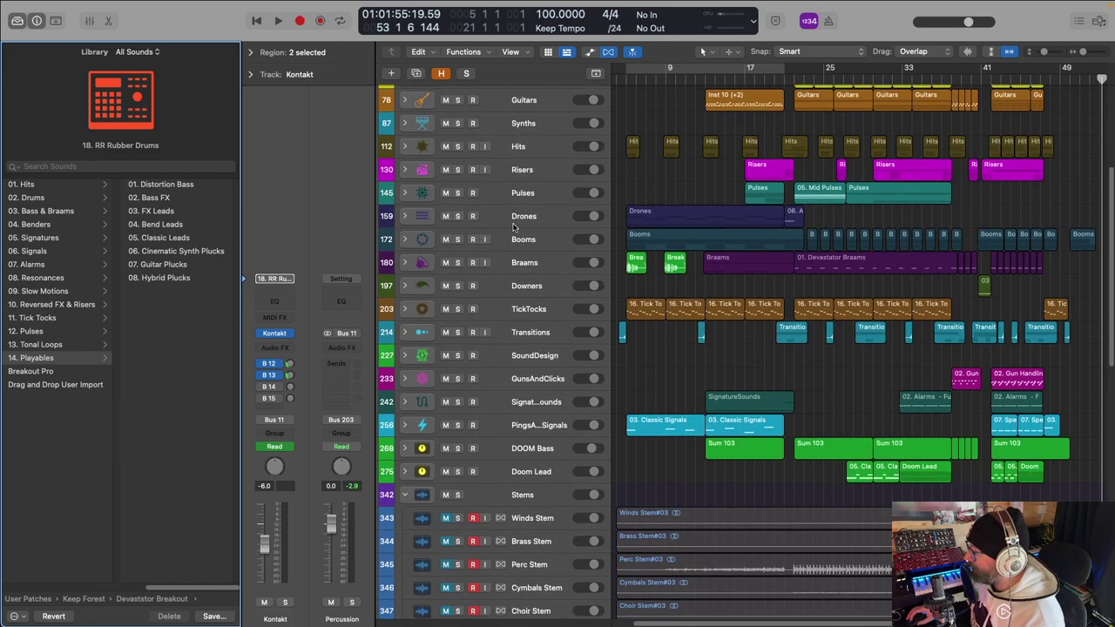
scroll(525, 223, up, 2)
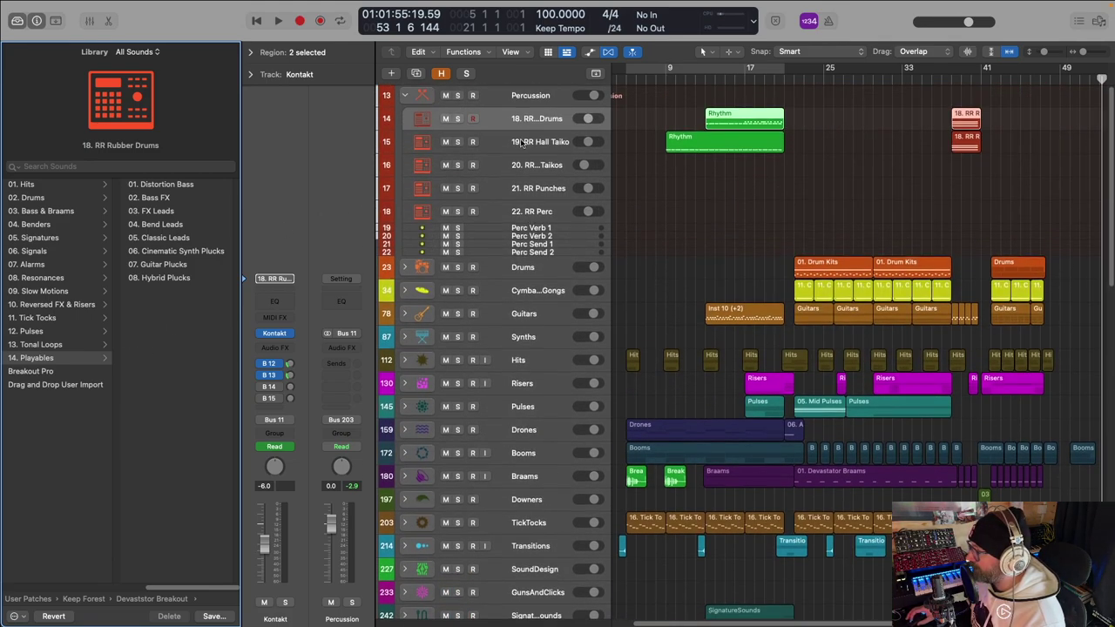
scroll(475, 220, down, 7)
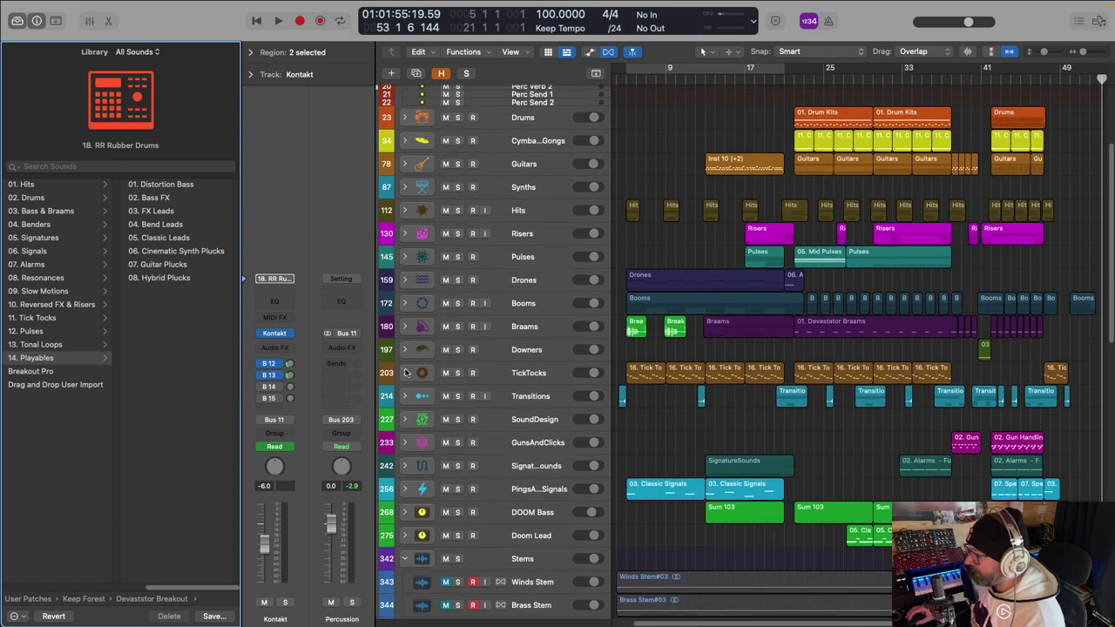
scroll(416, 387, down, 1)
click(408, 400)
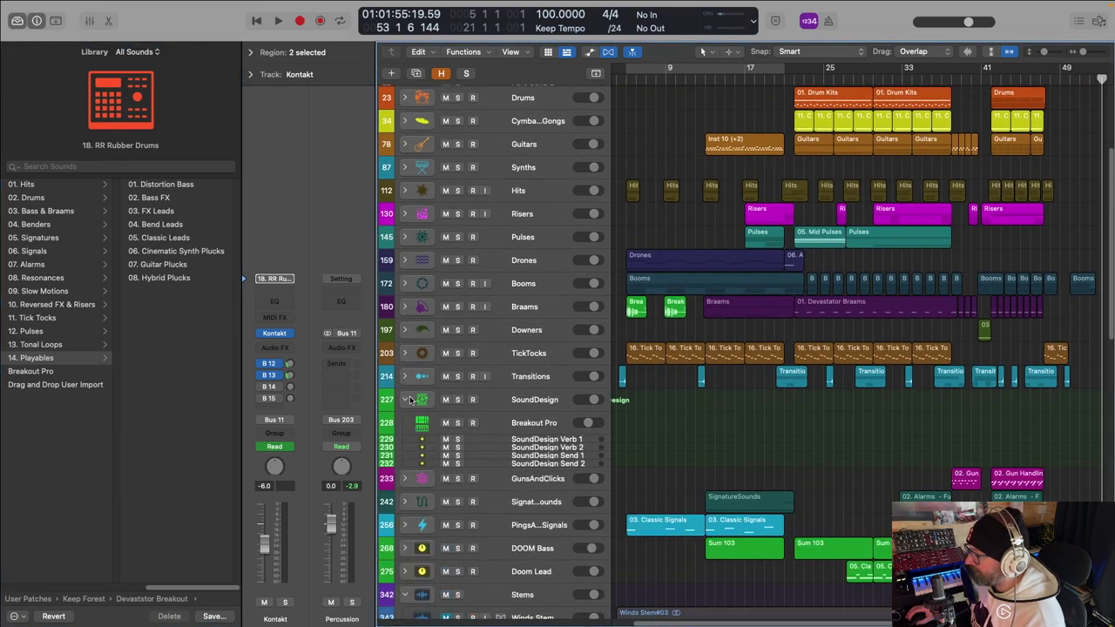
scroll(539, 383, down, 3)
click(538, 361)
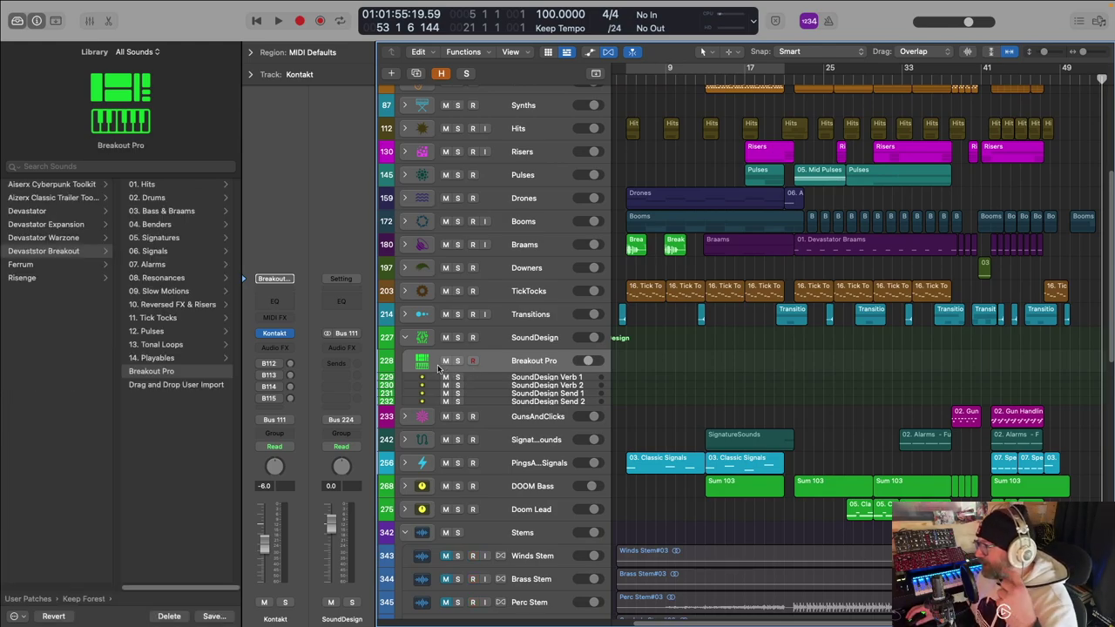
Step: Open the Breakout Pro track's Kontakt instrument, replace Kick 37 with DevastatorBraams 5 from Bass & Braams, and audition it
click(275, 334)
drag(734, 24, 610, 17)
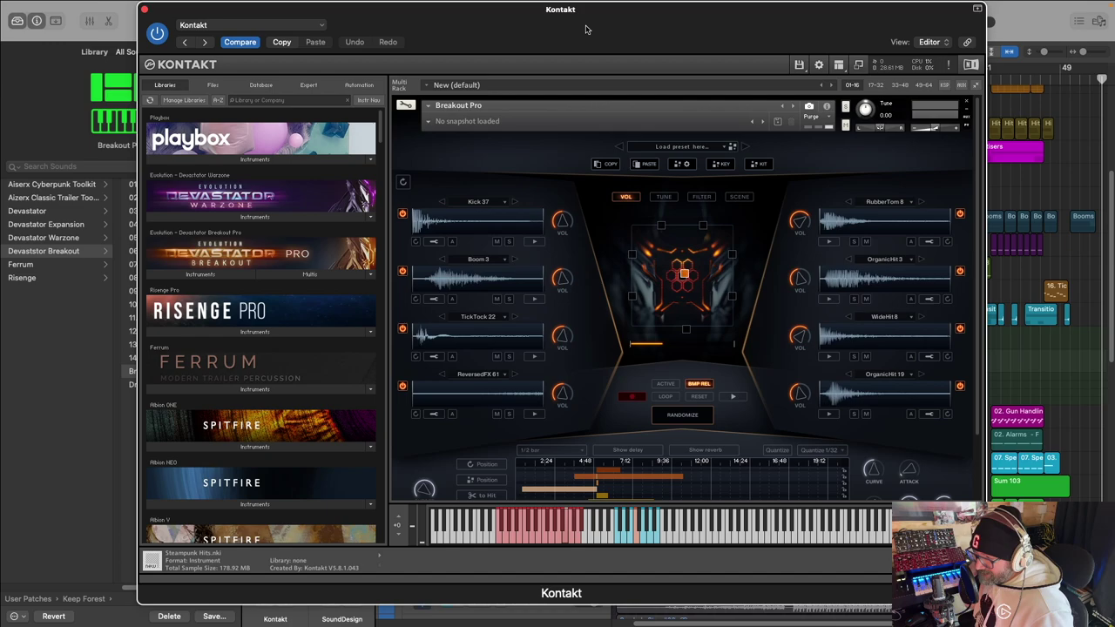
scroll(715, 285, down, 2)
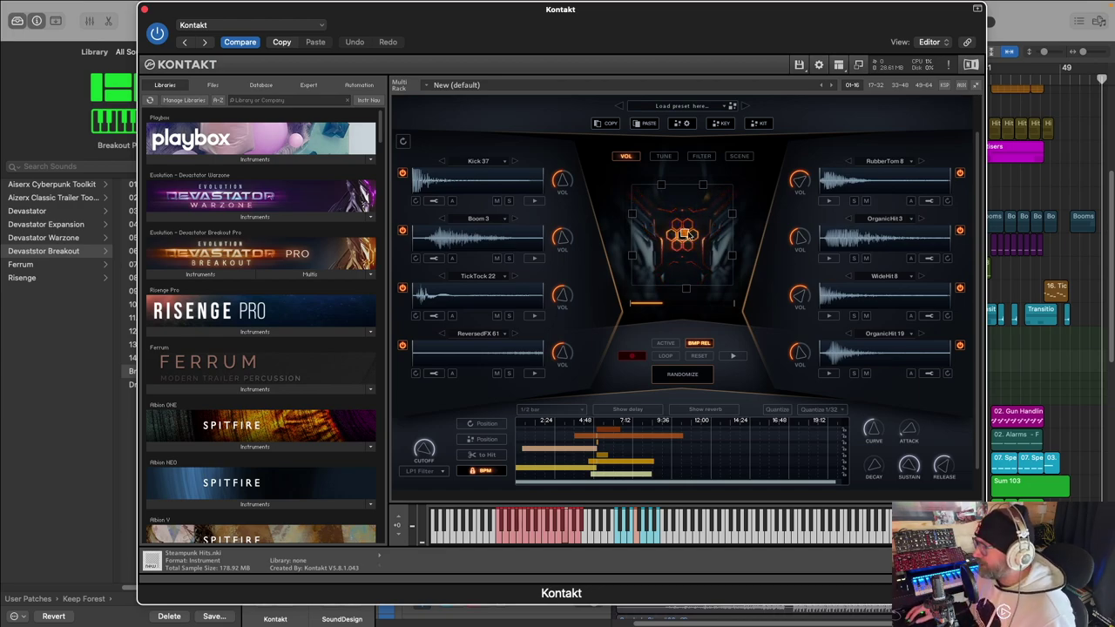
click(475, 162)
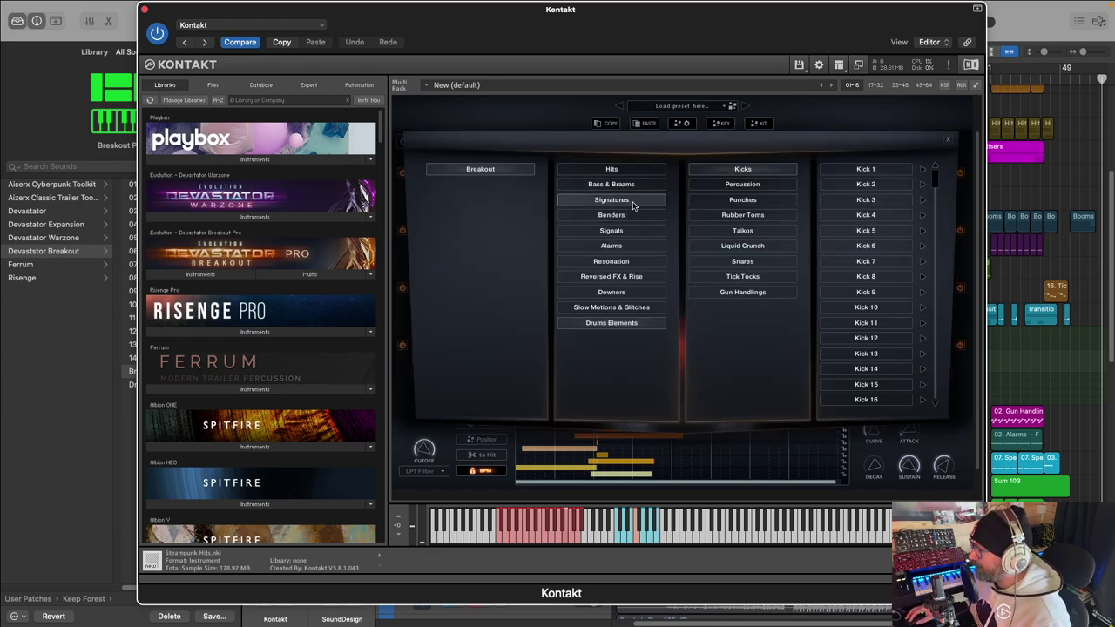
click(624, 188)
click(871, 230)
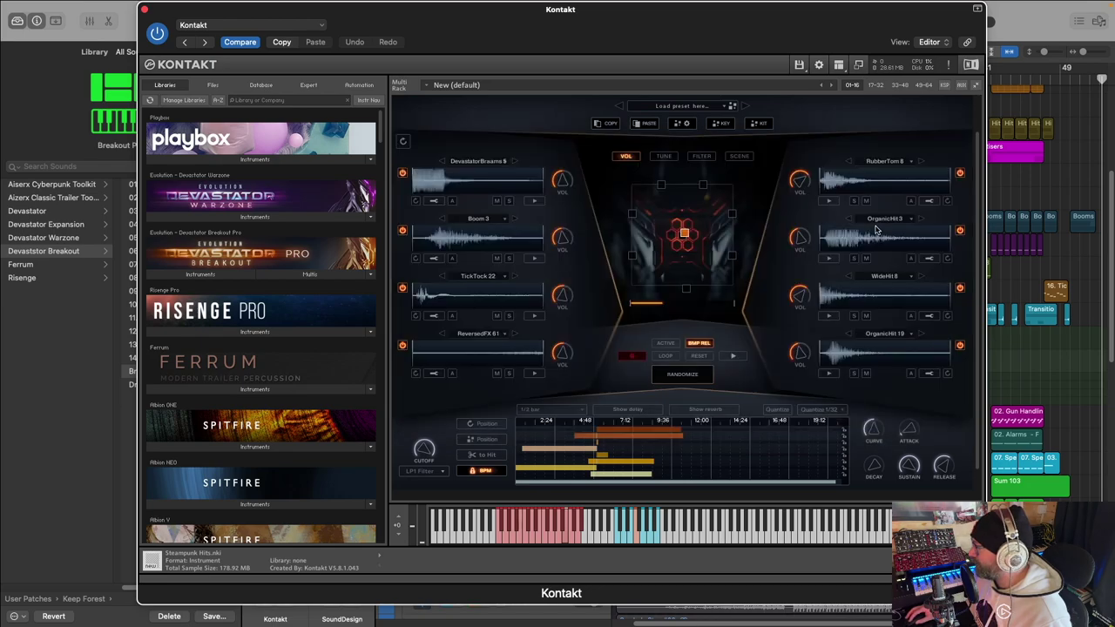
click(530, 201)
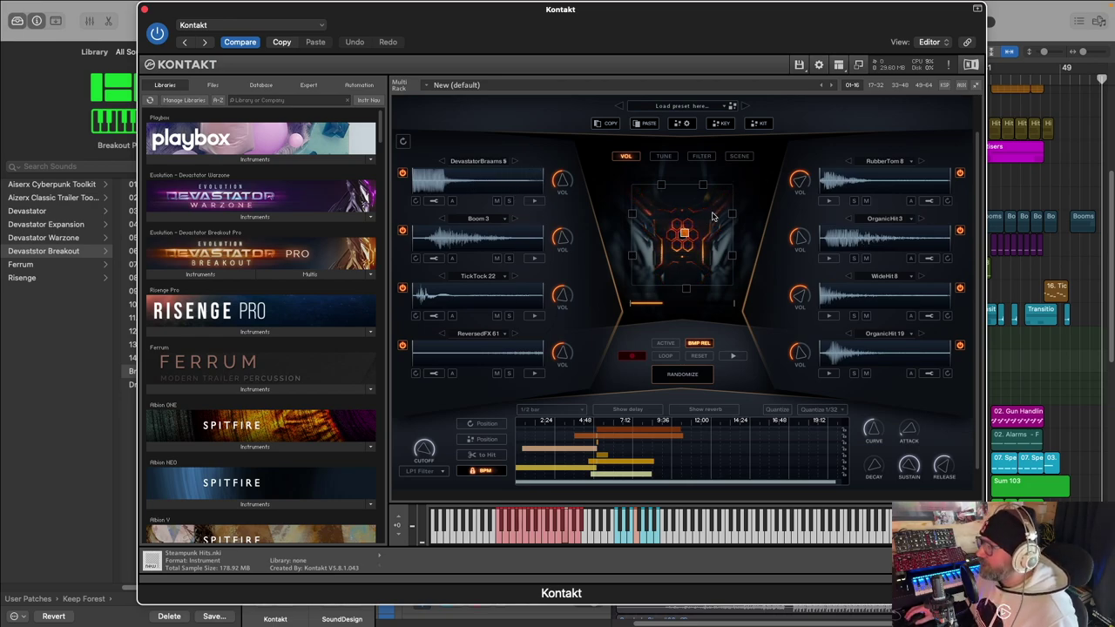
Step: Check the Quick Load categories, randomize the presets of all keys in the kit, and audition a few of the keys
click(684, 125)
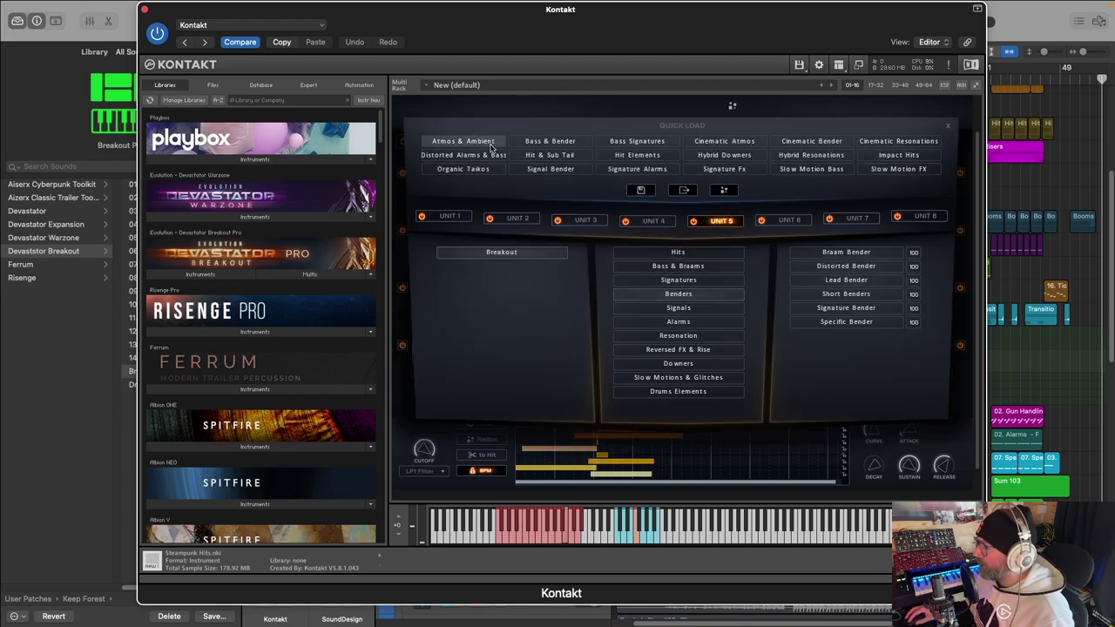
click(947, 127)
click(759, 124)
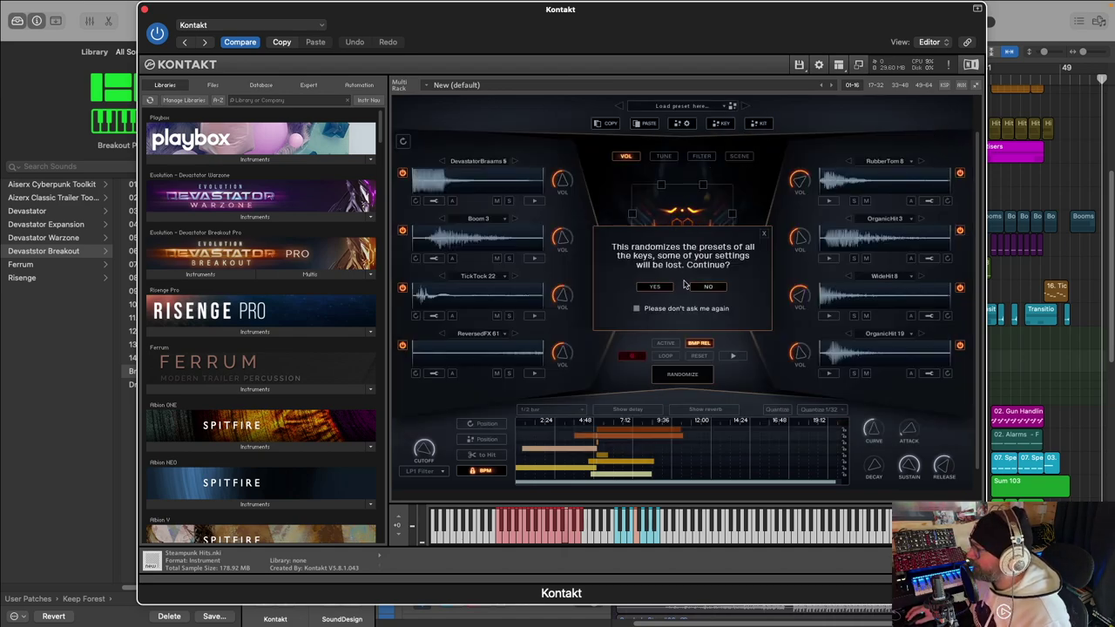
click(655, 287)
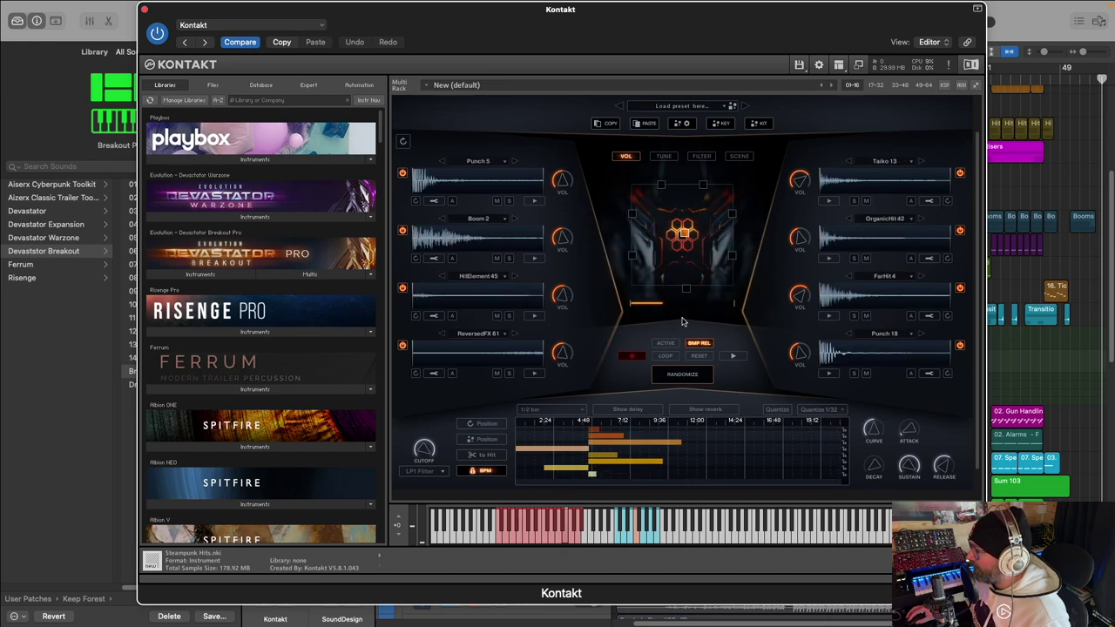
scroll(771, 346, down, 1)
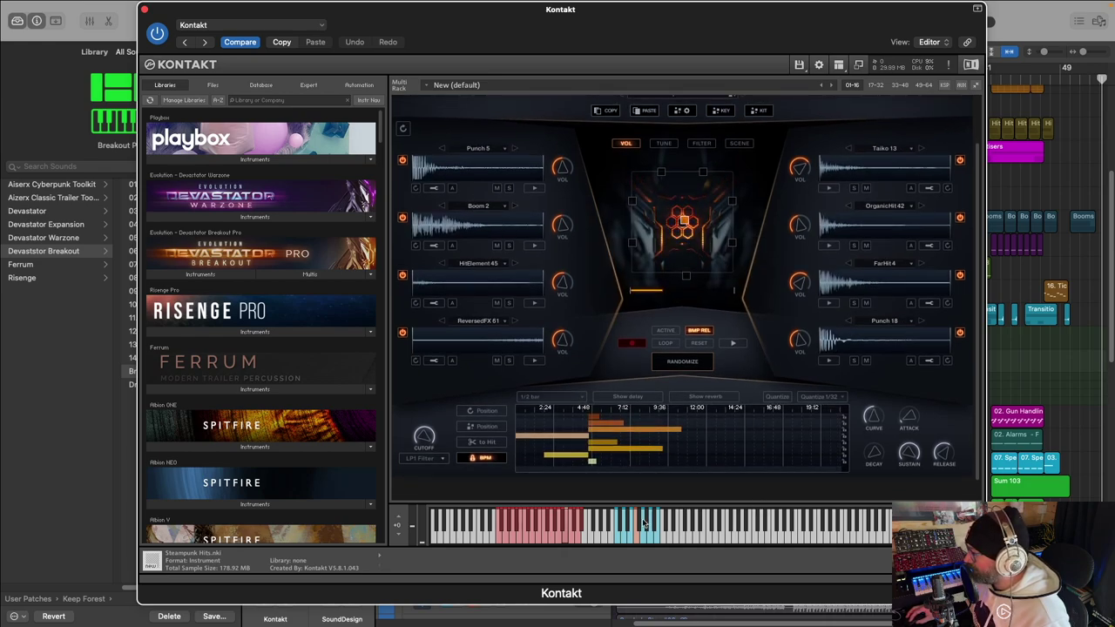
click(619, 540)
click(624, 540)
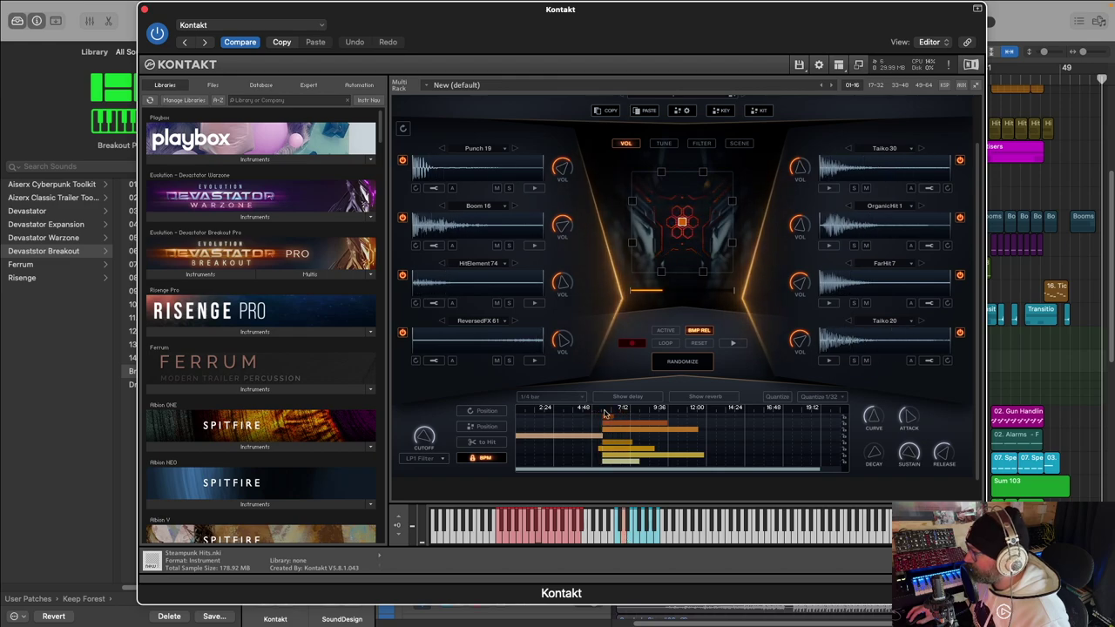
Step: Review the Quick Load presets again, randomize the whole kit once more, and audition one of its keys
scroll(598, 254, up, 3)
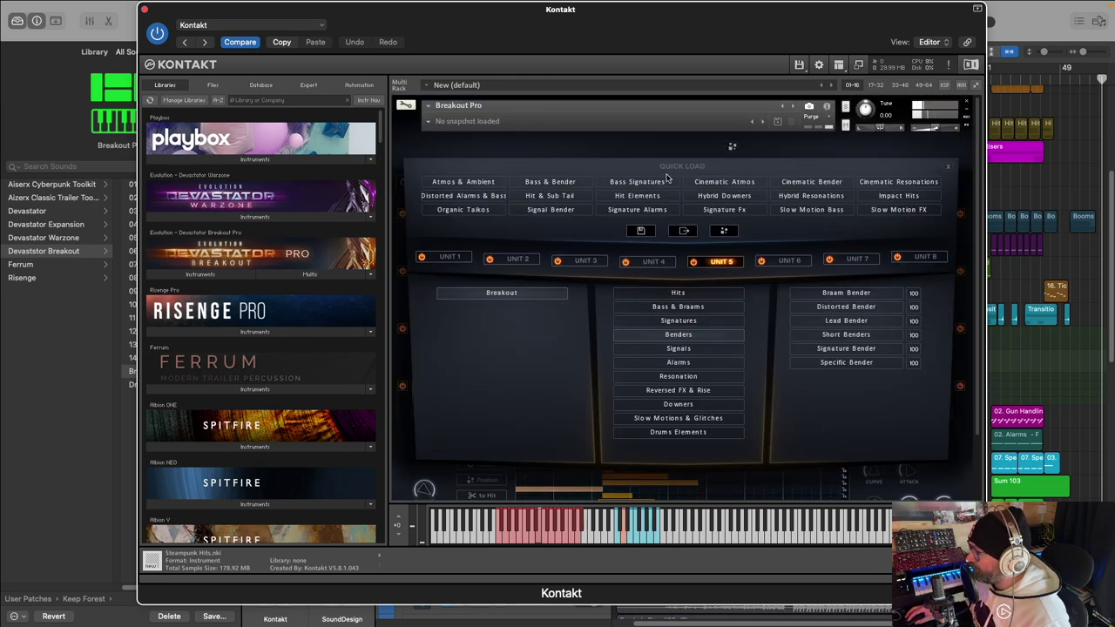
click(677, 164)
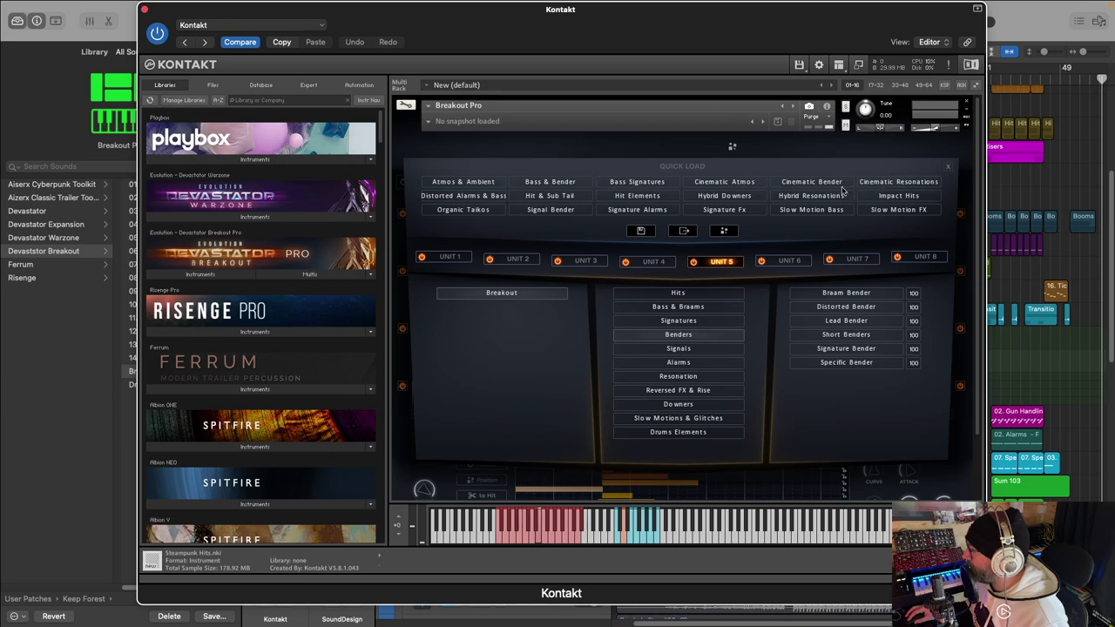
click(947, 166)
click(757, 164)
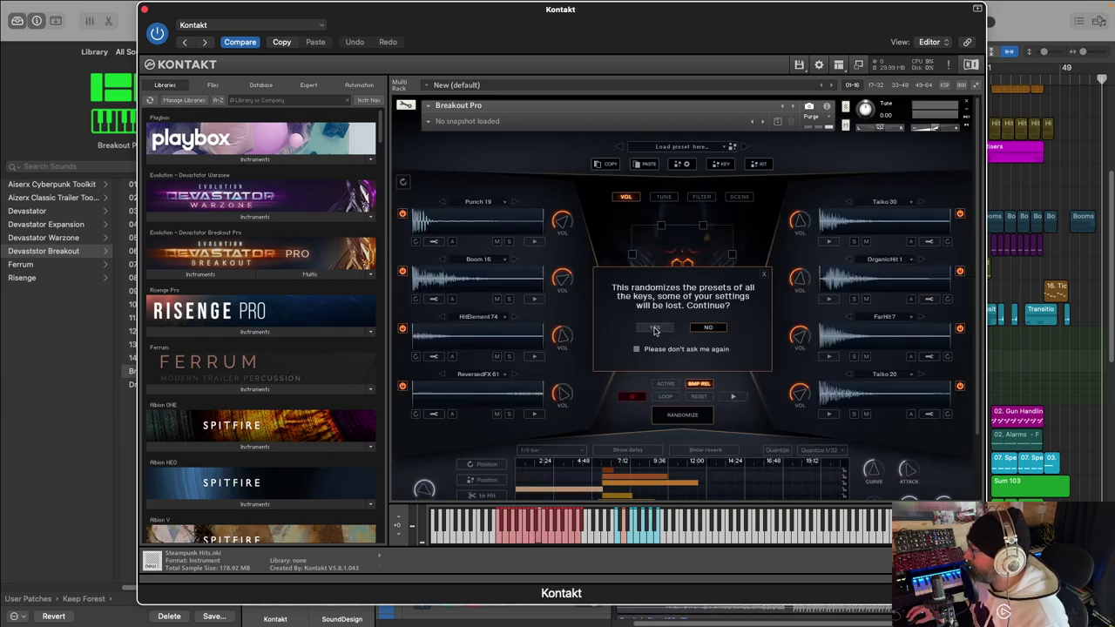
click(640, 357)
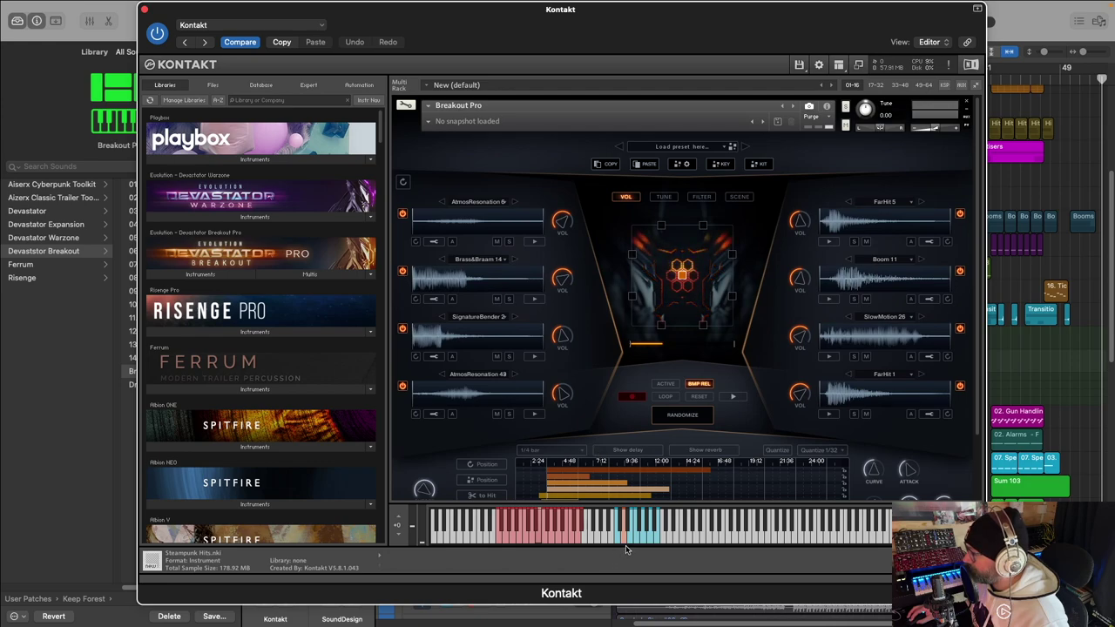
click(623, 540)
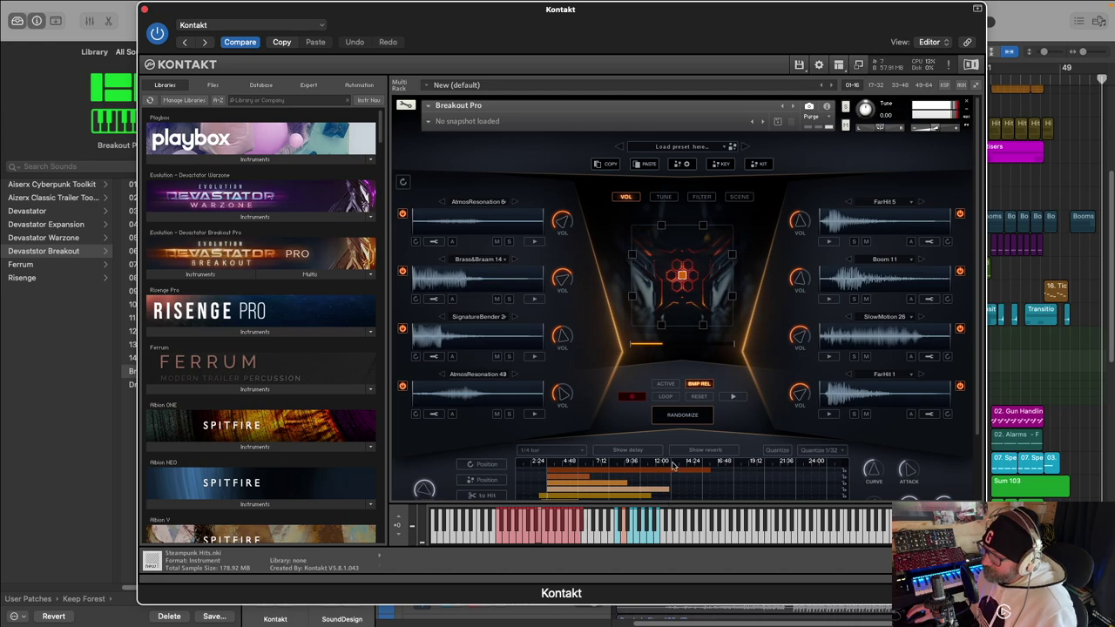
Step: In Quick Load, assign only Unit 1 to Modern Signatures from the Signatures category
click(684, 166)
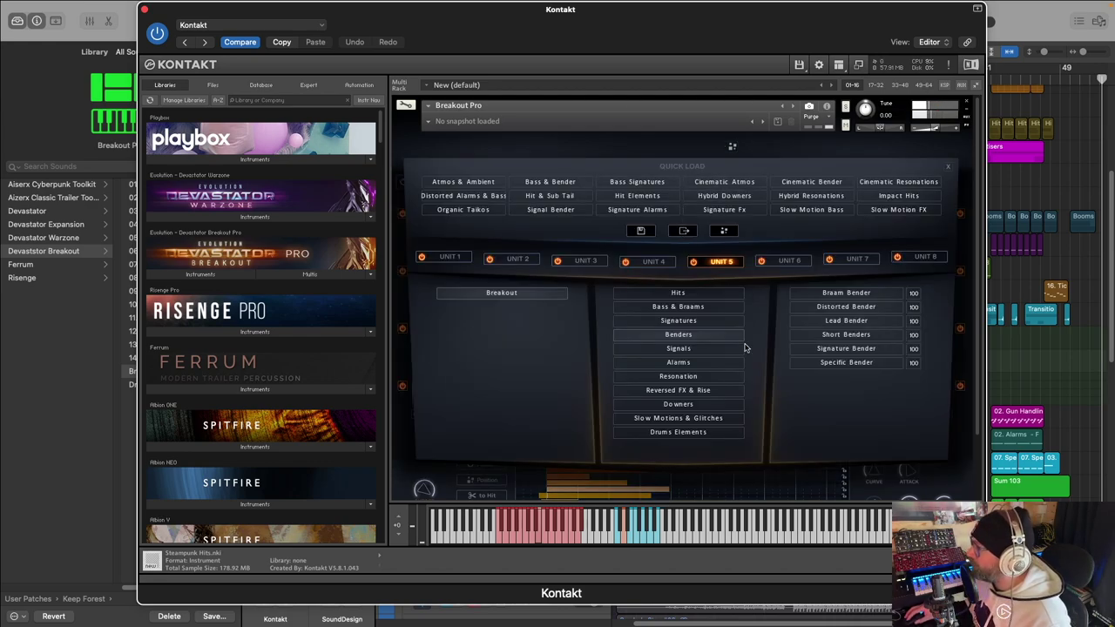
click(450, 258)
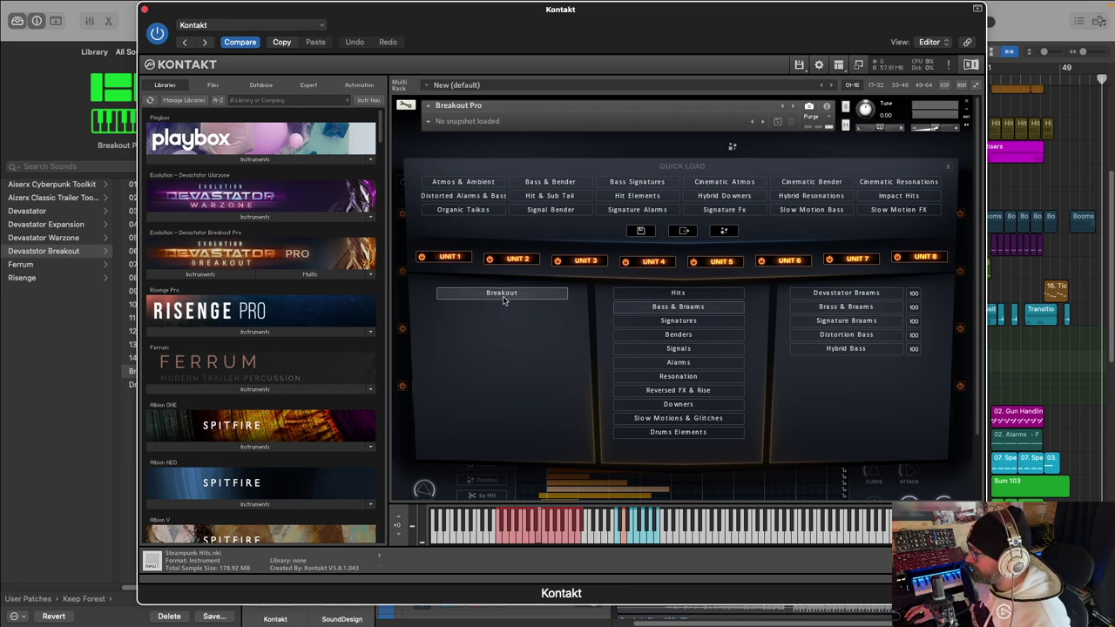
click(449, 261)
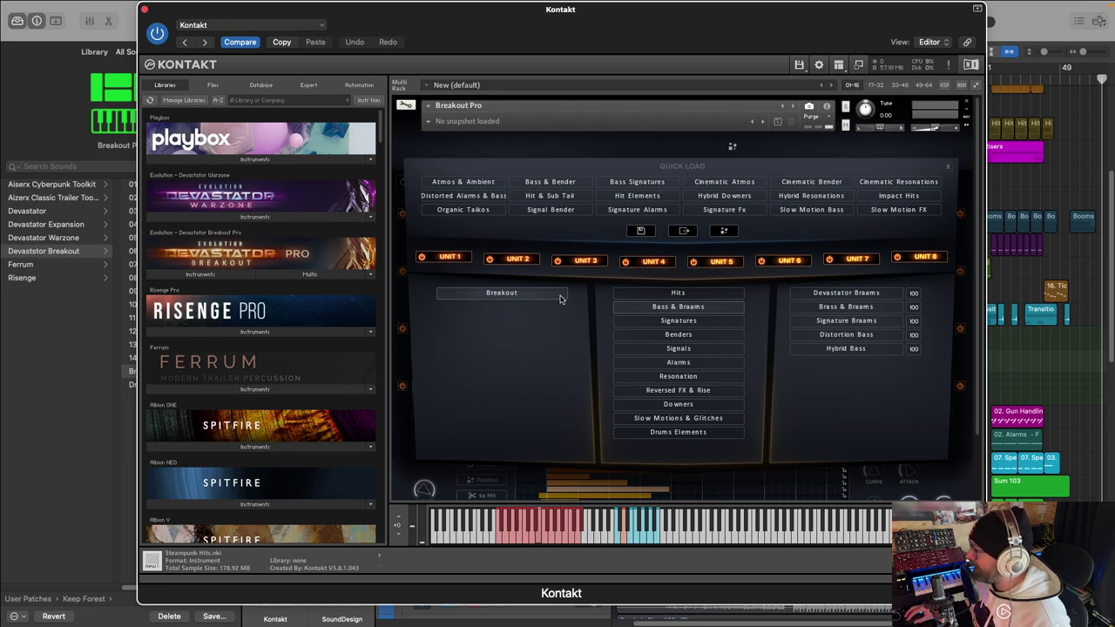
click(490, 296)
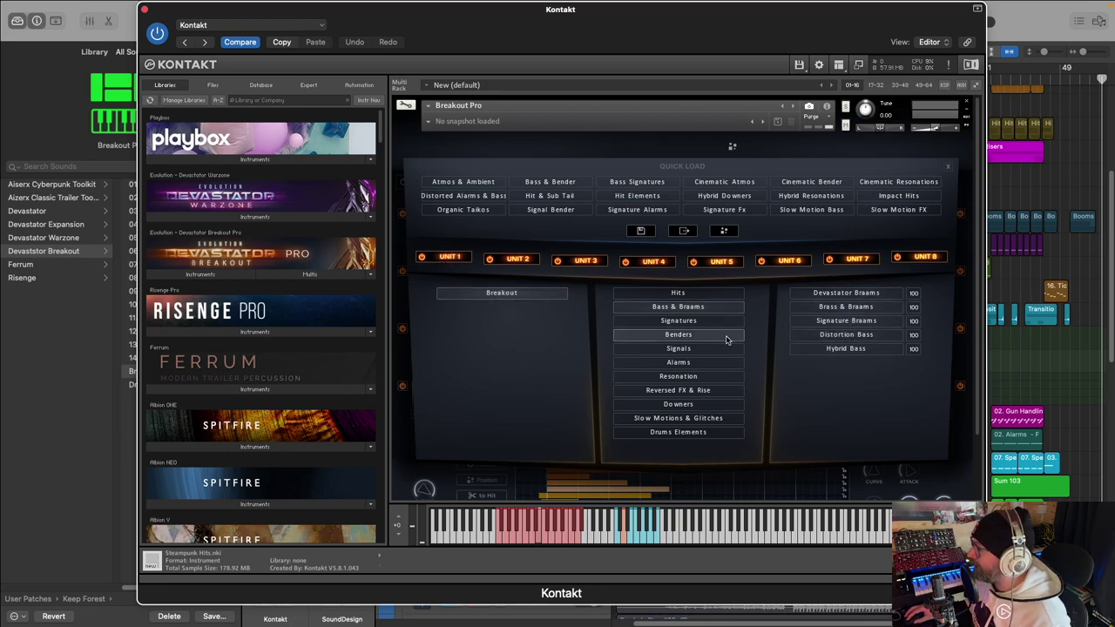
click(448, 257)
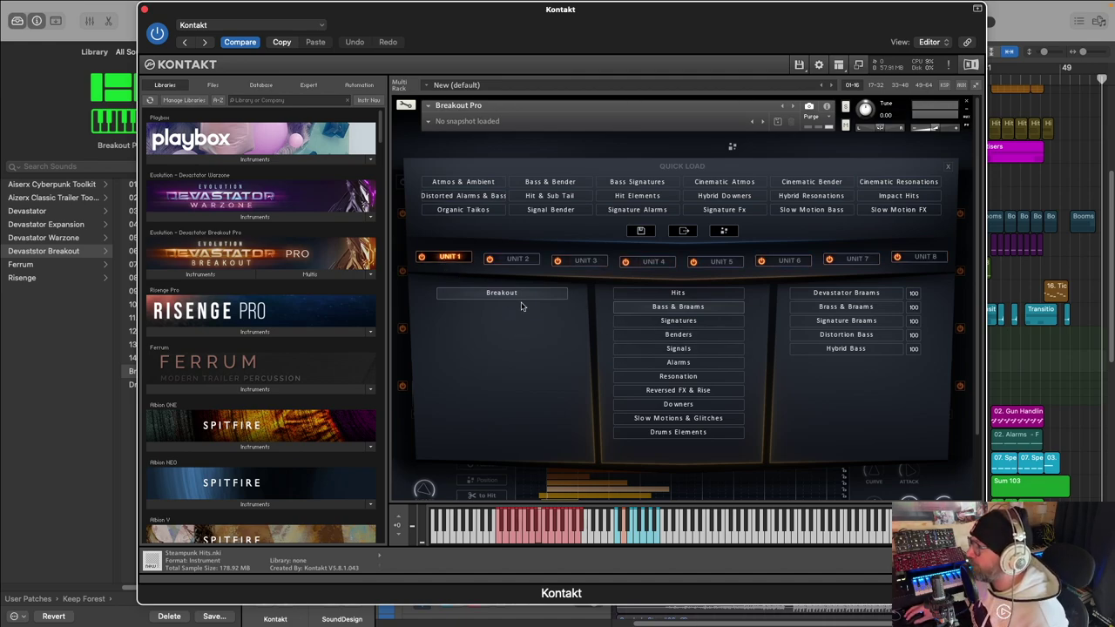
click(679, 321)
click(845, 321)
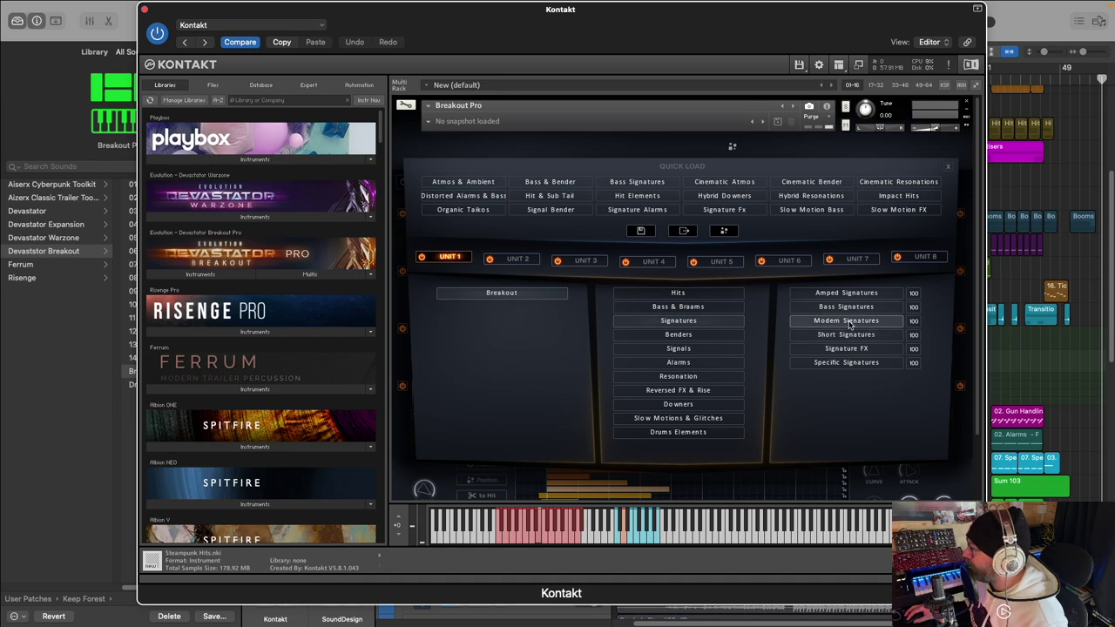
Step: Assign Devastator Braams from Bass & Braams to Unit 2 and Specific Signals from Signals to Unit 3
click(512, 259)
click(679, 306)
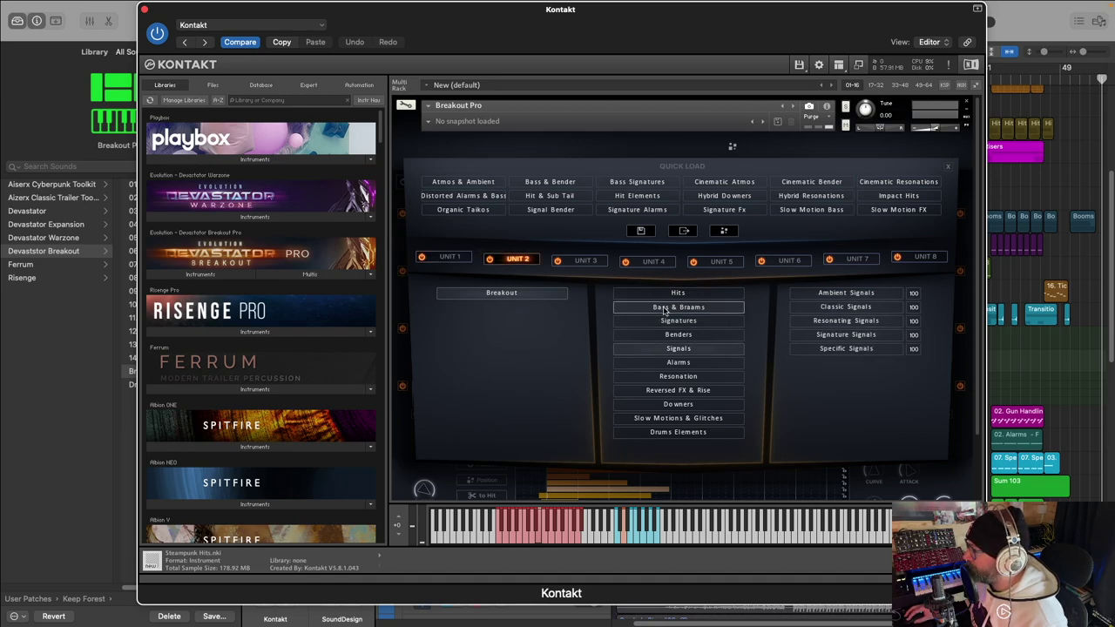
click(846, 320)
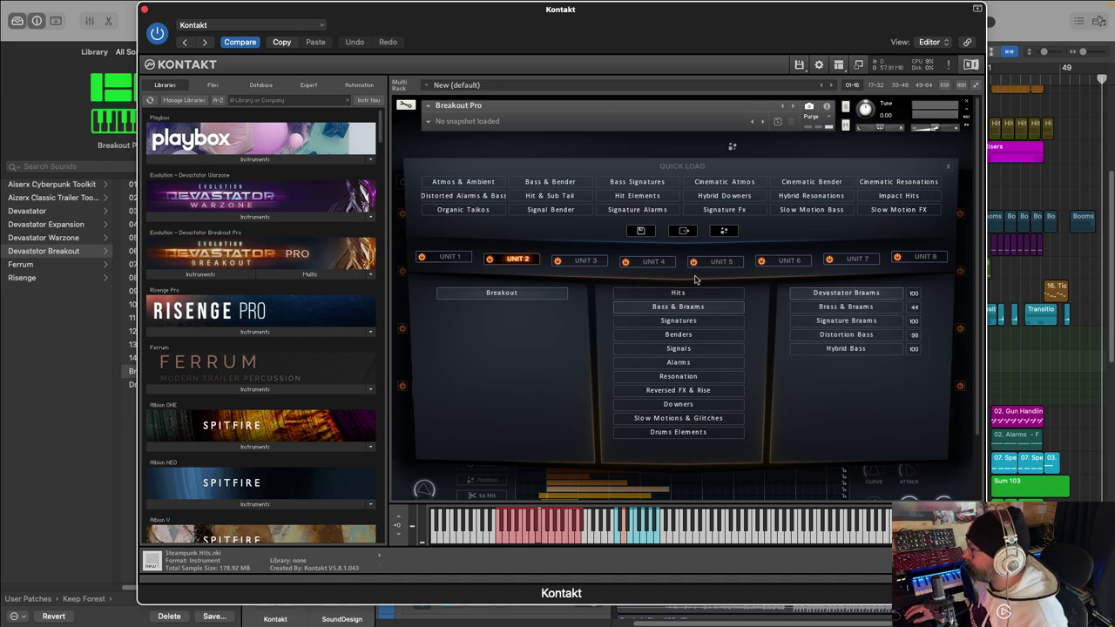
click(582, 261)
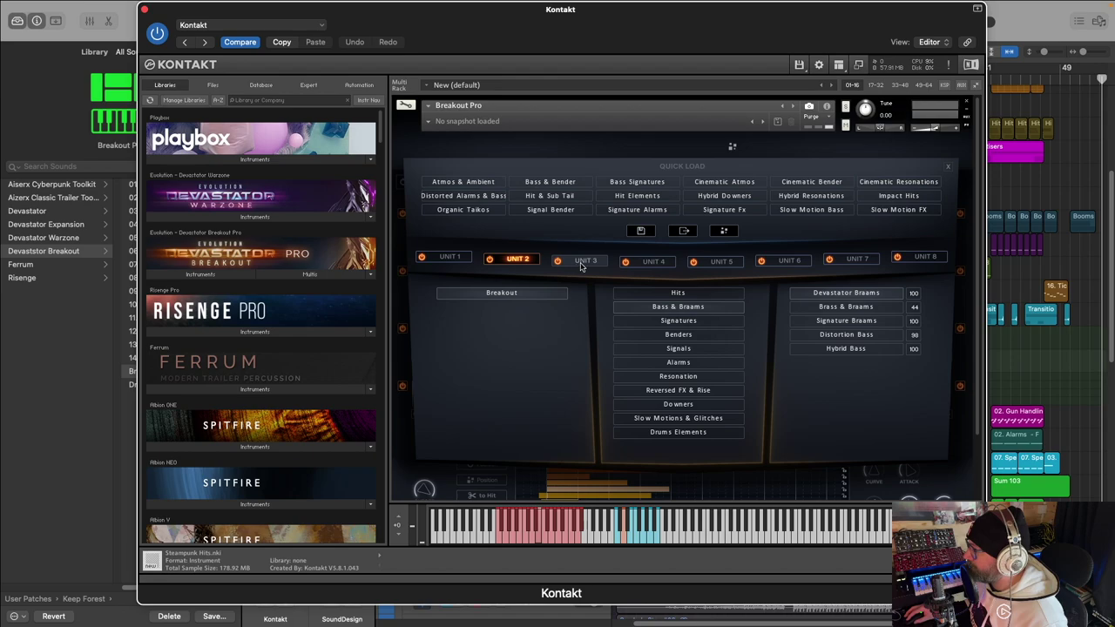
click(679, 348)
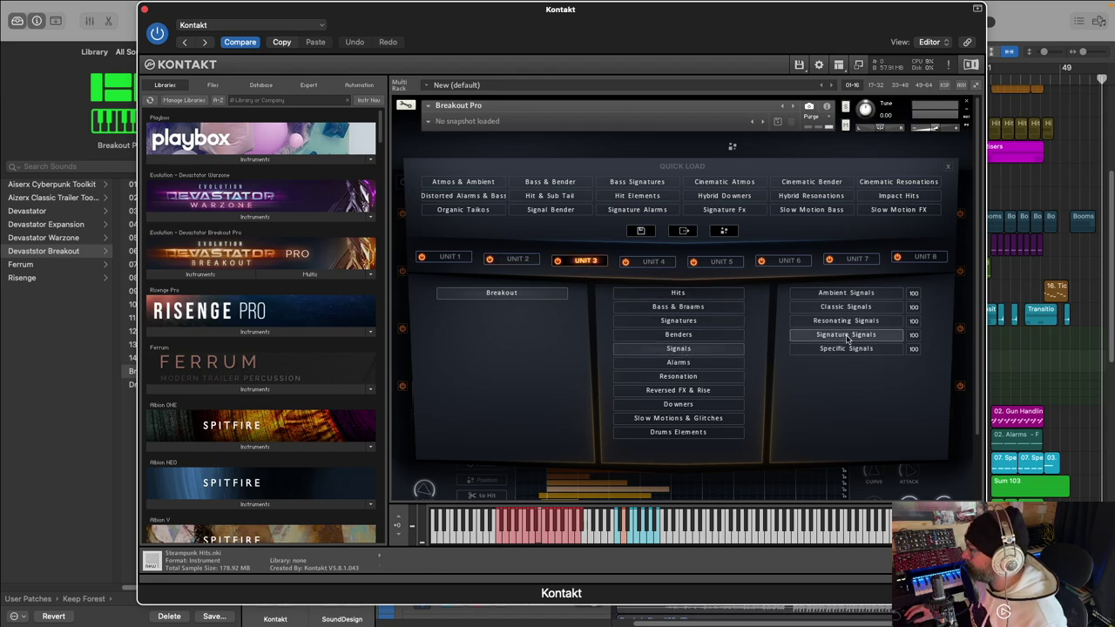
click(795, 345)
Step: Assign Reversed FX from Reversed FX & Rise to Unit 4 and Low Resonations from Resonation to Unit 5
click(653, 262)
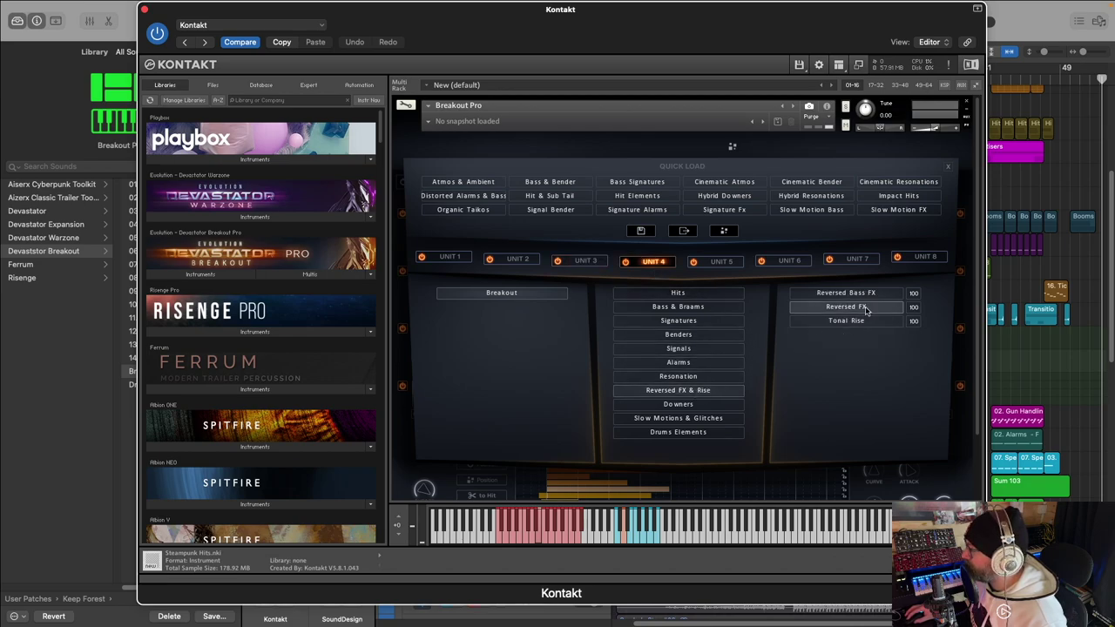
click(721, 261)
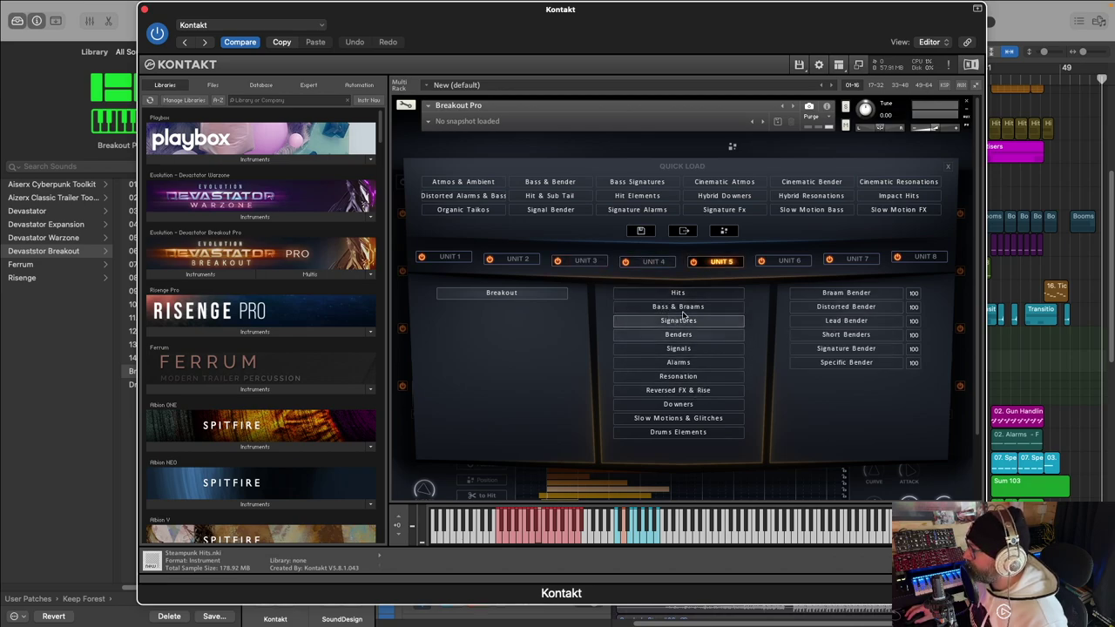
click(688, 376)
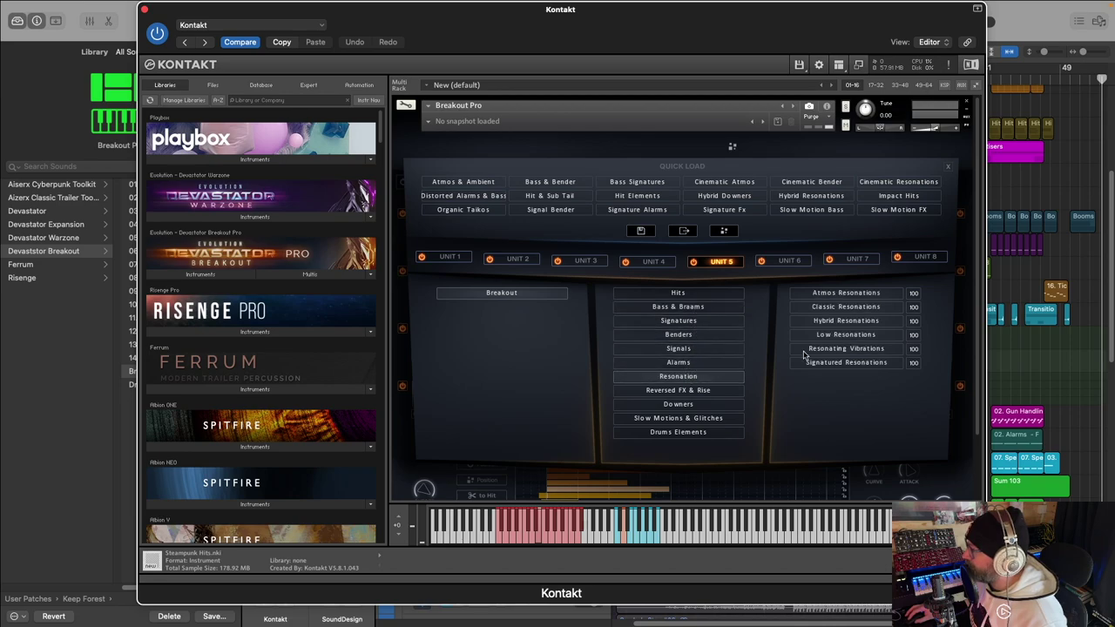
click(845, 334)
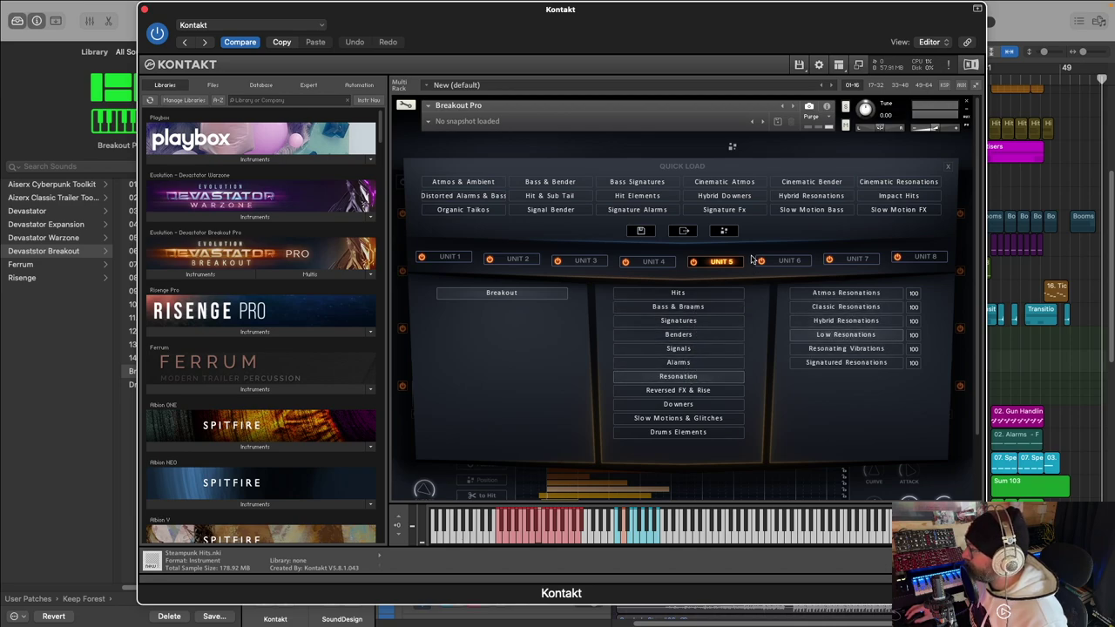
Step: Assign Atmos Resonations from Resonation to Unit 6 and Classic Signals from Signals to Unit 7
click(778, 263)
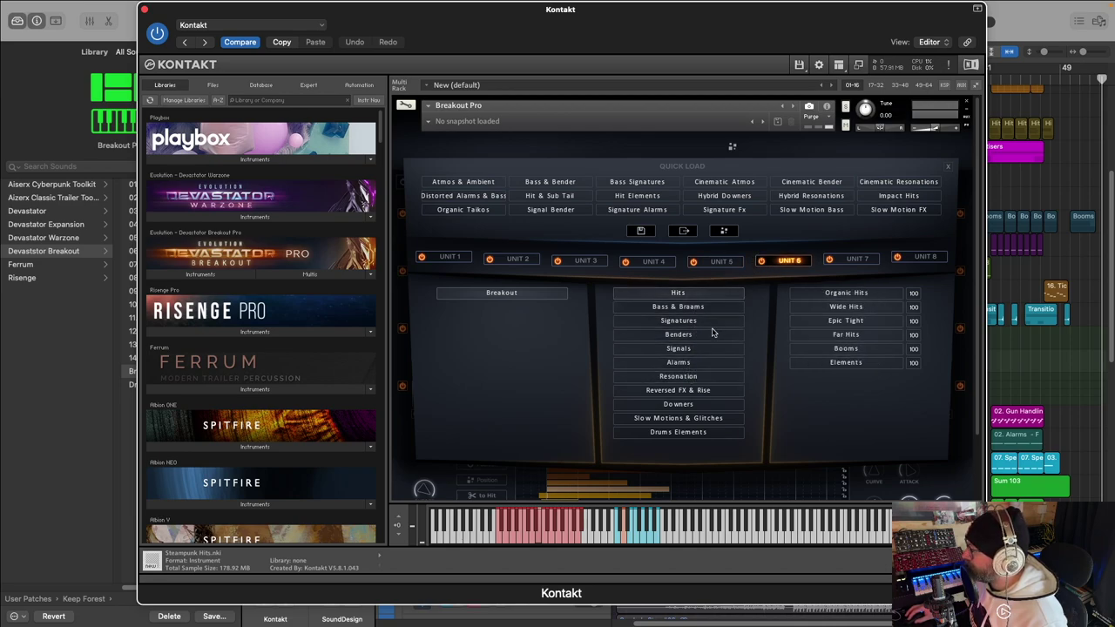
click(688, 377)
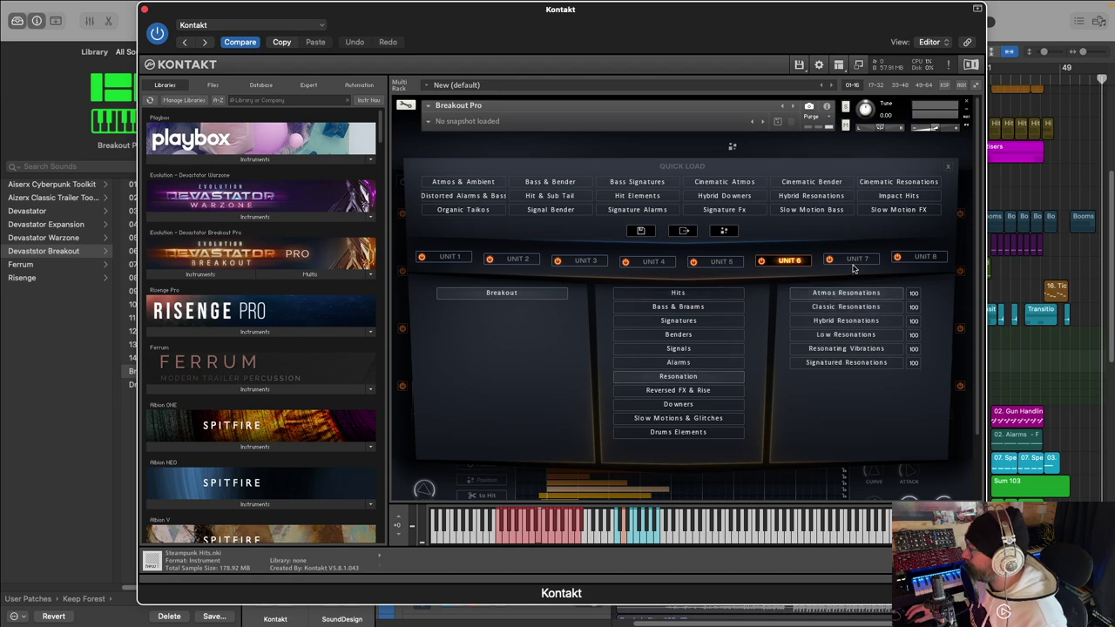
click(854, 261)
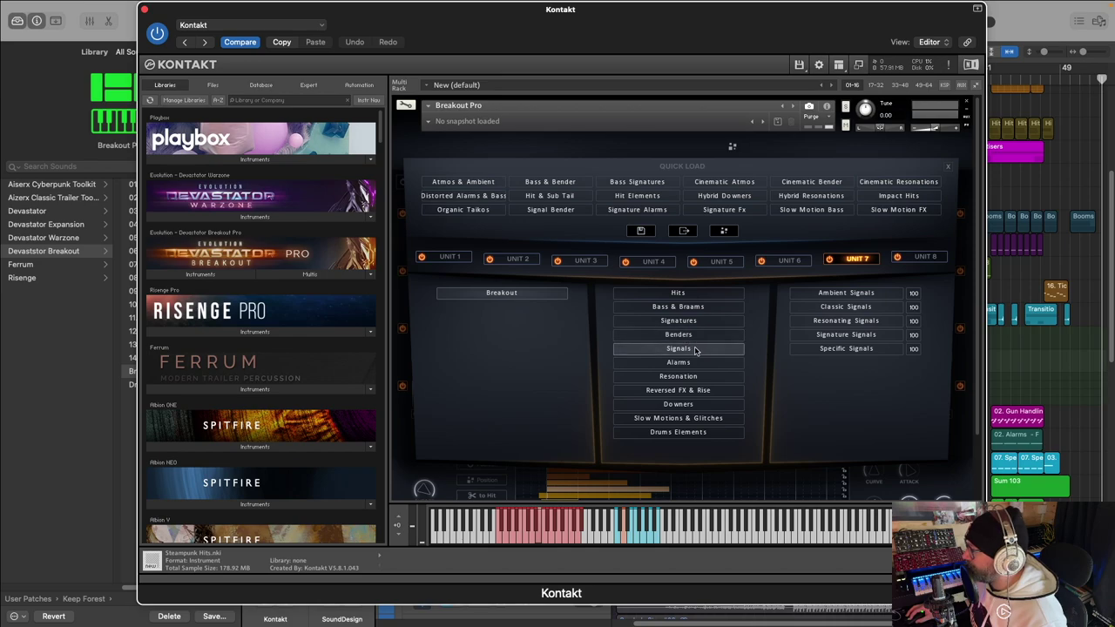
click(845, 306)
Step: Assign Organic Hits to Unit 8 and randomize the presets of all keys from the chosen unit categories
click(923, 257)
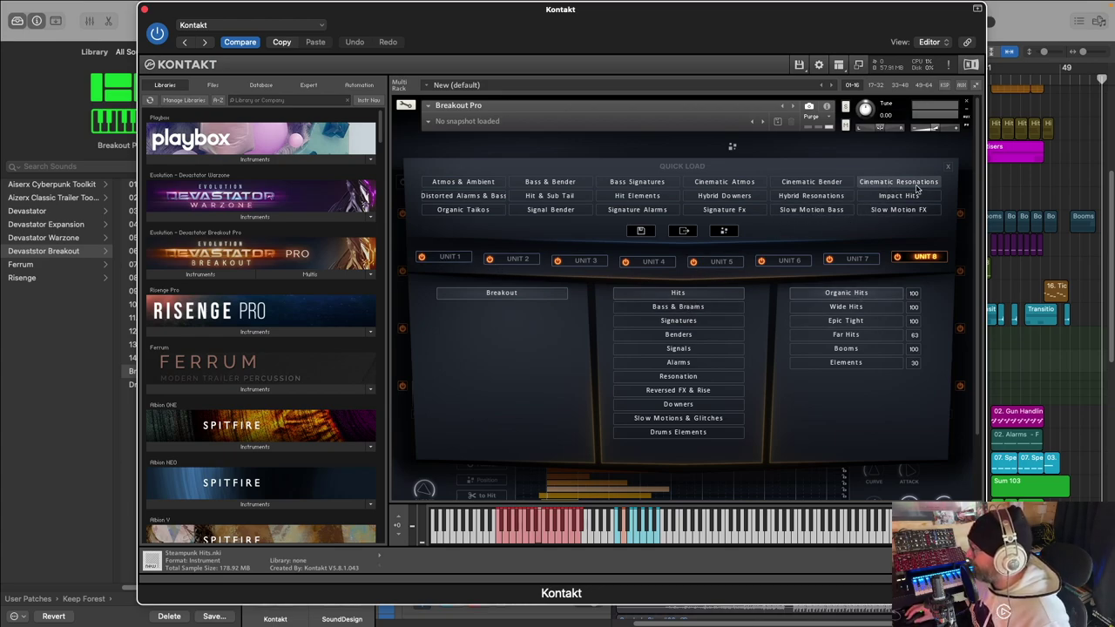
click(947, 167)
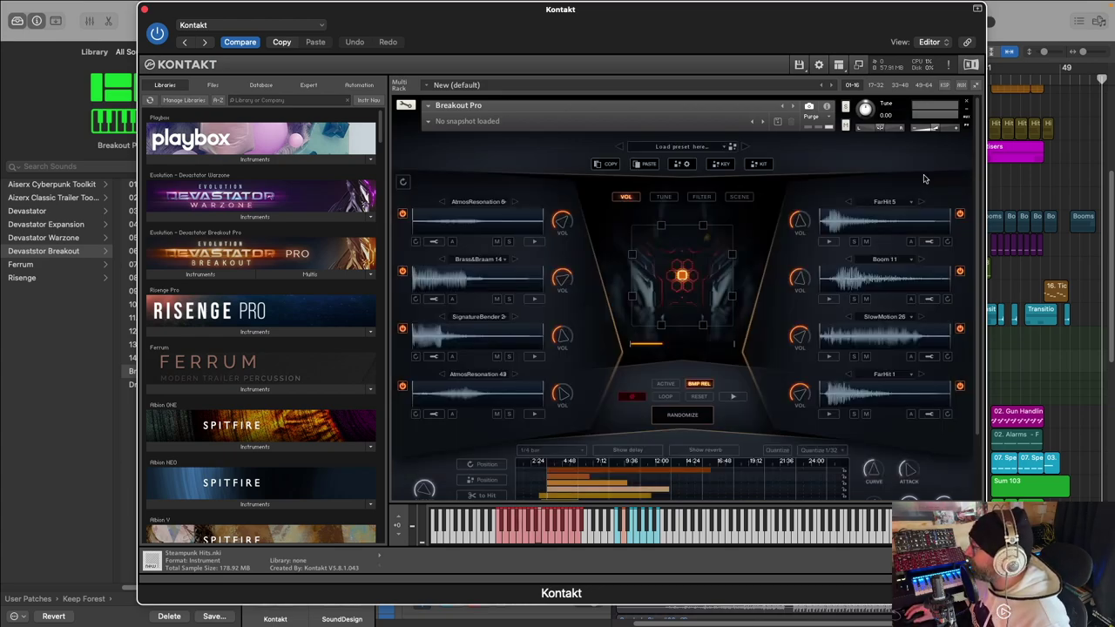
click(756, 164)
click(655, 327)
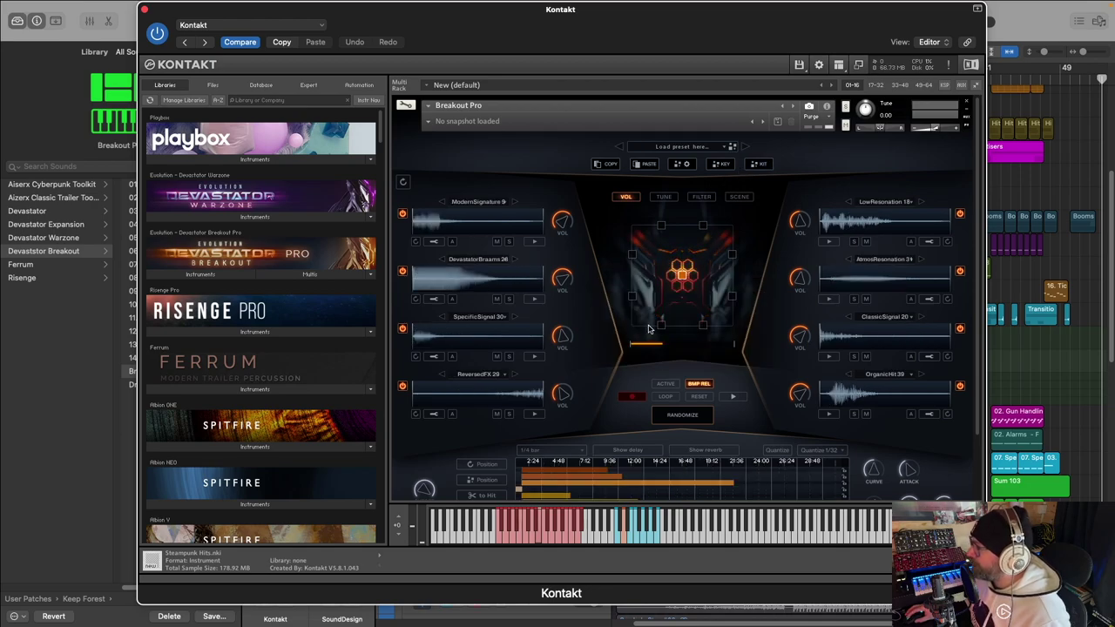
Step: Audition the newly randomized kit by playing several of its blue-marked keys, comparing the unit sounds on each key
scroll(589, 301, down, 1)
scroll(589, 300, down, 2)
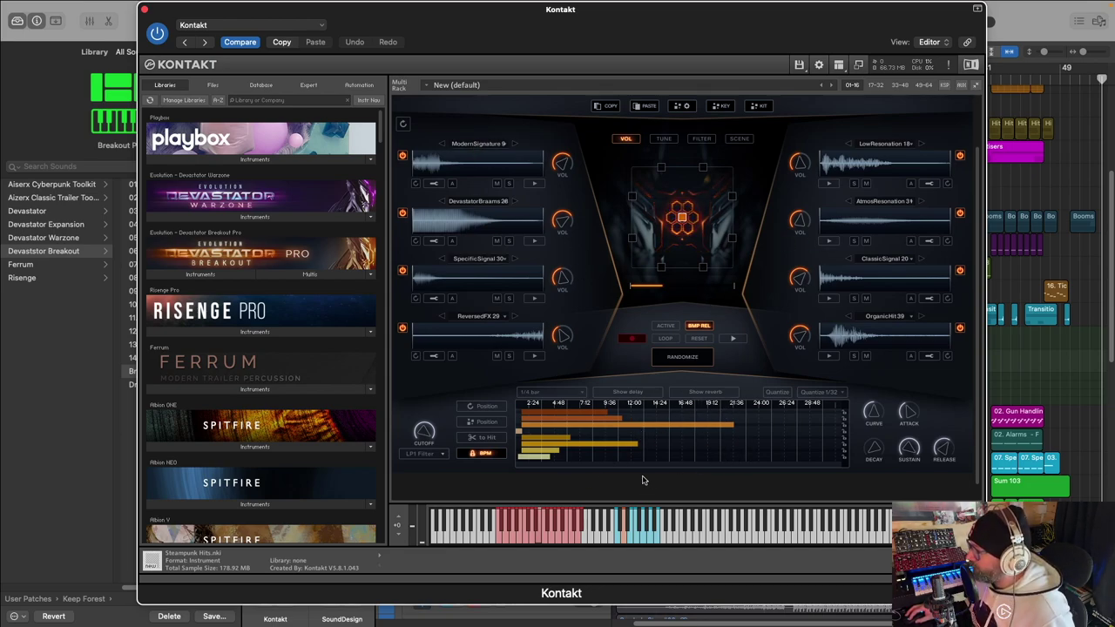
click(623, 536)
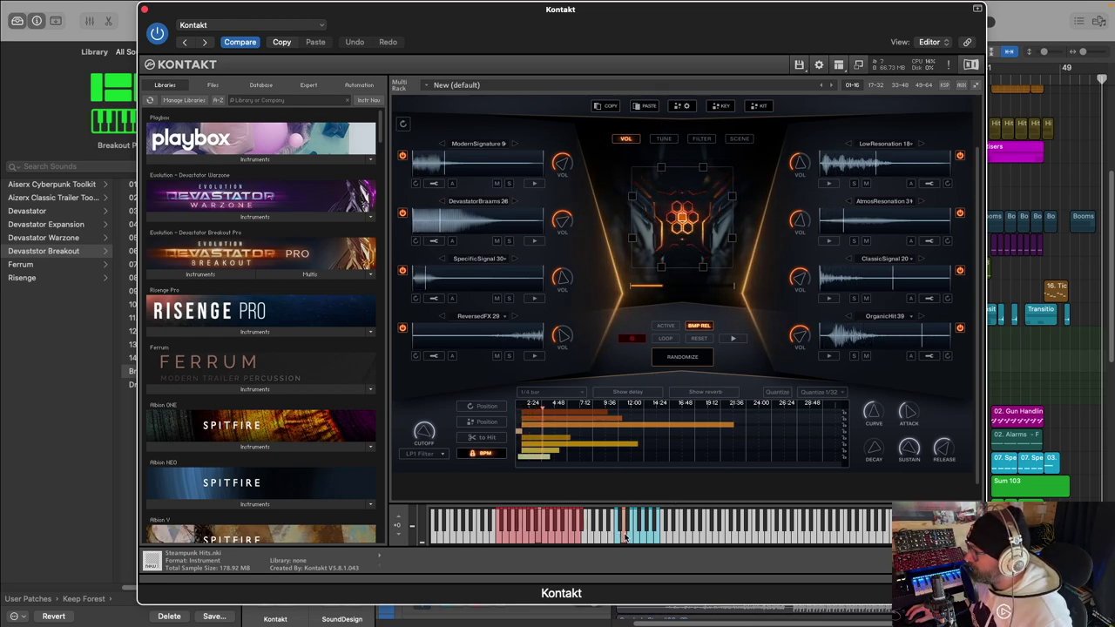
click(637, 538)
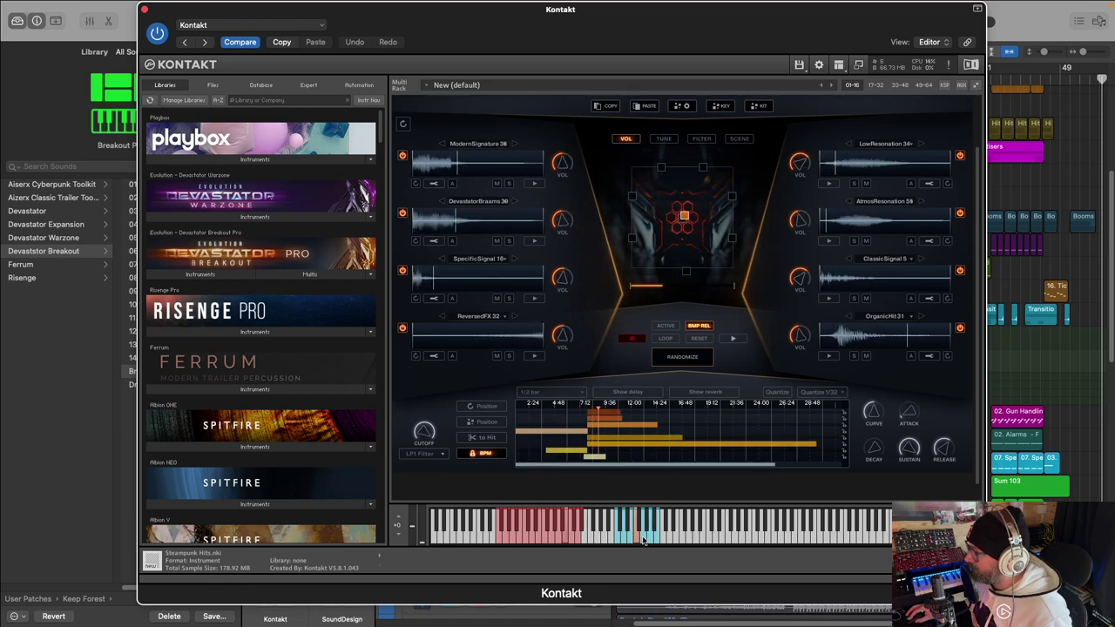
click(645, 539)
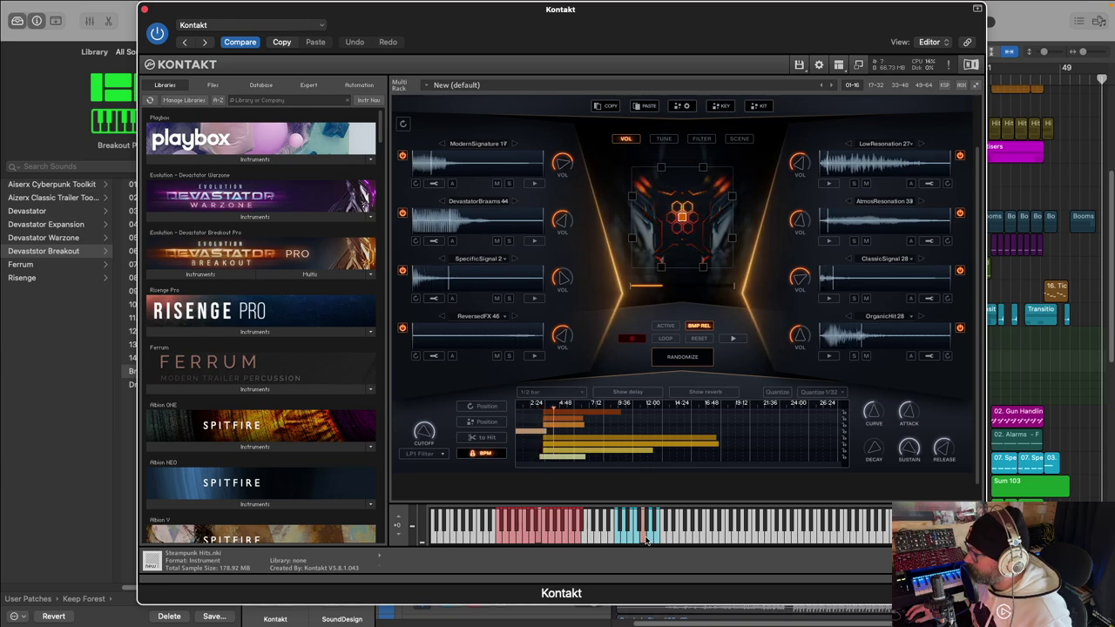
click(651, 539)
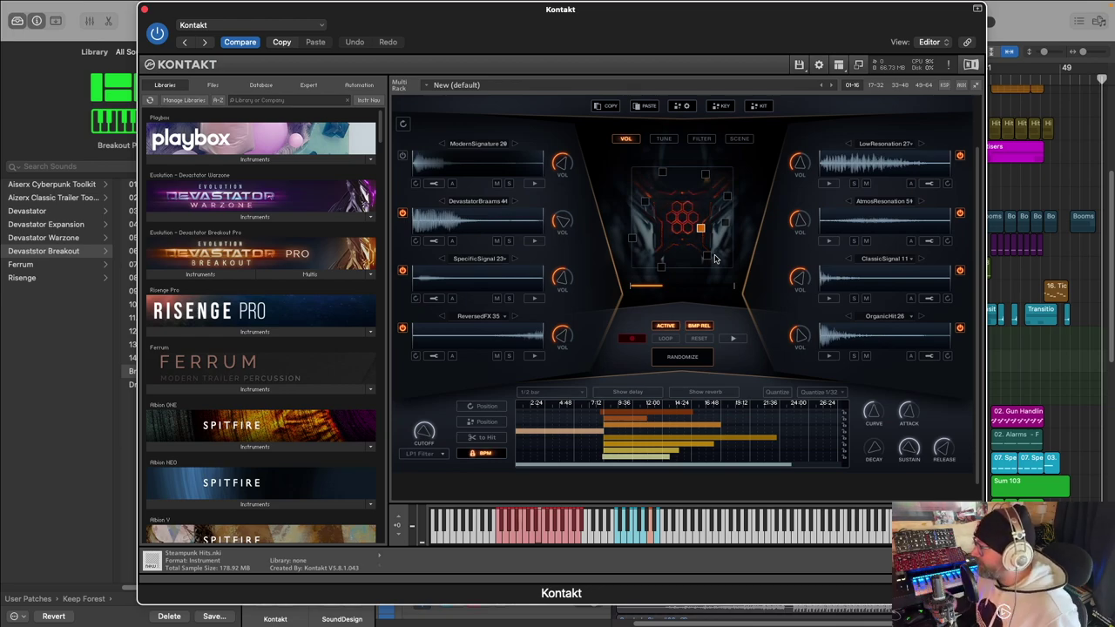
Step: List the Devastator Breakout Pro library's instruments and load DevastatorBraams 10 into Unit 2 of the current key
scroll(510, 157, up, 2)
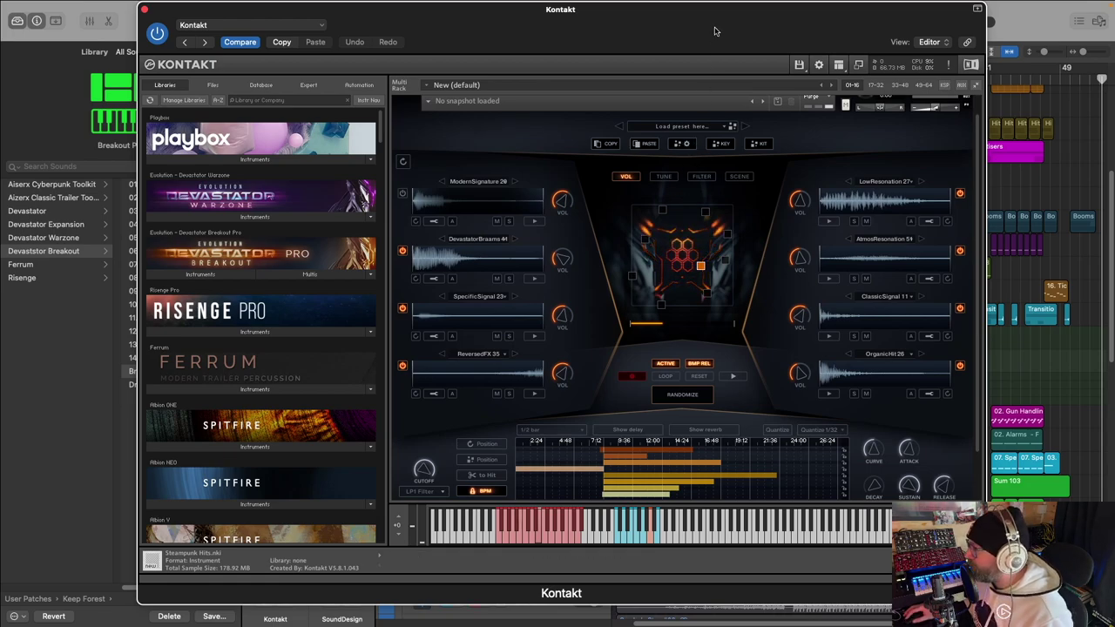
drag(710, 28, 707, 29)
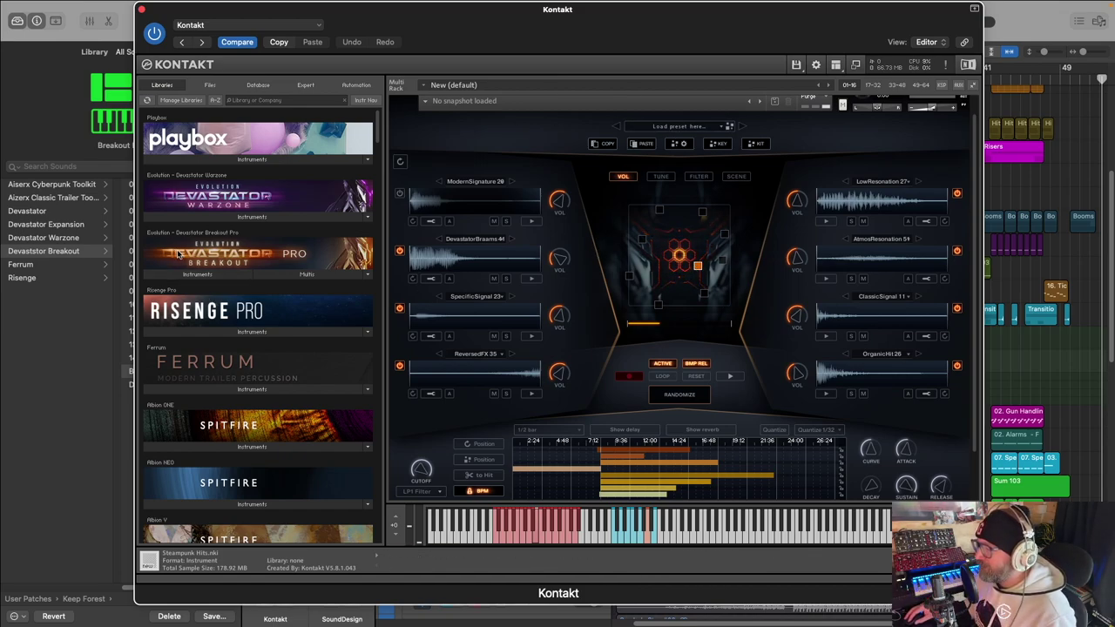
click(196, 274)
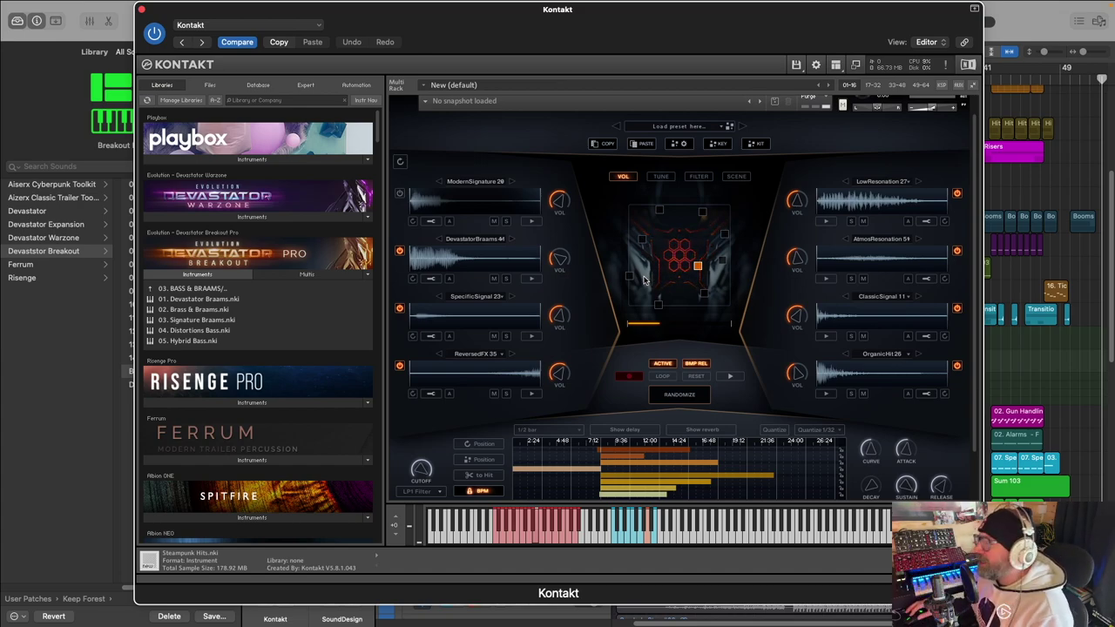
click(473, 241)
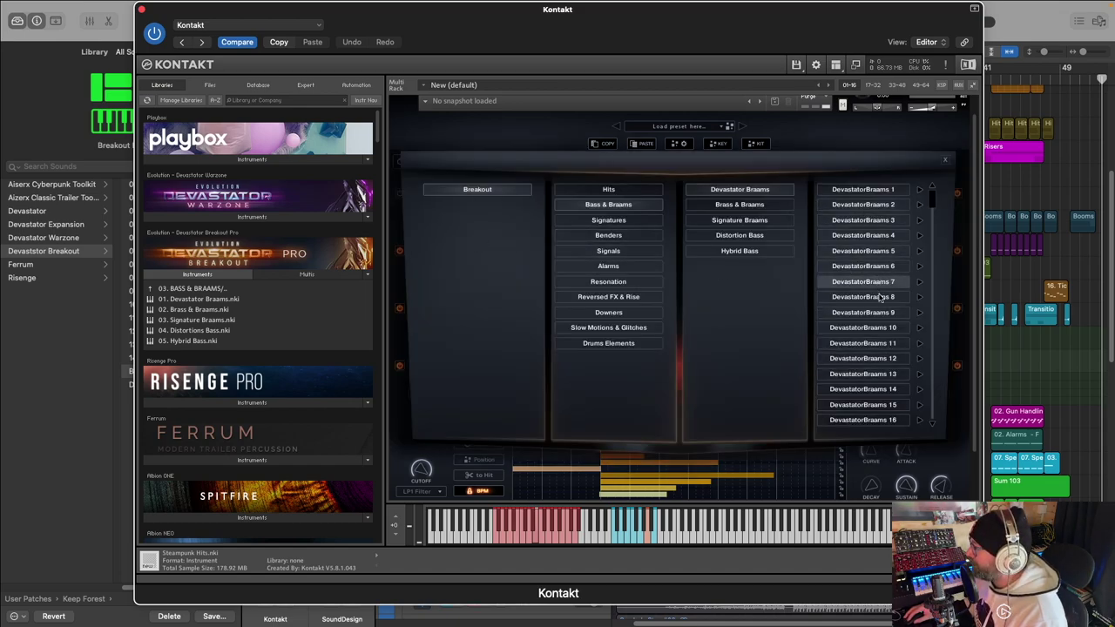
click(870, 327)
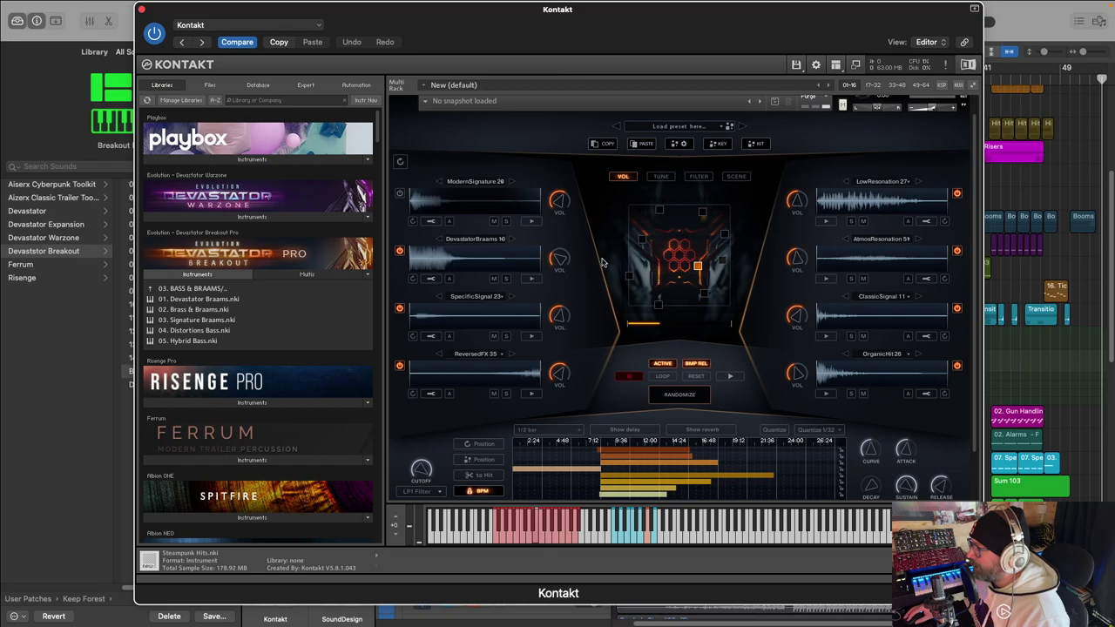
Step: Rebalance the unit volumes by moving the volume puck around the central XY pad towards its middle
click(697, 266)
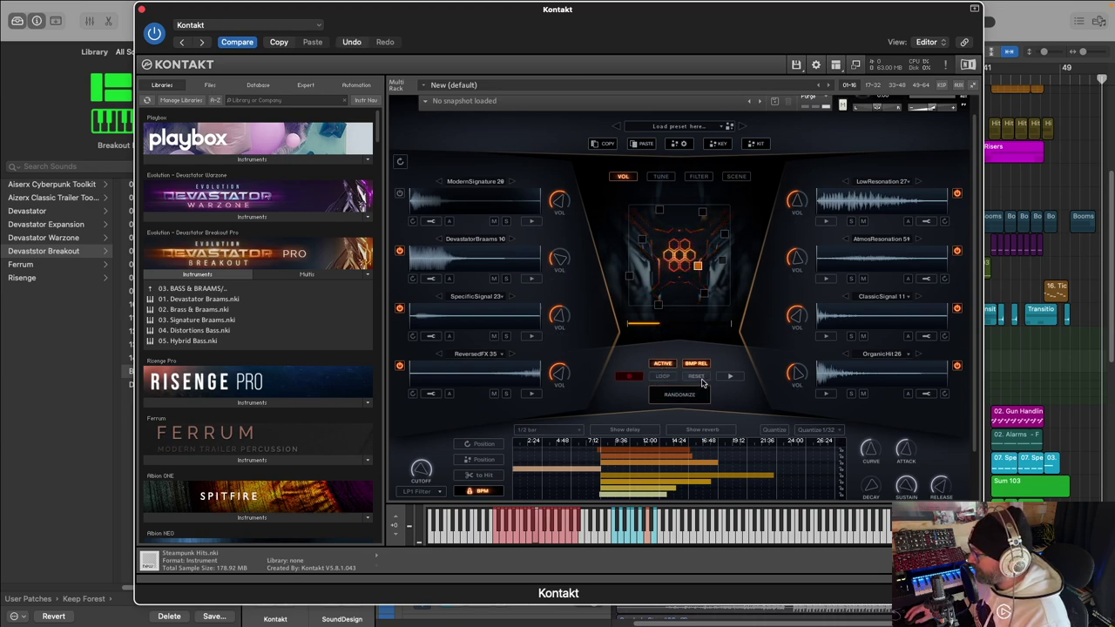
scroll(703, 380, down, 1)
drag(696, 263, 670, 260)
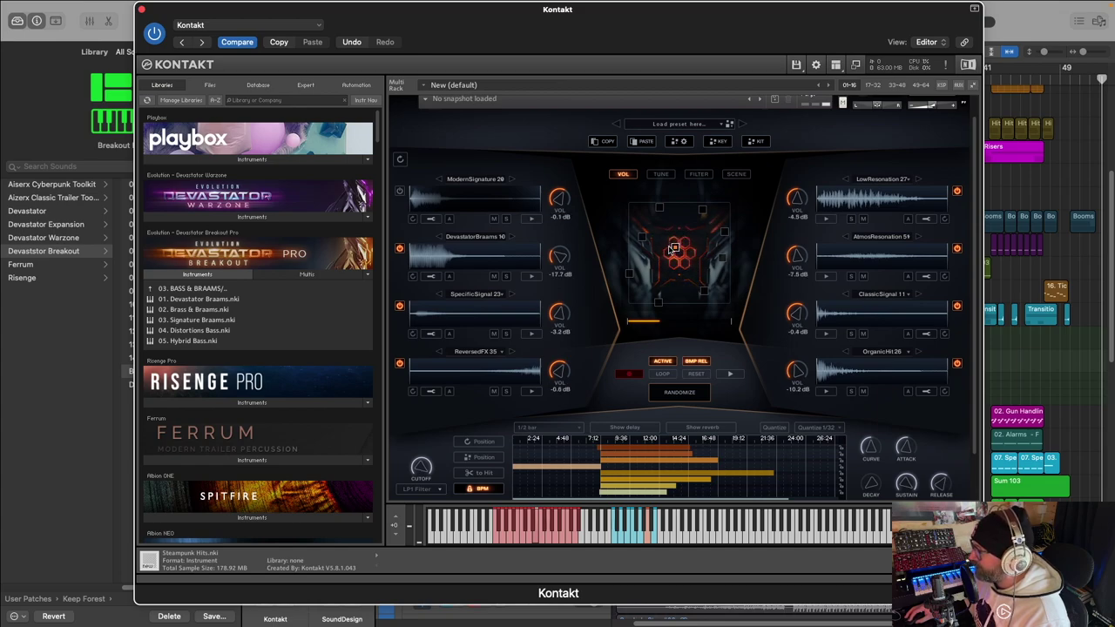
drag(666, 238, 646, 224)
mouse_move(693, 253)
mouse_down()
mouse_move(716, 224)
mouse_move(673, 255)
mouse_up()
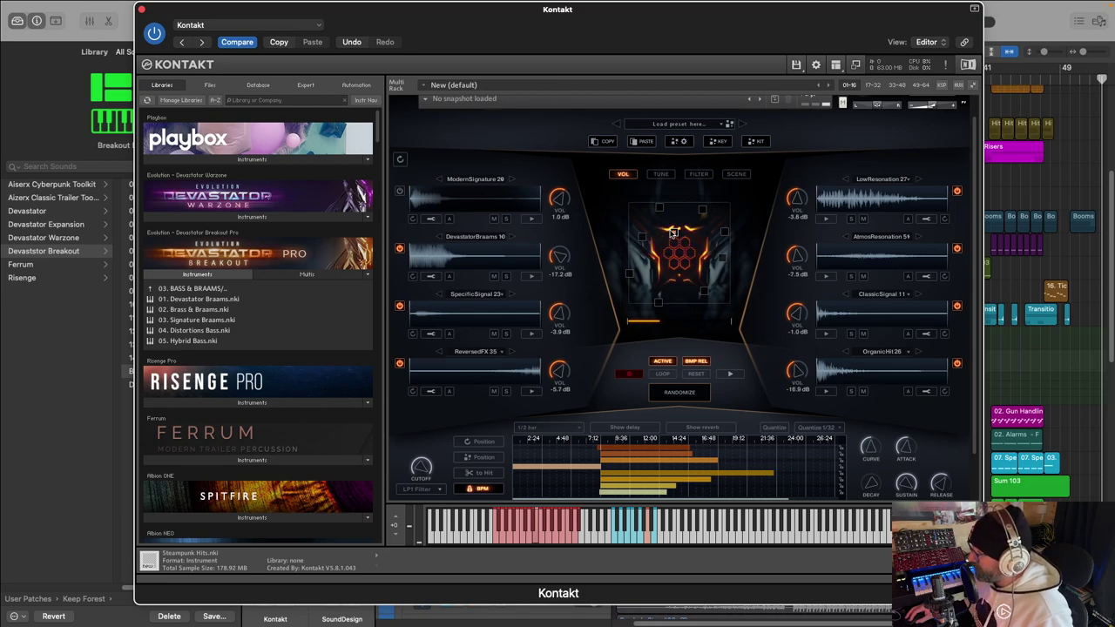
Step: In the Low Resonations unit's editor, view the VOL table and draw a wave-shaped curve in the PAN table, then close the editor
scroll(742, 312, down, 3)
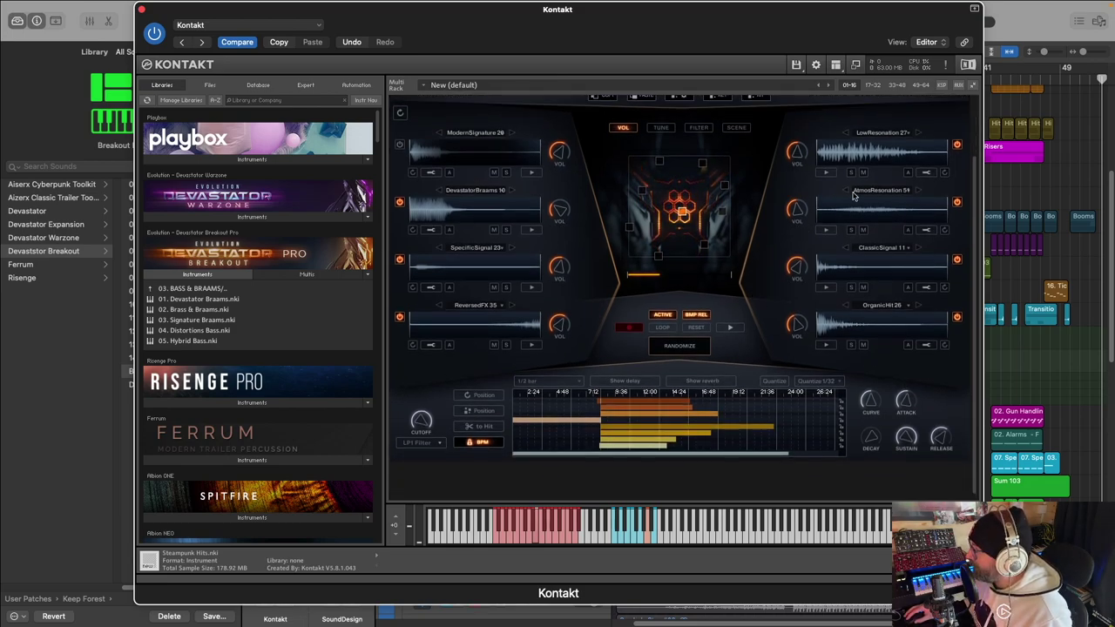
click(926, 168)
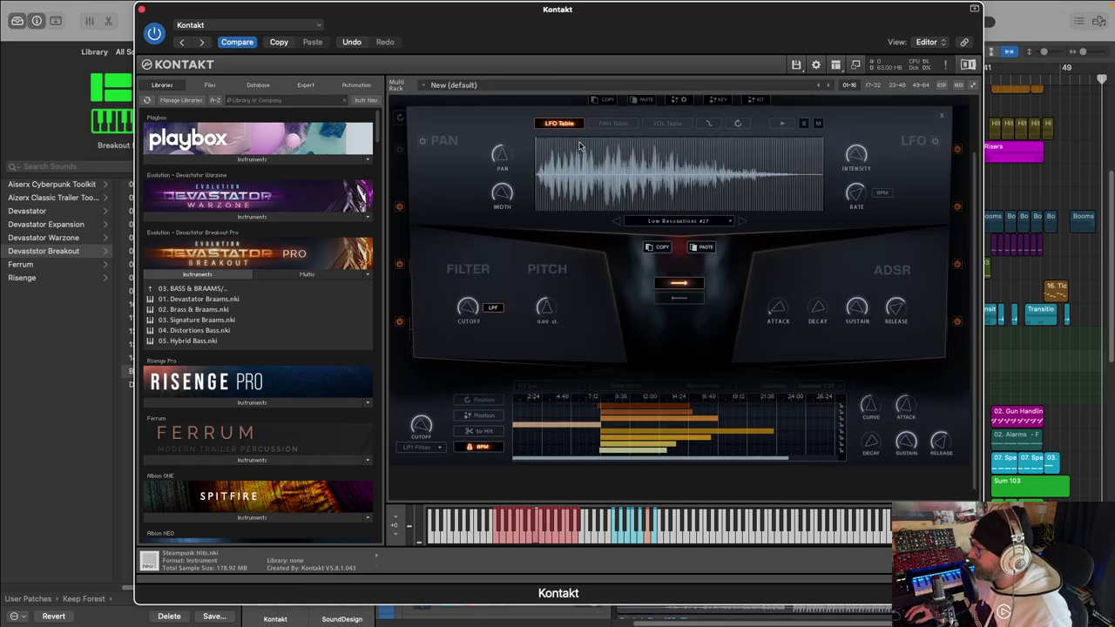
scroll(631, 132, up, 1)
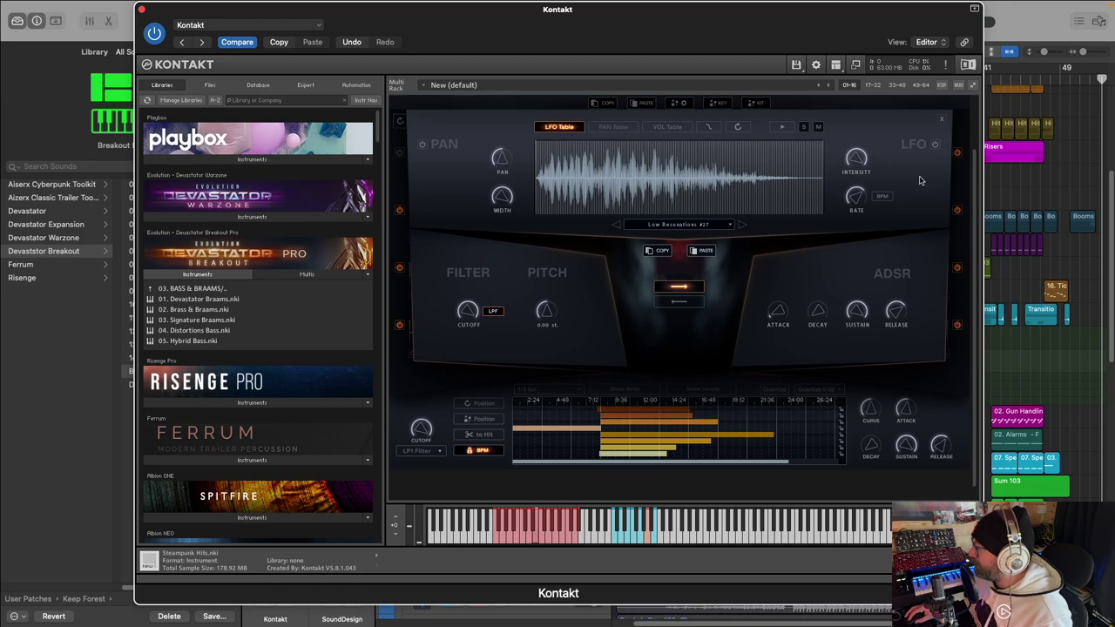
click(659, 127)
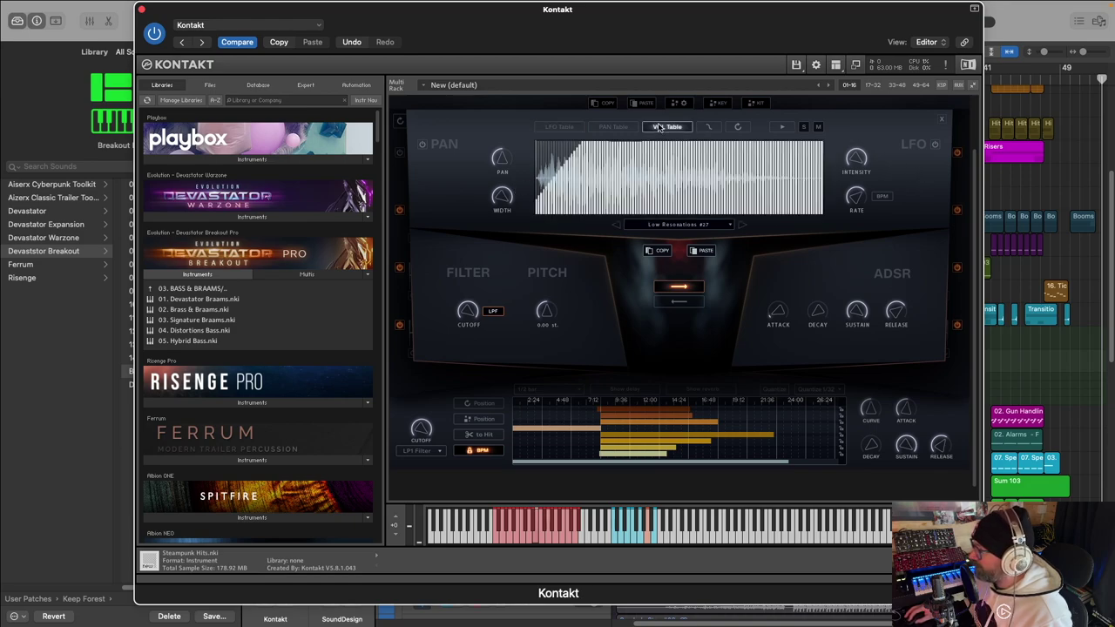
click(615, 128)
mouse_move(558, 167)
mouse_down()
mouse_move(571, 157)
mouse_move(610, 207)
mouse_move(701, 157)
mouse_move(736, 213)
mouse_up()
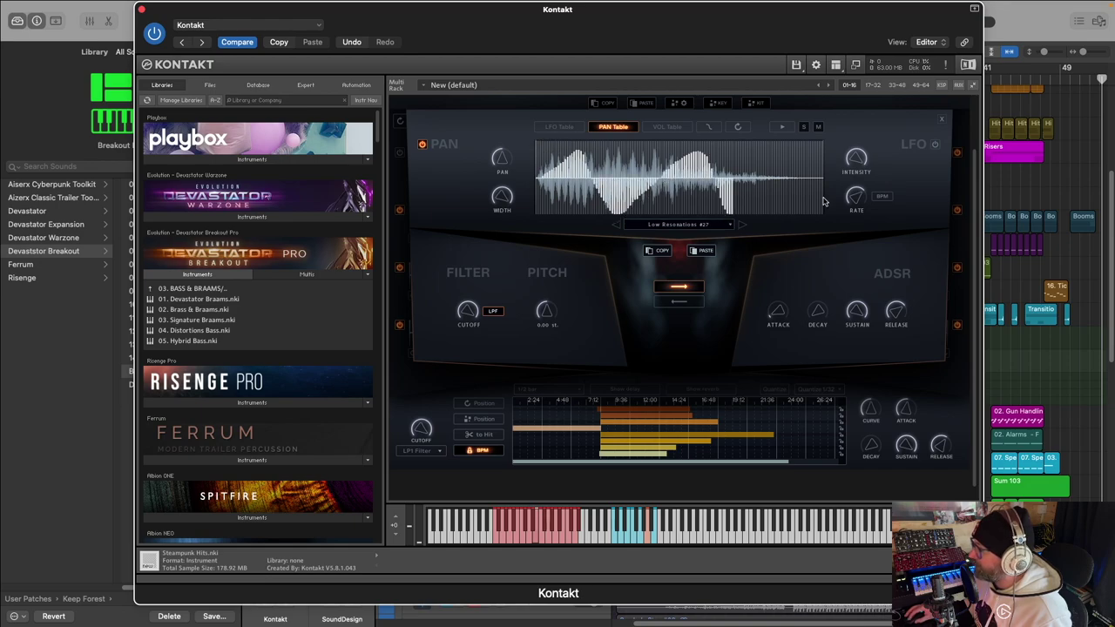
scroll(898, 181, up, 1)
click(943, 125)
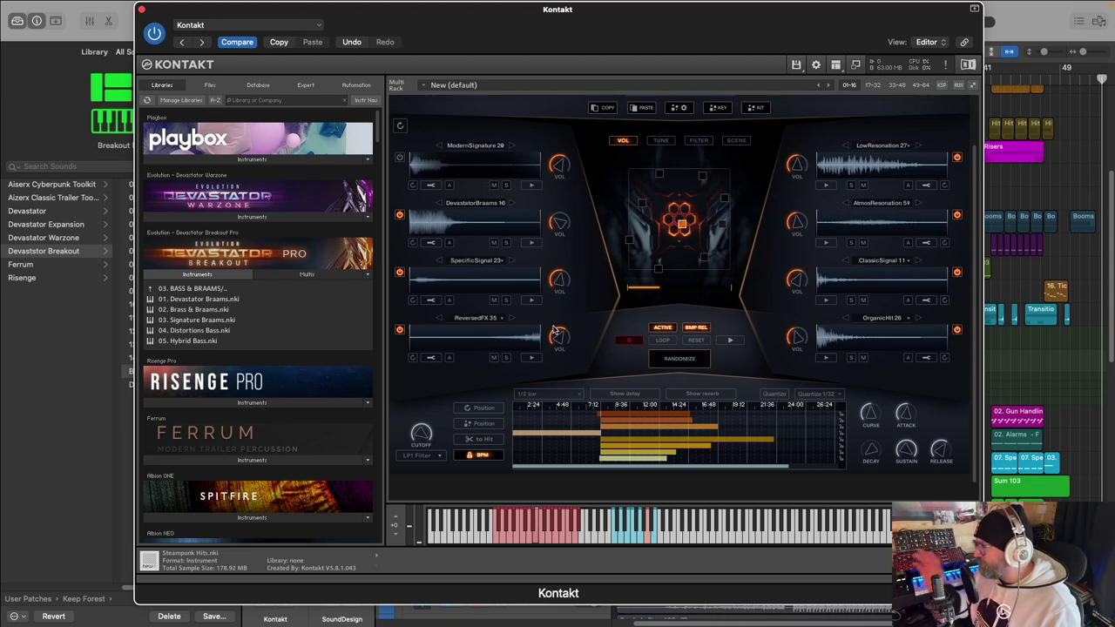
Step: Close the Breakout Pro instrument, expand the Risers stack and open the Kontakt instrument of its first 04. Tonal Rises track
scroll(688, 200, up, 3)
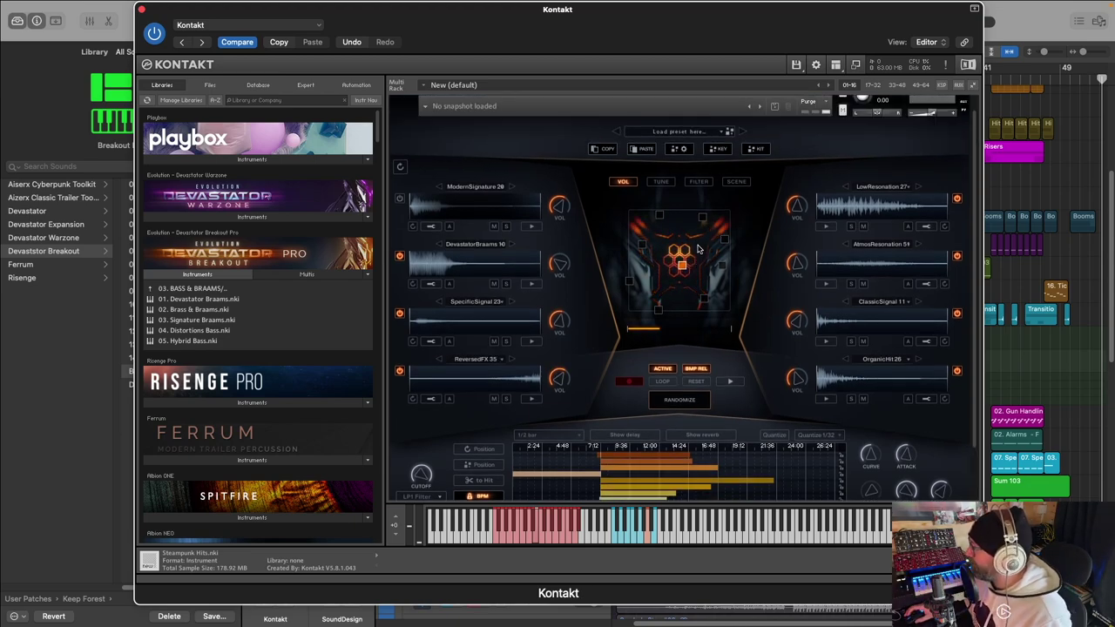
scroll(701, 254, up, 3)
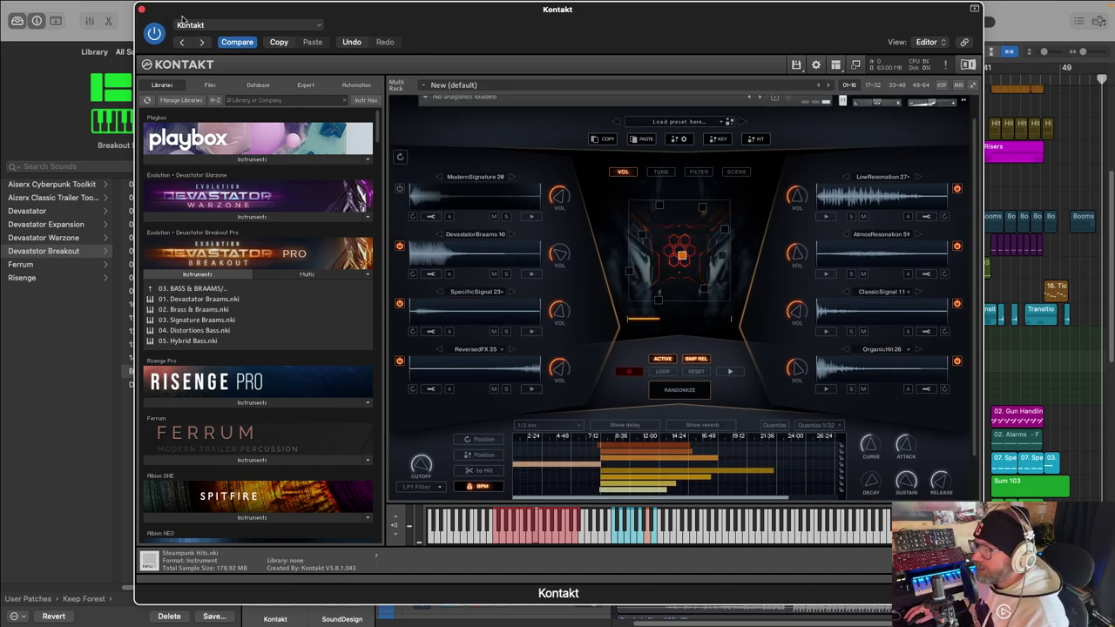
drag(181, 19, 233, 71)
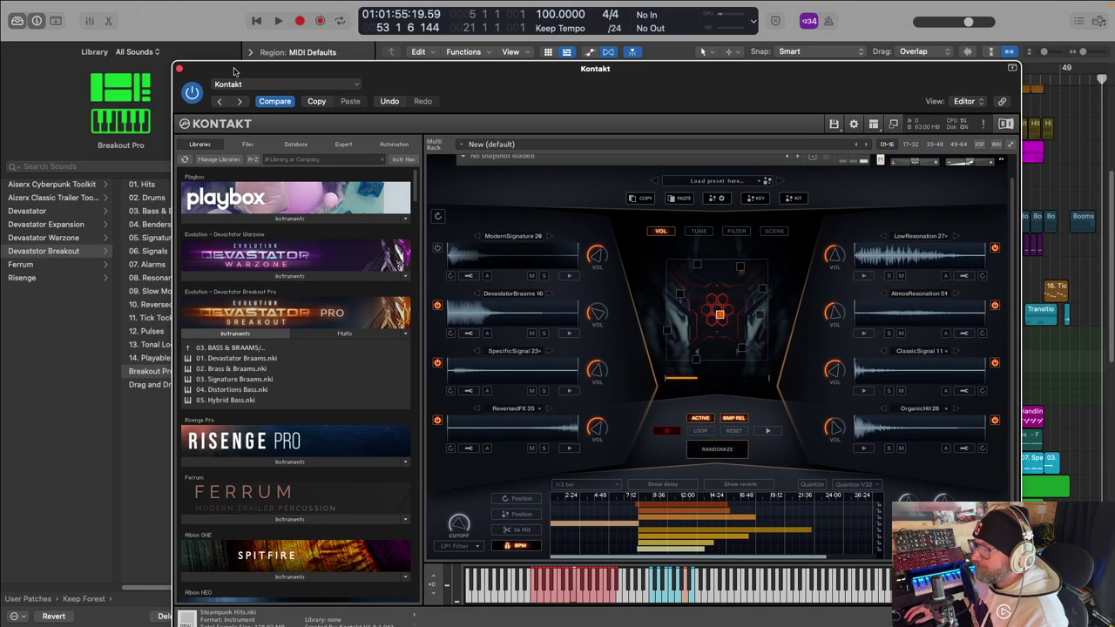
click(178, 68)
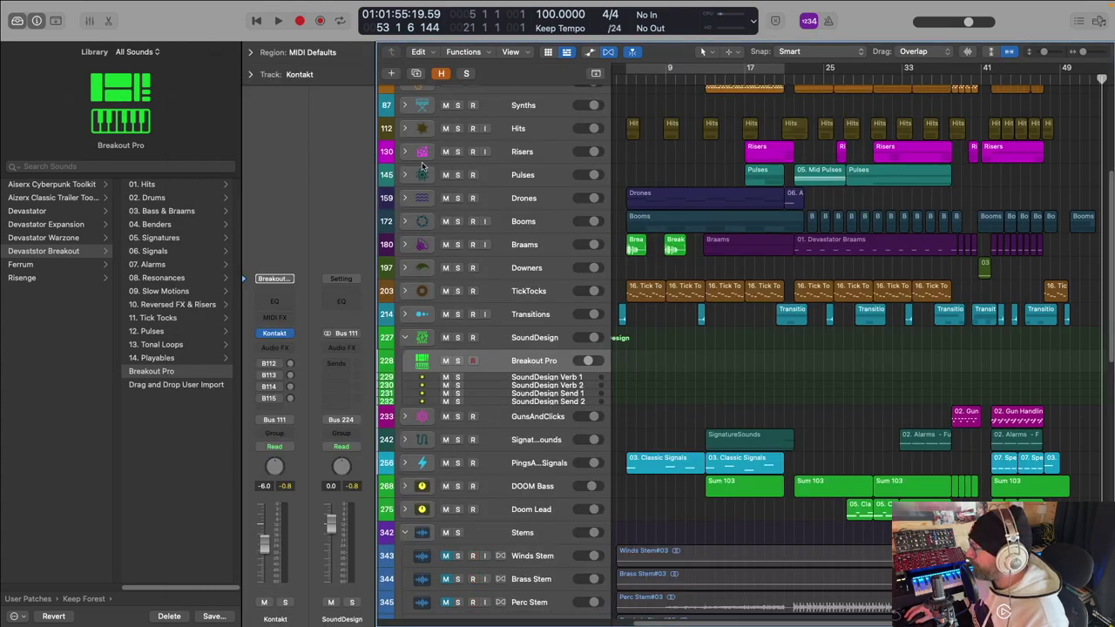
click(405, 153)
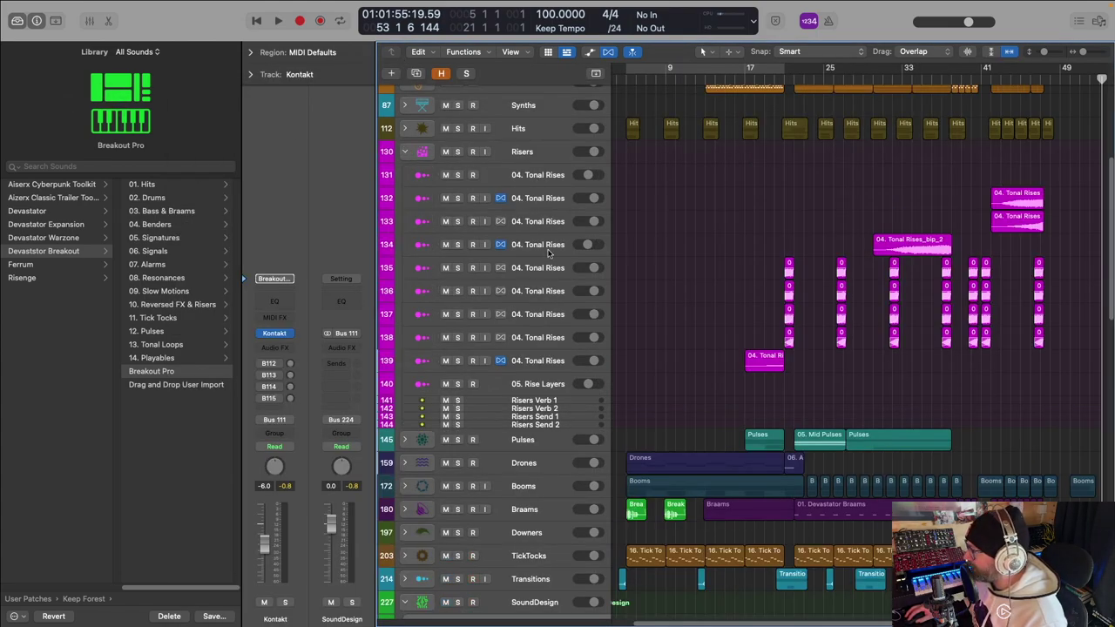
click(553, 177)
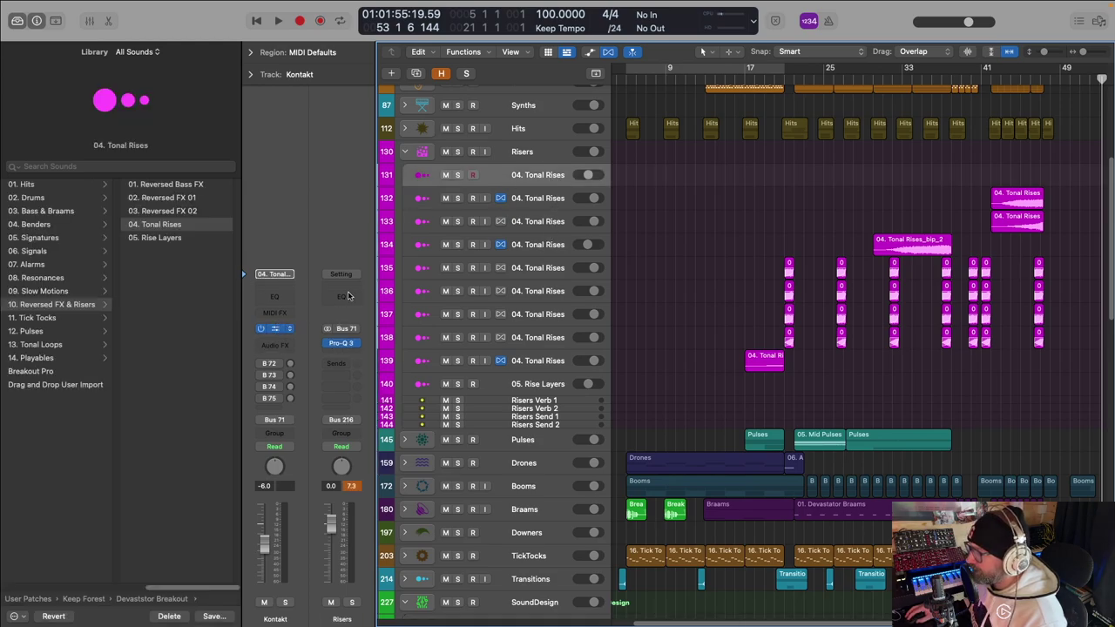
click(274, 274)
drag(757, 45, 624, 23)
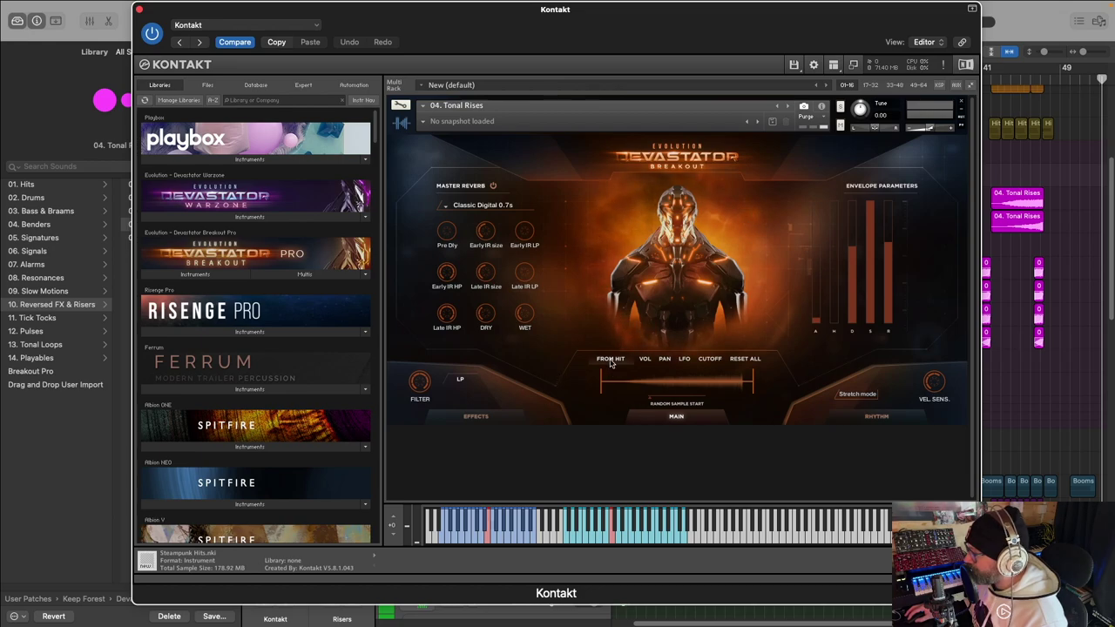
Step: Examine the VOL, PAN, LFO and CUTOFF tables of the Tonal Rises instrument
click(644, 359)
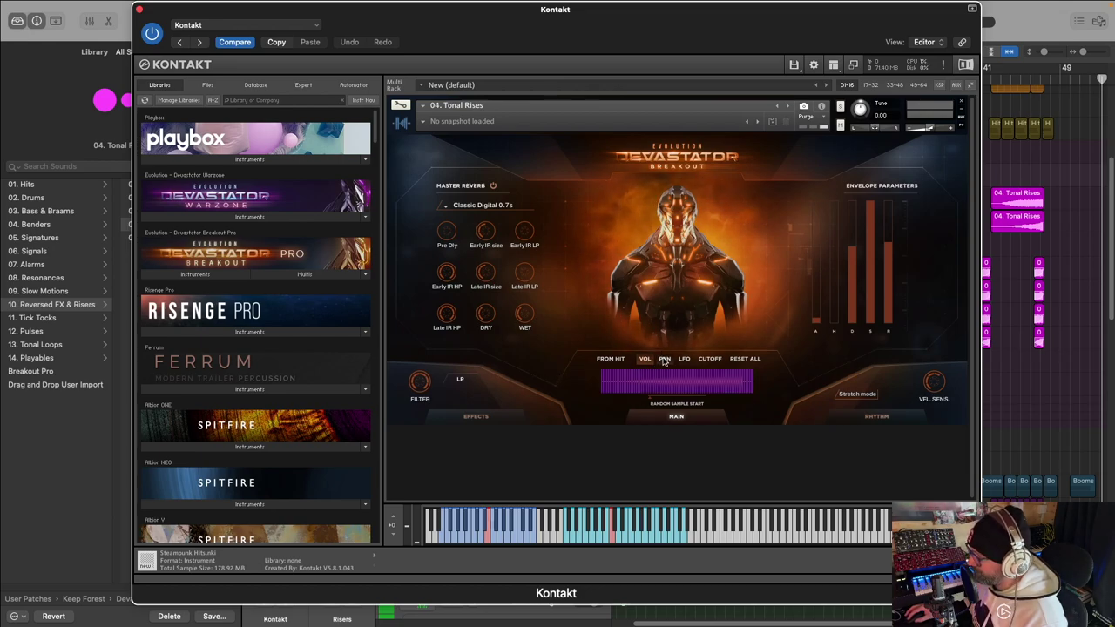
click(665, 359)
click(683, 359)
click(645, 363)
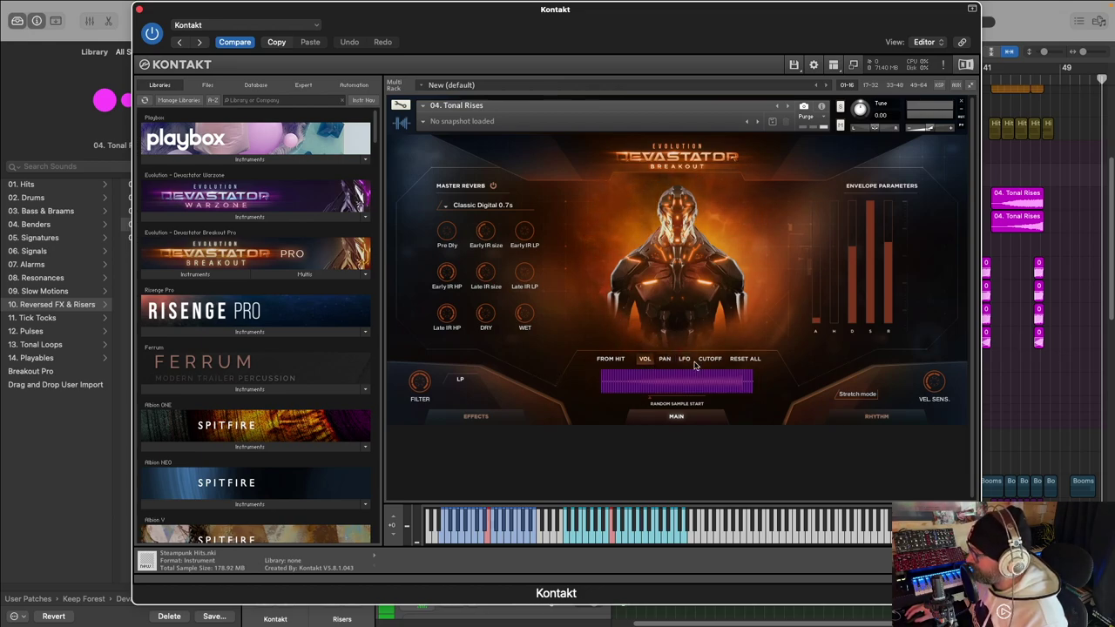
click(710, 359)
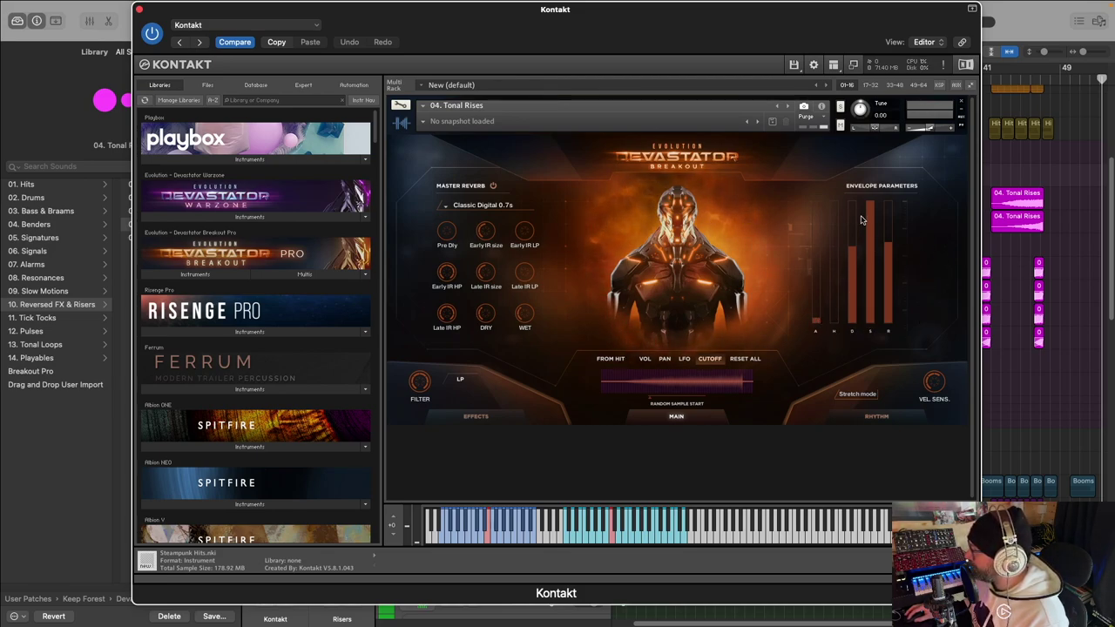
Step: Inspect the Filter knob's MIDI CC learn option and browse the Master Reverb presets without choosing one
drag(423, 406, 424, 393)
right_click(424, 394)
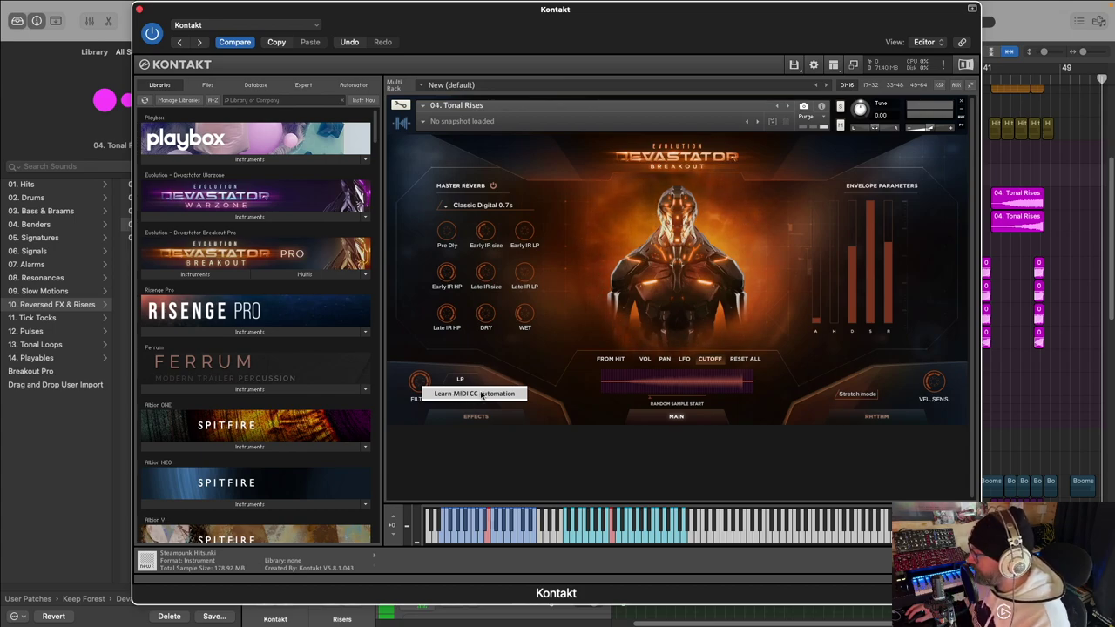
click(520, 366)
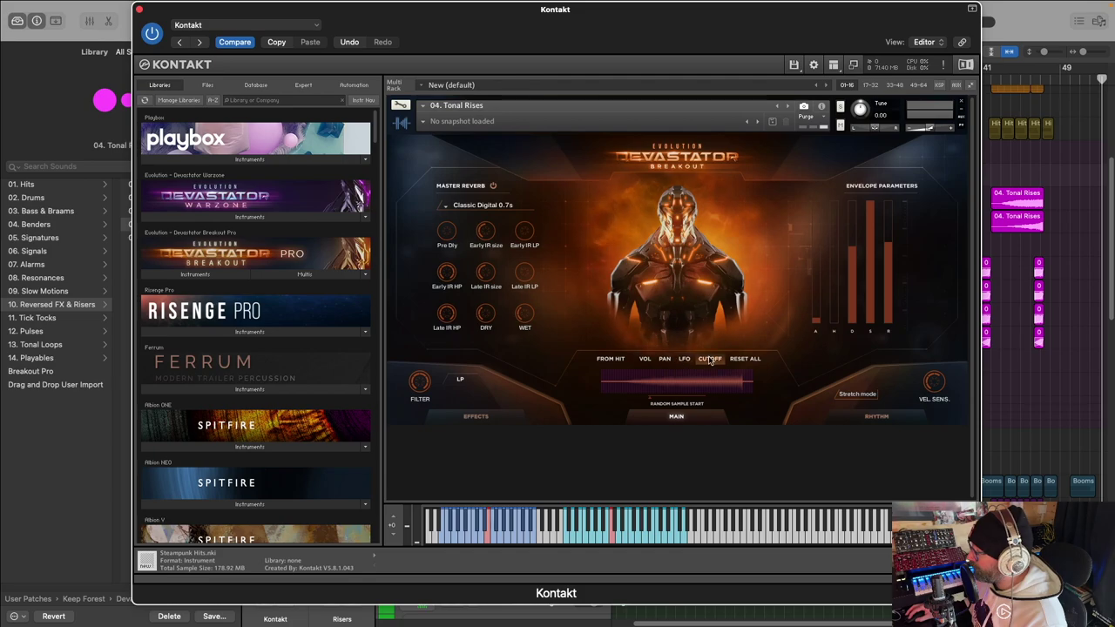
click(459, 204)
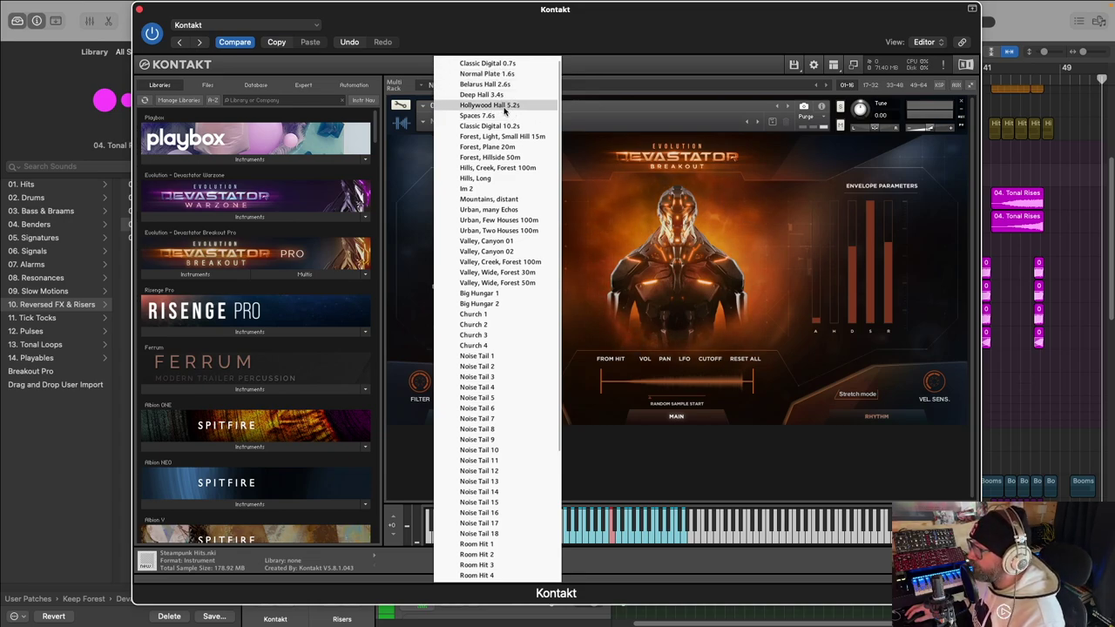
key(Escape)
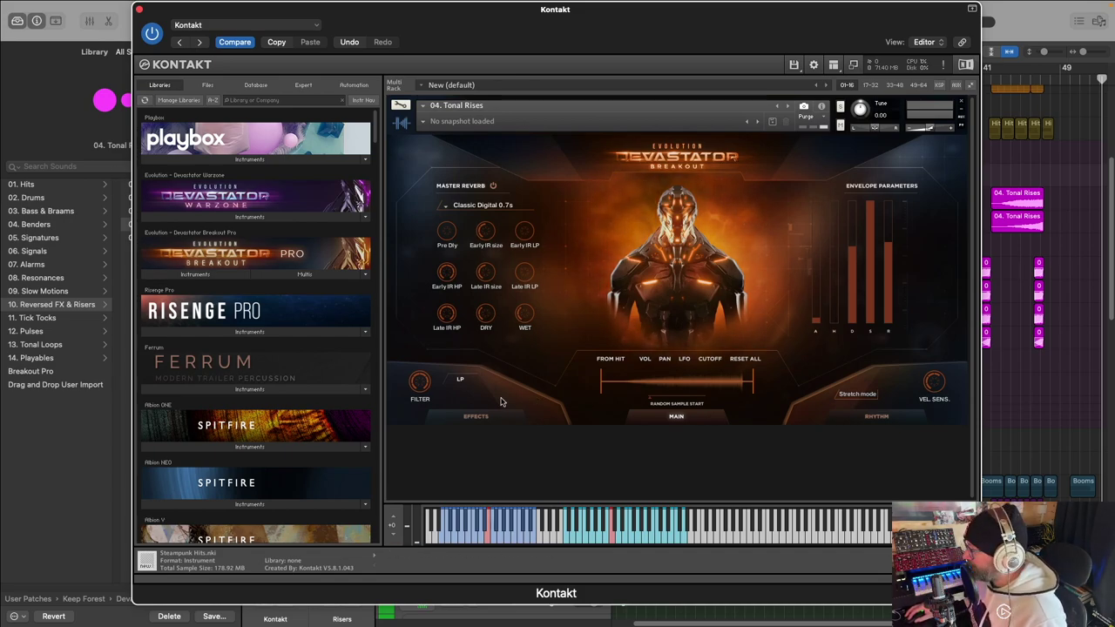
Step: Show the Master Effects Chain of the Tonal Rises instrument
mouse_move(490, 24)
mouse_down()
mouse_move(744, 24)
mouse_move(511, 24)
mouse_up()
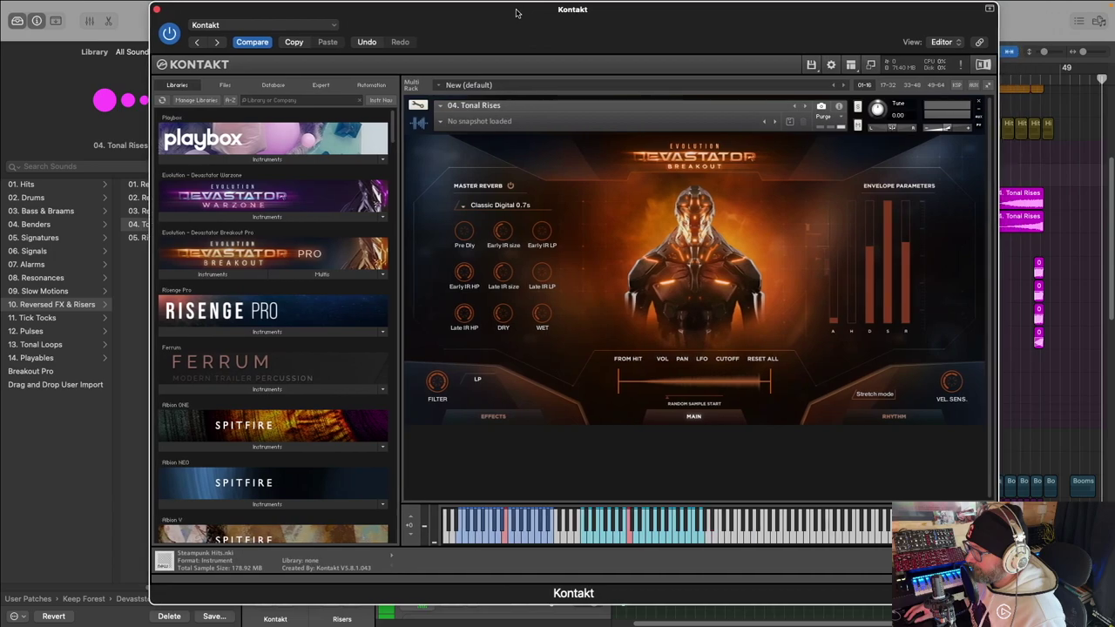
click(496, 417)
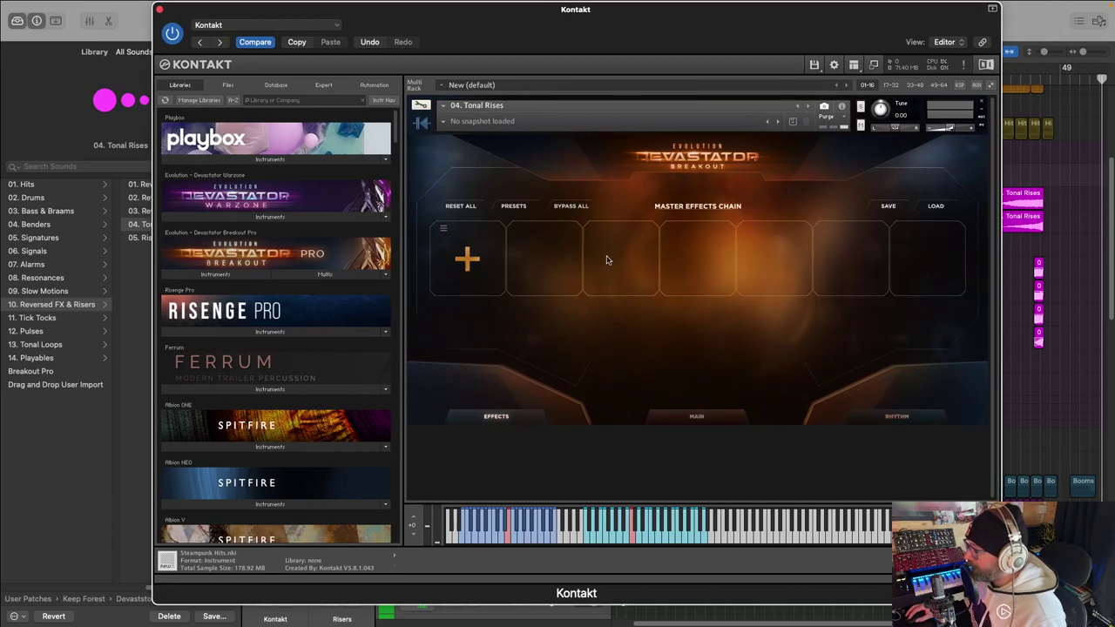
Step: Review the effect types offered for the first effects slot and look through Kontakt's presets folder for an effects chain to load
click(478, 256)
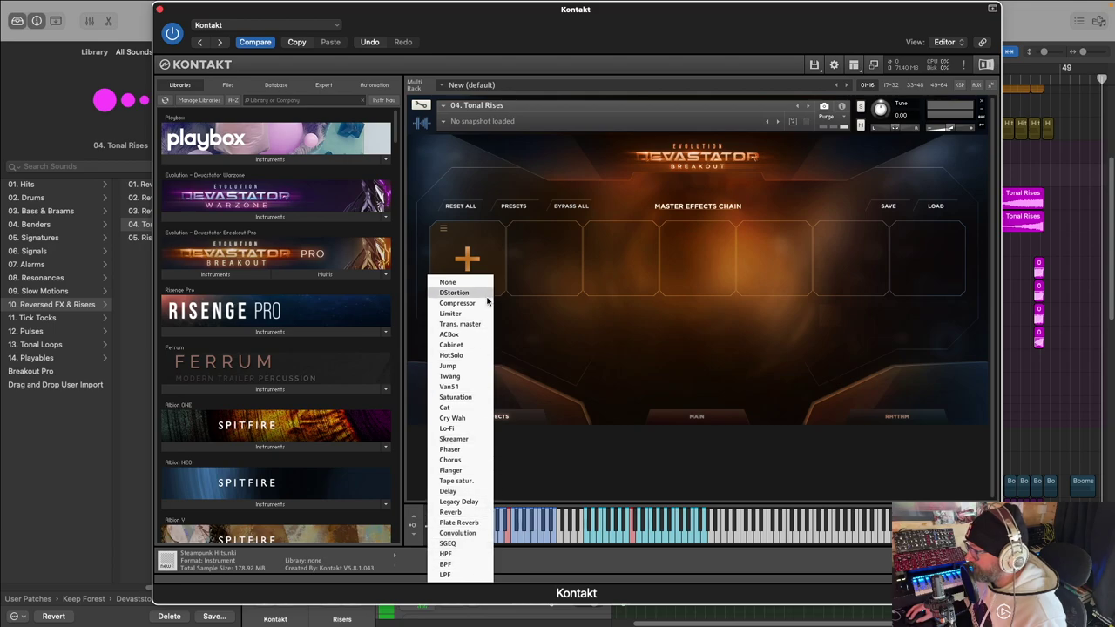
click(567, 332)
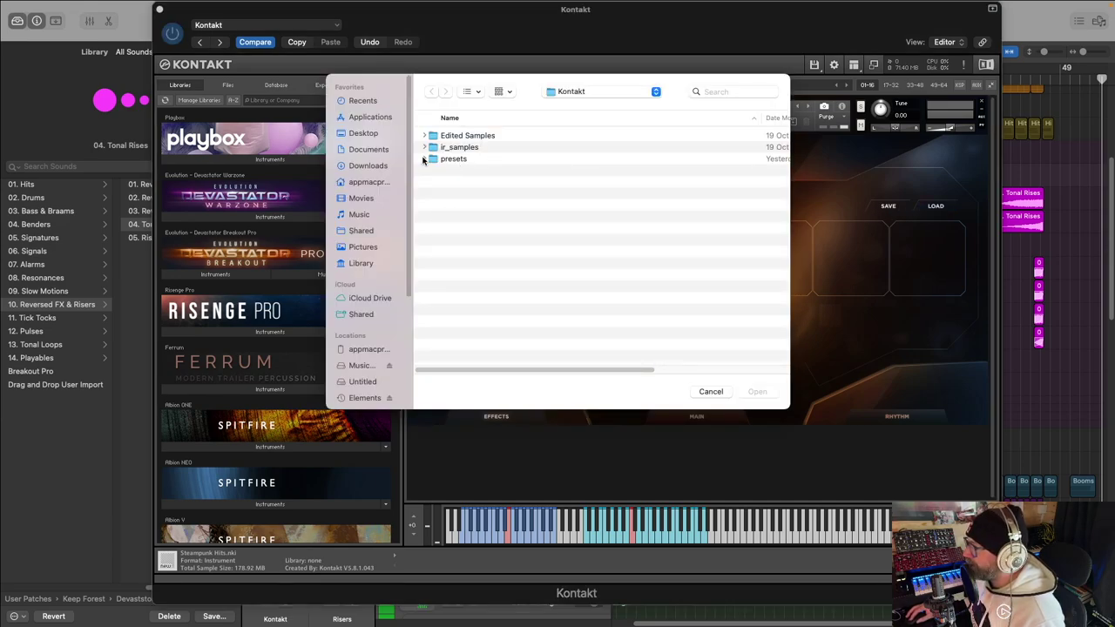
click(425, 159)
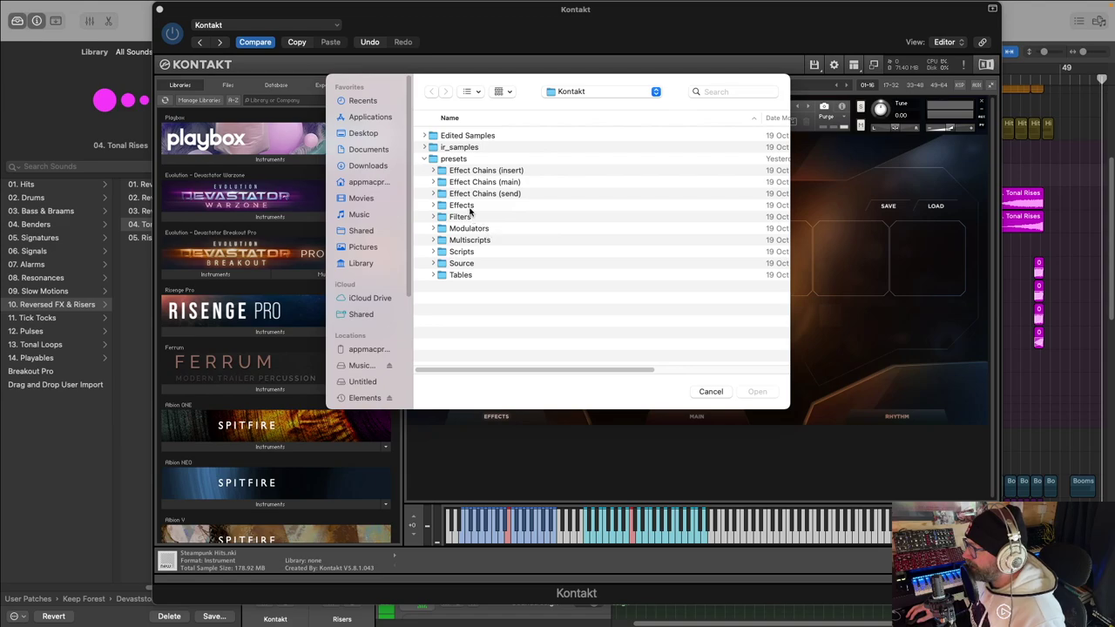
click(469, 93)
click(482, 141)
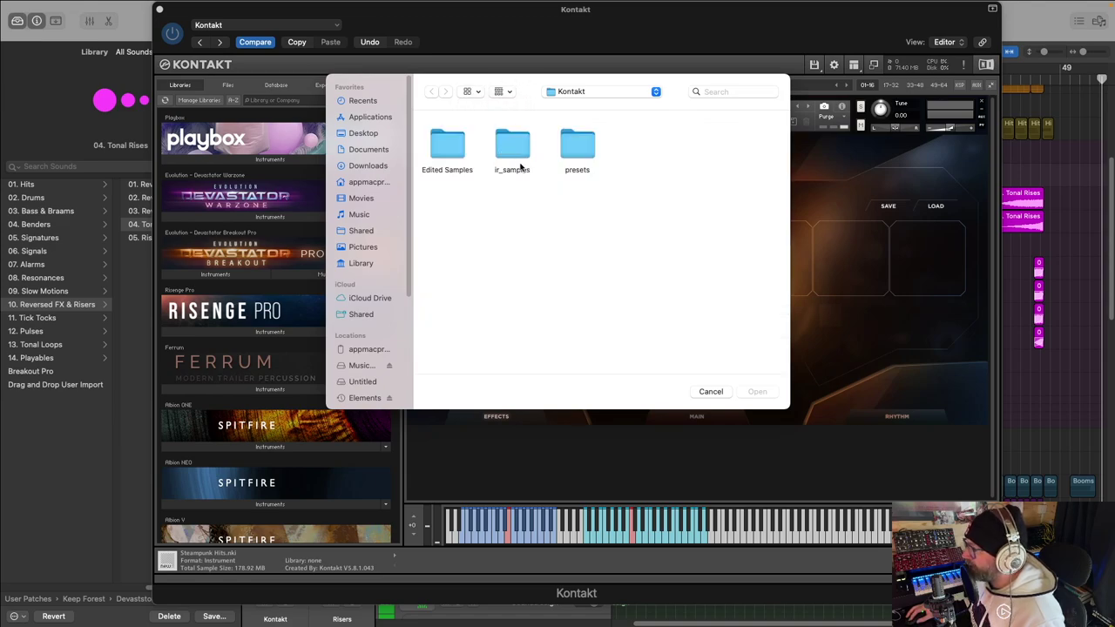
Step: Browse from the Kontakt folder to the Keep Forest folder on Music Drive
click(547, 89)
click(598, 105)
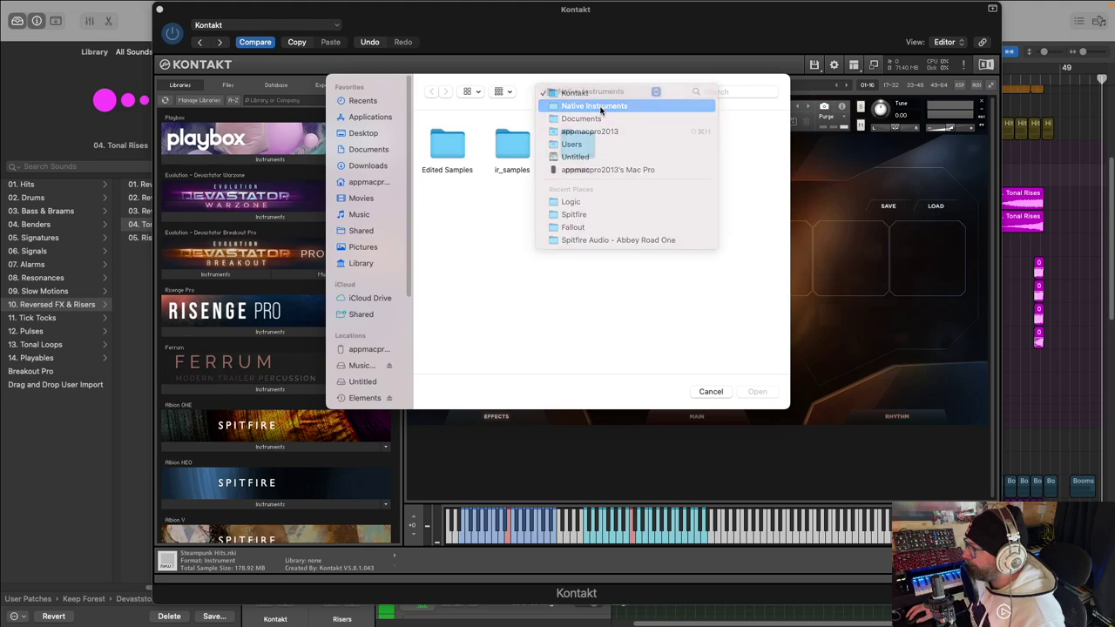
click(589, 94)
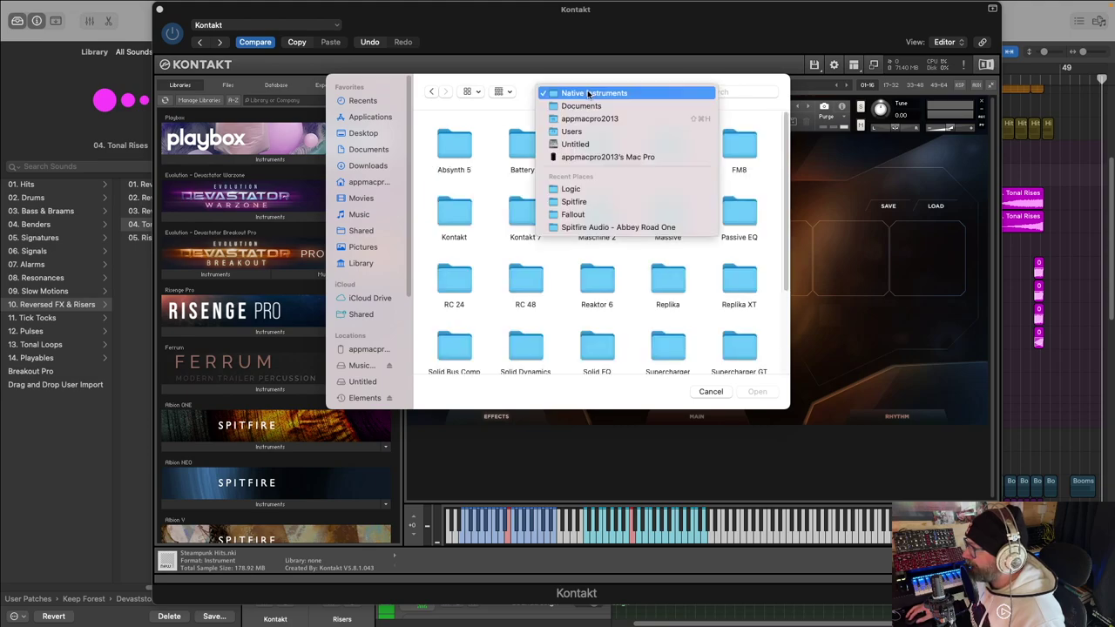
click(581, 146)
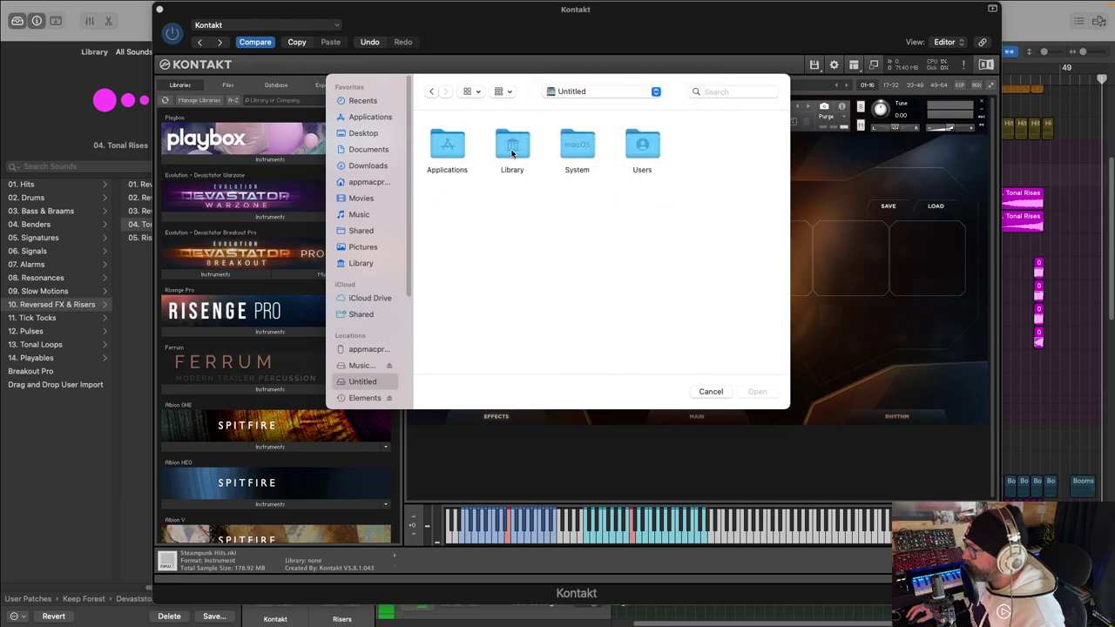
click(360, 365)
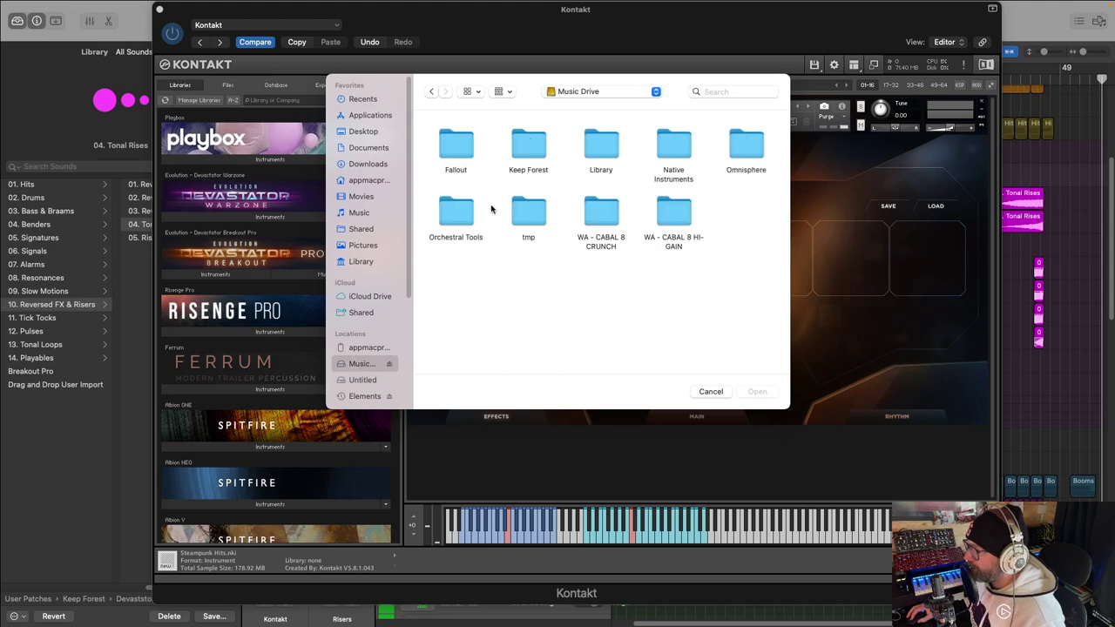
double_click(544, 146)
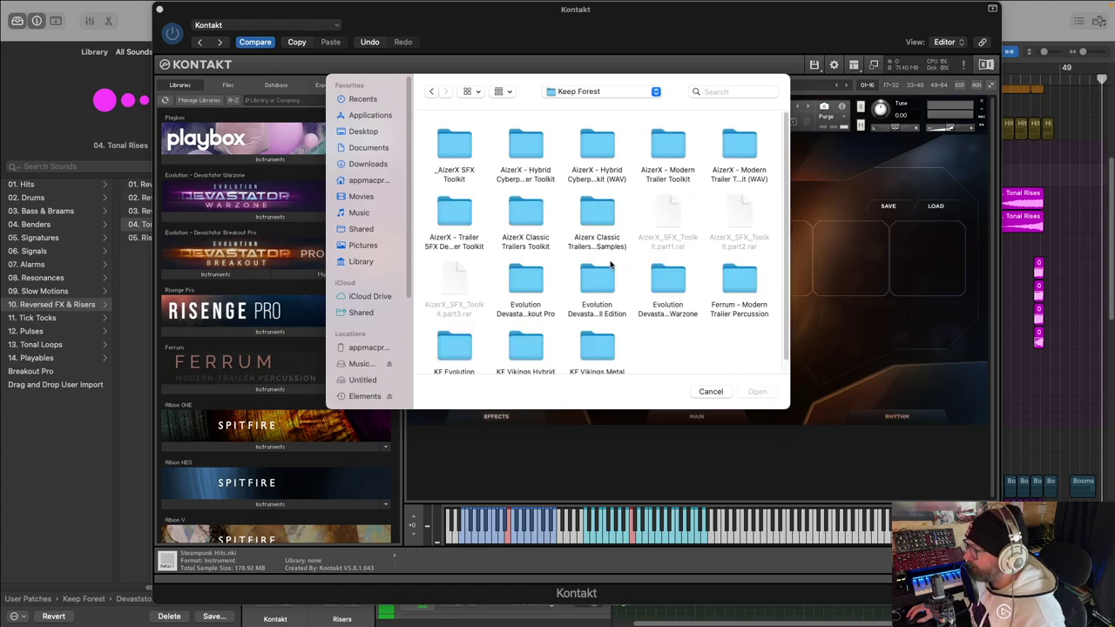
Step: Show the Keep Forest folder as a list and open the Evolution - Devastator - Breakout Pro folder inside Evolution Devastator Breakout Pro
click(502, 92)
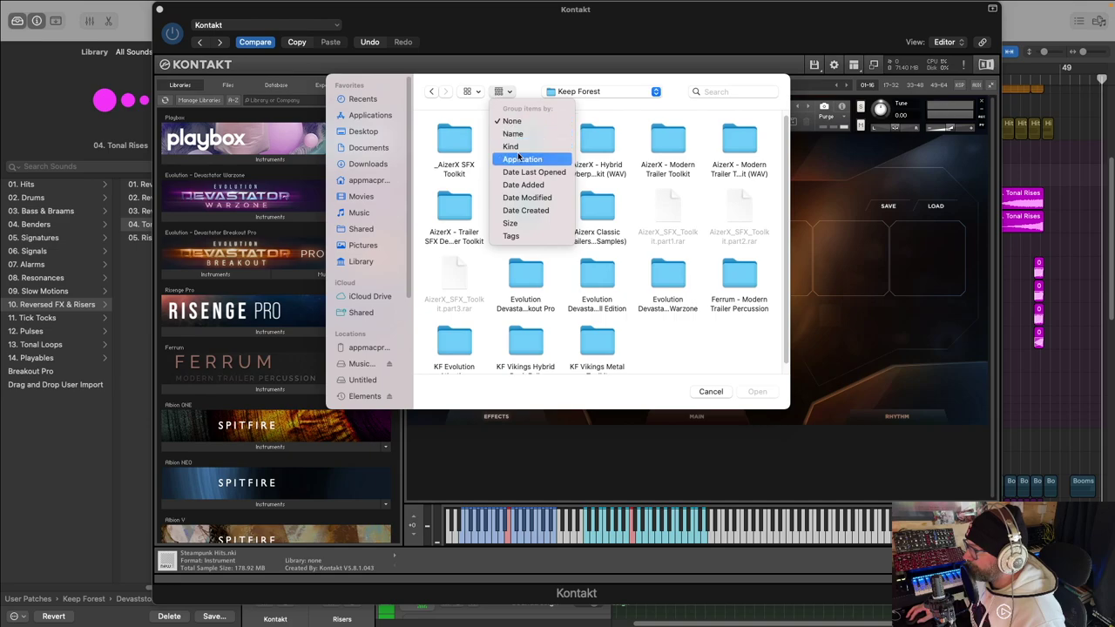
click(471, 92)
click(477, 153)
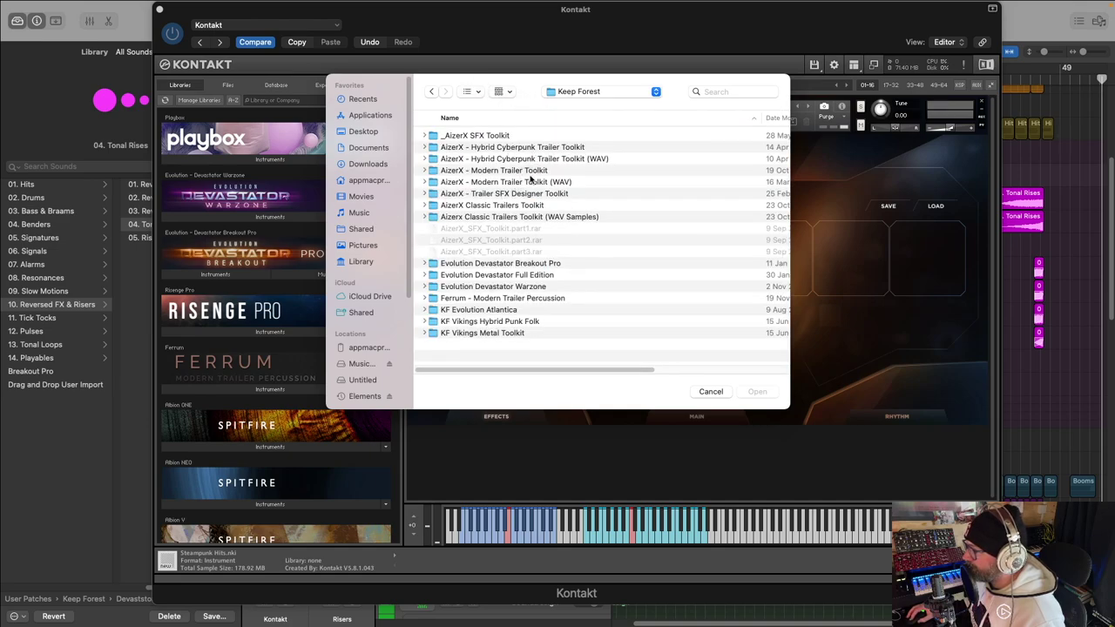
click(524, 267)
double_click(523, 267)
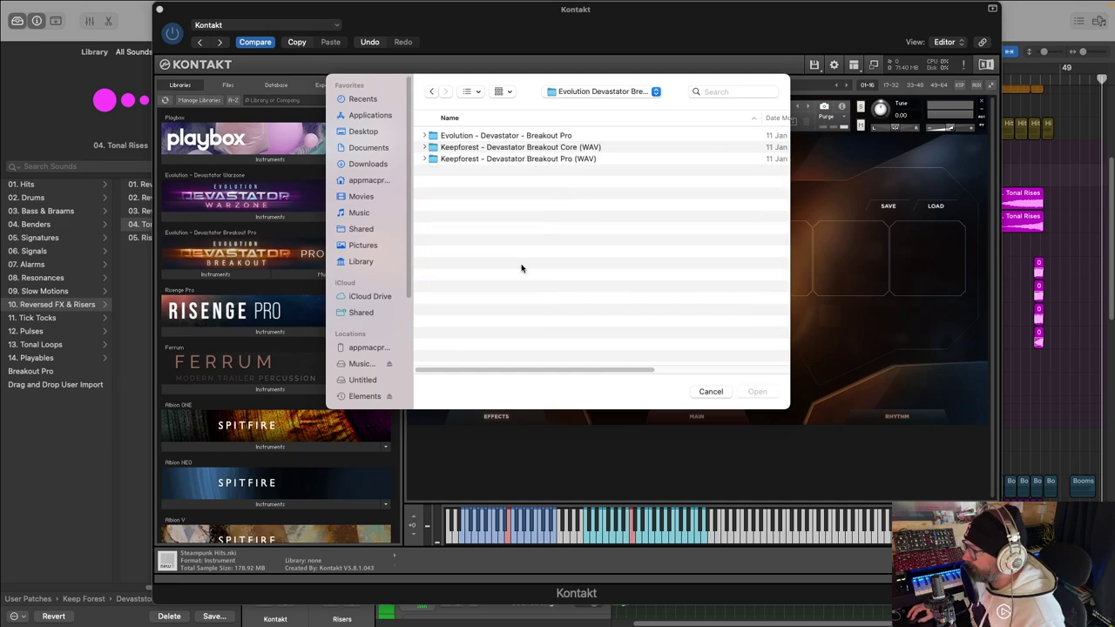
double_click(522, 136)
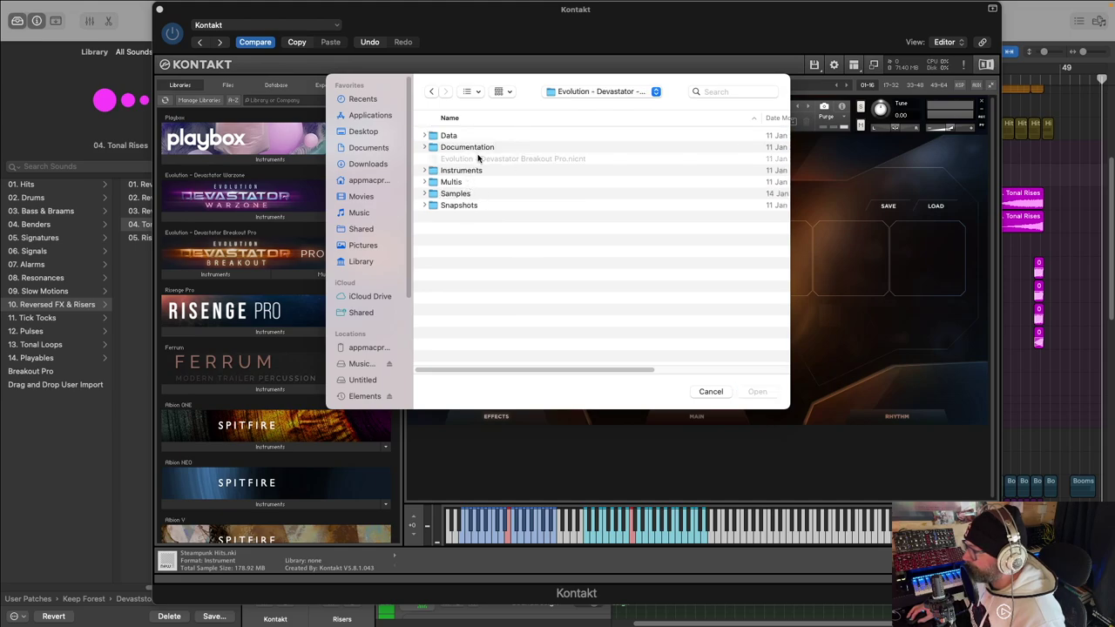
Step: Look through the Multis and Snapshots folders for effects chain presets and cancel loading
click(450, 183)
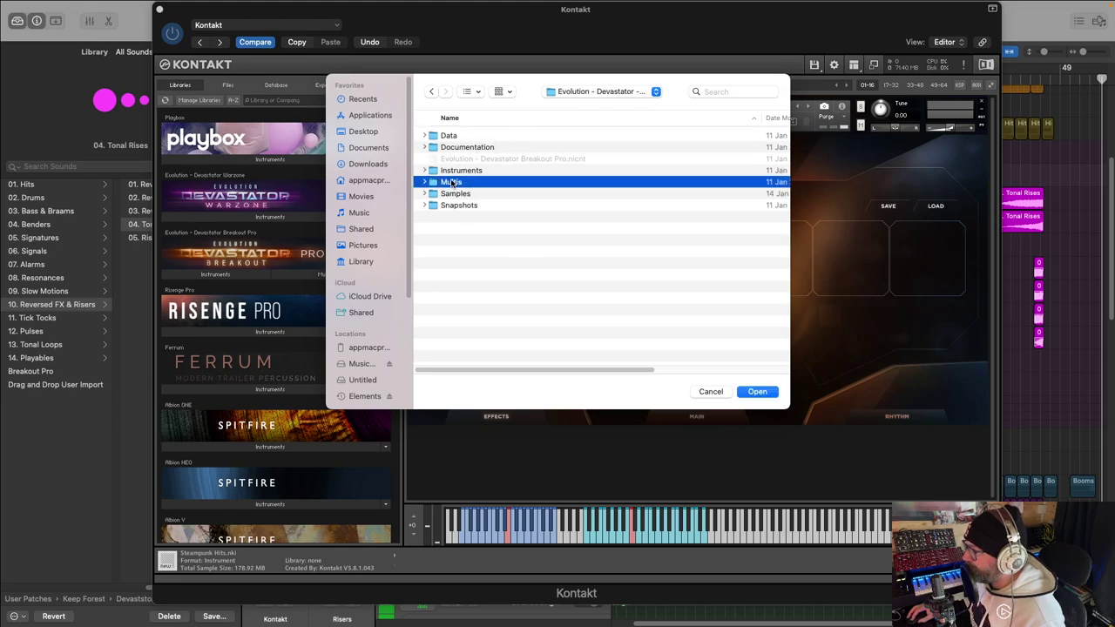
double_click(450, 182)
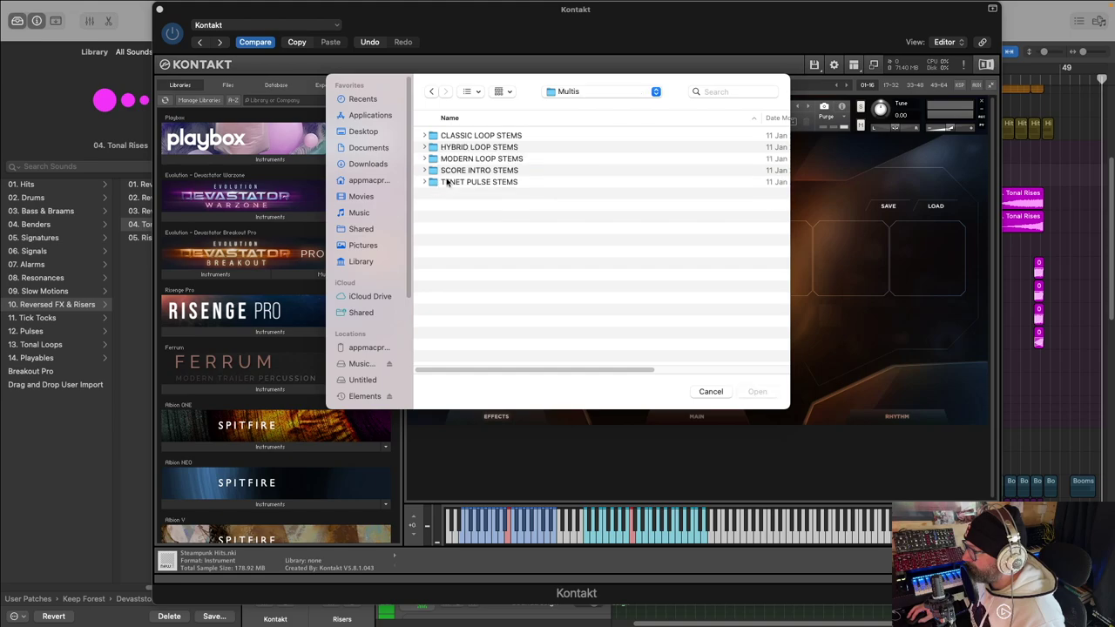
click(431, 93)
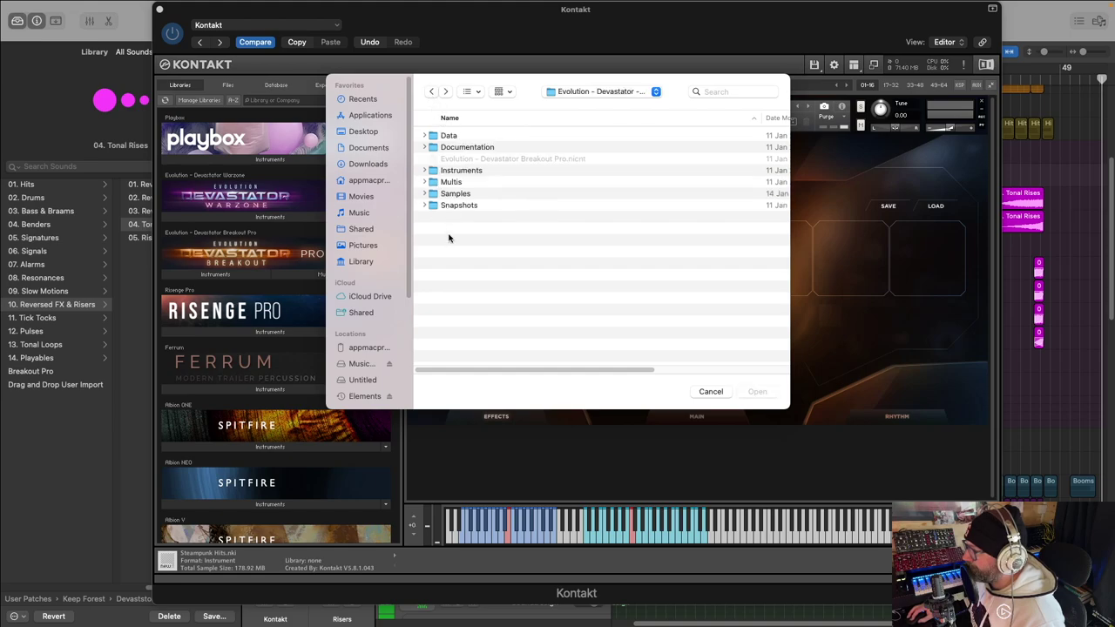
double_click(447, 206)
scroll(485, 193, down, 15)
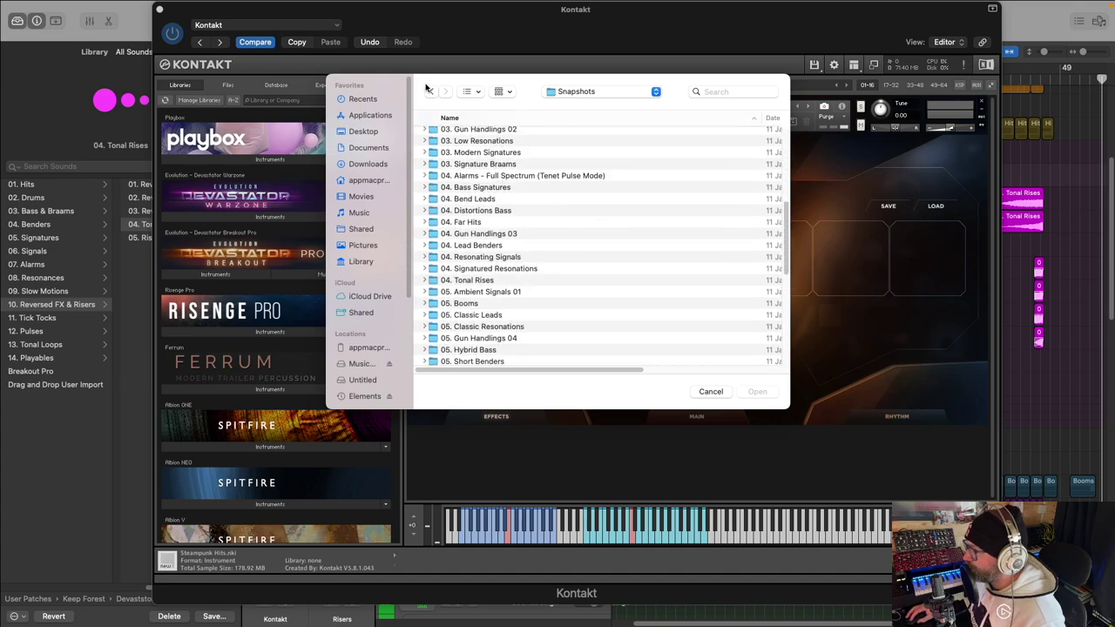
click(431, 92)
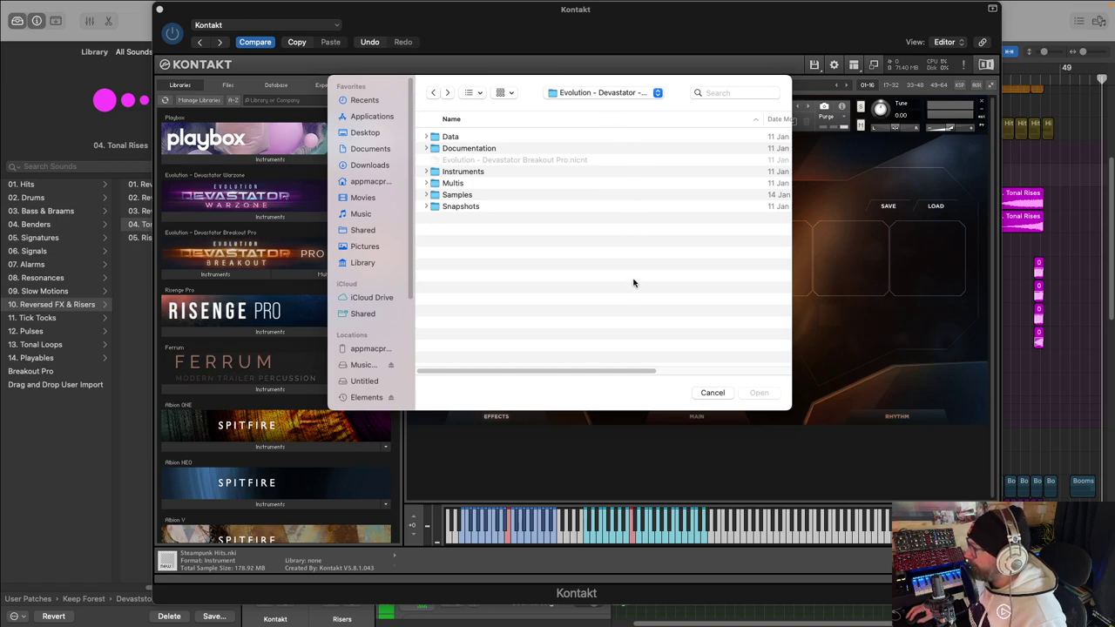
click(712, 392)
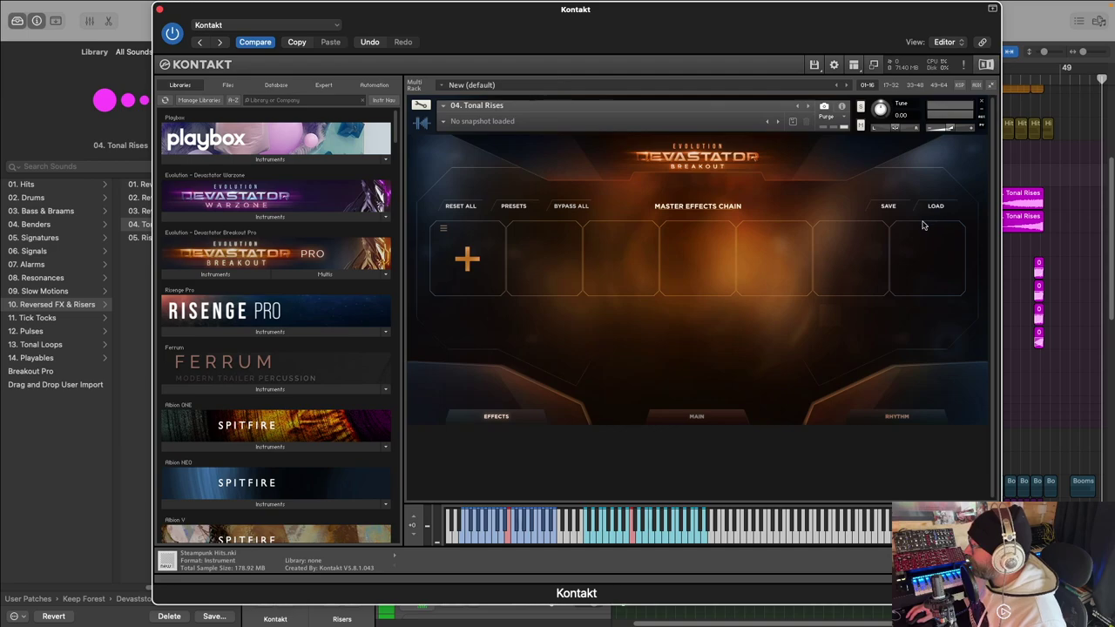
Step: Show the Rhythm page of the Tonal Rises instrument and load the Basic 8th 5 rhythm
click(485, 254)
click(691, 209)
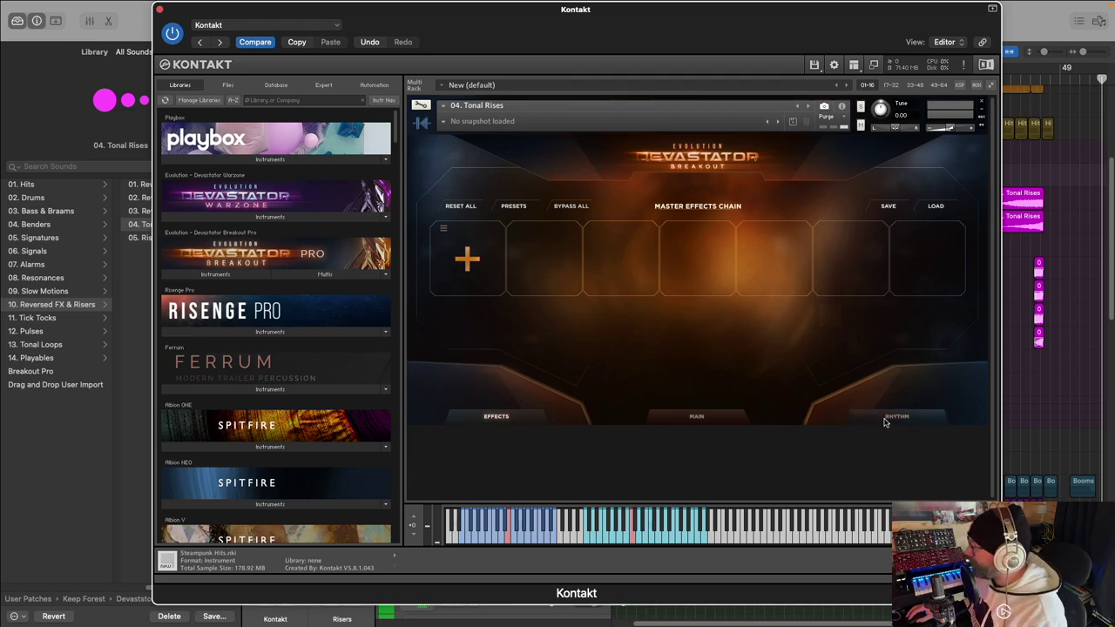
click(719, 420)
click(543, 423)
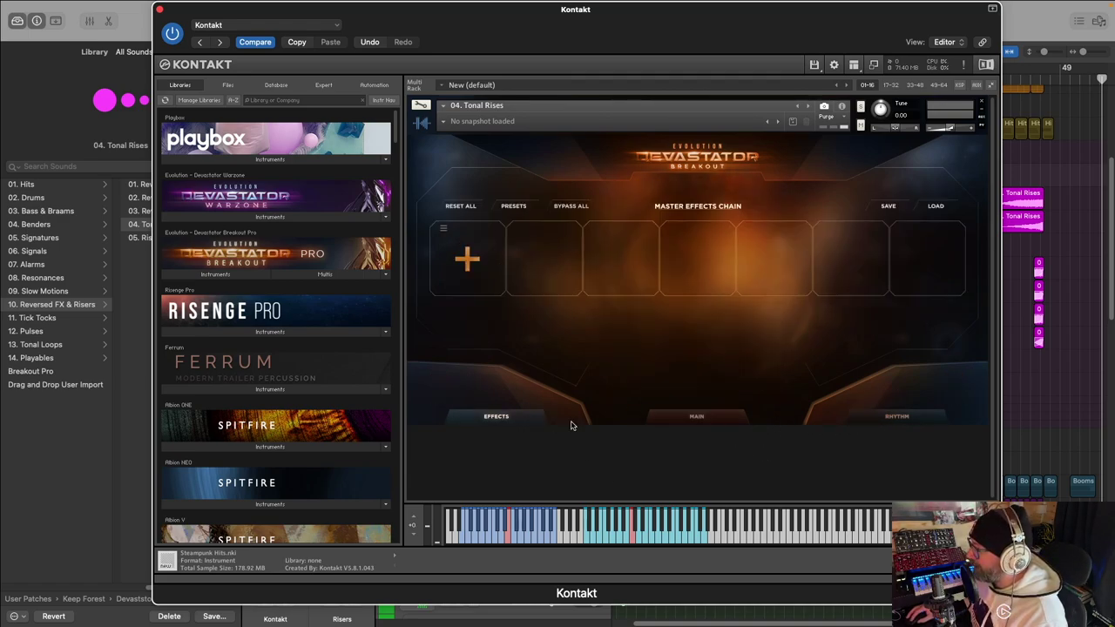
click(901, 421)
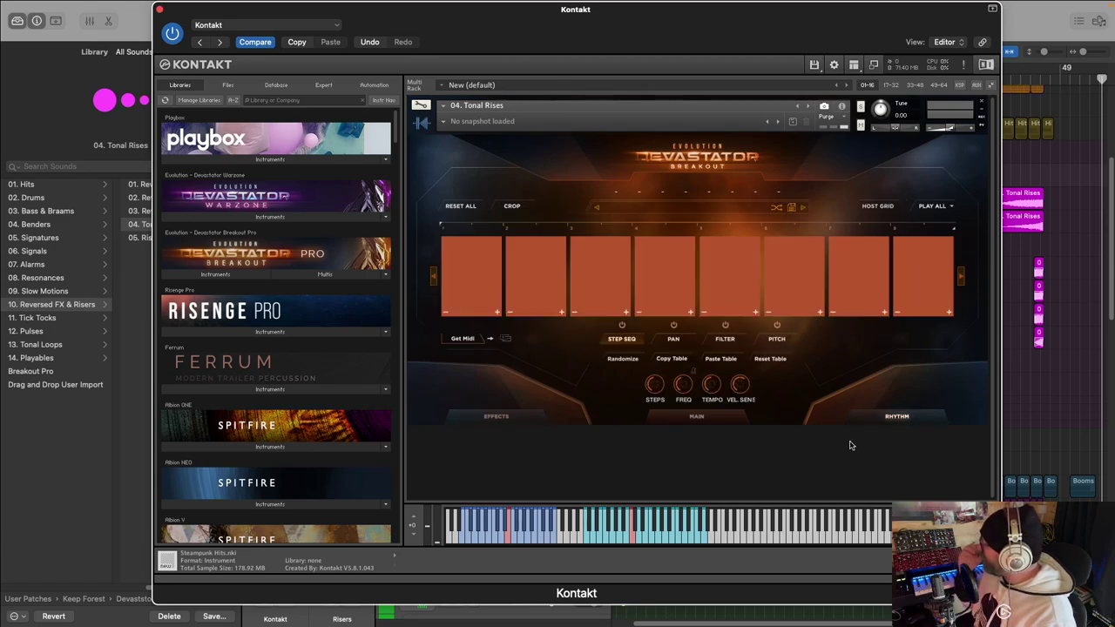
click(678, 212)
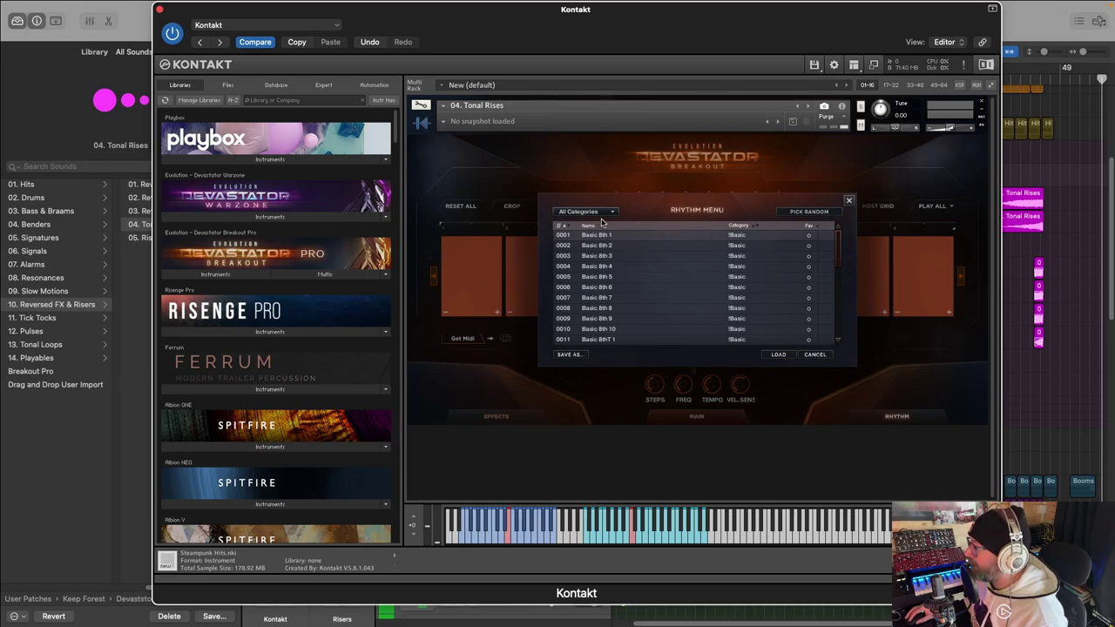
double_click(601, 277)
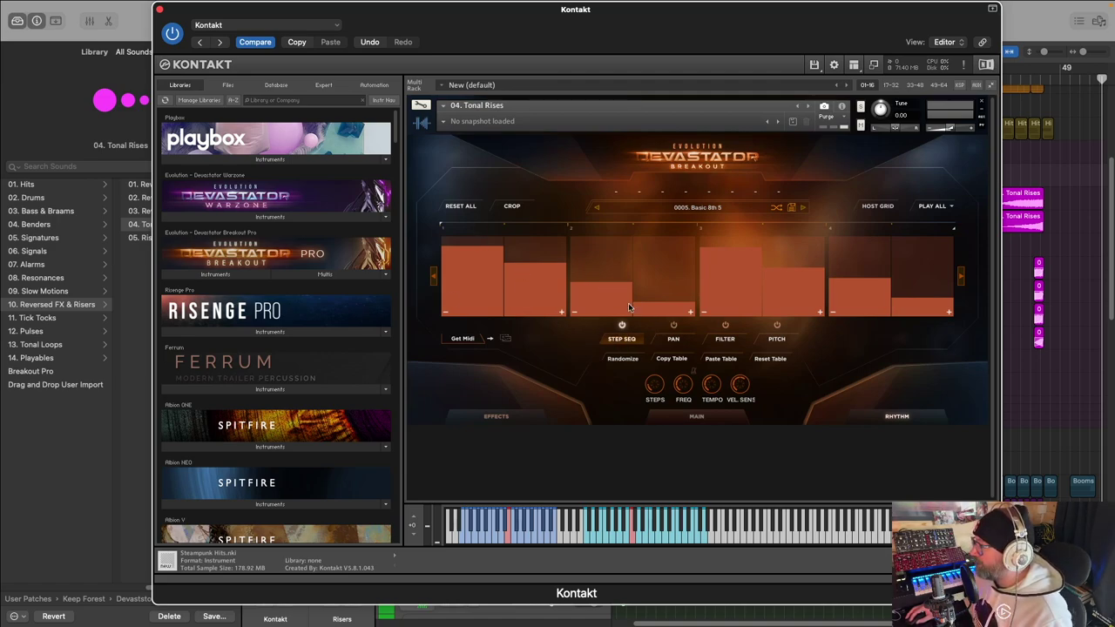
Step: Turn on the Filter table and try to load the Basic 8th 5 rhythm into it
click(725, 326)
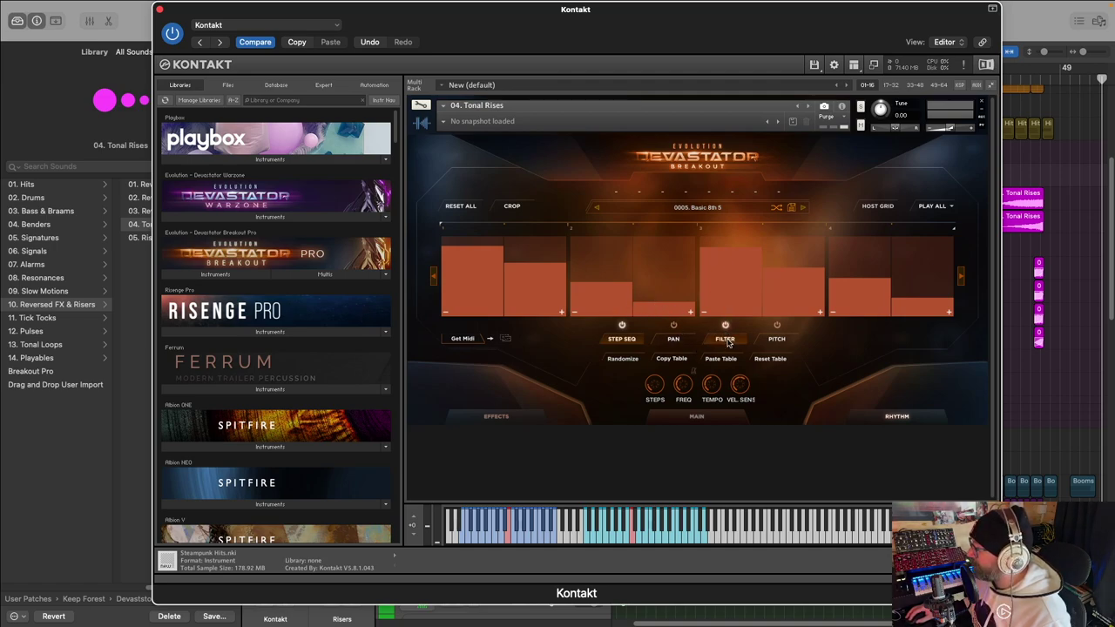
click(726, 340)
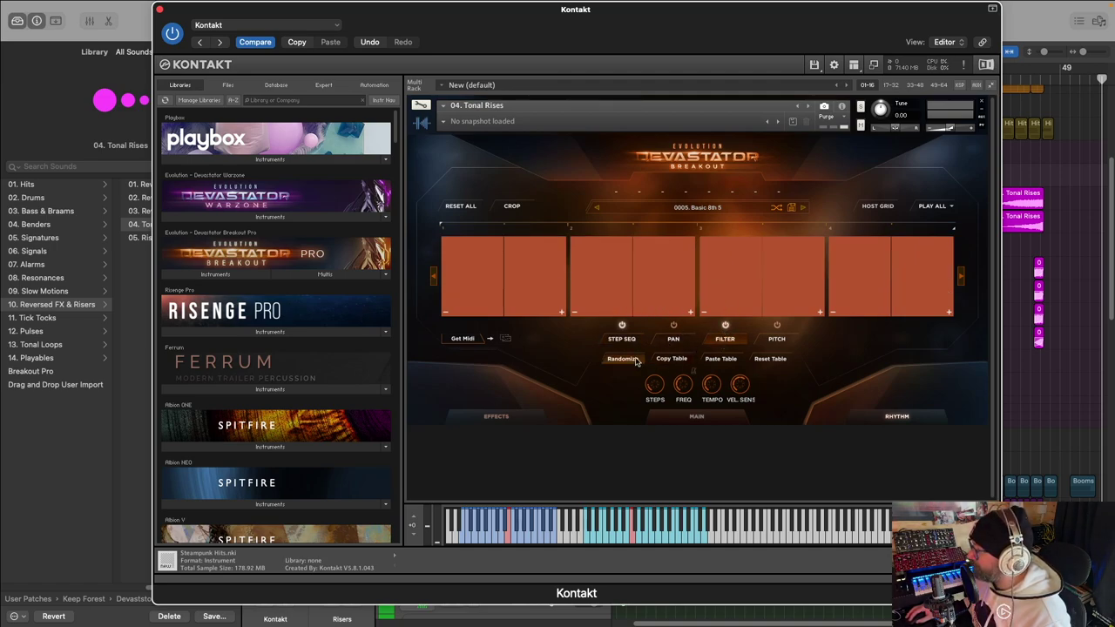
click(697, 209)
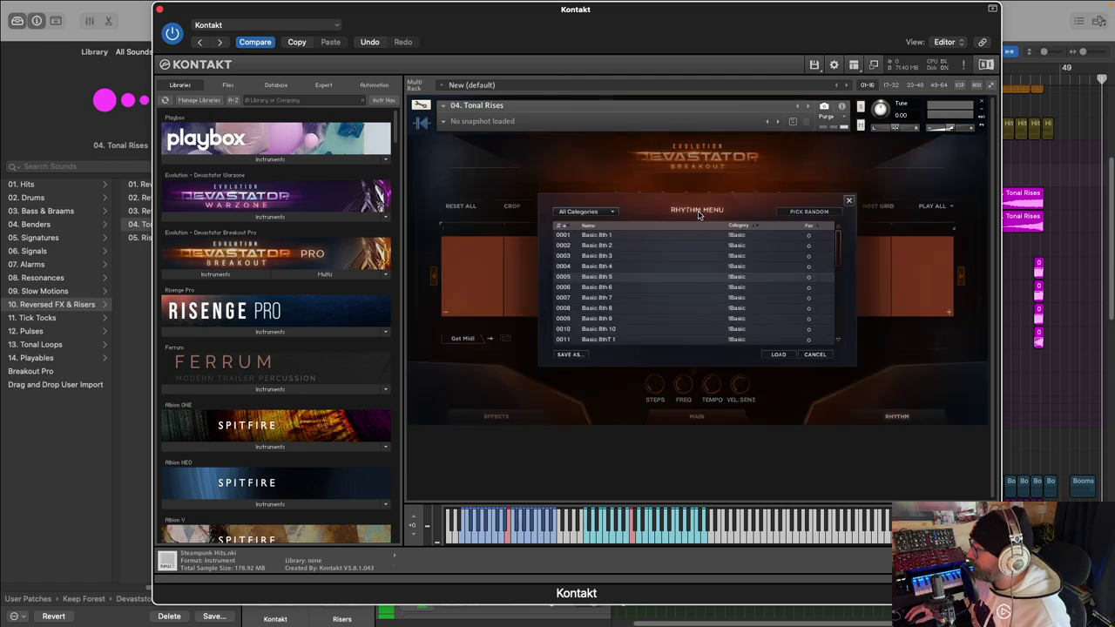
double_click(605, 278)
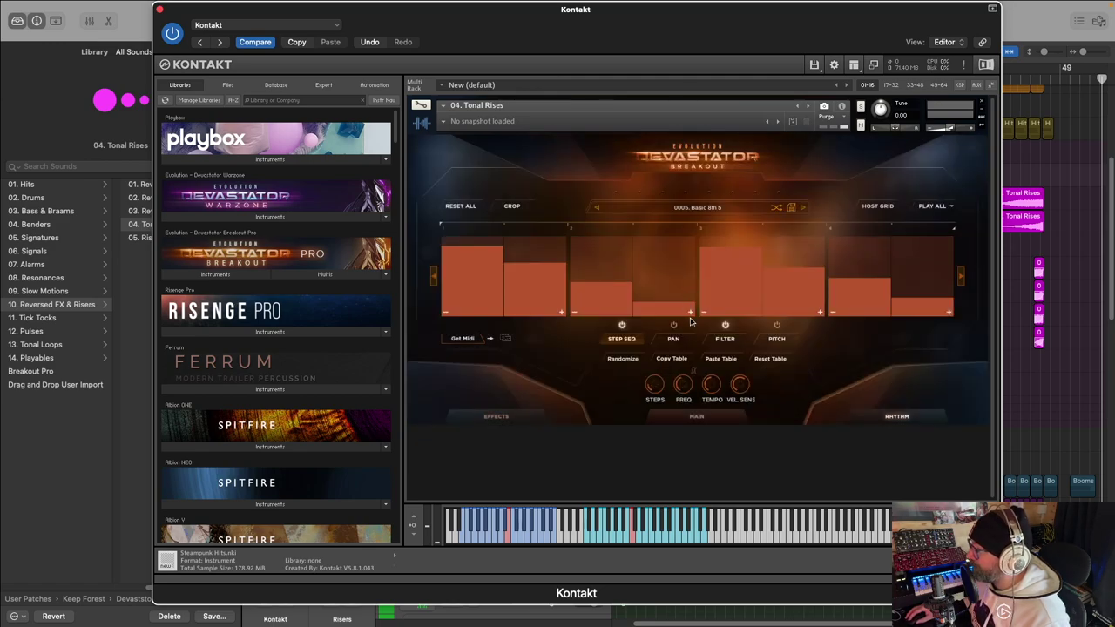
click(727, 341)
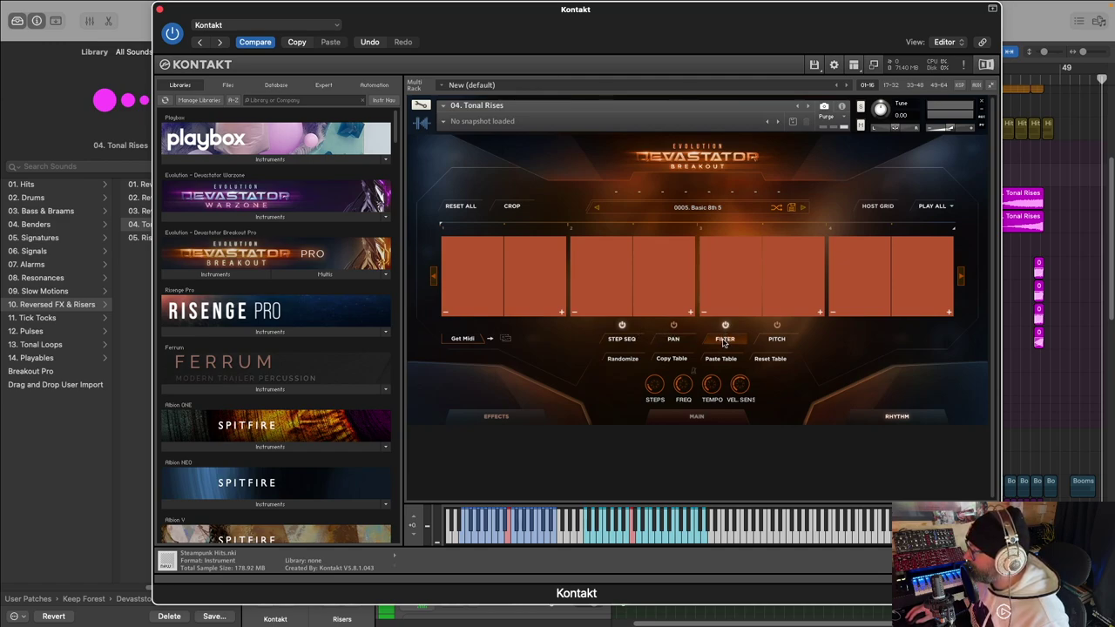
click(622, 339)
Step: Load the Basic 8th 8 rhythm with the Filter table selected
click(724, 340)
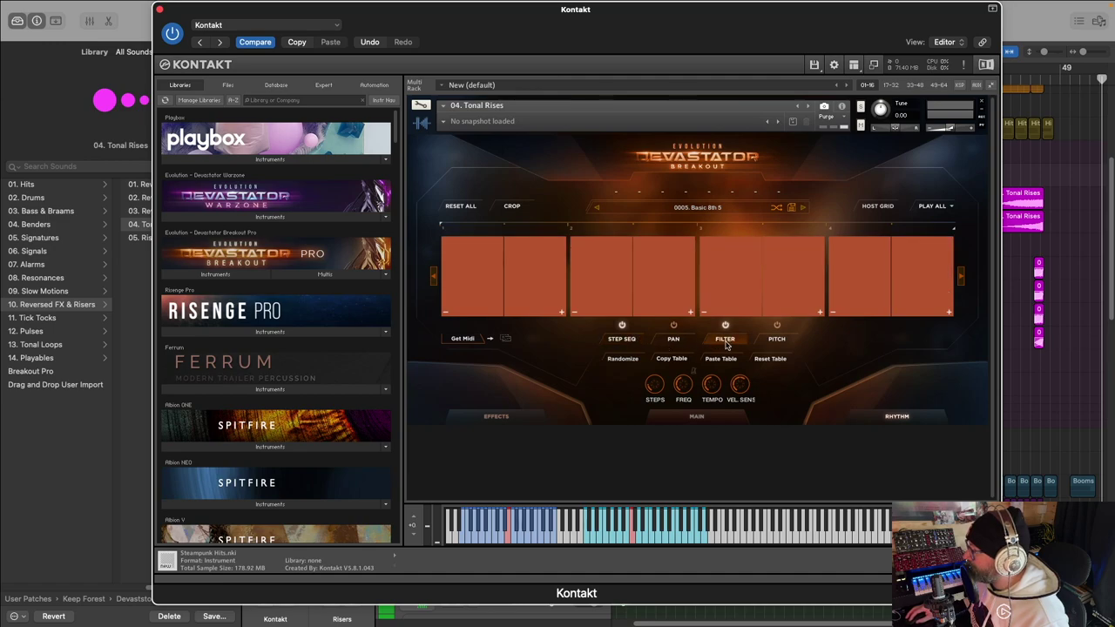
click(704, 209)
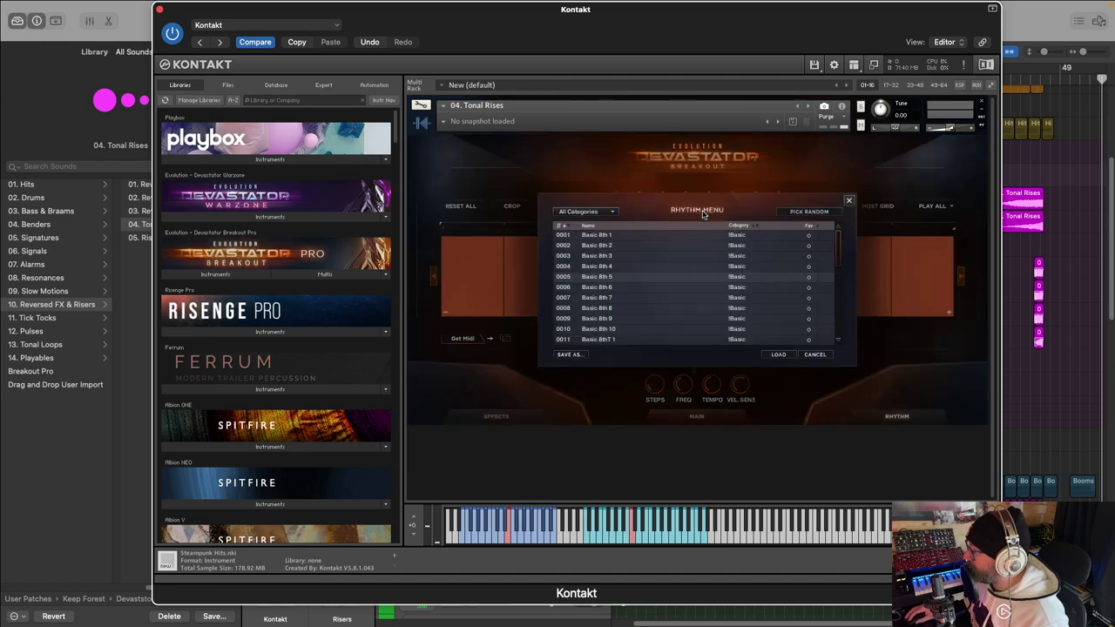
double_click(618, 307)
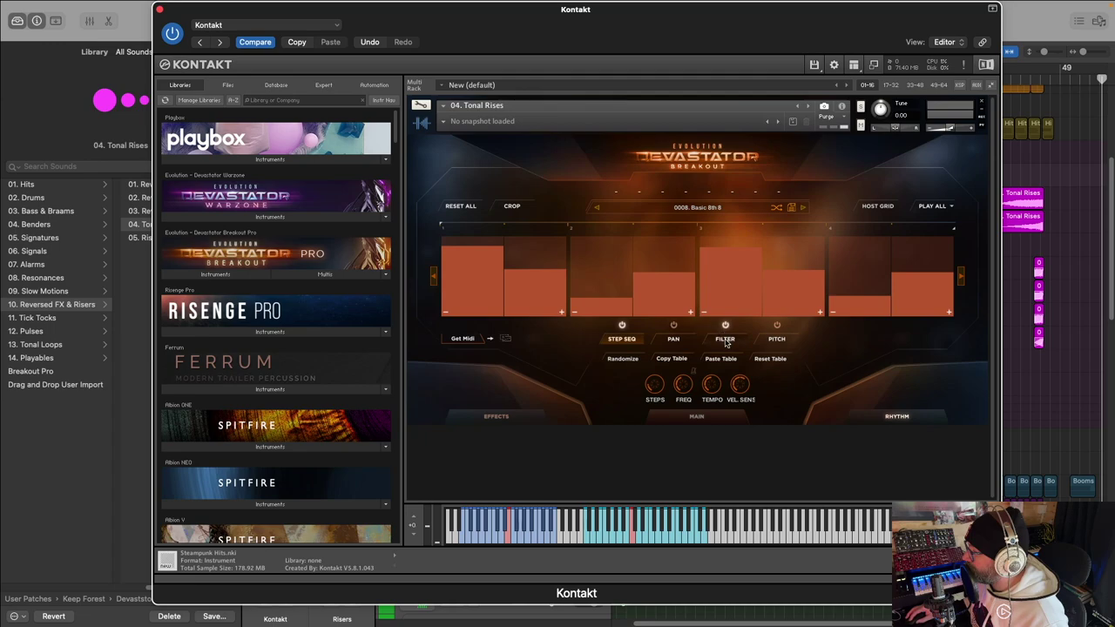
Step: Draw varying levels across all eight steps of the Filter table, and open and close the Rhythm Menu without loading another rhythm
click(724, 339)
mouse_move(484, 248)
mouse_down()
mouse_move(512, 265)
mouse_move(655, 309)
mouse_up()
drag(743, 266, 949, 287)
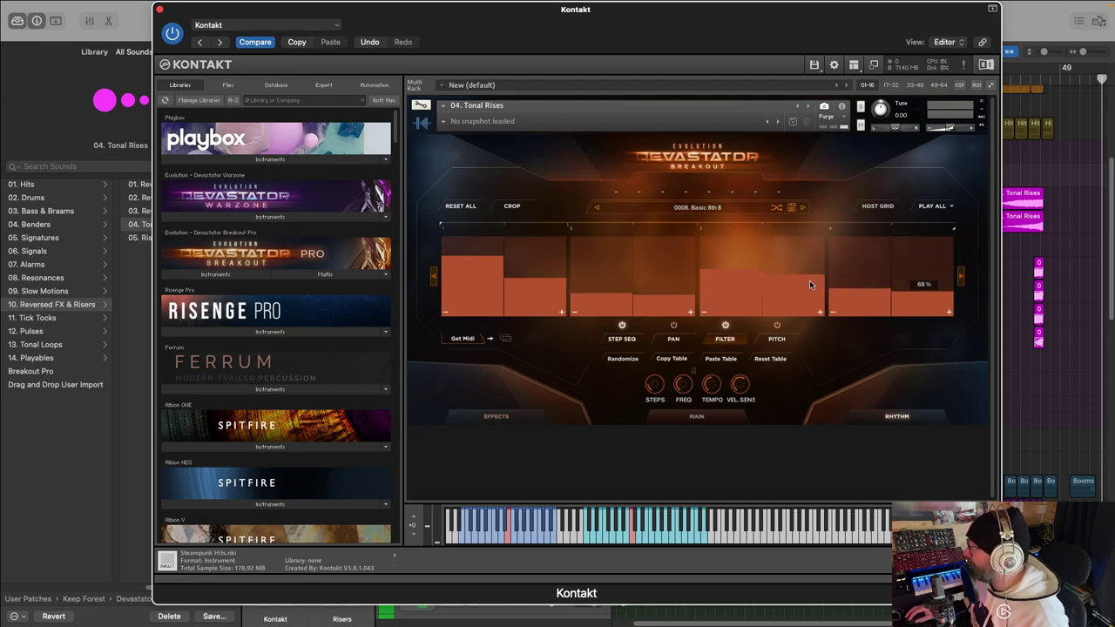
click(704, 211)
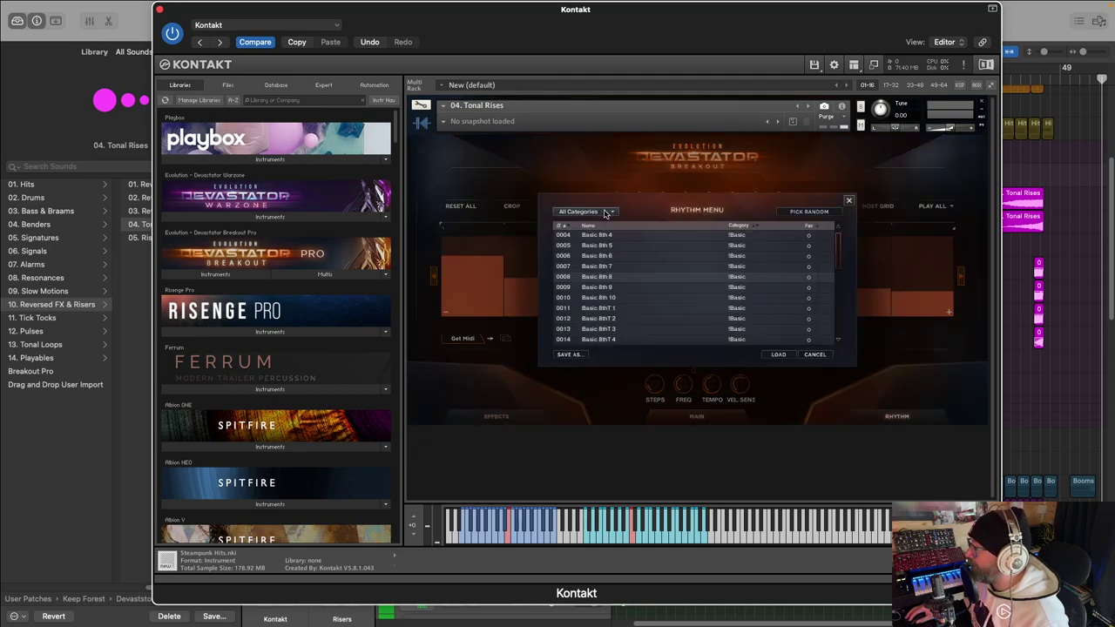
click(848, 201)
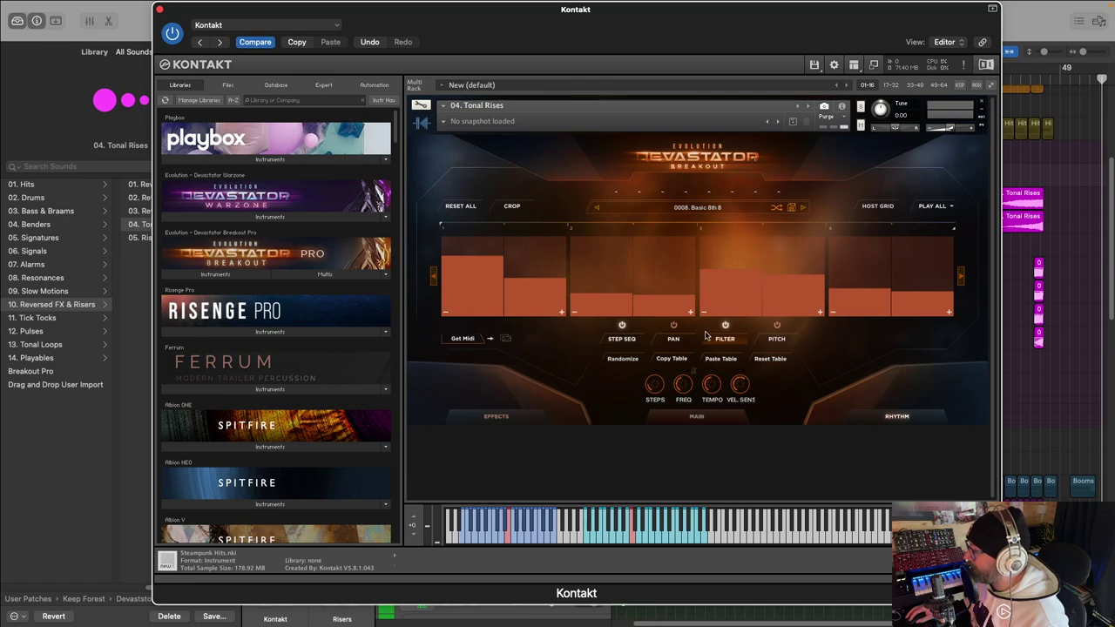
Step: Draw raised and lowered pitch offsets for steps two, three, four and six in the Pitch table
click(776, 339)
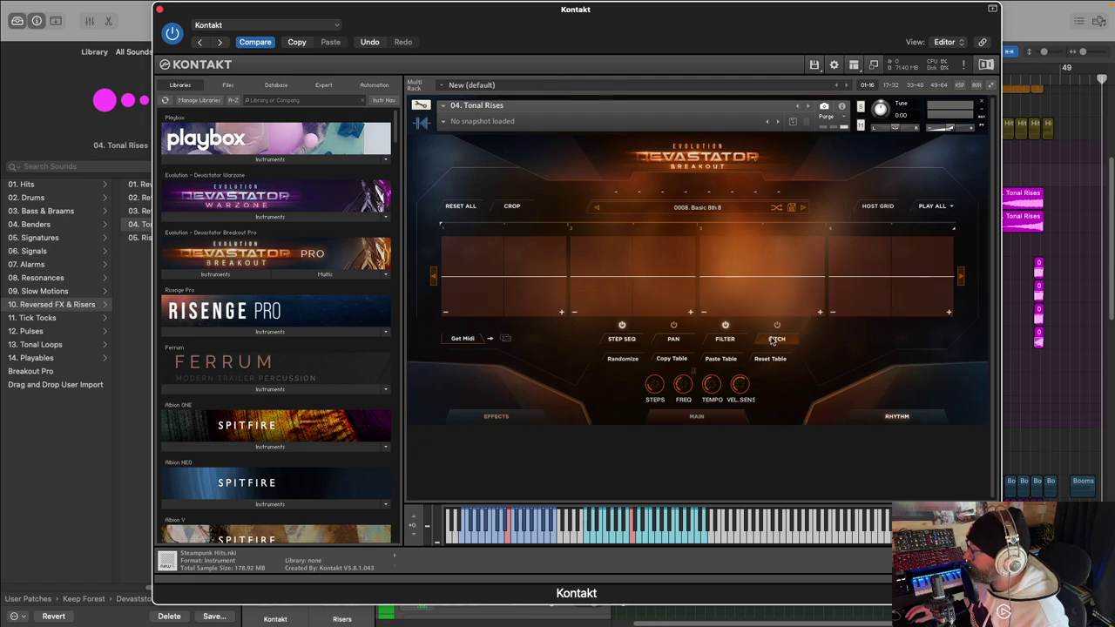
mouse_move(536, 275)
mouse_down()
mouse_move(638, 280)
mouse_move(611, 293)
mouse_move(662, 270)
mouse_up()
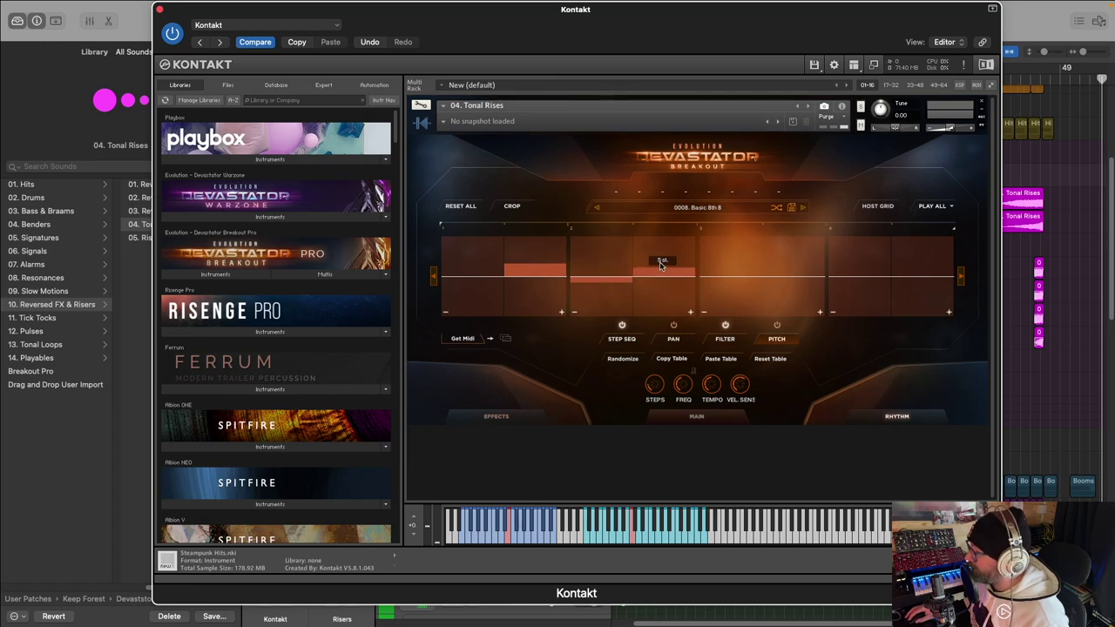
drag(792, 276, 792, 286)
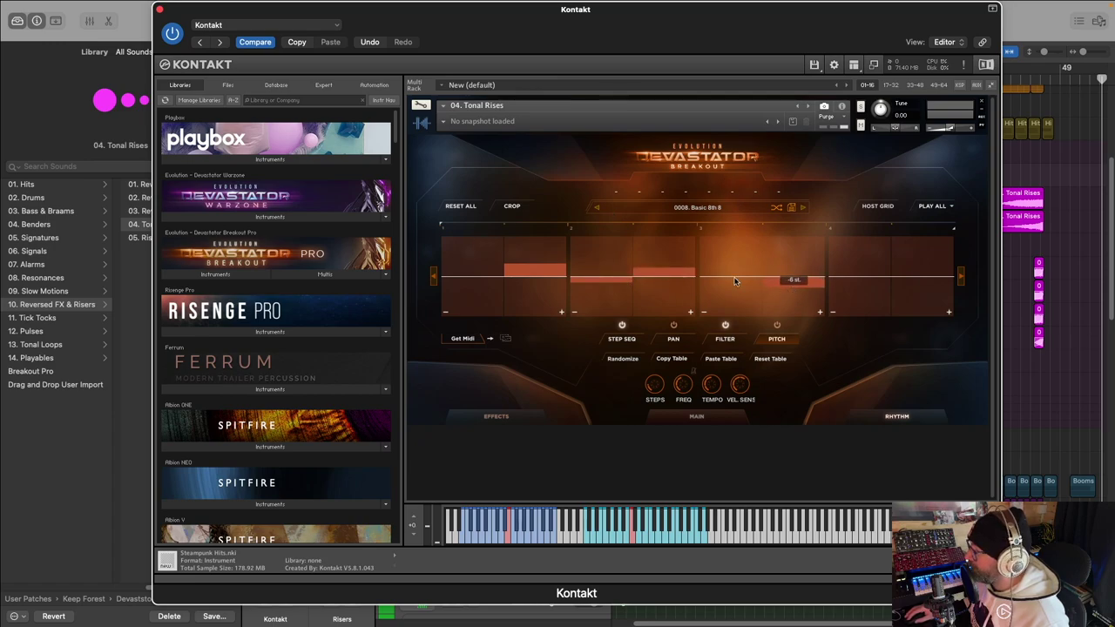
Step: Turn on the Pan table and pan steps one and five fully right, step three 100 L and step seven partly left
click(675, 340)
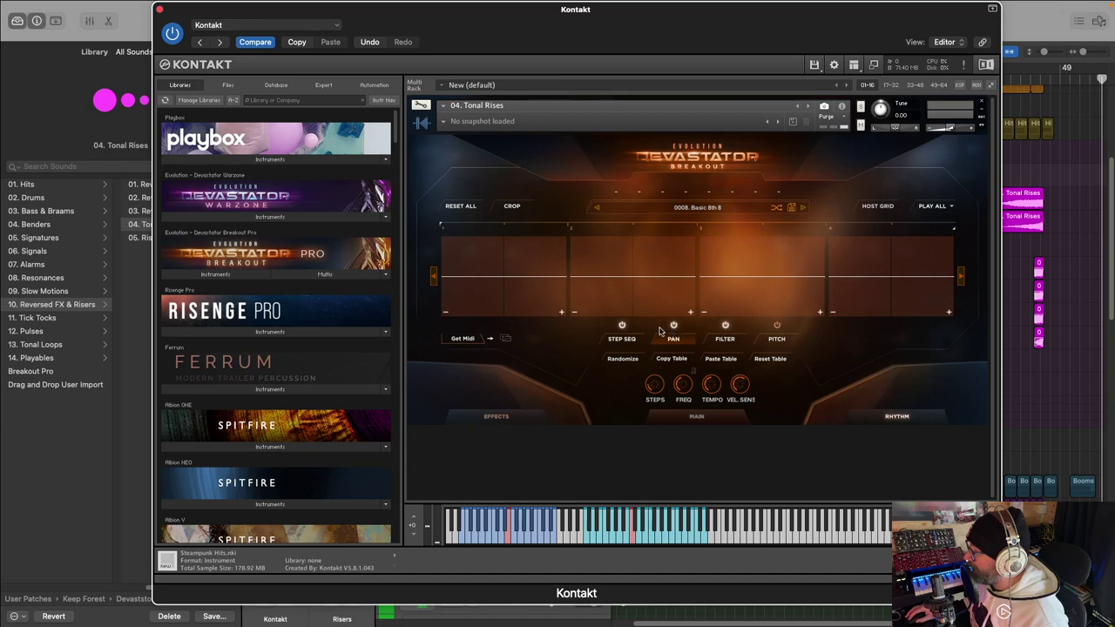
drag(498, 251, 487, 230)
drag(610, 283, 610, 316)
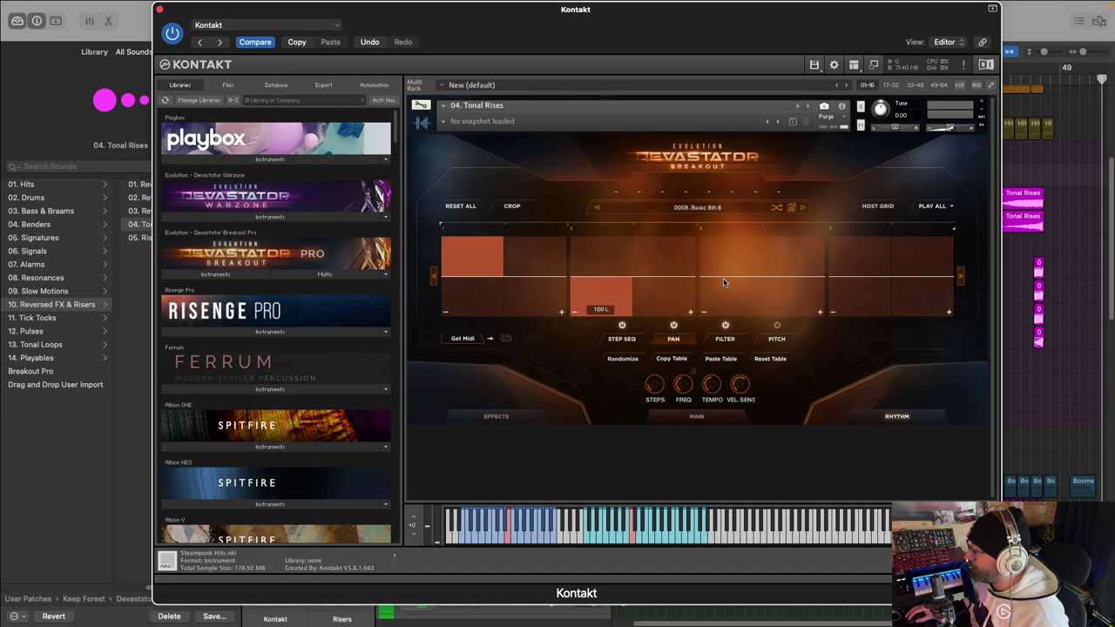
drag(723, 281, 727, 230)
click(858, 293)
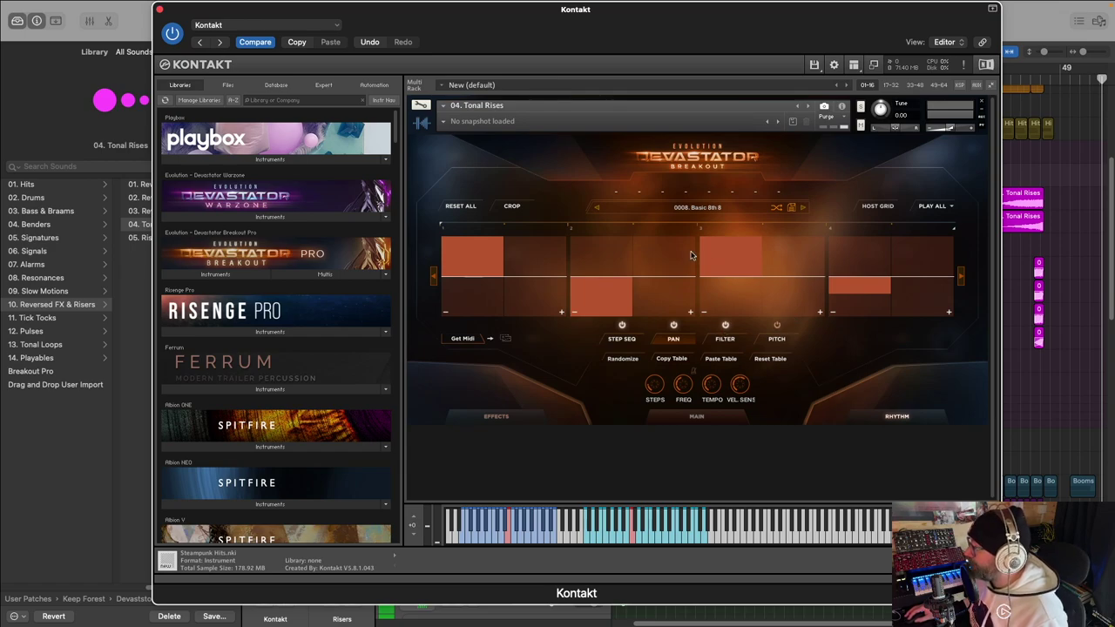
Step: Return to the step sequencer table and load Trailer Drums 05 from the Trailer Drums rhythm category
click(622, 339)
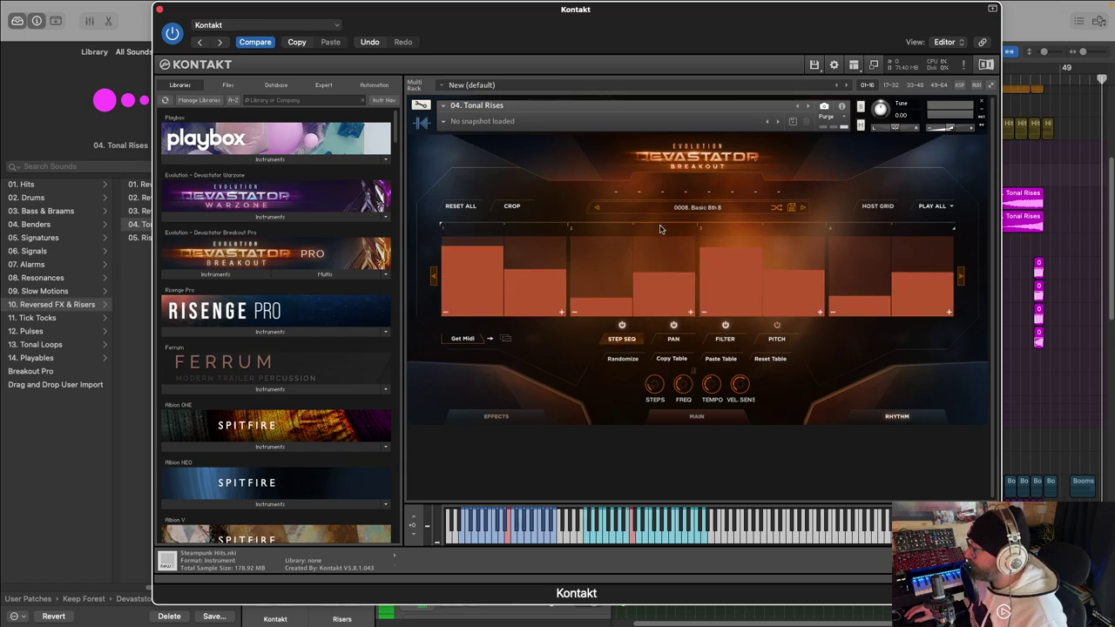
click(693, 210)
click(585, 211)
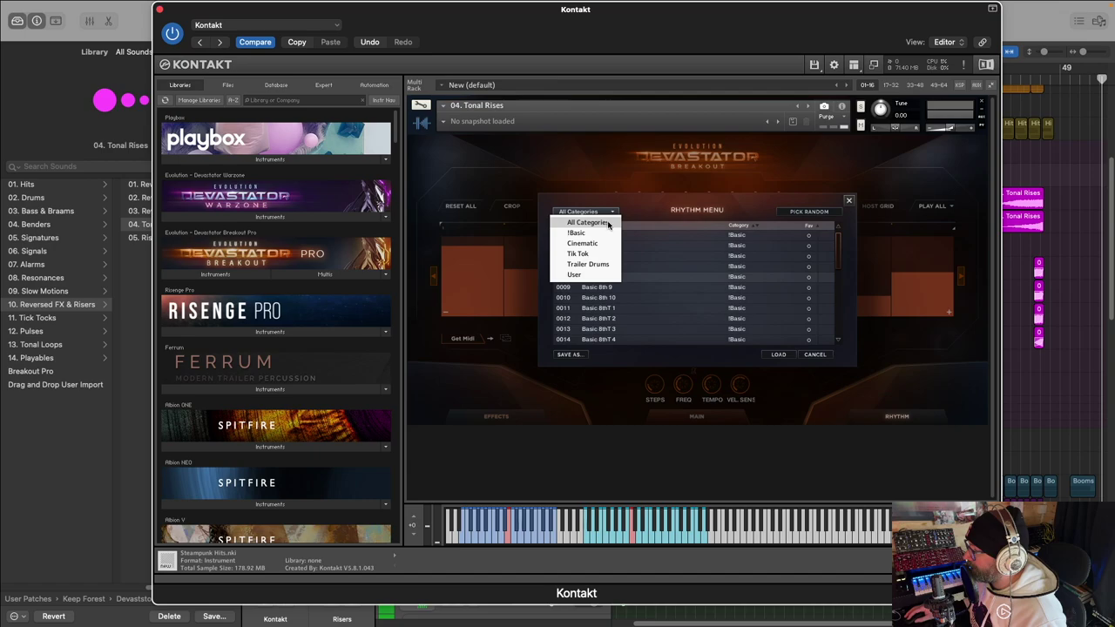
click(588, 264)
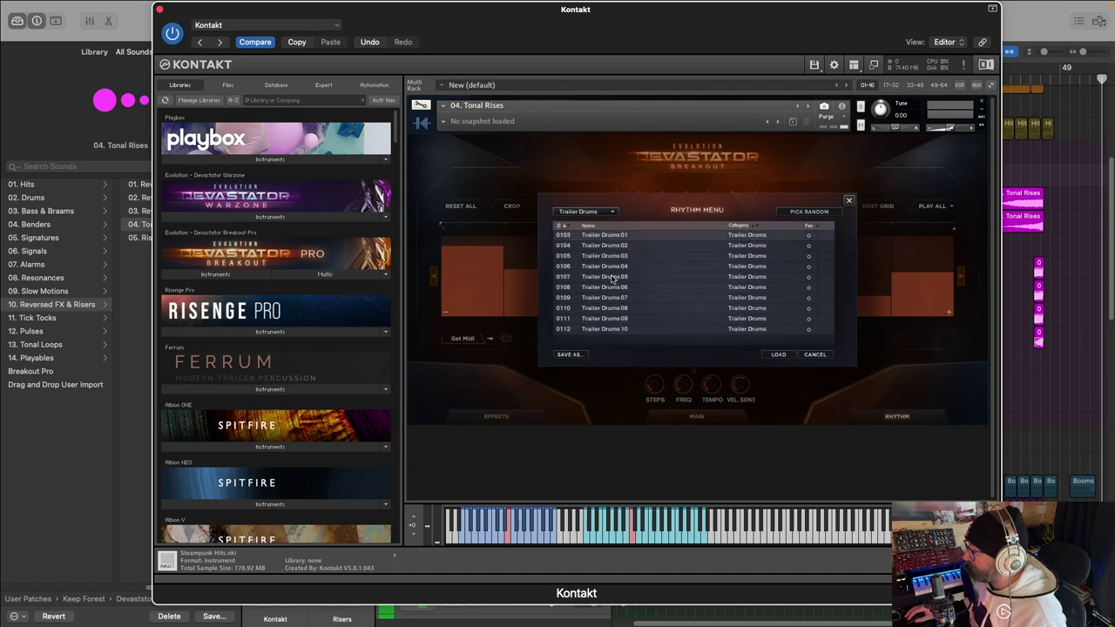
double_click(623, 280)
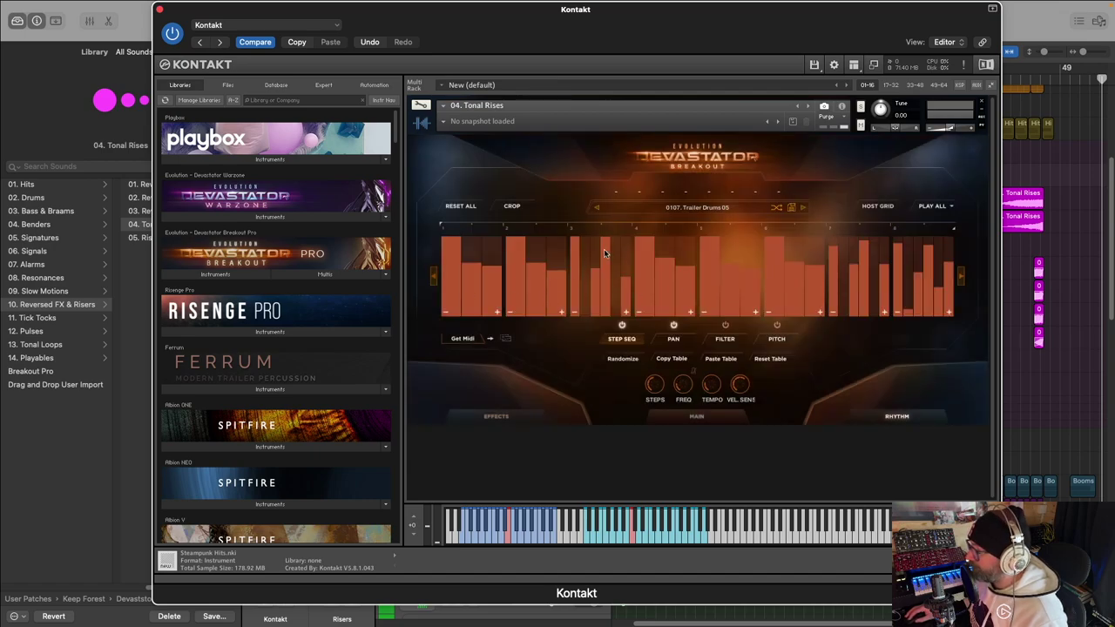
Step: Show the User category of the Rhythm Menu and try to pick a random rhythm from it
click(667, 207)
click(584, 212)
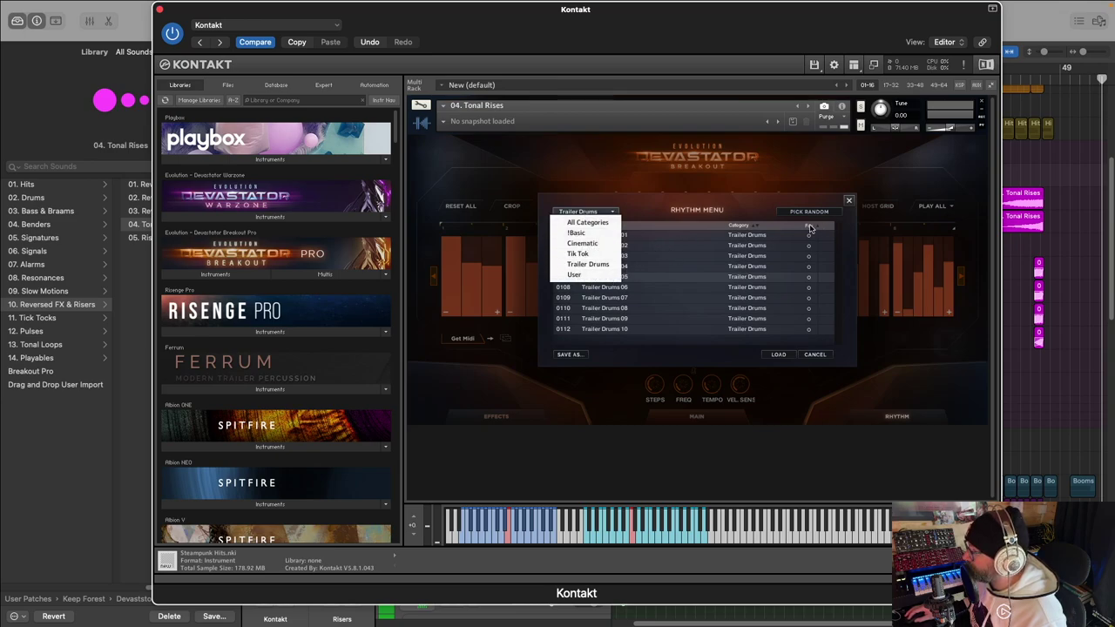
click(582, 276)
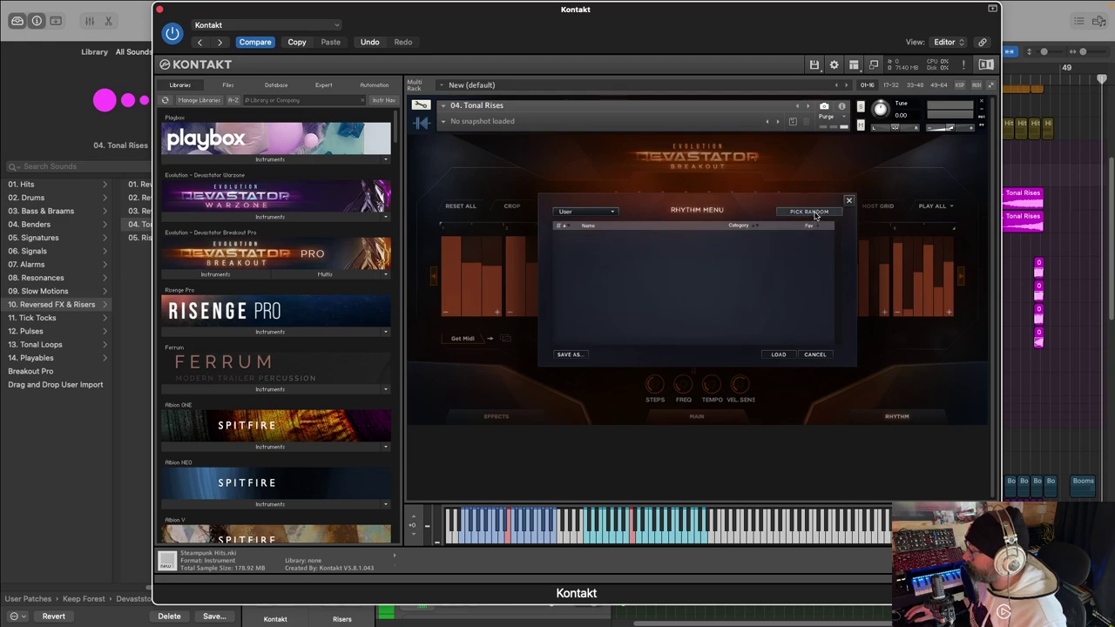
click(808, 213)
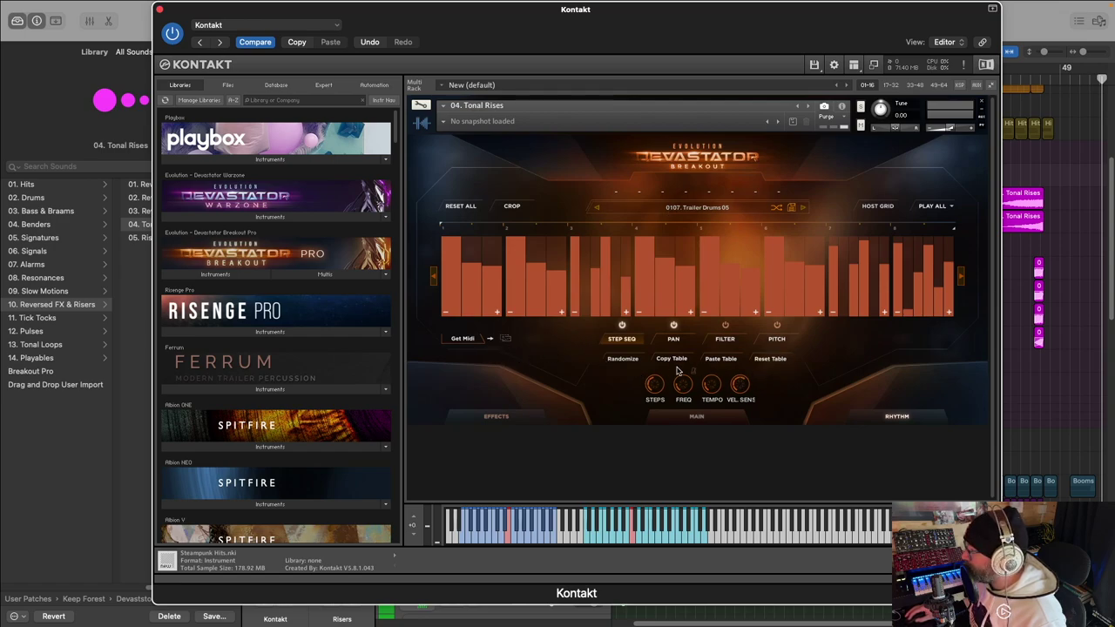
Step: Adjust the subdivisions of beat one to two and beat two to three, and redraw beat one's levels
click(446, 312)
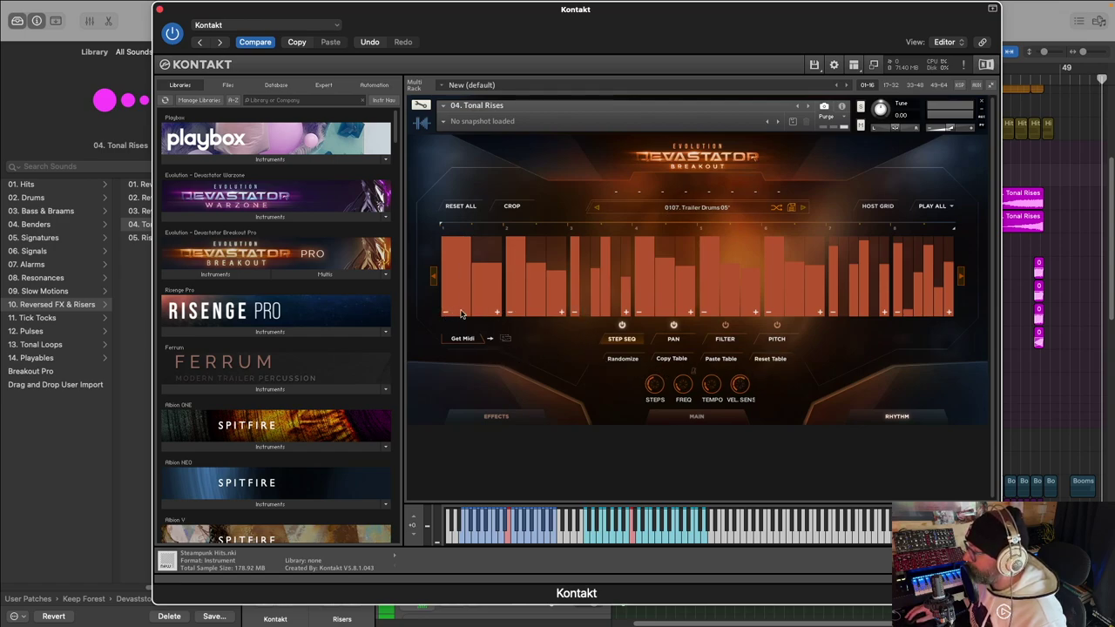
click(446, 312)
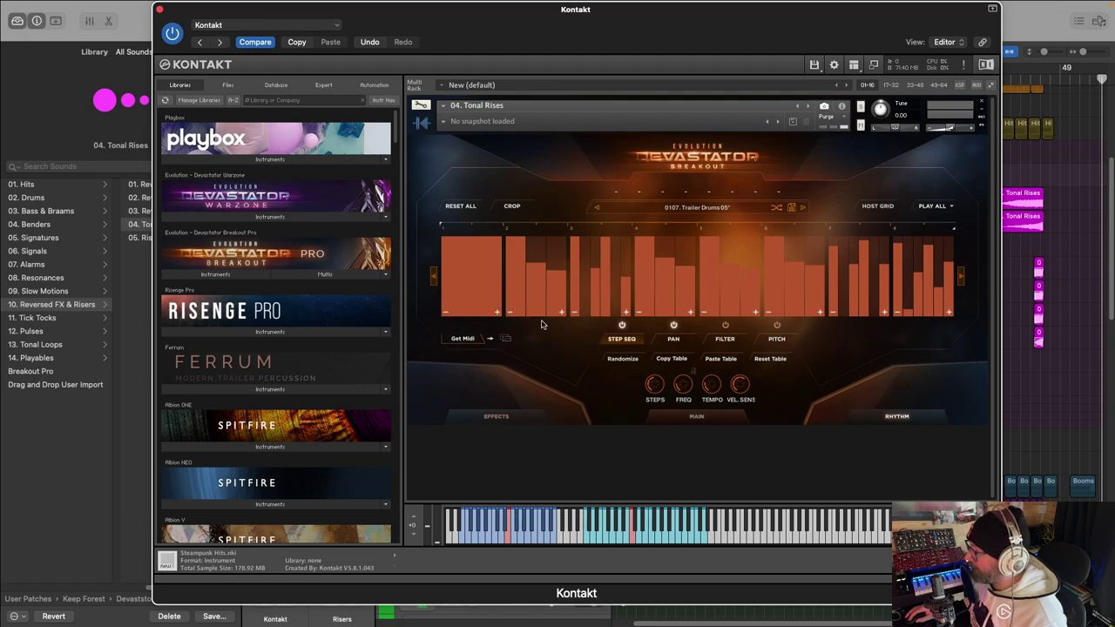
drag(489, 319, 501, 319)
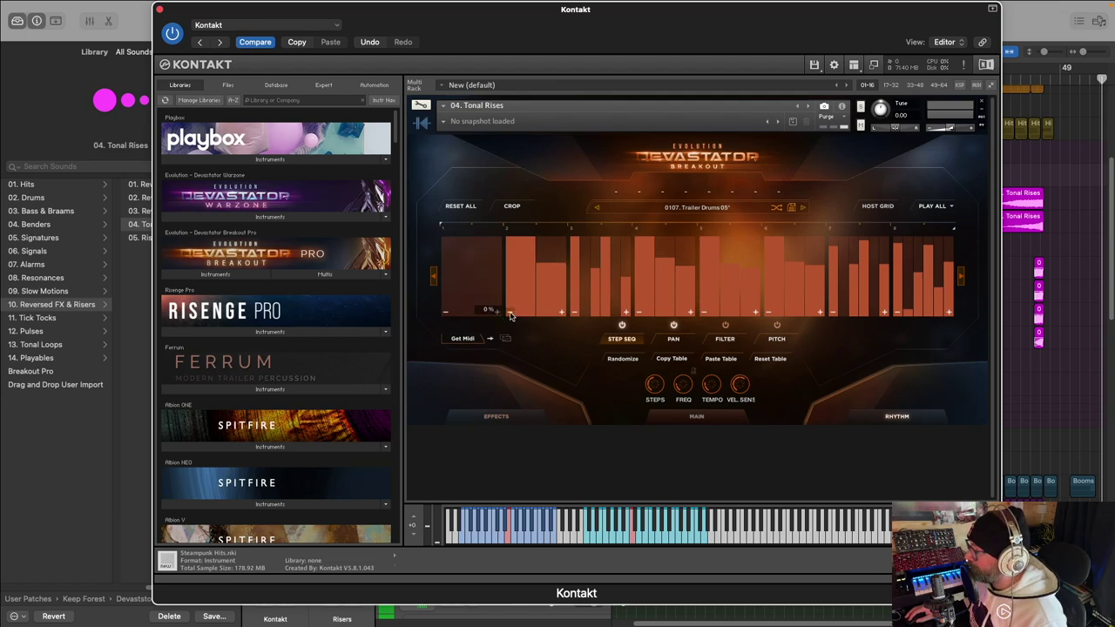
click(510, 313)
click(496, 312)
drag(464, 292, 483, 256)
click(560, 312)
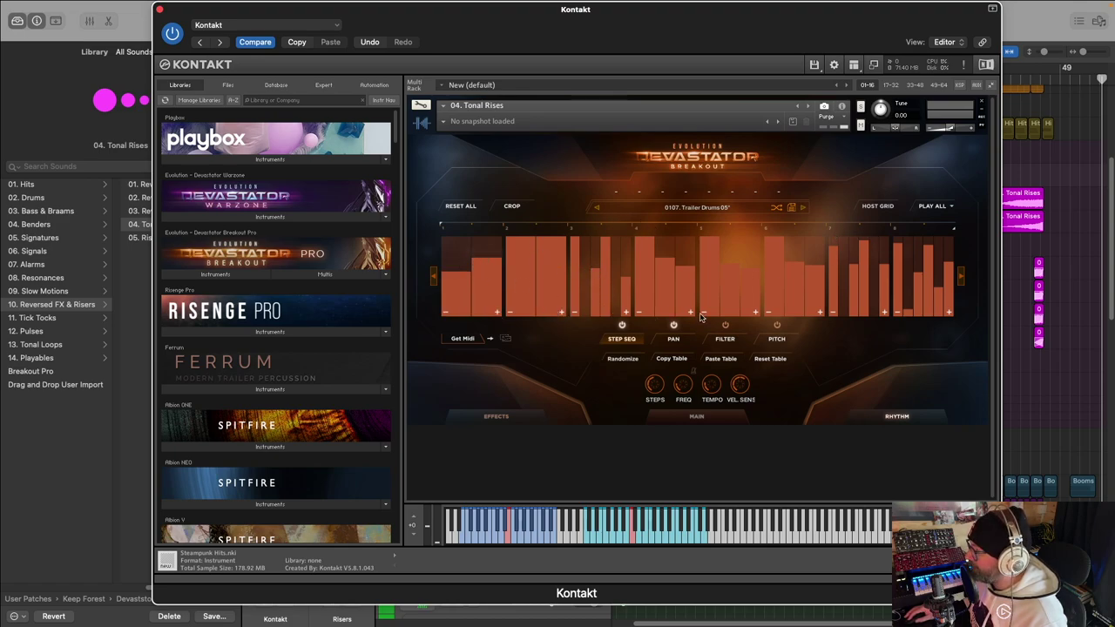
Step: Set the rhythm to 16 steps and split the ninth step into many fine subdivisions
drag(654, 384, 818, 275)
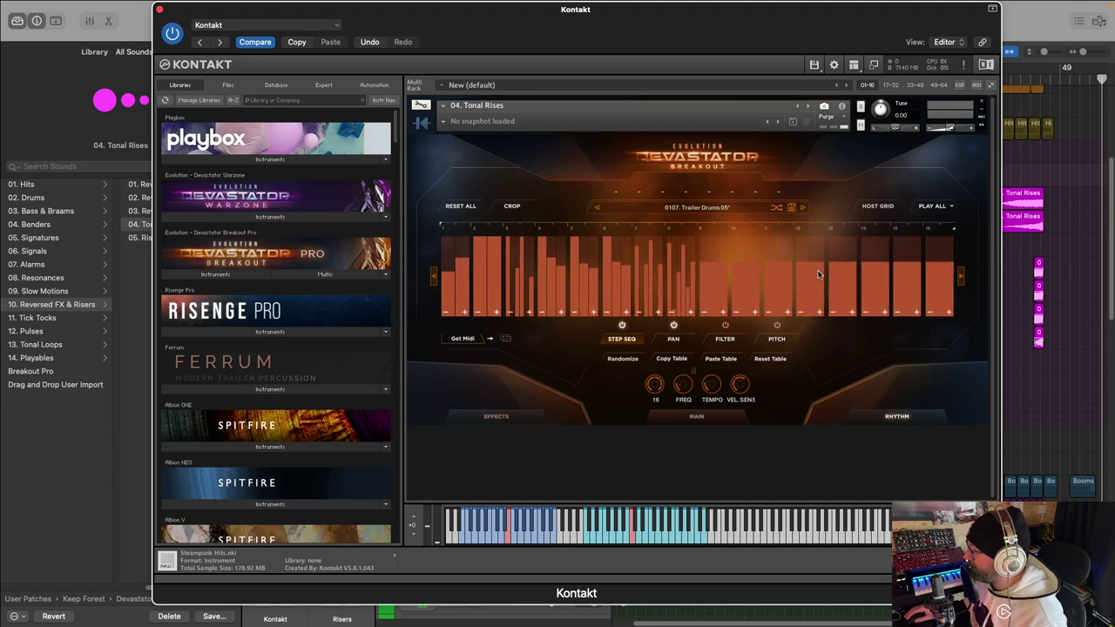
click(724, 316)
click(724, 315)
click(724, 315)
click(724, 315)
click(725, 316)
click(725, 317)
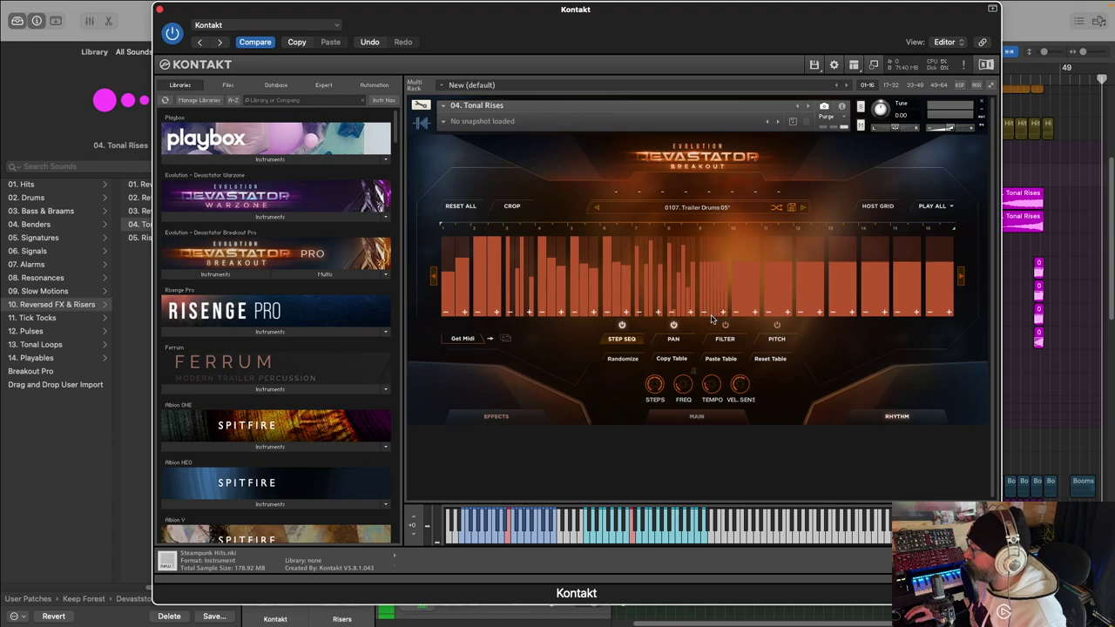
Step: Draw rising levels across the subdivided ninth and tenth steps of the sequencer
drag(706, 310, 730, 281)
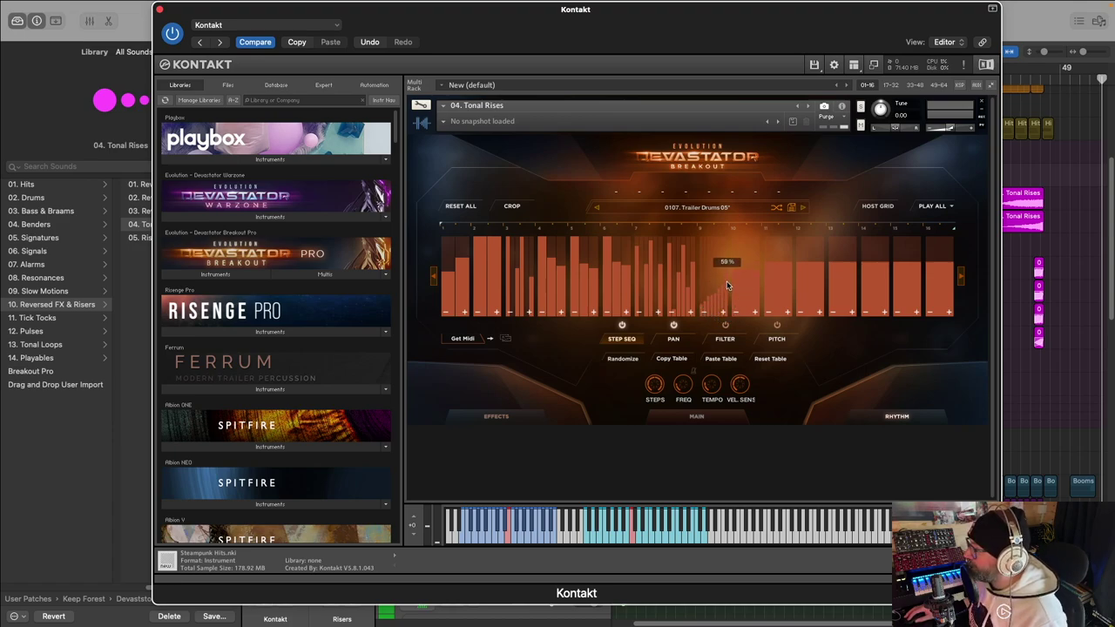
drag(708, 304, 749, 281)
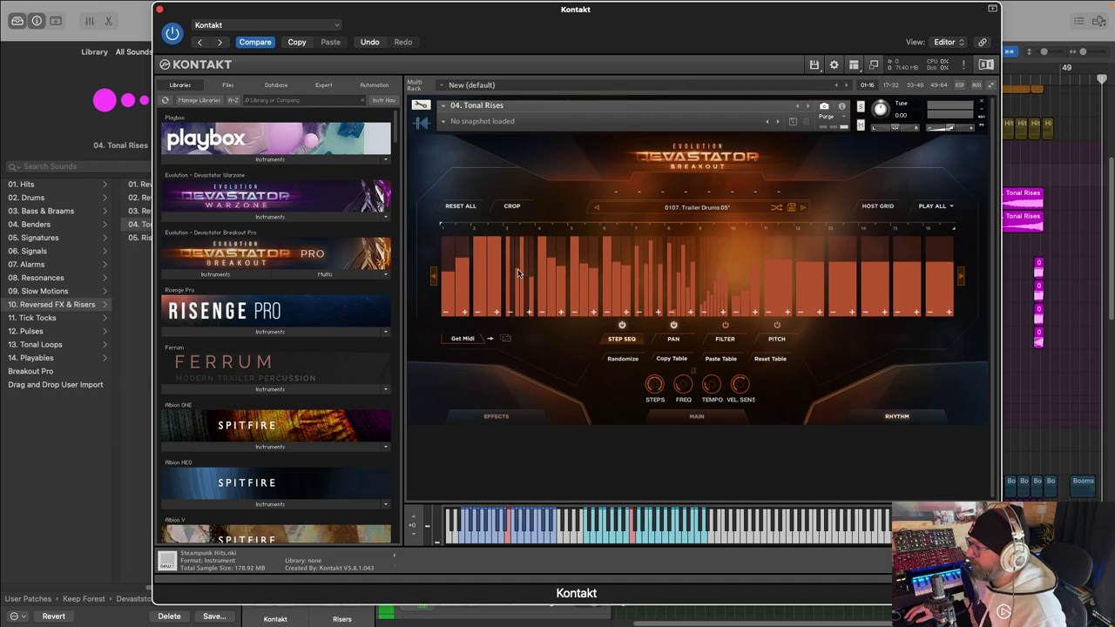
Step: Show the Main page of the Tonal Rises instrument, return to its Rhythm page, and close the instrument window
click(699, 417)
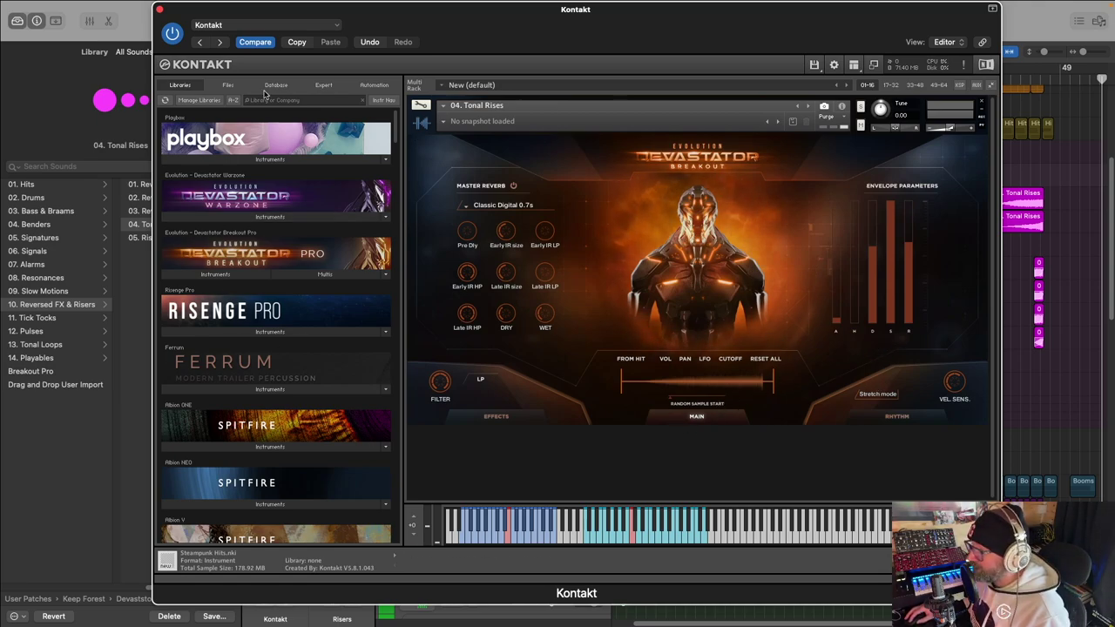
click(839, 414)
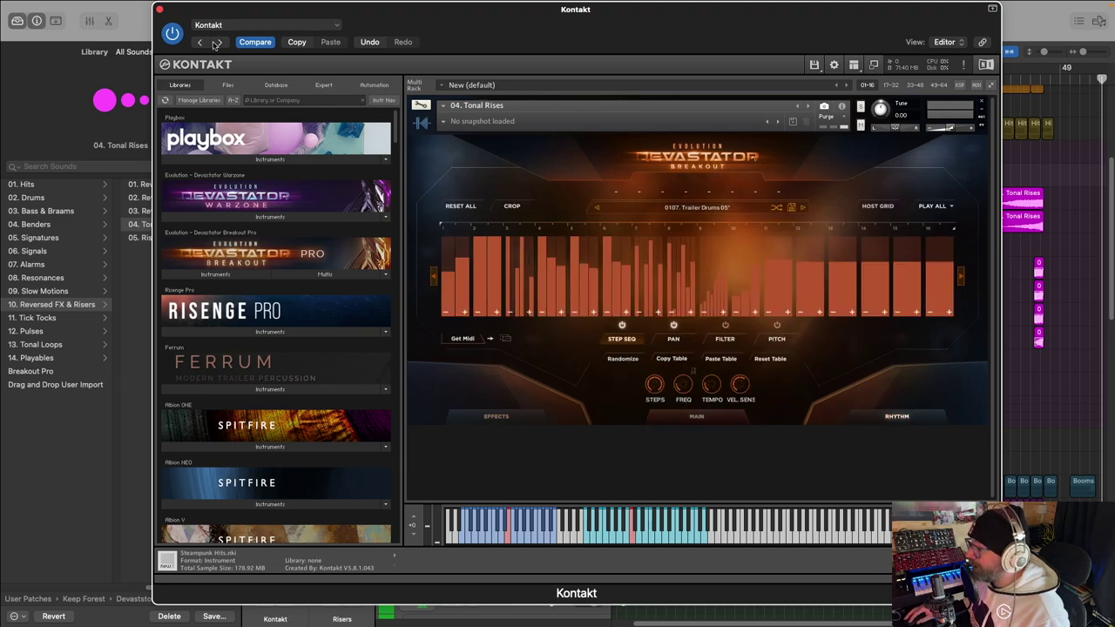
click(160, 10)
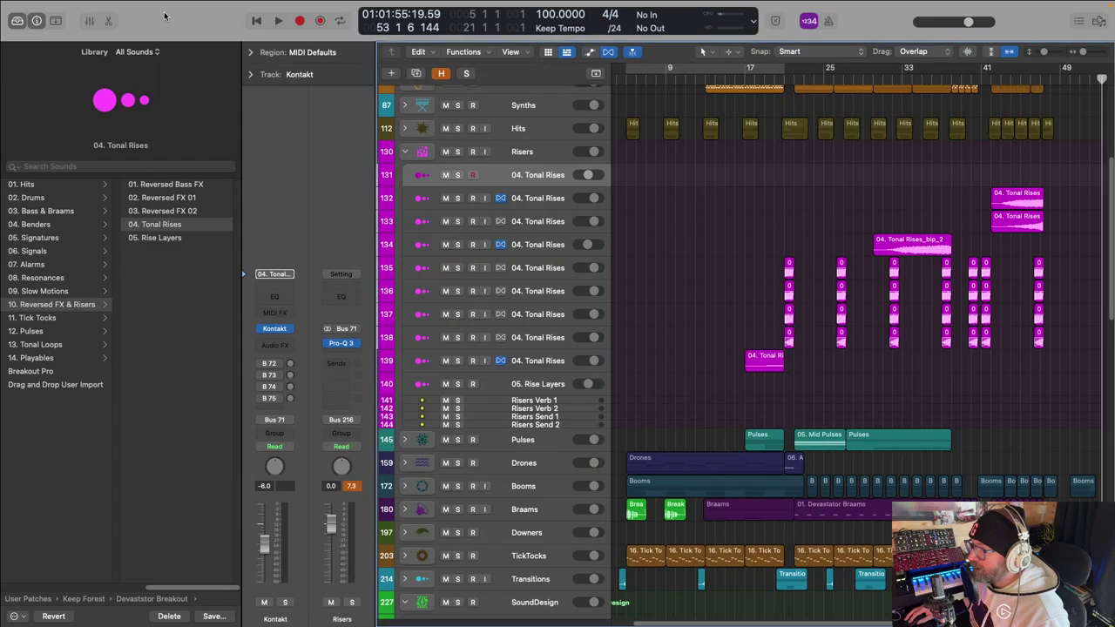
Step: Collapse all expanded track stacks, including Percussion and Risers, in the arrangement
scroll(618, 337, up, 5)
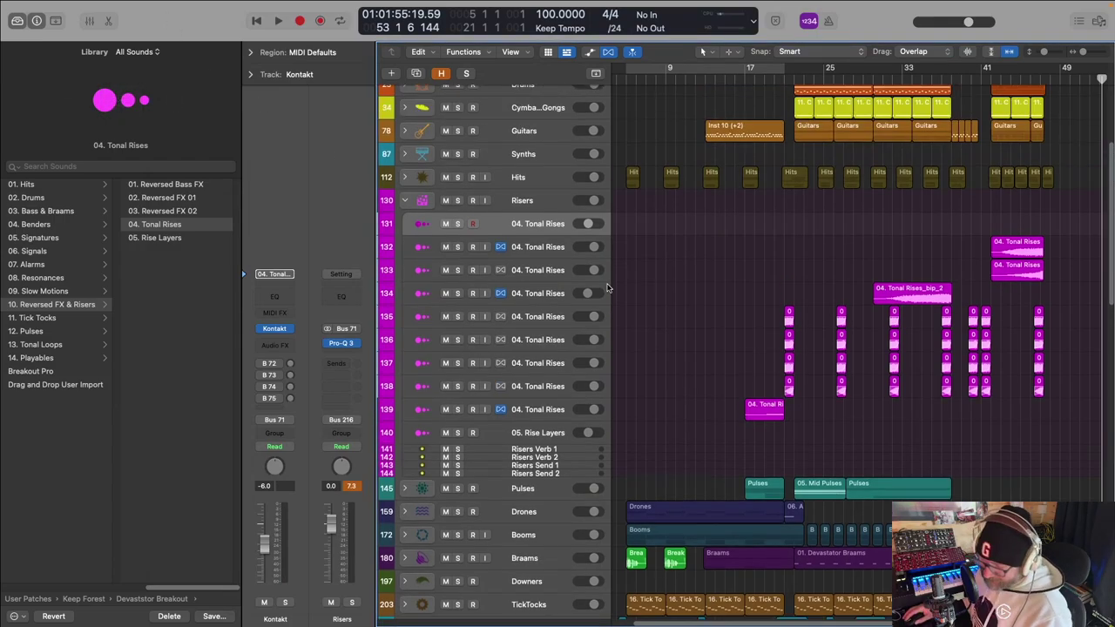
scroll(618, 337, up, 3)
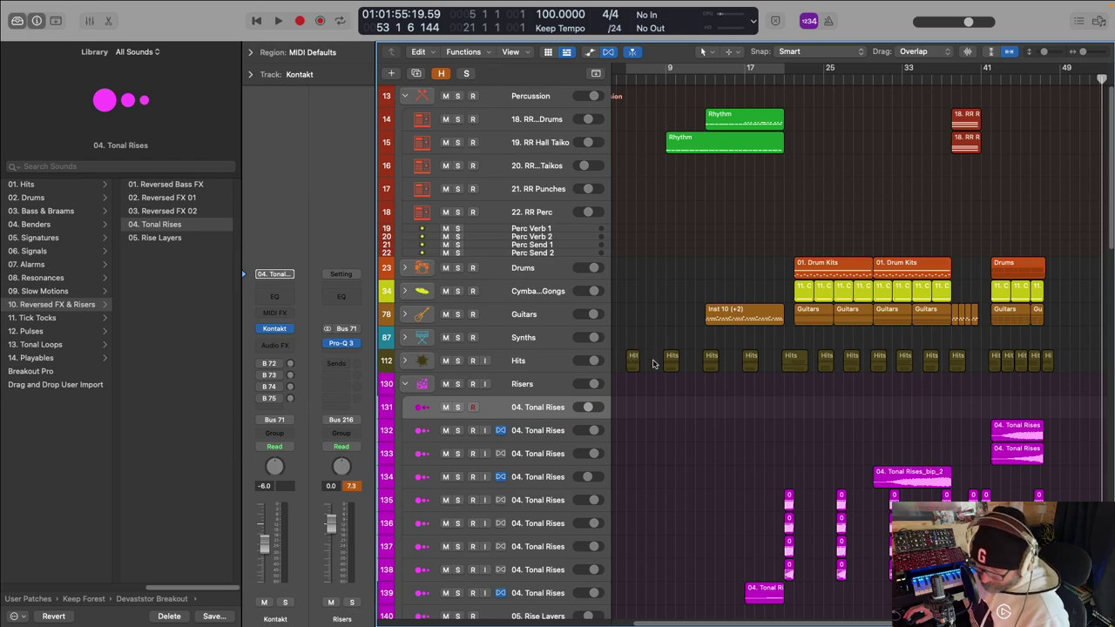
alt+click(404, 384)
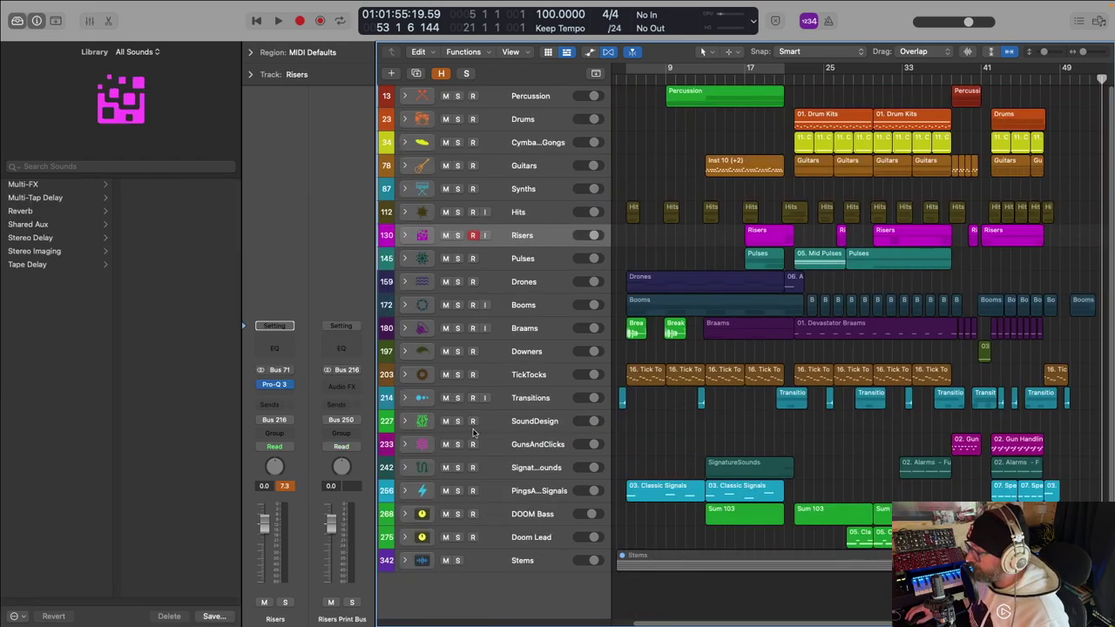
Step: Reveal the hidden tracks, review the full template track list from Woodwinds to Stems, and hide them again
click(442, 73)
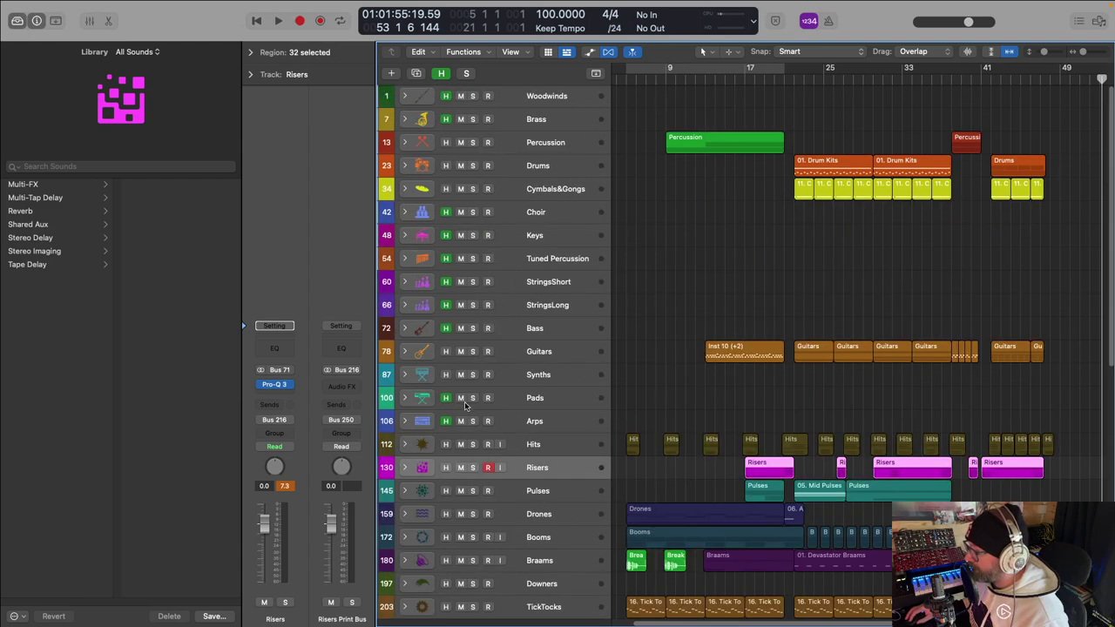
scroll(512, 394, down, 5)
scroll(512, 393, down, 8)
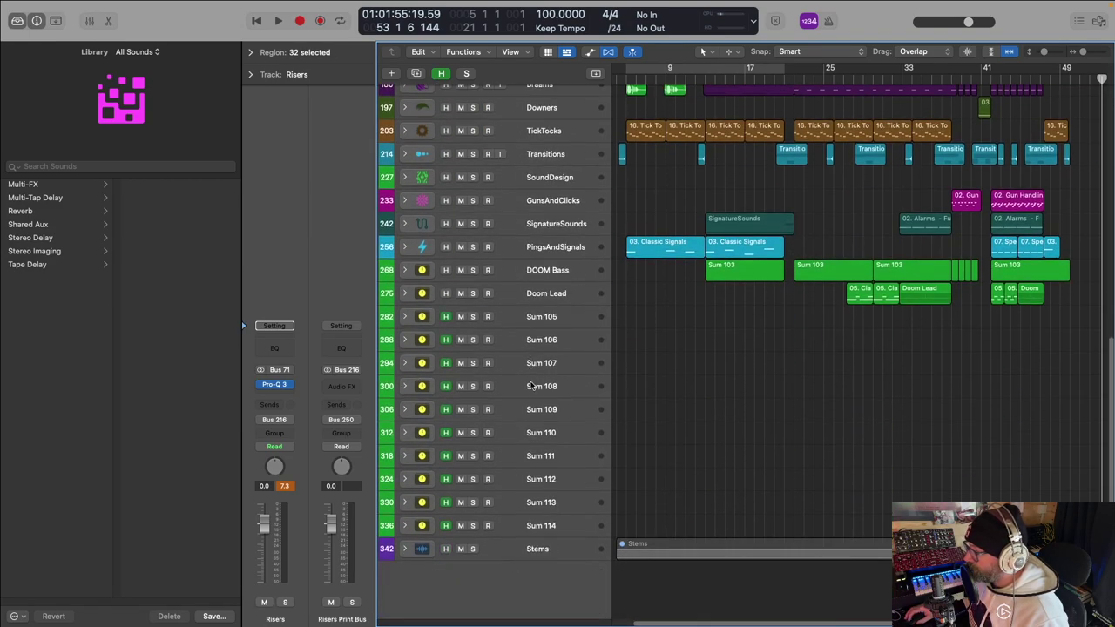
scroll(478, 331, up, 15)
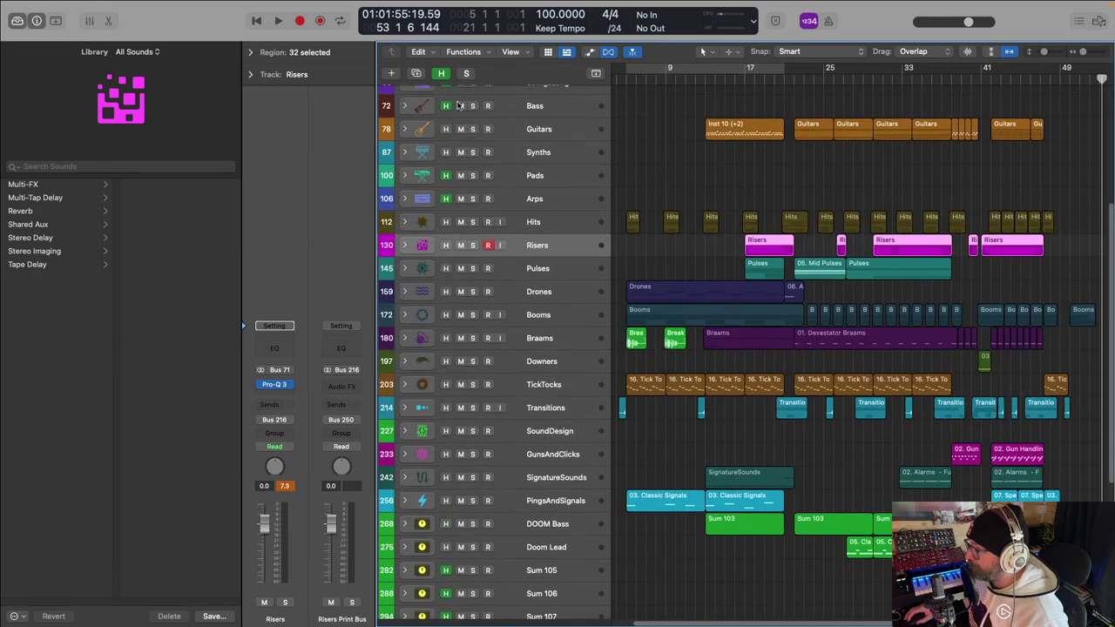
click(441, 74)
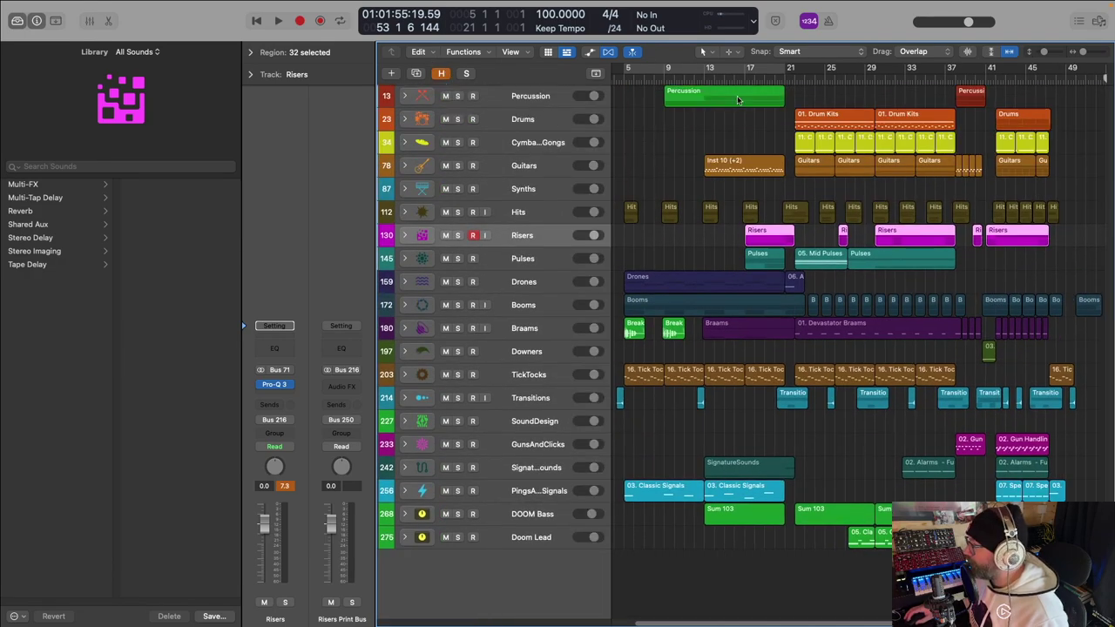
Step: Turn on the cycle range over bars 5 to 21, and move it to bars 22 to 40 and bars 42 to 47 in turn
click(686, 70)
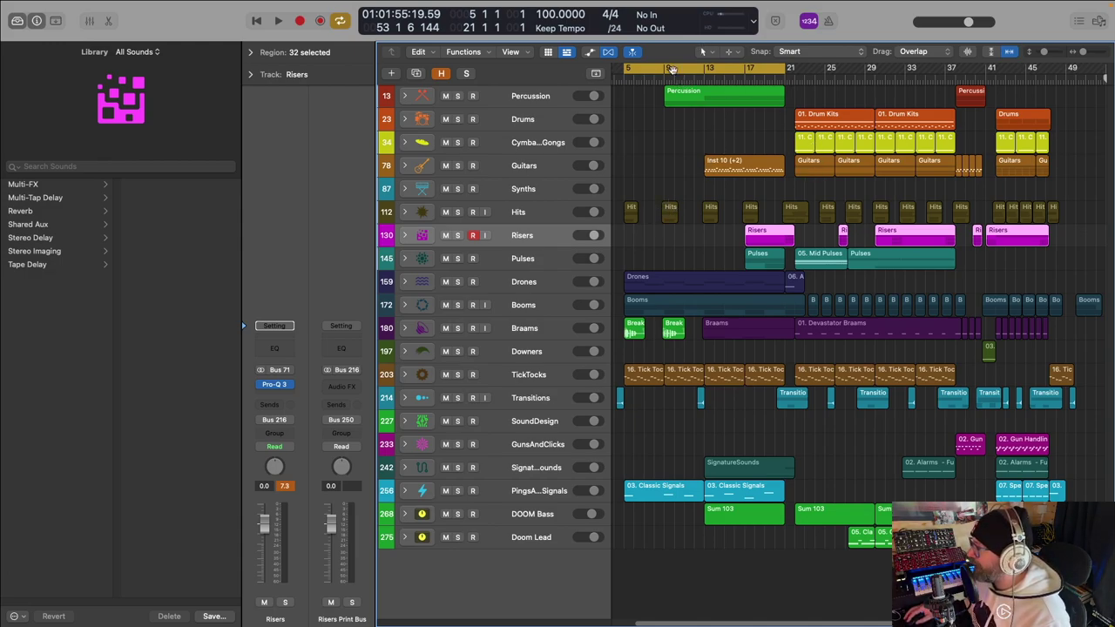
drag(689, 69, 871, 93)
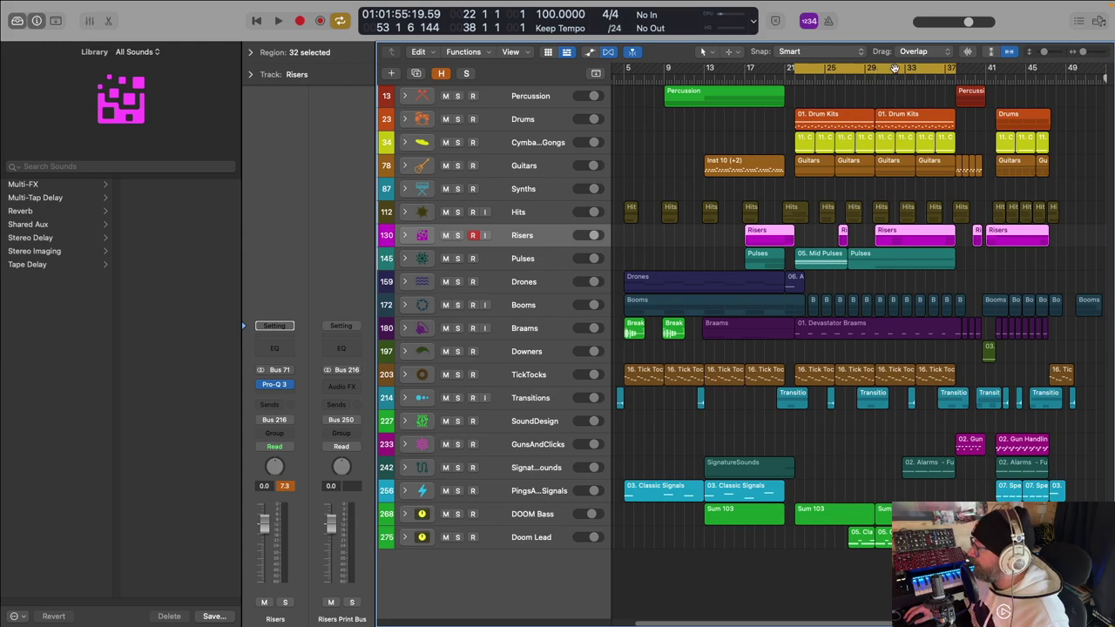
drag(956, 70, 982, 69)
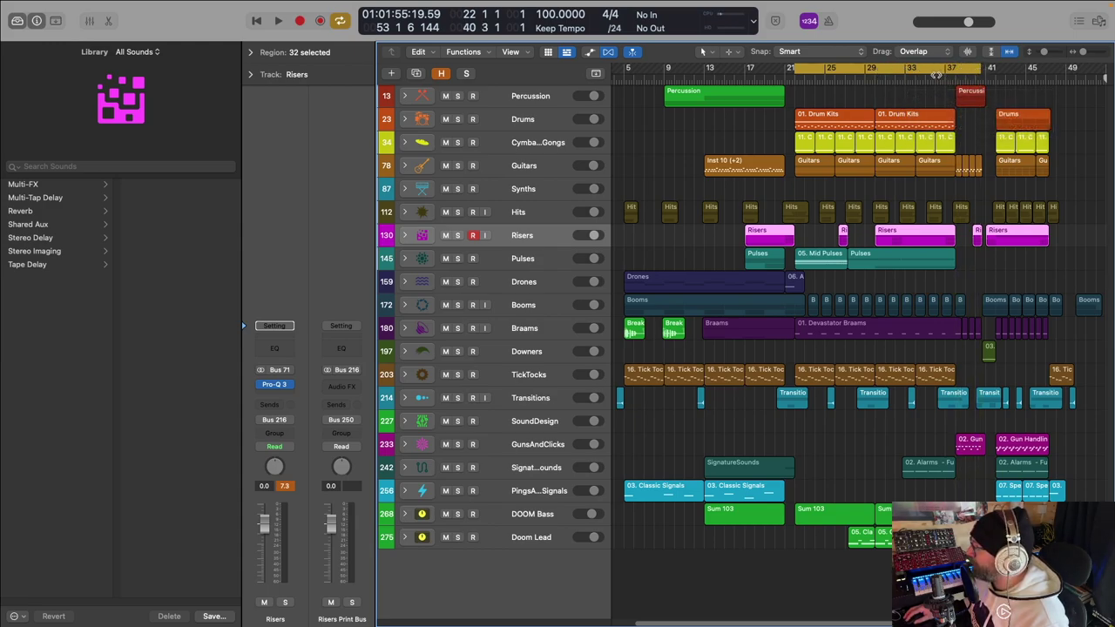
drag(989, 70, 1037, 68)
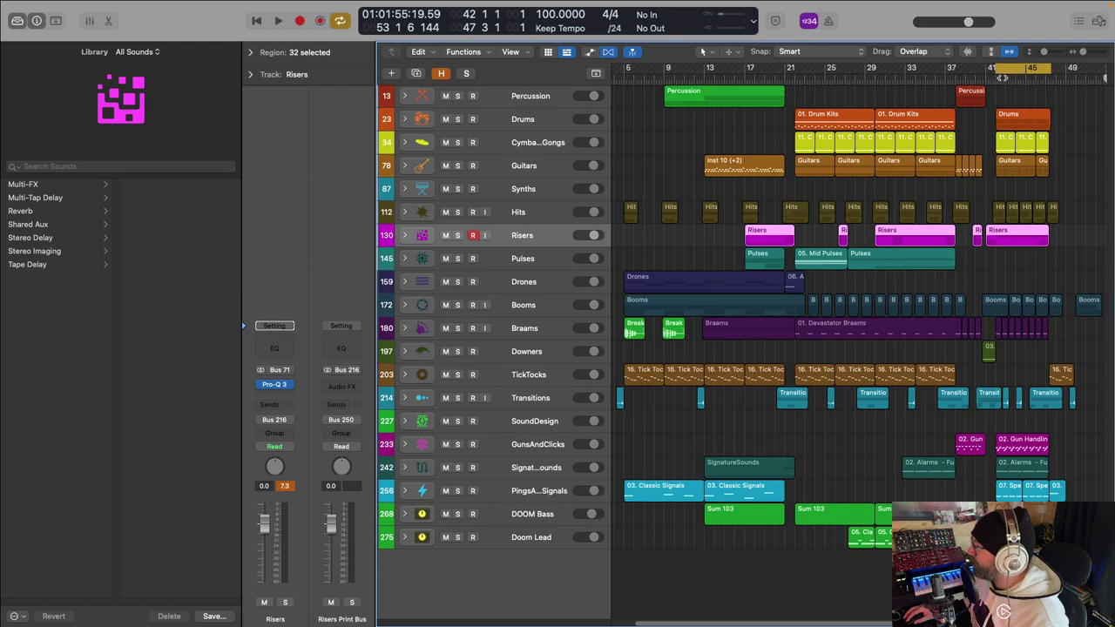
Step: Extend the cycle range to bar 48, and set it back over bars 5 to 21
mouse_move(1033, 70)
mouse_down()
mouse_move(679, 68)
mouse_move(1063, 78)
mouse_move(1050, 77)
mouse_up()
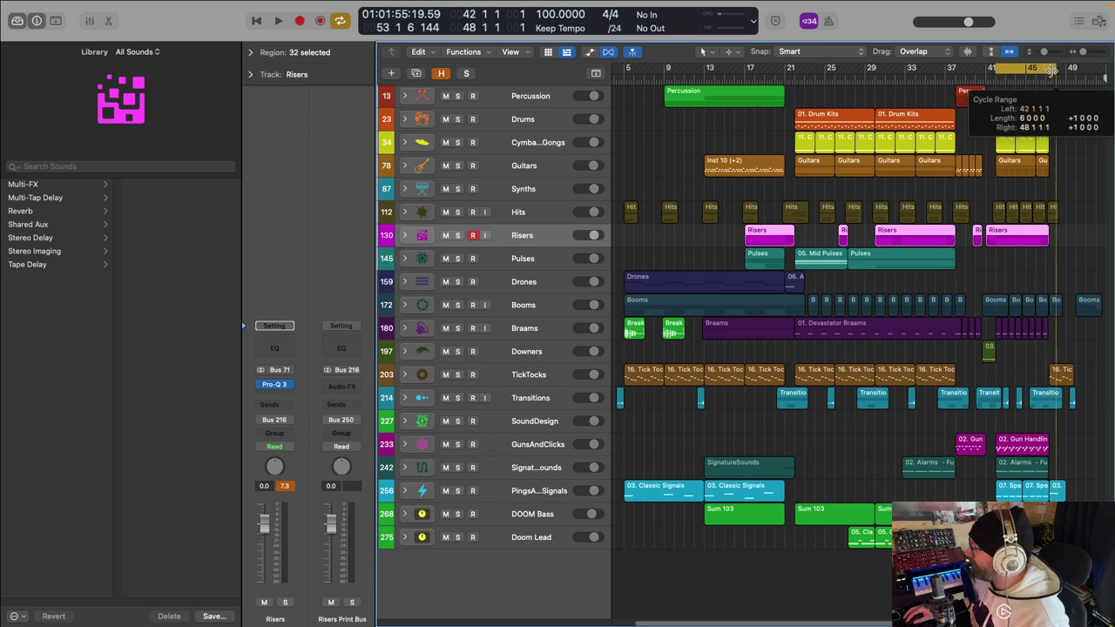
drag(1028, 69, 655, 89)
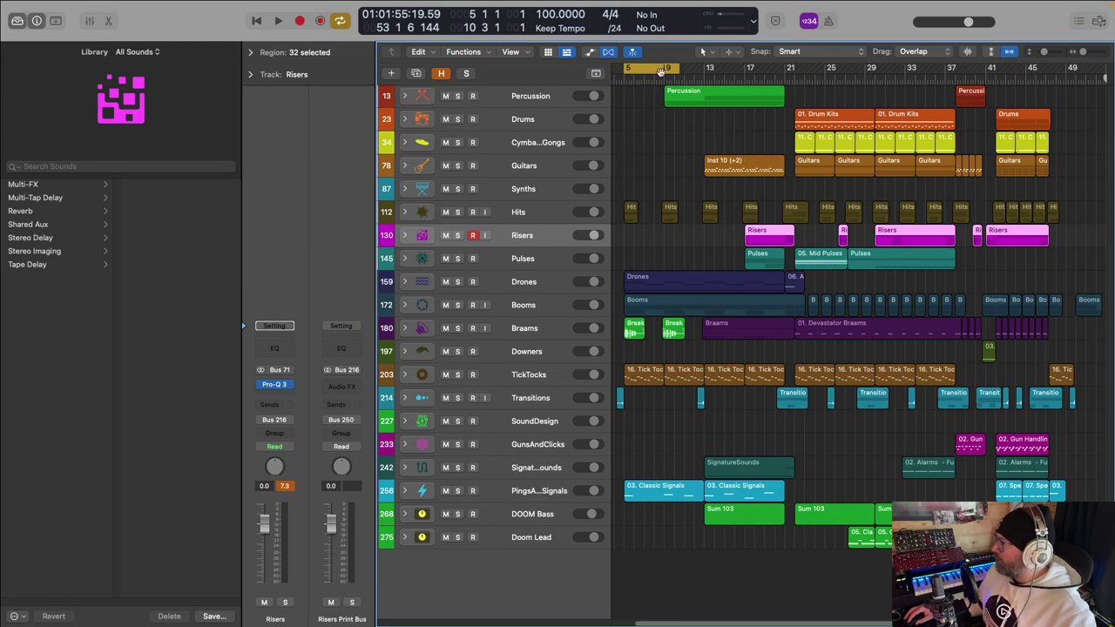
drag(681, 70, 781, 81)
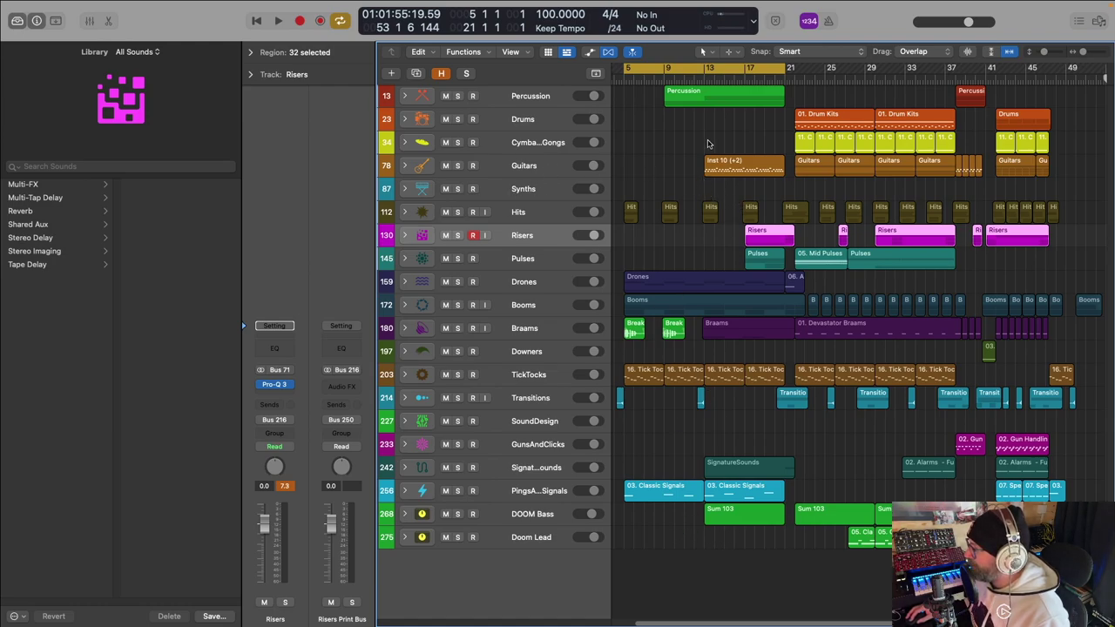
Step: Solo the Guitars and DOOM Bass stacks, set the cycle range to bars 13 to 21, and start playback
click(457, 166)
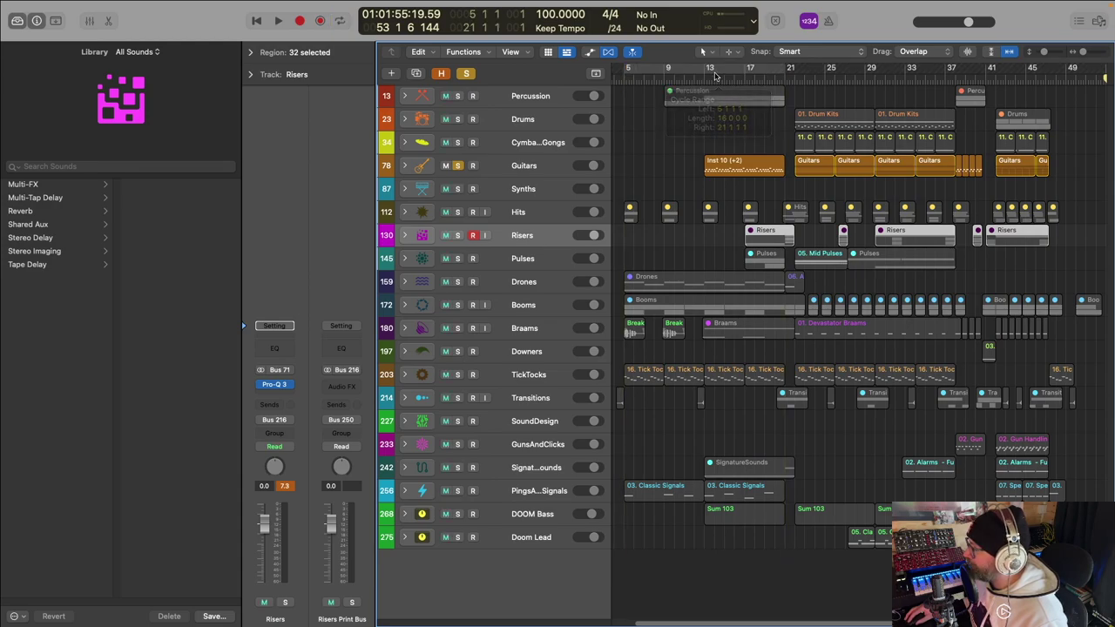
drag(708, 69, 784, 70)
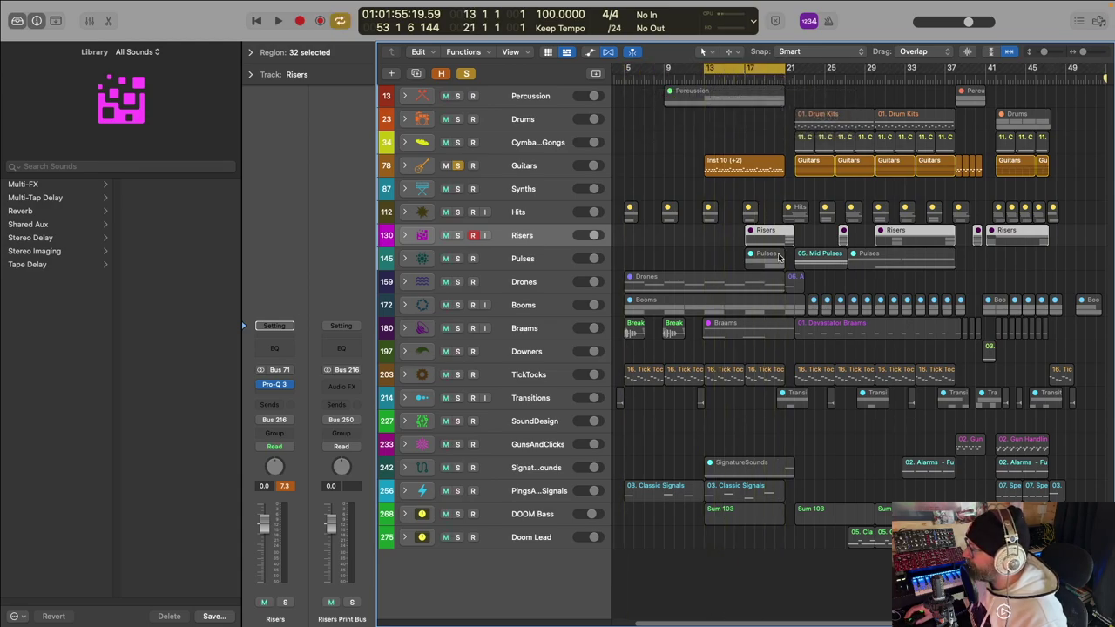
click(458, 514)
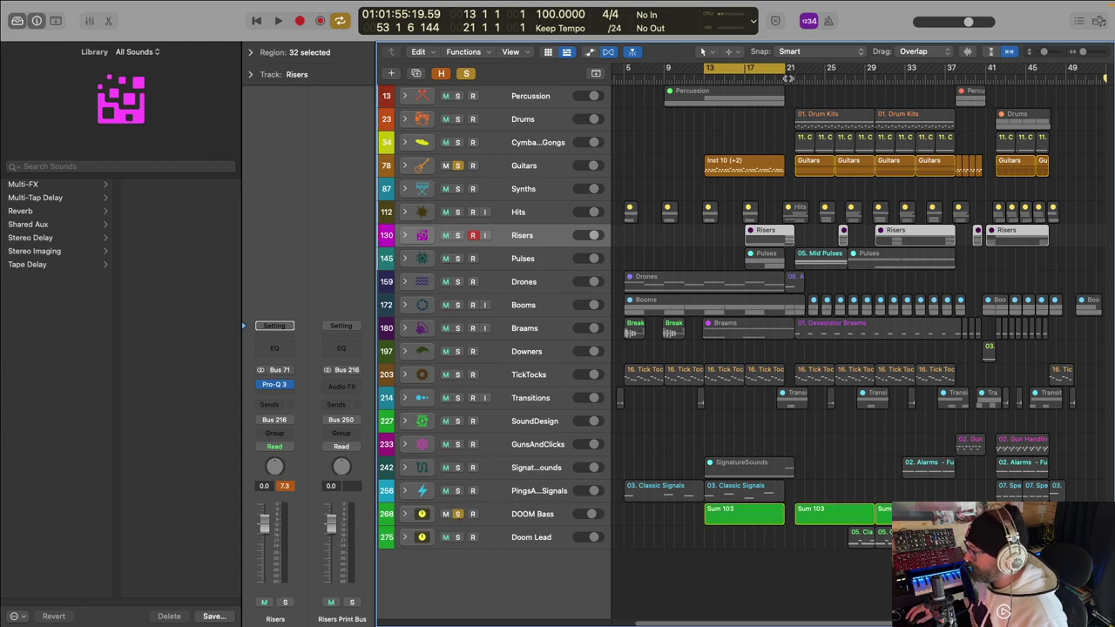
key(space)
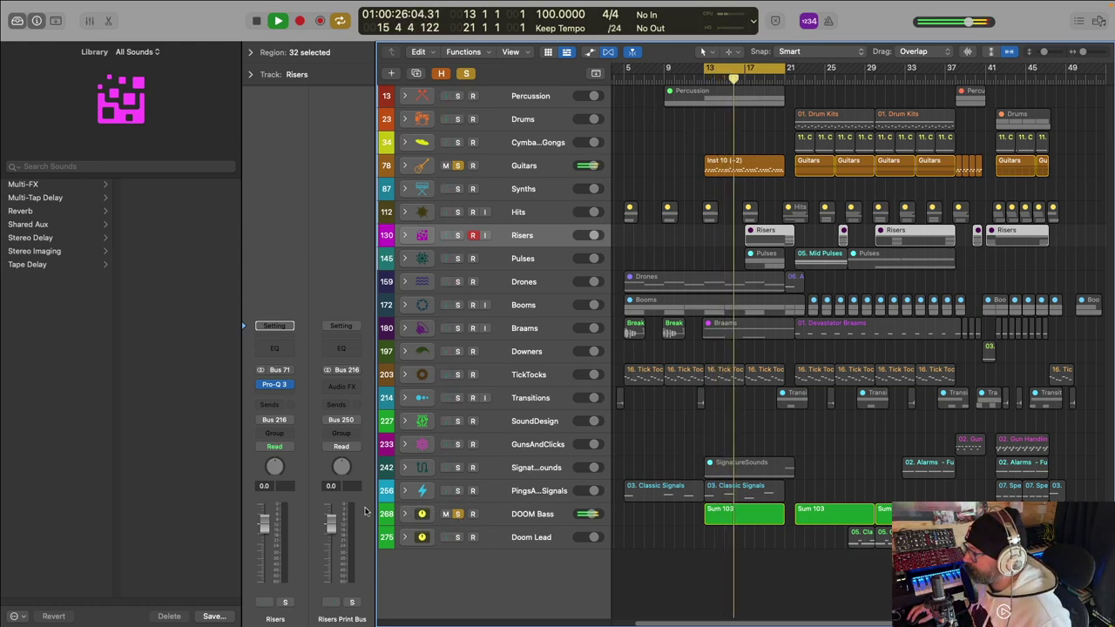
Step: Expand the DOOM Bass stack, examine the Runciter cutoff automation in its Sum 103 region at bar 13, and stop playback
click(404, 514)
click(730, 514)
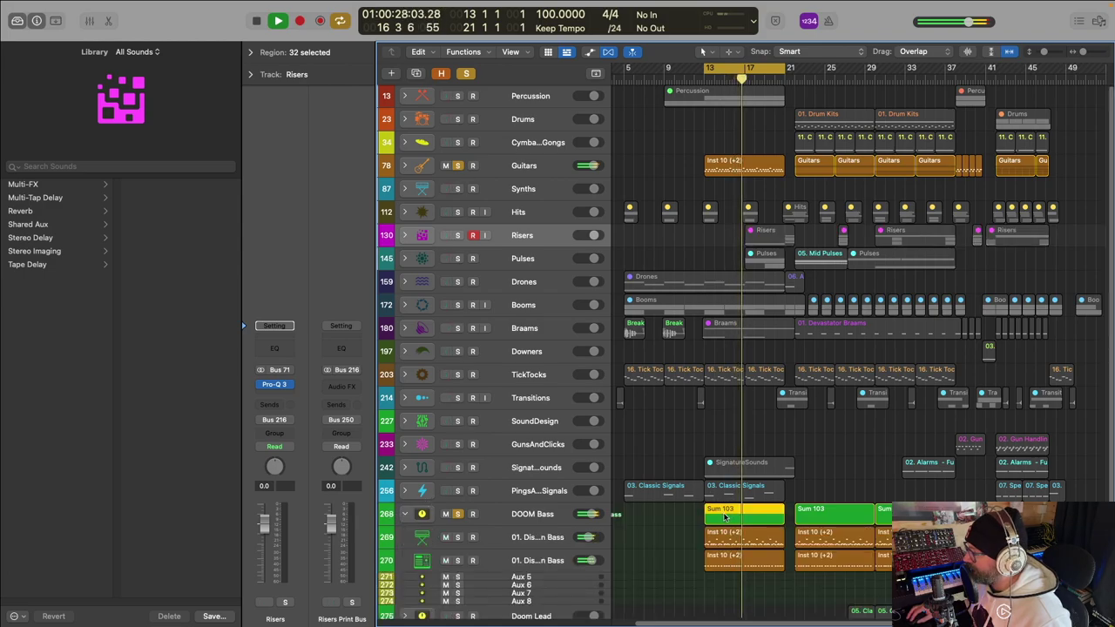
double_click(730, 514)
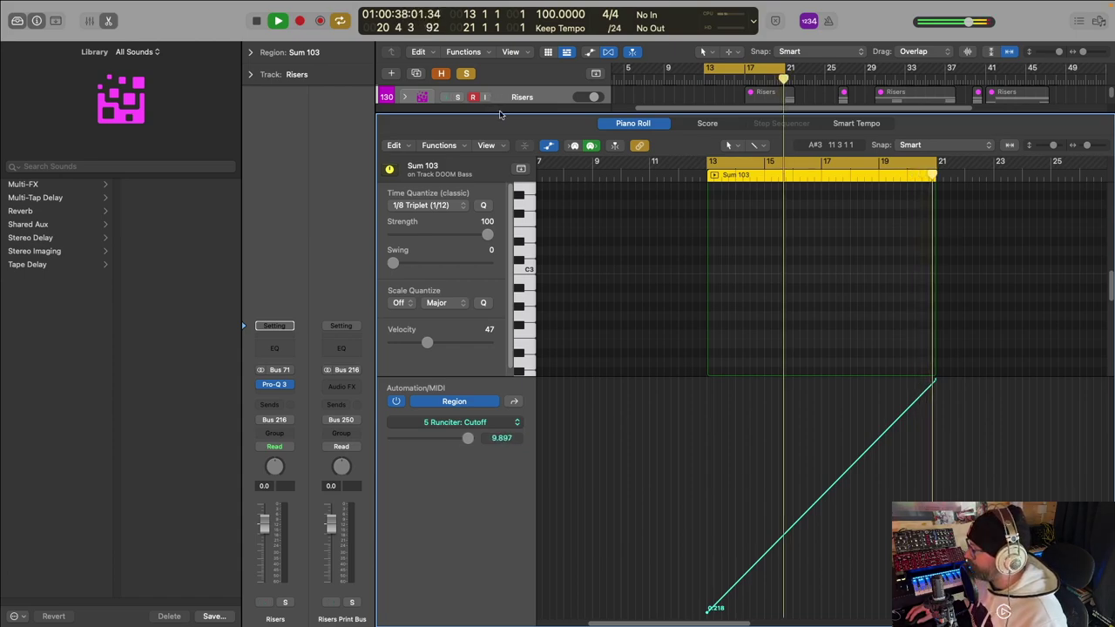
key(e)
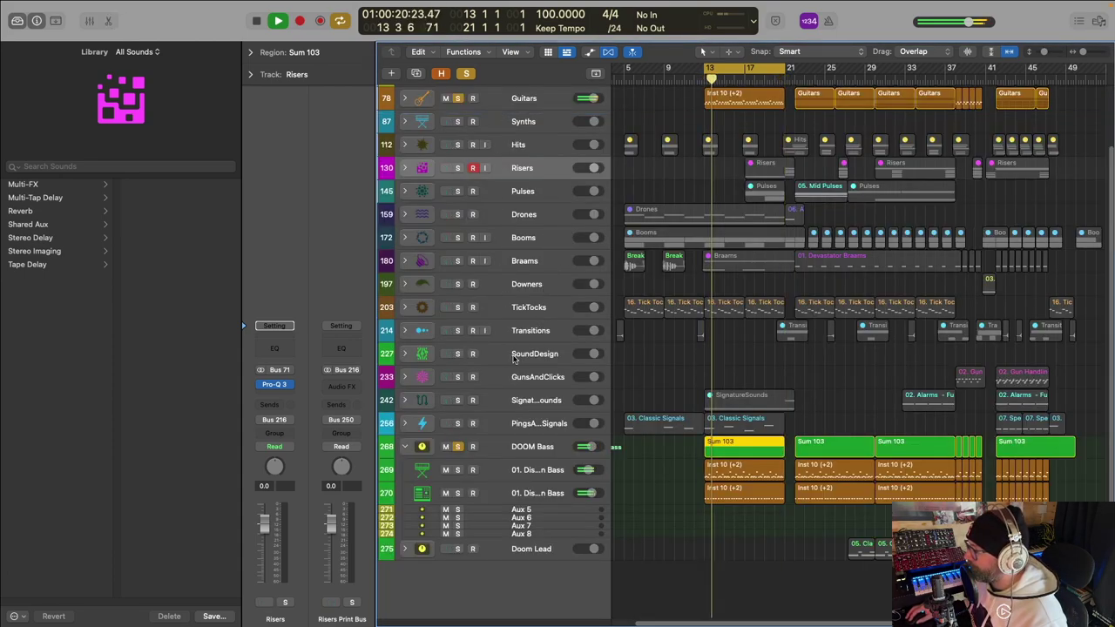
key(space)
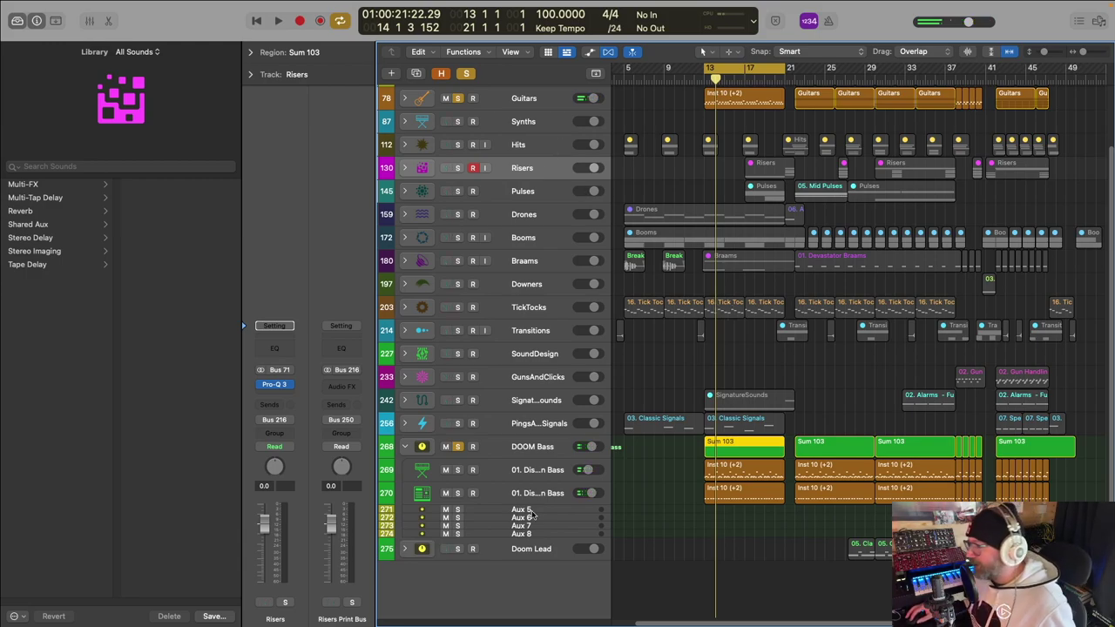
Step: Show the Kontakt instrument on the first Distortion Bass track inside DOOM Bass, and close its window
click(542, 477)
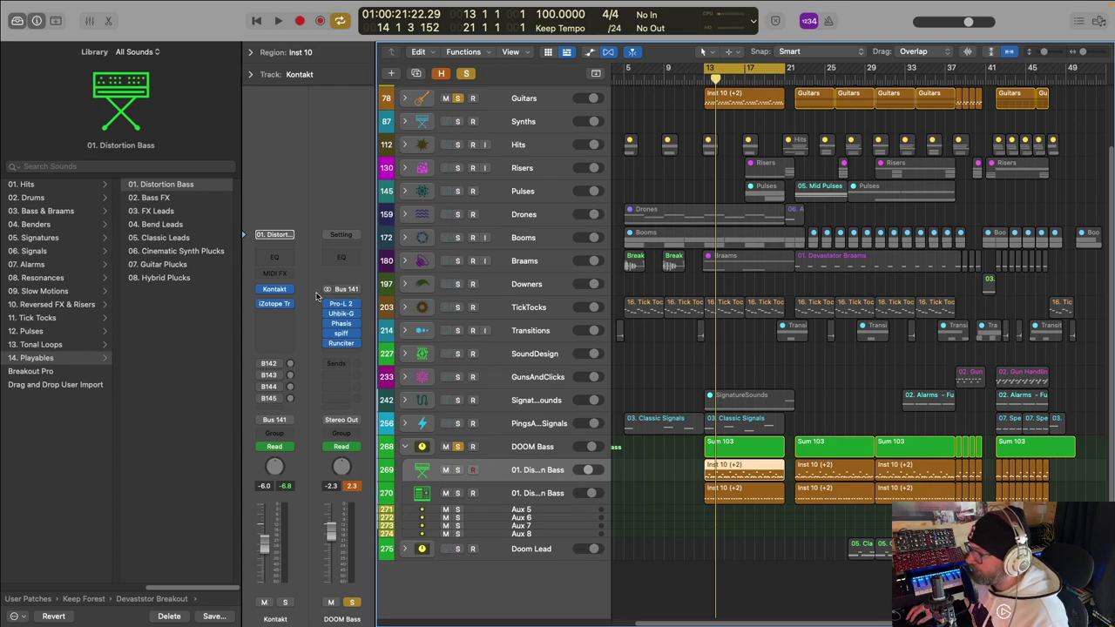
click(283, 296)
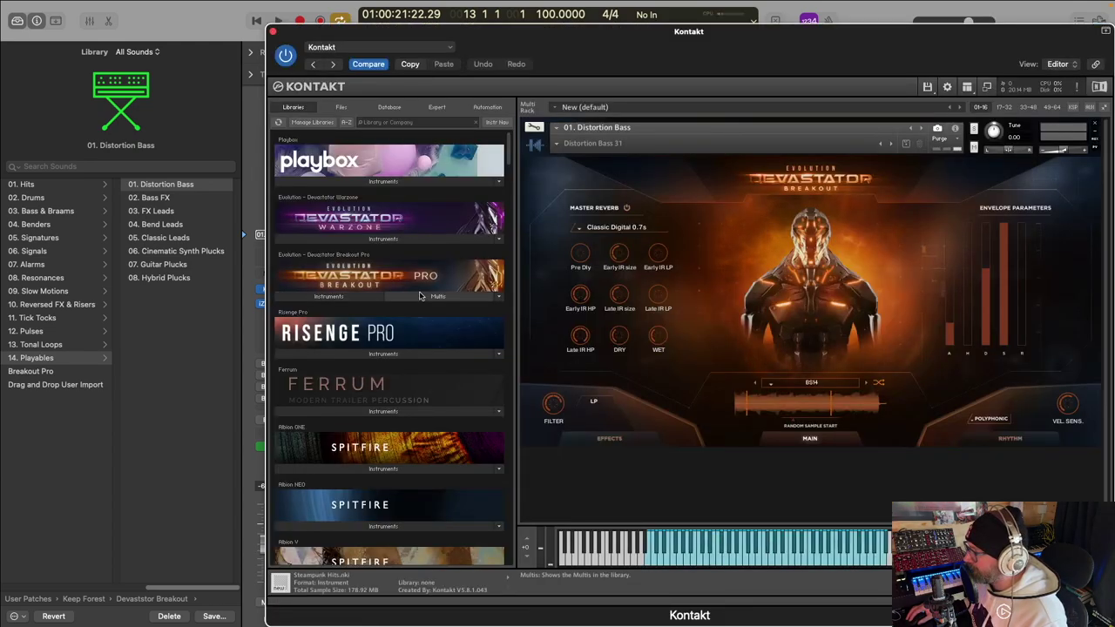
drag(770, 55, 713, 37)
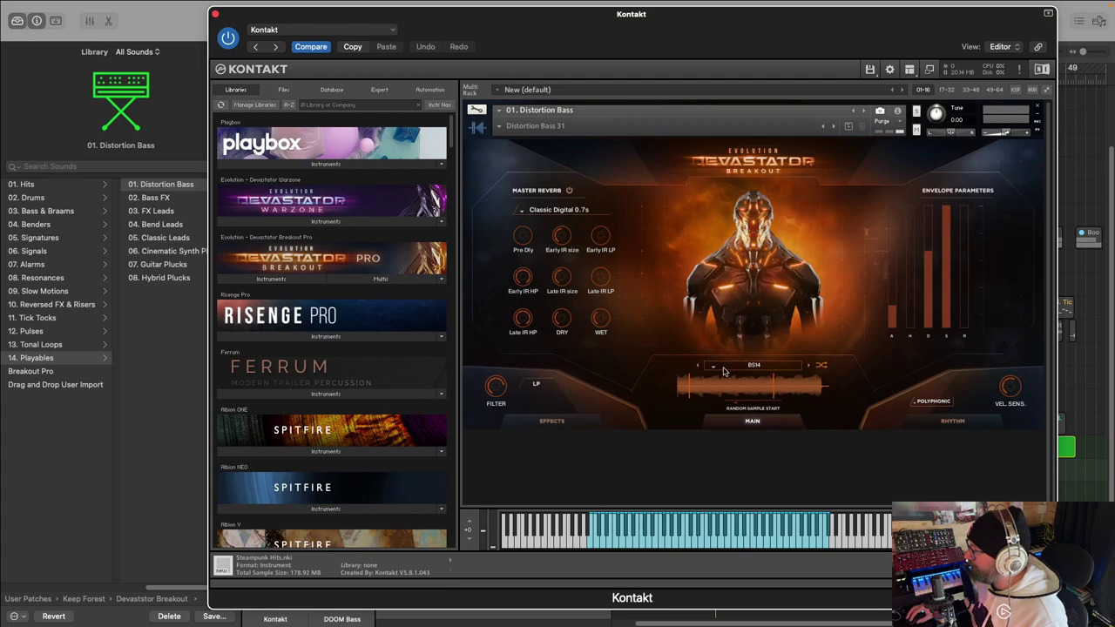
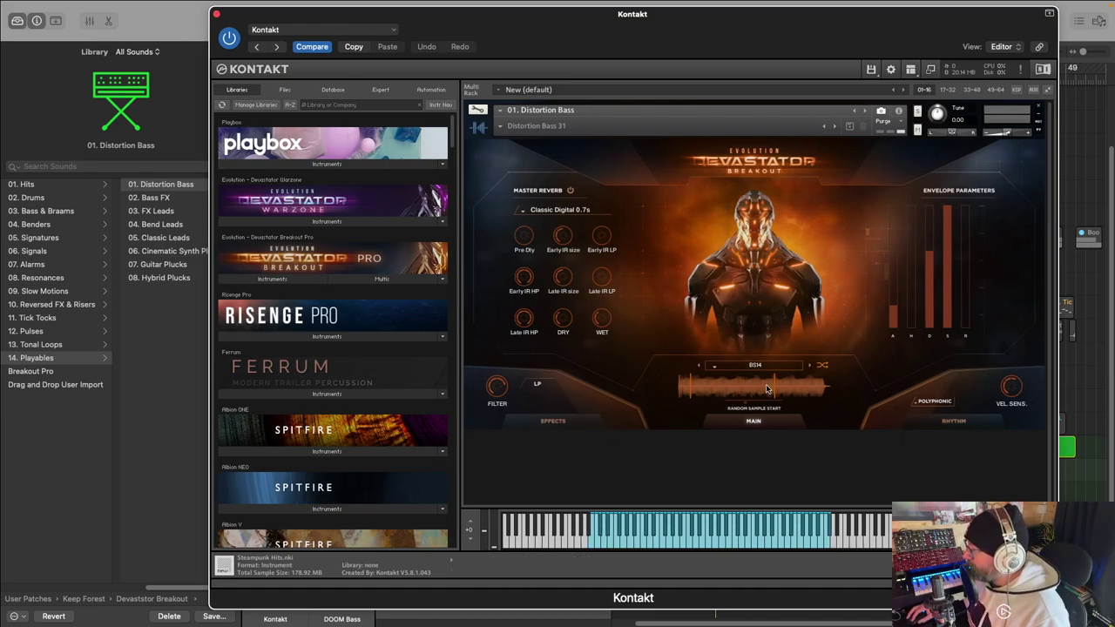
click(217, 14)
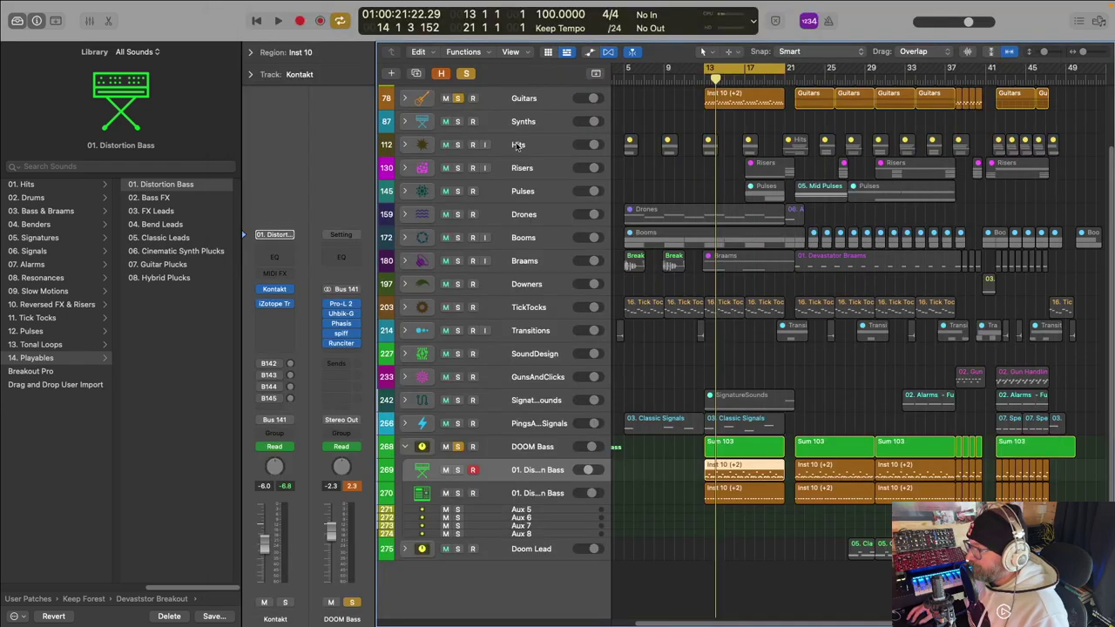
Step: Show the 08. Kick Kontakt instrument on the second Distortion Bass track, and close its window
click(526, 496)
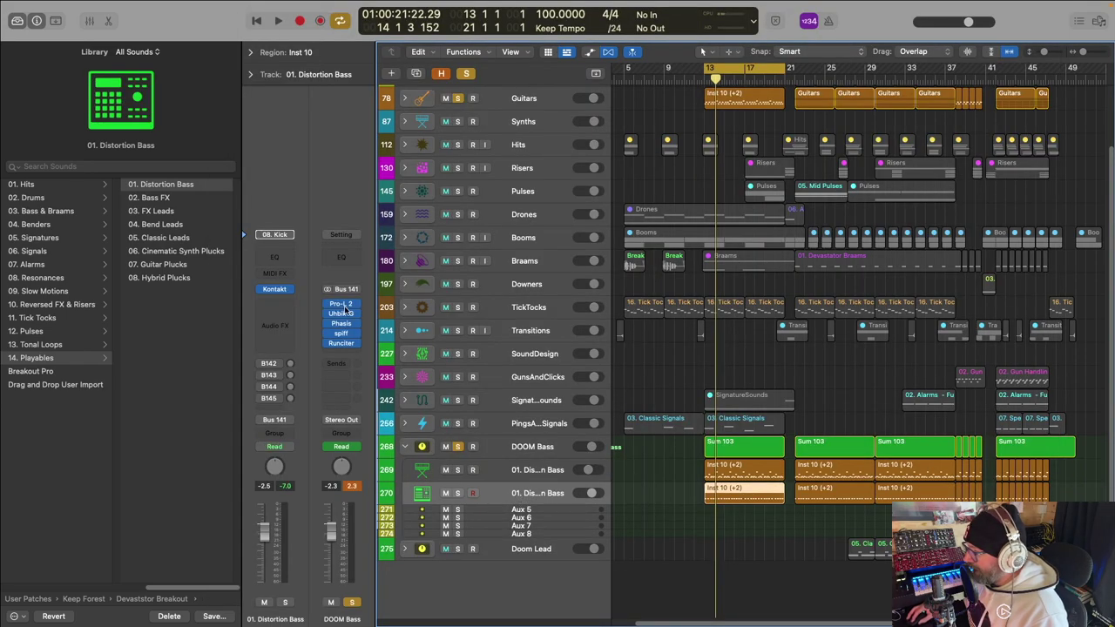
key(v)
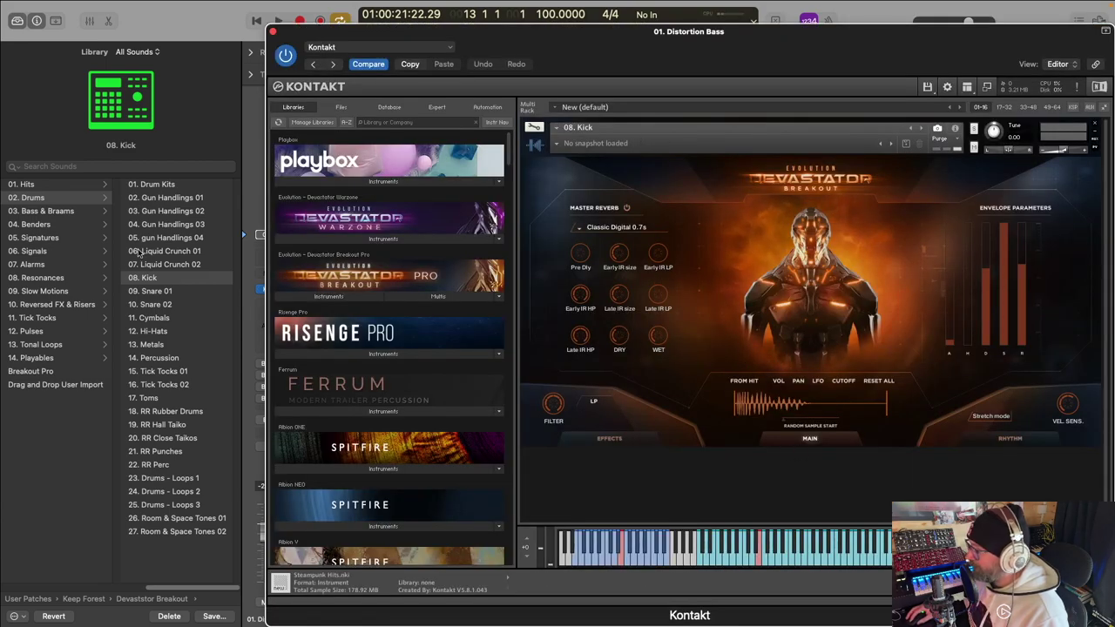
click(273, 33)
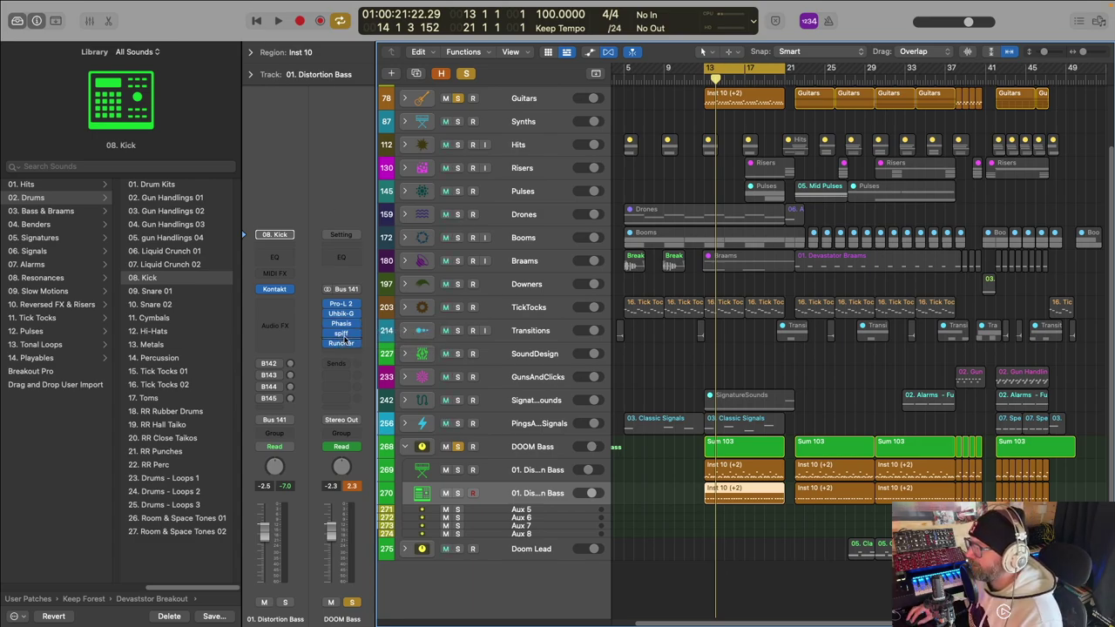
Step: Show the spiff and Runciter plug-ins on the DOOM Bass channel in turn, closing each window
click(344, 334)
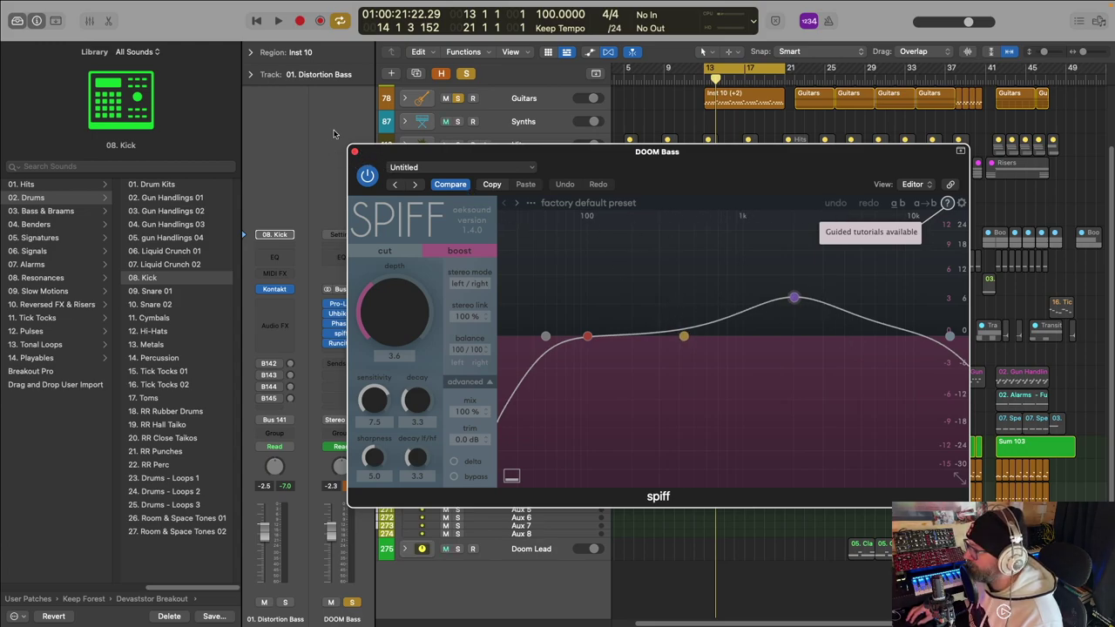
click(354, 152)
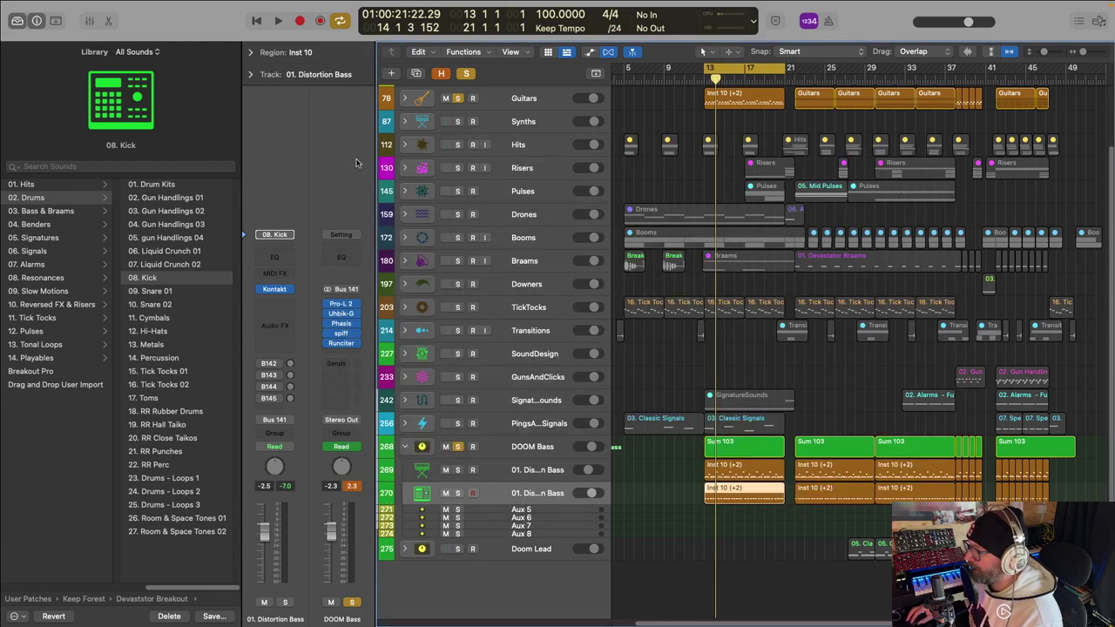
click(345, 343)
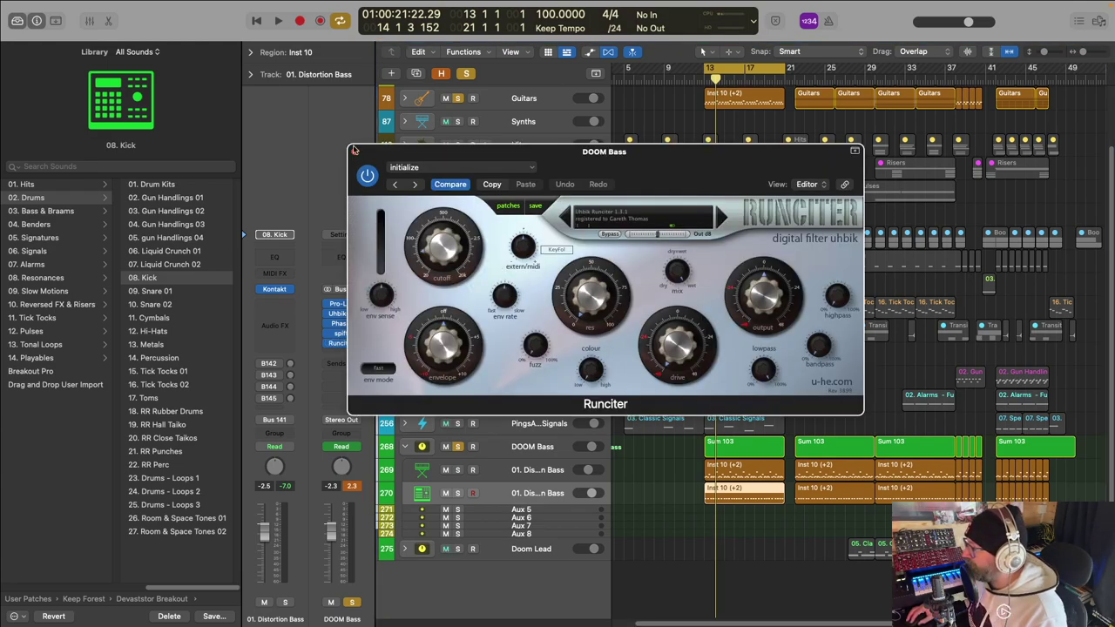
click(355, 151)
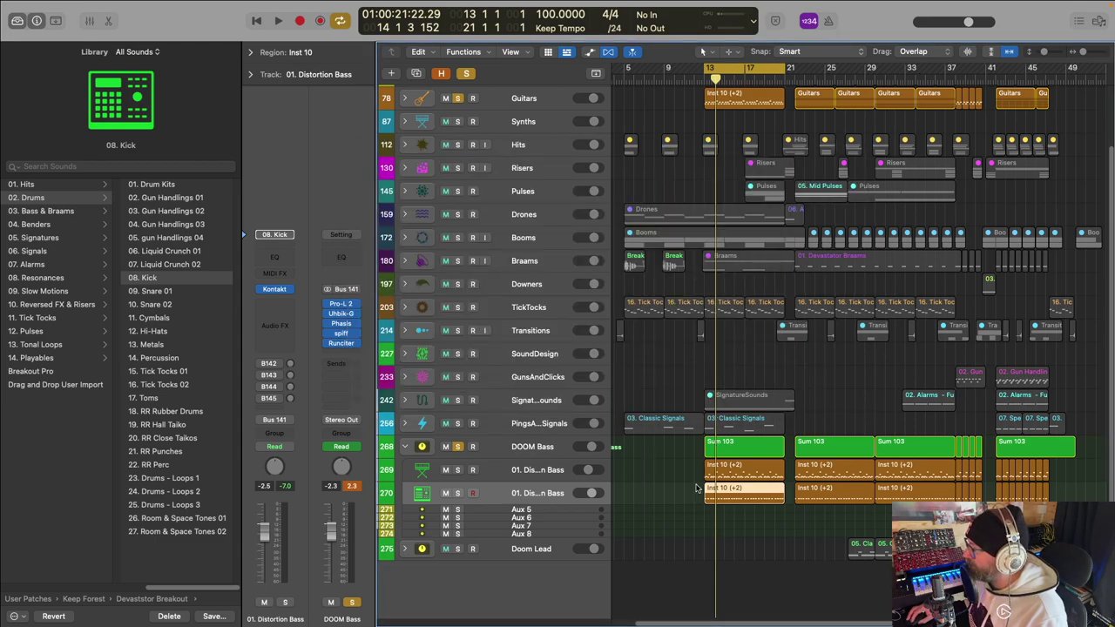
Step: Unsolo the Guitars stack, play the DOOM Bass alone through the cycle range, and stop playback
click(460, 99)
key(space)
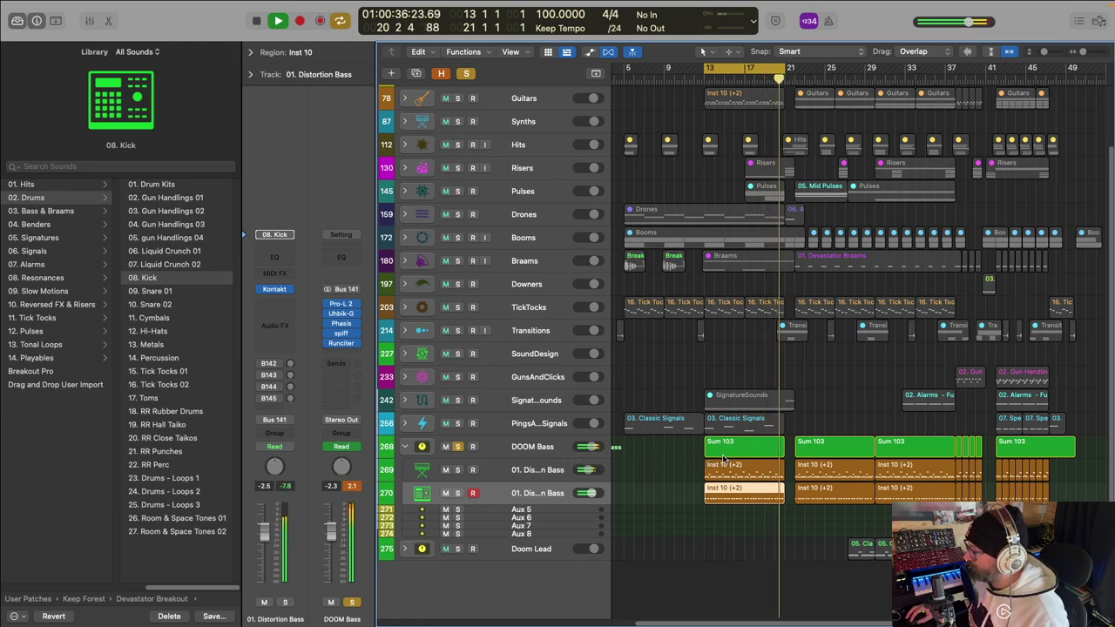
key(space)
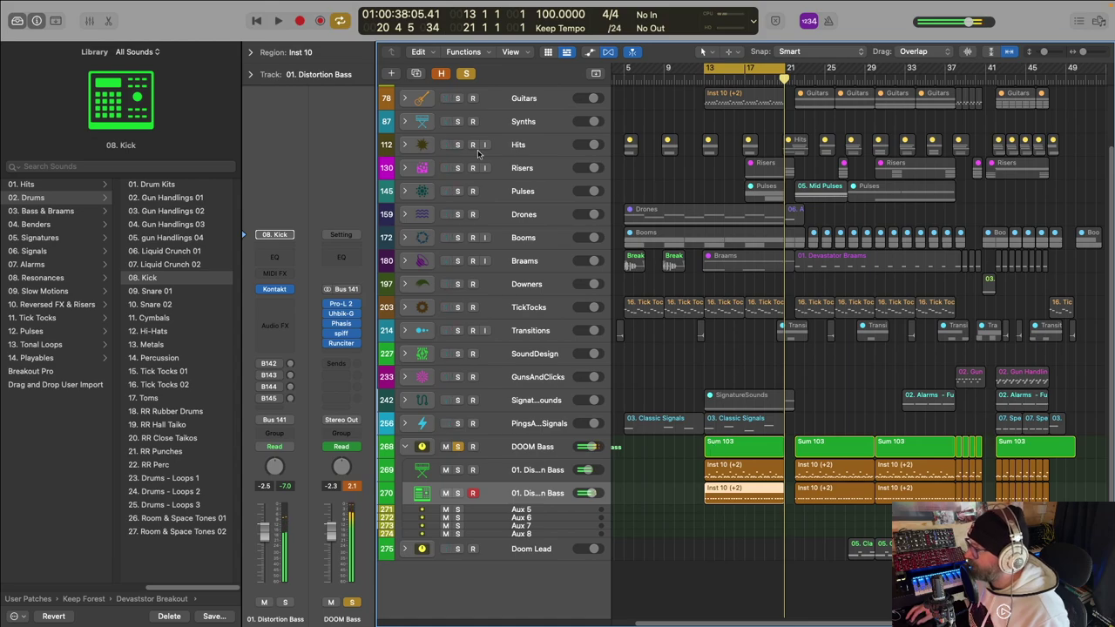
Step: Solo the Guitars stack again, play it with the DOOM Bass from bar 13, expand the Guitars stack, and stop playback
click(457, 99)
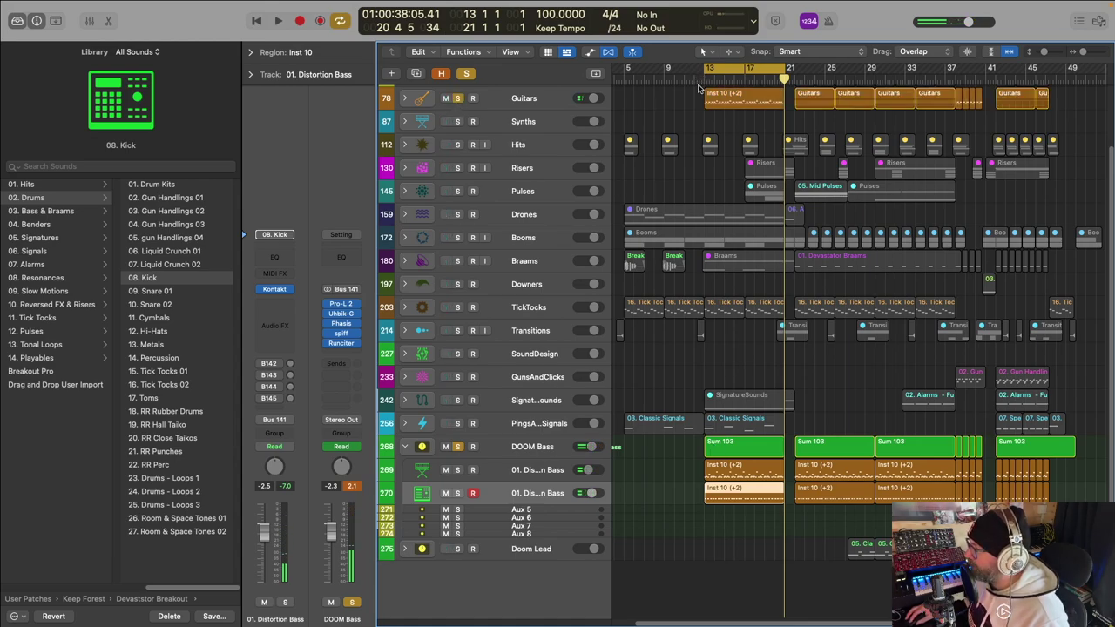
double_click(702, 74)
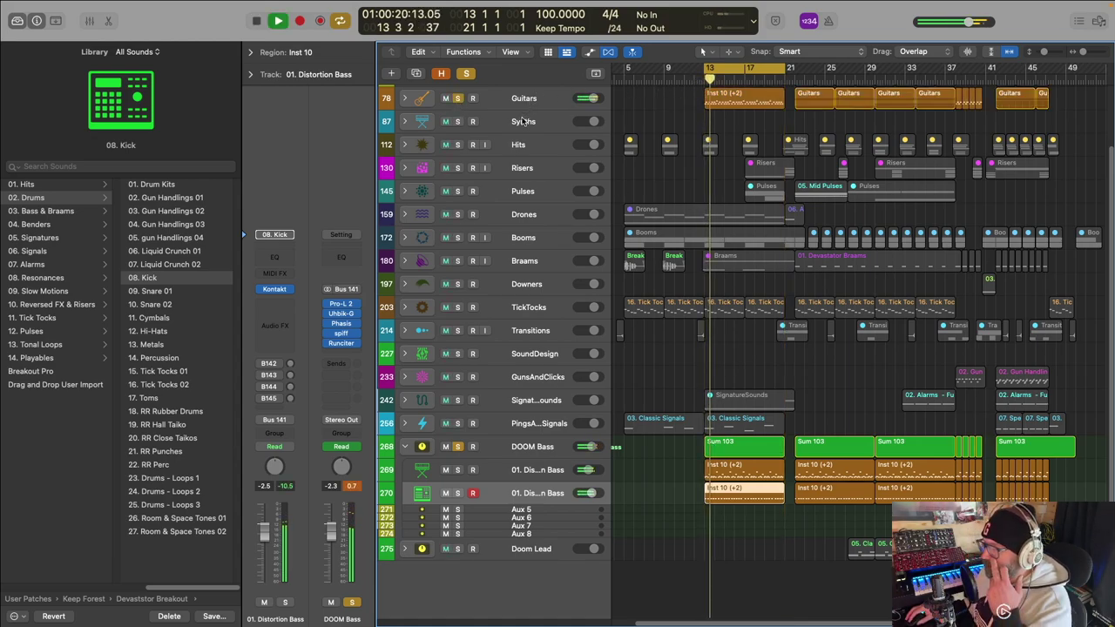
scroll(392, 146, up, 3)
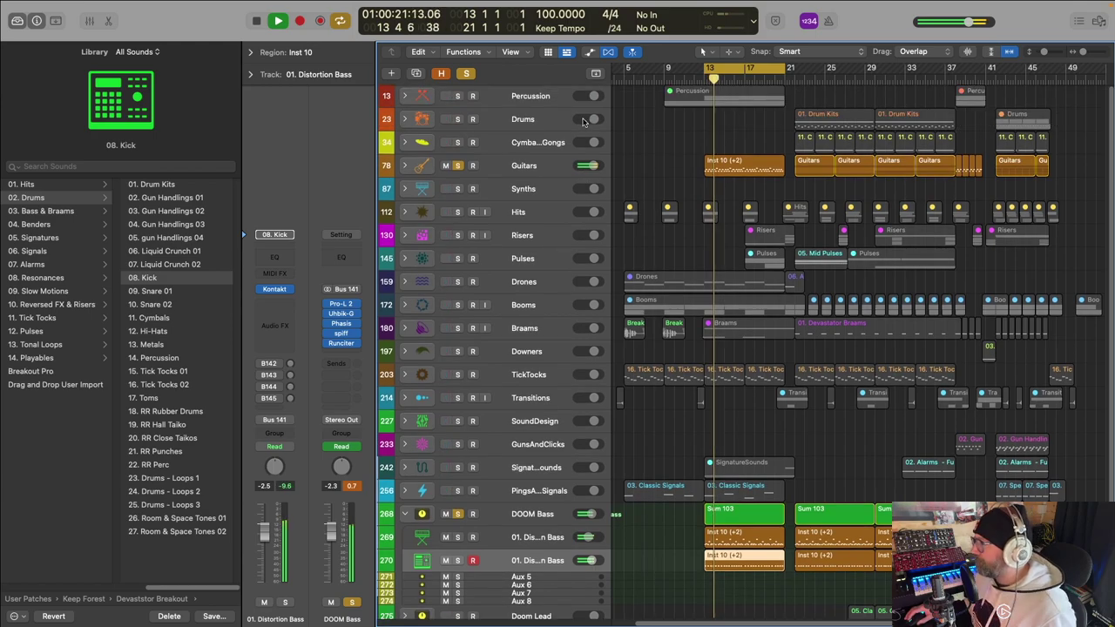
click(404, 166)
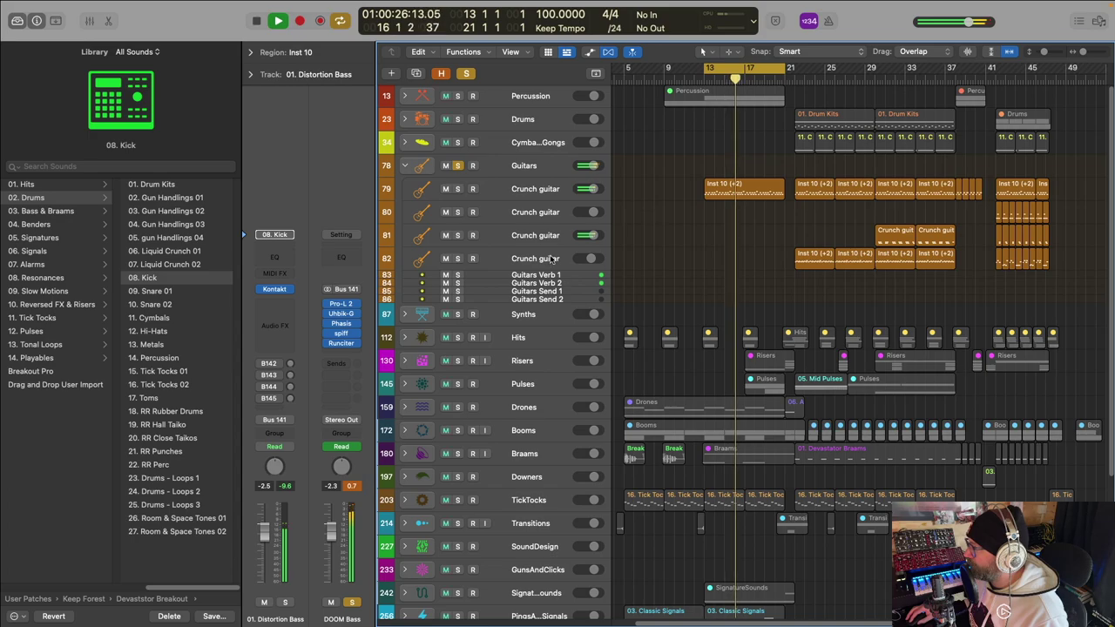
scroll(666, 255, down, 5)
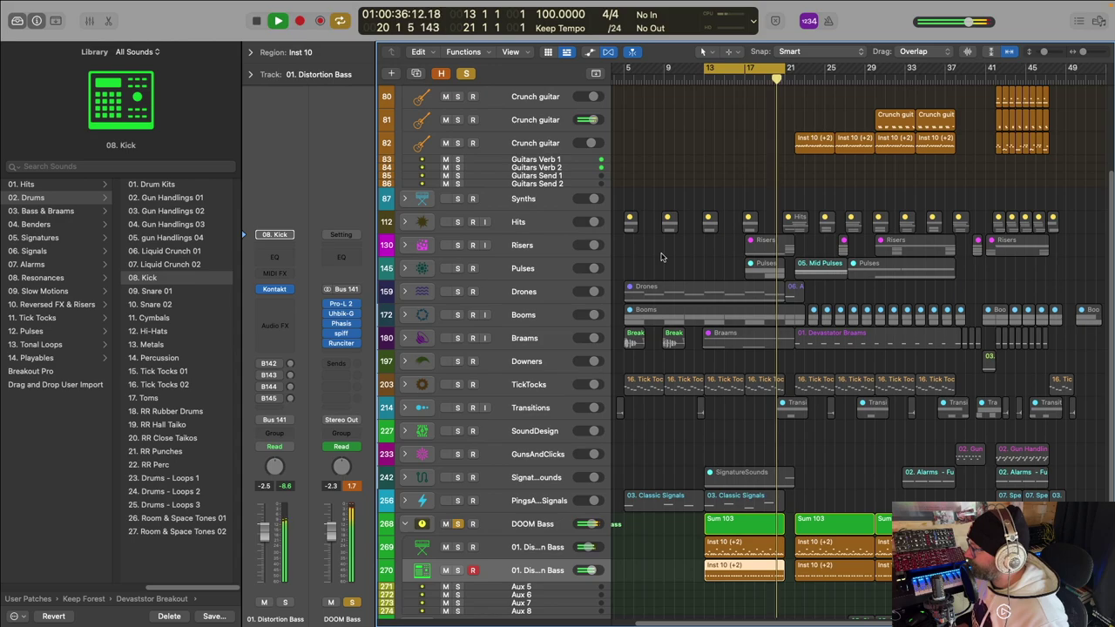
key(space)
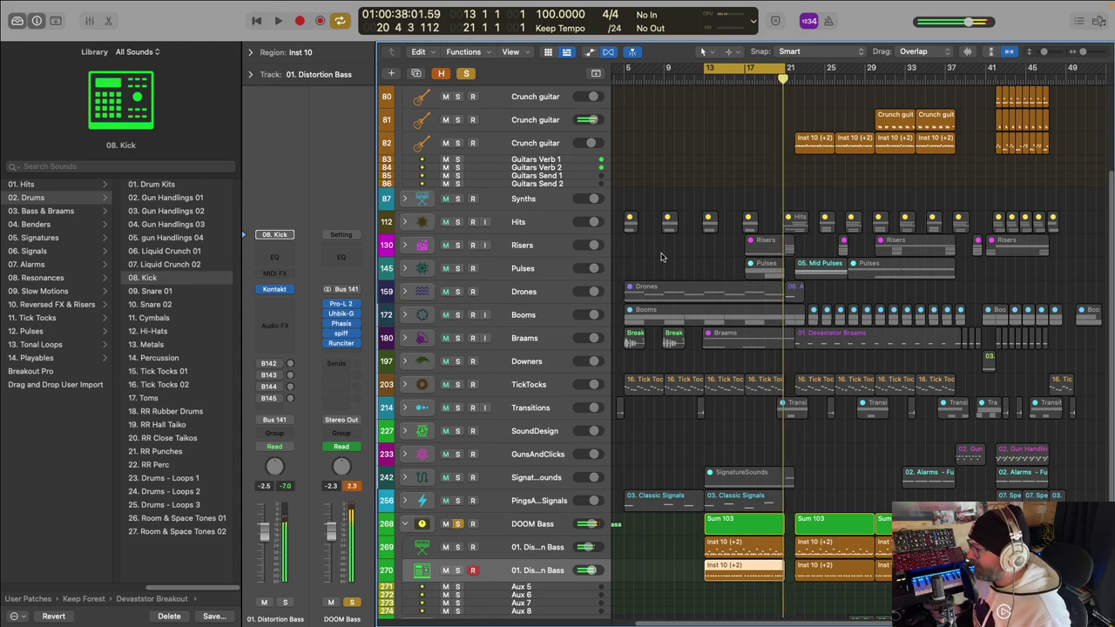
Step: Open the first Crunch guitar track's Inst 10 region at bar 13 in the Piano Roll, and examine its notes
scroll(736, 220, up, 3)
double_click(732, 190)
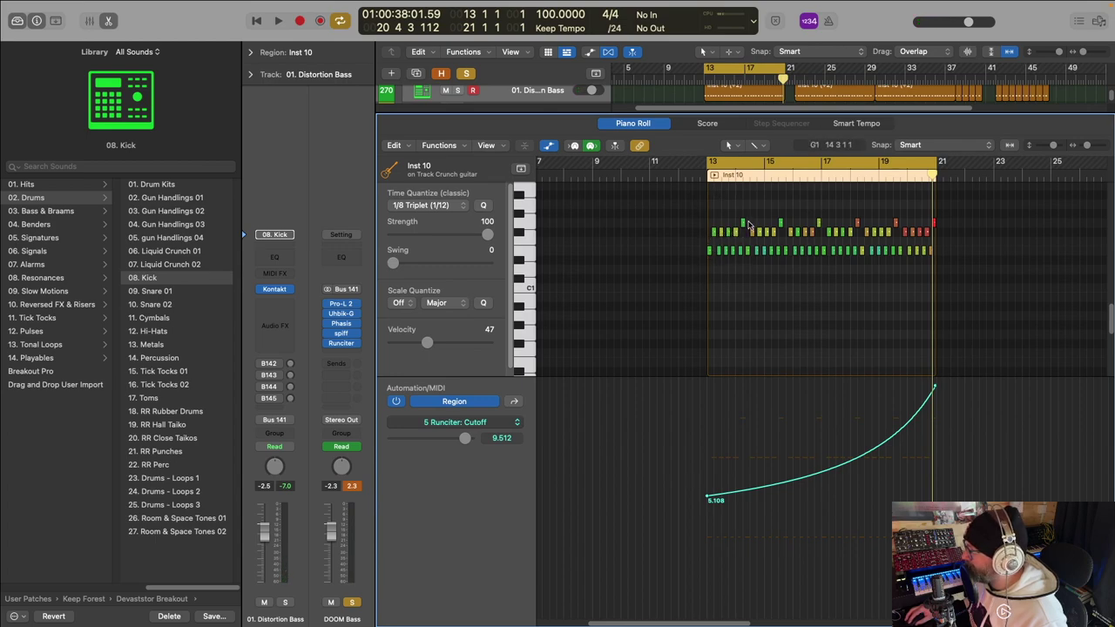
scroll(735, 235, down, 2)
scroll(638, 74, down, 2)
scroll(638, 73, down, 2)
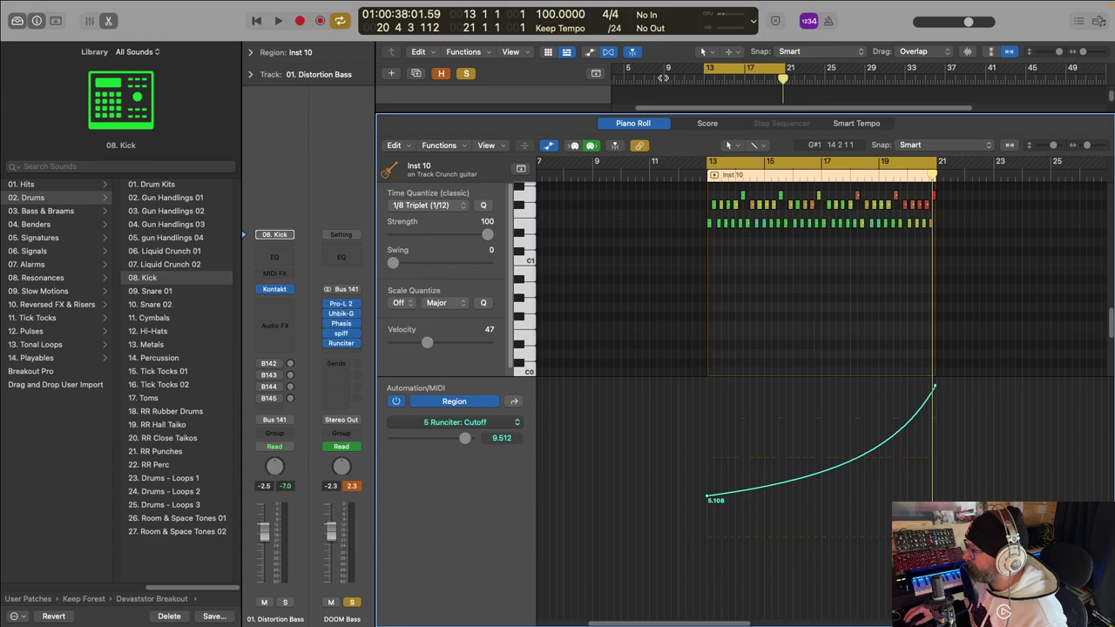
Step: Switch the Piano Roll to the Distortion Bass Inst 10 region at bar 13, and examine its note pattern
key(e)
click(740, 481)
key(e)
scroll(806, 254, up, 5)
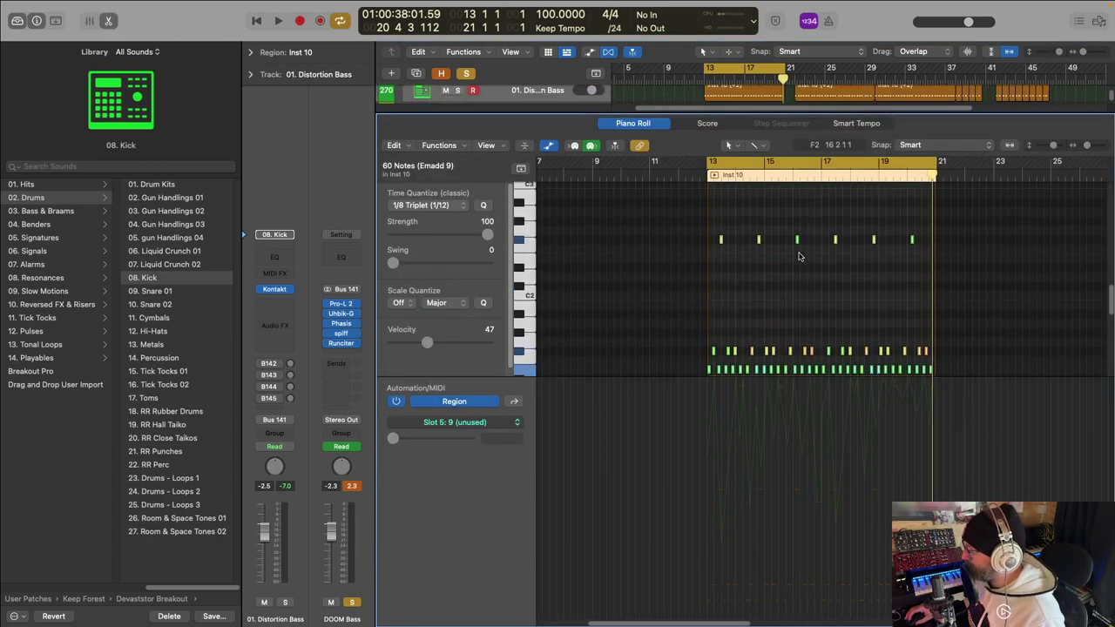
scroll(851, 260, up, 2)
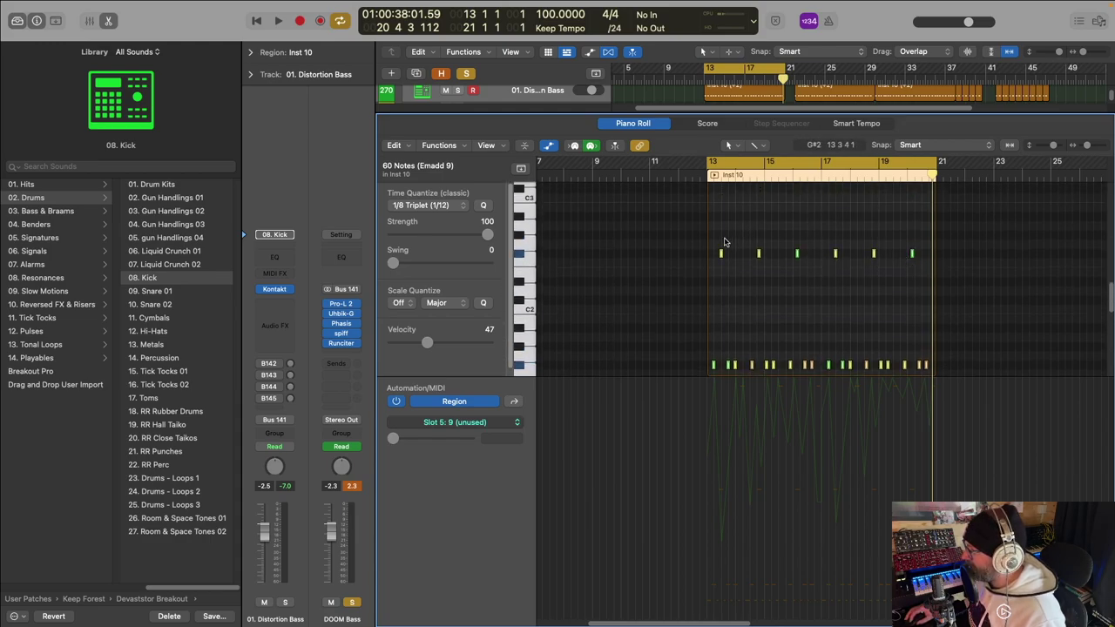
Step: Examine the Distortion Bass region's notes across the octaves, and close the Piano Roll
scroll(865, 238, up, 4)
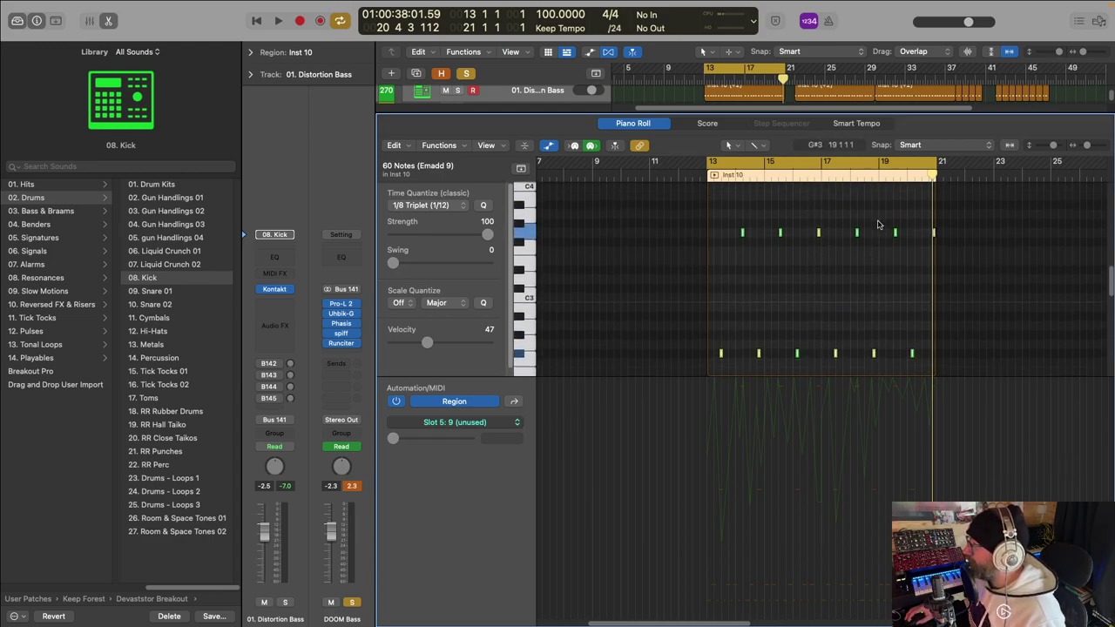
scroll(866, 231, down, 6)
key(super+Up)
key(super+Up)
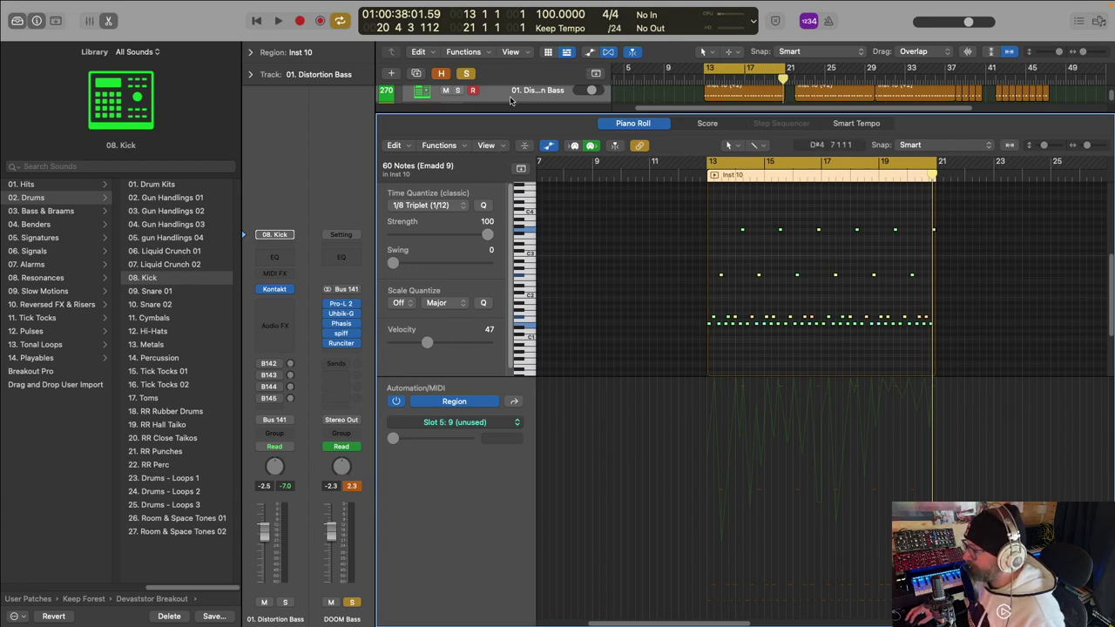
key(e)
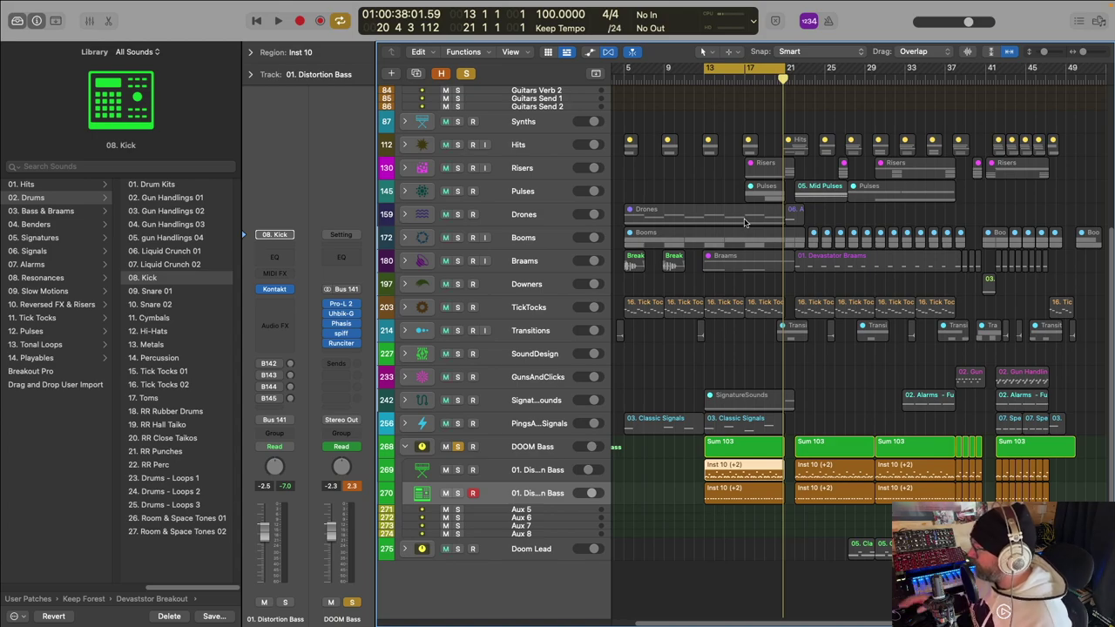
Step: Clear all solos and play the full arrangement with the cycle range set from bar 5 to bar 16
click(466, 74)
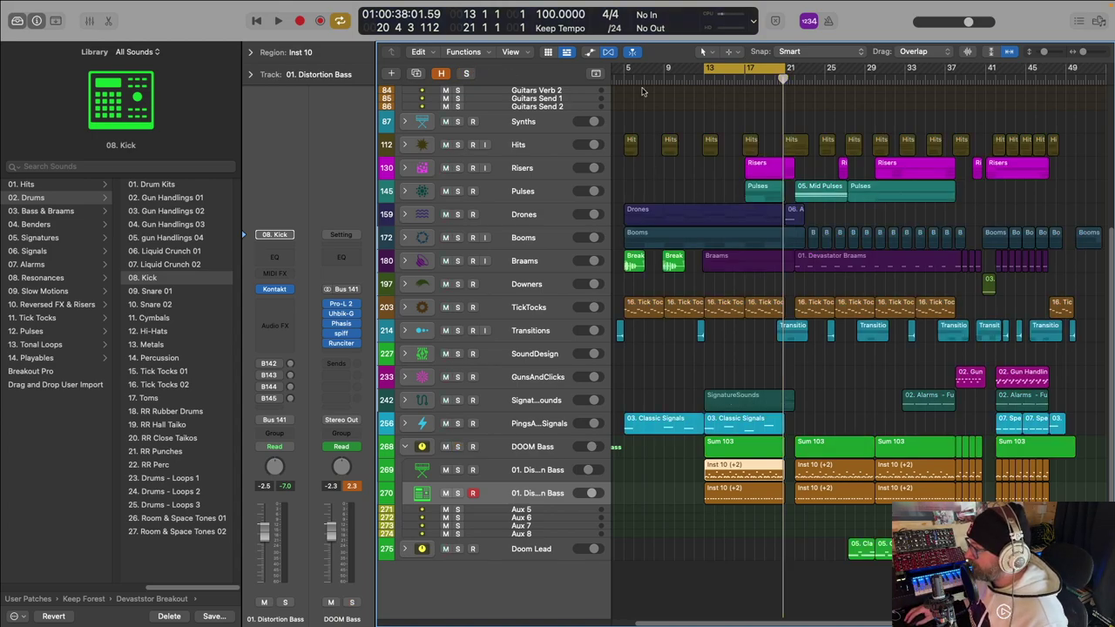
click(748, 76)
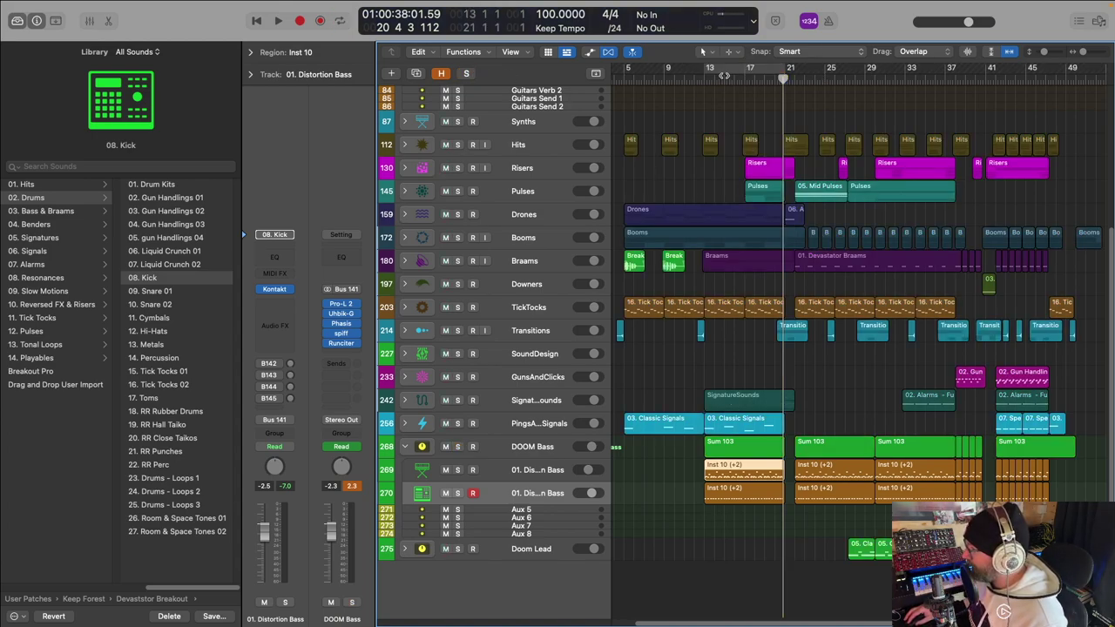
drag(734, 73, 625, 73)
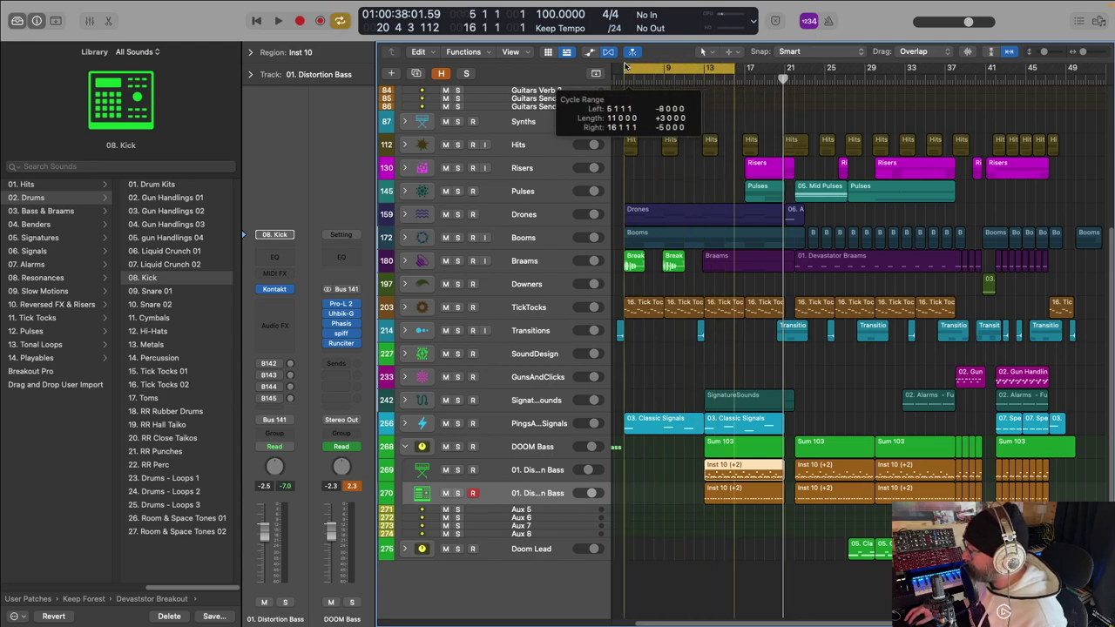
mouse_move(730, 68)
mouse_down()
mouse_move(719, 70)
mouse_move(728, 73)
mouse_up()
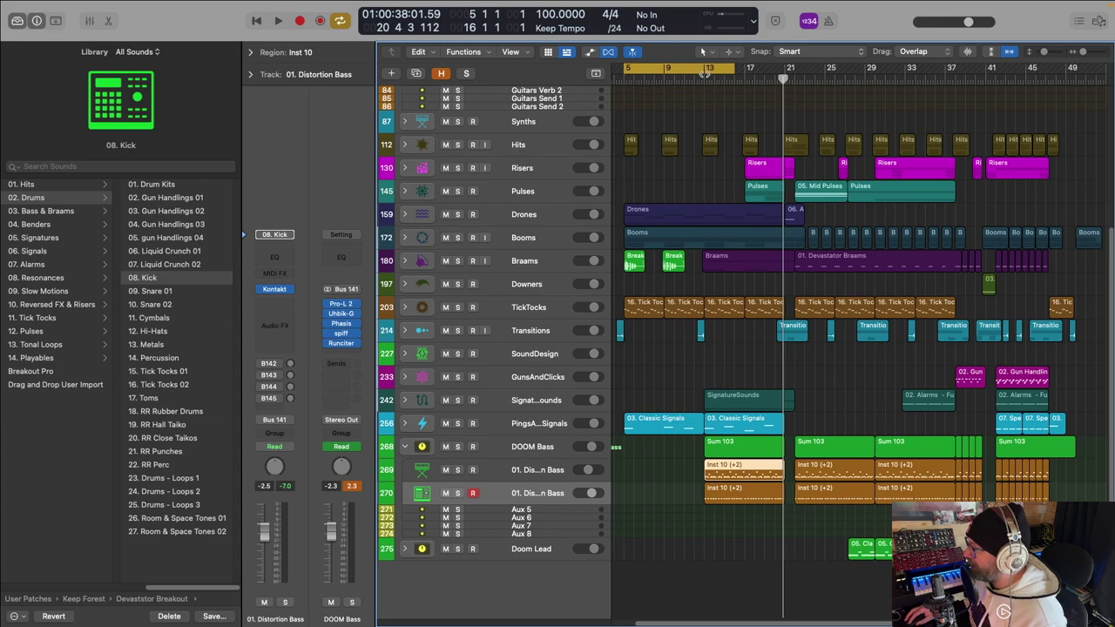
key(space)
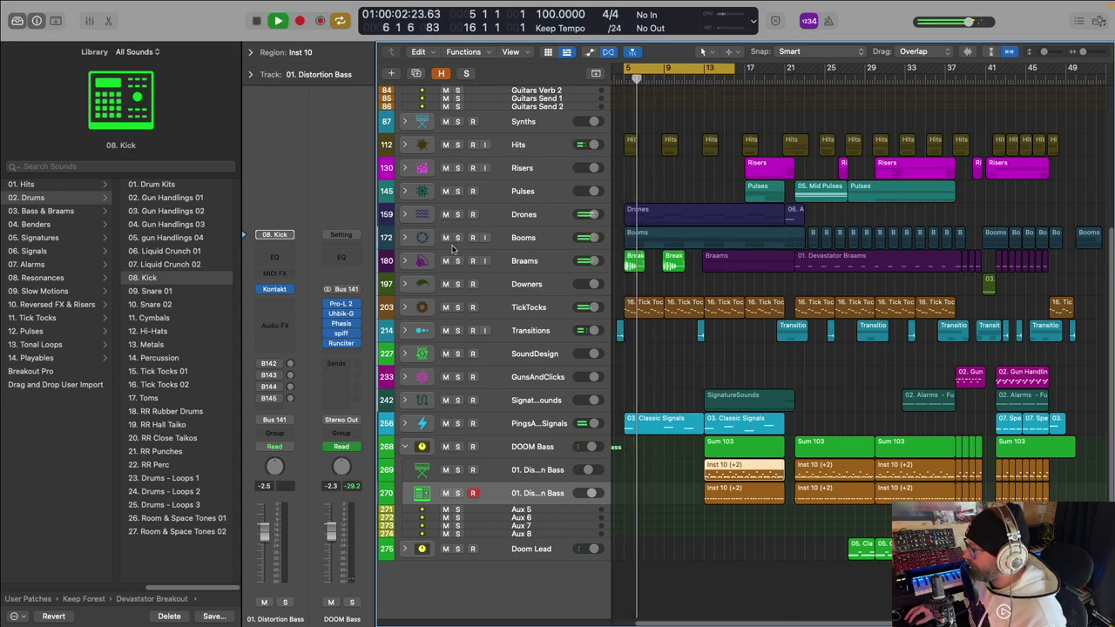
Step: Solo and expand the TickTocks stack, and open its 16. Tick Tocks 02 region at bar 5 in the Piano Roll
click(457, 306)
click(404, 307)
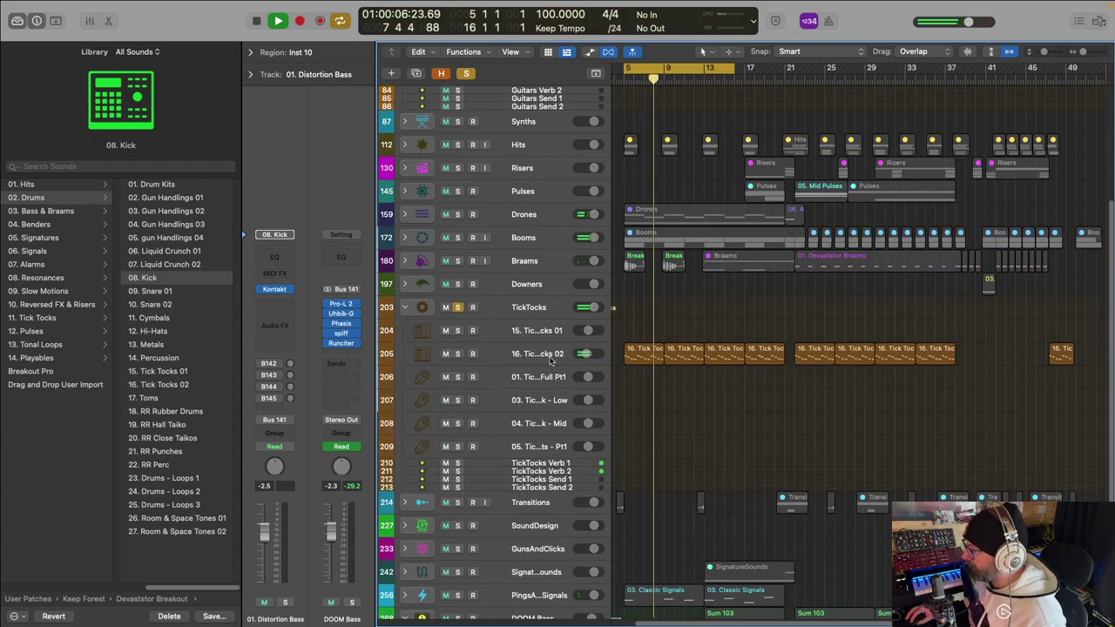
click(638, 352)
double_click(638, 353)
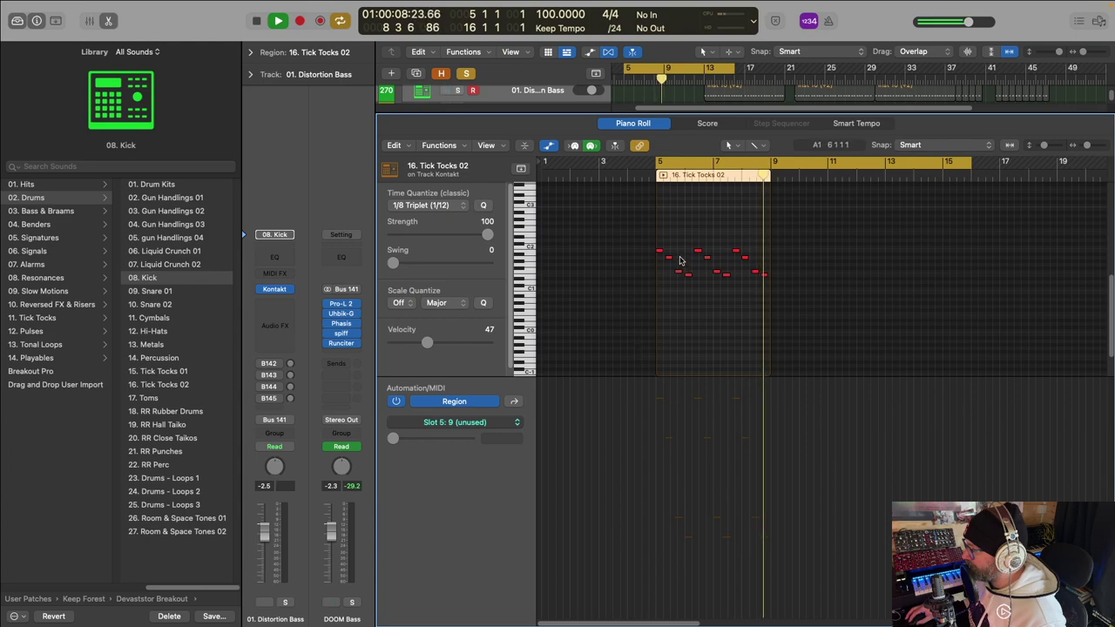
Step: Stop playback, audition the Tick Tocks 02 sounds on the Piano Roll's keyboard, and close the editor
key(space)
drag(524, 258, 533, 303)
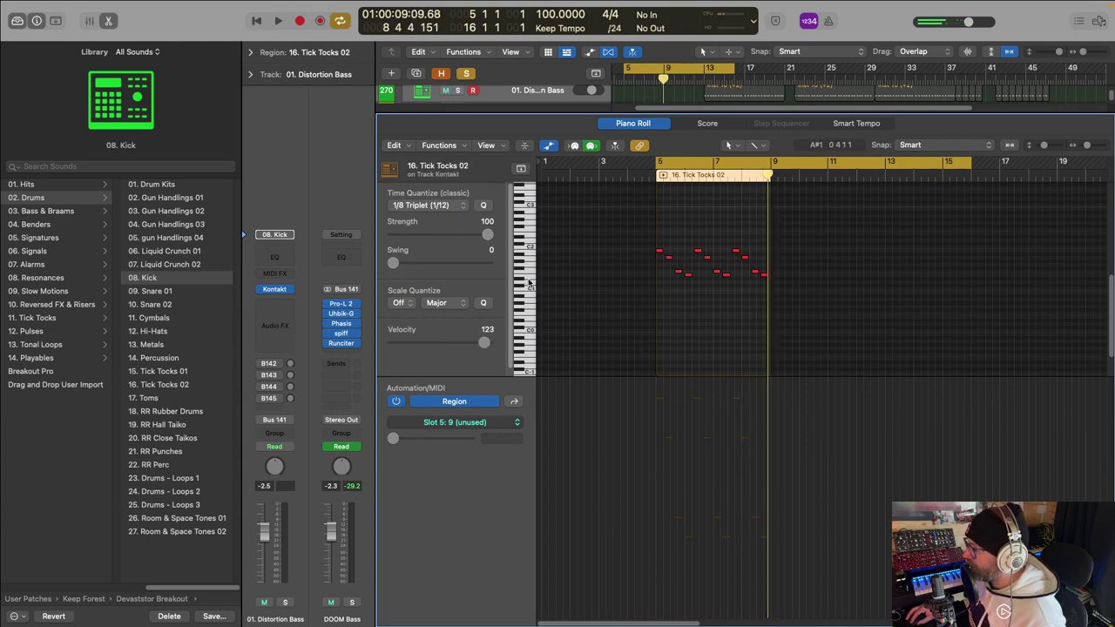
click(526, 275)
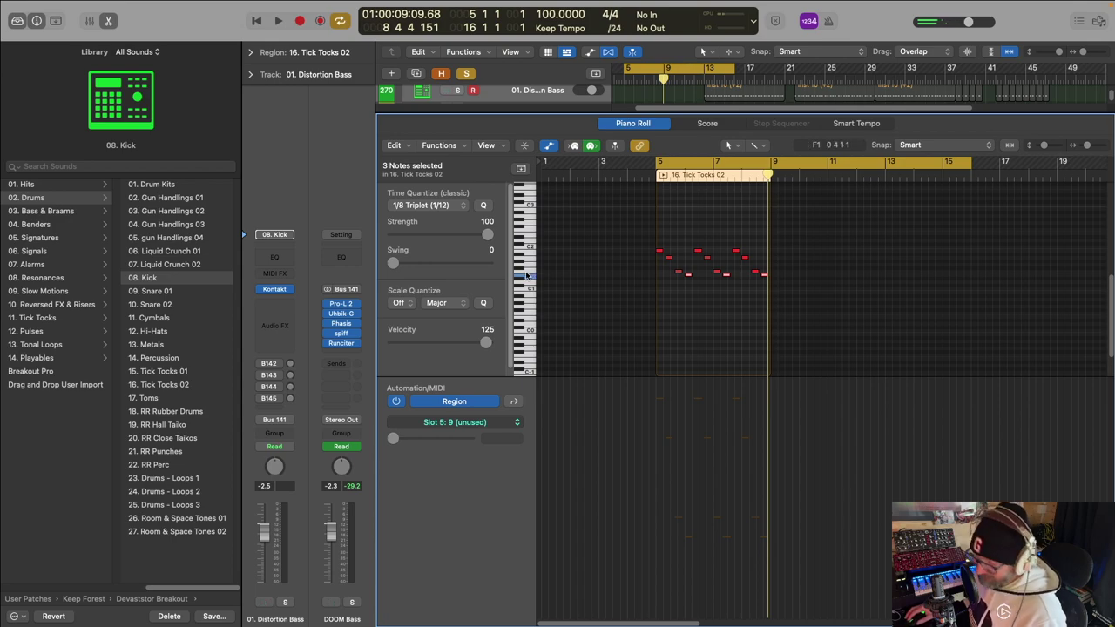
key(p)
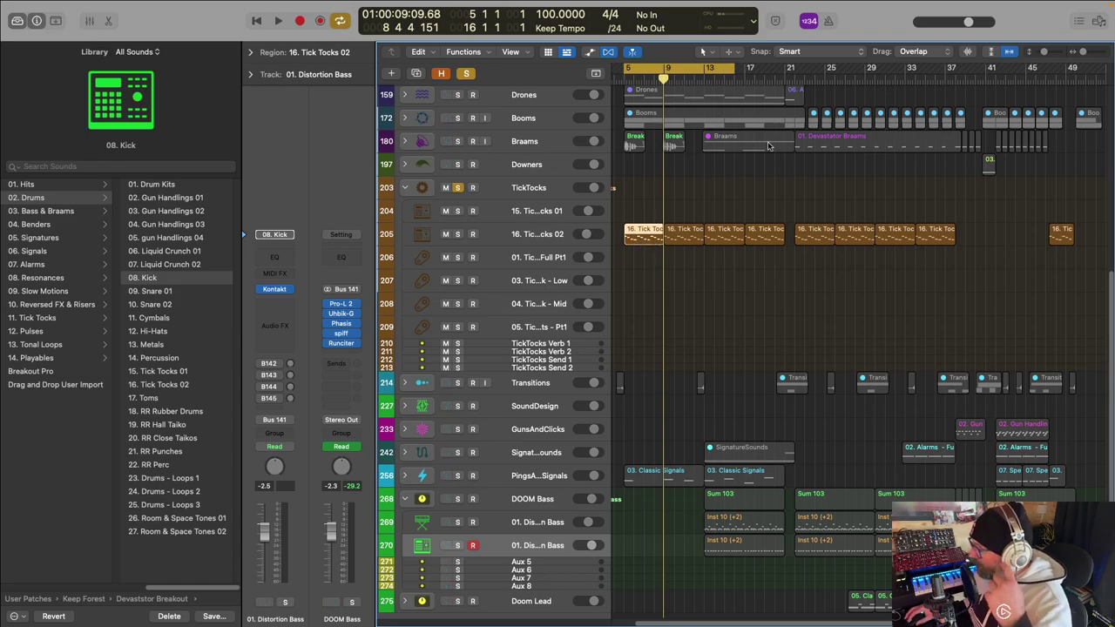
Step: Clear the TickTocks solo and examine how the stacks are arranged across the trailer's later sections
scroll(768, 146, up, 3)
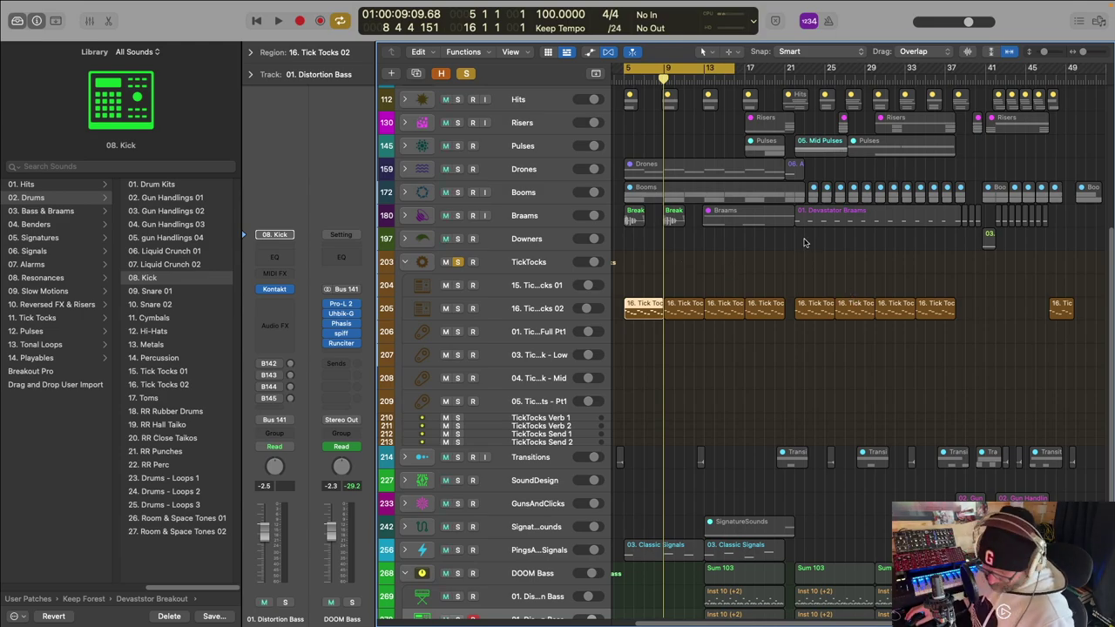
scroll(805, 244, down, 1)
key(super+Down)
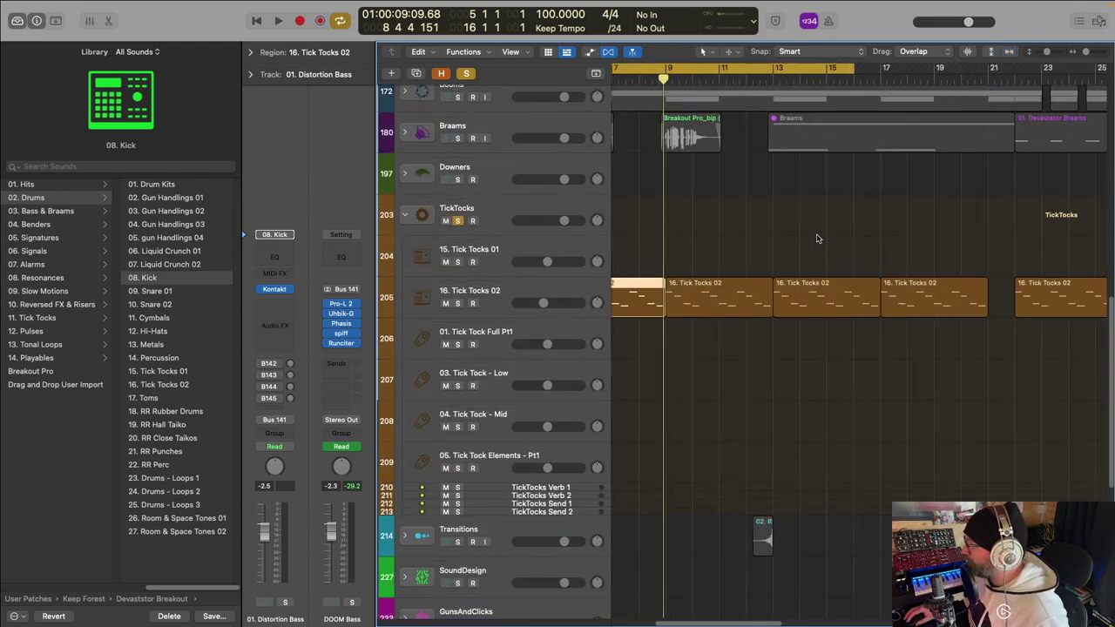
ctrl+alt+click(820, 233)
scroll(817, 249, down, 1)
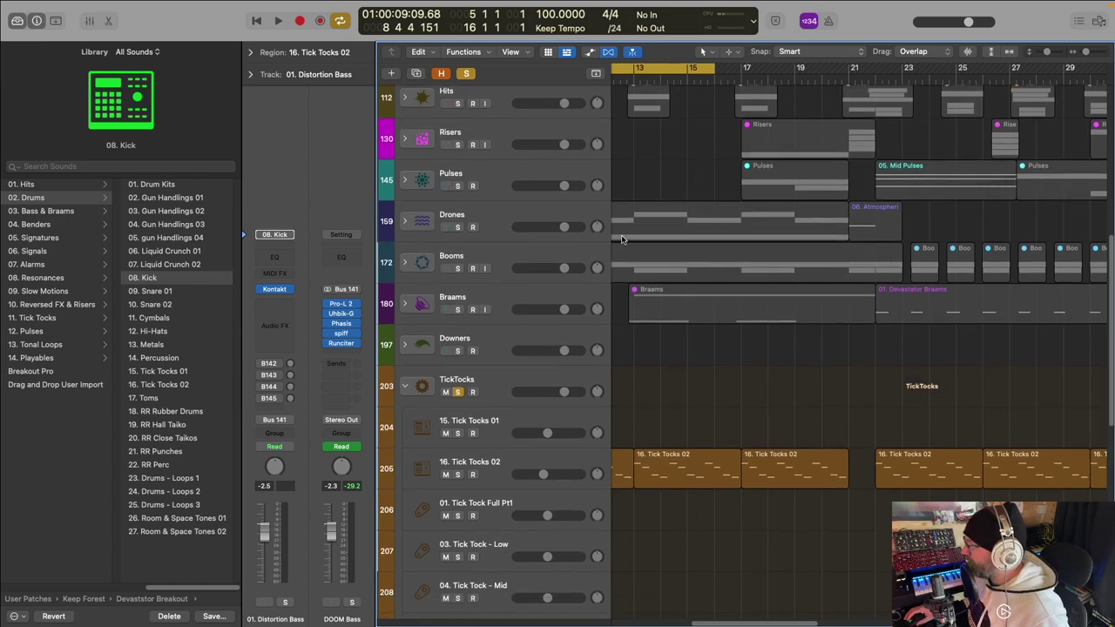
scroll(749, 183, right, 3)
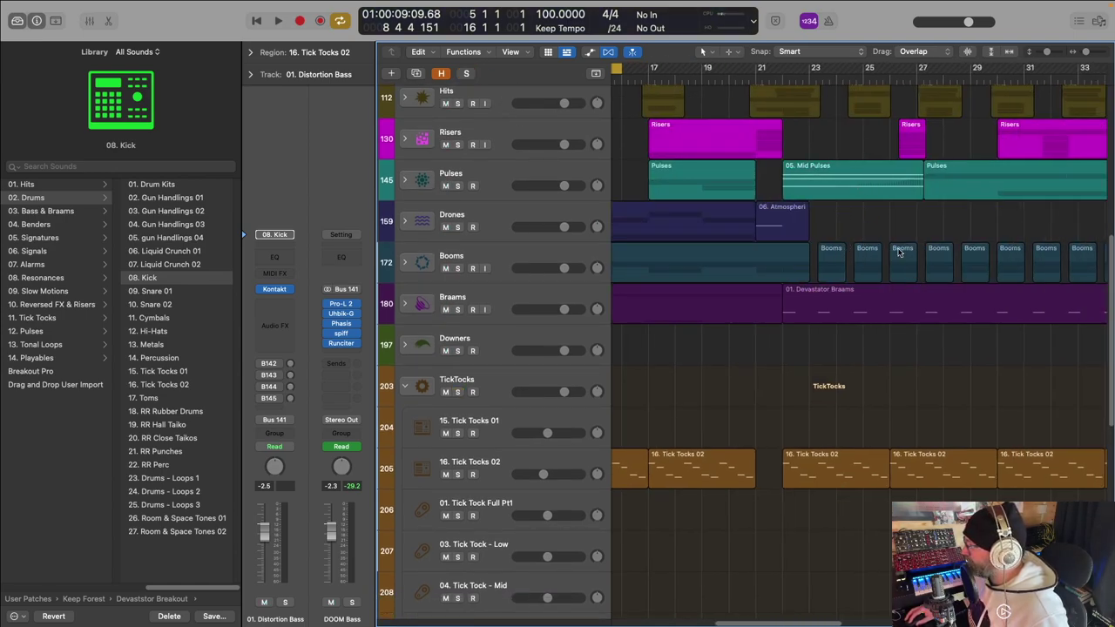
scroll(889, 292, right, 3)
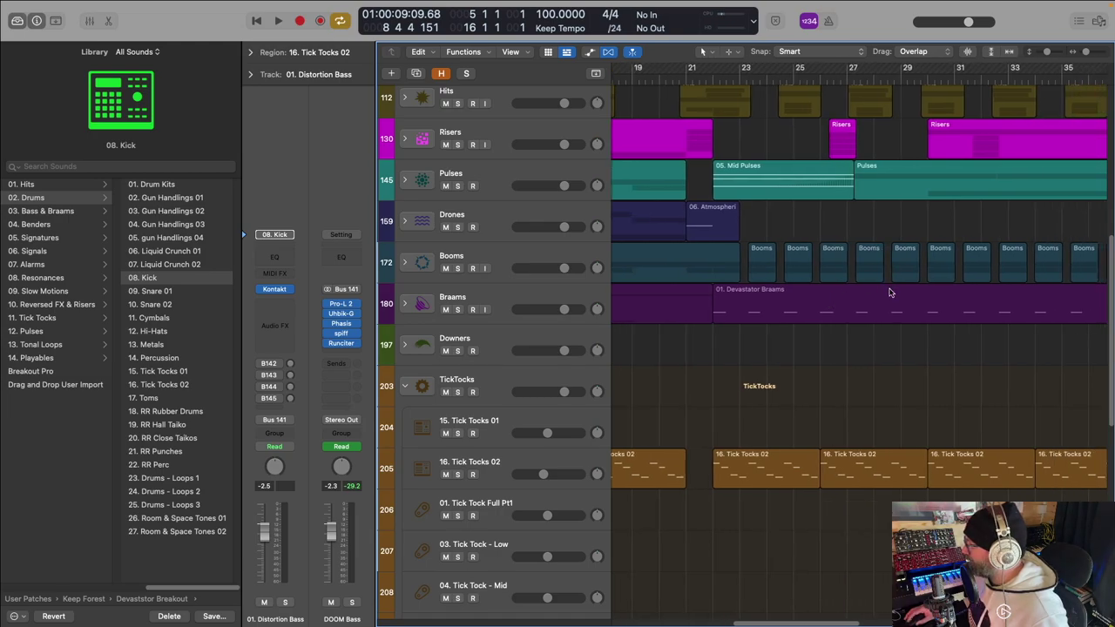
scroll(880, 283, down, 4)
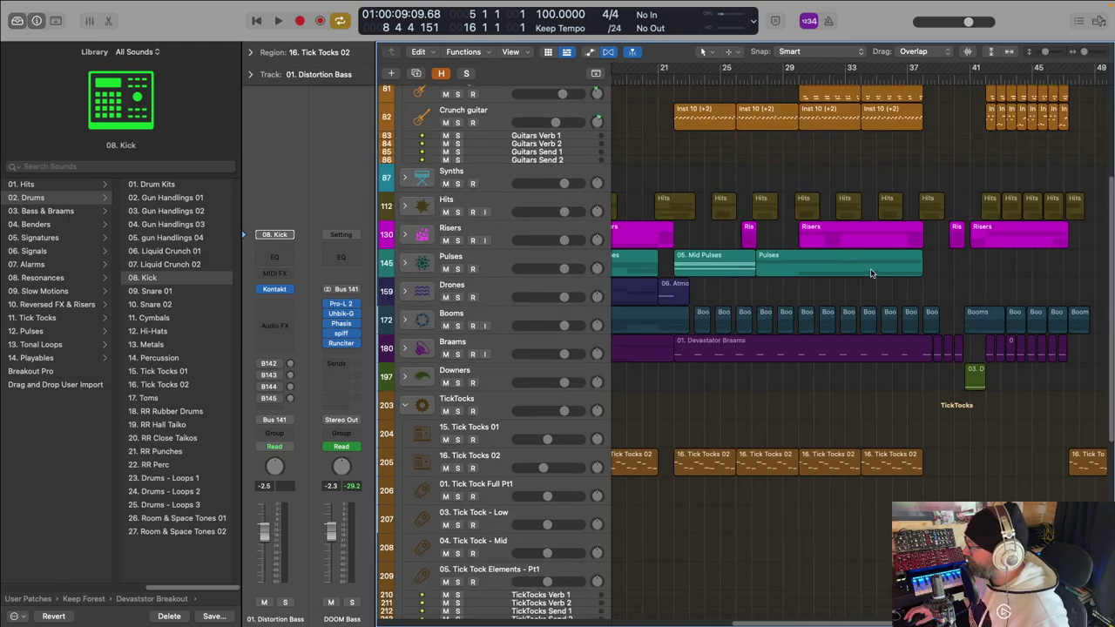
scroll(705, 279, left, 6)
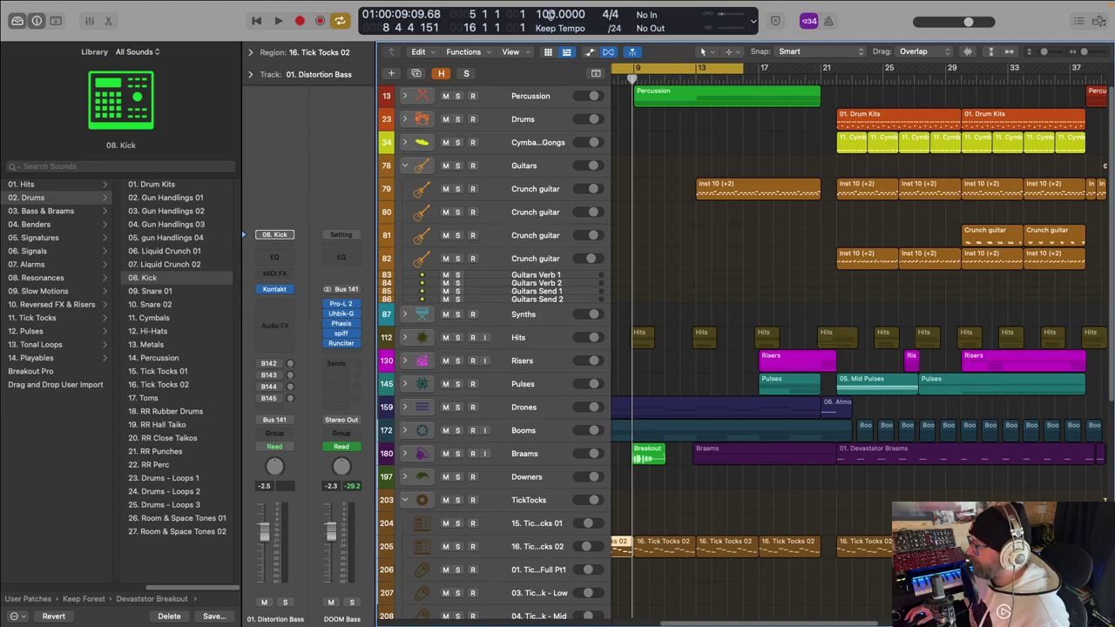
Step: Set the cycle range to run from bar 5 to bar 20
drag(667, 70, 803, 70)
scroll(732, 139, down, 2)
scroll(728, 197, up, 2)
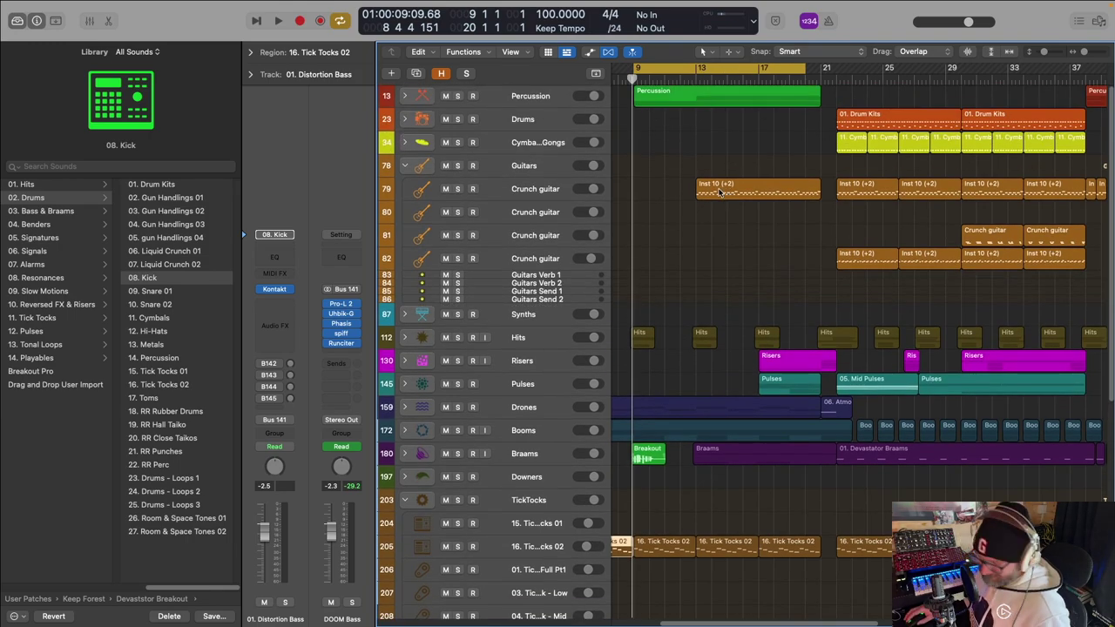
scroll(719, 192, left, 3)
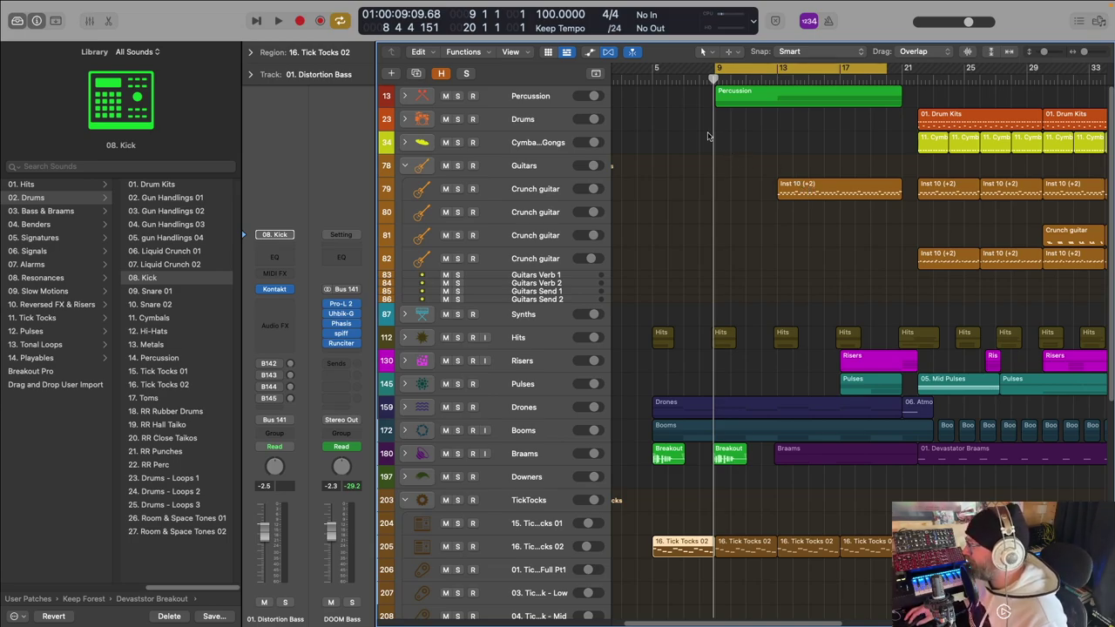
drag(713, 74, 656, 73)
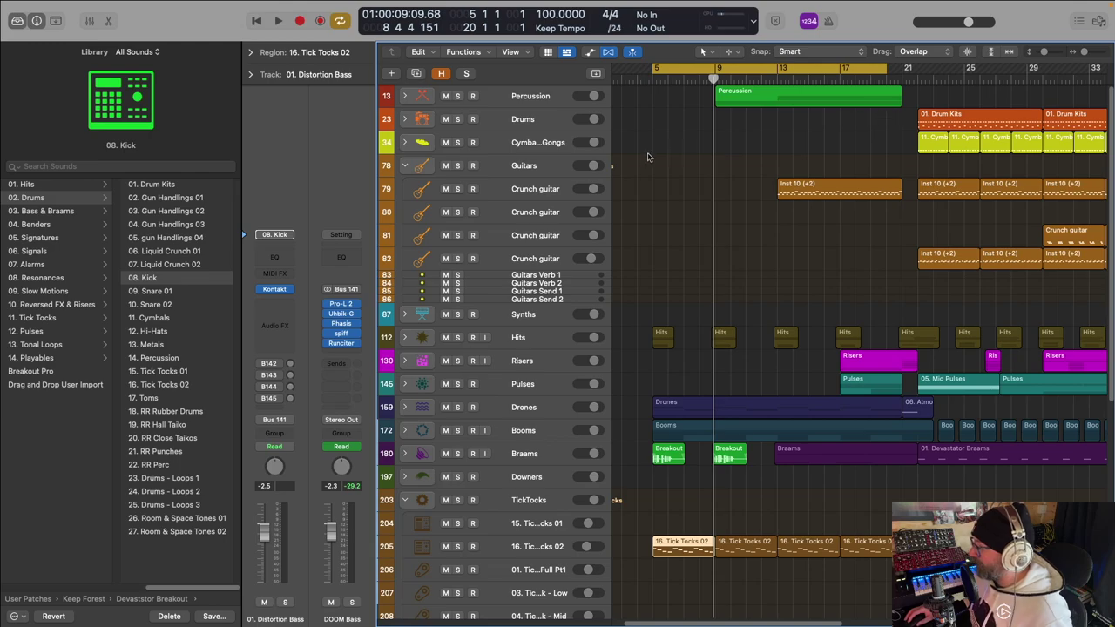
Step: Expand and solo the Drones stack, and play it from bar 5
key(z)
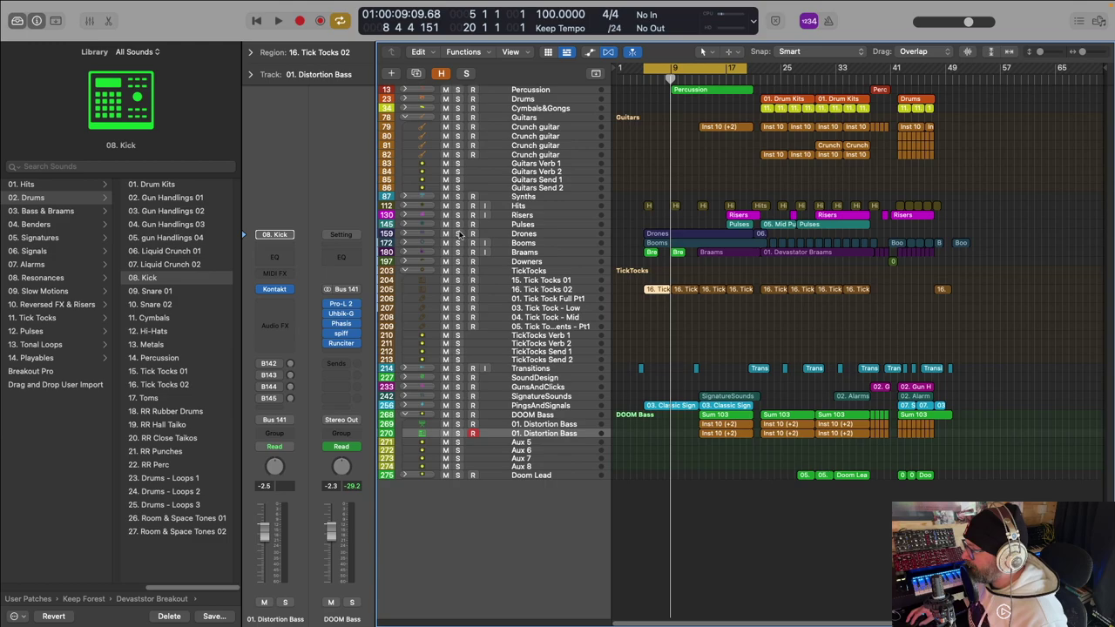
click(404, 234)
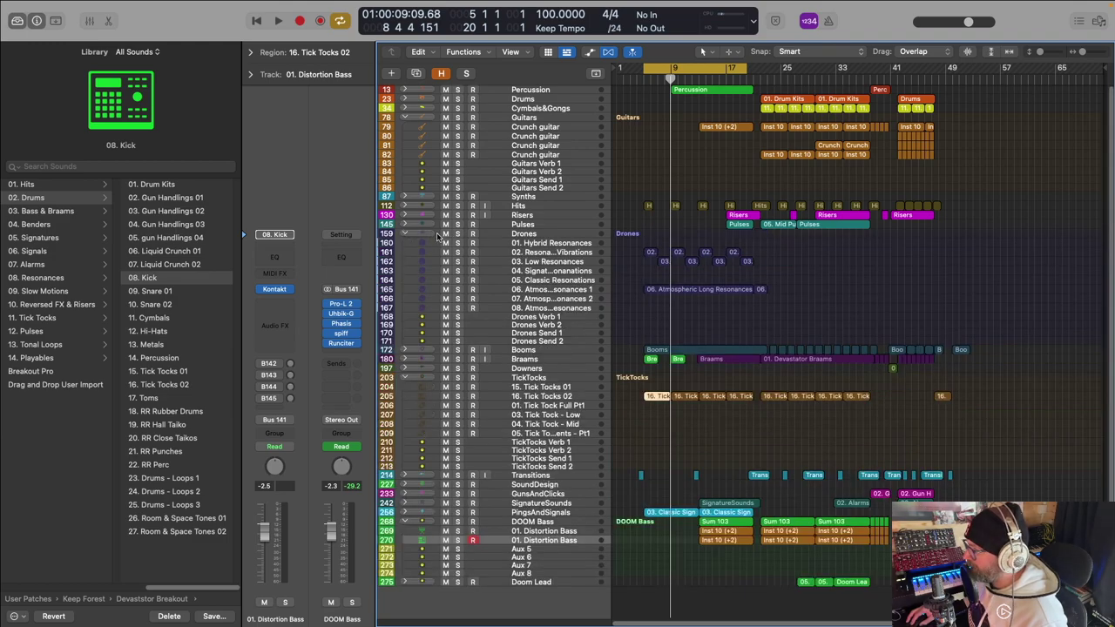
click(459, 234)
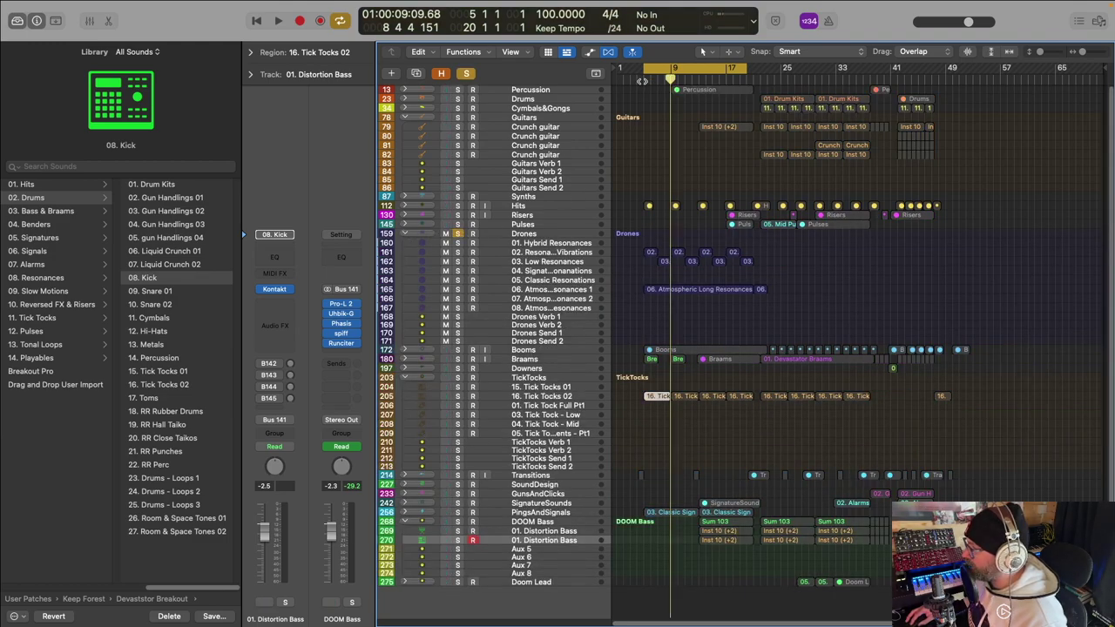
click(645, 112)
key(space)
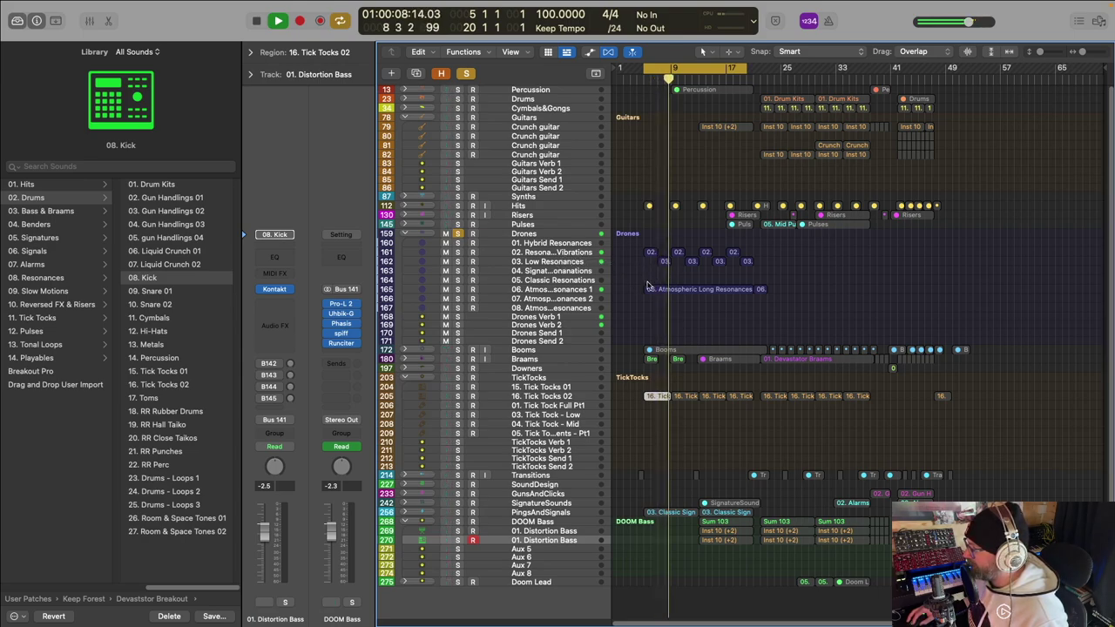
Step: Open the 06. Atmospheric Long Resonances 1 region in the Piano Roll, examine its notes, then close it and stop playback
click(661, 292)
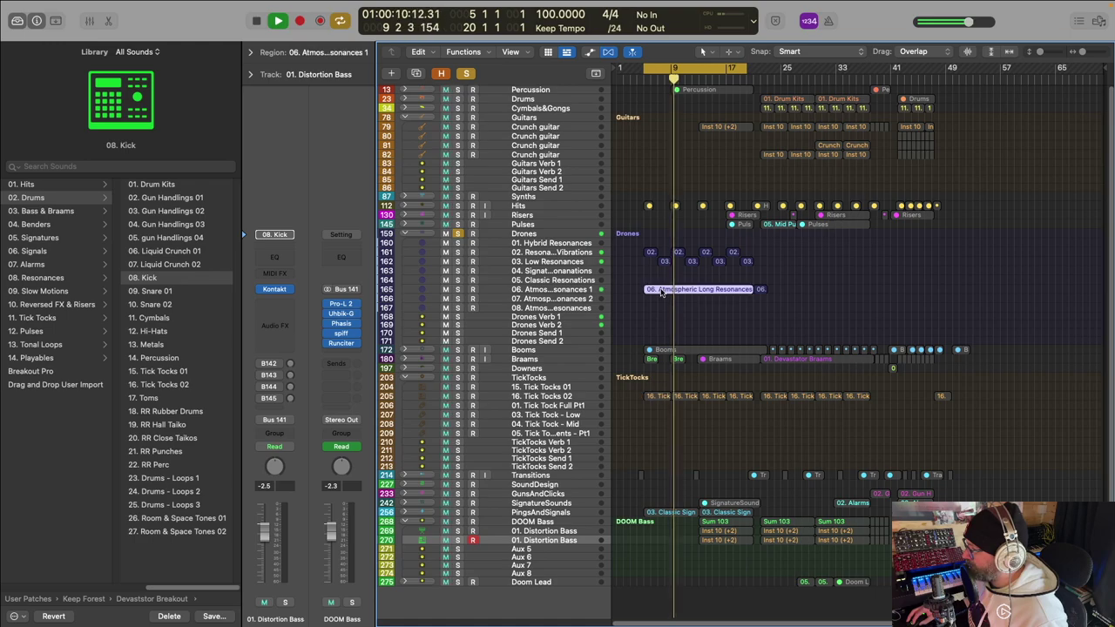
double_click(662, 292)
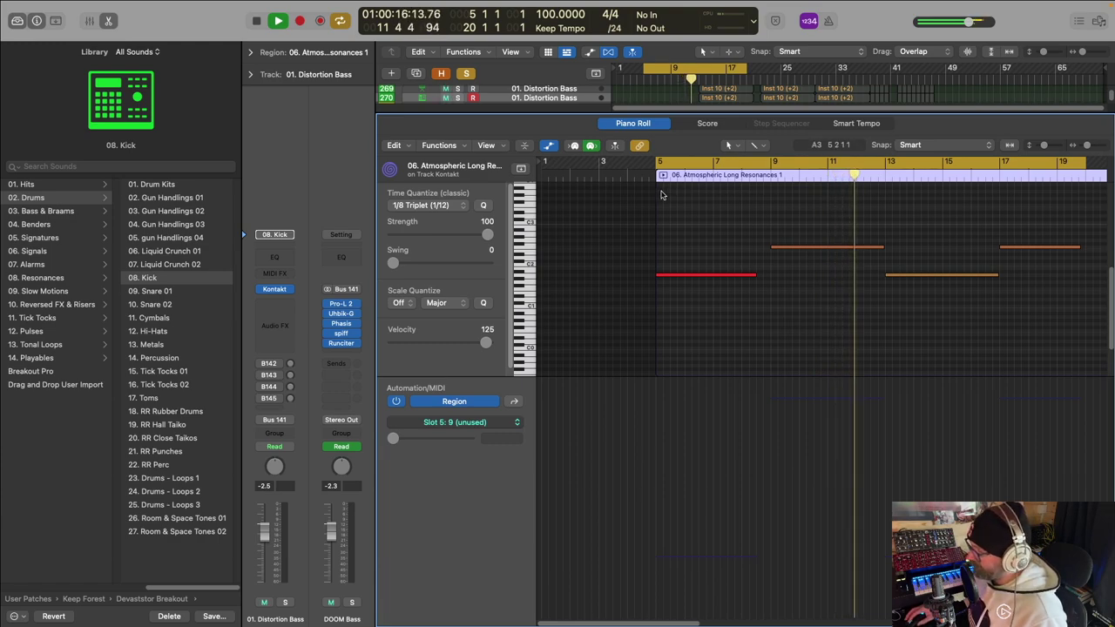
key(p)
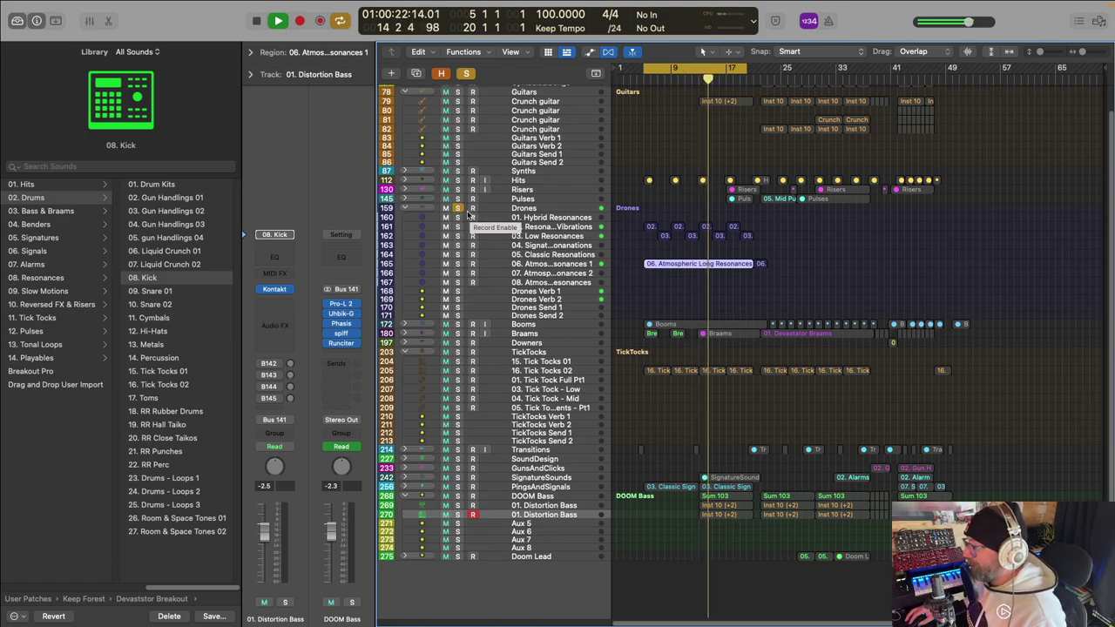
key(space)
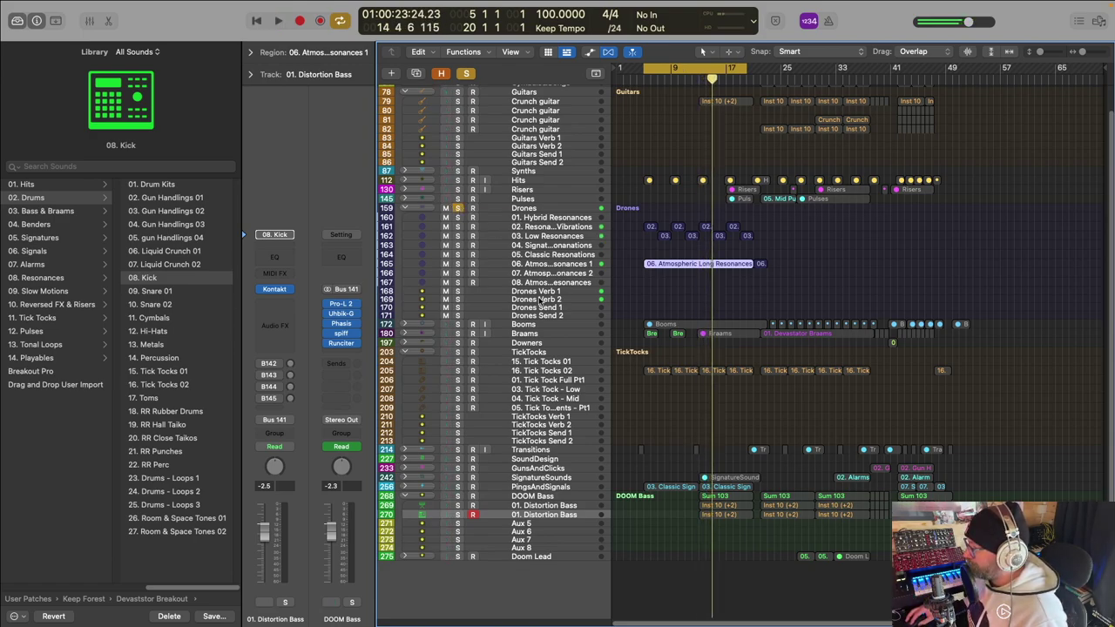
Step: Add the Booms stack and then the Hits stack to the soloed Drones, playing from bar 5 after each addition
click(458, 324)
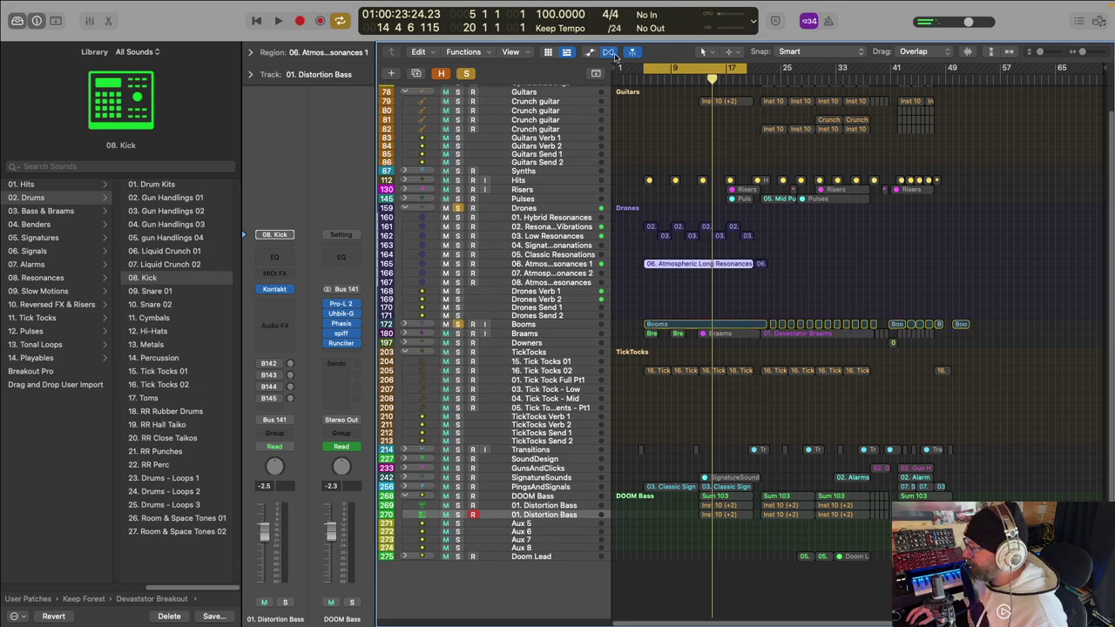
key(Return)
key(space)
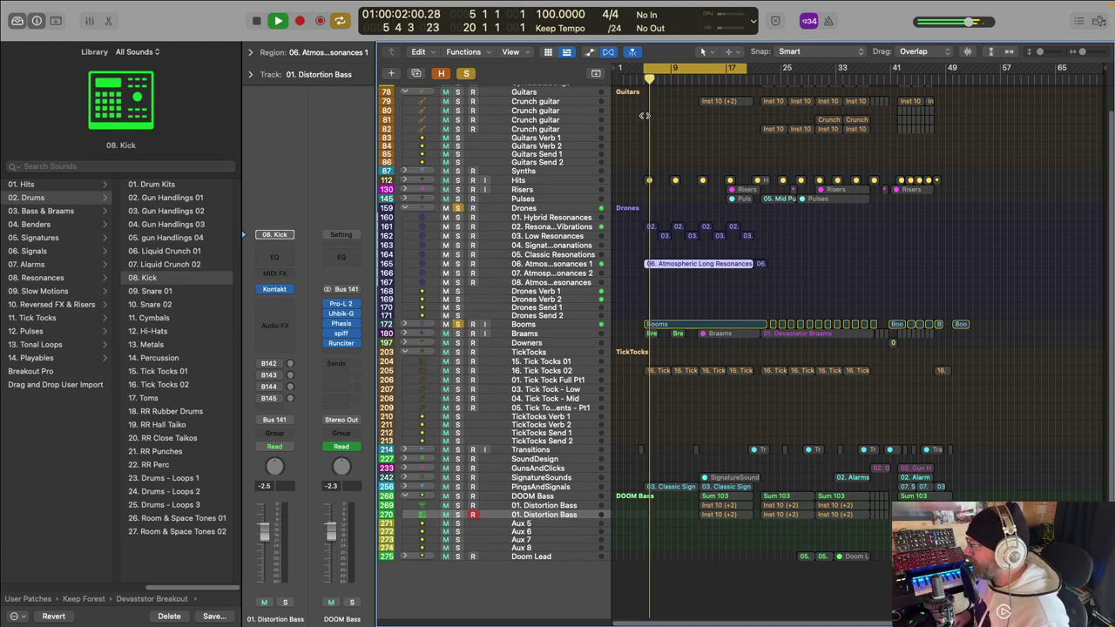
key(space)
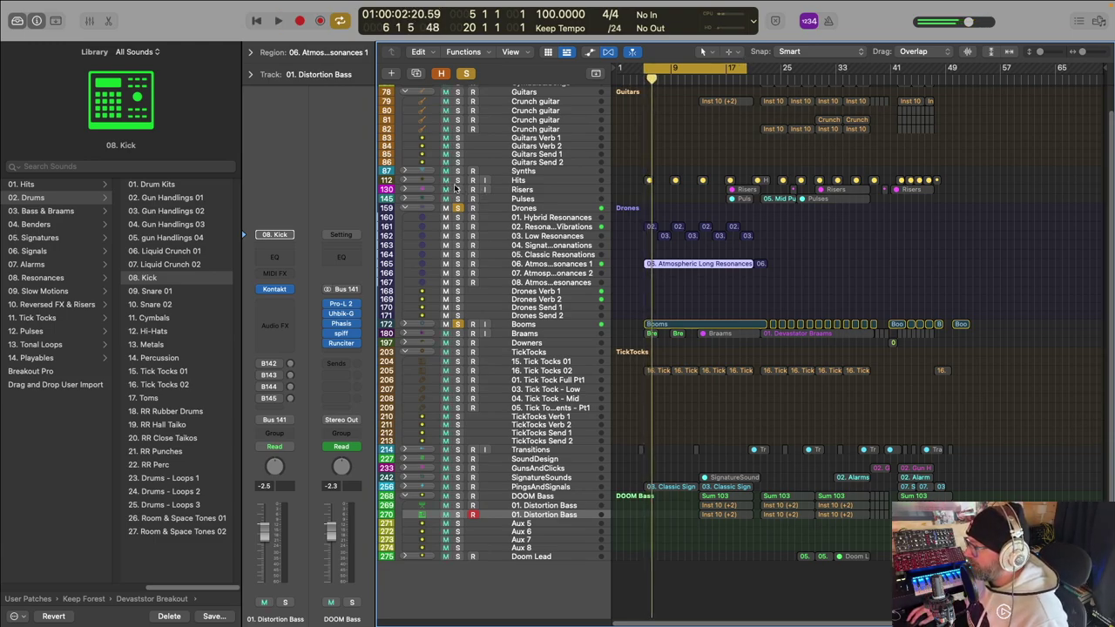
click(458, 179)
key(space)
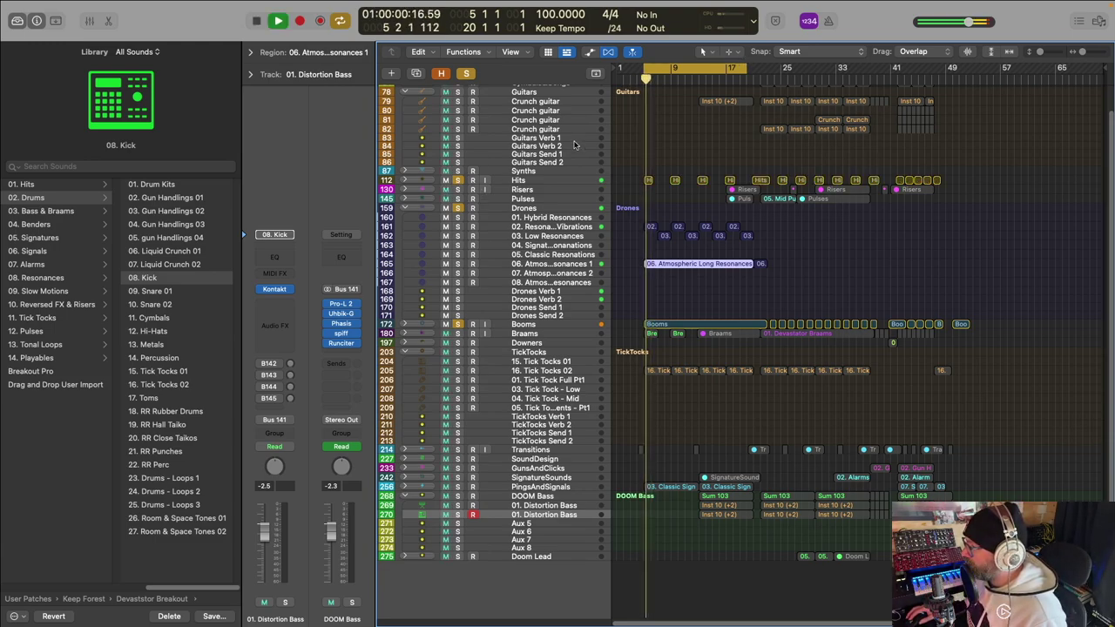
Step: Expand the Hits stack to view its tracks while the soloed stacks play, and stop playback
click(404, 180)
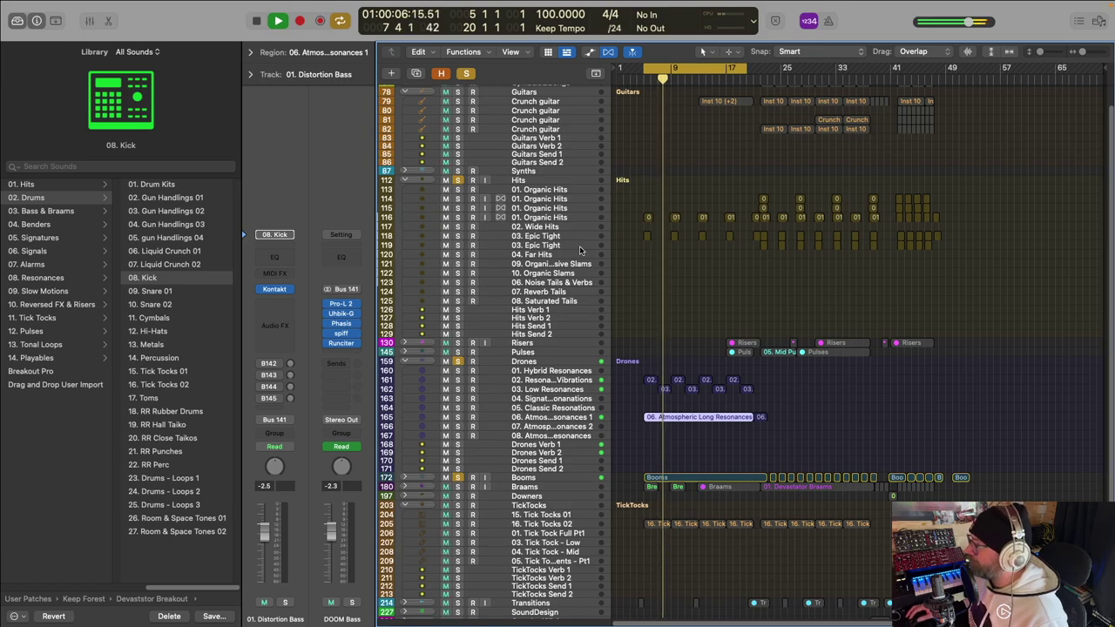
scroll(584, 200, down, 5)
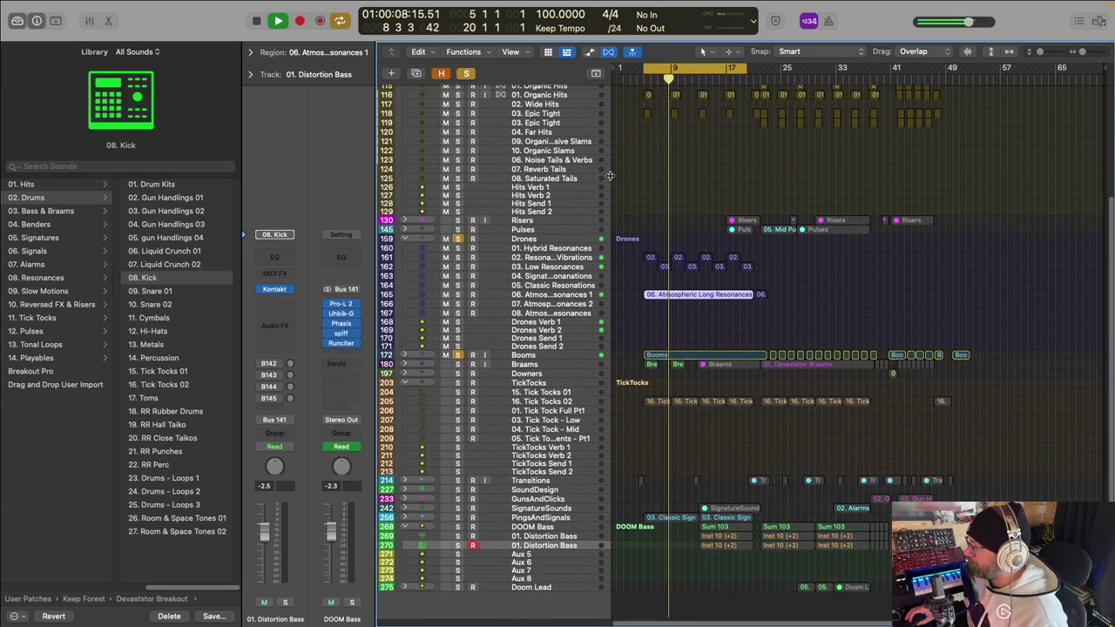
key(space)
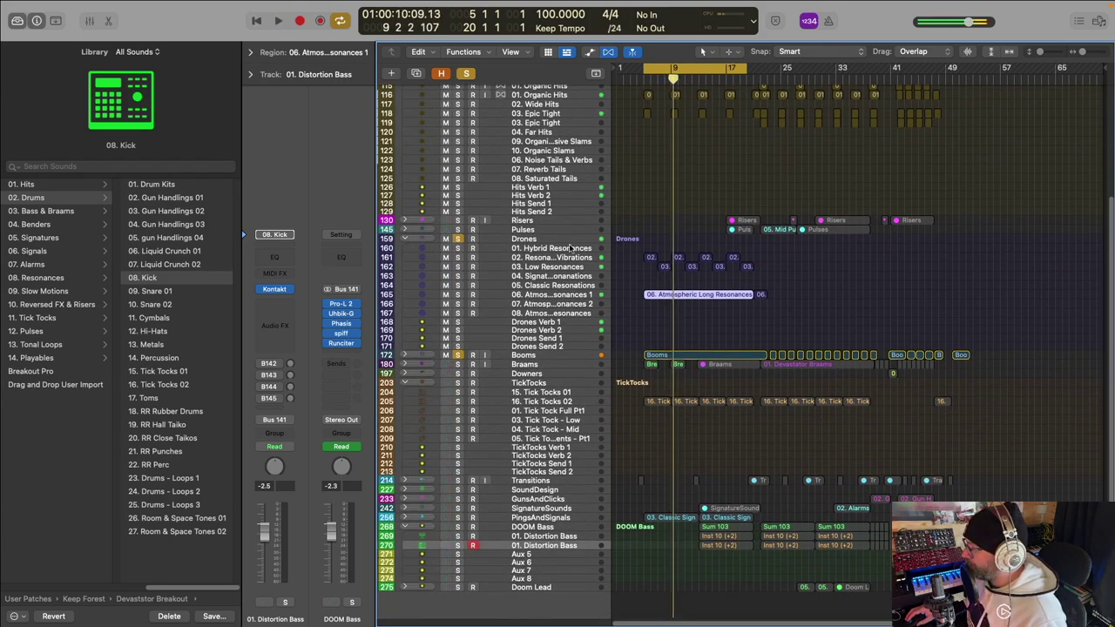
Step: Clear the existing solos, solo only the PingsAndSignals stack, and expand it to show its tracks
click(458, 518)
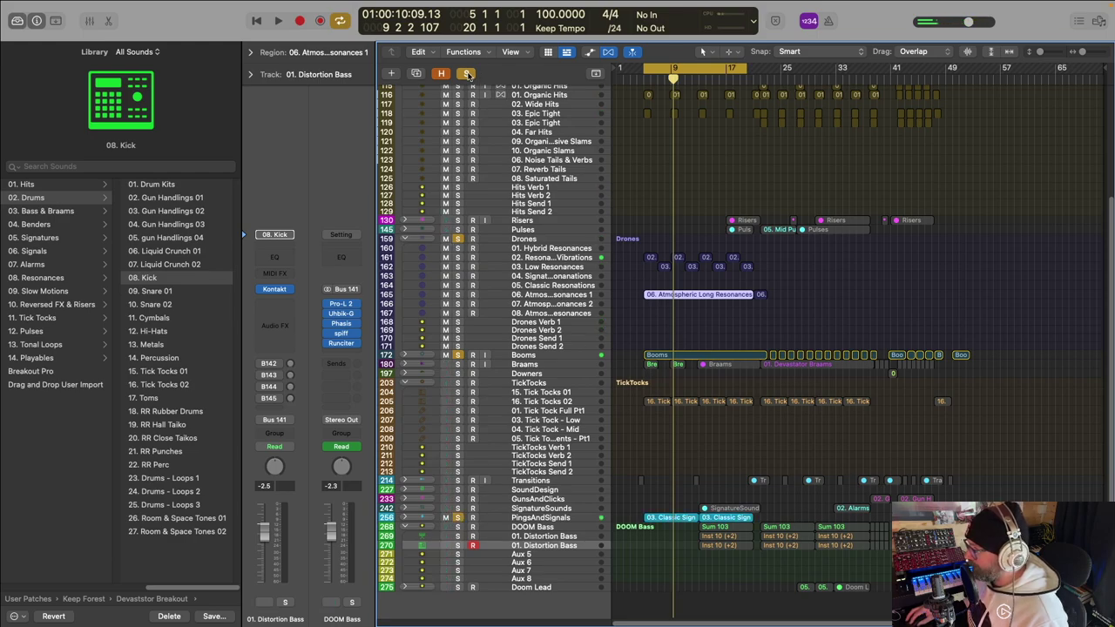
click(467, 75)
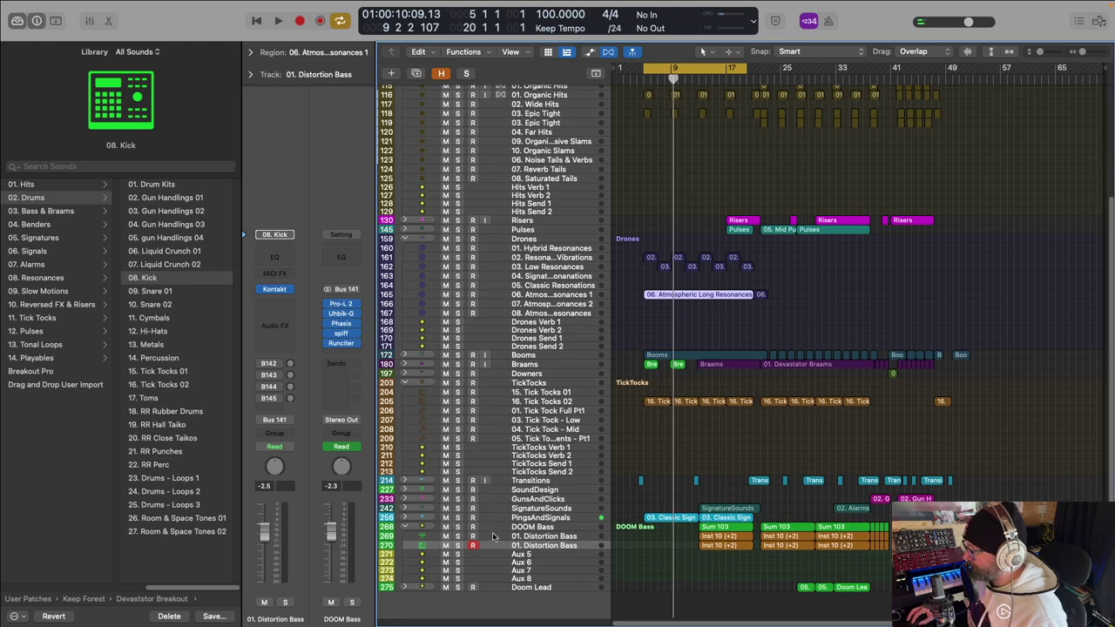
click(458, 518)
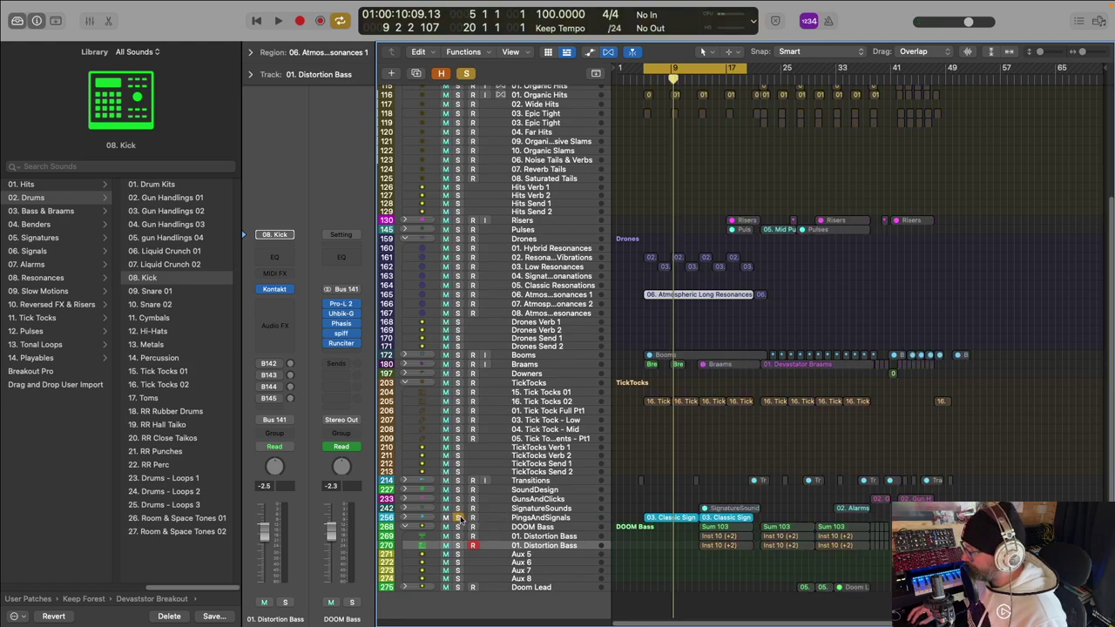
scroll(644, 514, down, 2)
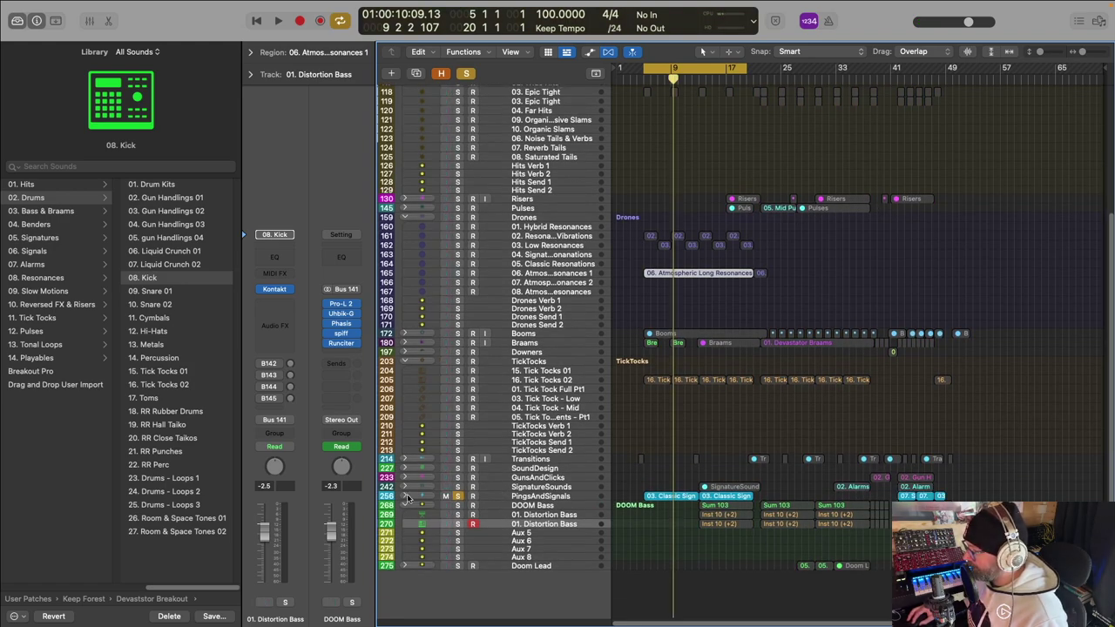
click(404, 496)
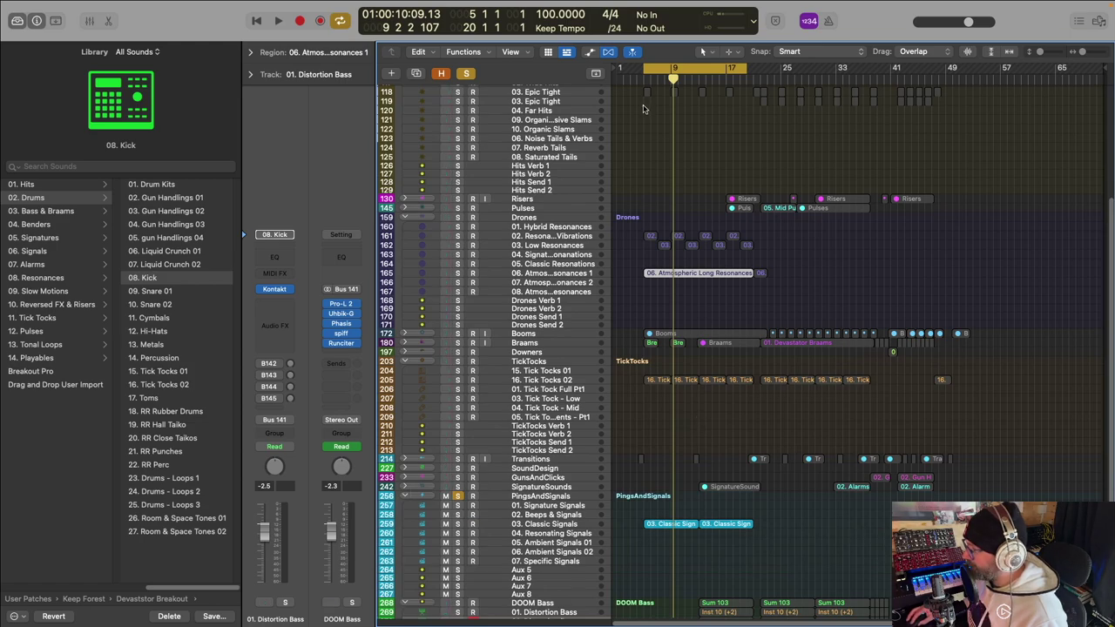
Step: Play the soloed signals, examine the first 03. Classic Signals region's notes in the Piano Roll, then stop and close the editor
key(space)
double_click(677, 524)
scroll(710, 339, up, 2)
scroll(722, 299, down, 4)
scroll(728, 296, up, 5)
scroll(728, 294, up, 2)
scroll(723, 297, down, 4)
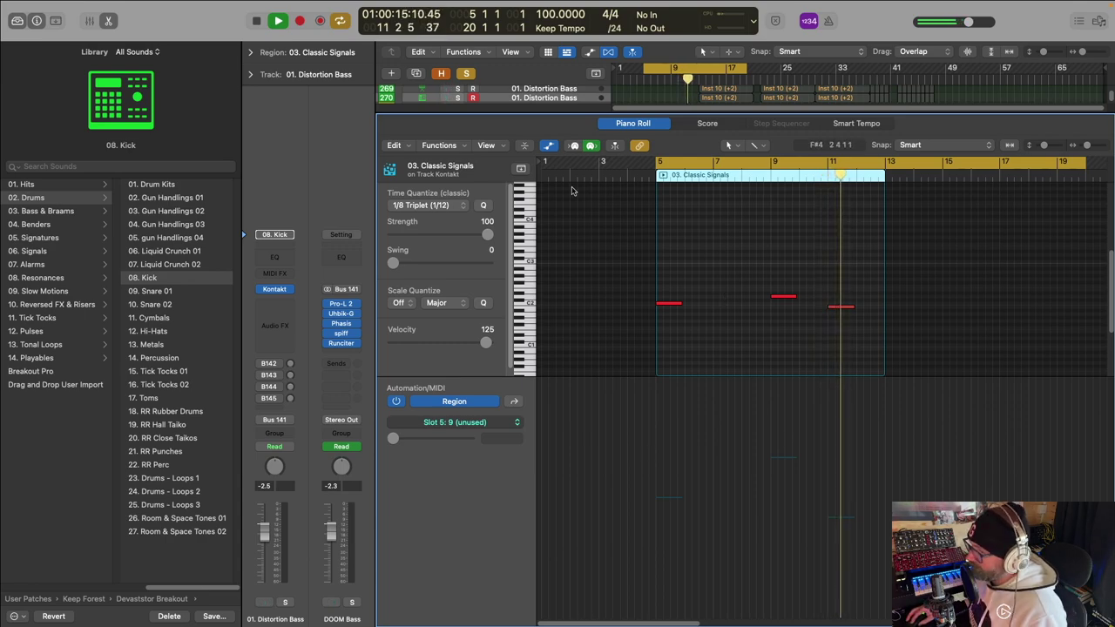
key(space)
click(108, 23)
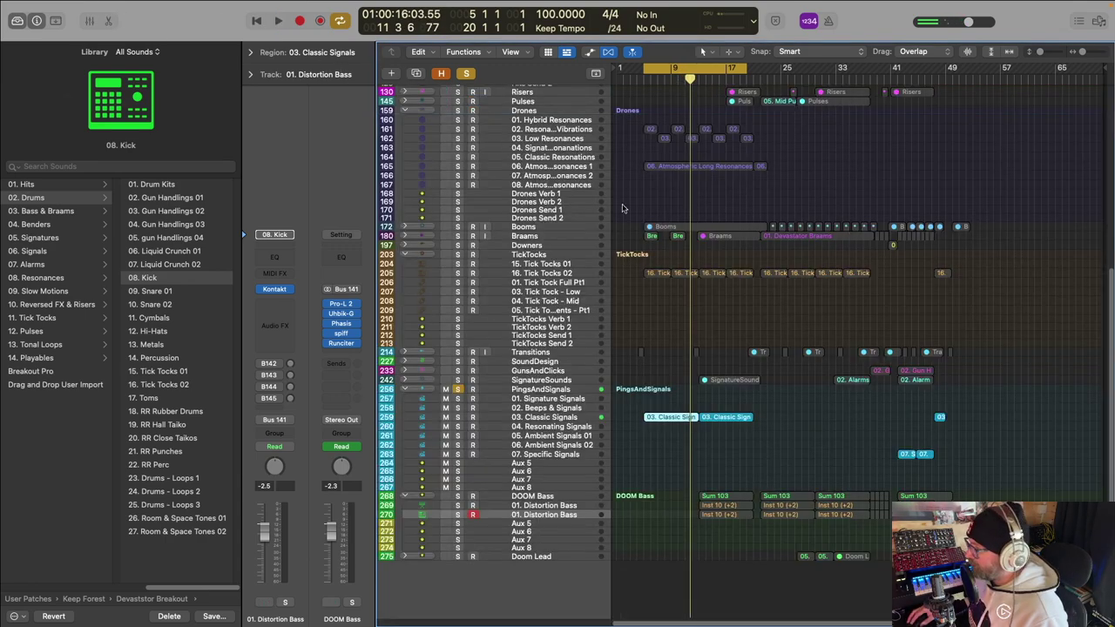
Step: Open the second 03. Classic Signals region, starting at bar 13, in the Piano Roll and play its notes soloed
click(734, 443)
click(730, 418)
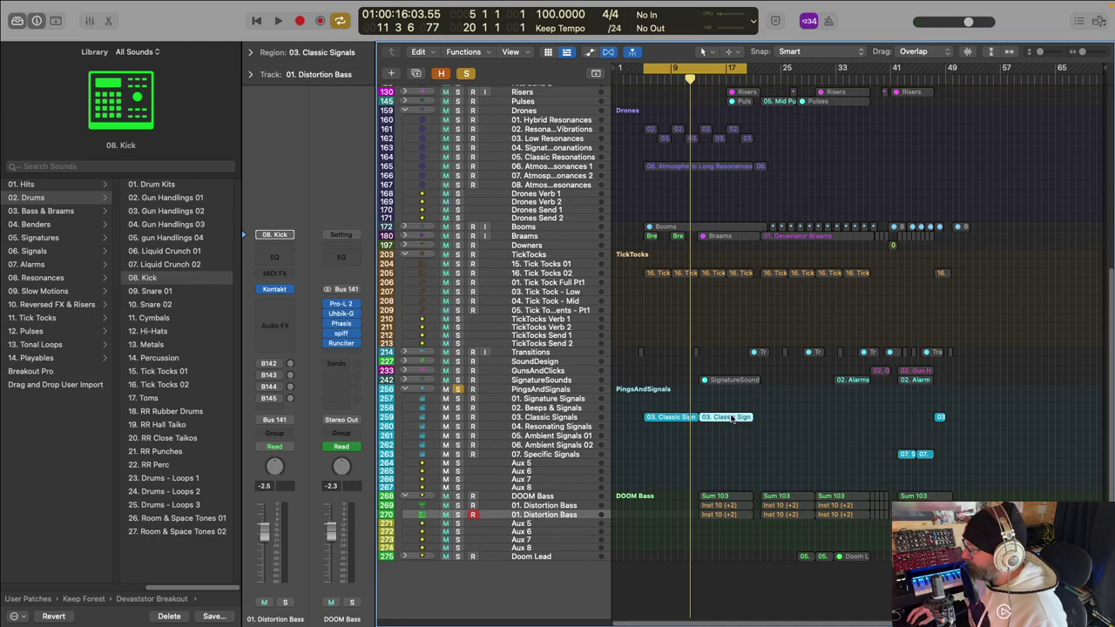
double_click(733, 419)
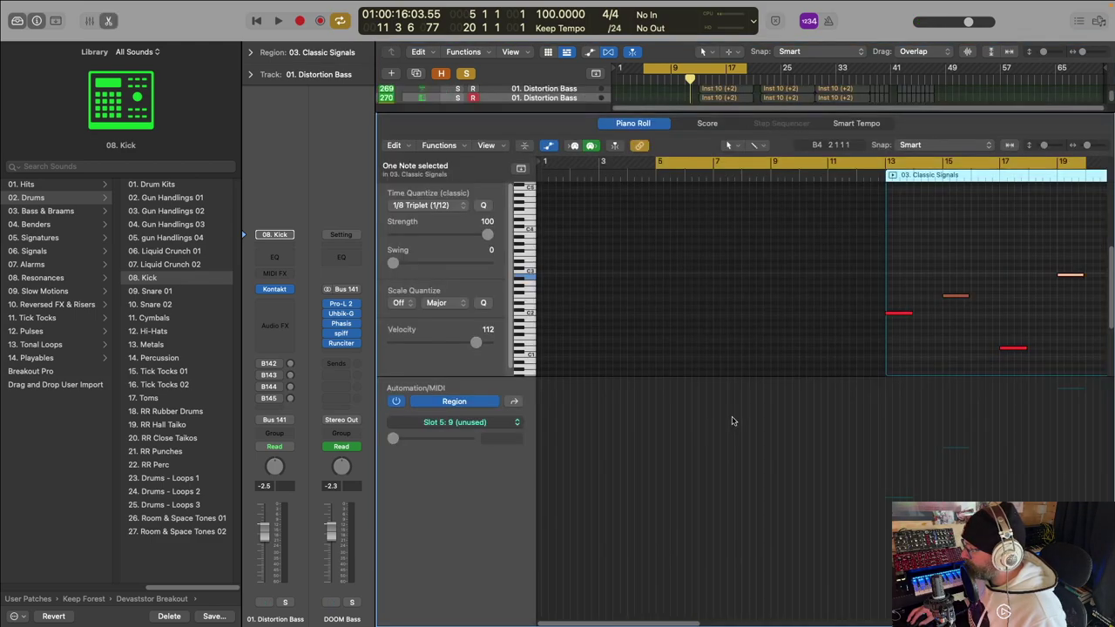
key(space)
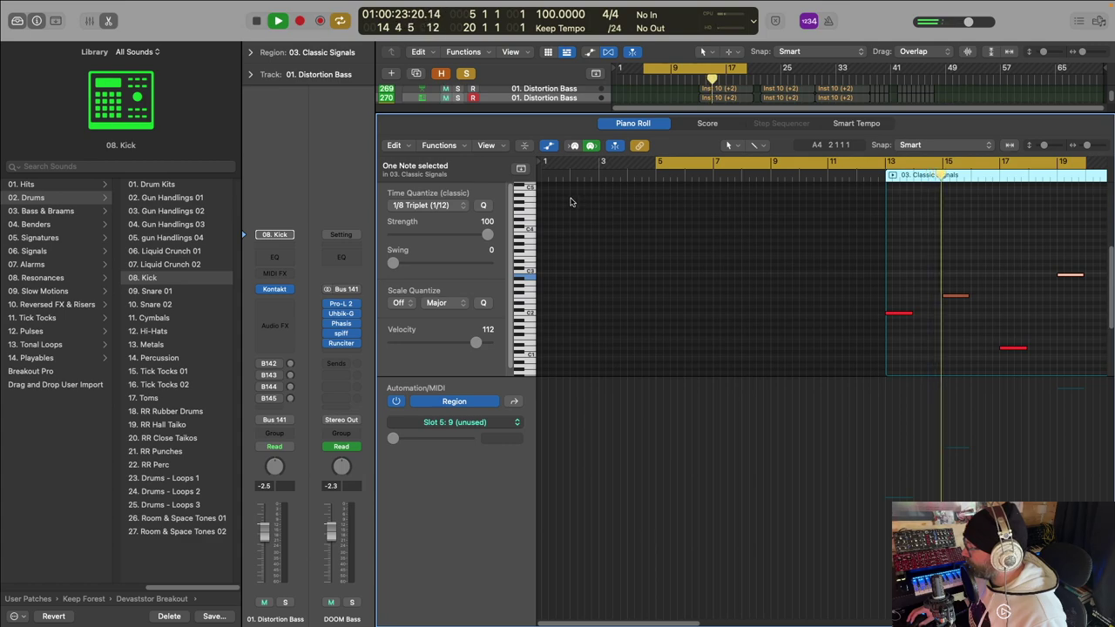
Step: Clear the PingsAndSignals solo, close the Piano Roll, and play the full arrangement briefly from bar 5
click(468, 75)
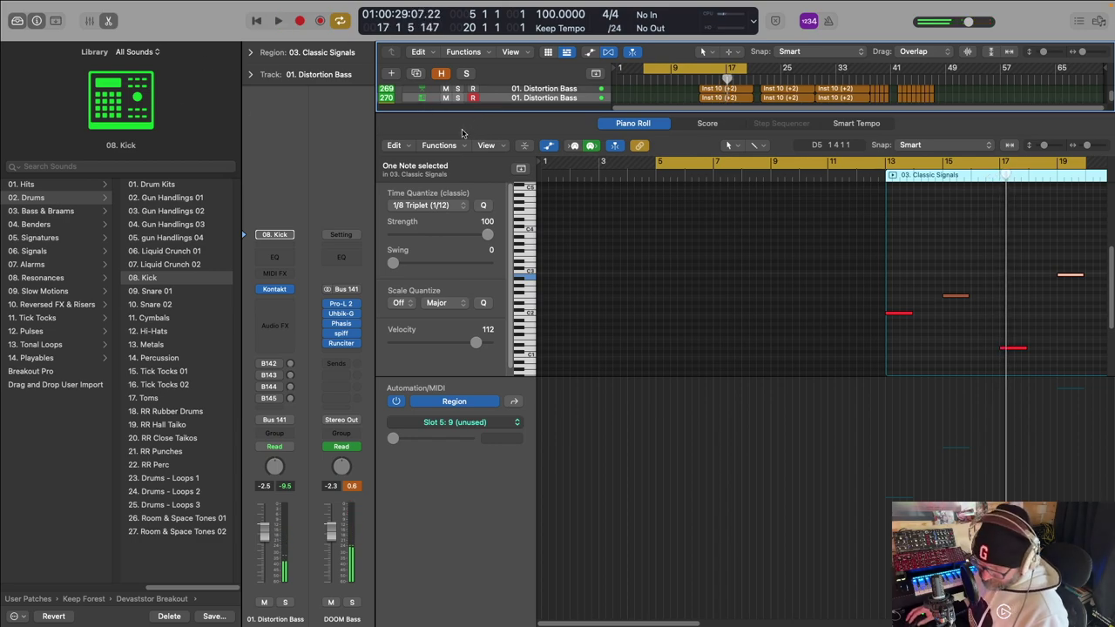
key(p)
scroll(689, 226, up, 4)
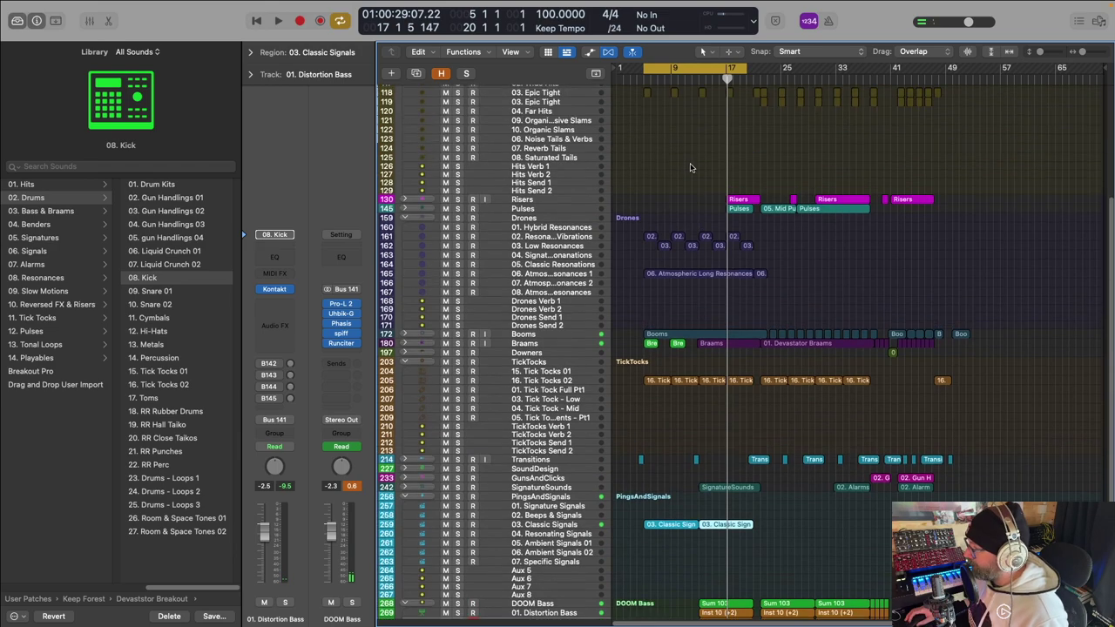
scroll(692, 192, down, 4)
scroll(666, 157, up, 2)
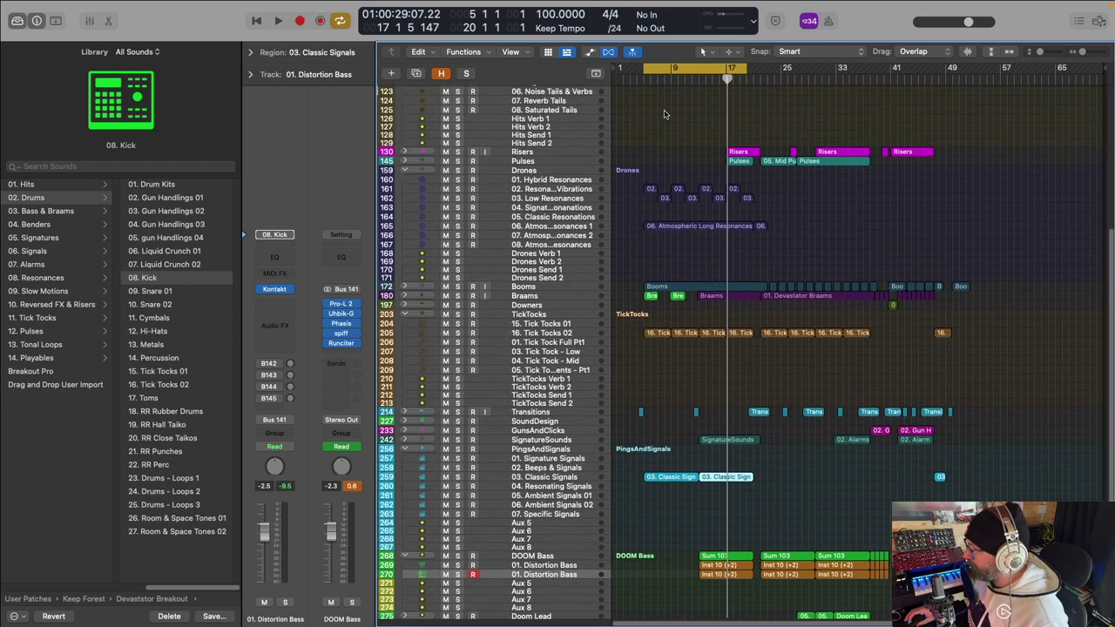
drag(730, 79, 645, 97)
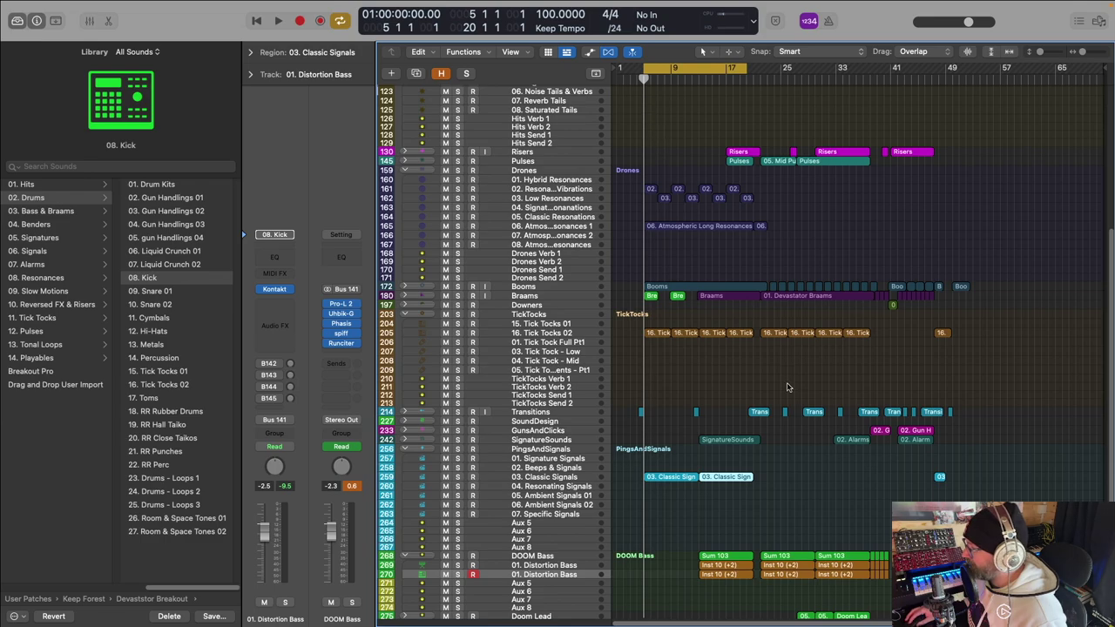
key(space)
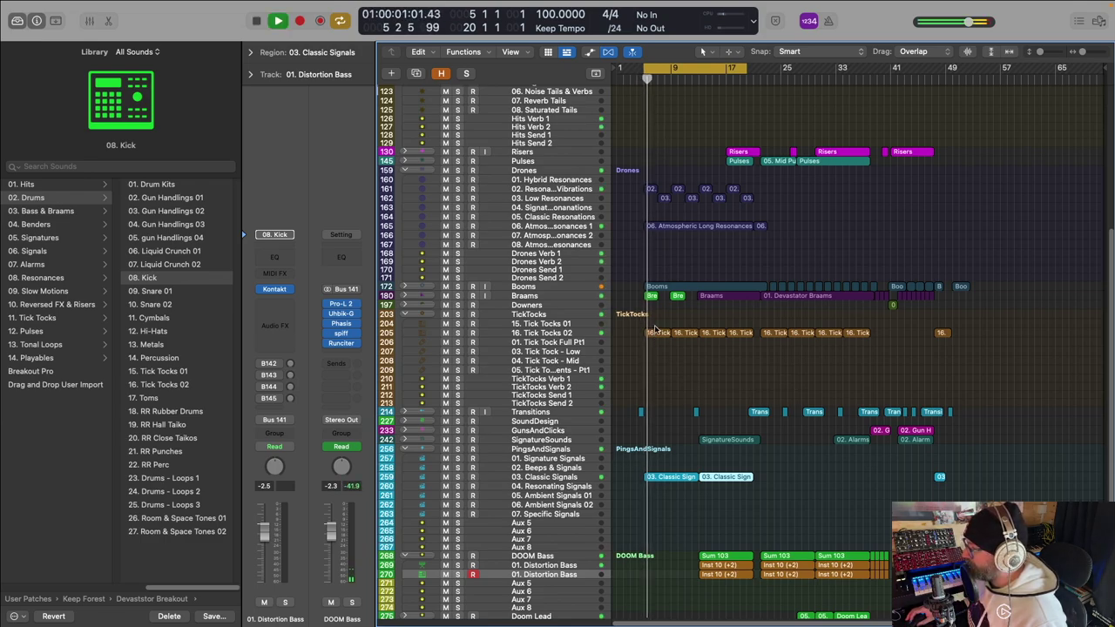
scroll(662, 331, down, 1)
key(space)
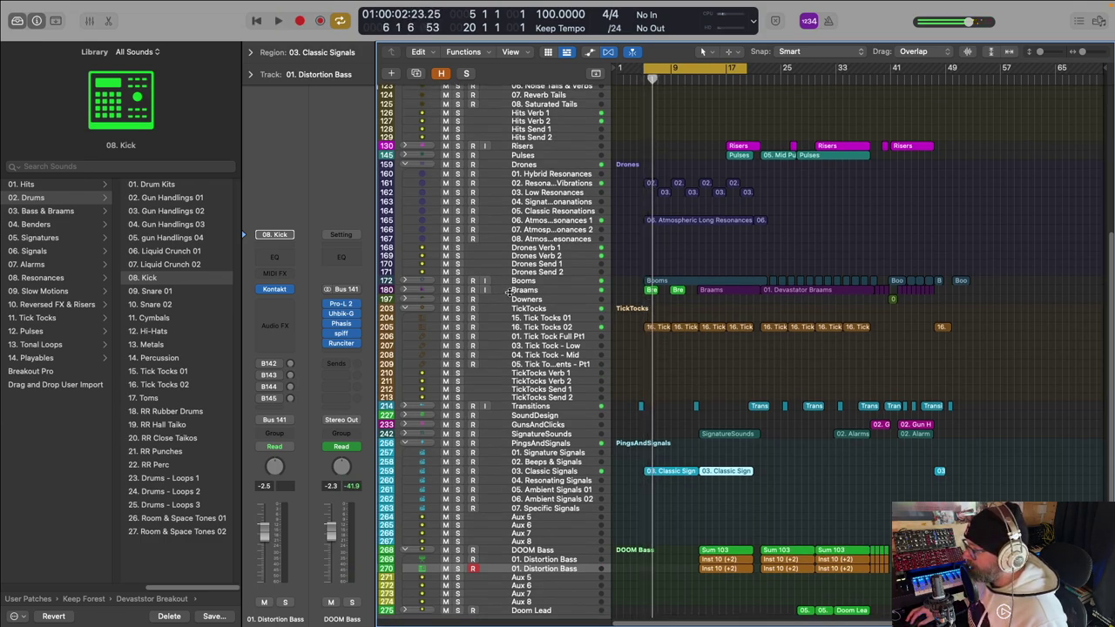
Step: Expand the Braams stack, solo its Breakout Pro track, and play it from bar 5
click(404, 290)
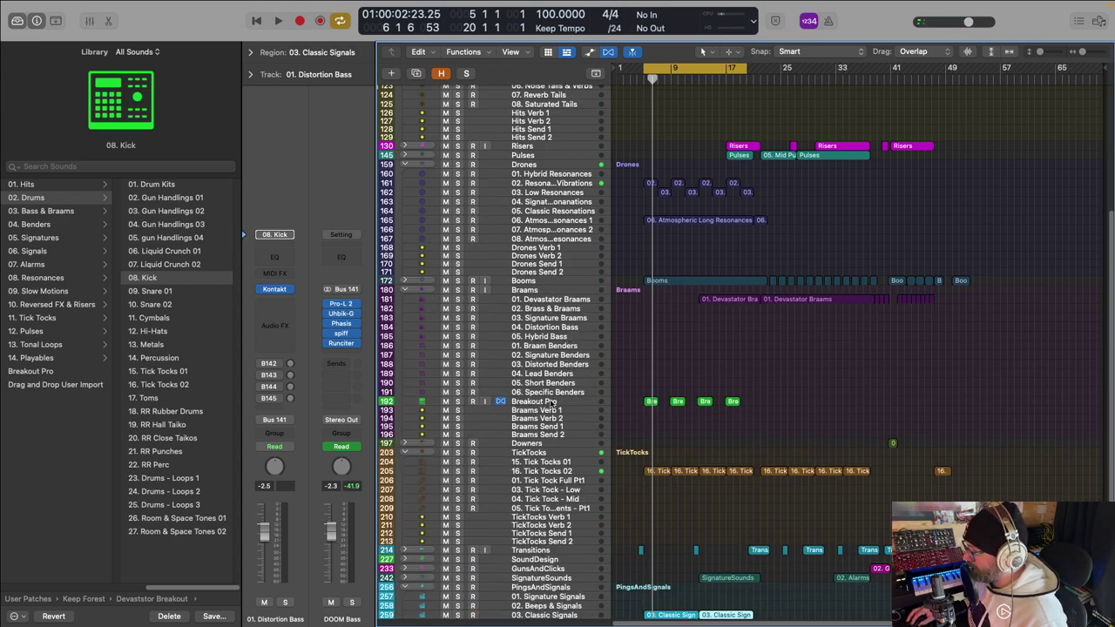
click(458, 401)
key(comma)
key(space)
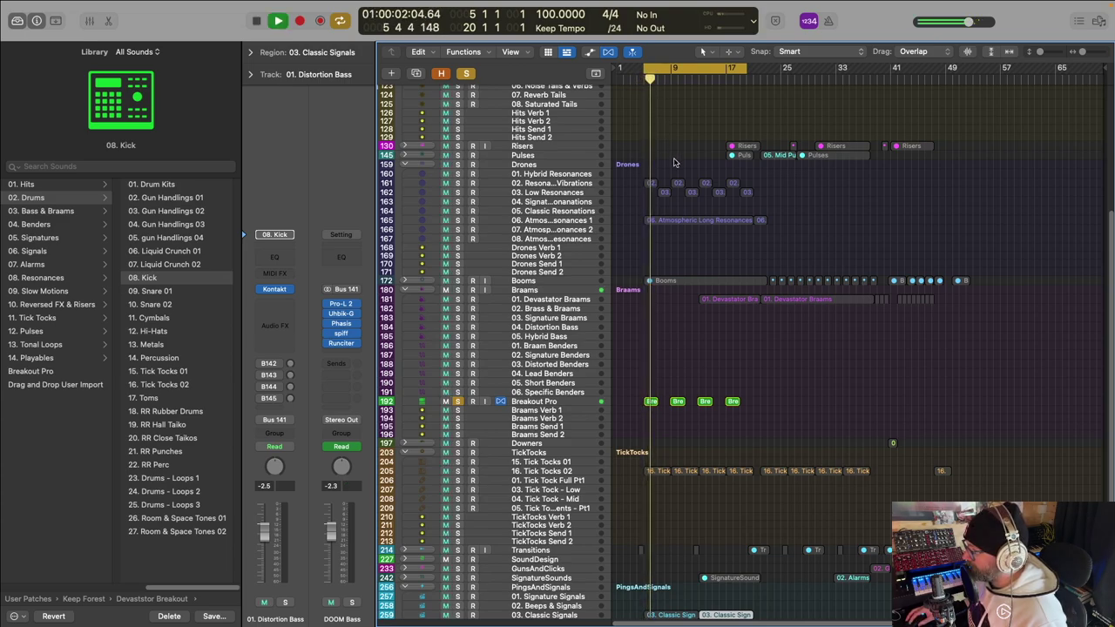
key(space)
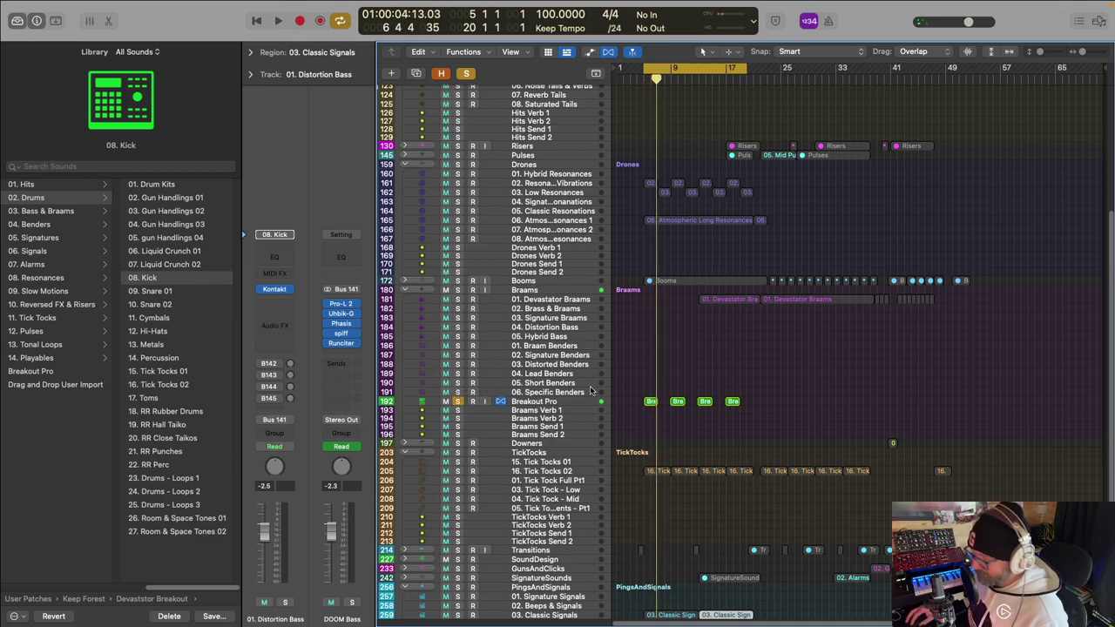
Step: Show enlarged tracks with automation, find Breakout Pro's filter frequency curve, and view its FilterFreak plug-in before closing it
key(super+Down)
key(super+Down)
key(super+Down)
scroll(662, 261, down, 10)
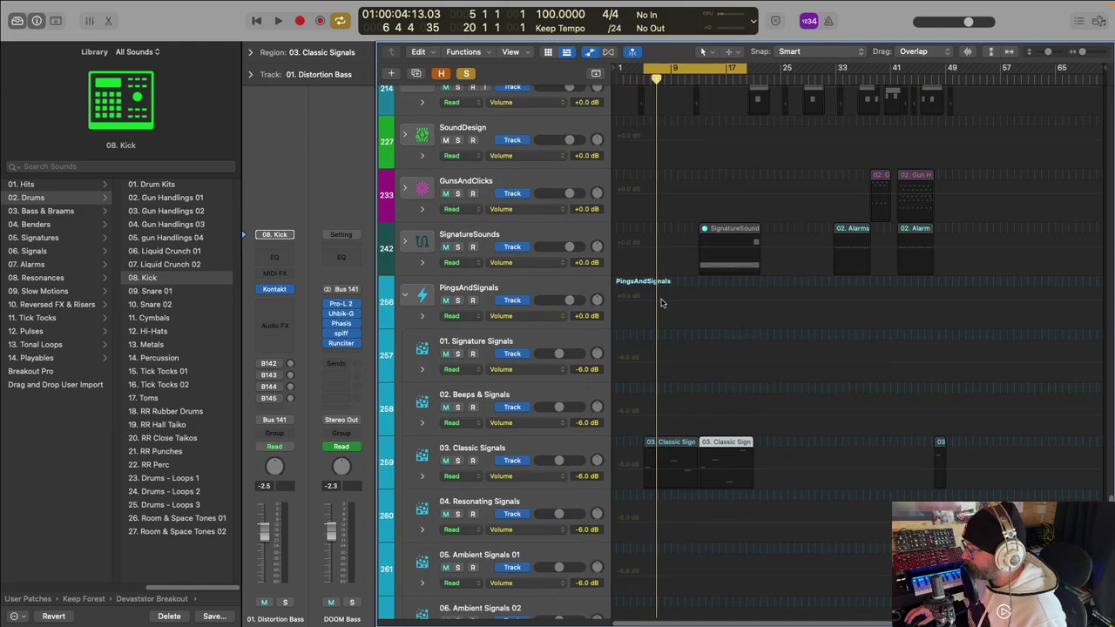
scroll(666, 243, up, 4)
scroll(672, 215, down, 8)
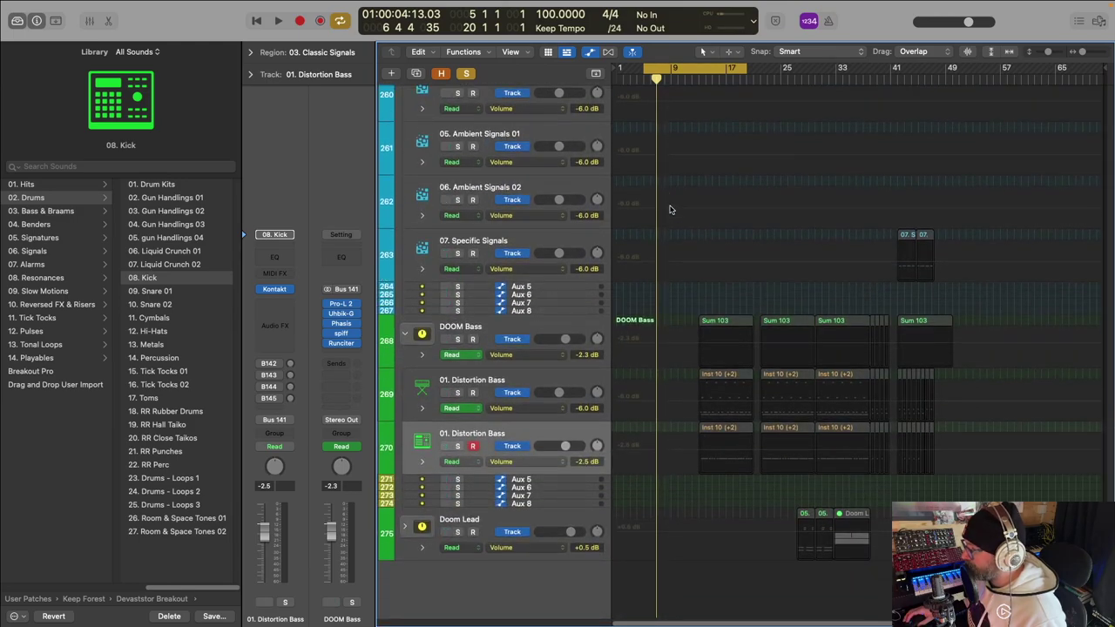
scroll(671, 209, up, 15)
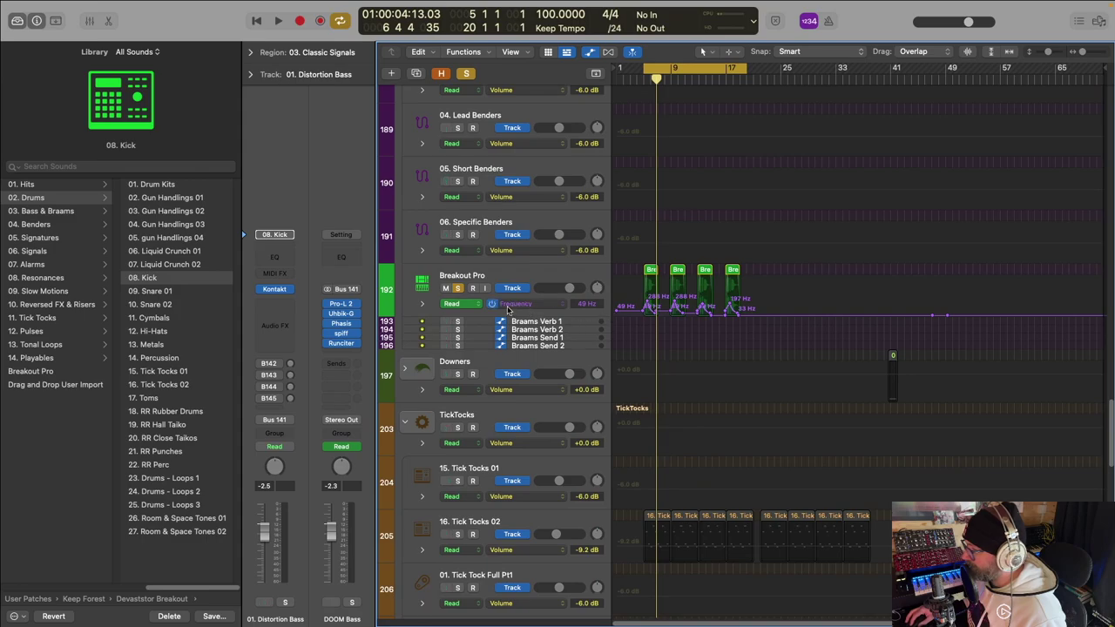
click(522, 294)
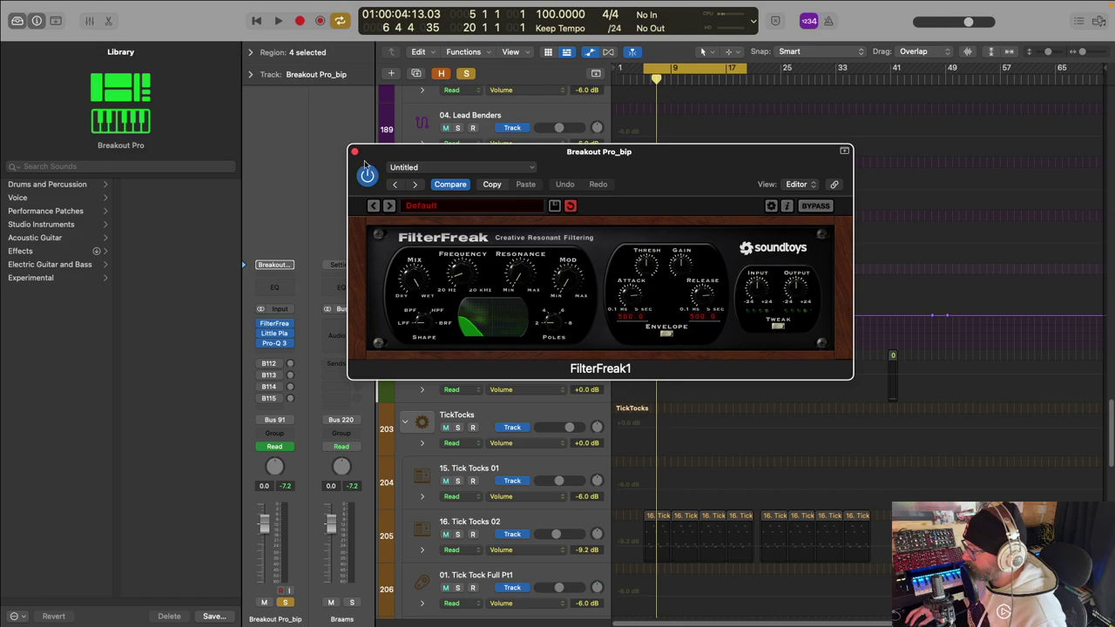
click(355, 152)
Step: Play the soloed Breakout Pro automation from bar 5, then clear the solo and return to the compact track view without automation
key(space)
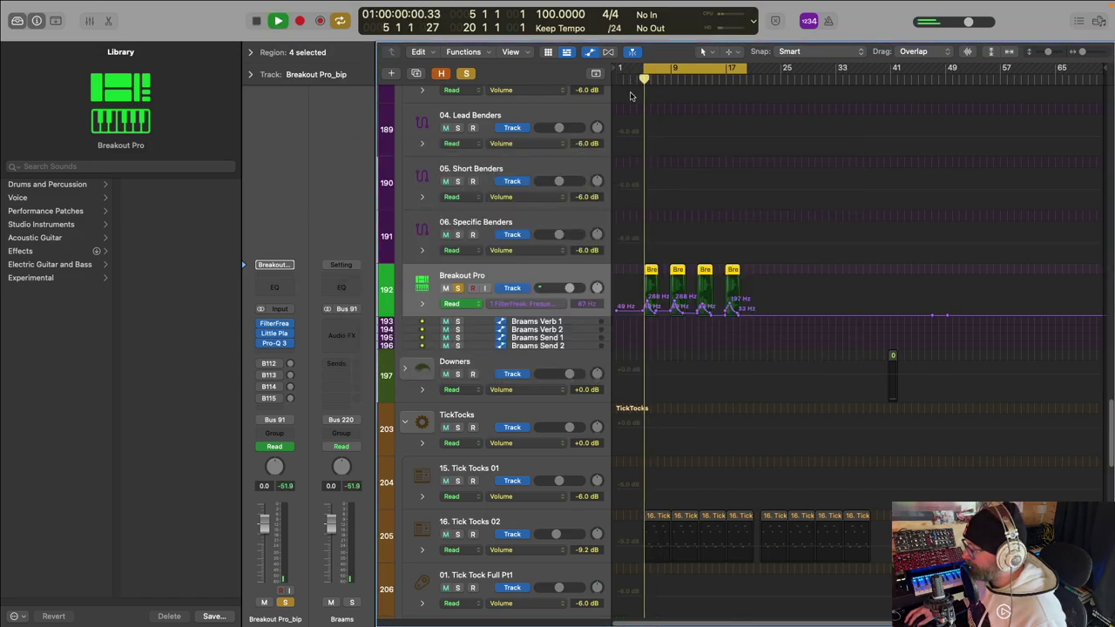
click(469, 74)
scroll(528, 290, up, 3)
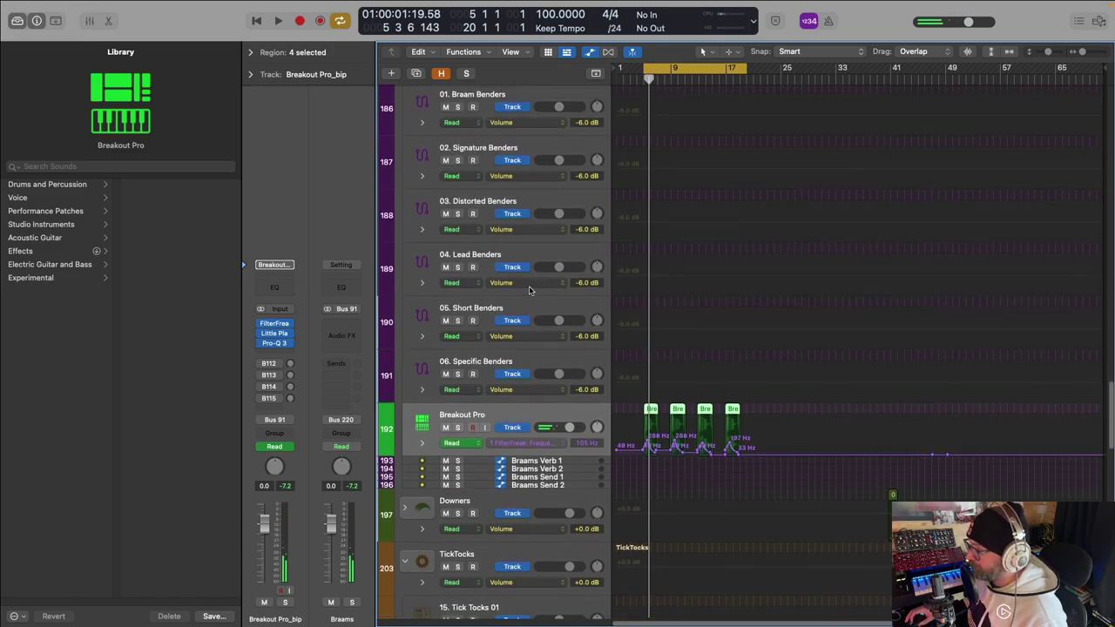
key(super+Up)
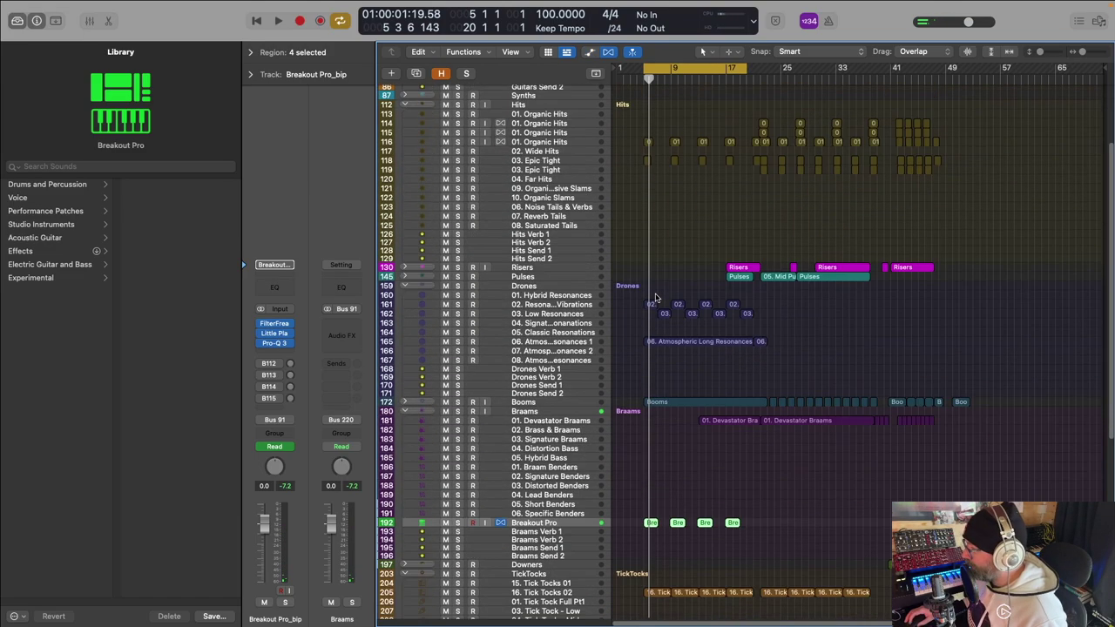
Step: Play the full arrangement from bar 5 and review the Drones, Braams, TickTocks and PingsAndSignals stacks
scroll(653, 305, up, 2)
key(space)
scroll(745, 308, down, 6)
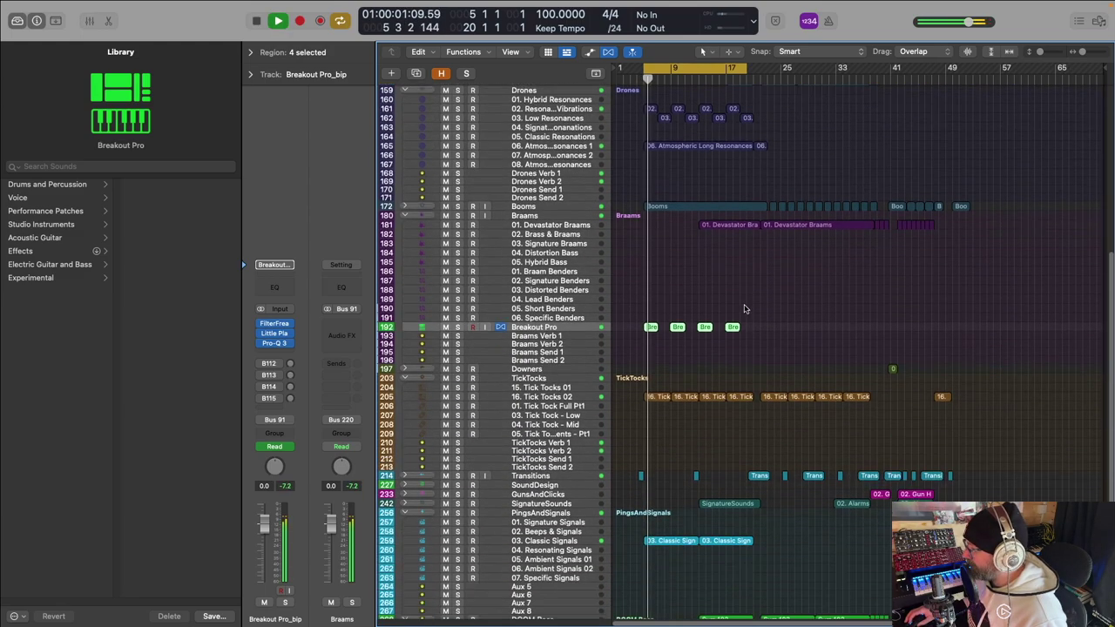
scroll(740, 296, down, 2)
scroll(710, 240, up, 2)
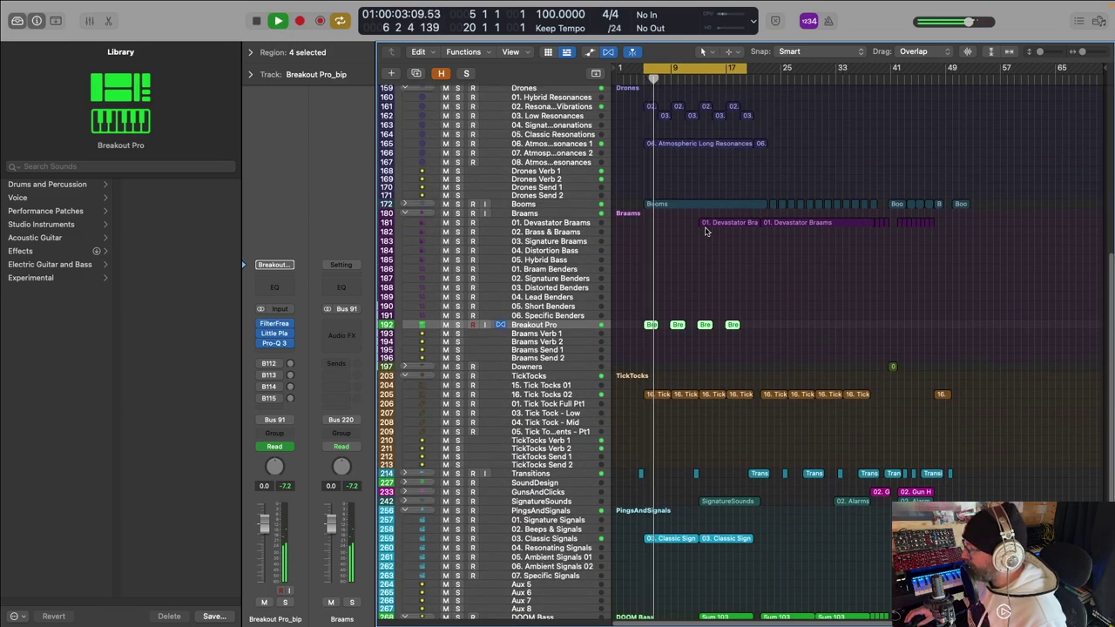
Step: Expand the Percussion stack and select the 19. RR Hall Taiko track while the arrangement plays
scroll(707, 240, up, 6)
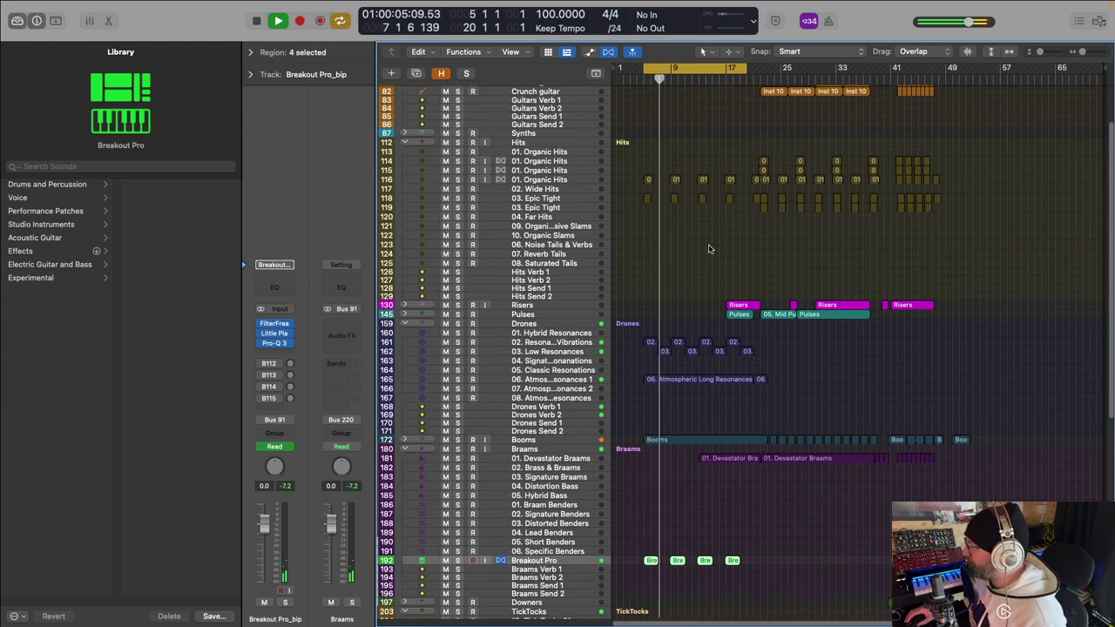
scroll(710, 252, up, 3)
scroll(709, 270, up, 1)
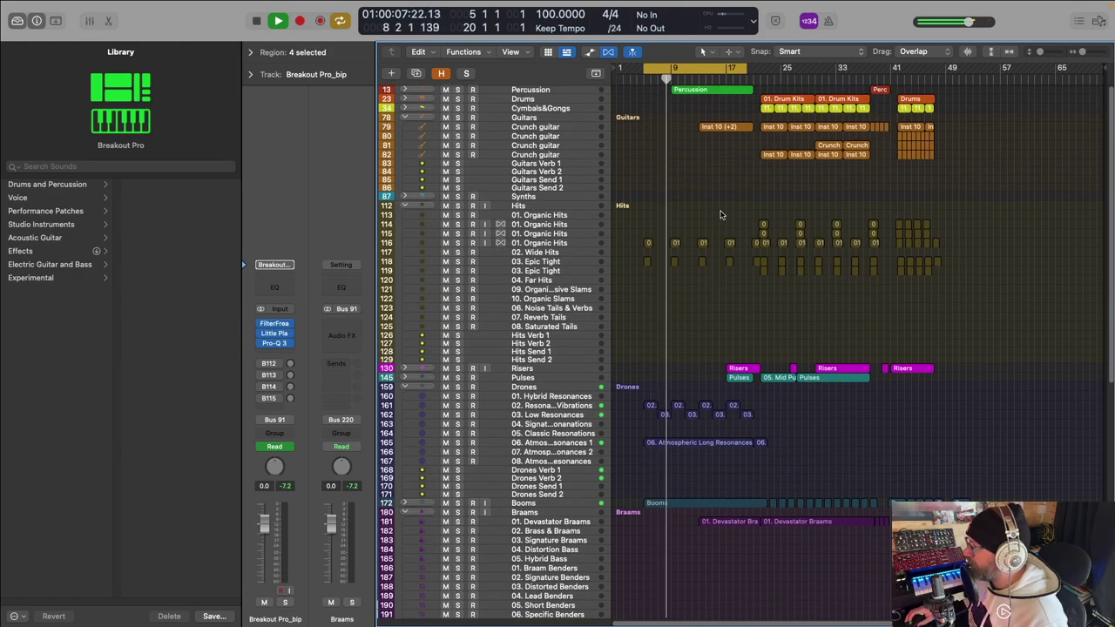
click(405, 90)
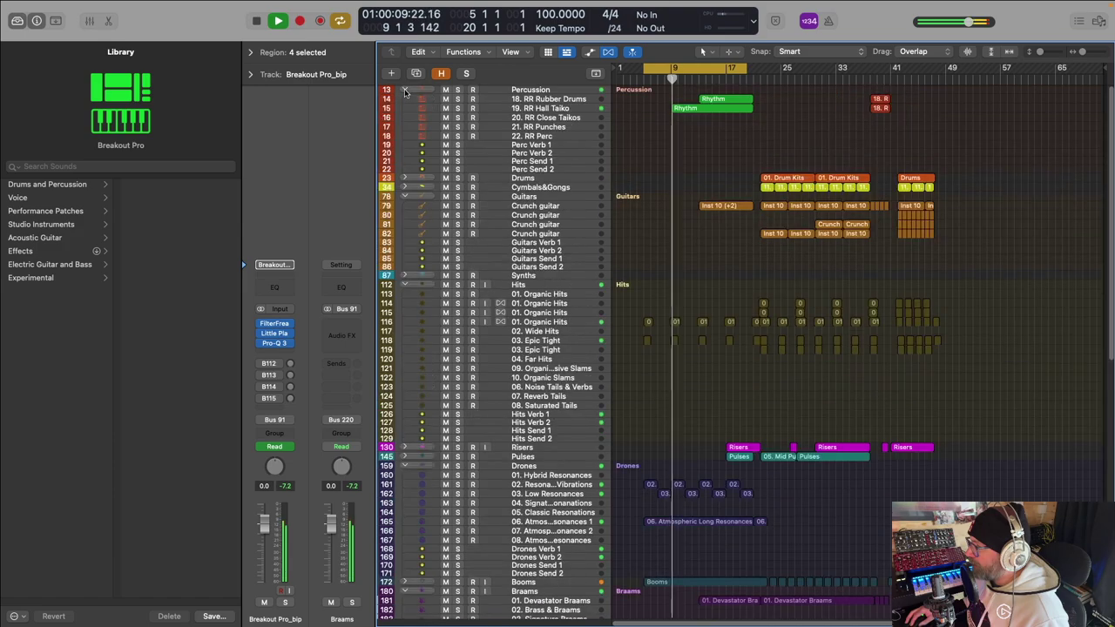
click(558, 109)
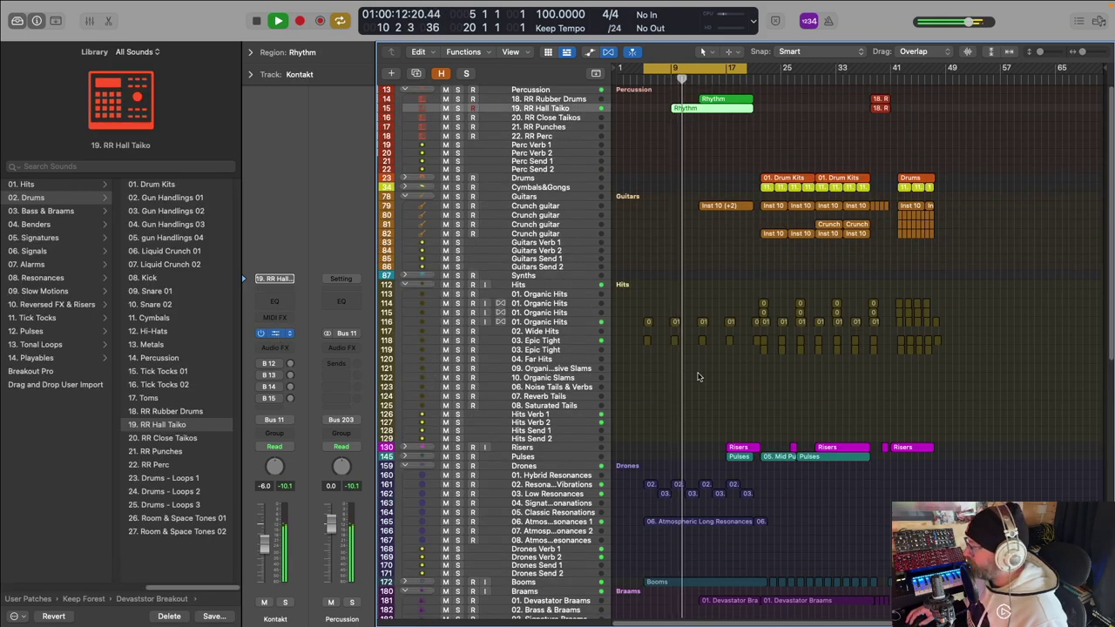
Step: View the rhythm sequencer of the 19. RR Hall Taiko track's Kontakt instrument, then close the plug-in window
key(v)
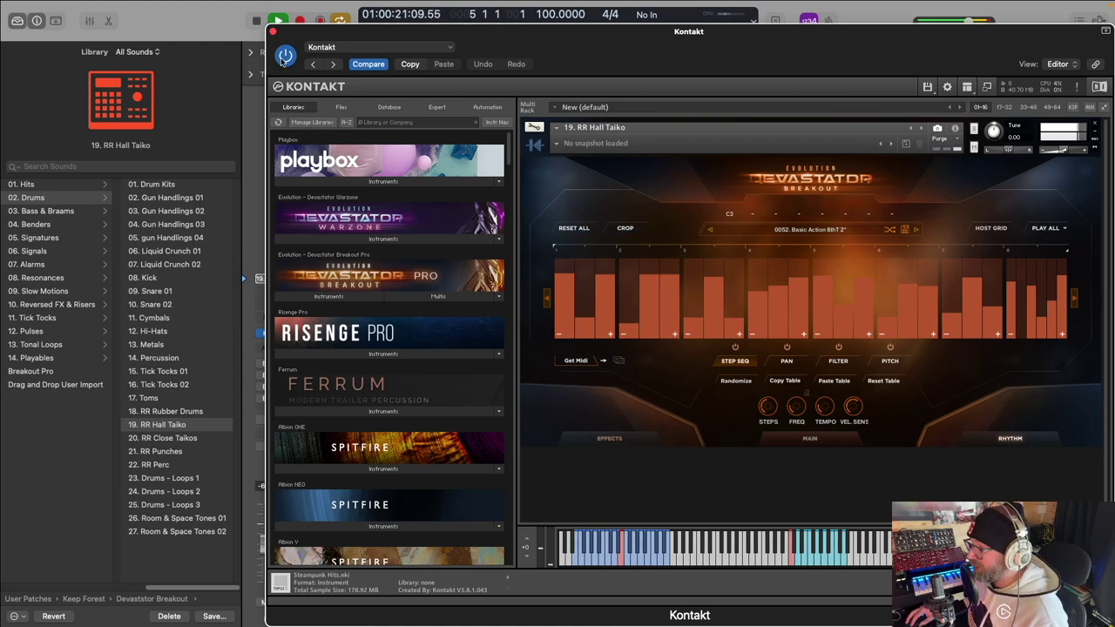
click(272, 32)
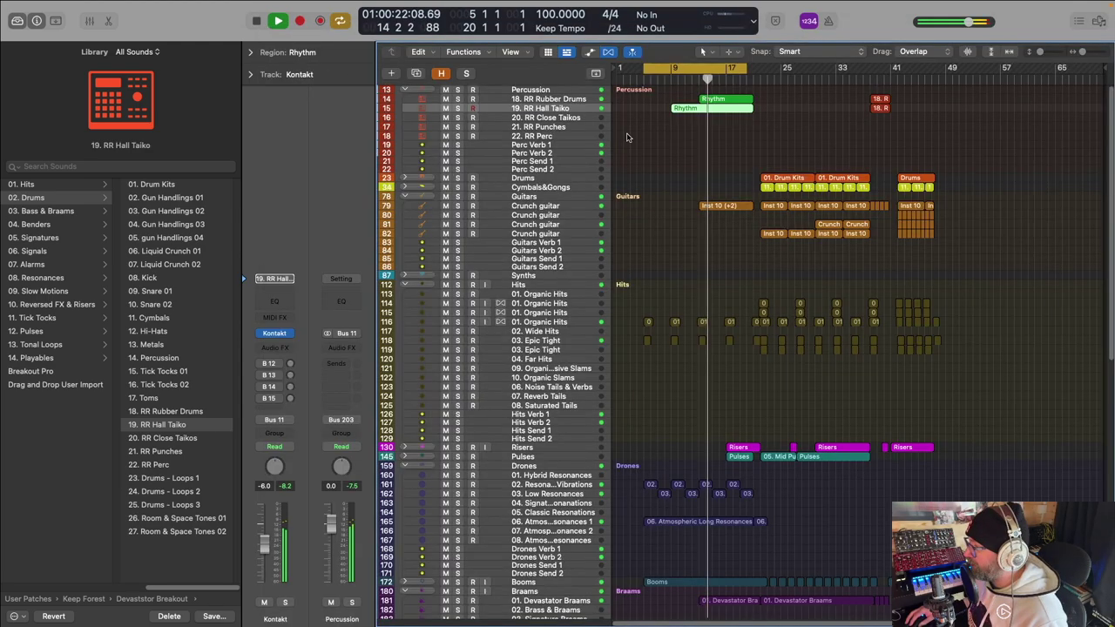
Step: Solo 18. RR Rubber Drums and play from the start of its Rhythm region, then add 19. RR Hall Taiko to the solo
click(555, 102)
key(space)
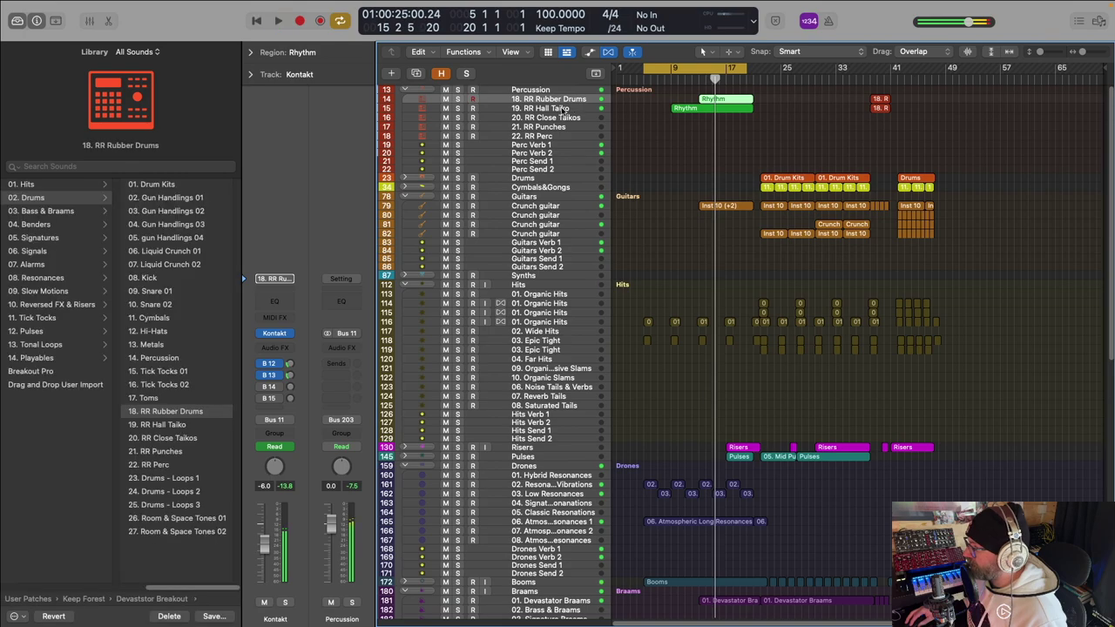
click(457, 98)
click(699, 80)
key(space)
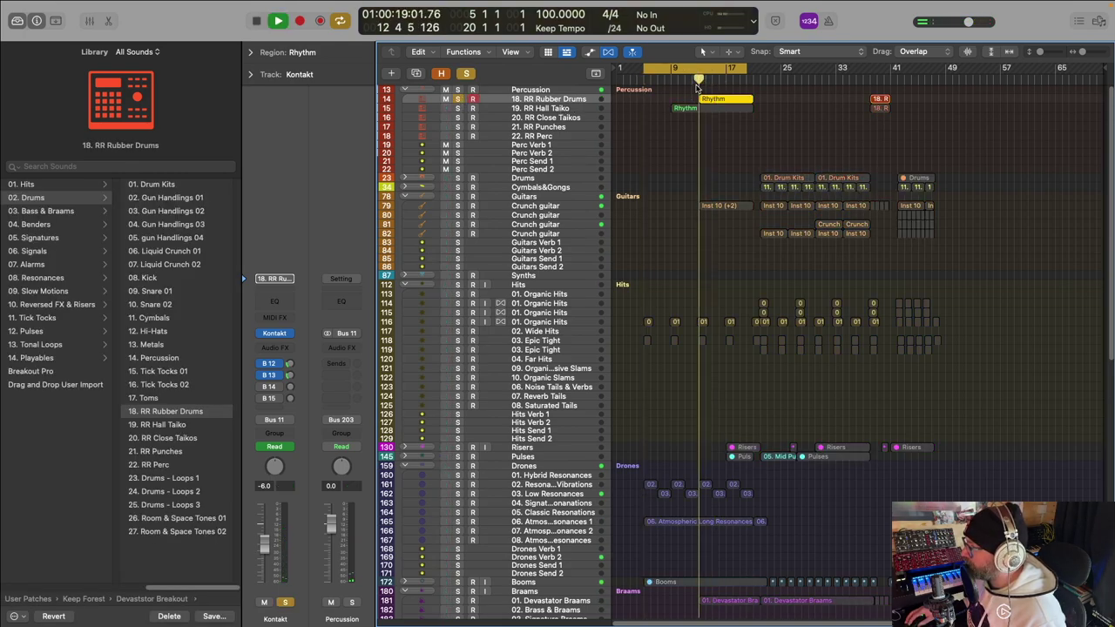
click(457, 108)
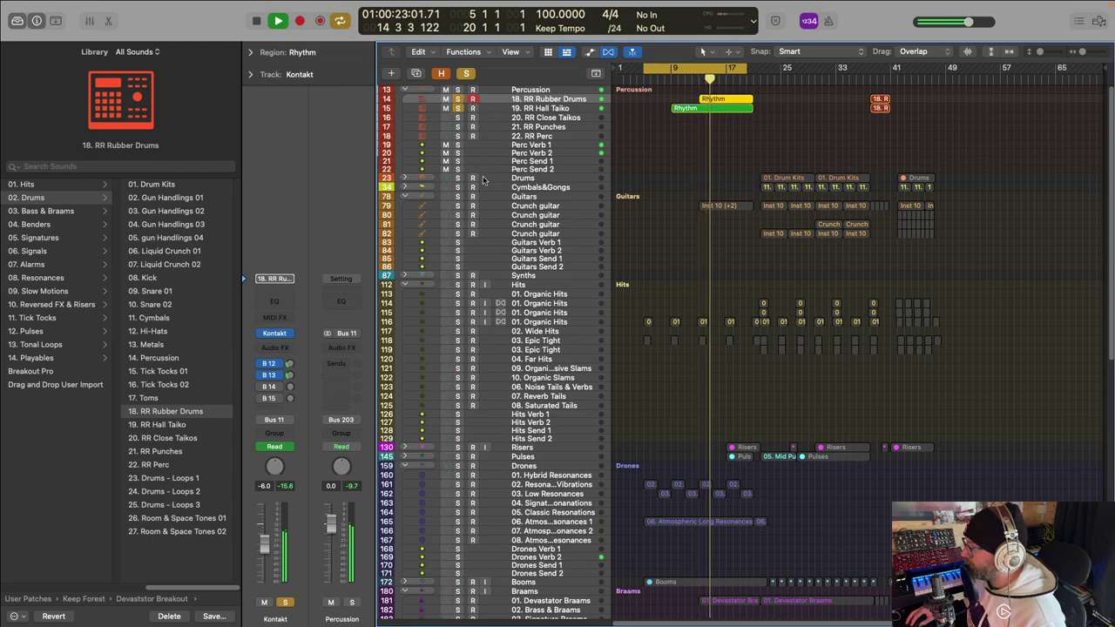
Step: Solo Crunch guitar tracks 79 and 81 alongside the soloed percussion and replay the passage from the start of the guitar region
click(459, 206)
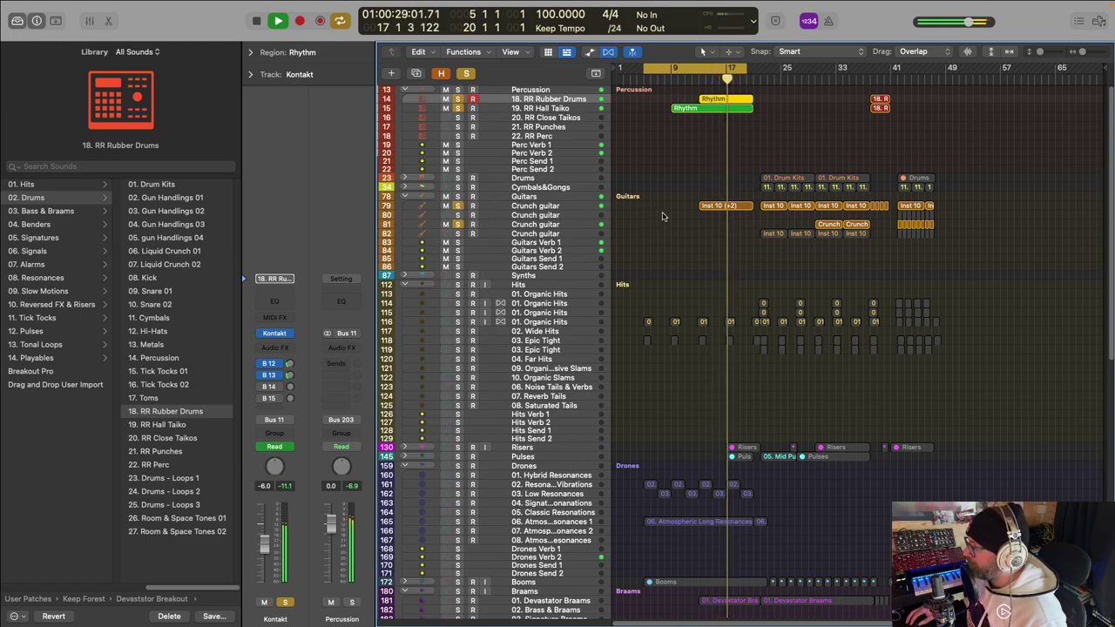
key(space)
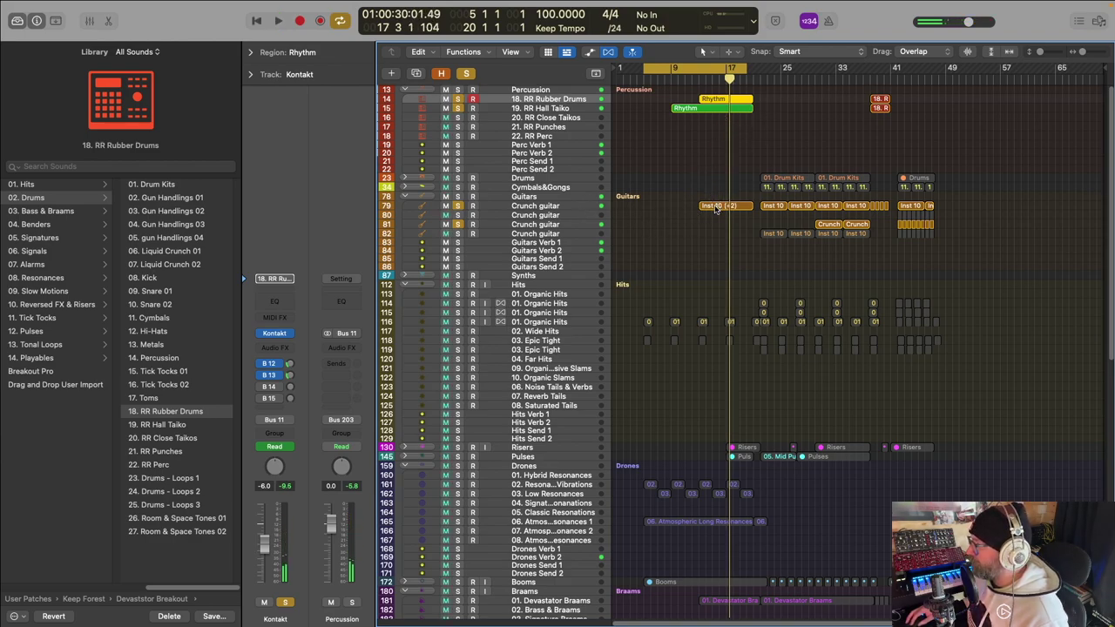
key(space)
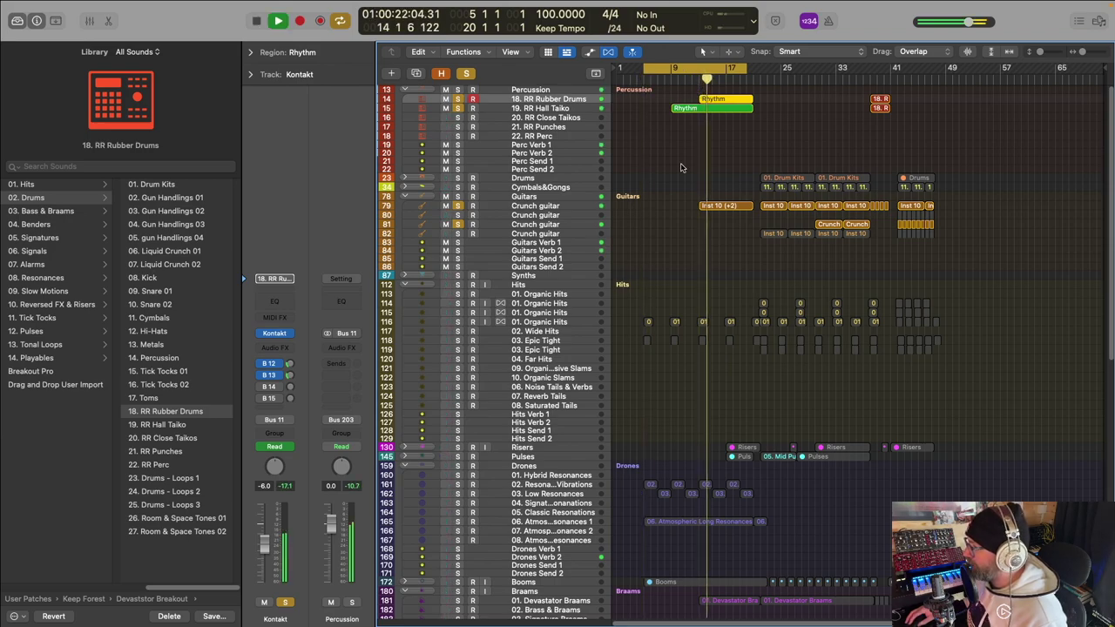
Step: Clear all track solos to hear the full mix, and stop playback
scroll(633, 271, down, 3)
scroll(601, 209, up, 3)
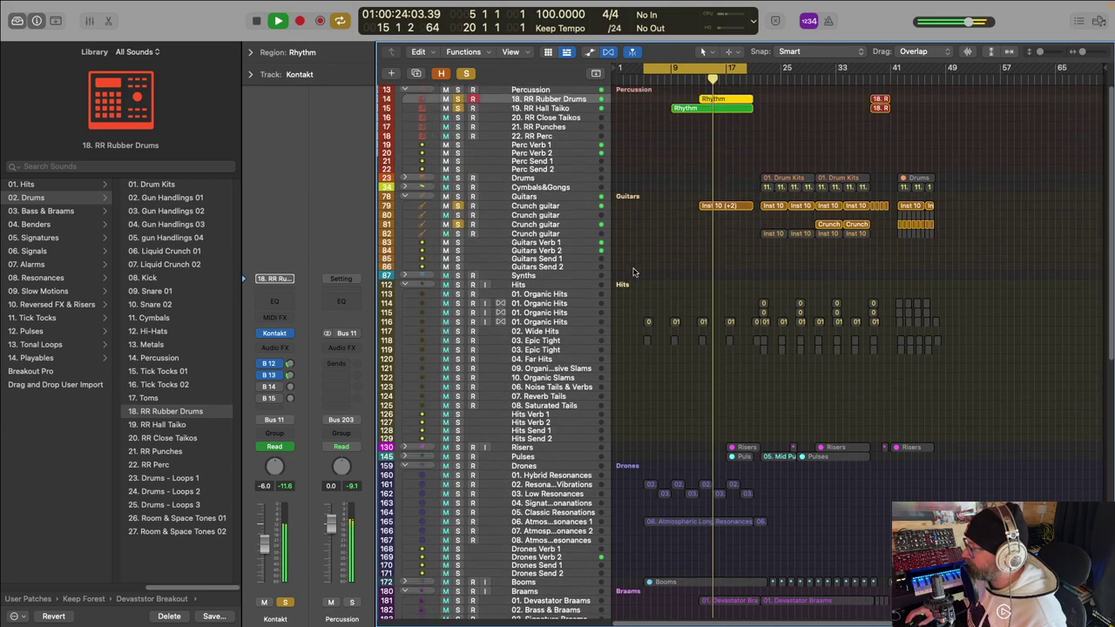
click(467, 74)
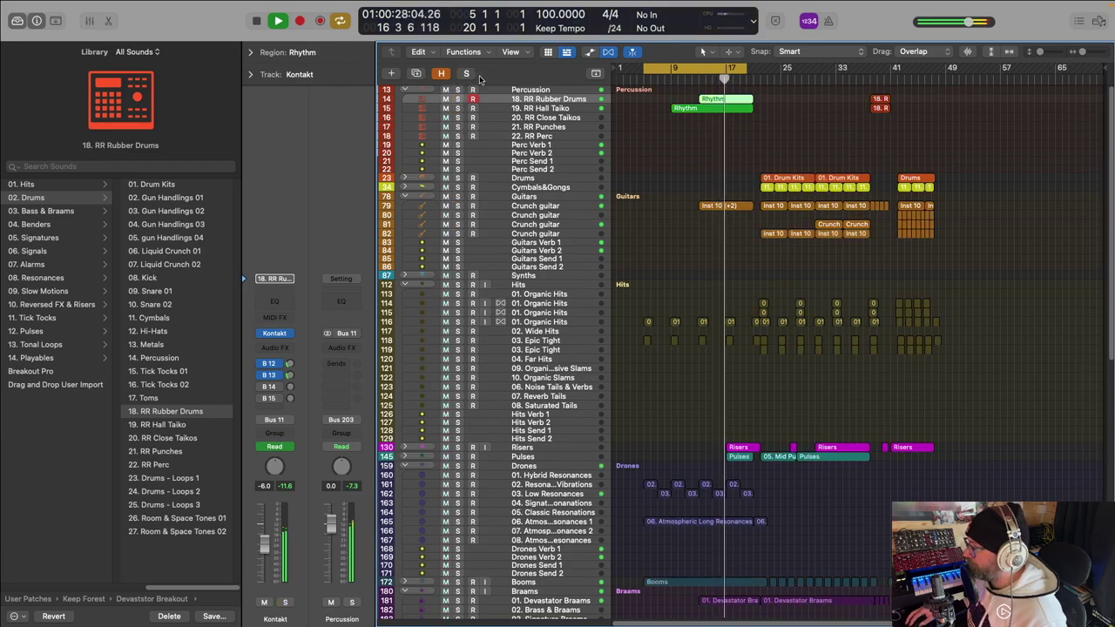
scroll(635, 204, down, 8)
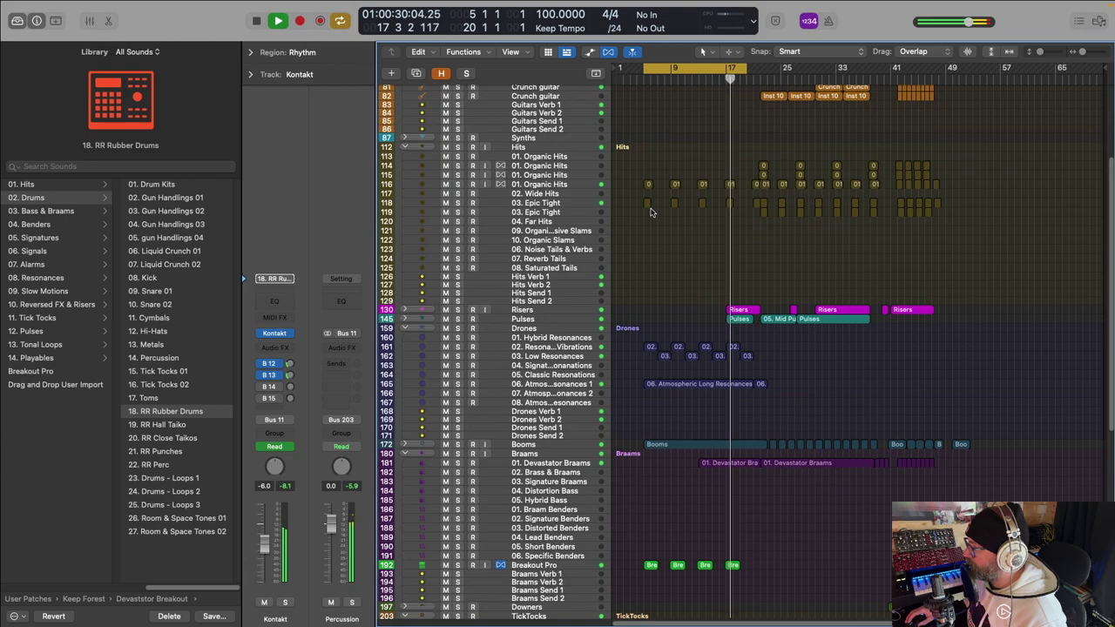
key(space)
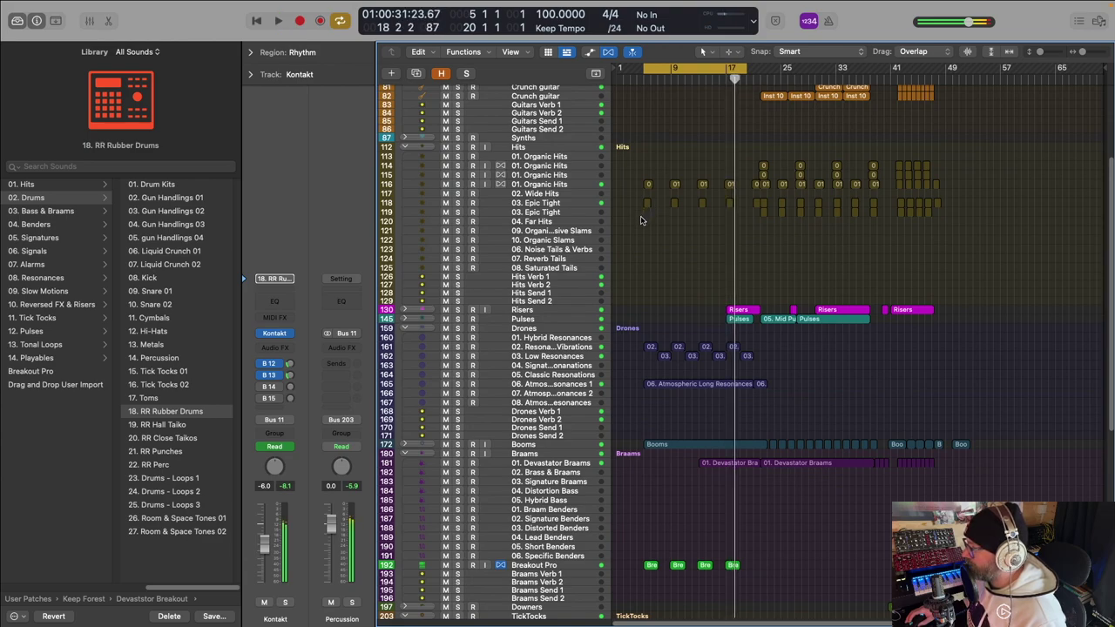
Step: Expand the SignatureSounds stack and solo its Alarms - Full Spectrum track 250
scroll(649, 212, down, 10)
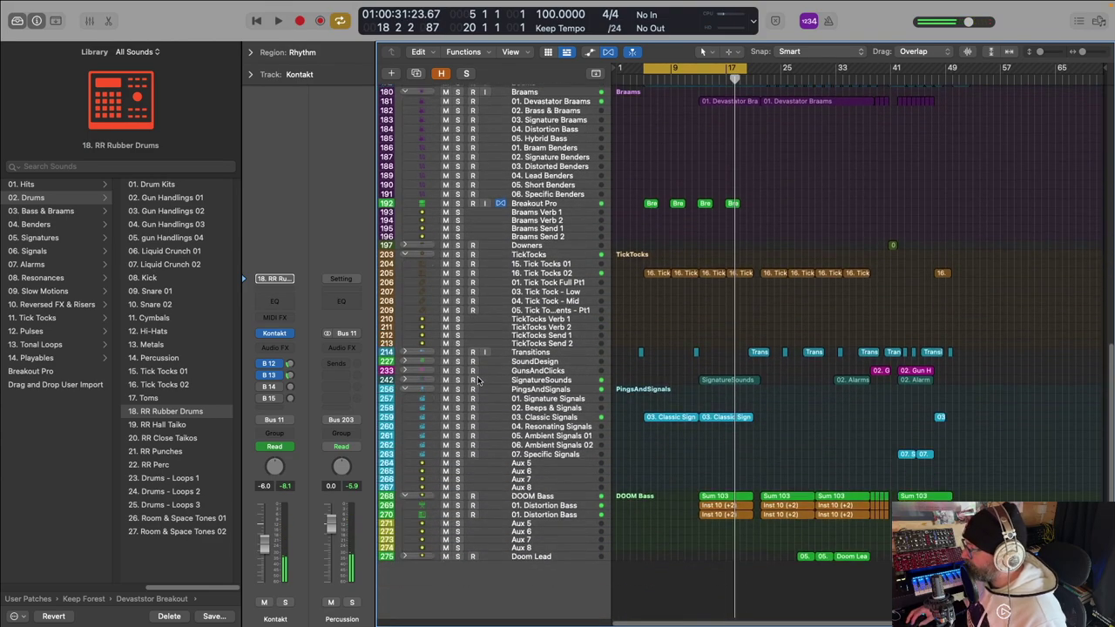
click(403, 381)
scroll(503, 380, down, 1)
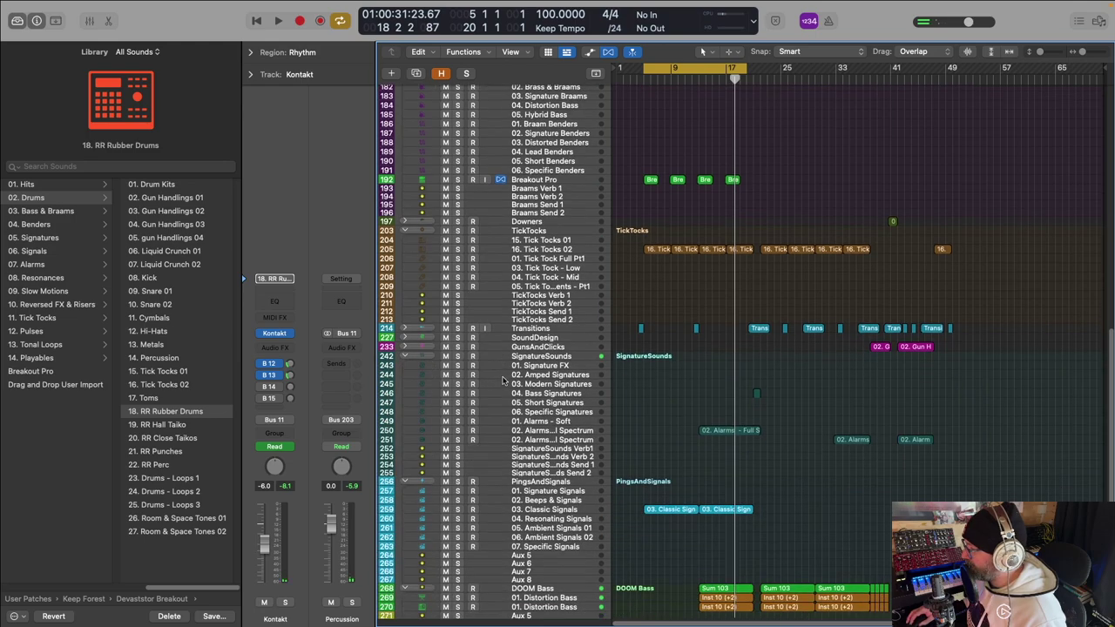
click(547, 433)
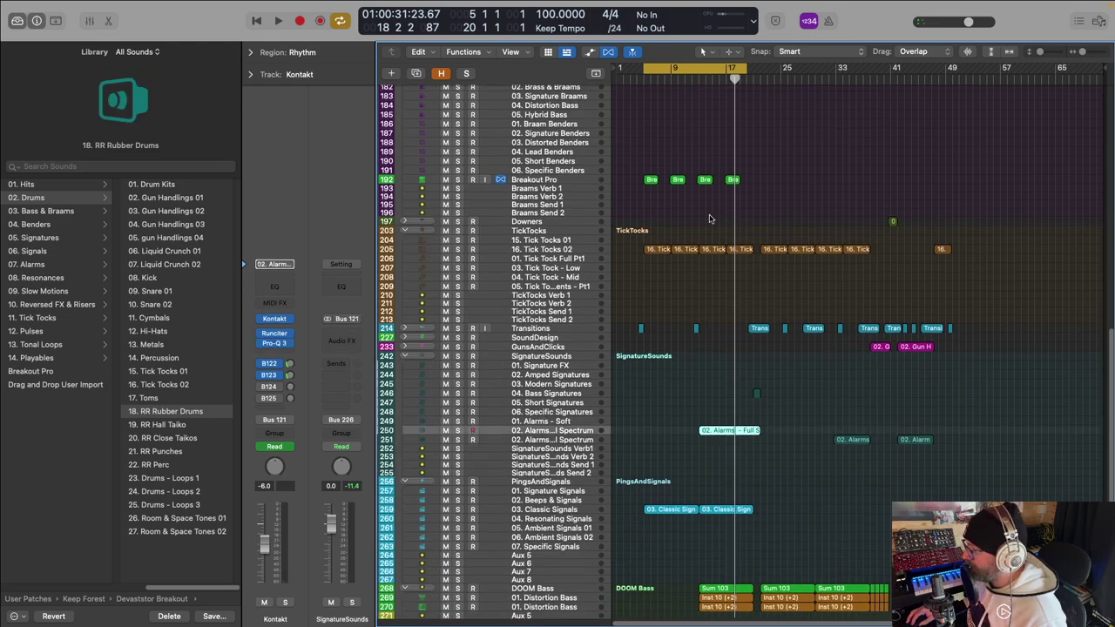
click(457, 430)
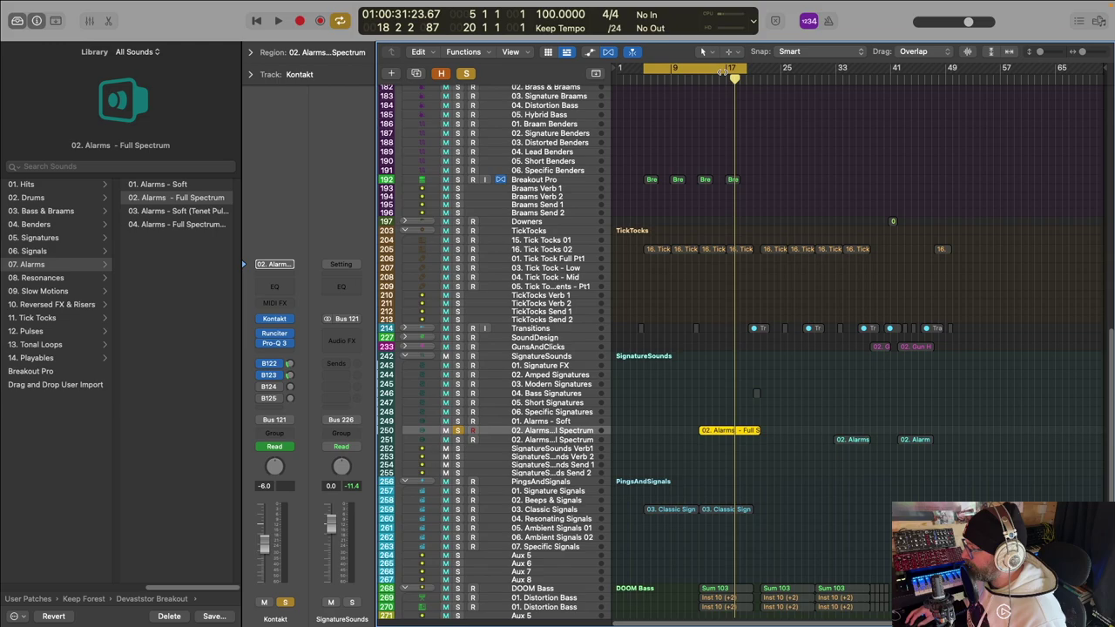
Step: Turn off cycle playback and move the playhead to bar 13, at the start of the Alarms region
click(706, 70)
click(705, 79)
drag(706, 80, 699, 81)
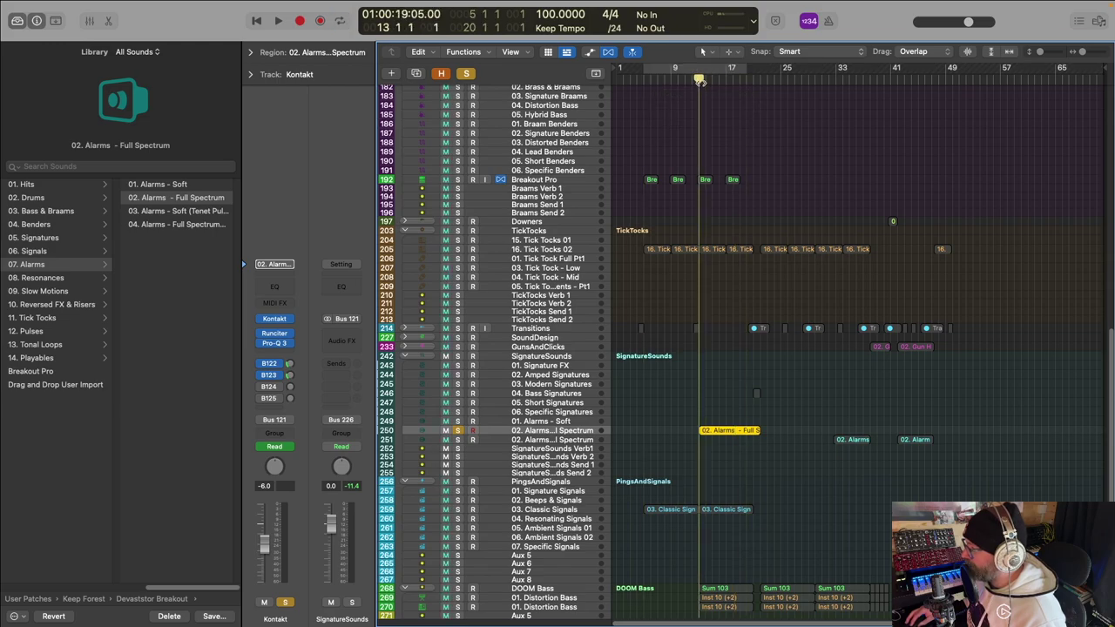
Step: Examine the Alarms region's notes and Runciter cutoff automation in the Piano Roll while playing it, close the editor, and clear the solo
double_click(712, 432)
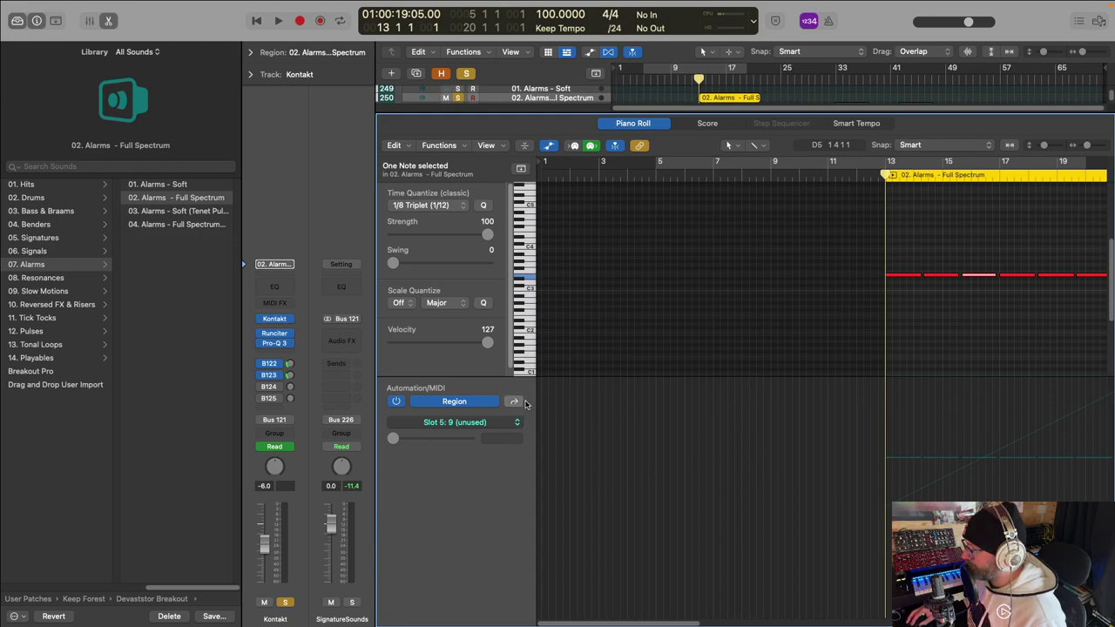
scroll(709, 427, right, 5)
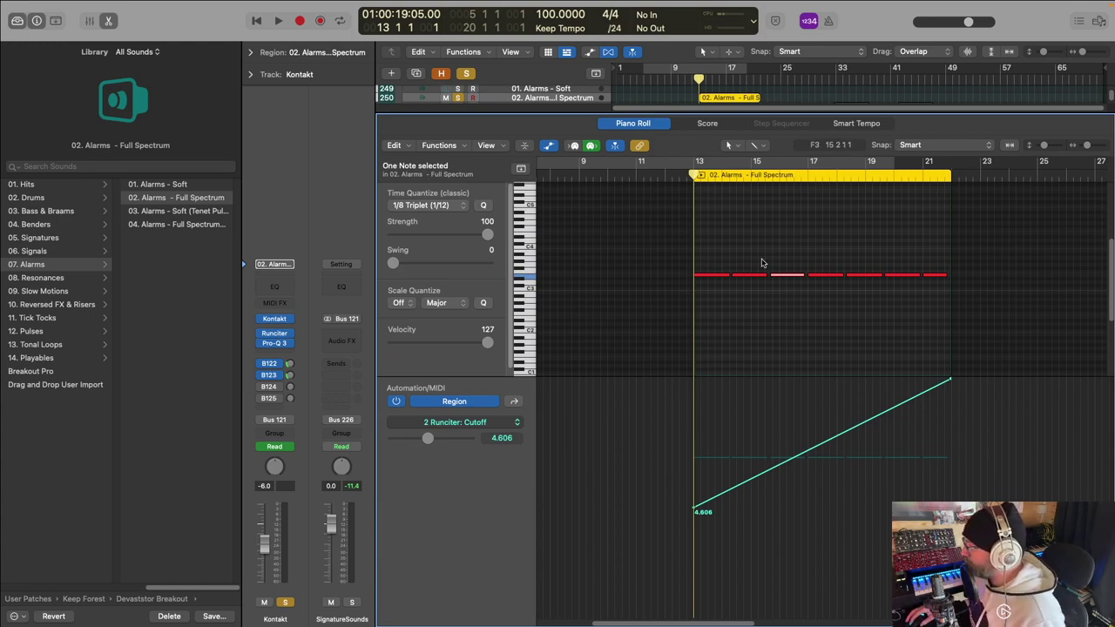
key(space)
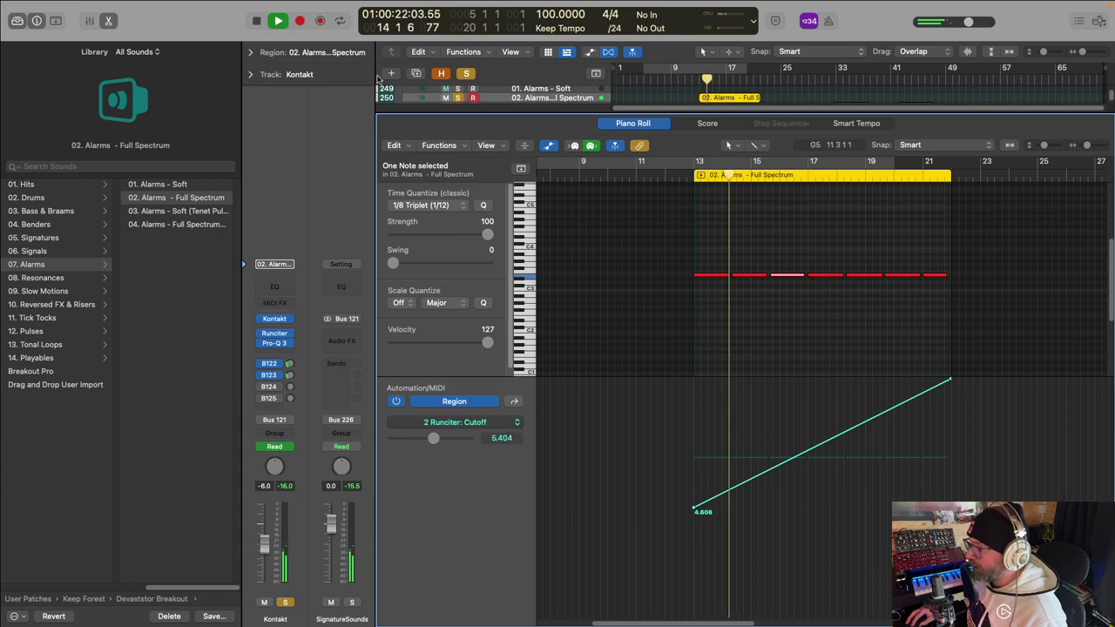
click(108, 20)
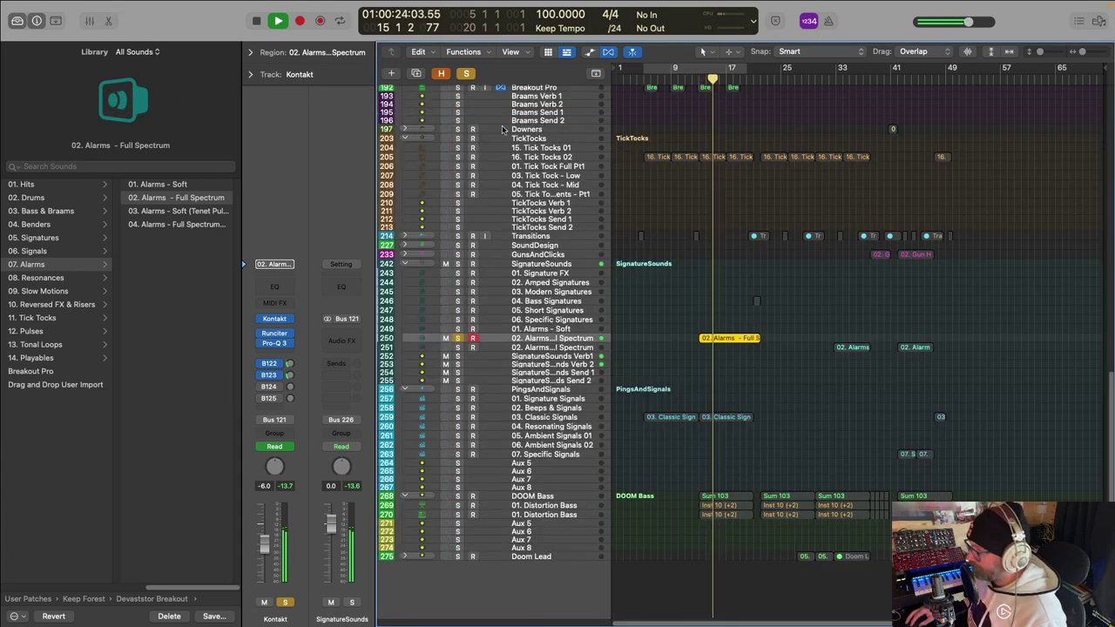
click(464, 73)
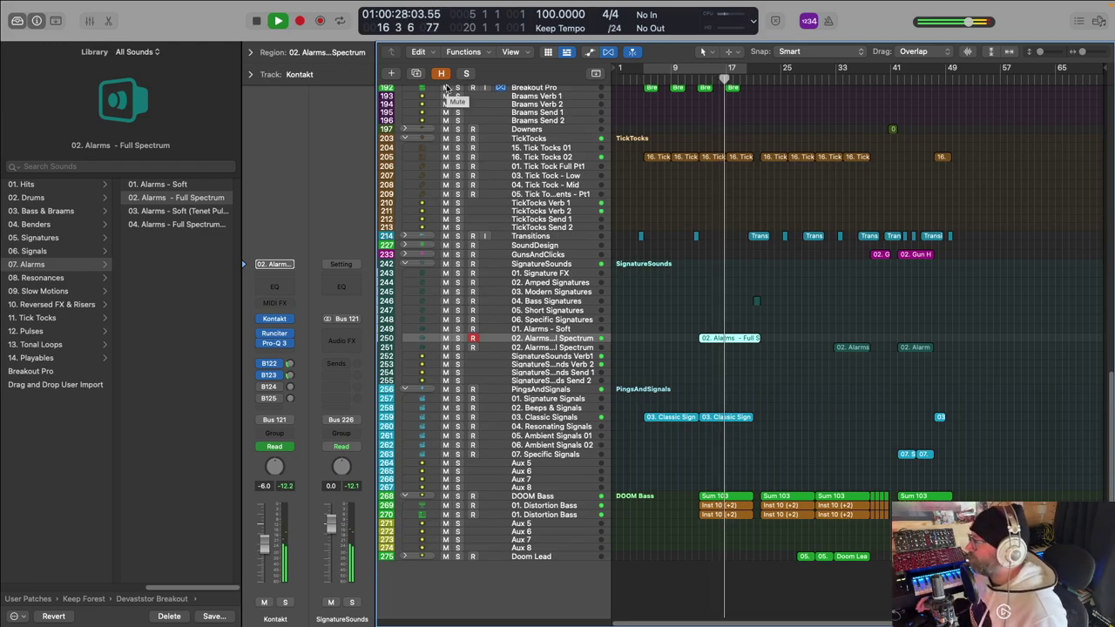
Step: Expand the Risers stack, solo Tonal Rises track 139, and audition its region briefly from bar 18
scroll(748, 166, up, 10)
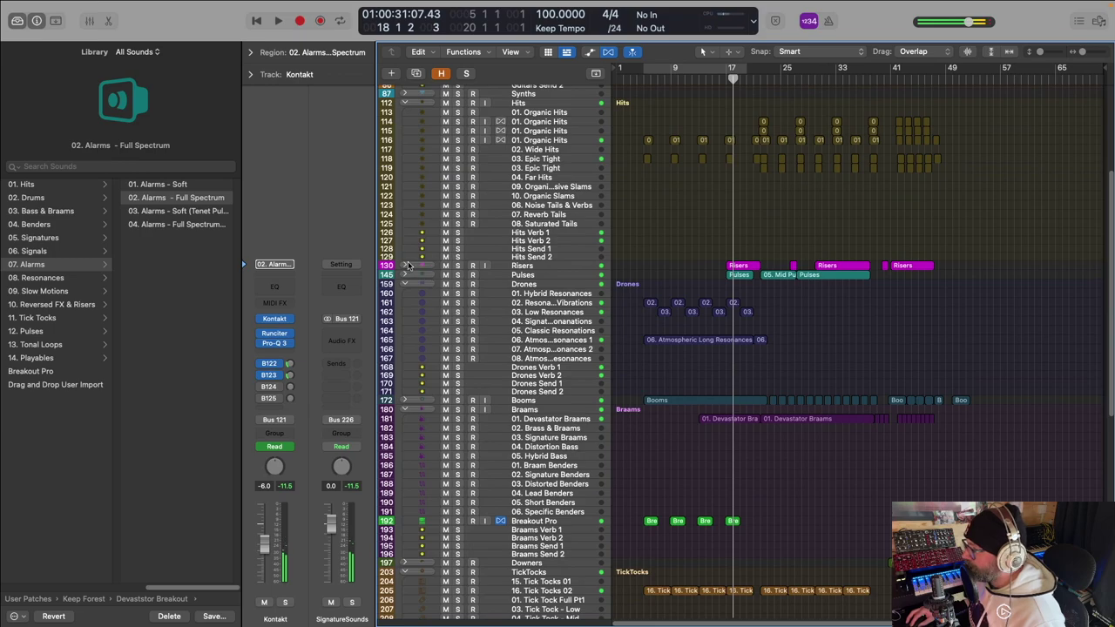
click(405, 265)
scroll(679, 289, down, 1)
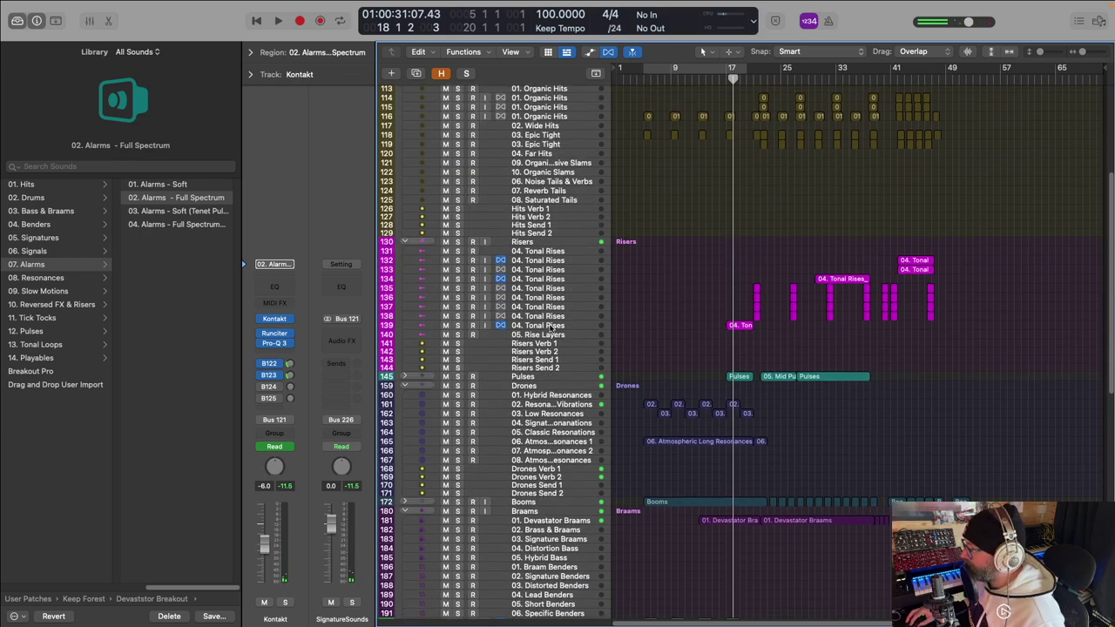
click(457, 326)
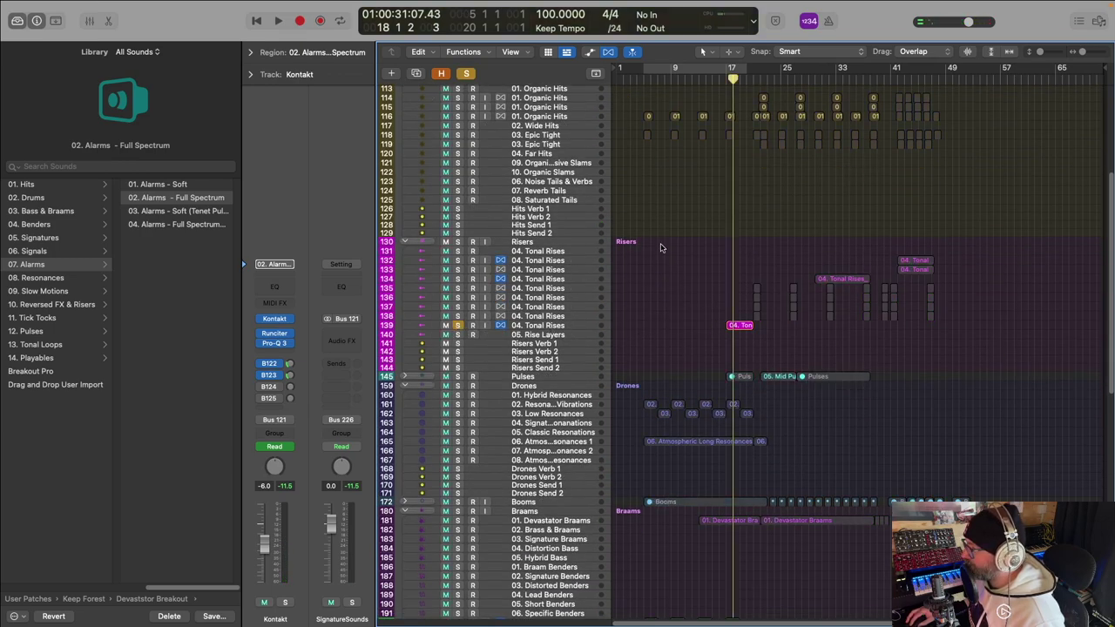
key(space)
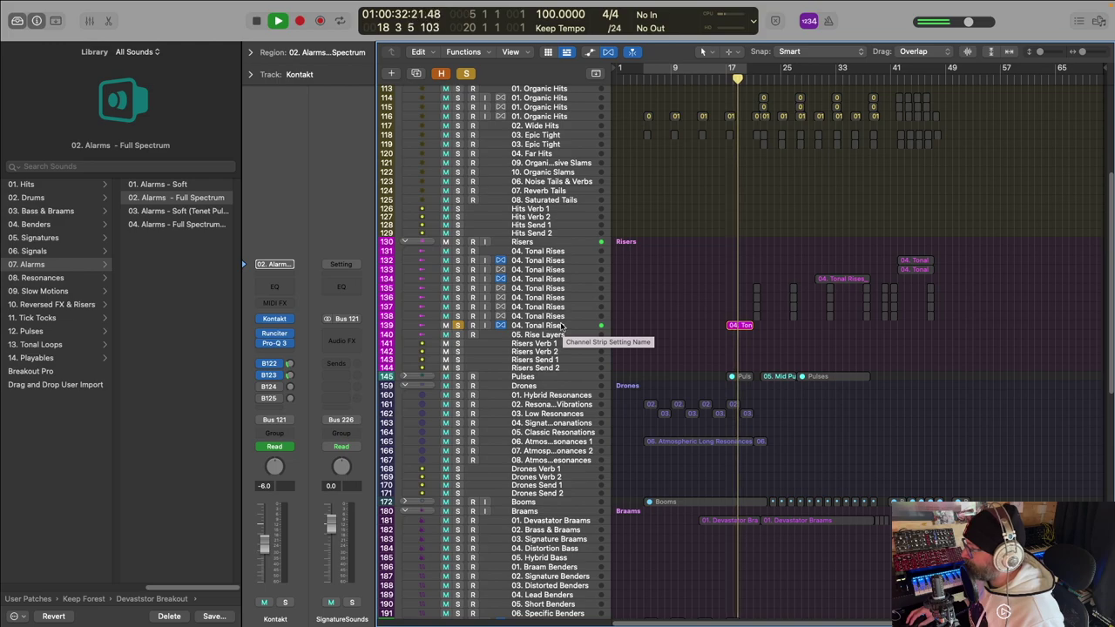
key(space)
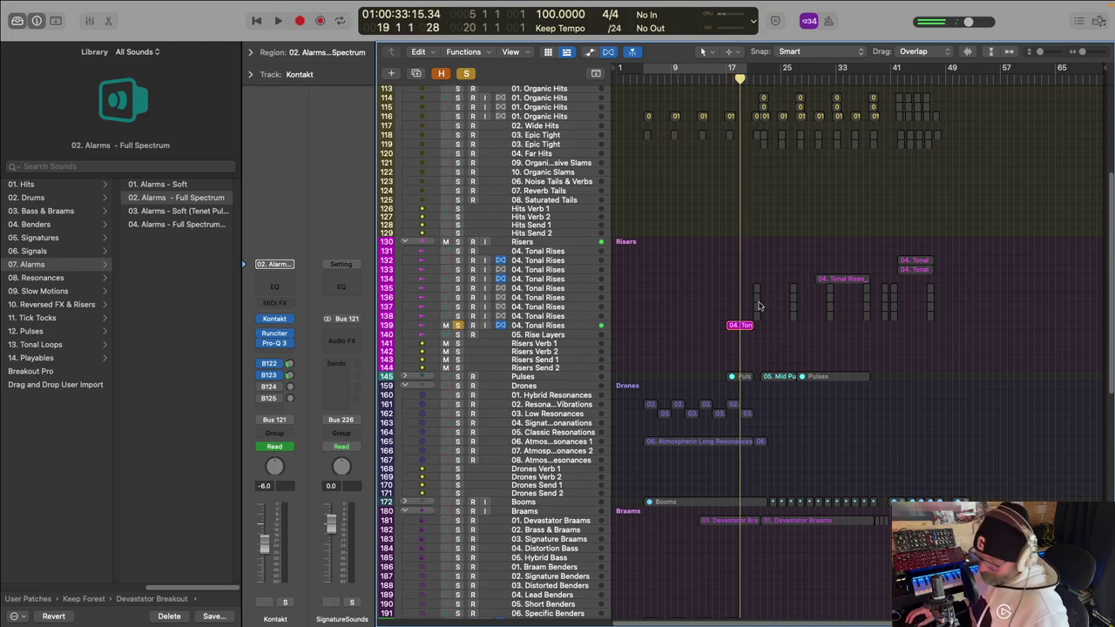
Step: Solo Tonal Rises tracks 135 to 138 together with track 139
click(457, 279)
click(457, 289)
click(457, 297)
click(458, 307)
click(457, 316)
click(457, 279)
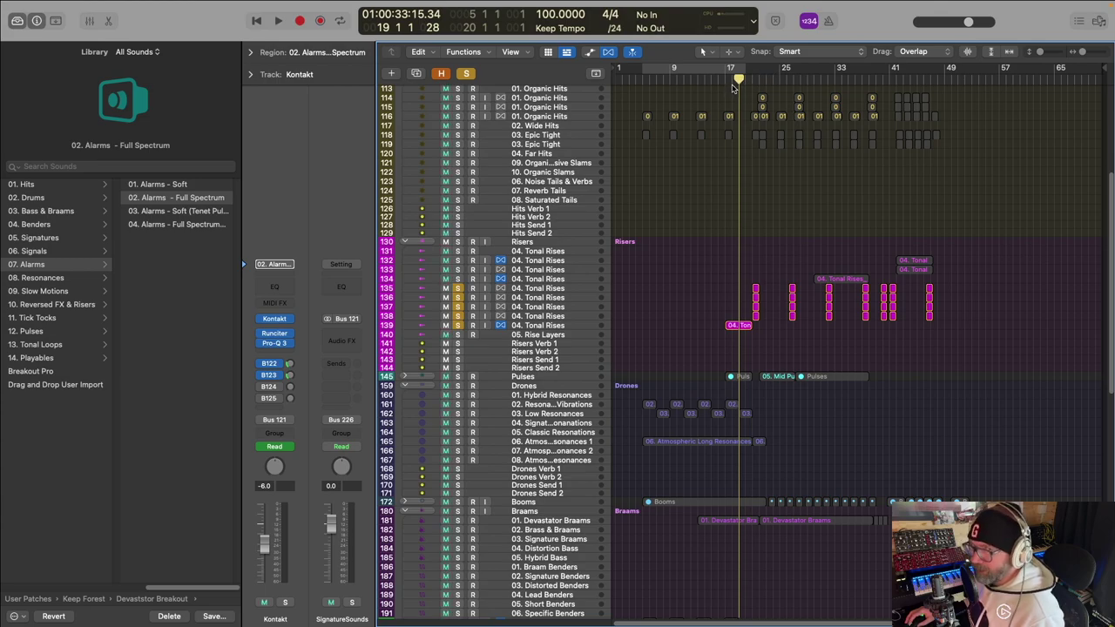
Step: Audition the stacked Tonal Rises regions at bar 21 twice, starting just before the bar
scroll(738, 87, up, 5)
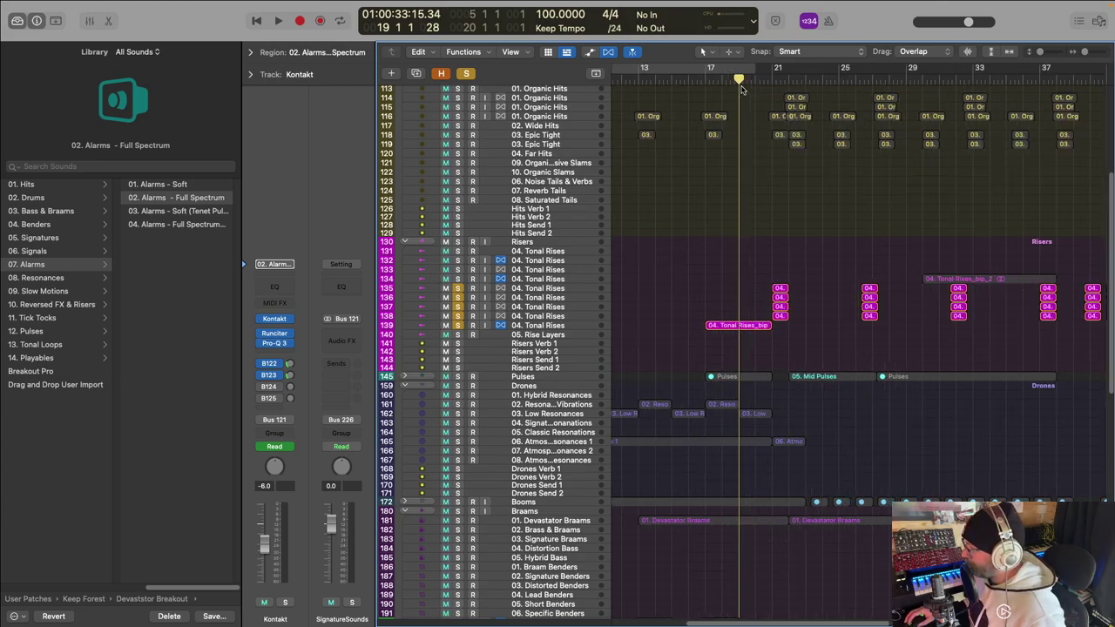
scroll(792, 178, up, 6)
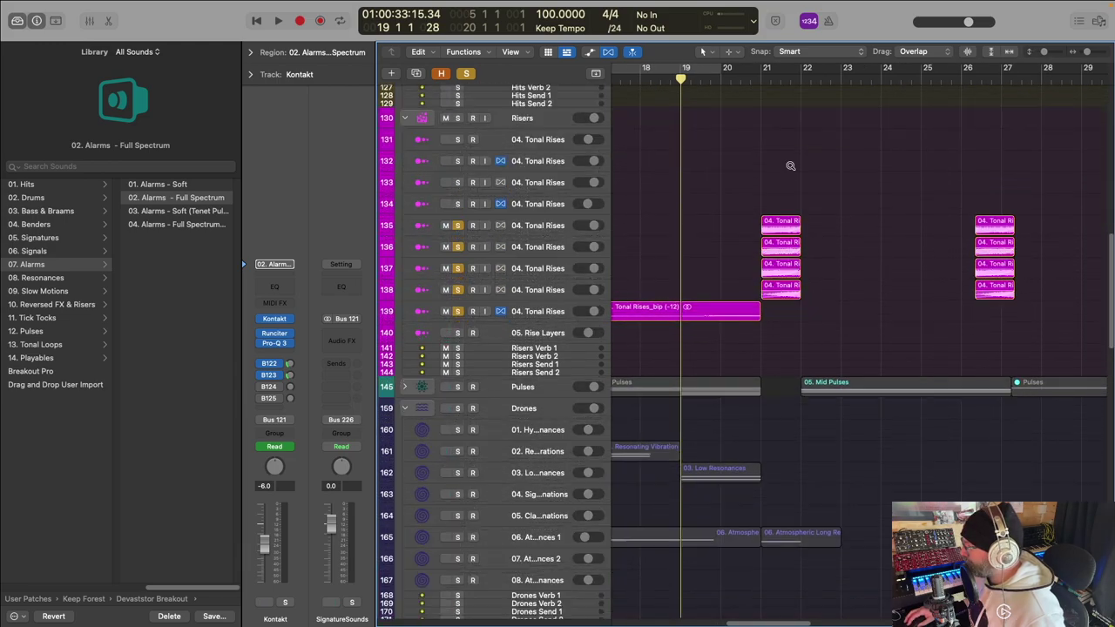
scroll(827, 186, right, 2)
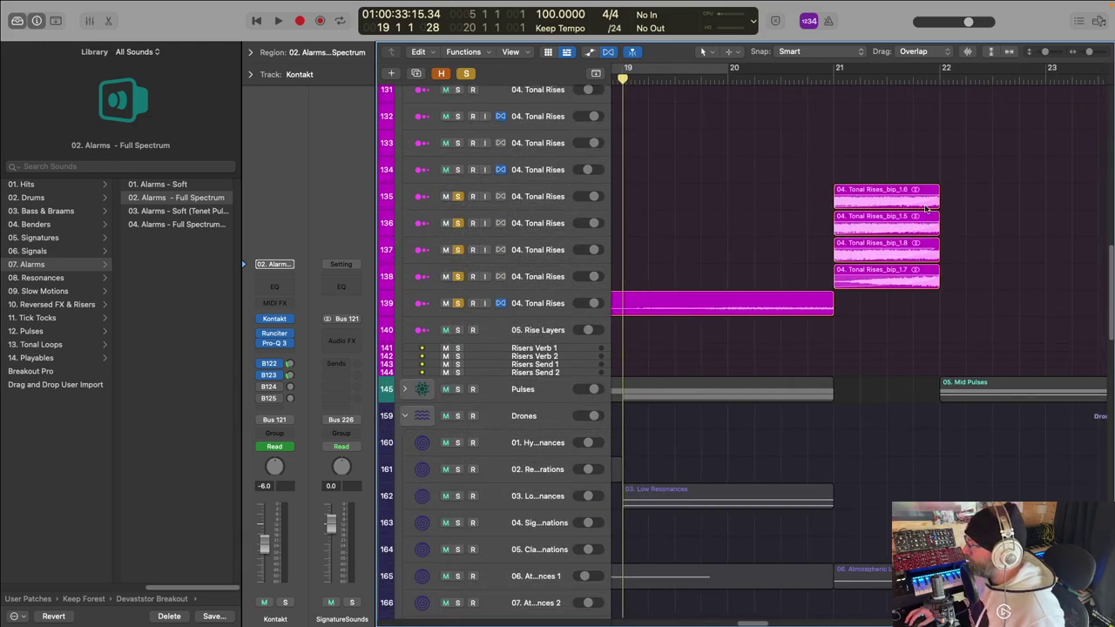
click(821, 74)
key(space)
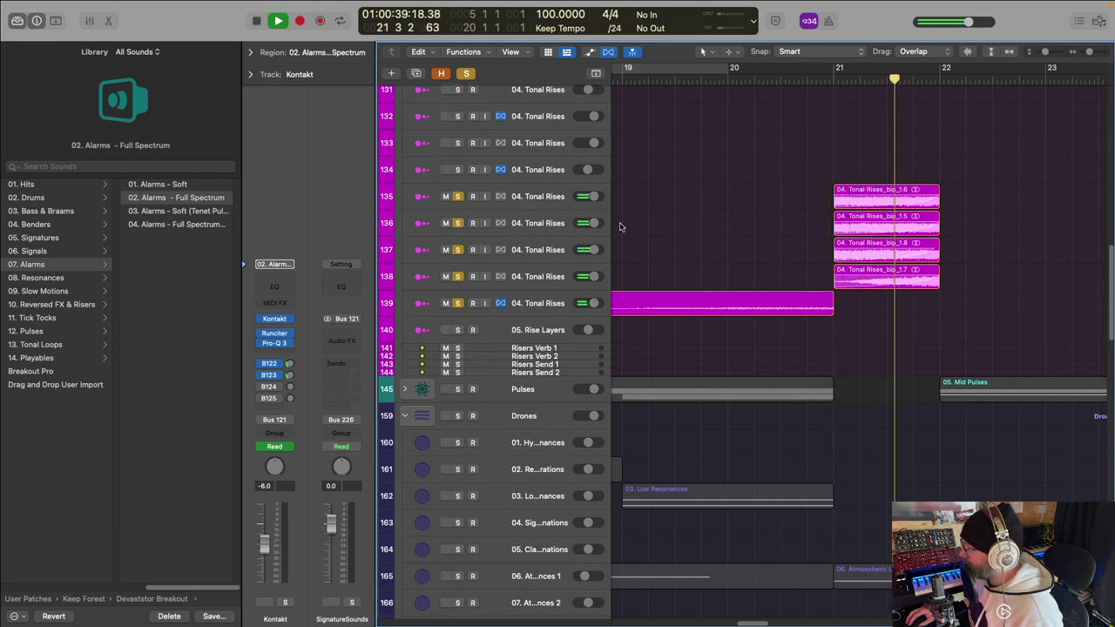
key(space)
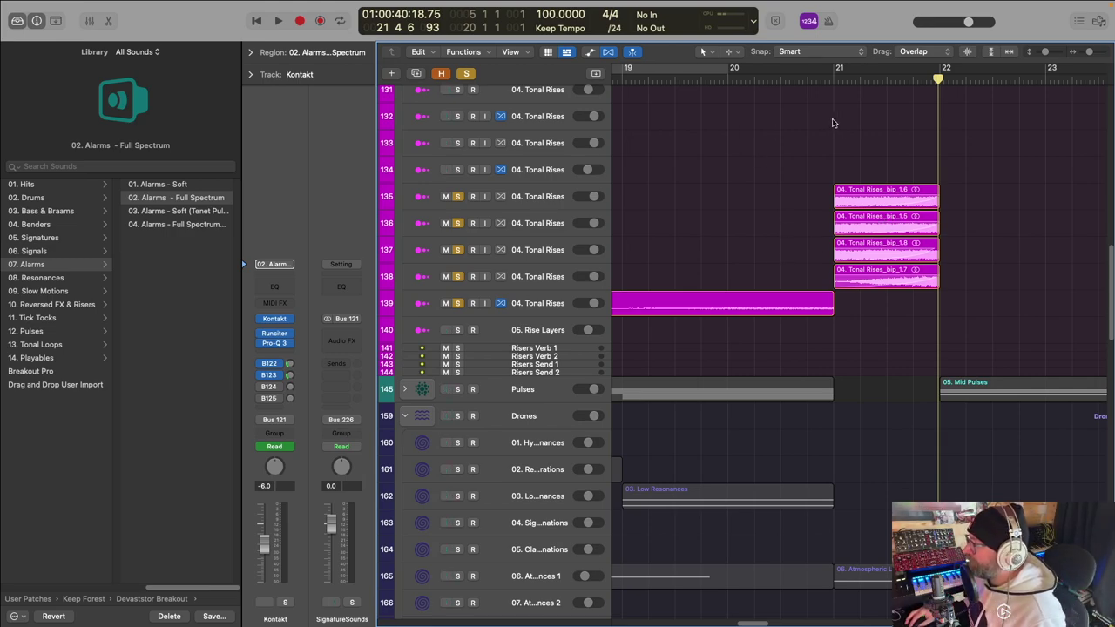
click(829, 80)
key(space)
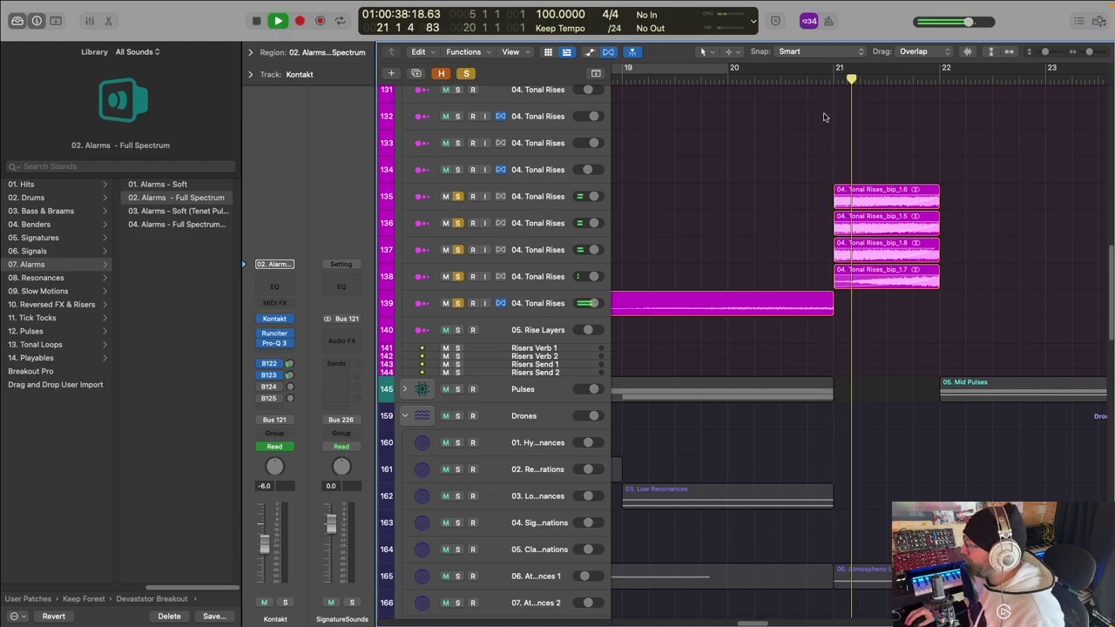
key(space)
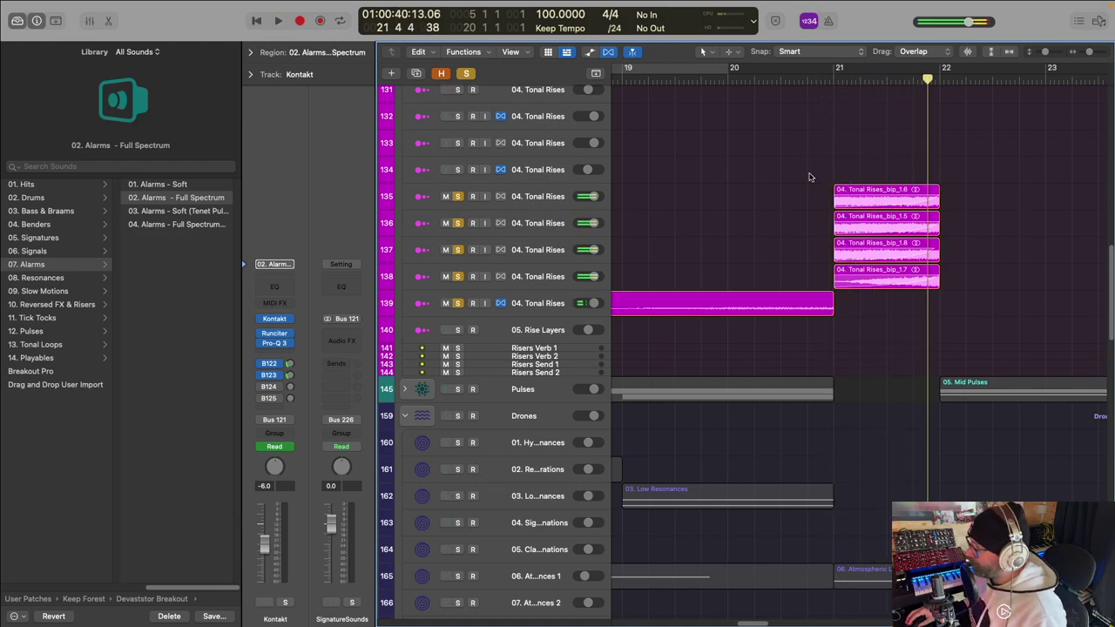
Step: Clear the Tonal Rises solos, play the full mix briefly from bar 21, and return the playhead to bar 21
key(z)
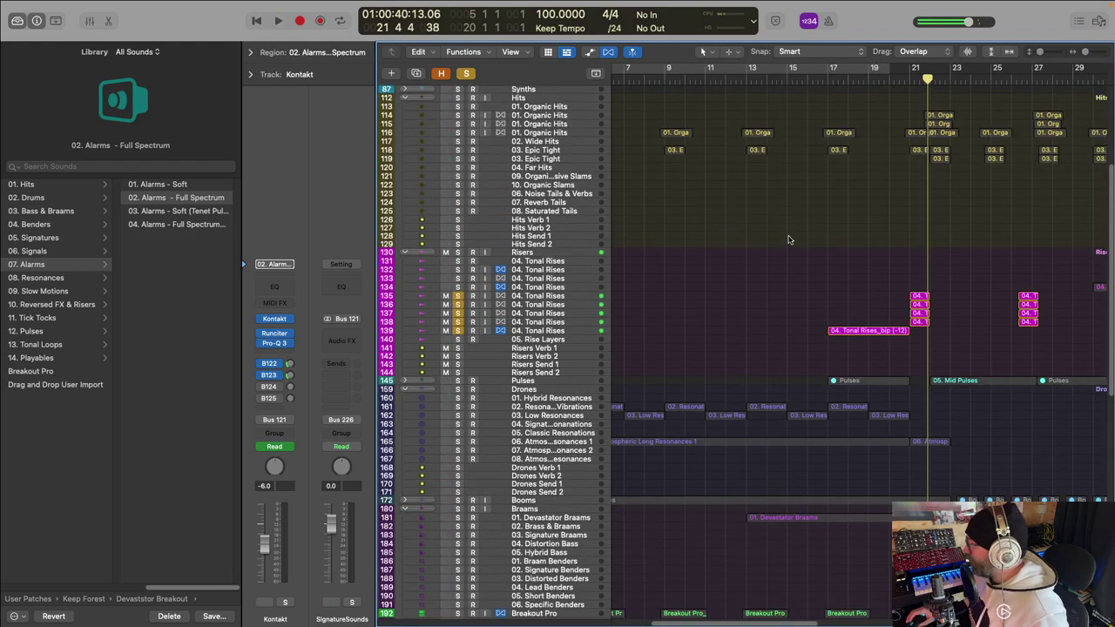
scroll(796, 231, left, 8)
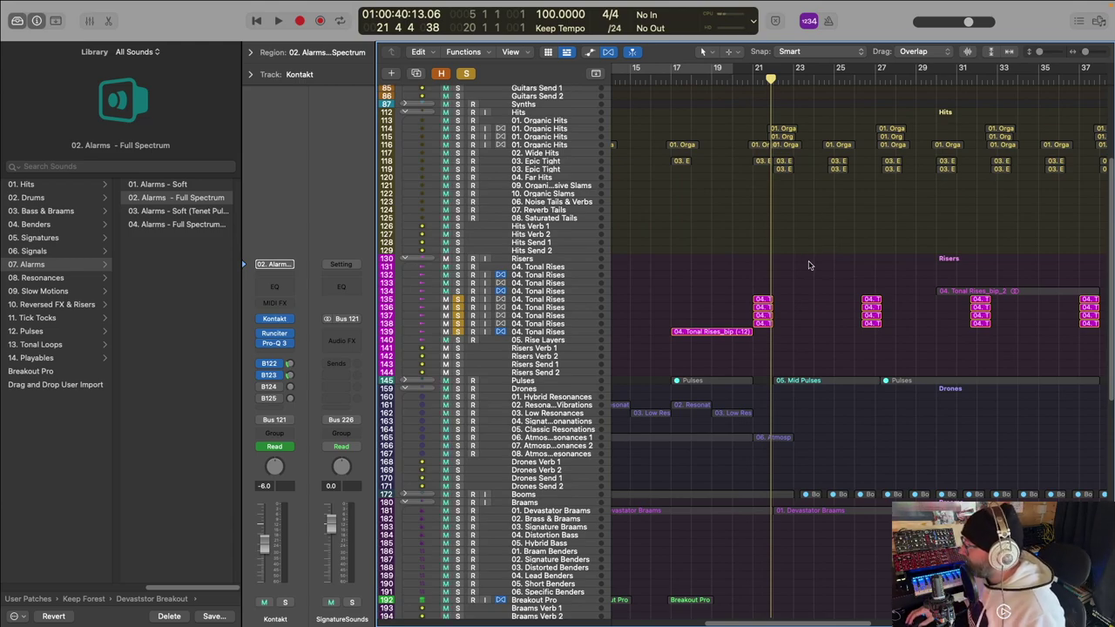
scroll(808, 266, down, 3)
scroll(779, 245, left, 3)
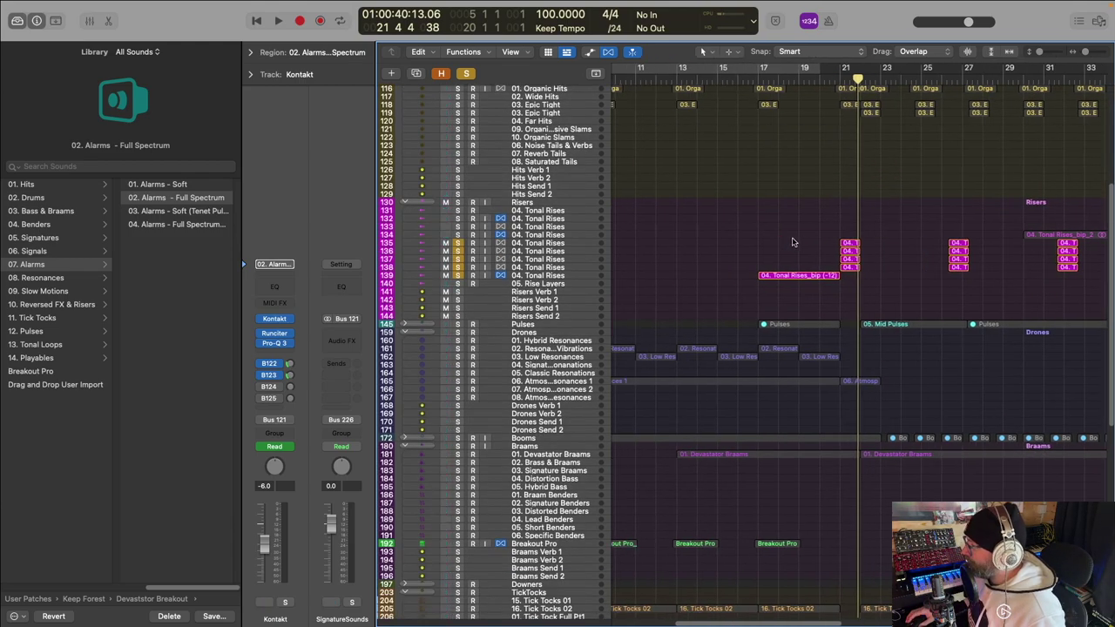
scroll(704, 235, up, 10)
scroll(704, 175, up, 1)
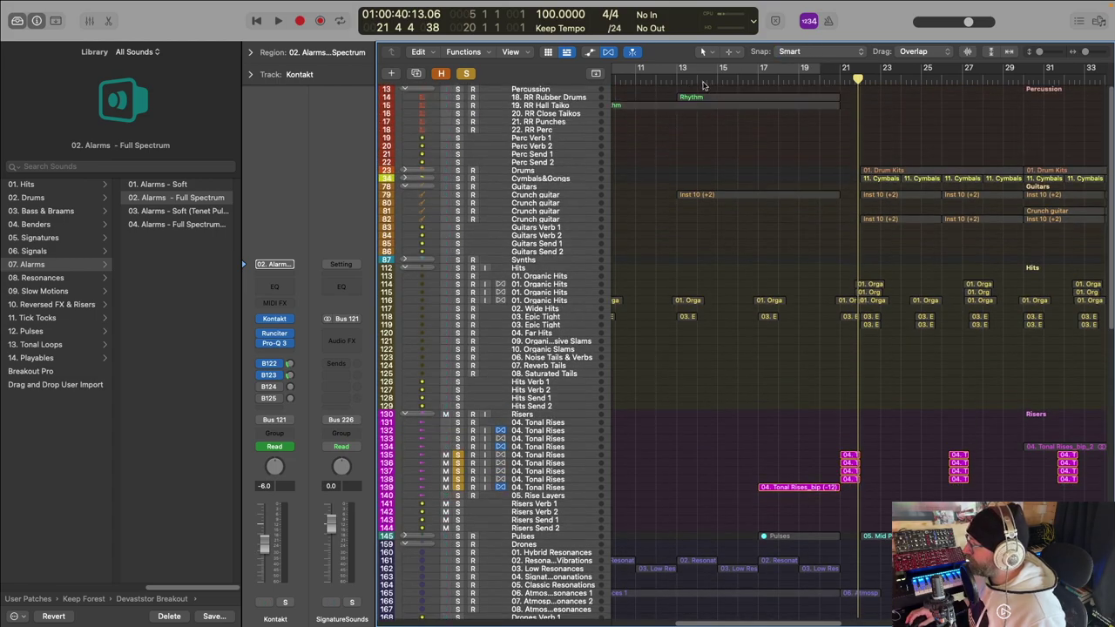
click(468, 73)
click(839, 77)
key(space)
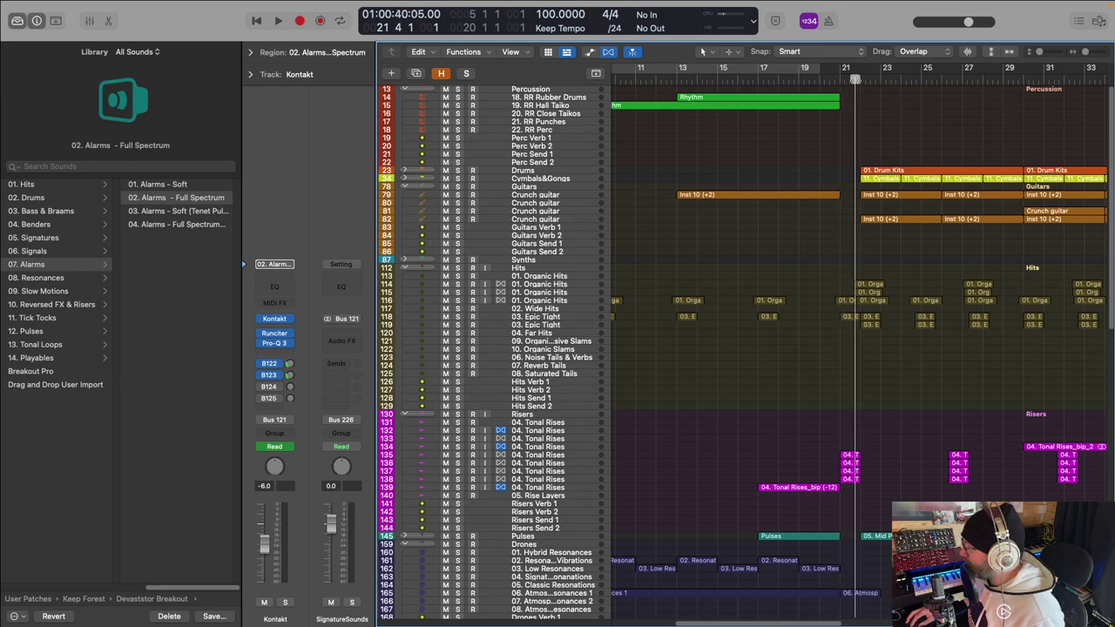
key(space)
Step: Expand the Transitions stack and solo only its 02. Reversed FX 01 tracks 219 to 221
scroll(843, 157, down, 3)
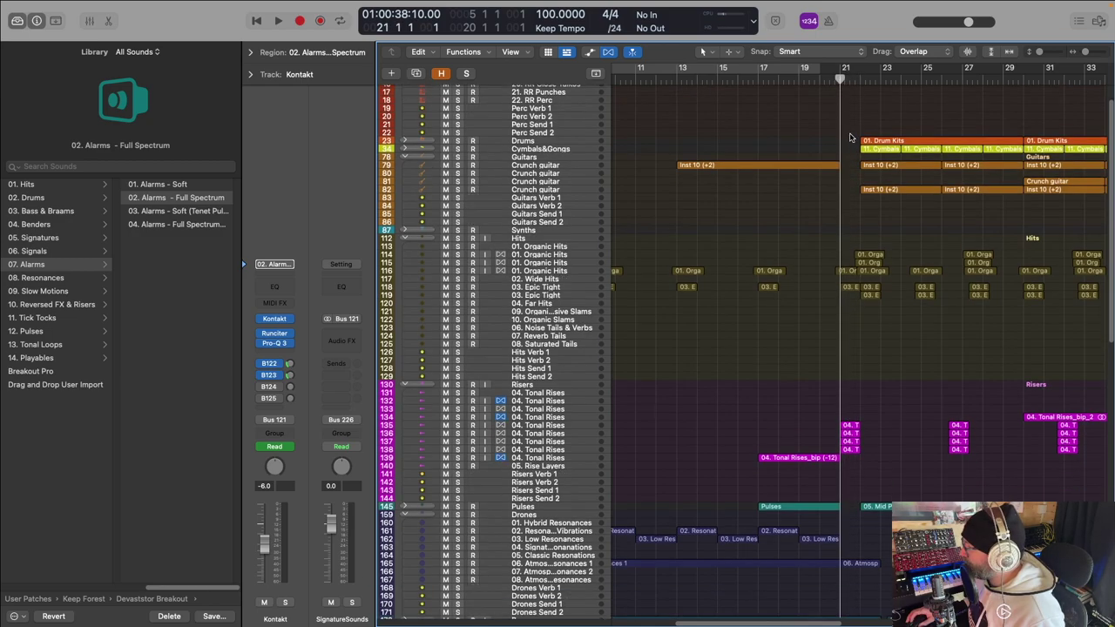
scroll(852, 273, down, 10)
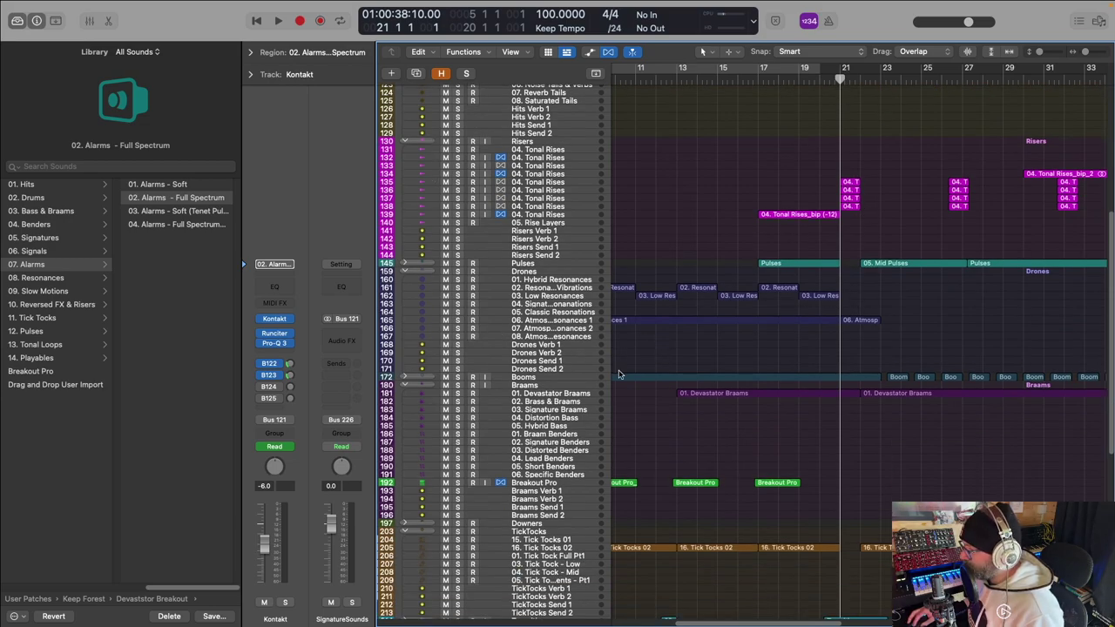
scroll(721, 357, down, 8)
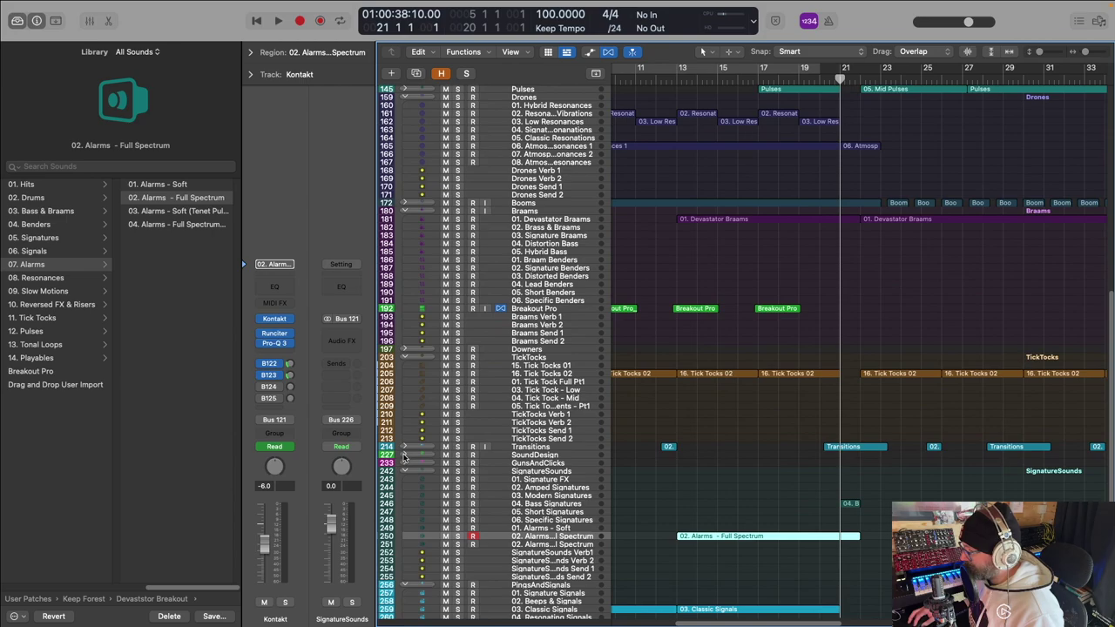
click(404, 447)
scroll(601, 462, down, 2)
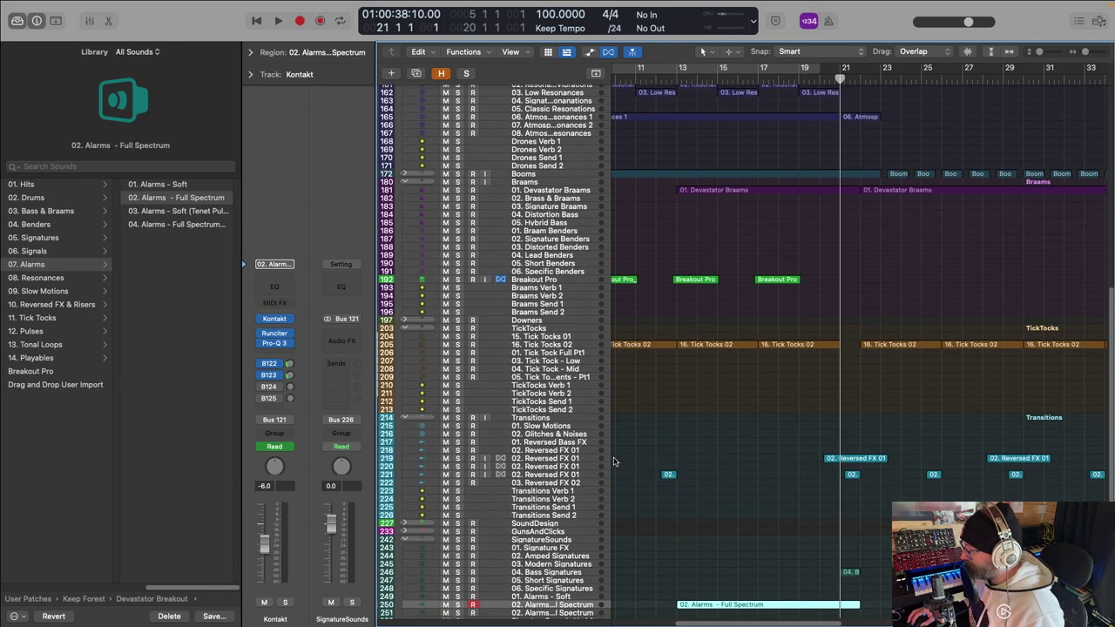
click(458, 450)
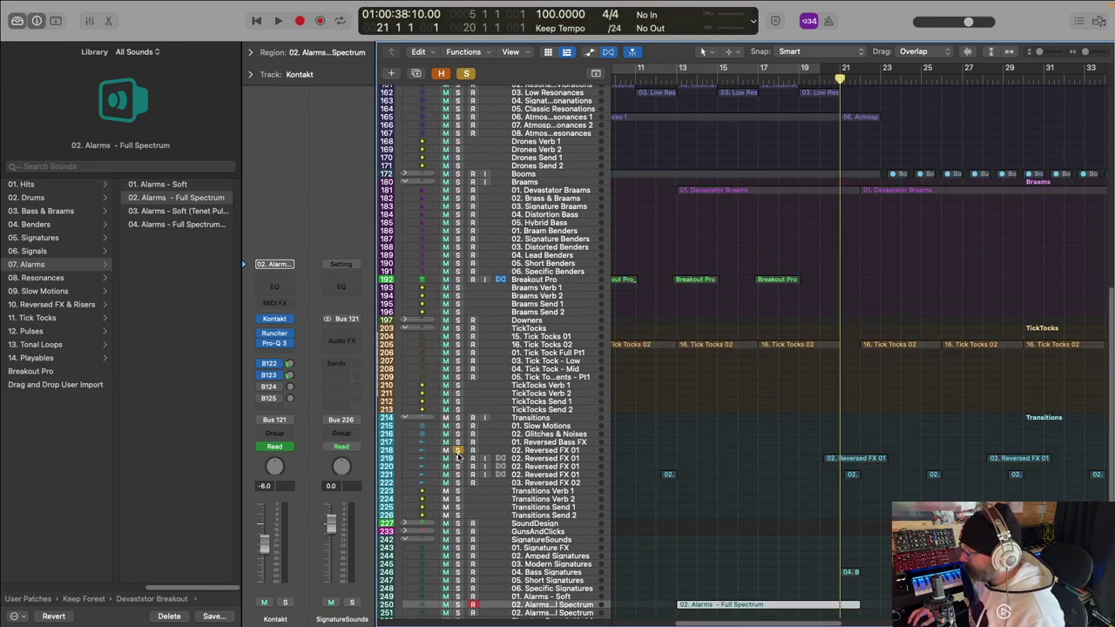
click(458, 458)
click(458, 458)
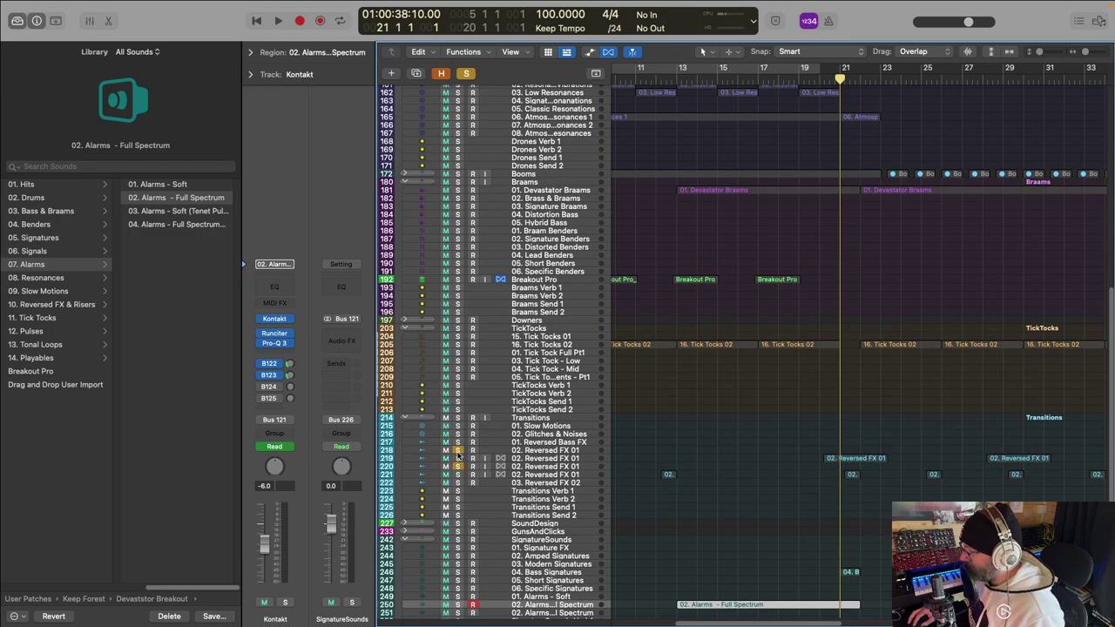
drag(458, 458, 459, 474)
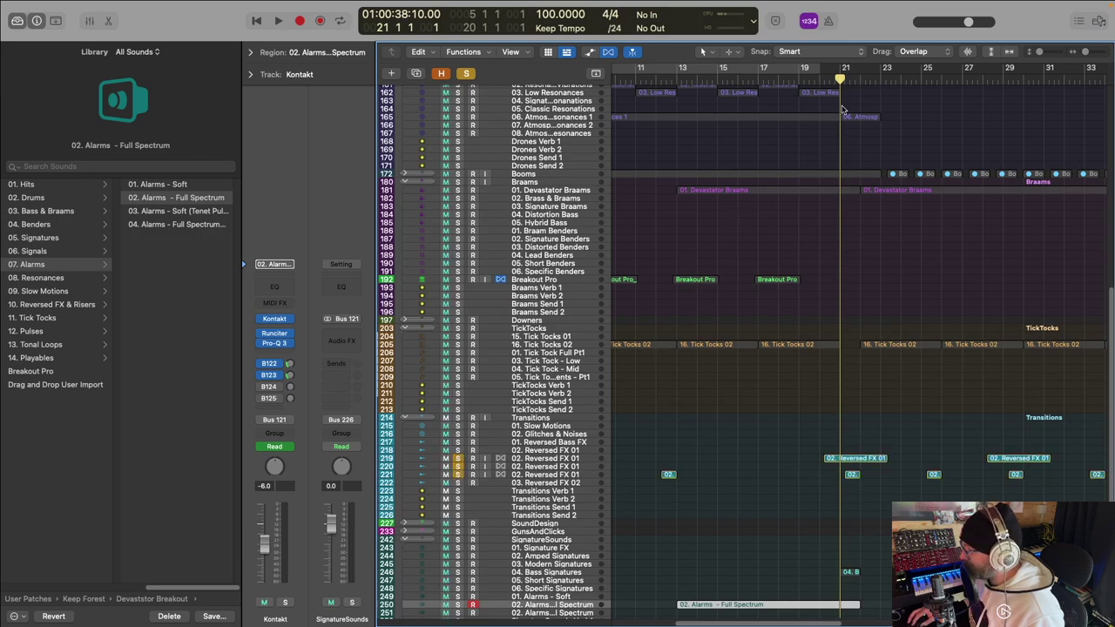
Step: Audition the soloed Reversed FX 01 regions briefly from bar 20
click(820, 78)
key(space)
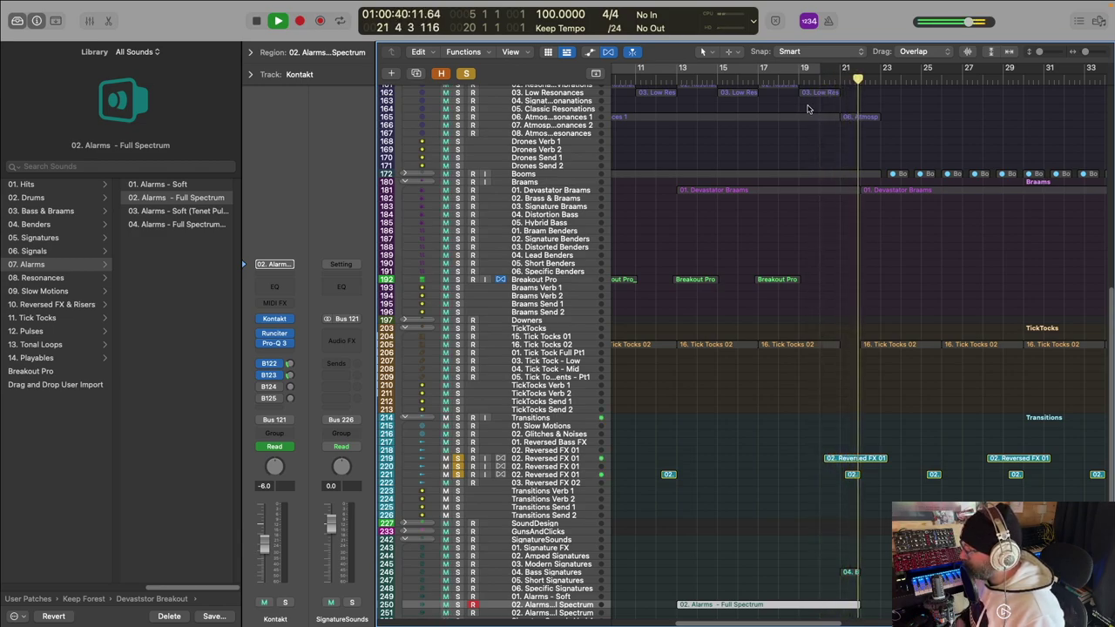
key(space)
Step: Switch the solo from the Reversed FX tracks to 04. Bass Signatures track 246 and audition its region from bar 21
scroll(885, 269, down, 4)
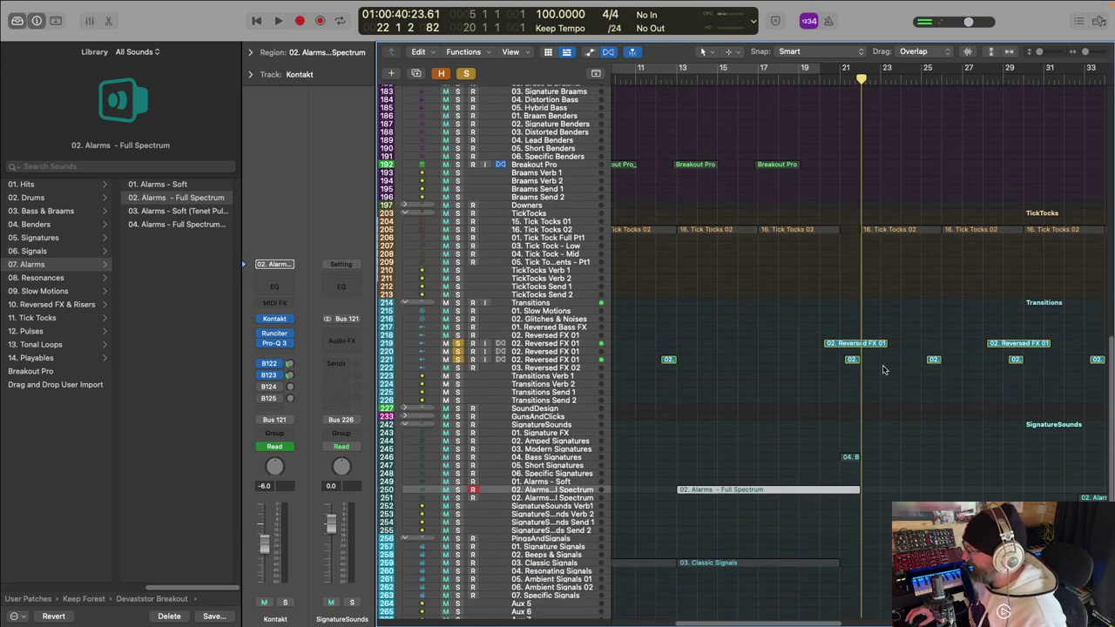
scroll(884, 362, down, 1)
scroll(824, 348, down, 1)
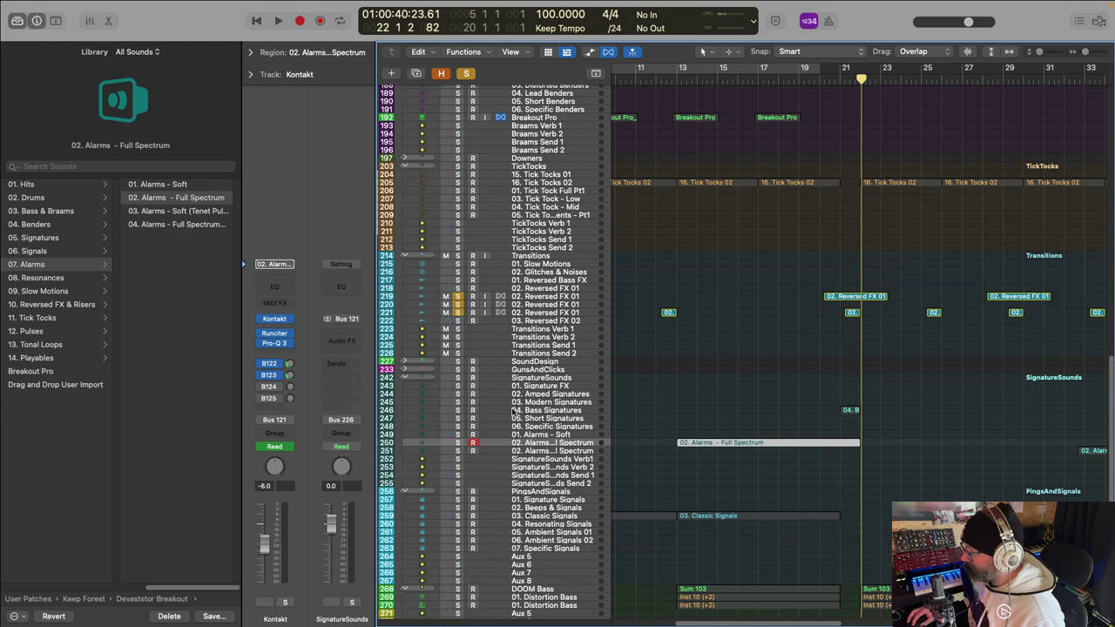
click(459, 410)
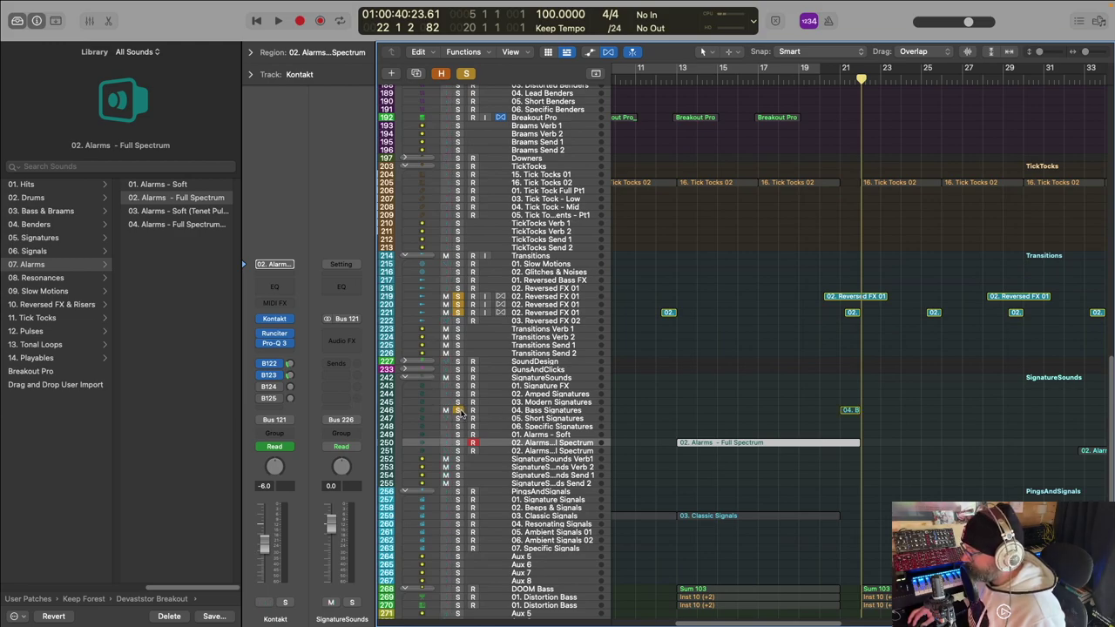
drag(458, 296, 468, 310)
drag(860, 80, 839, 79)
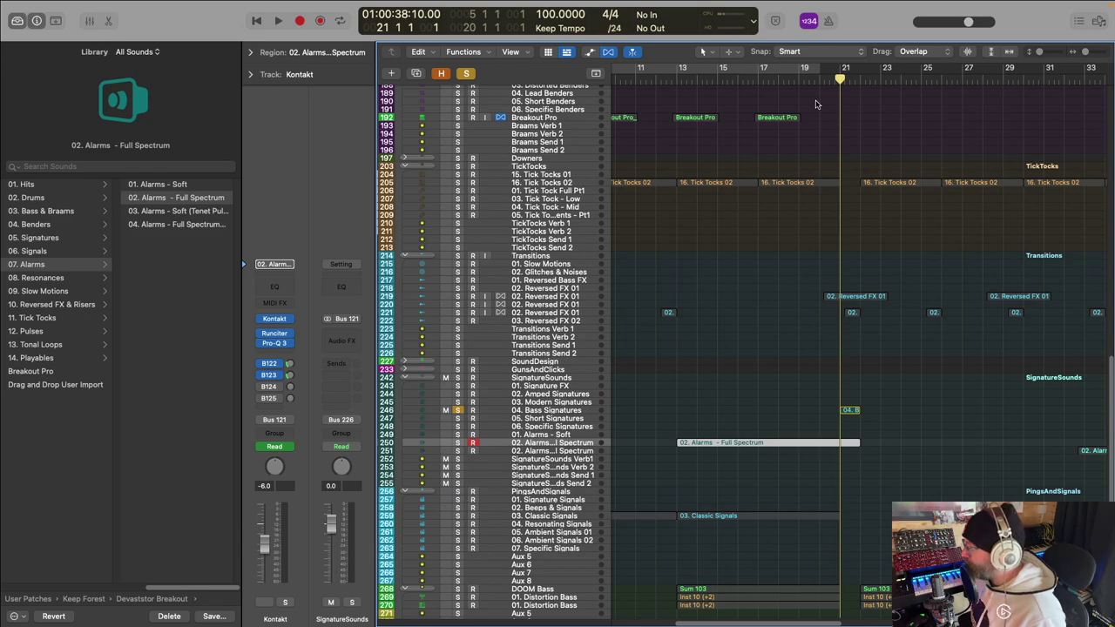
key(space)
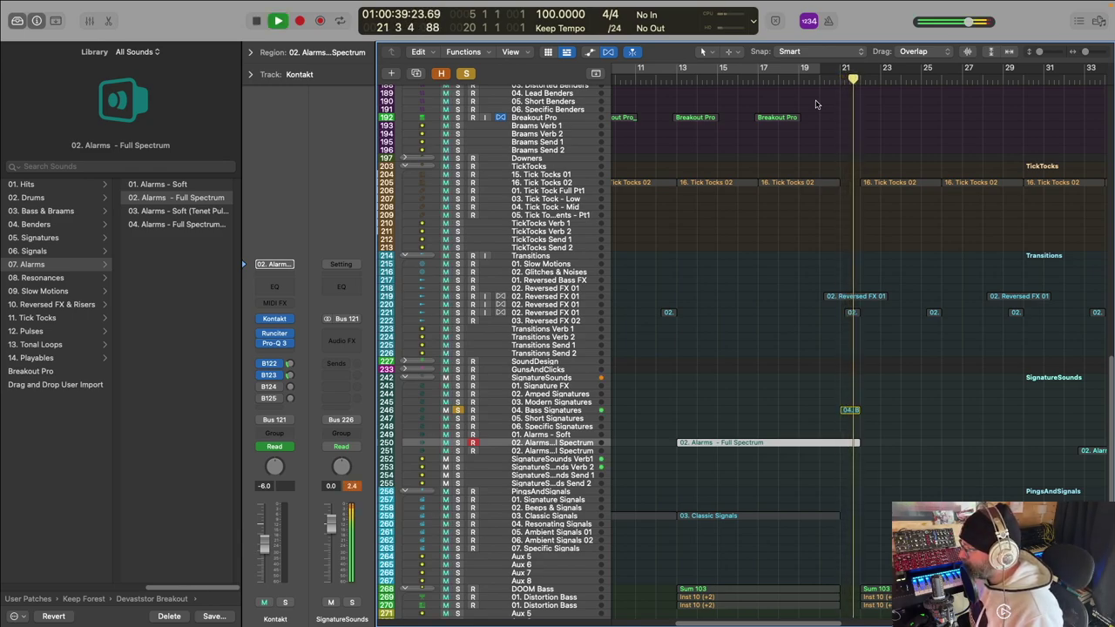
key(space)
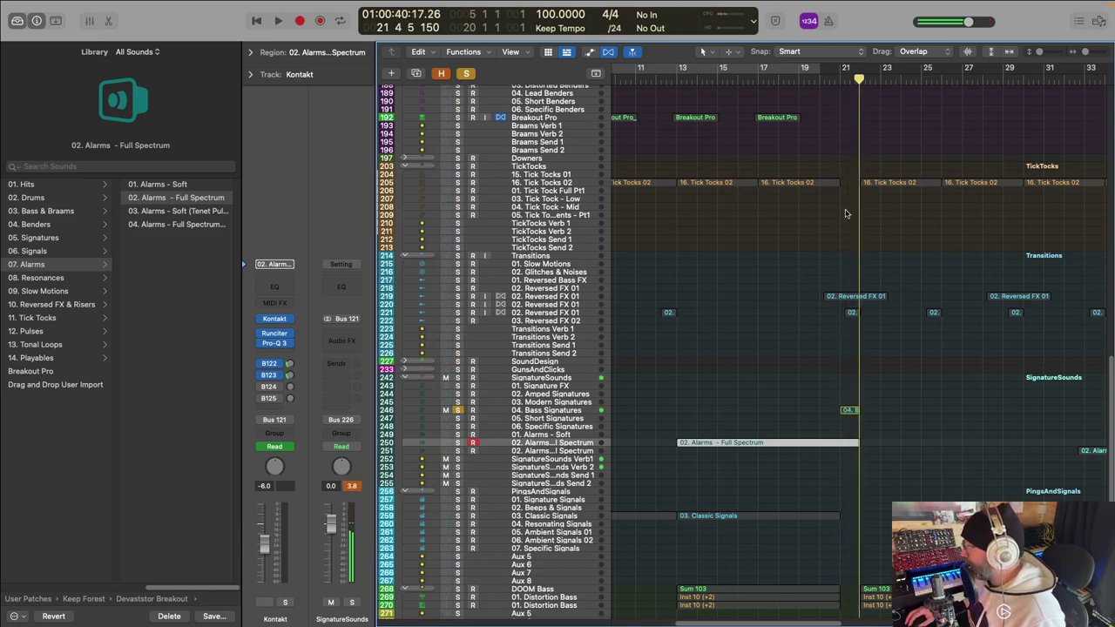
Step: Clear all solos and play the full mix briefly from bar 21
scroll(488, 131, up, 3)
click(464, 75)
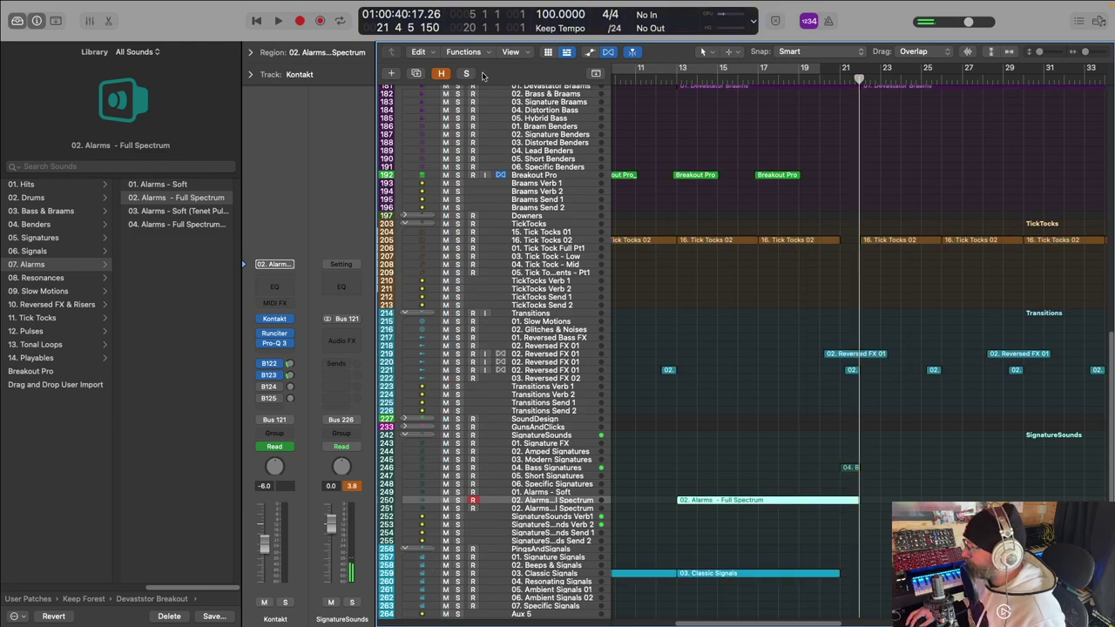
click(827, 81)
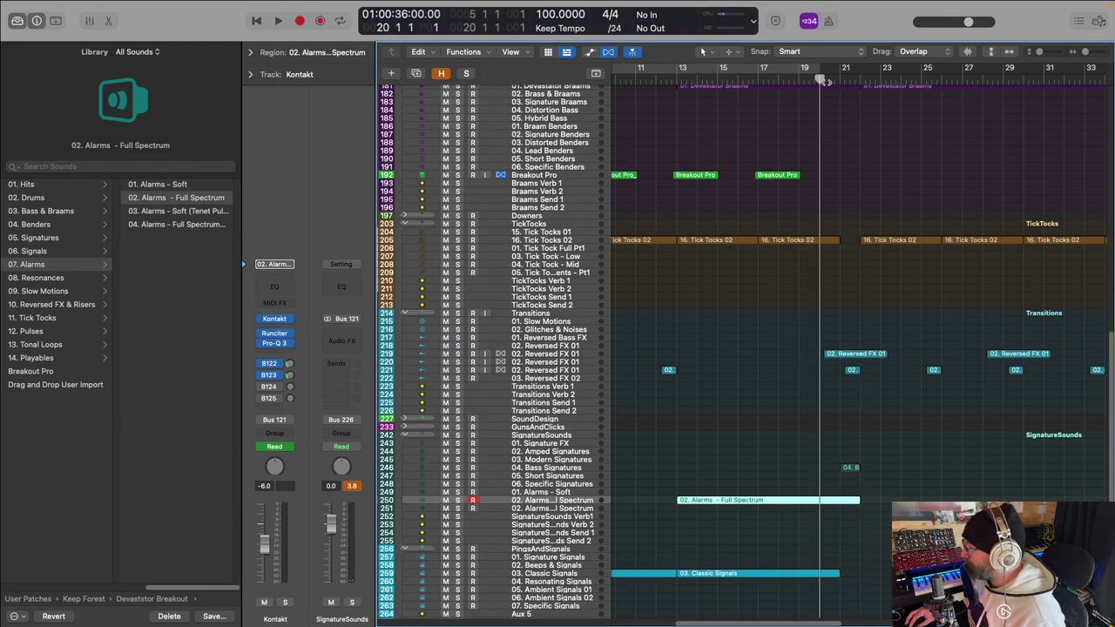
click(837, 79)
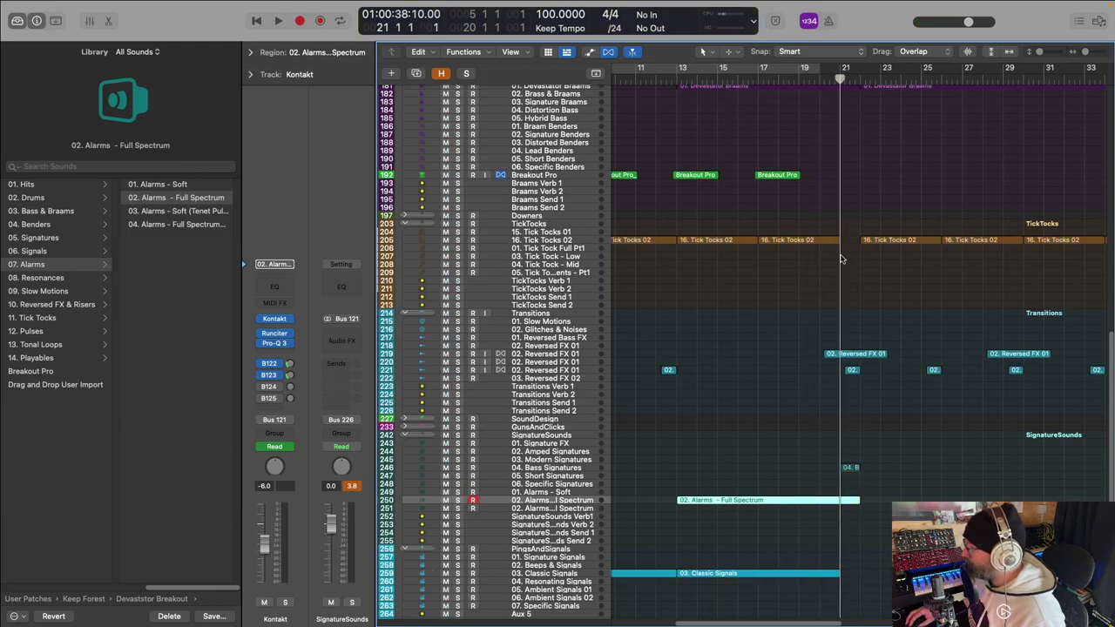
key(space)
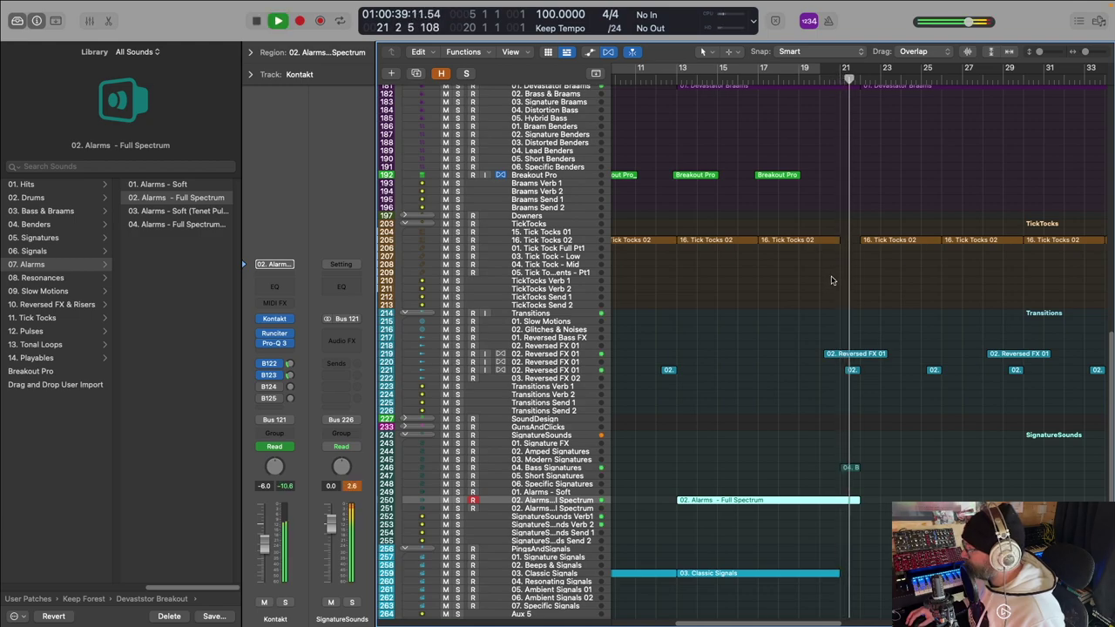
key(space)
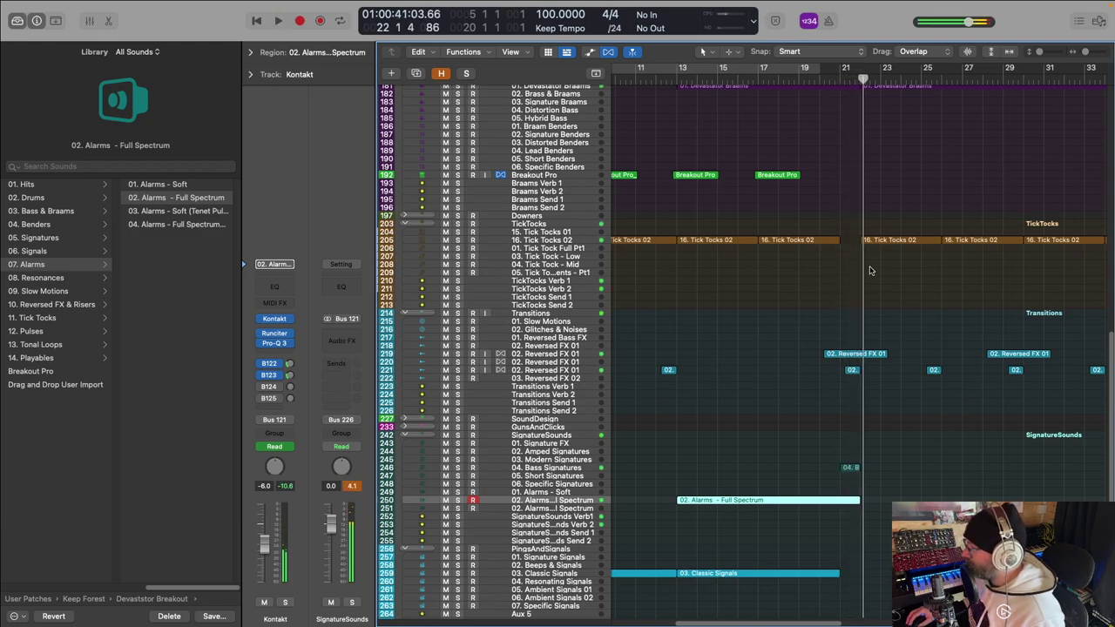
Step: Collapse all track stacks to a compact overview and select the SignatureSounds stack's folder region
scroll(935, 167, up, 5)
scroll(936, 166, up, 4)
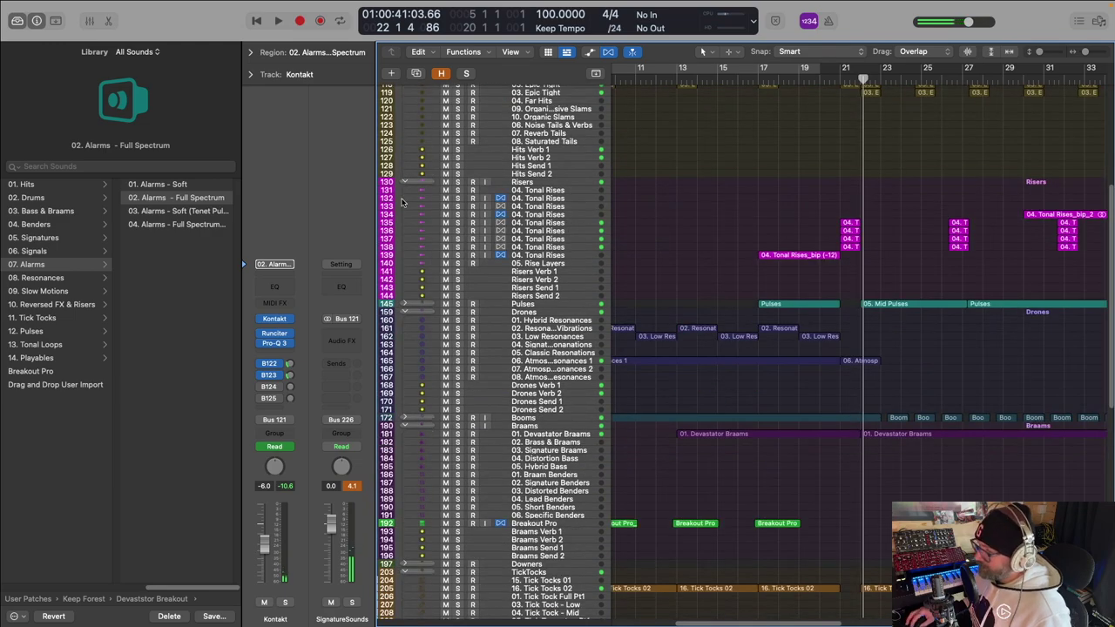
alt+click(405, 182)
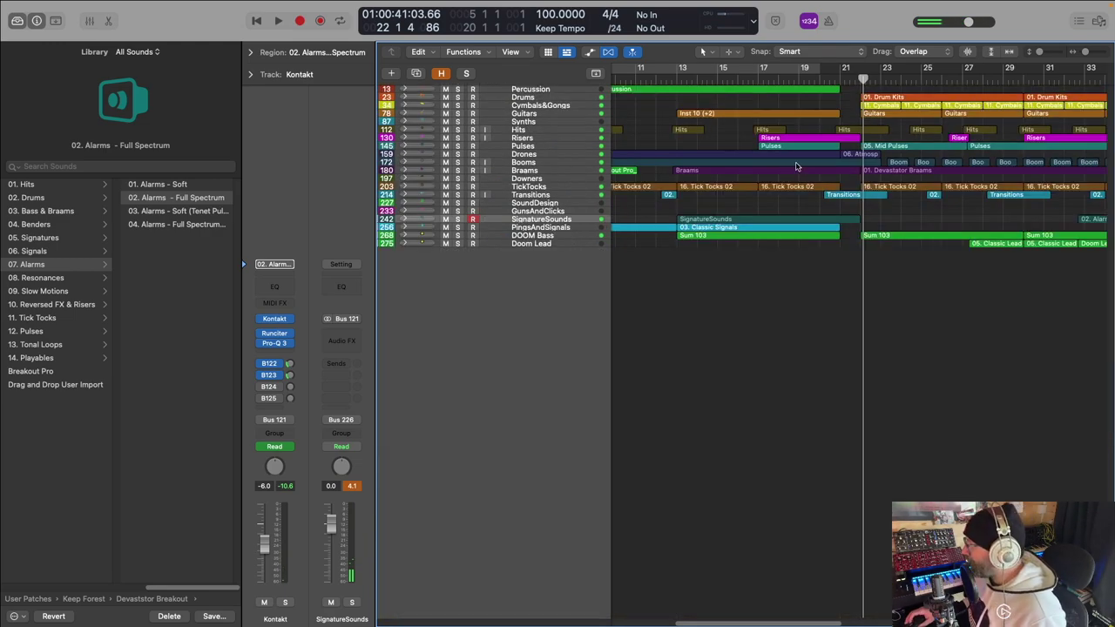
click(819, 217)
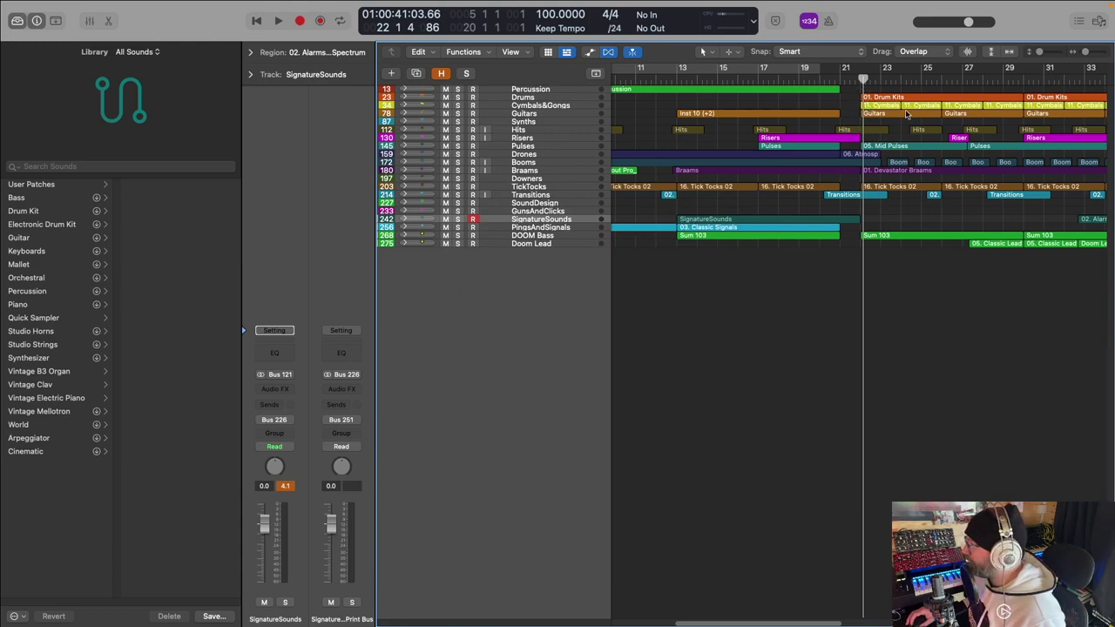
Step: Expand the Guitars stack and rename its Crunch guitar track 82 as "Hi Gain guitar"
click(405, 114)
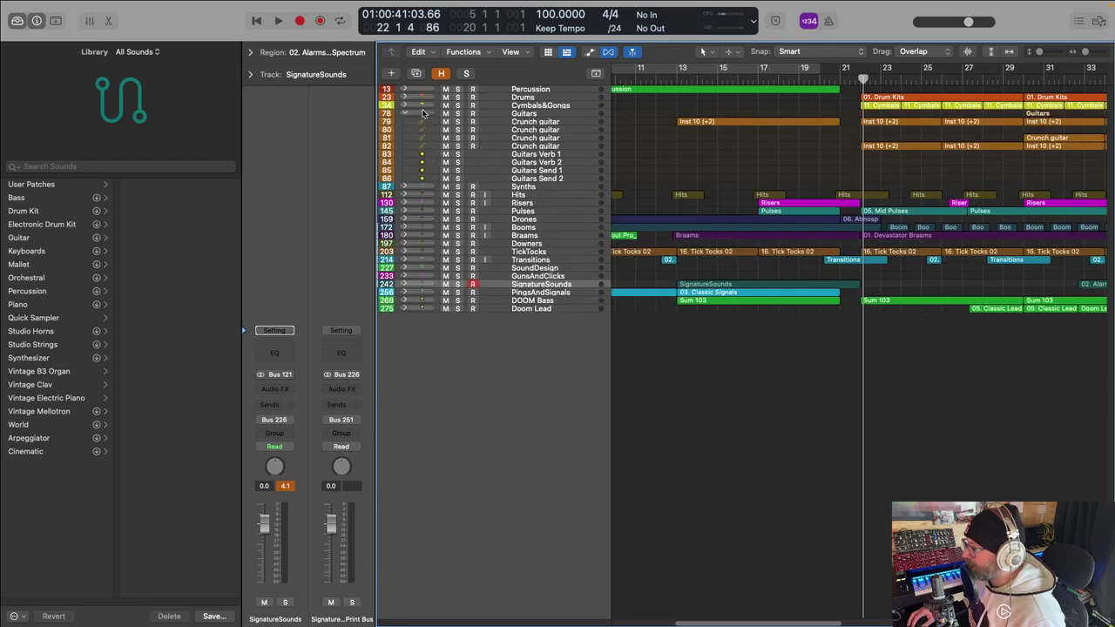
click(529, 147)
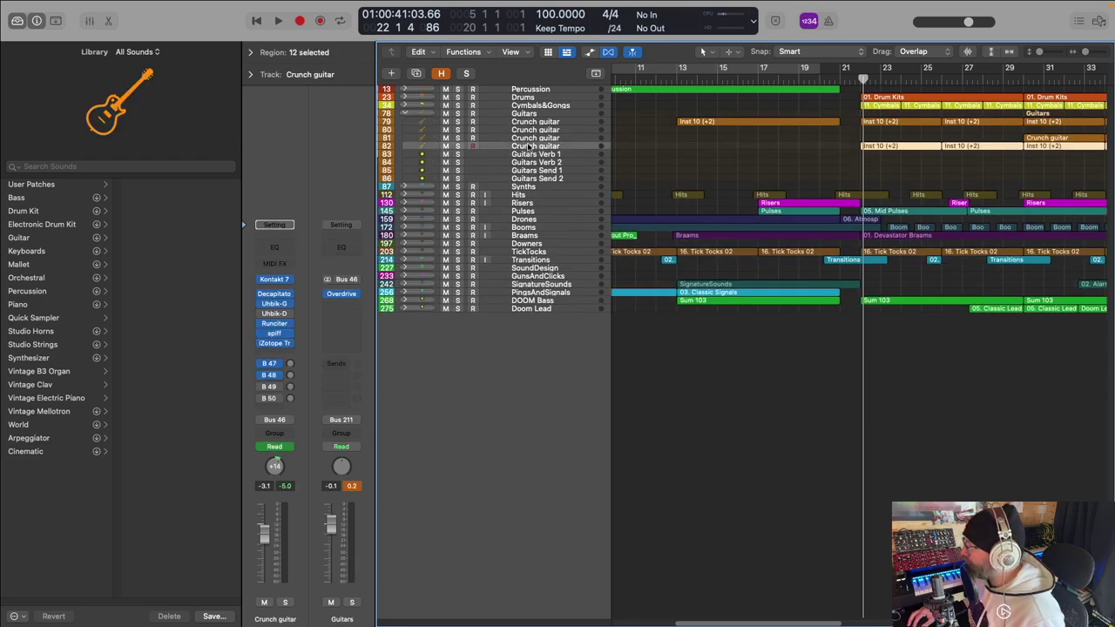
double_click(529, 147)
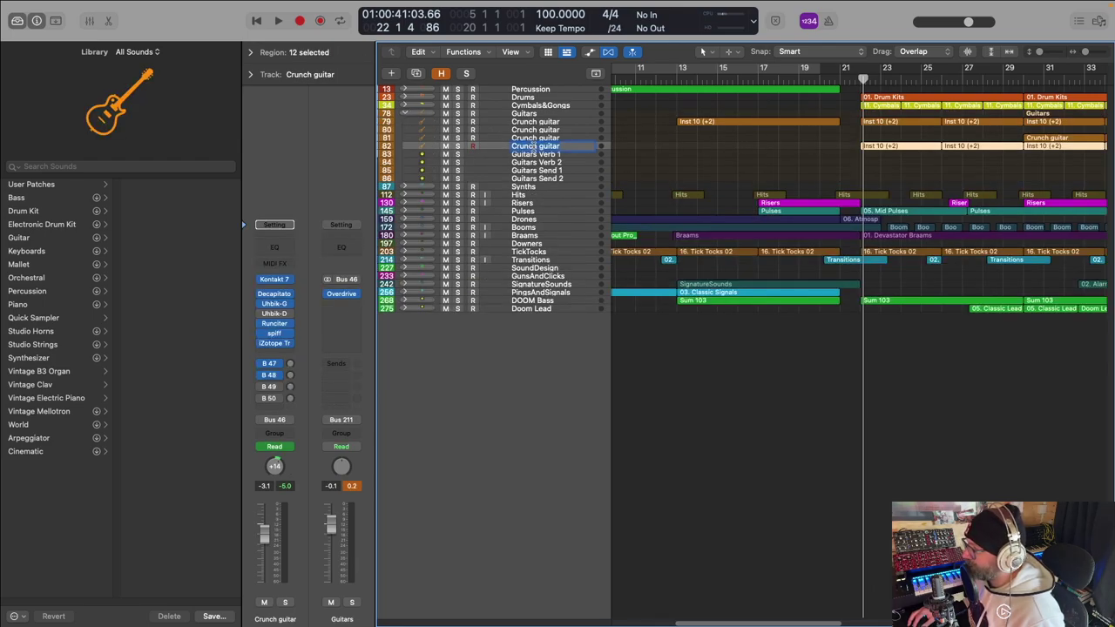
text(Hi G)
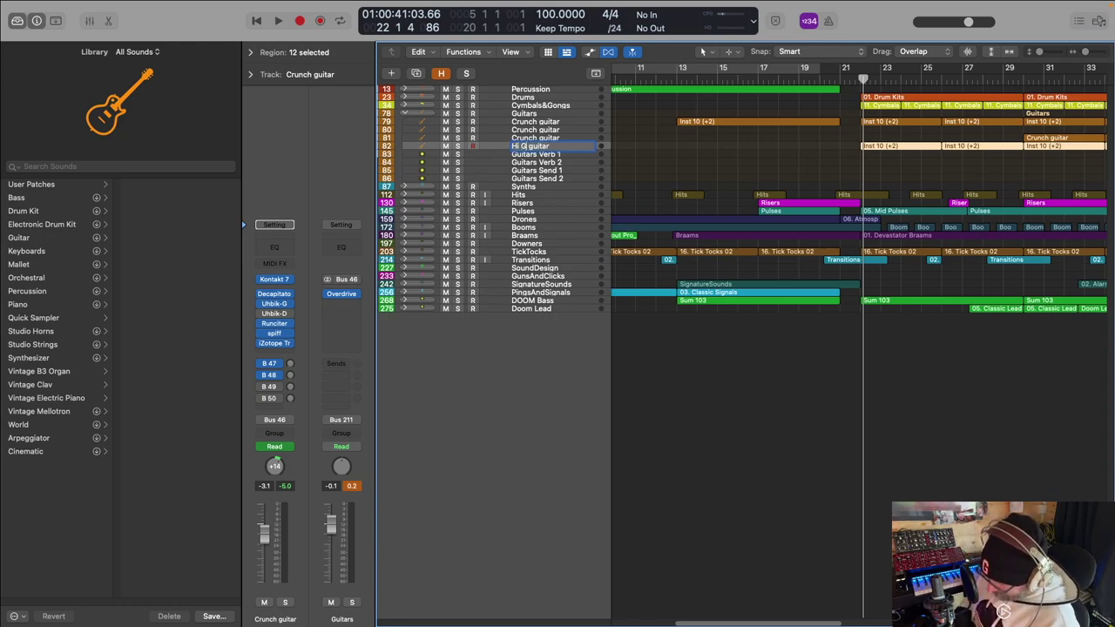
text(ain)
key(Return)
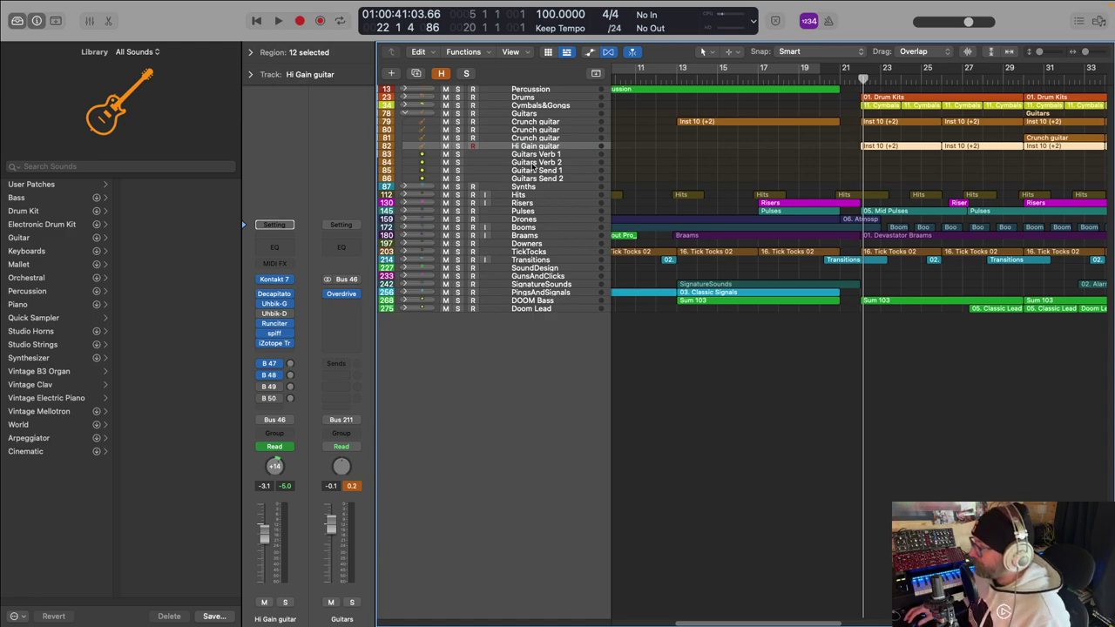
Step: Solo the Hi Gain guitar and audition it from bar 22, adding Crunch guitar tracks 79 and 81 to the solo during playback
click(457, 146)
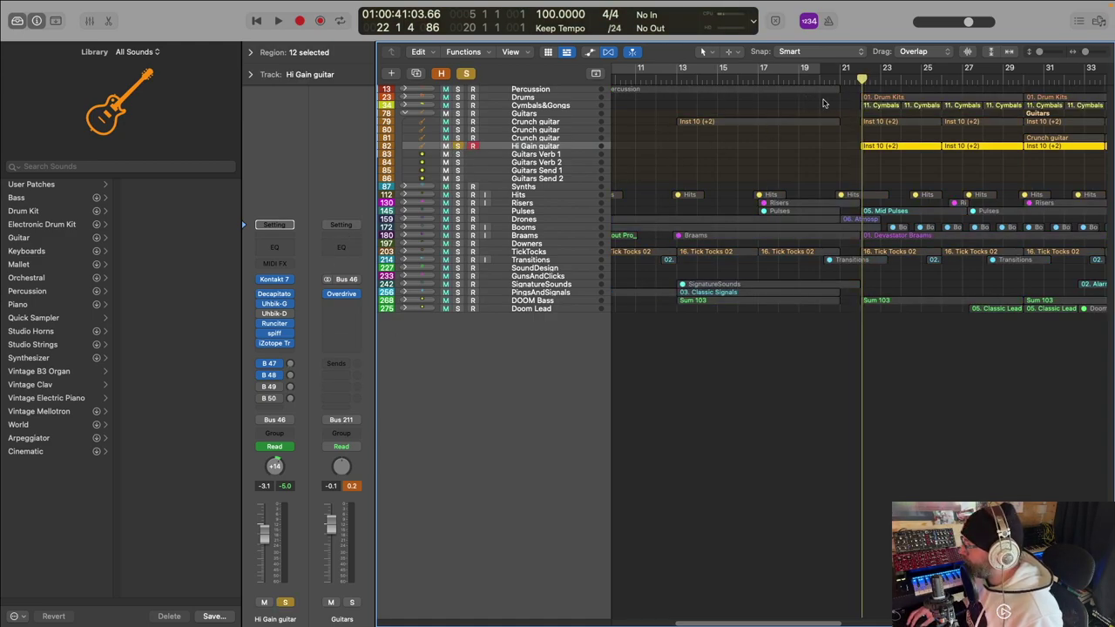
key(space)
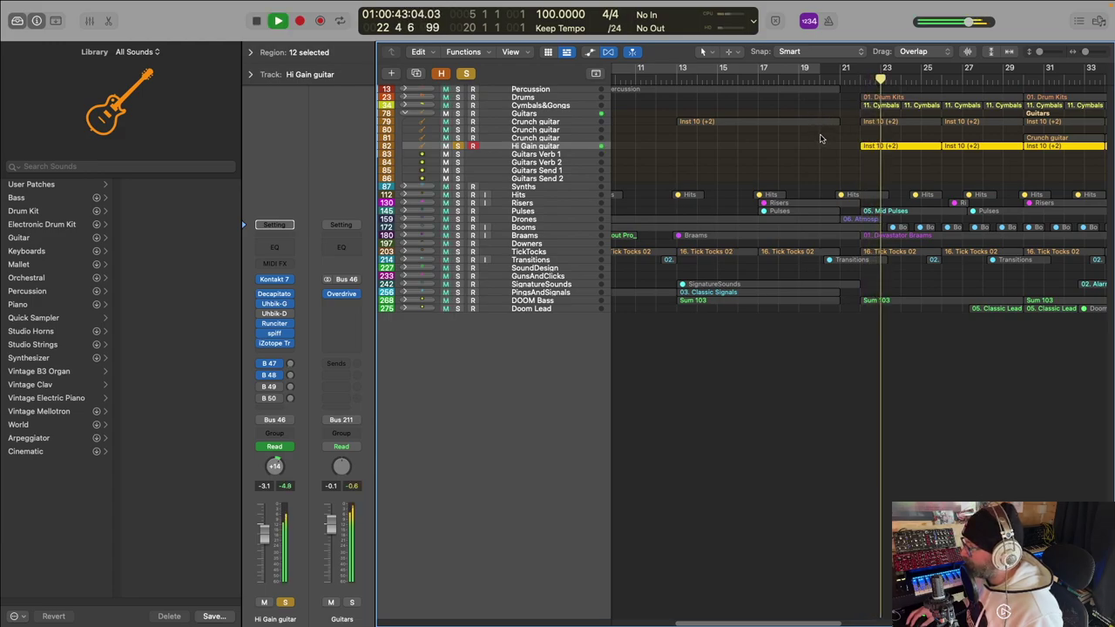
click(458, 122)
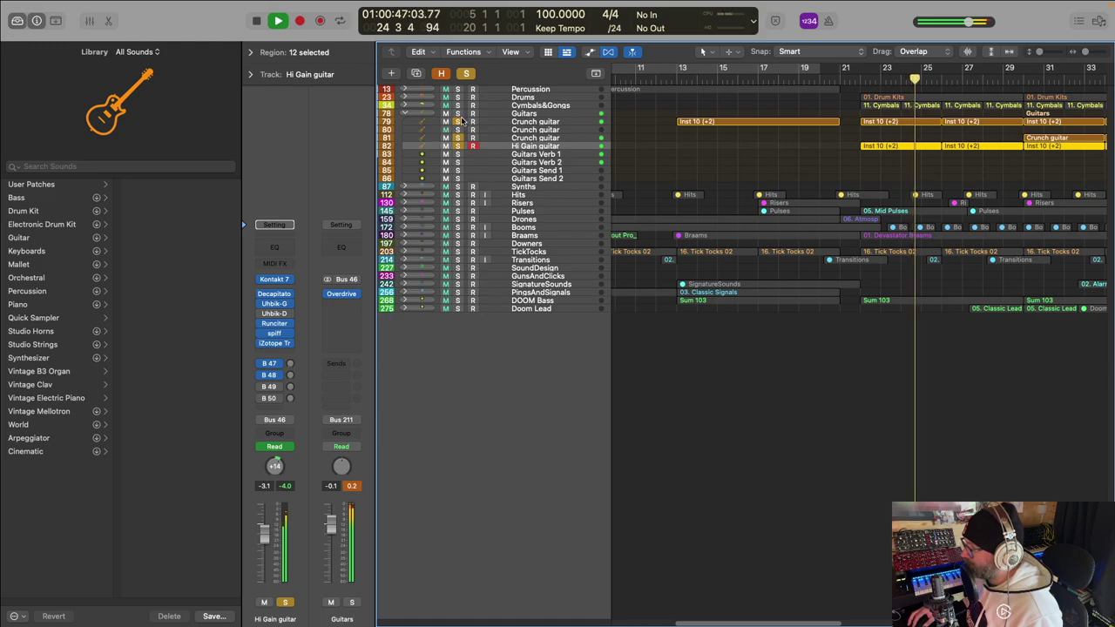
key(space)
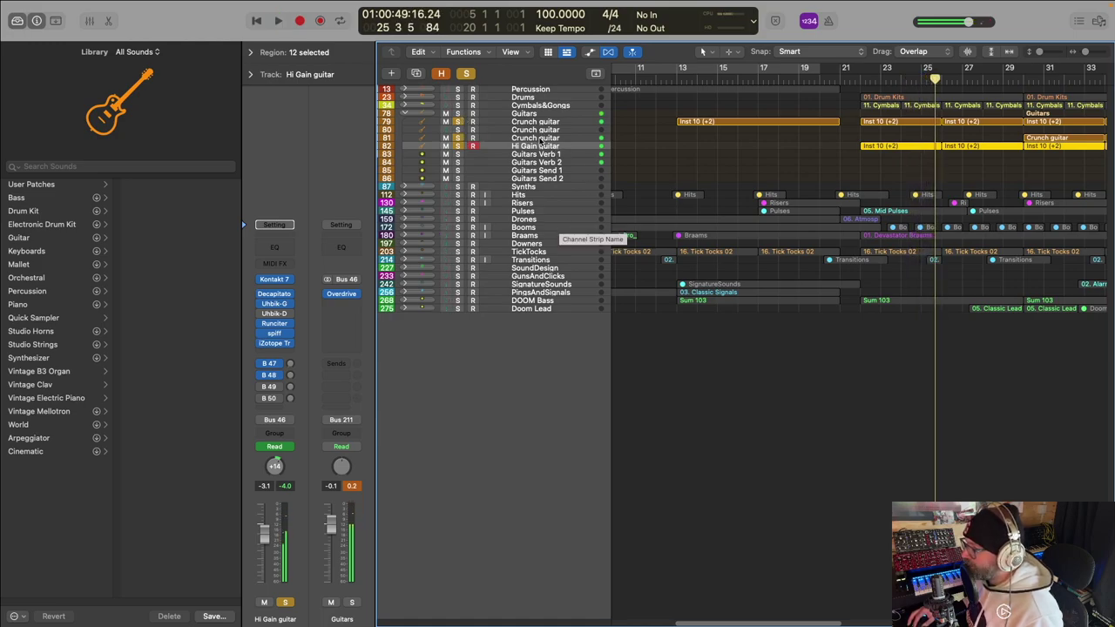
Step: Open the Hi Gain guitar's Kontakt 7 instrument, examine the Cabal 8 Hi-Gain articulation settings, and move the window below the guitar tracks
click(274, 278)
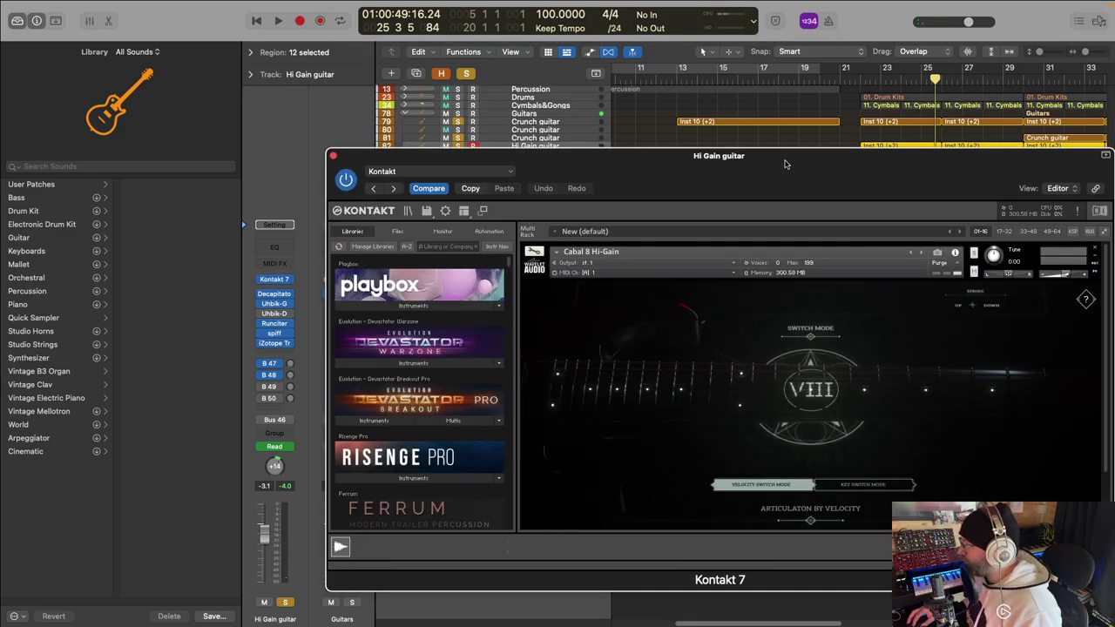
scroll(771, 278, down, 3)
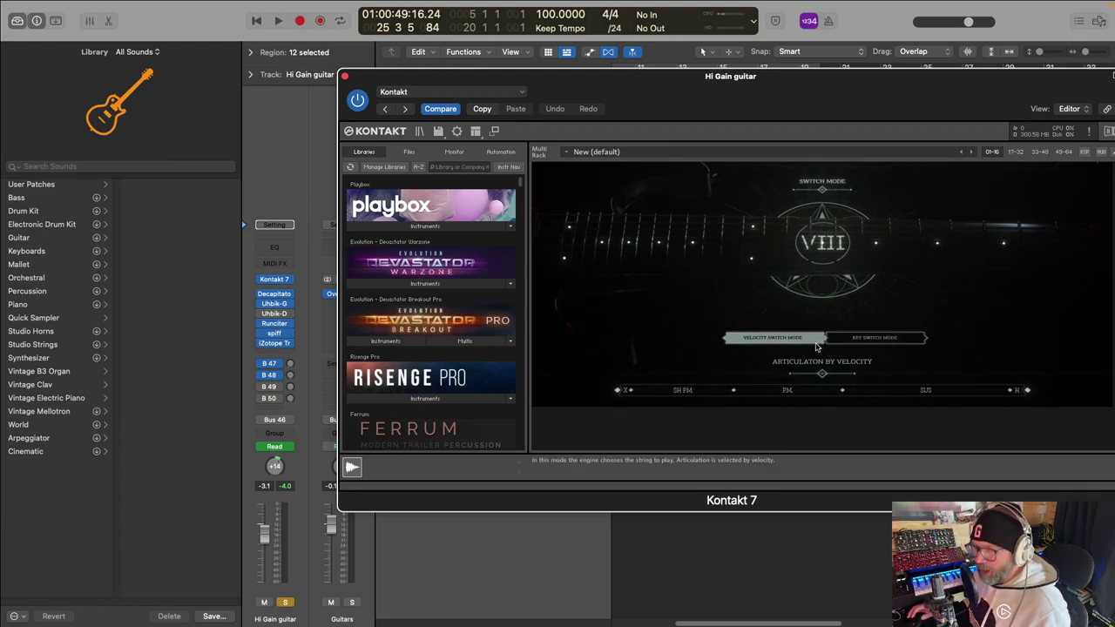
click(814, 348)
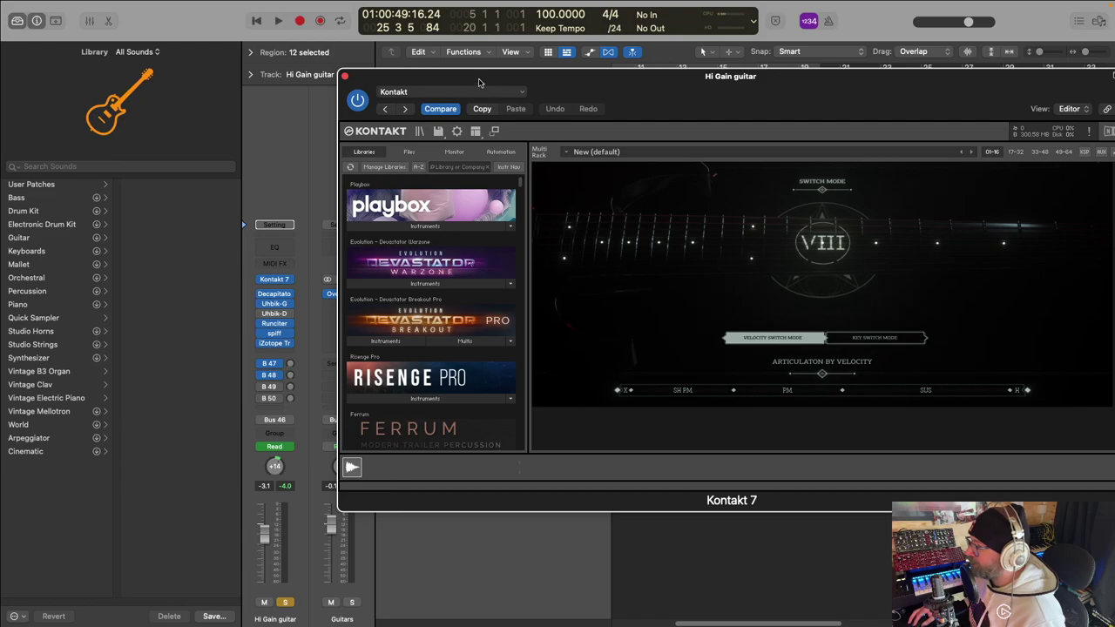
drag(478, 82, 386, 280)
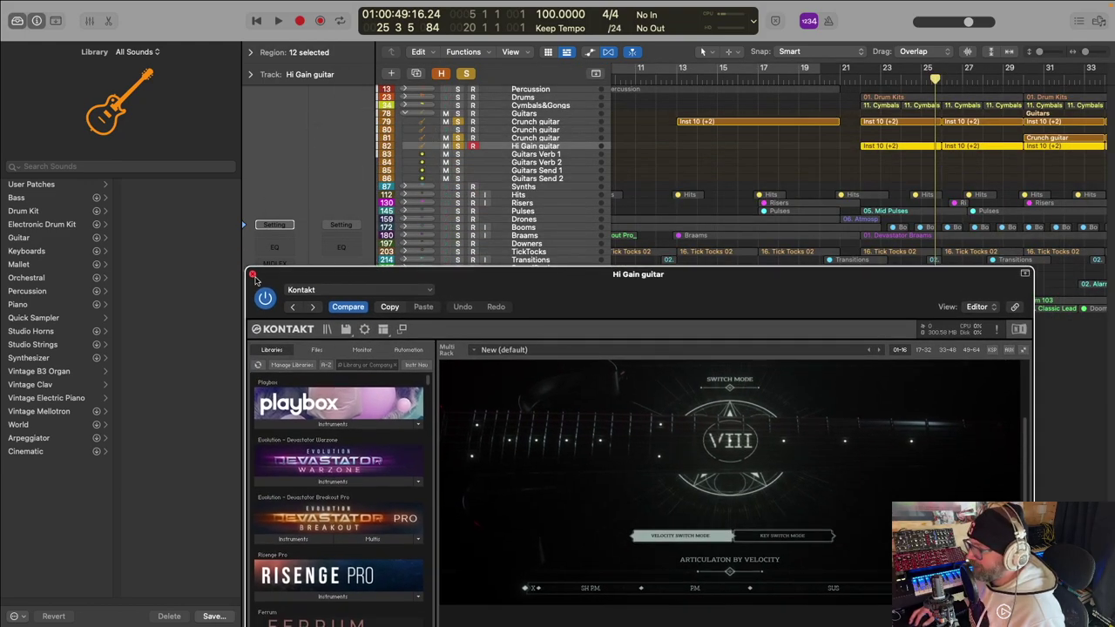
Step: Close Kontakt and examine the Hi Gain guitar's bar 22 region in the Piano Roll with the lane set to Note Velocity
click(253, 276)
click(880, 146)
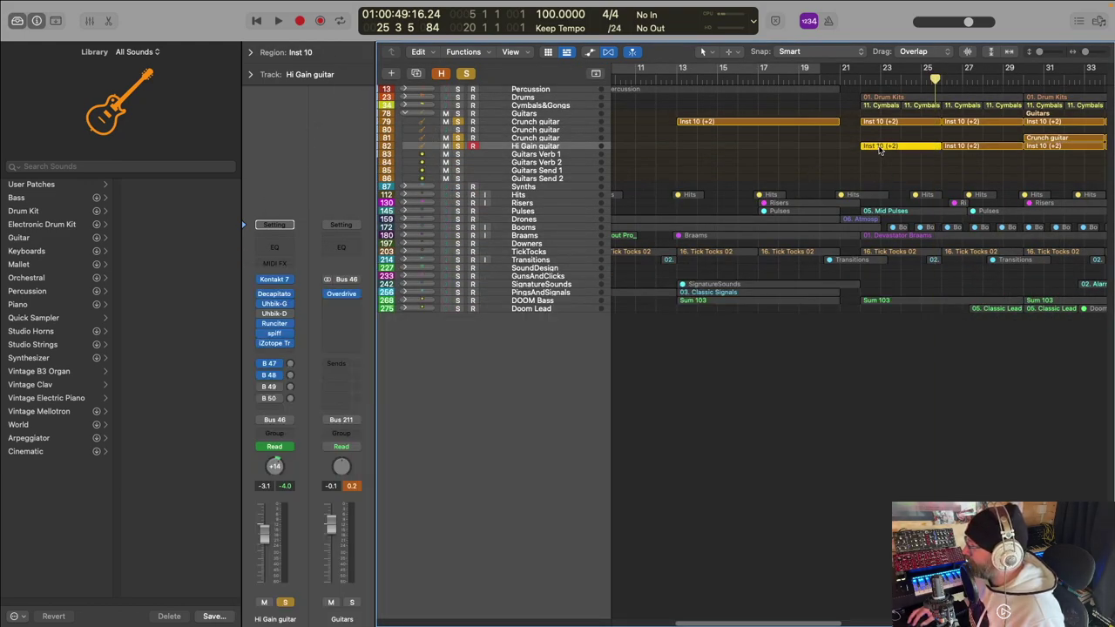
double_click(880, 148)
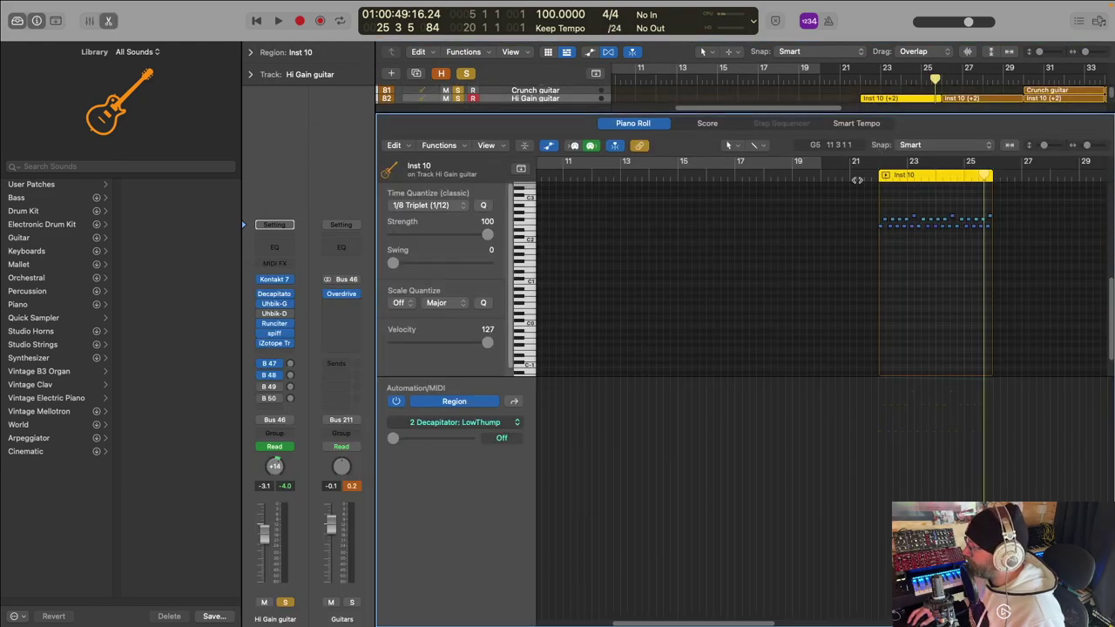
click(514, 402)
click(514, 401)
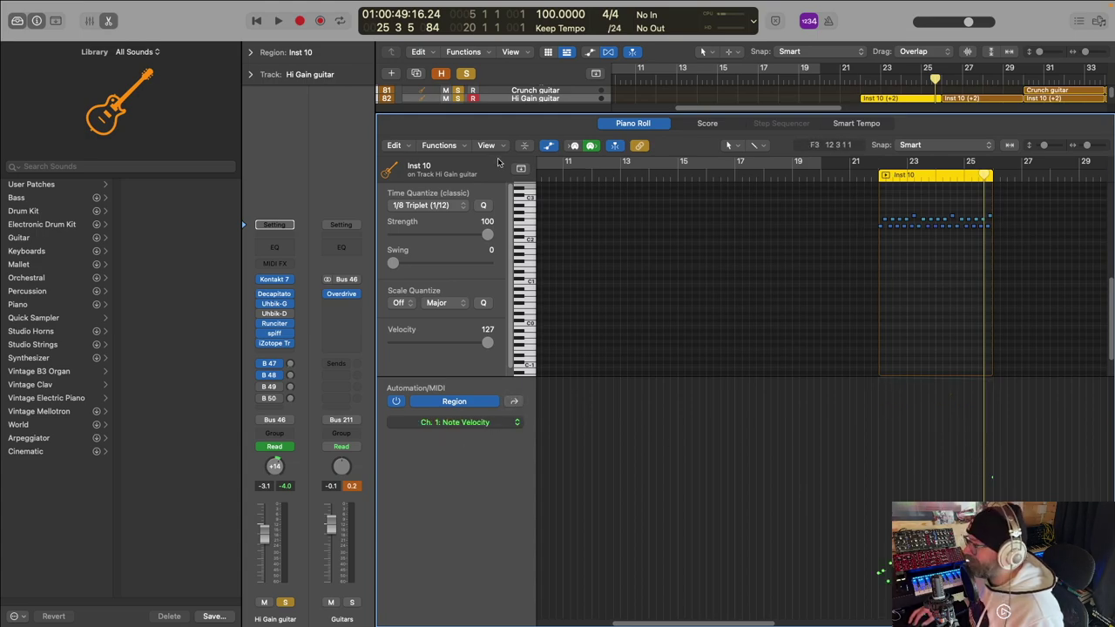
key(p)
Step: Audition the soloed guitar tracks briefly from the current position in bar 25
key(space)
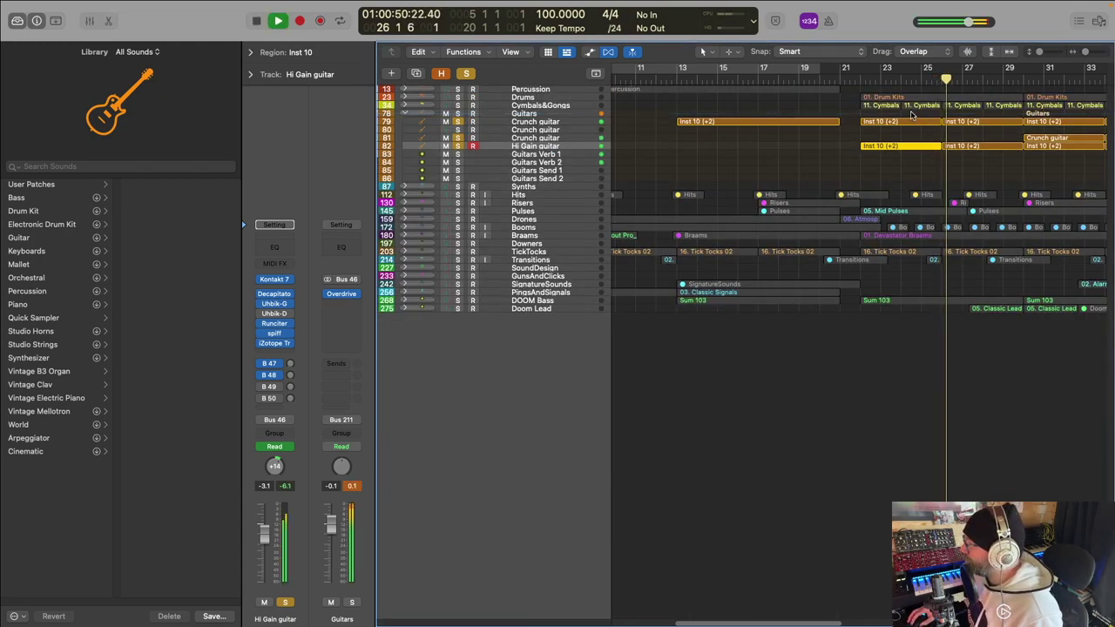
key(space)
scroll(662, 192, right, 5)
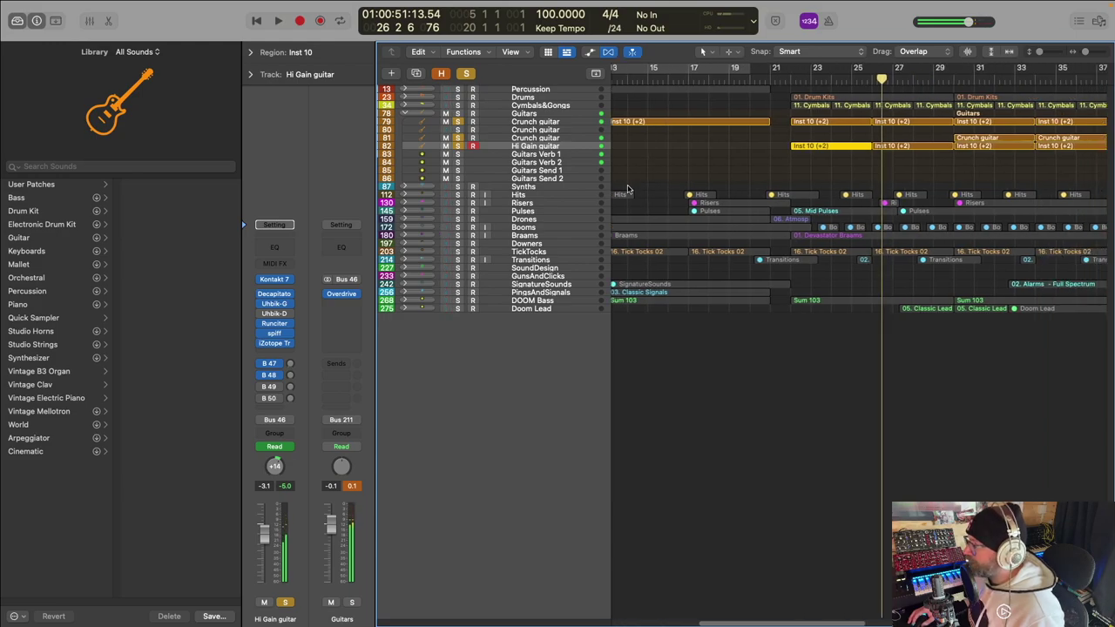
Step: Solo the whole Guitars stack together with DOOM Bass and audition the combination from bar 22
click(458, 121)
scroll(508, 281, left, 3)
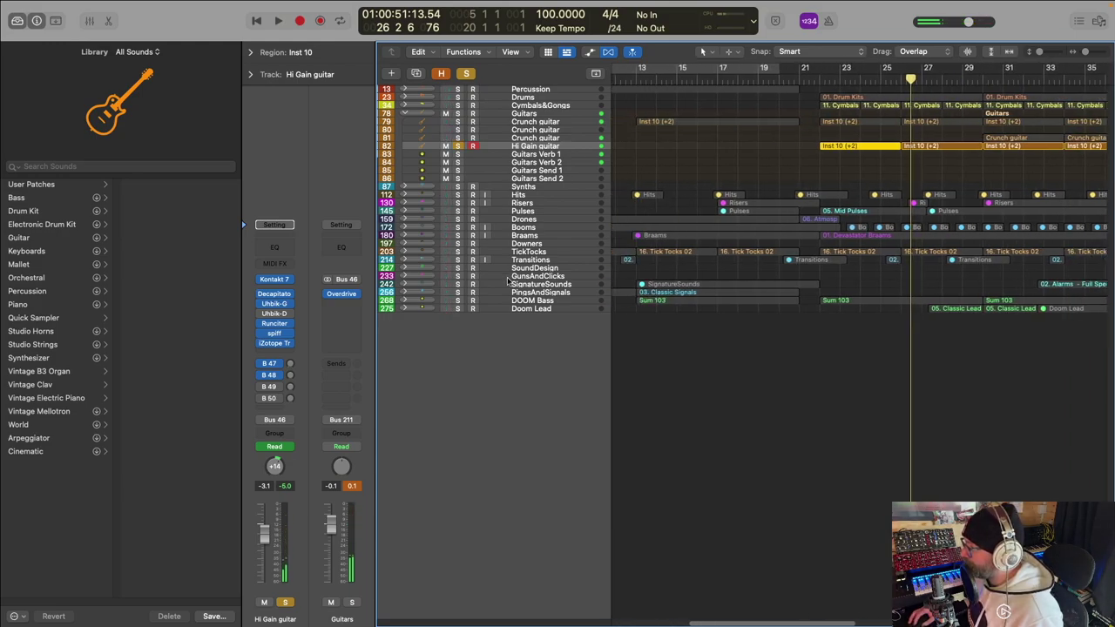
click(457, 122)
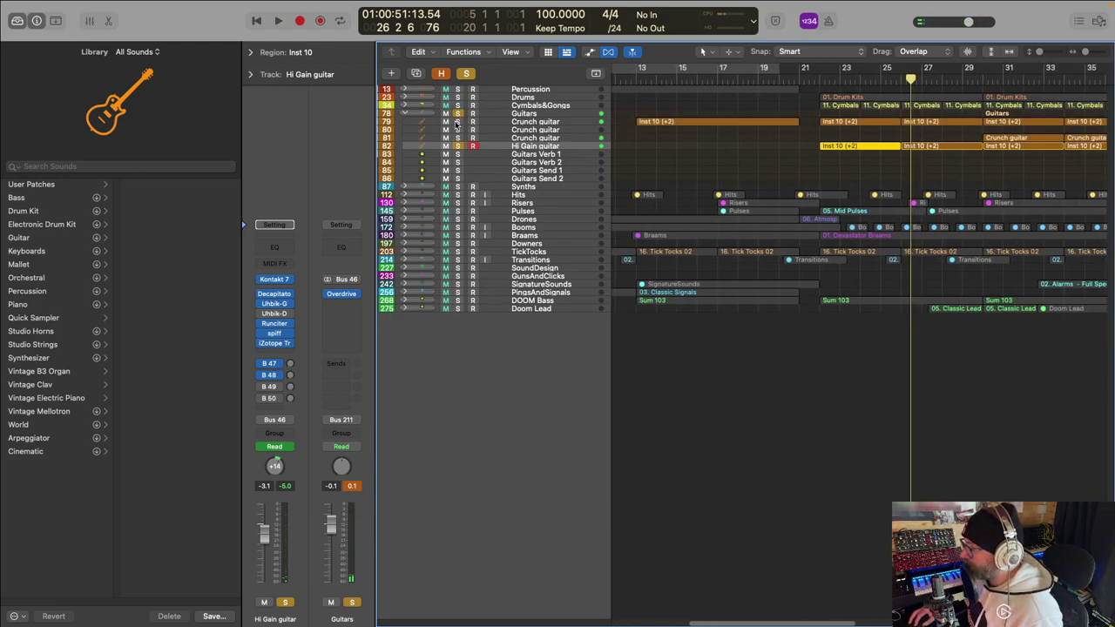
click(458, 300)
click(817, 85)
key(space)
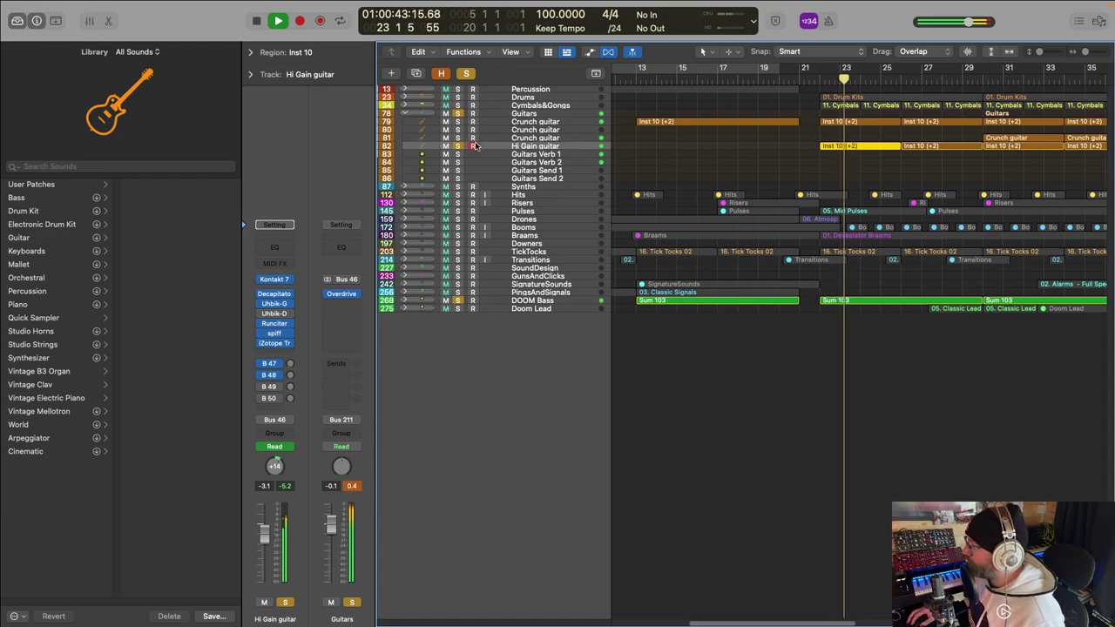
key(space)
Step: Solo and expand the Drums and Cymbals&Gongs stacks, auditioning the drums with the guitars and DOOM Bass from bar 22
click(457, 97)
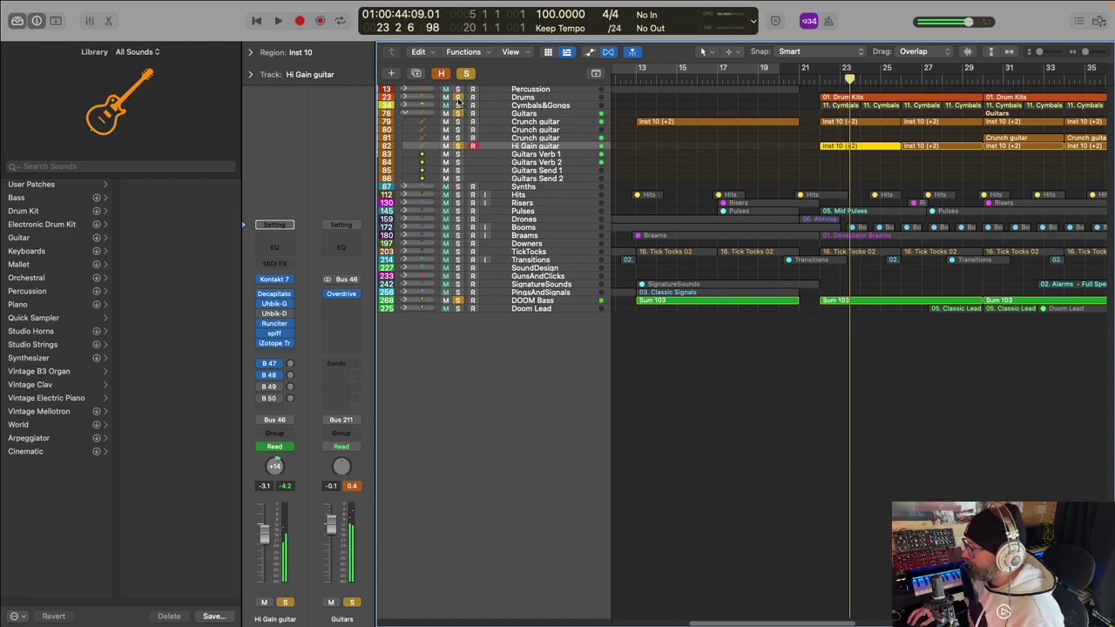
click(405, 97)
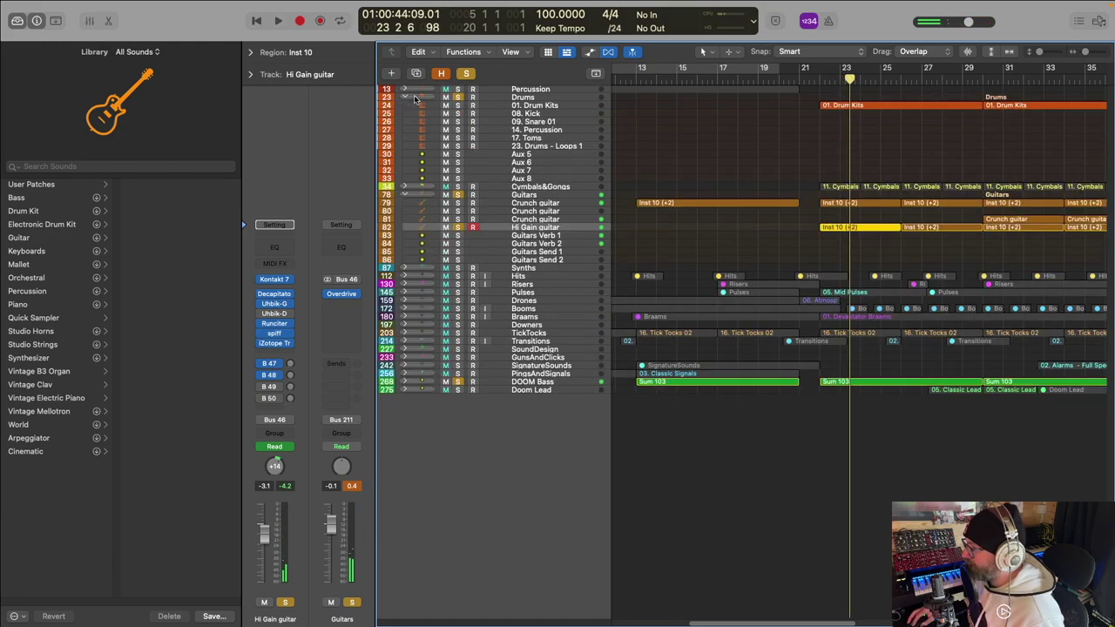
click(822, 80)
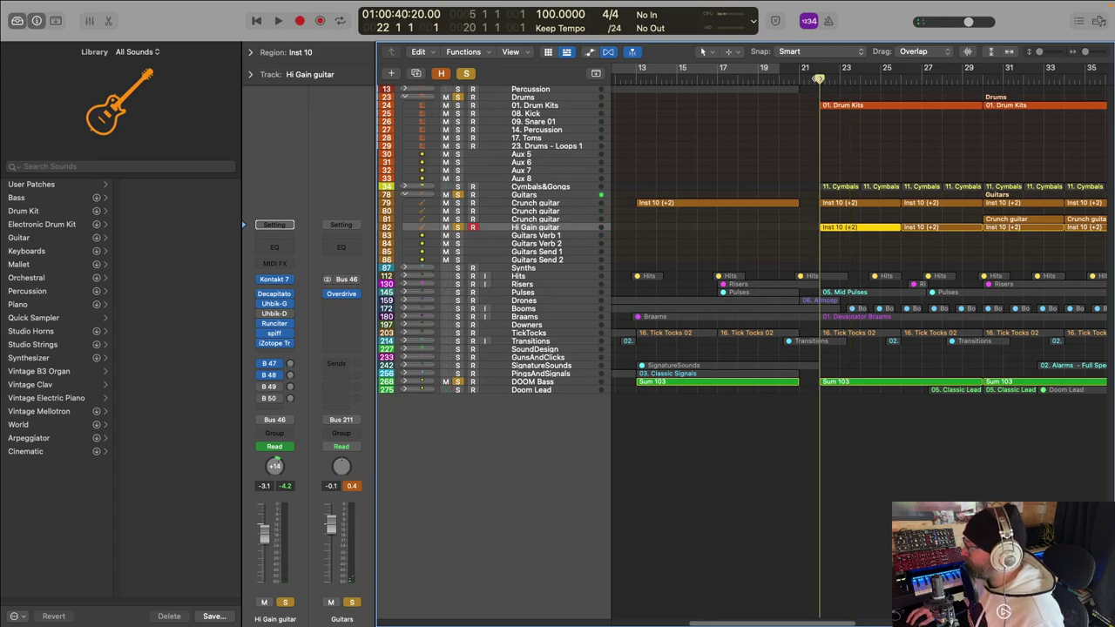
key(space)
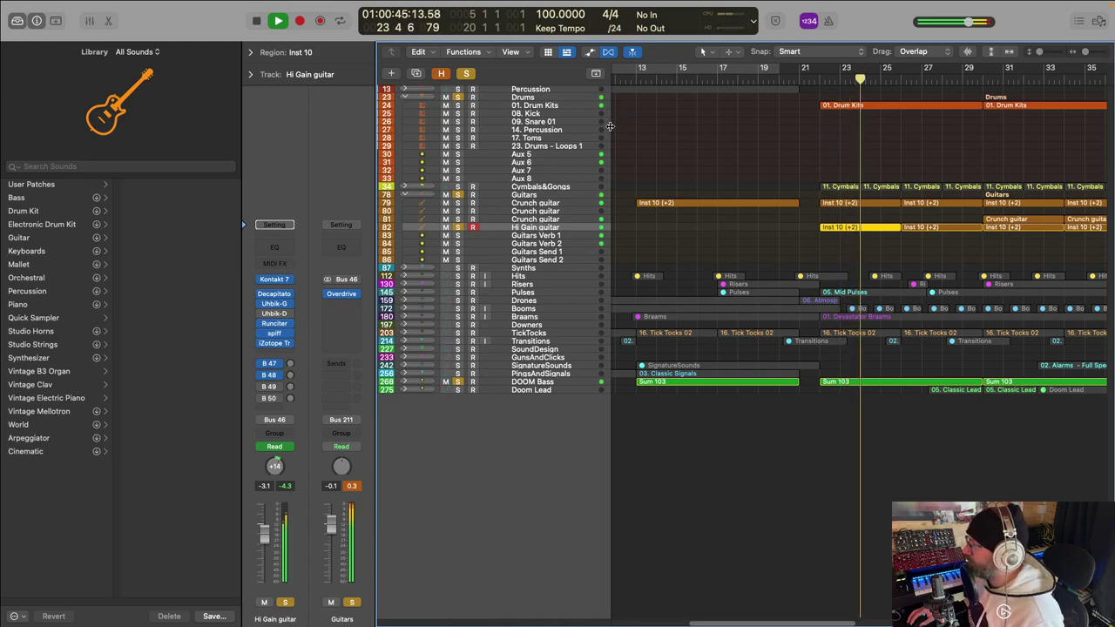
key(space)
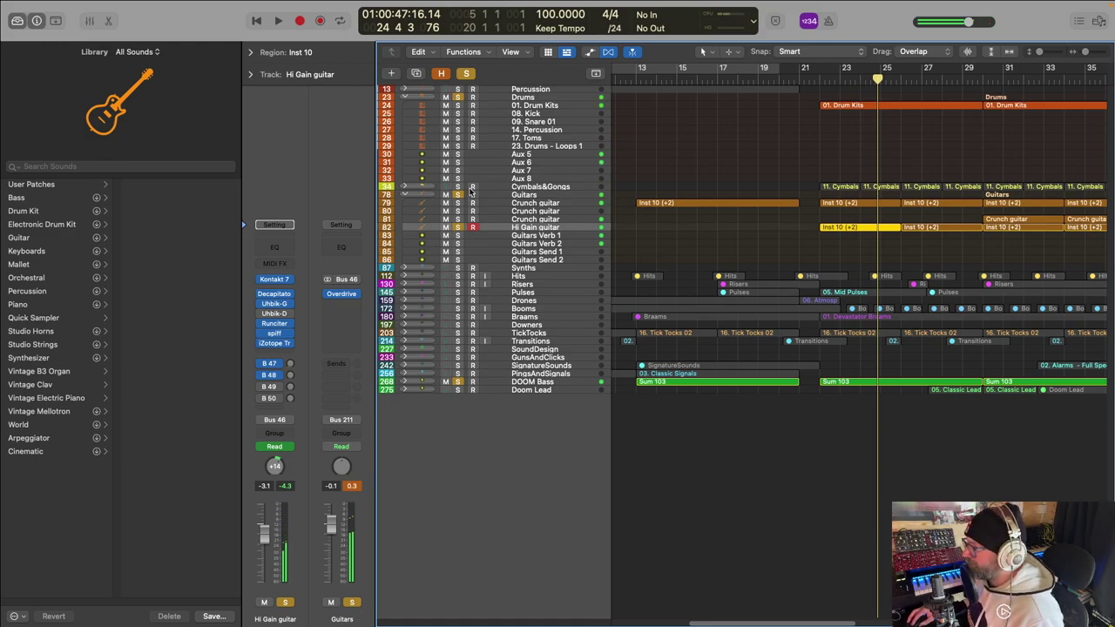
click(430, 190)
click(404, 187)
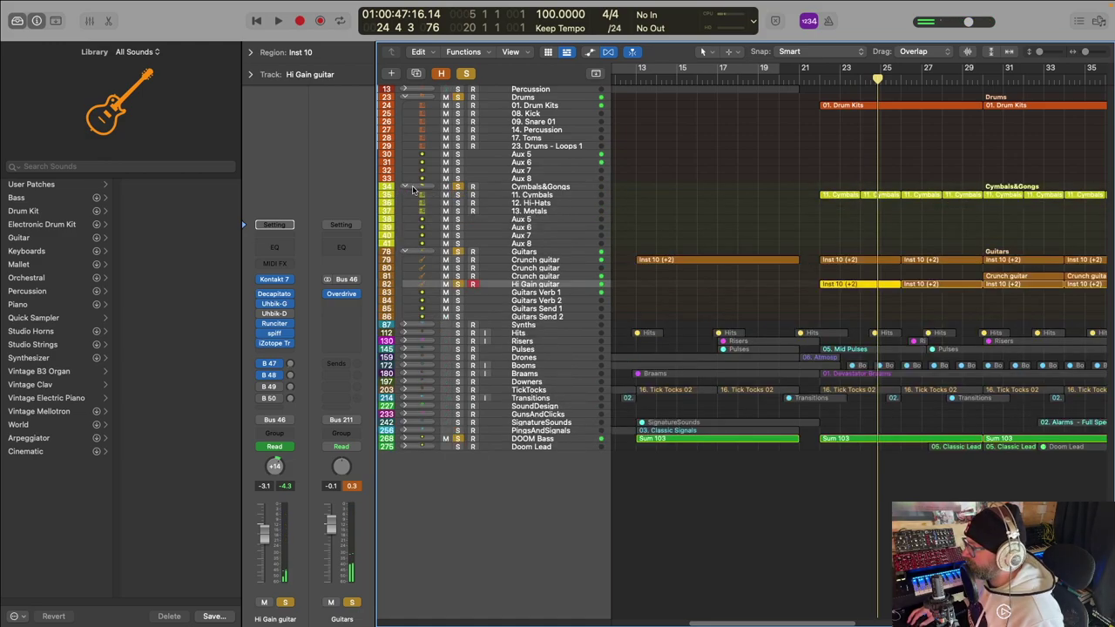
Step: Open the 01. Drum Kits track's Kontakt instrument and browse the Devastator Breakout drum kit presets without loading another one
click(545, 108)
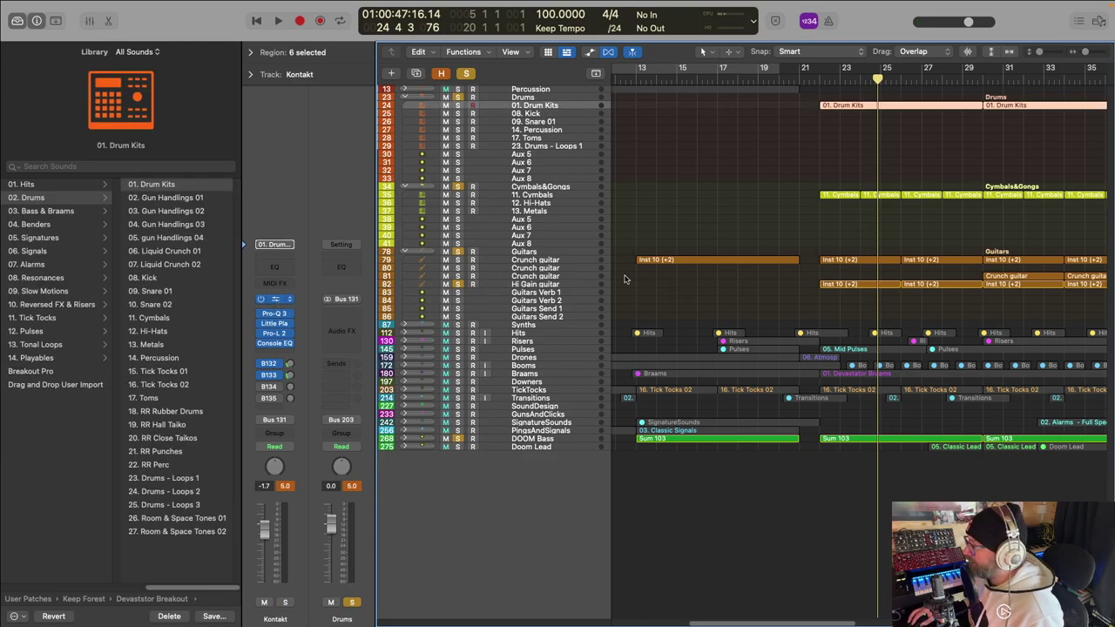
key(v)
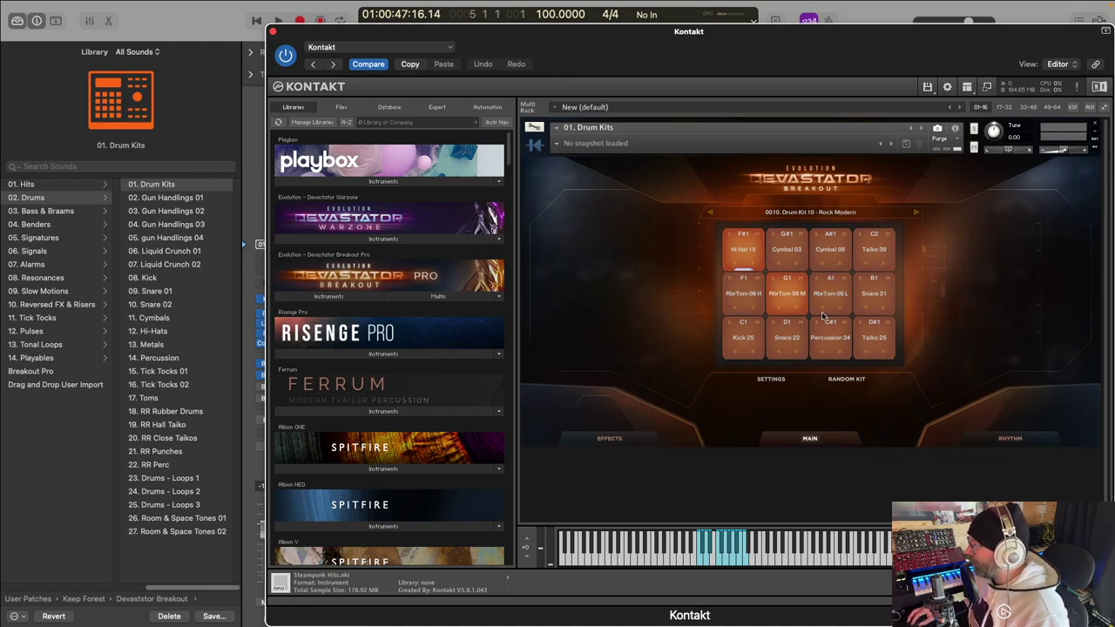
click(793, 214)
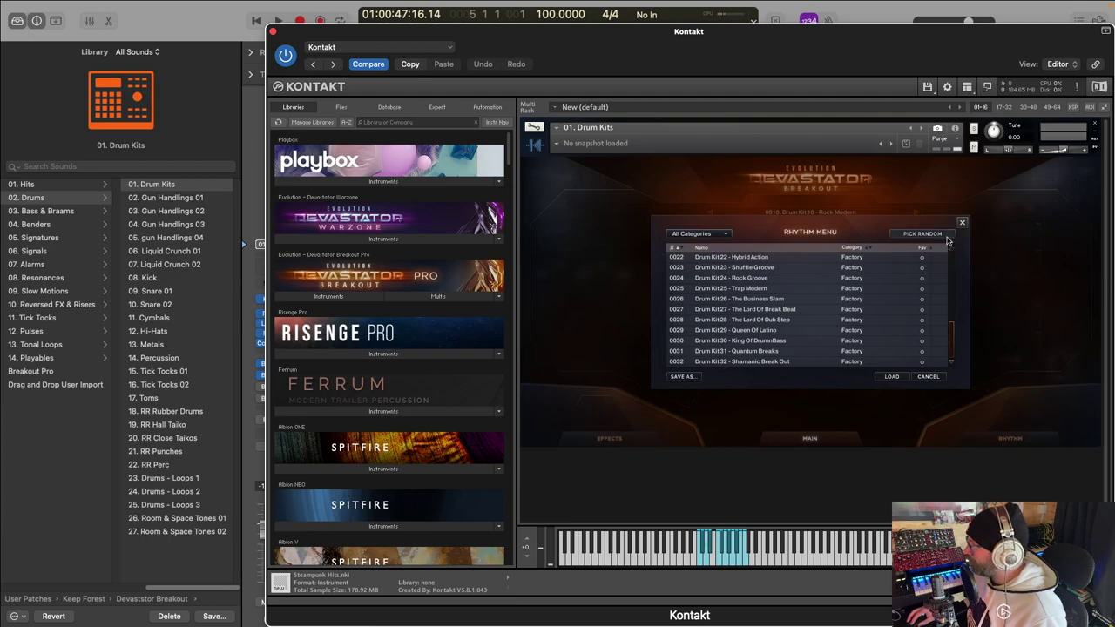
click(962, 225)
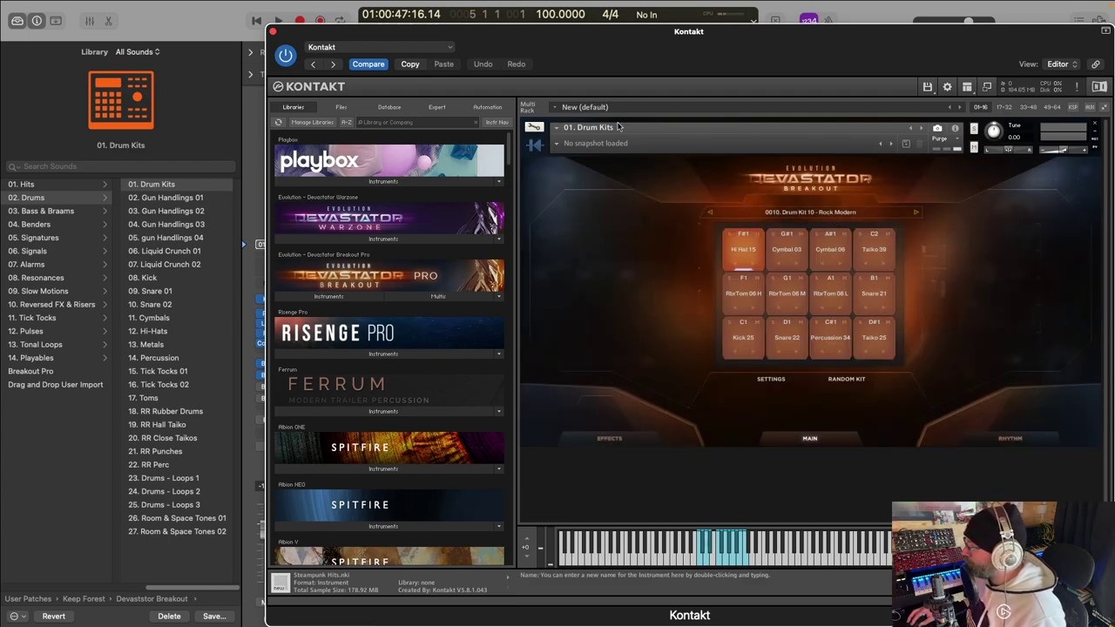
click(273, 32)
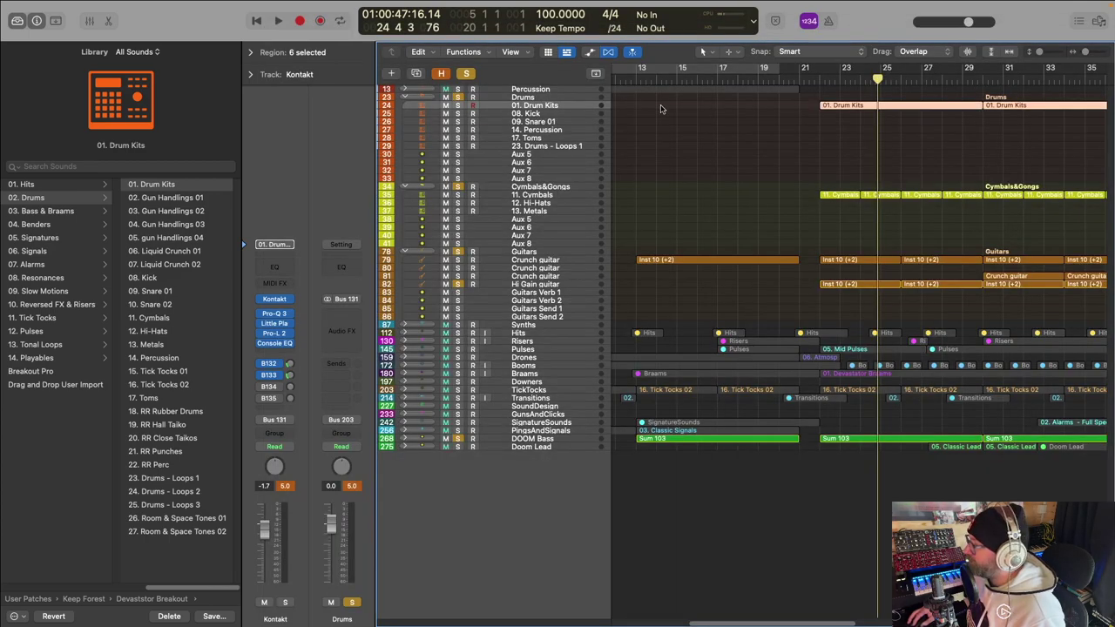
Step: Solo only the Cymbals&Gongs stack and audition it from bar 22, adding the Drums stack during playback
click(530, 195)
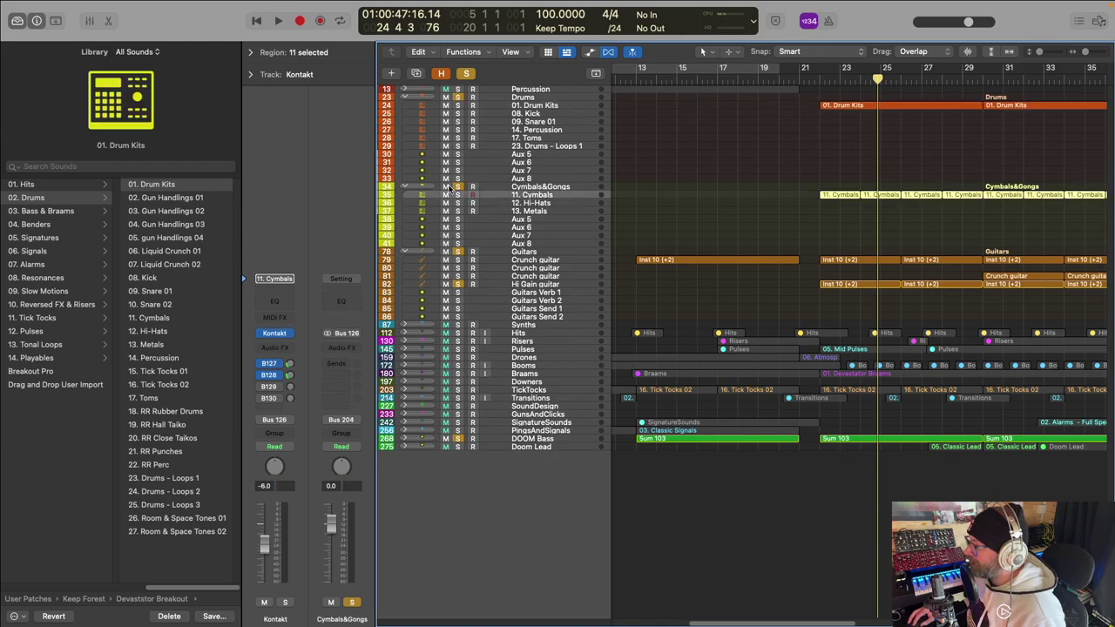
alt+click(457, 187)
click(818, 79)
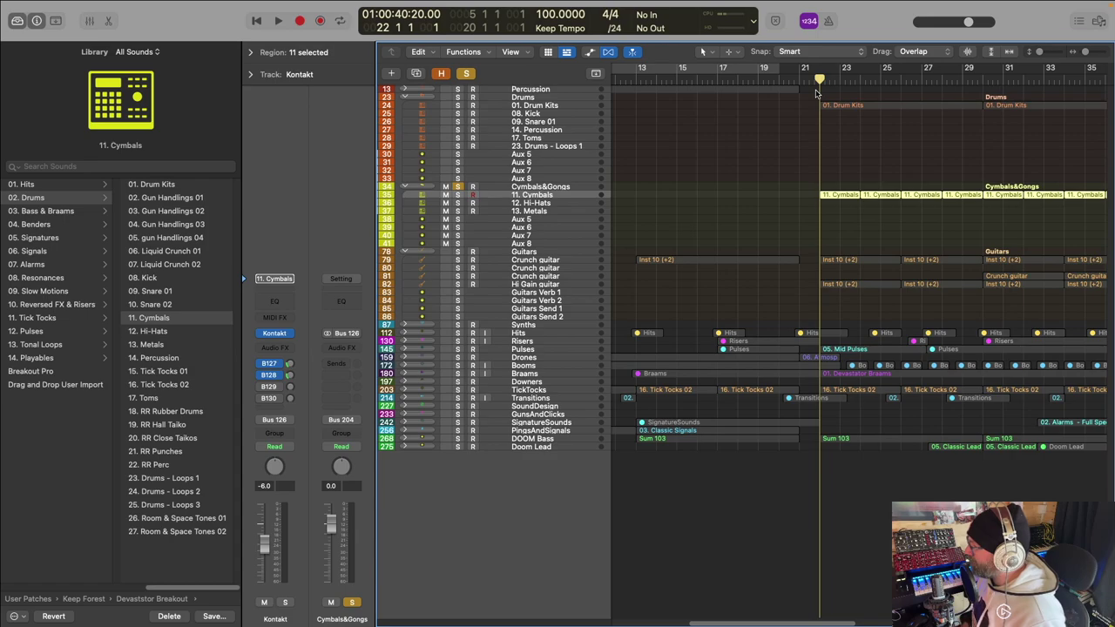
key(space)
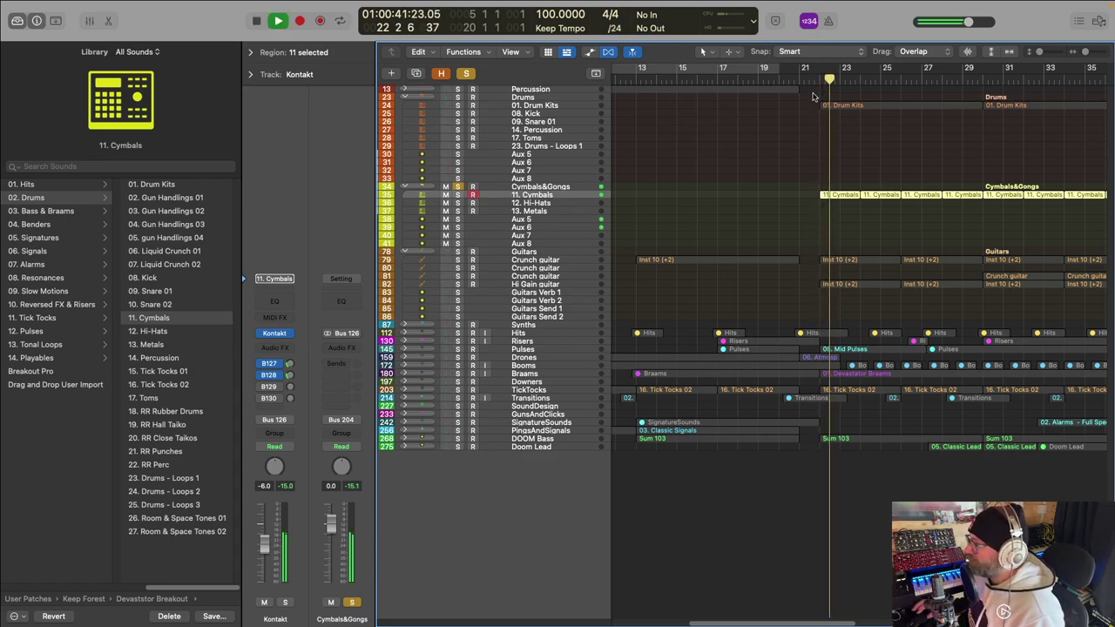
click(457, 97)
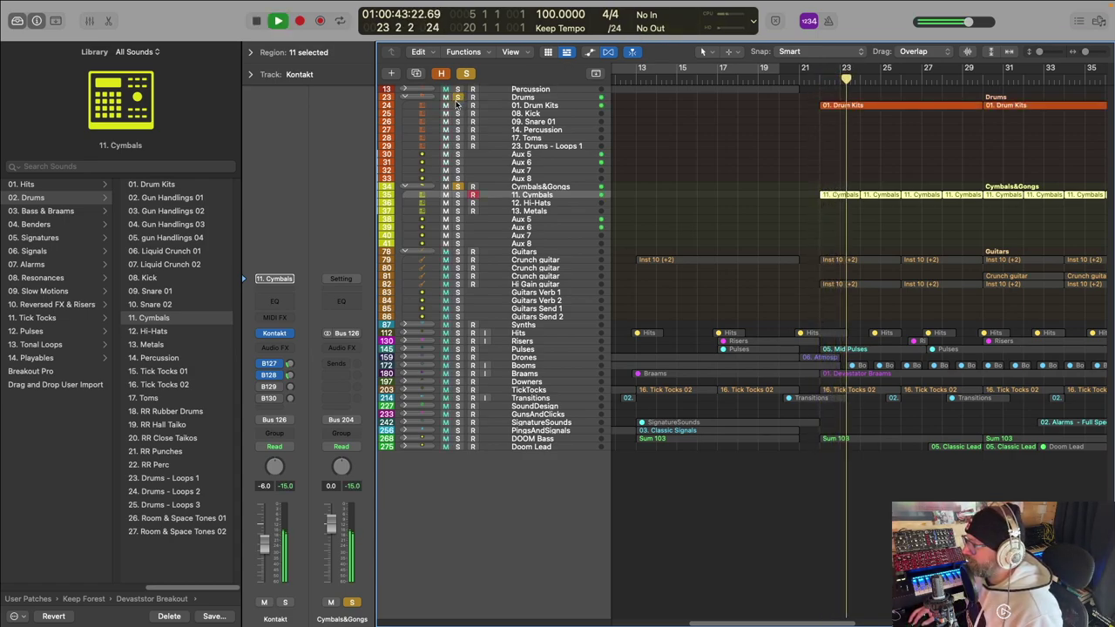
key(space)
Step: Examine the Pro-L 2 limiter and Vintage Console EQ settings on the 01. Drum Kits track
click(535, 105)
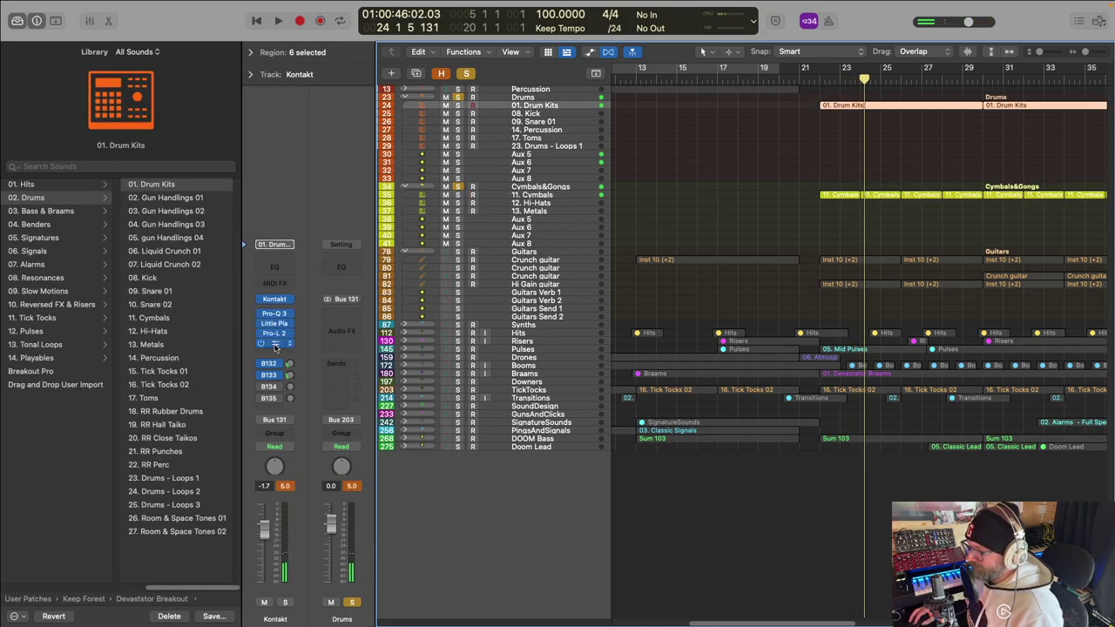
click(275, 333)
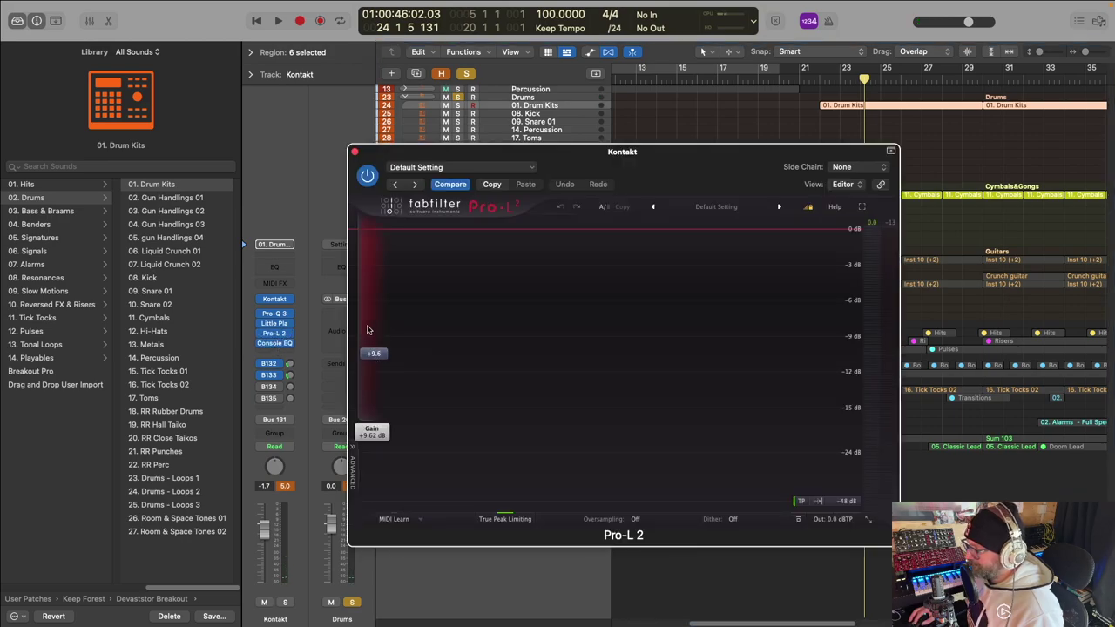
click(355, 152)
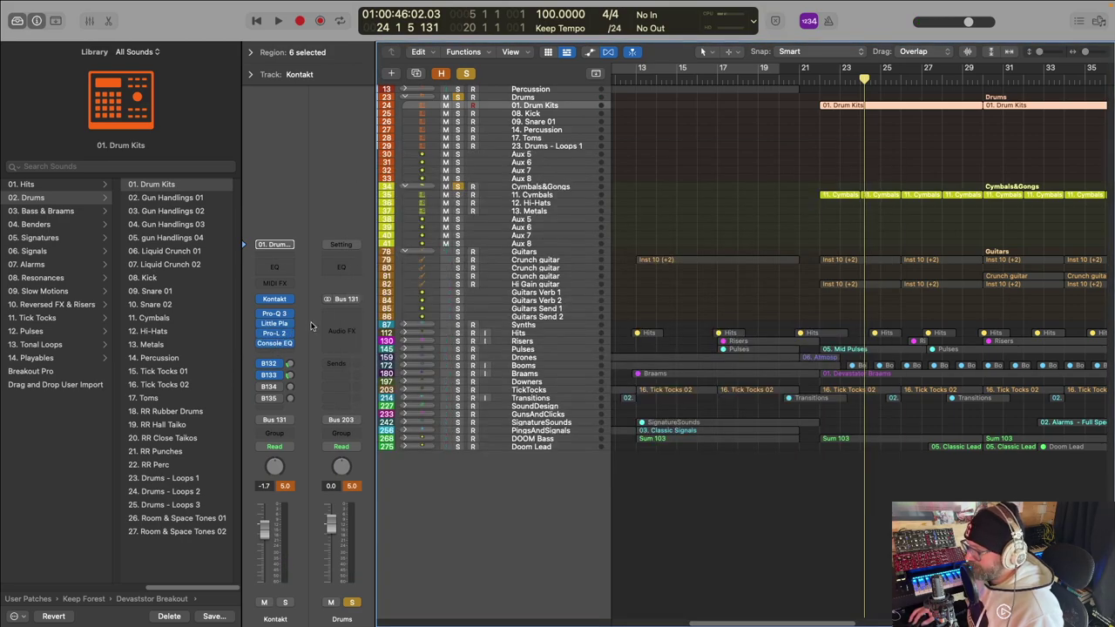
click(277, 343)
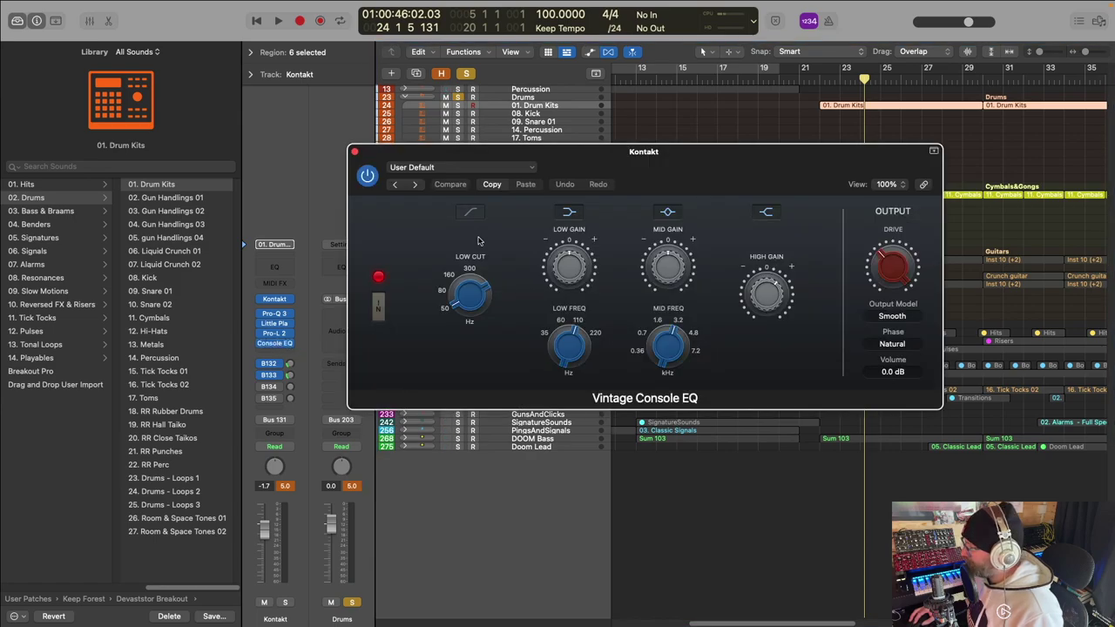
click(354, 152)
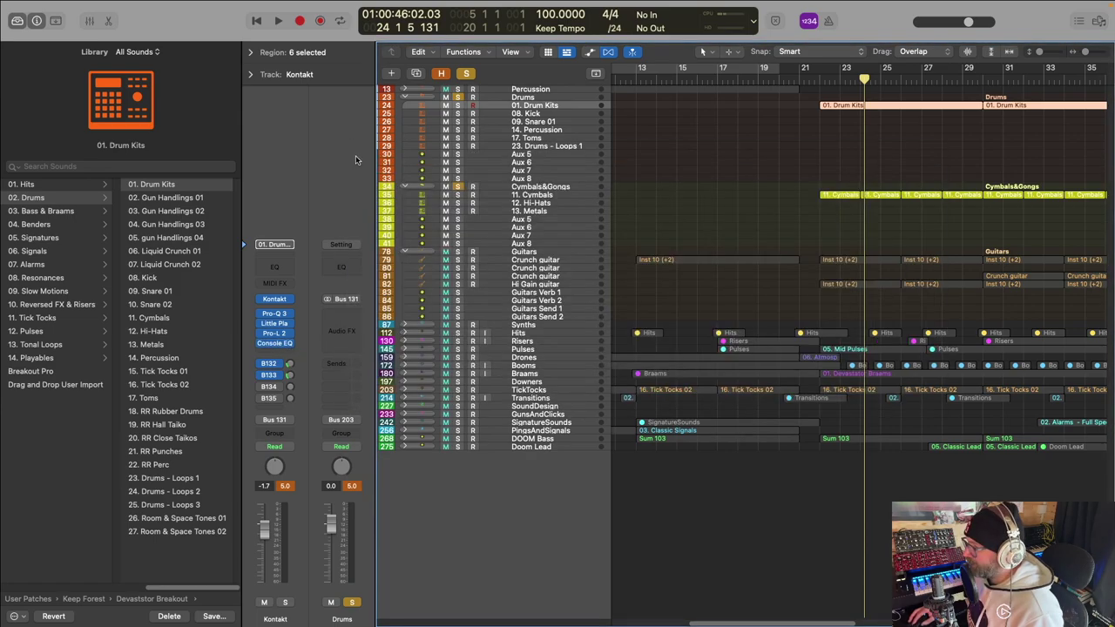
Step: Audition the drums and cymbals from bar 22, adding the Guitars stack and DOOM Bass to the solo during playback
click(818, 92)
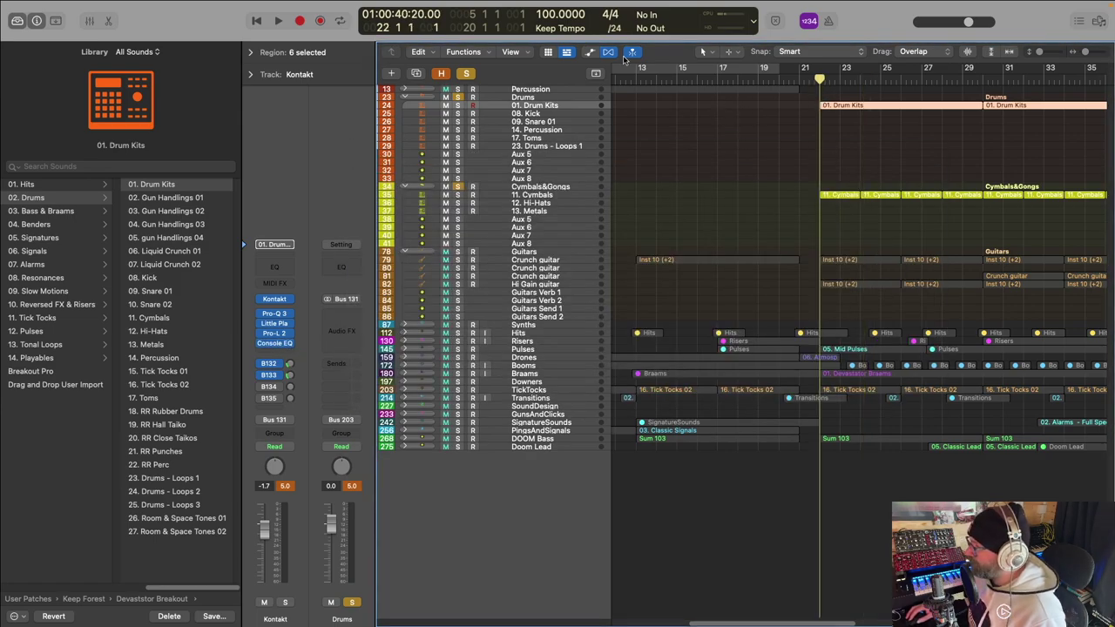
key(space)
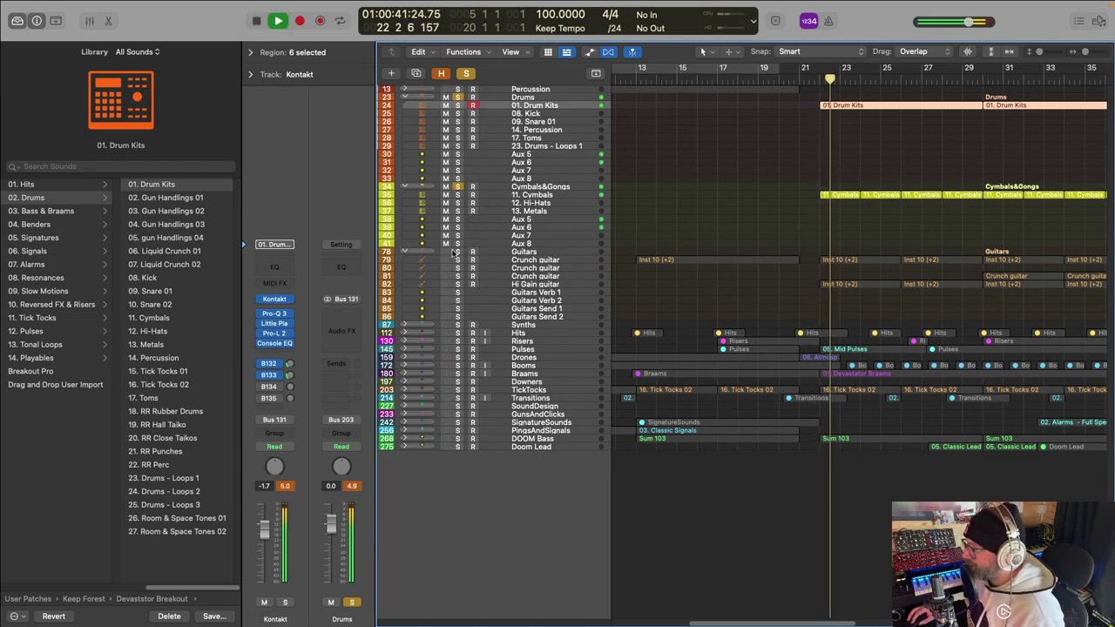
click(457, 251)
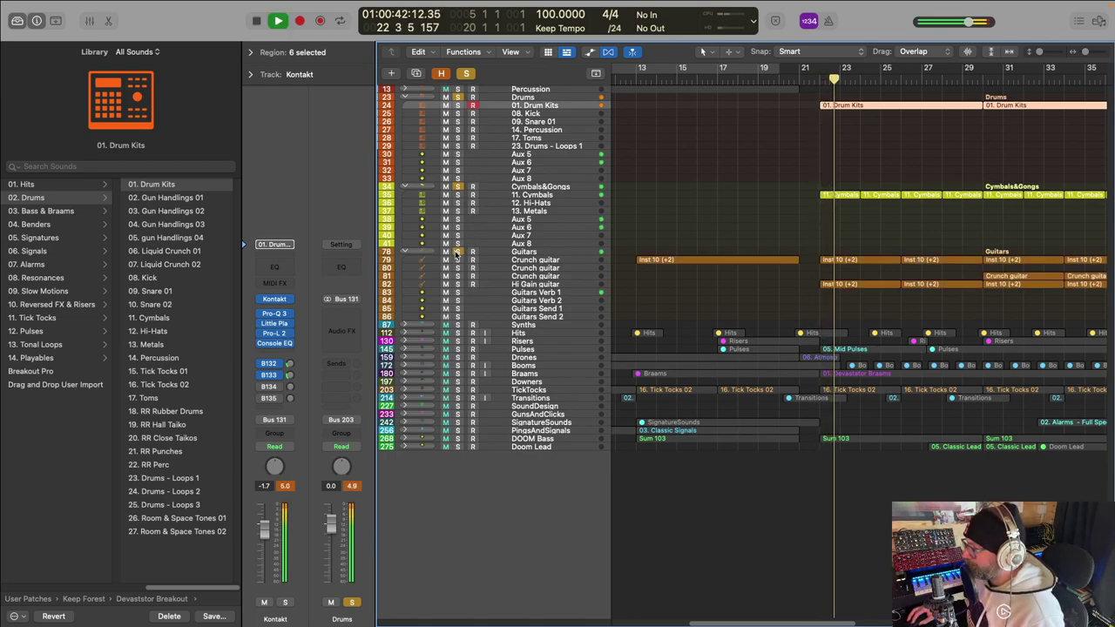
click(457, 438)
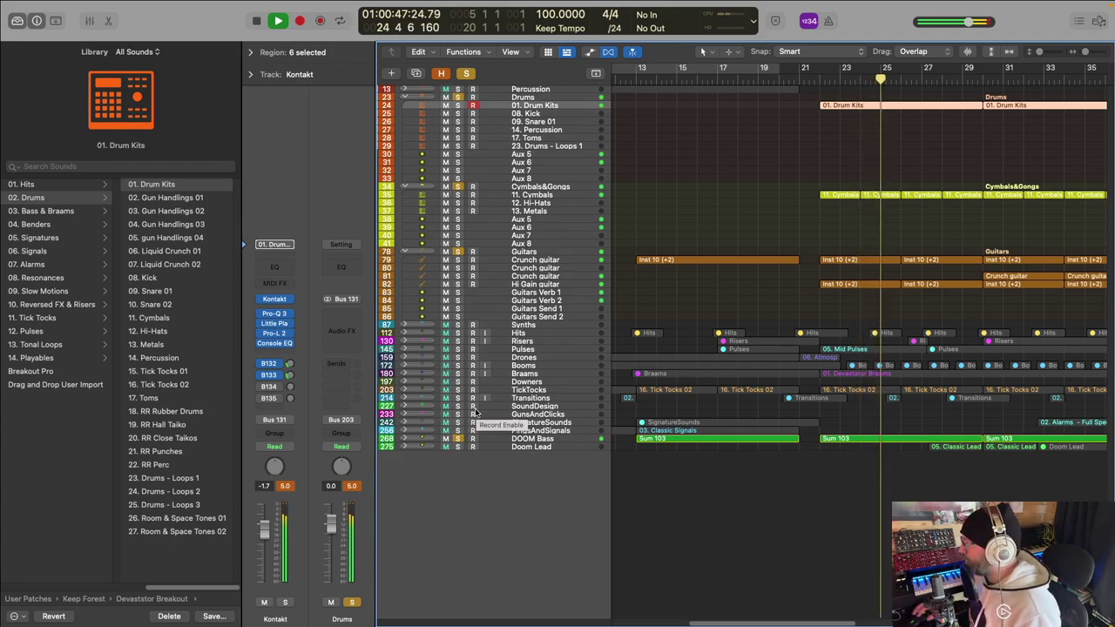
key(space)
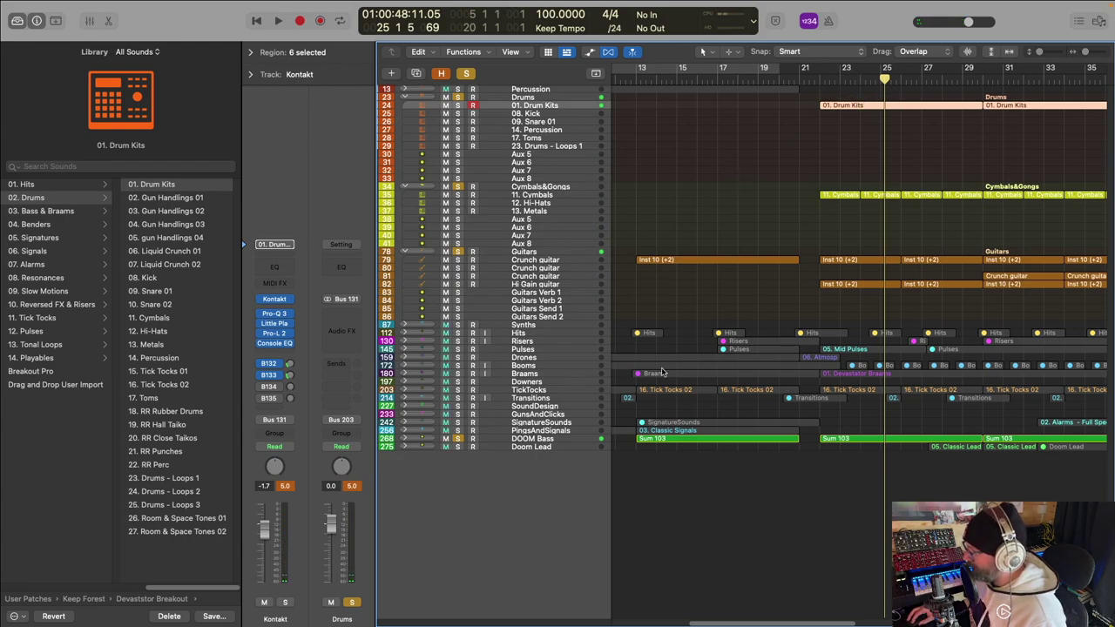
Step: Add the Braams stack to the solo, and clear all track solos
click(462, 376)
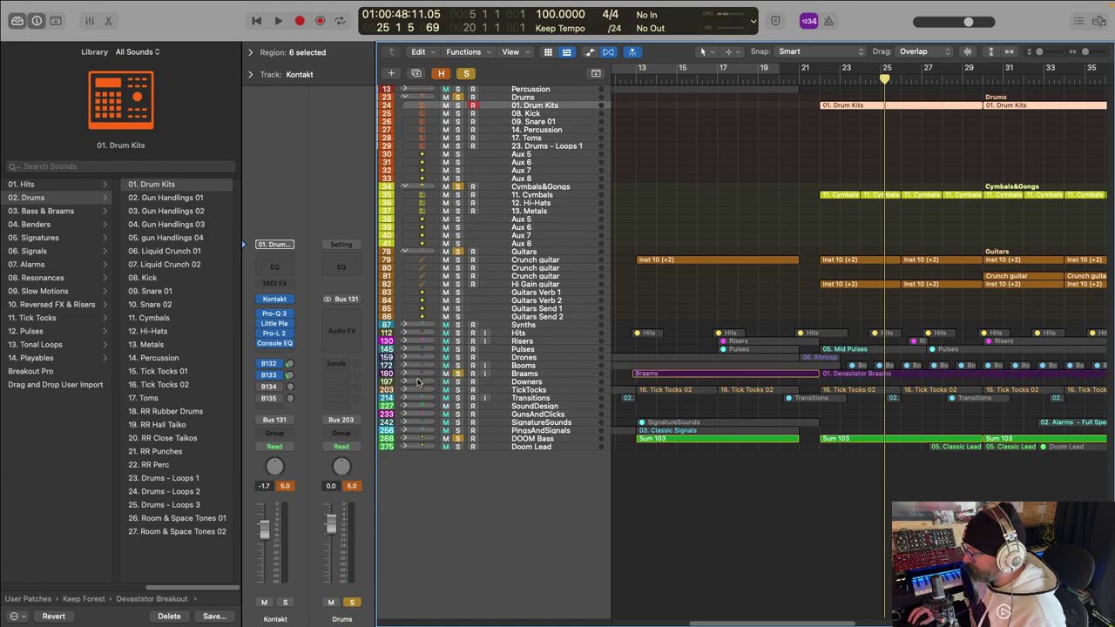
click(457, 97)
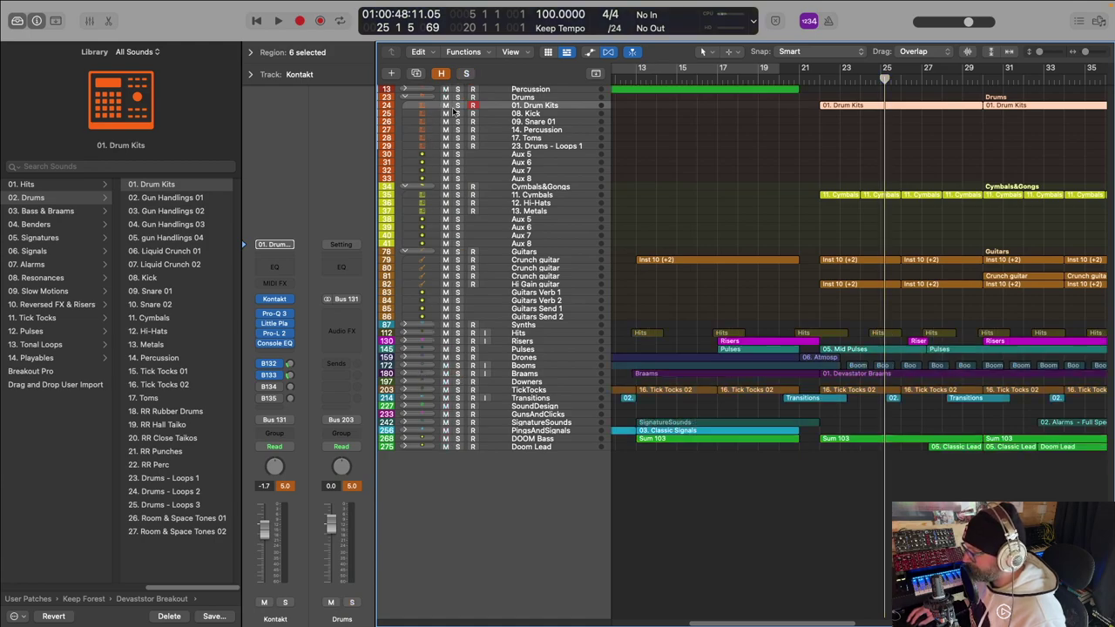
Step: Solo the Braams stack, expand it to show its tracks, and audition it from bar 22
click(457, 373)
key(space)
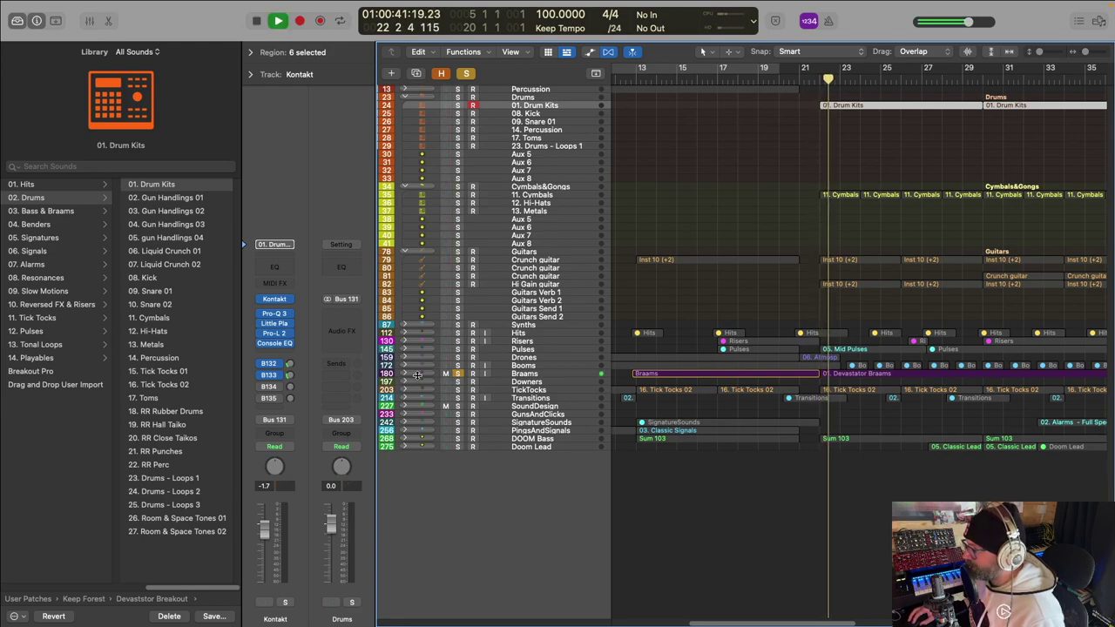
click(405, 374)
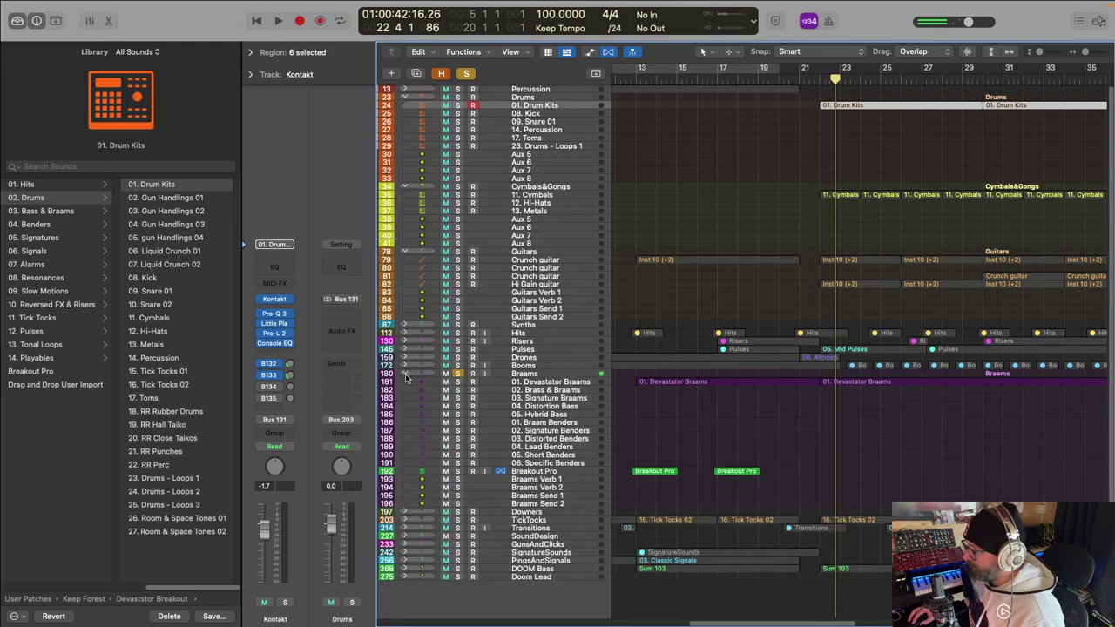
click(822, 79)
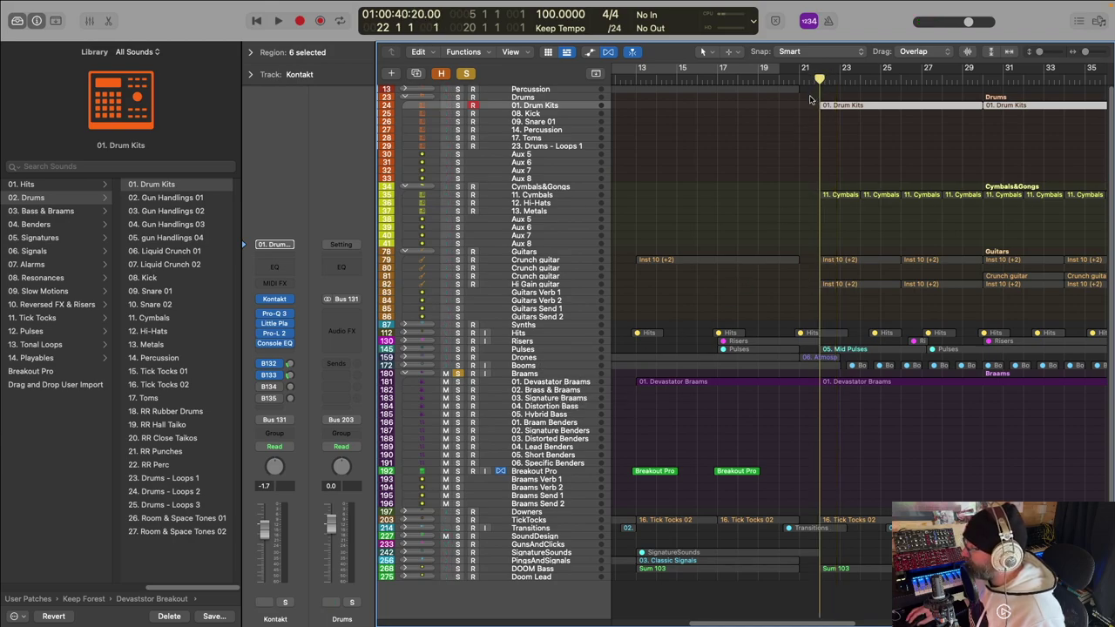
key(space)
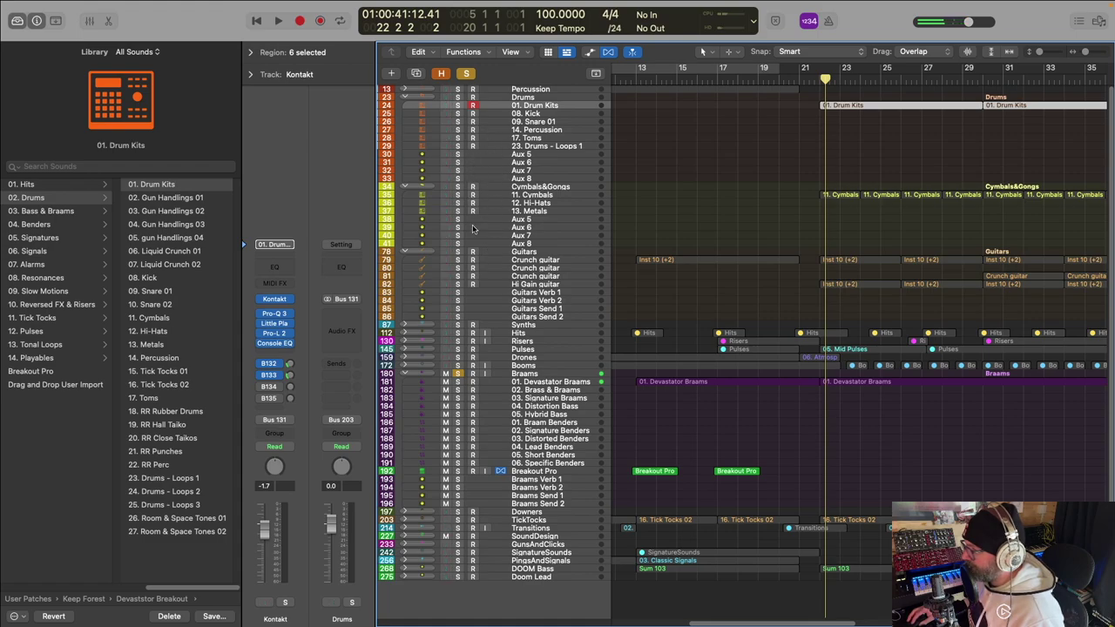
Step: Add Guitars and DOOM Bass to the solo and audition from bar 22, adding the Drums and Cymbals&Gongs stacks during playback
click(457, 251)
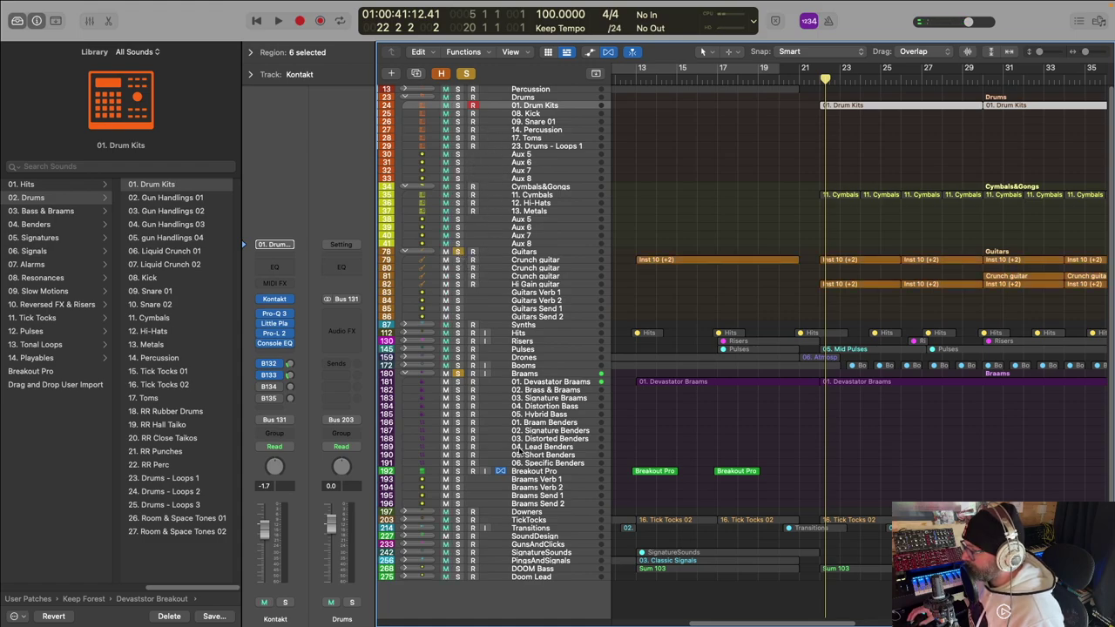
click(457, 568)
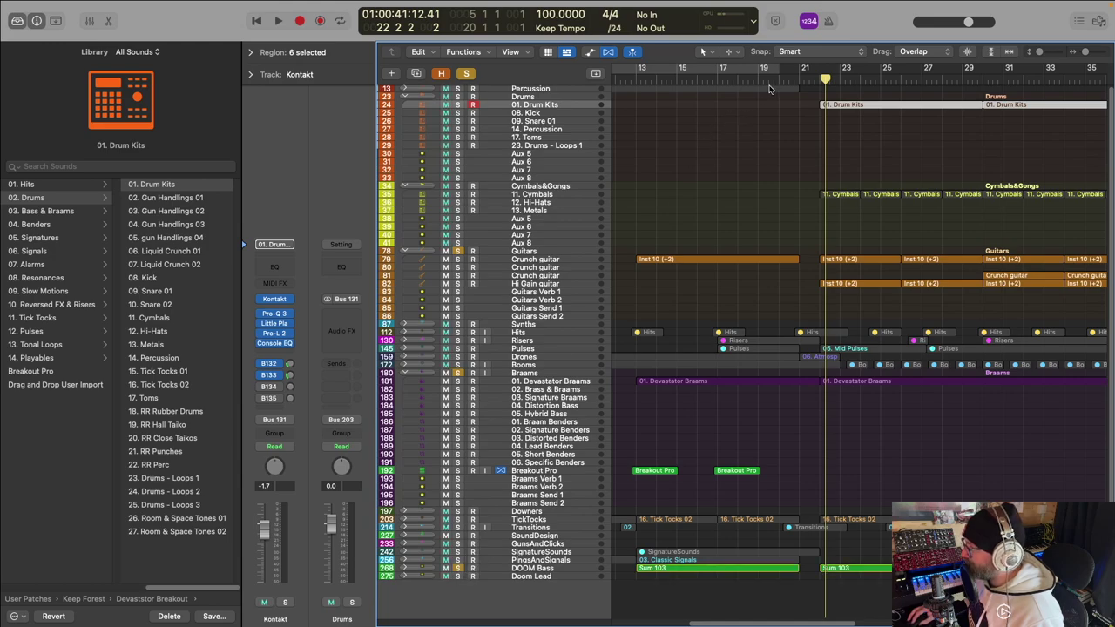
click(816, 80)
key(space)
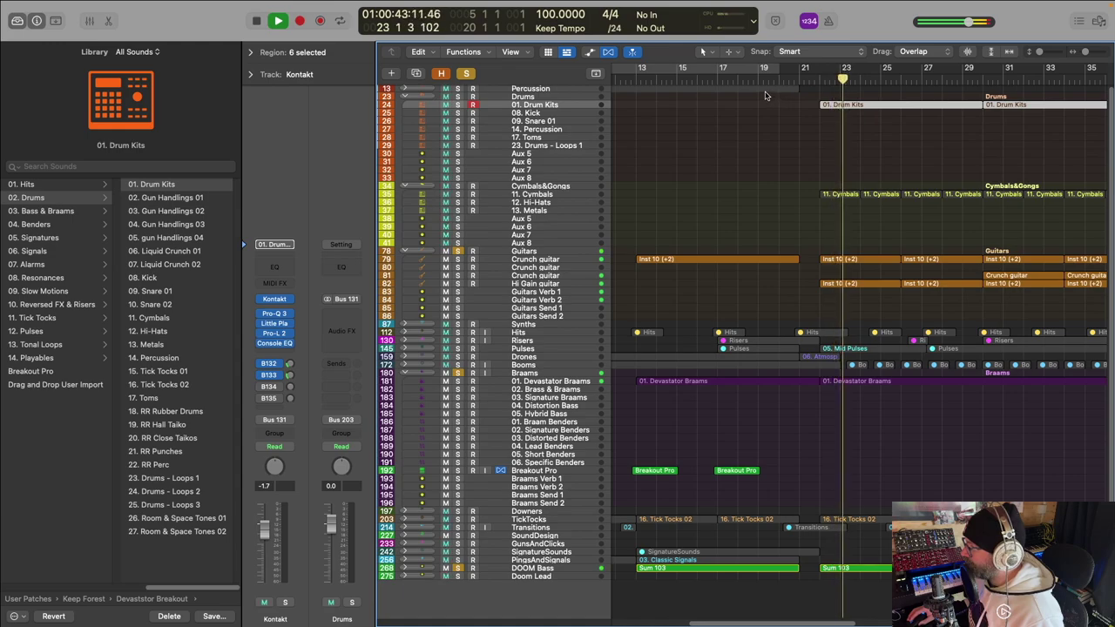
click(458, 97)
click(472, 104)
click(466, 186)
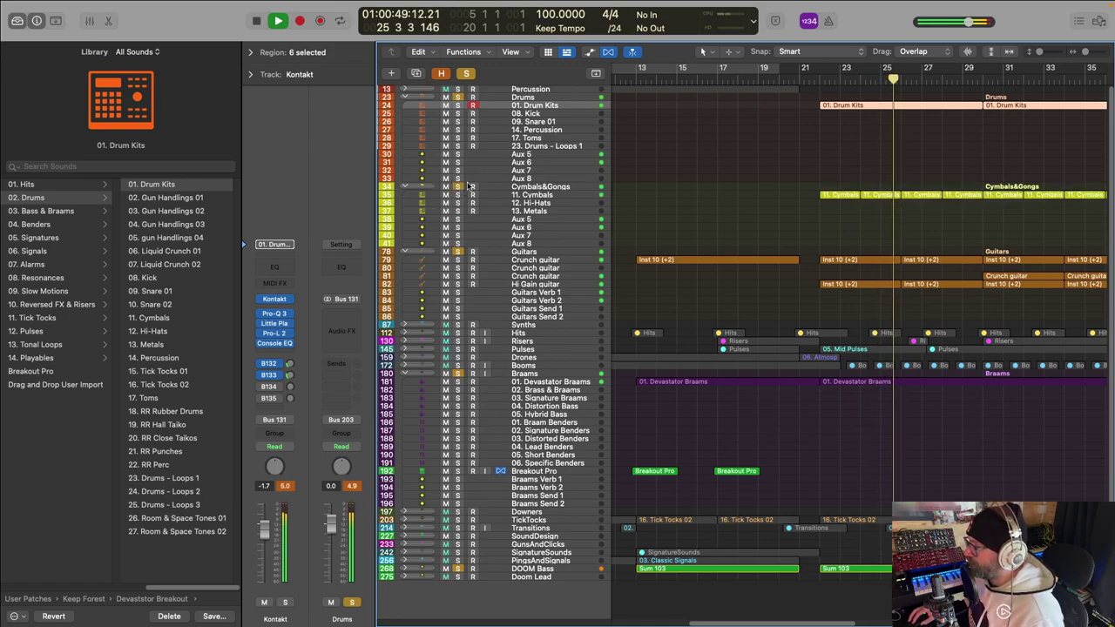
key(space)
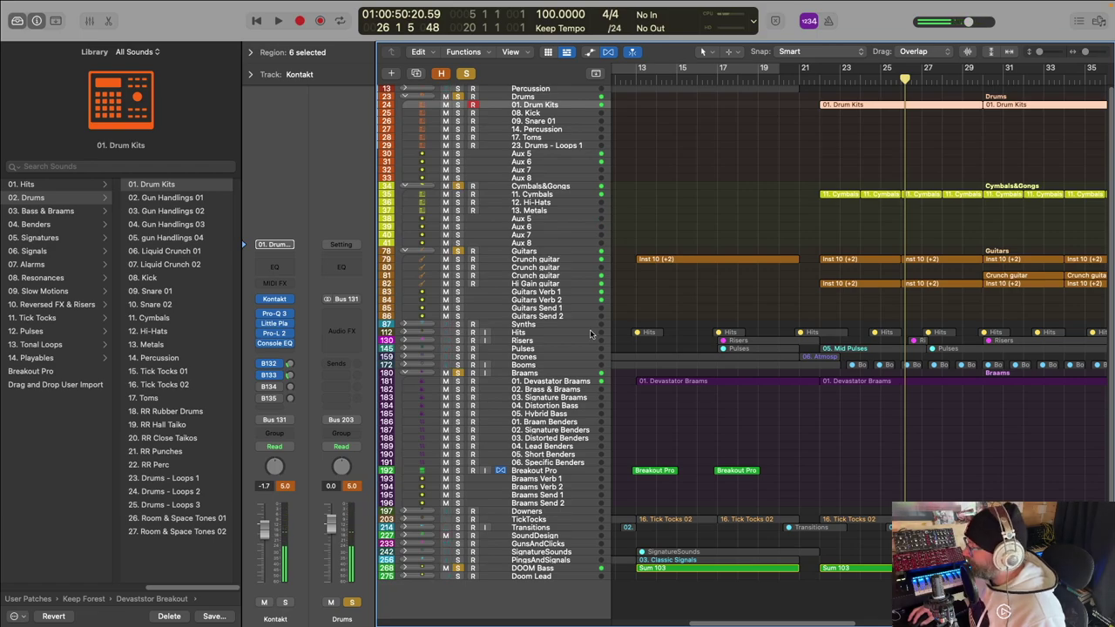
Step: Add the Hits stack to the solo, position the playhead midway through bar 21, and clear all track solos
click(468, 333)
click(815, 81)
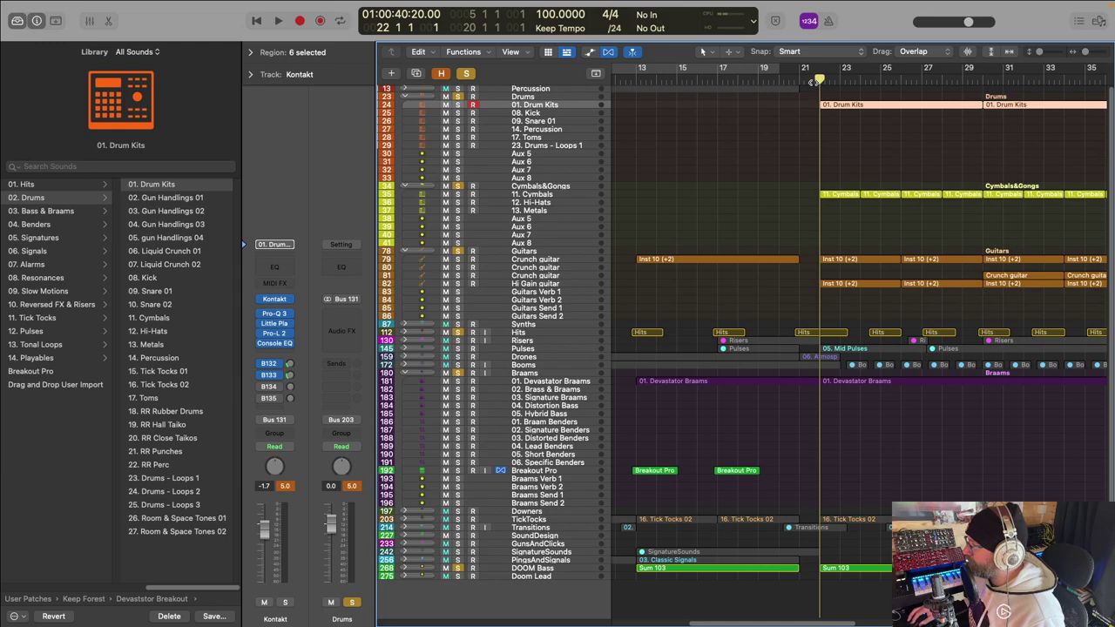
click(808, 81)
click(466, 74)
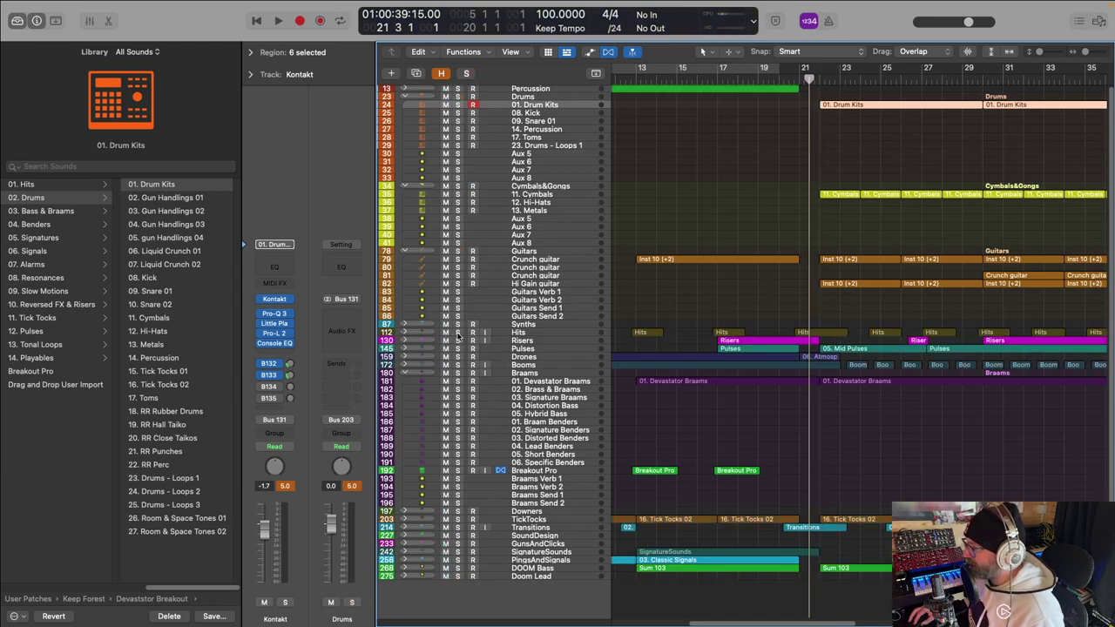
Step: Solo only the Hits stack and audition it from bar 21
click(457, 334)
click(799, 81)
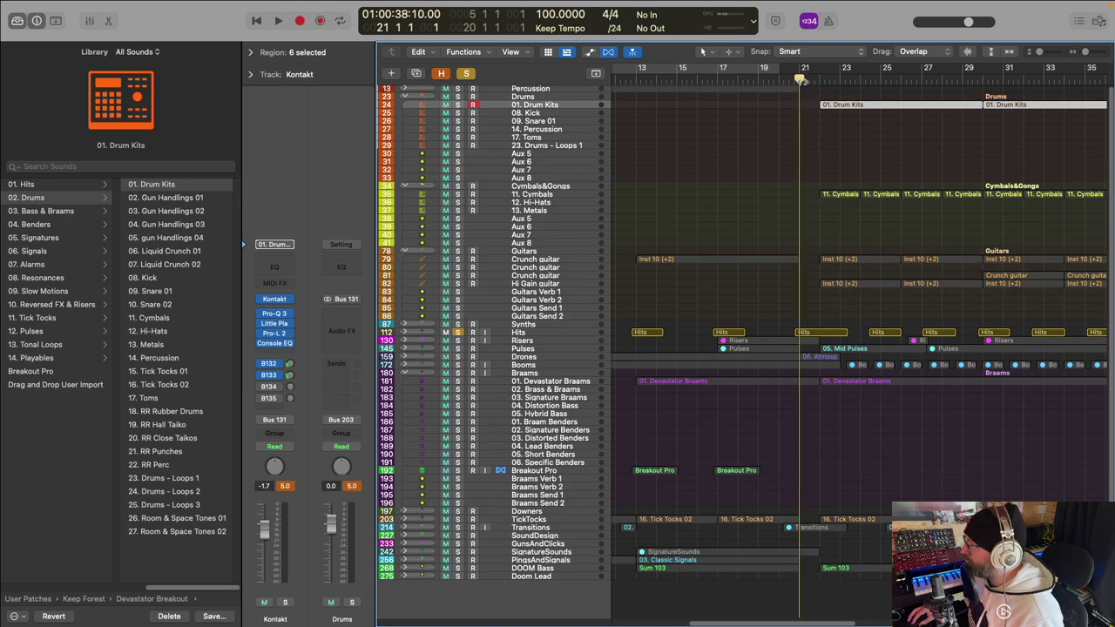
key(space)
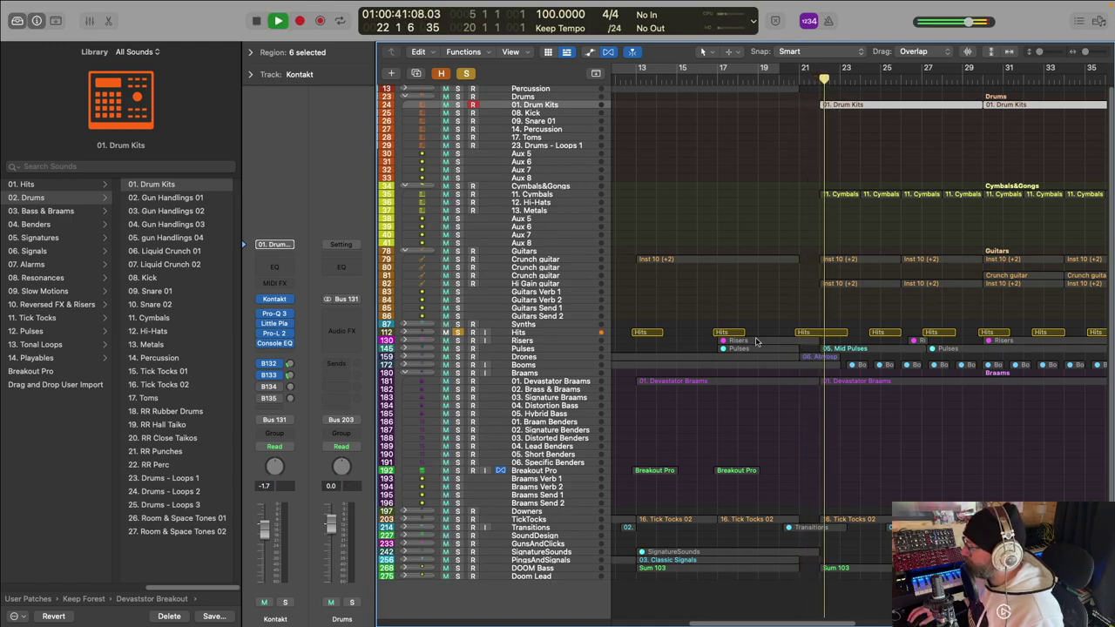
key(space)
scroll(678, 355, down, 2)
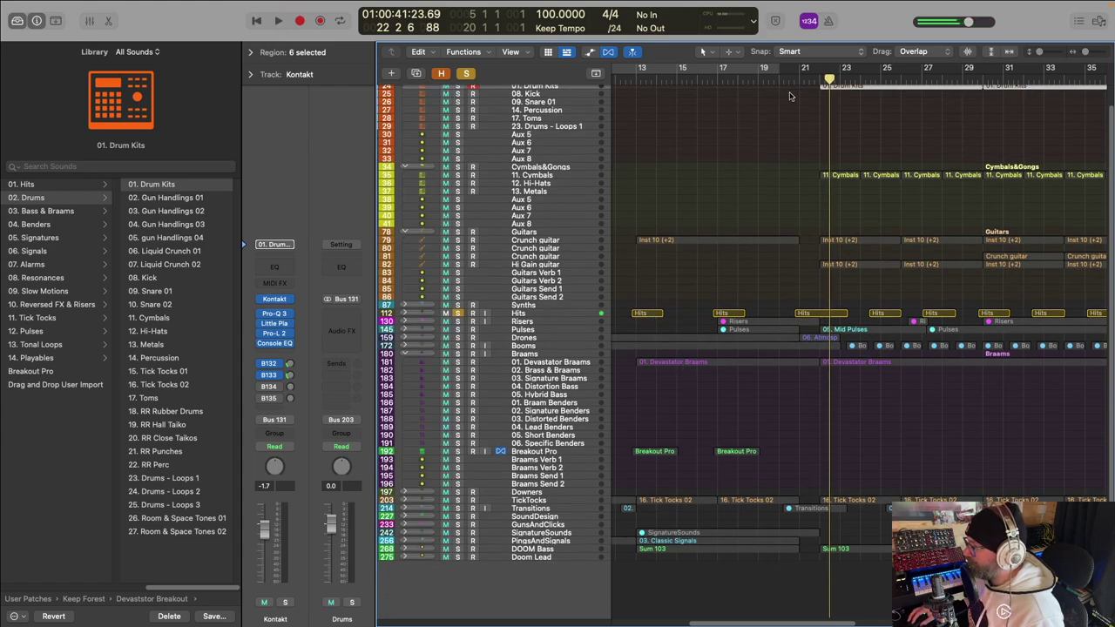
Step: Turn off the Hits solo and audition the full arrangement through the transition into bar 22
click(820, 80)
key(s)
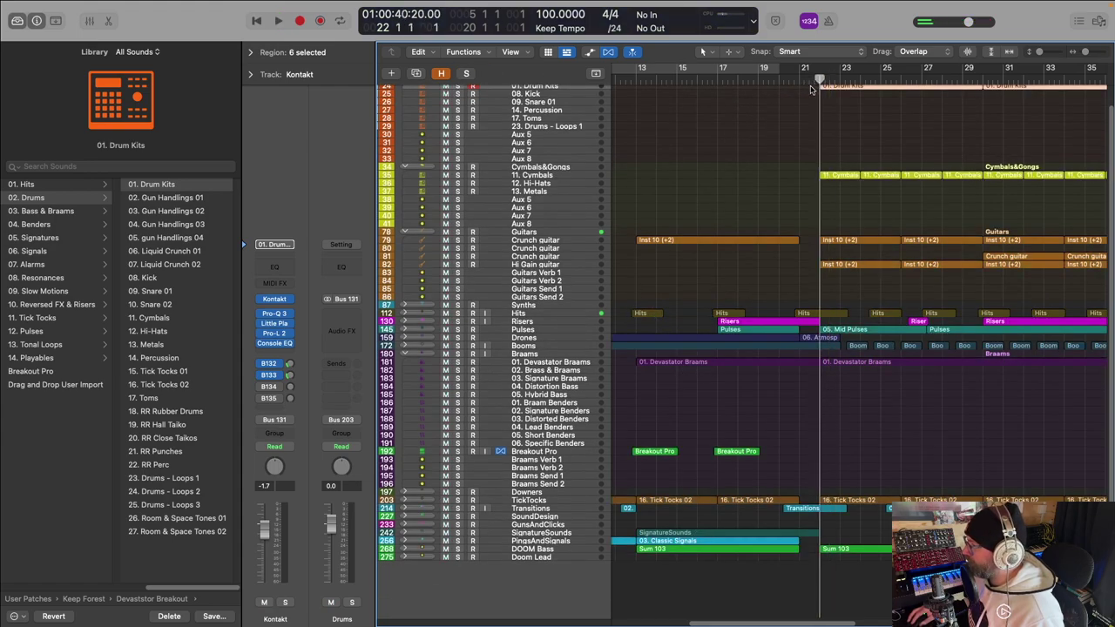
key(space)
key(space)
key(space)
key(comma)
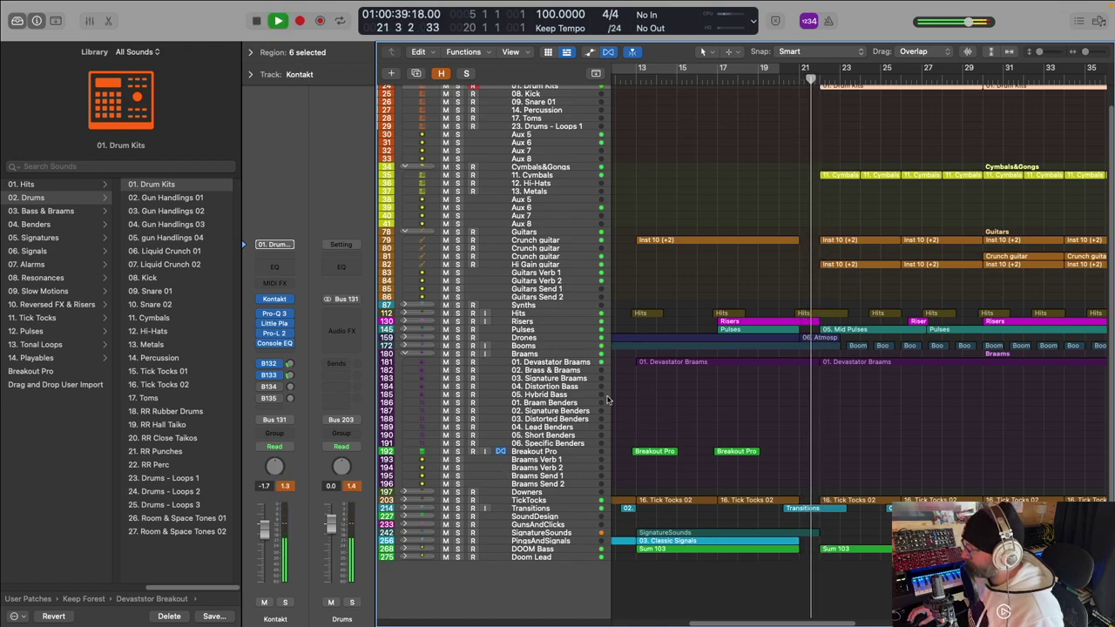
key(space)
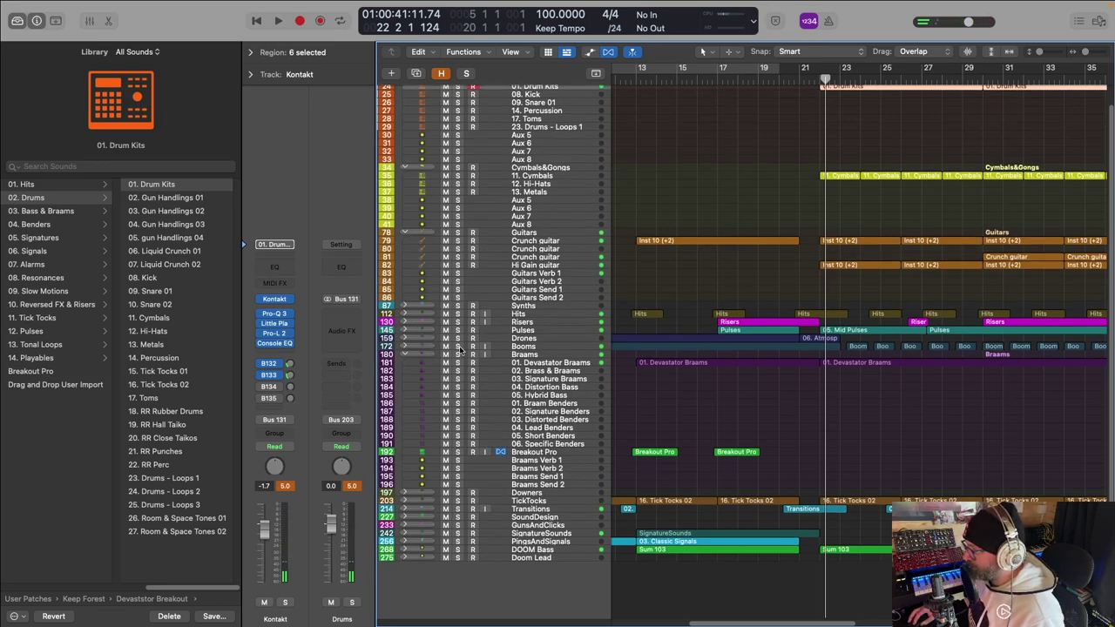
Step: Solo the Booms and Hits stacks together and audition them from midway through bar 21
click(457, 346)
click(457, 314)
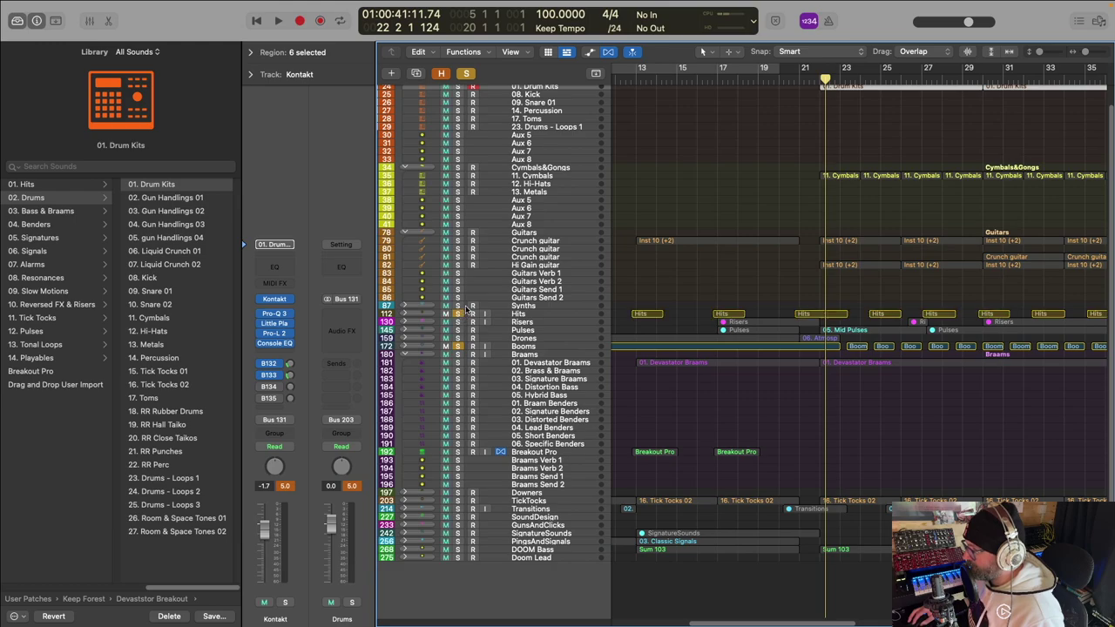
click(808, 79)
key(space)
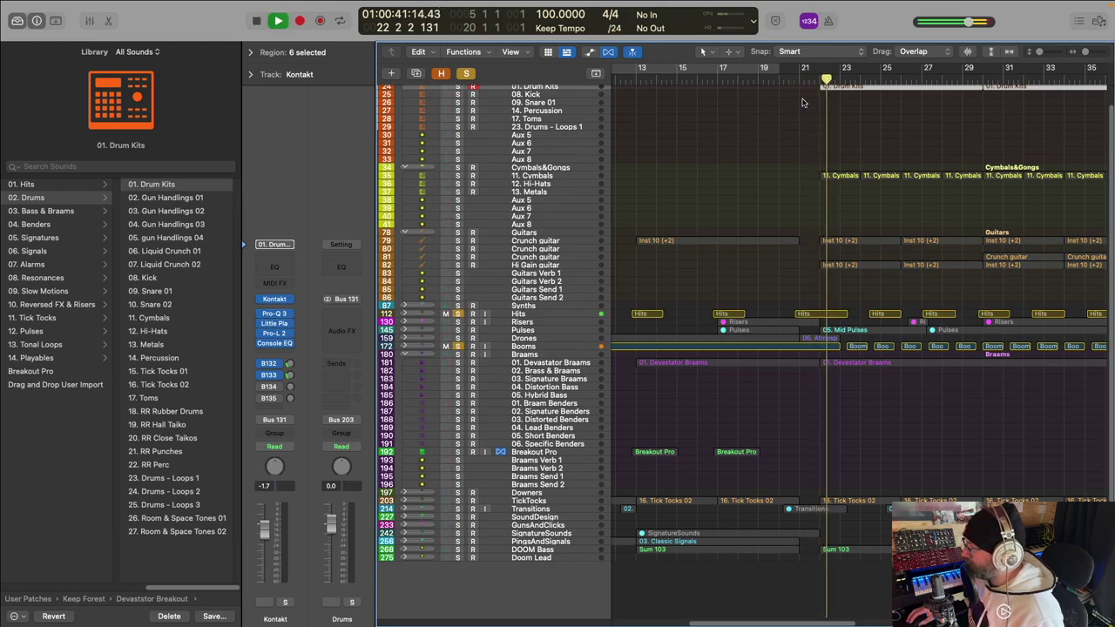
key(space)
Step: Remove the Booms stack from the solo and audition the Hits alone from midway through bar 21
click(459, 346)
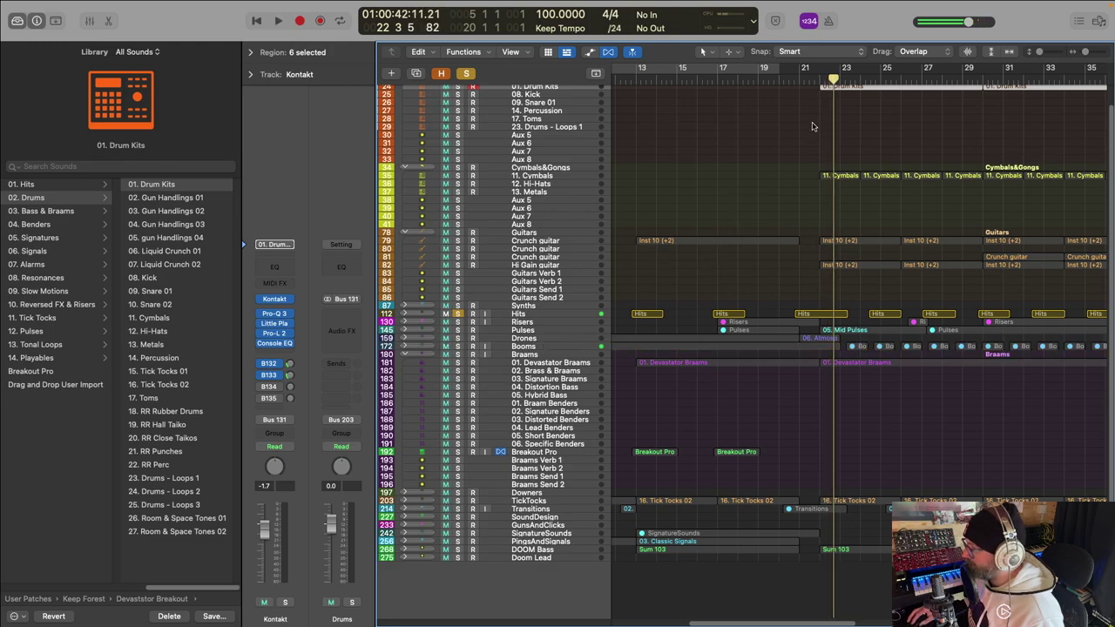
click(809, 79)
key(space)
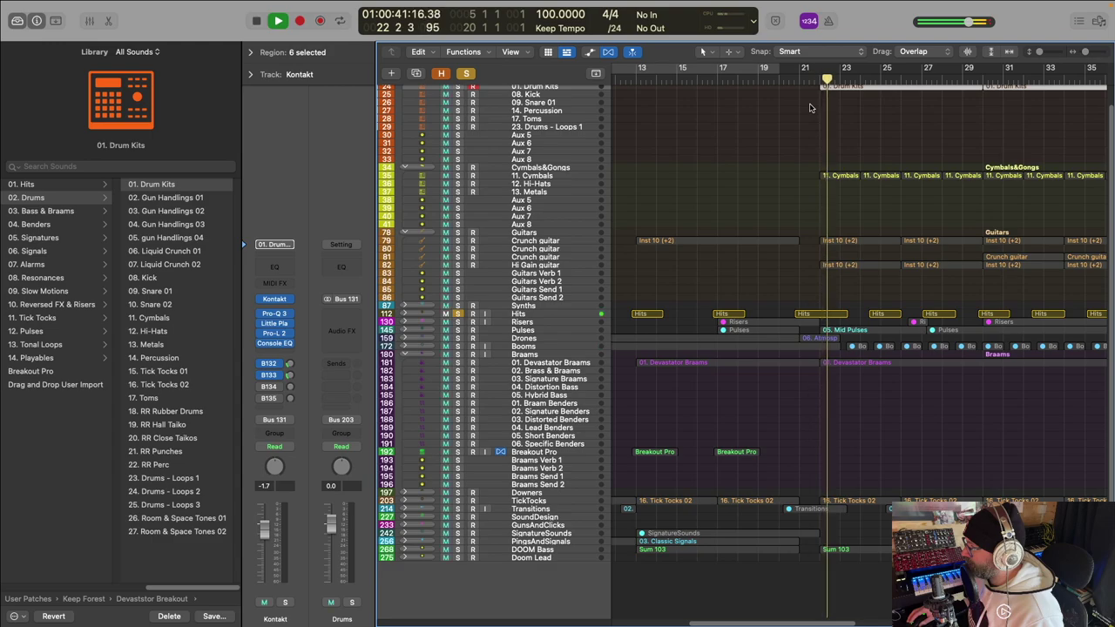
key(space)
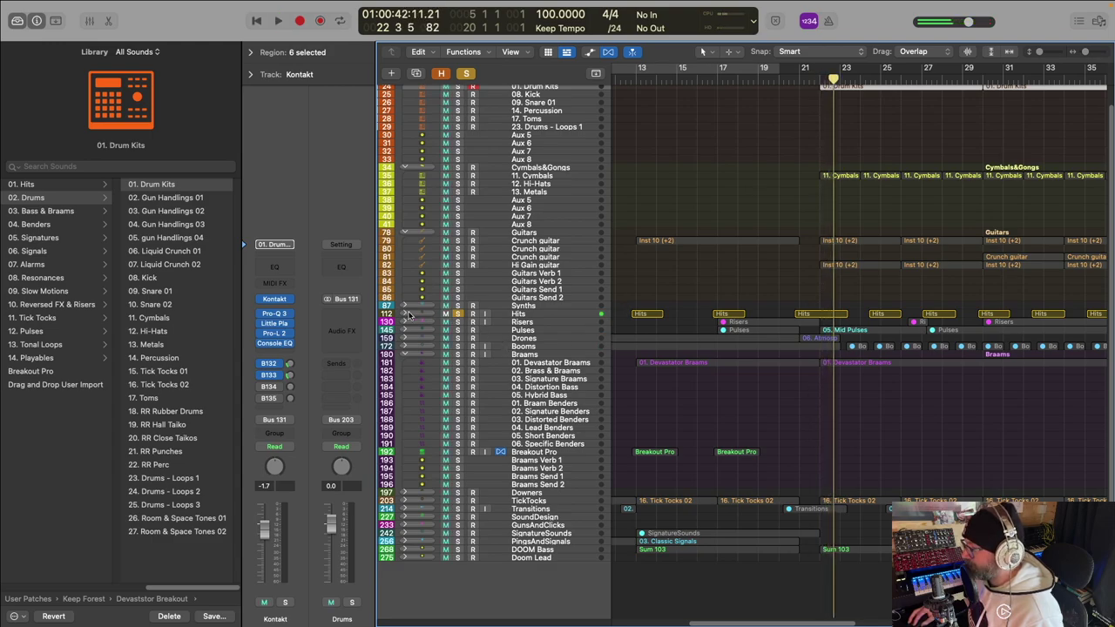
Step: Expand the Hits stack and adjust the Pro-Q 3 low cut to about 48 Hz on the 01. Organic Hits track 116
click(406, 314)
click(540, 346)
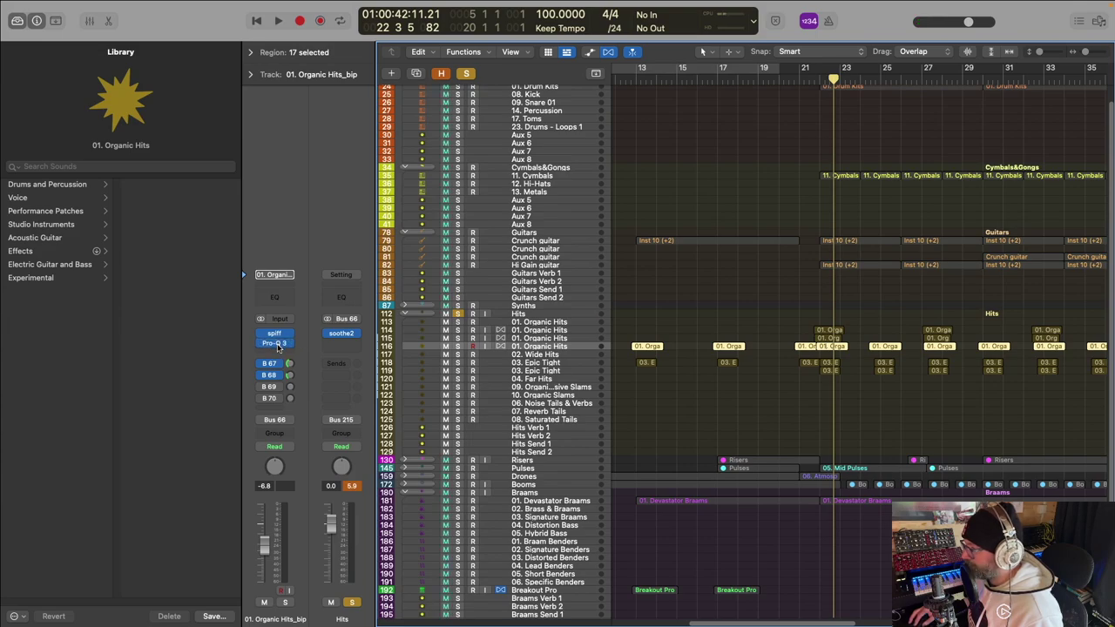
click(276, 344)
drag(427, 325, 452, 326)
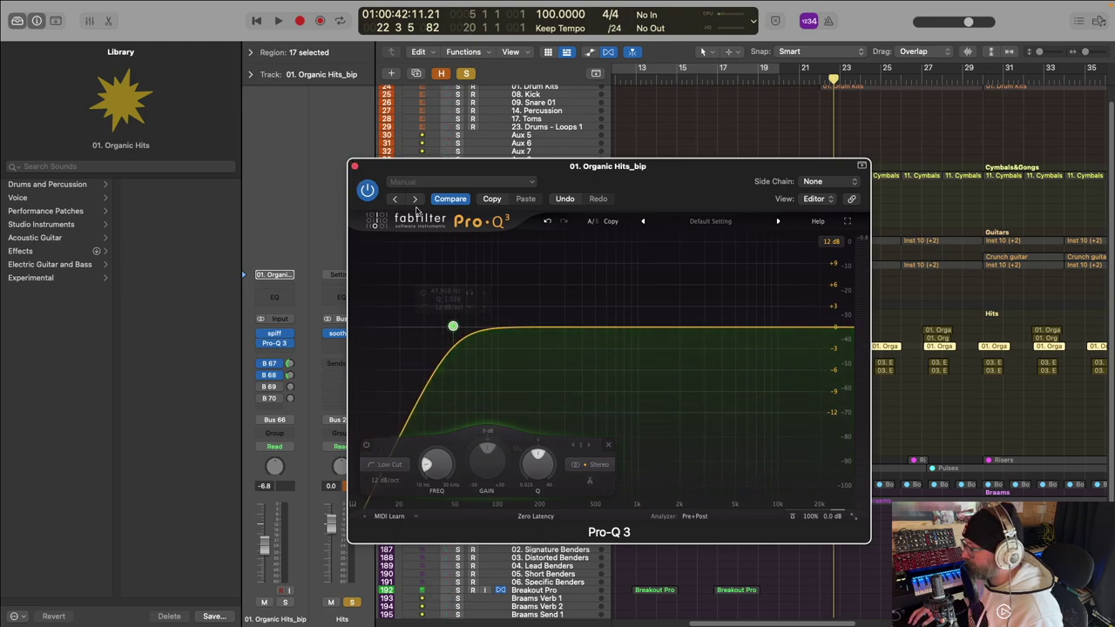
click(355, 166)
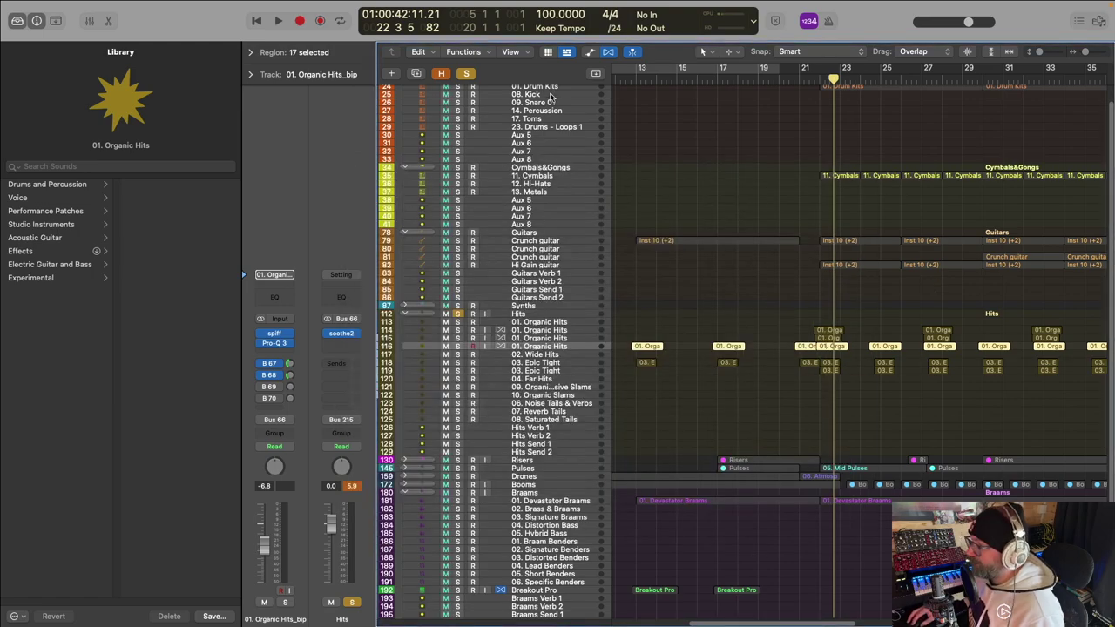
Step: Clear all track solos and collapse every track stack in the arrangement
scroll(429, 90, up, 2)
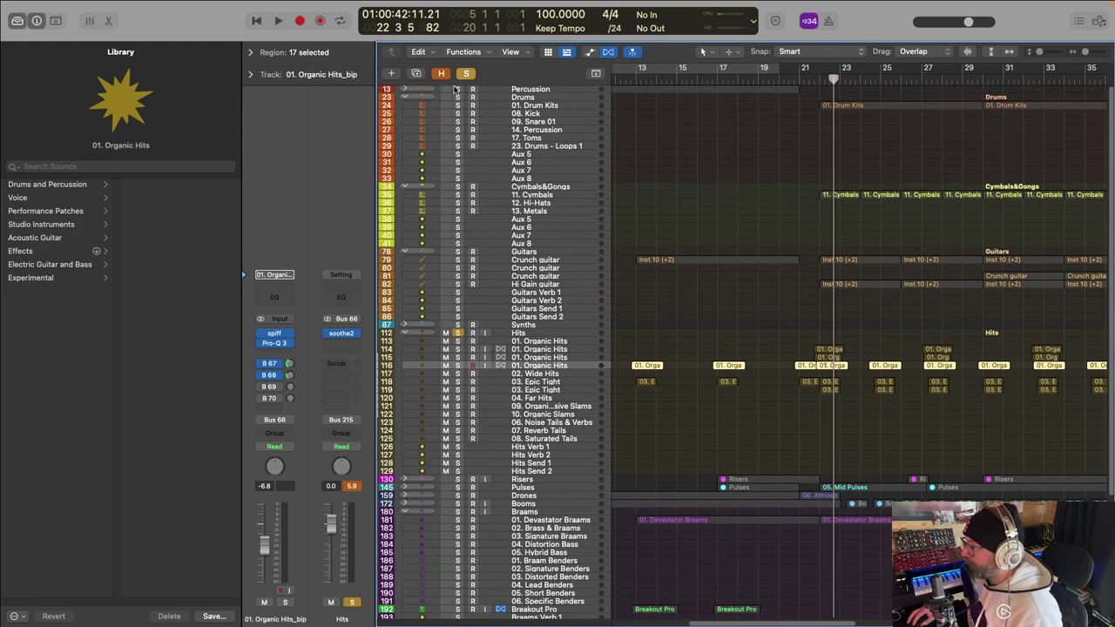
click(466, 73)
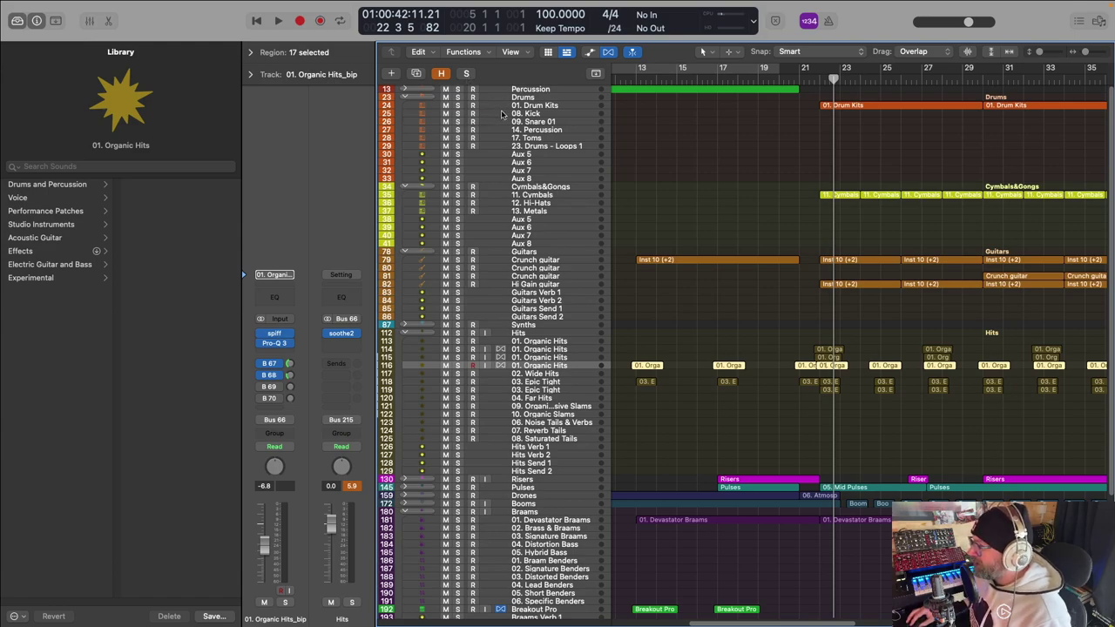
scroll(528, 277, down, 3)
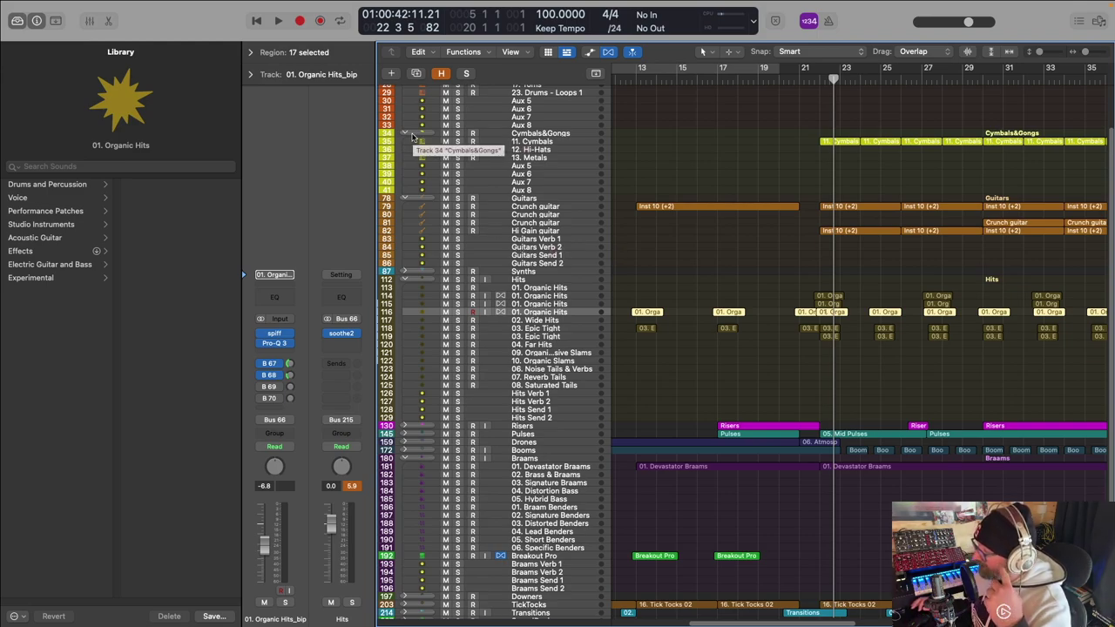
drag(561, 175, 514, 168)
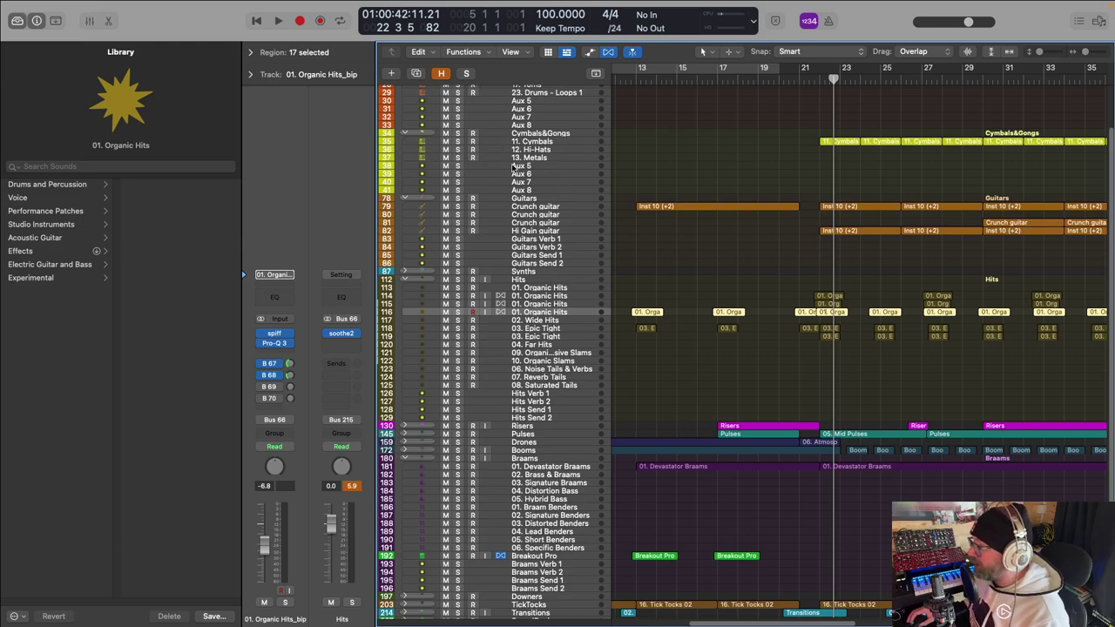
scroll(488, 166, up, 3)
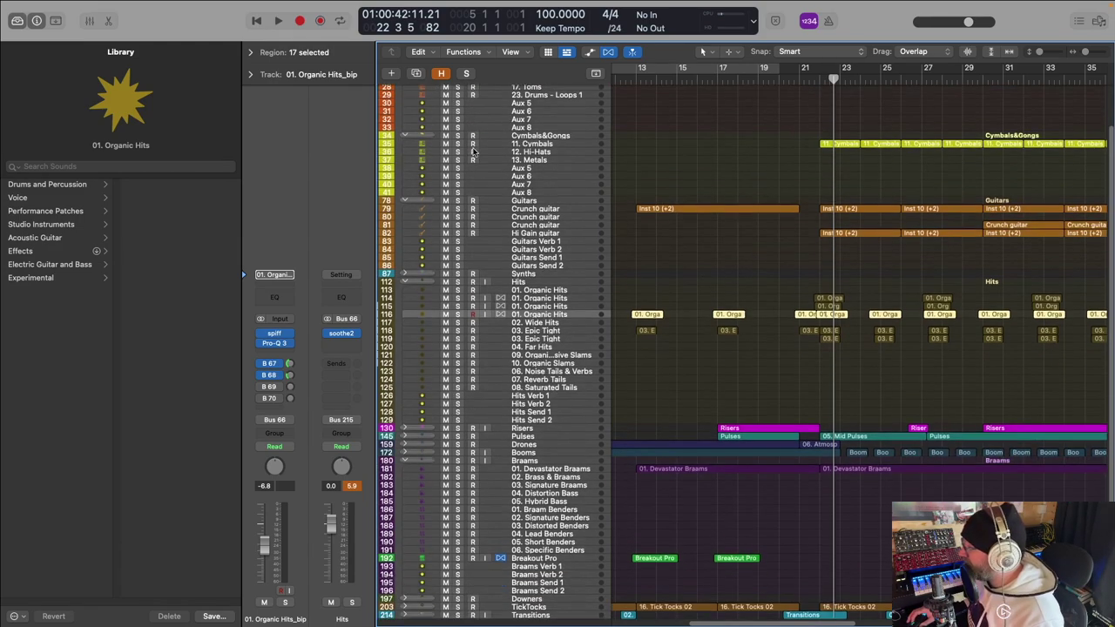
scroll(476, 148, down, 4)
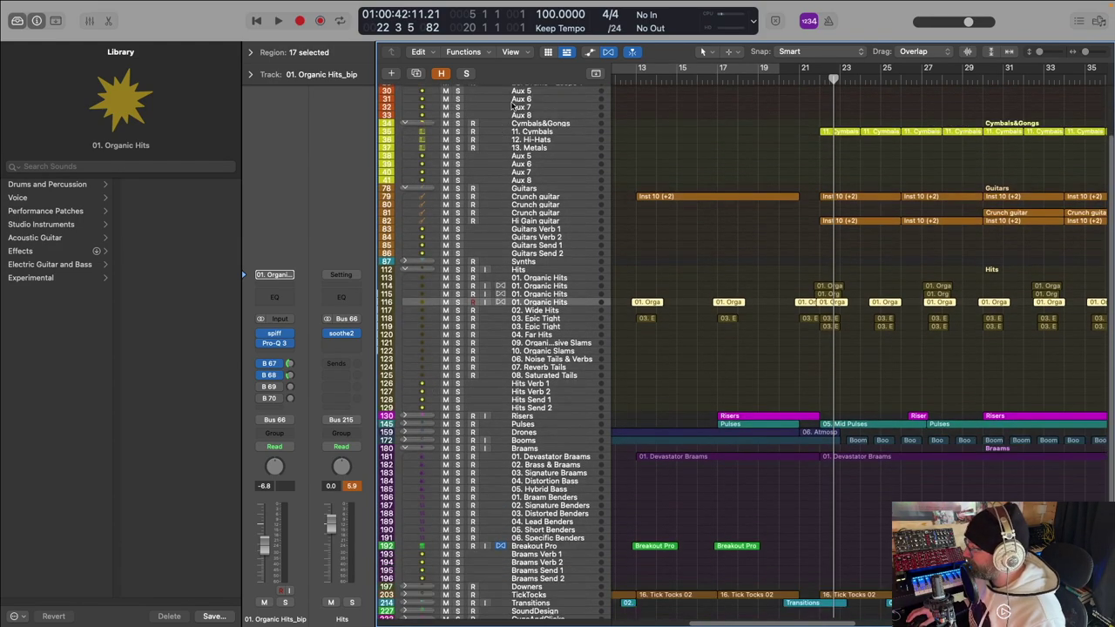
alt+click(405, 271)
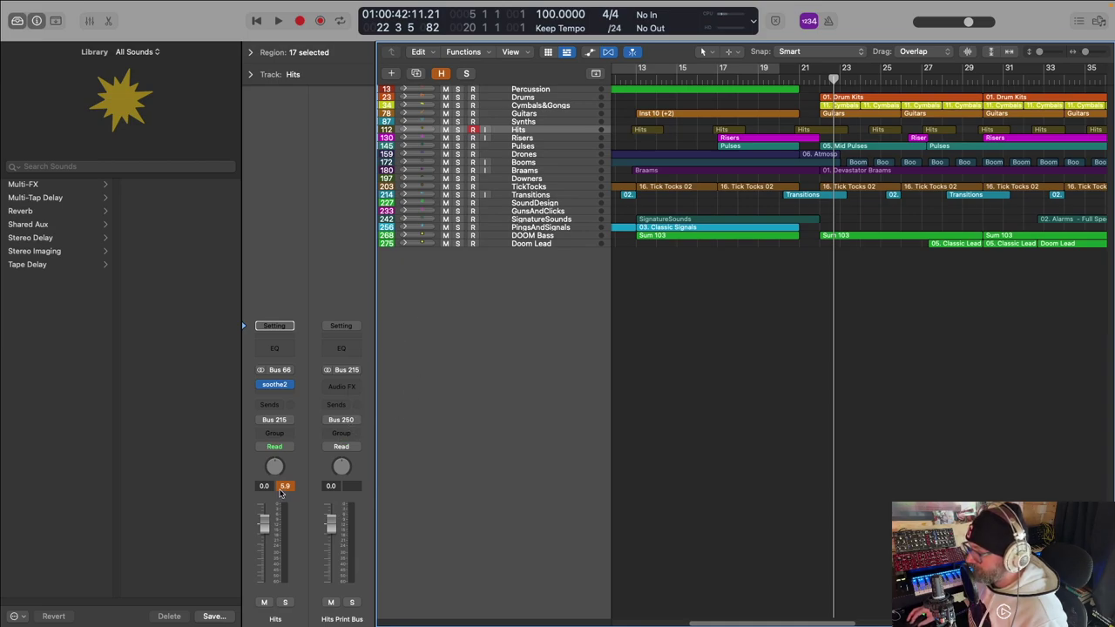
Step: Show the mixer and examine the Pro-L 2 limiter settings on the Stereo Out channel
key(x)
scroll(723, 479, right, 10)
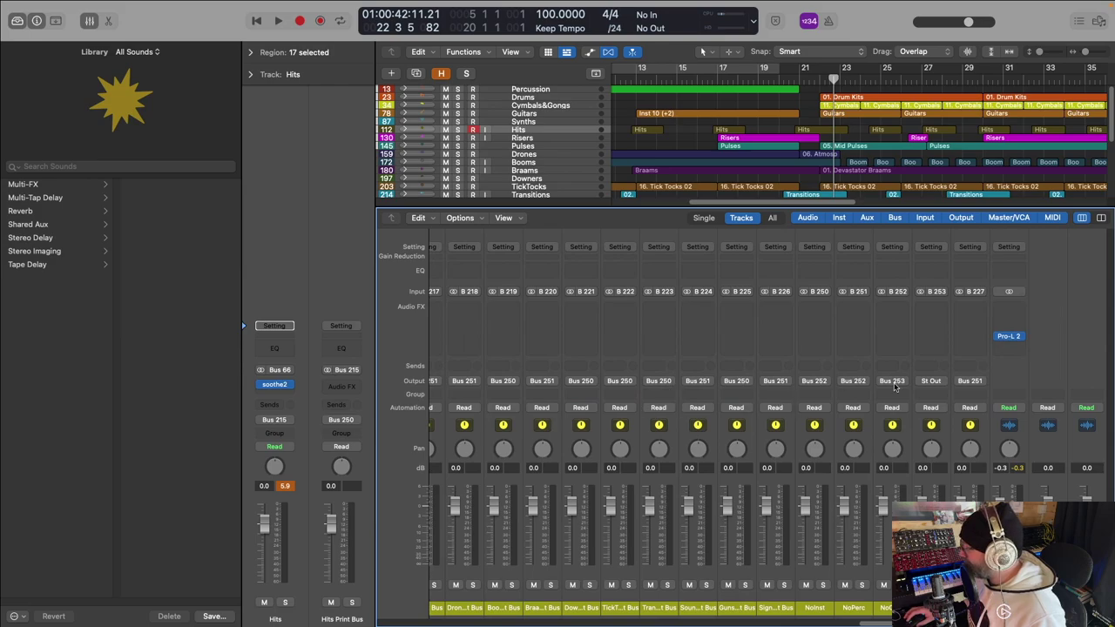
click(1005, 337)
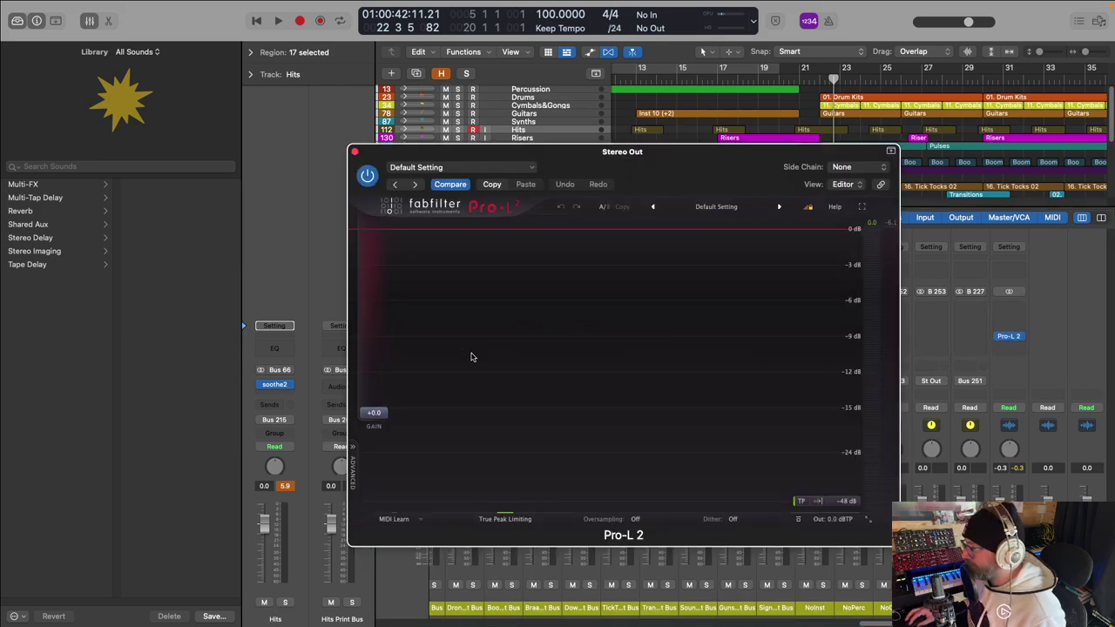
click(355, 153)
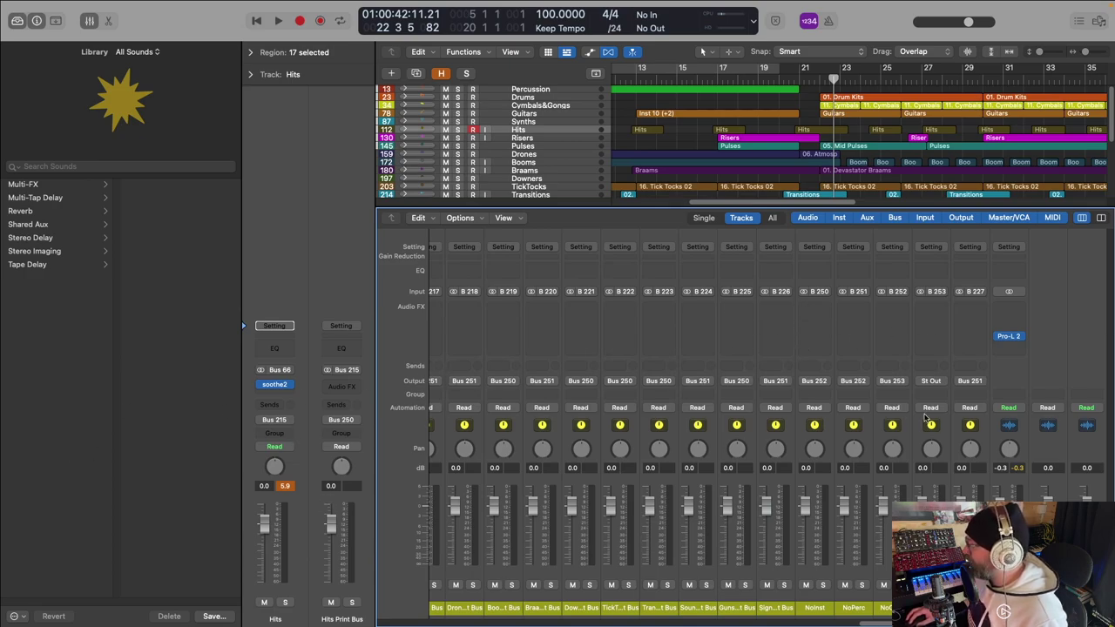
Step: Compare the mix from bar 22 with the Pro-L 2 limiter on Stereo Out bypassed and re-enabled, and reset the peak levels
click(1009, 337)
click(1010, 339)
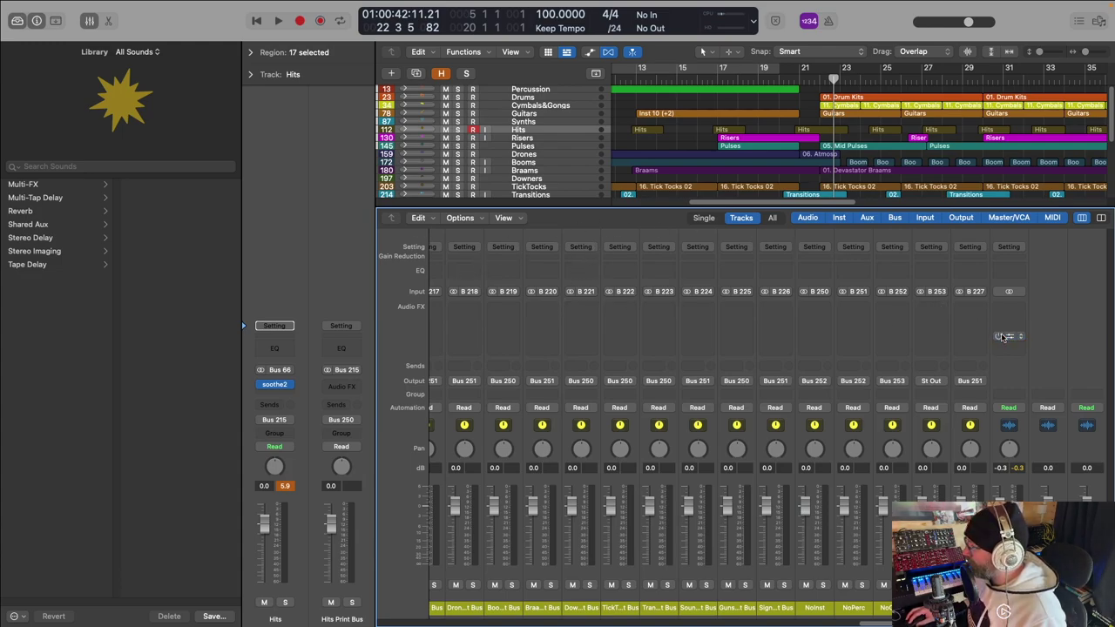
key(space)
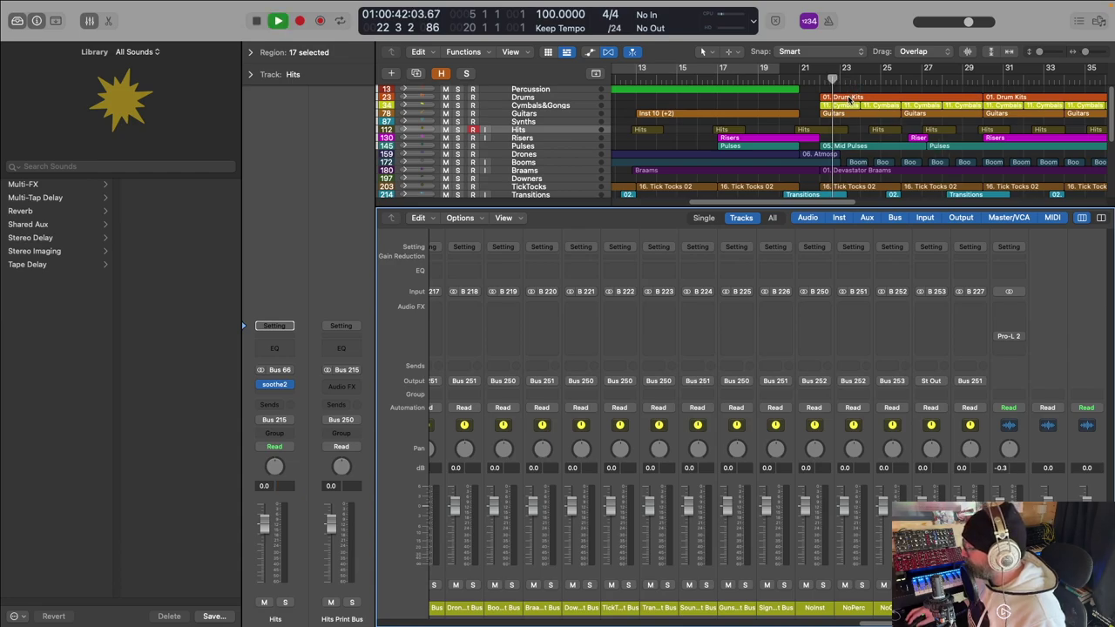
key(space)
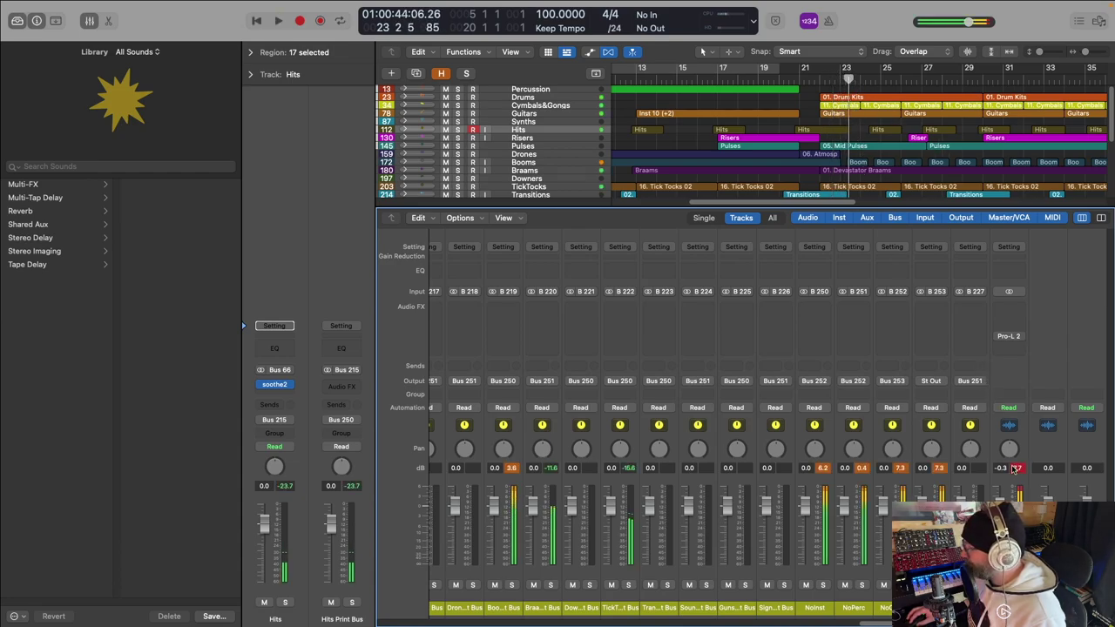
key(space)
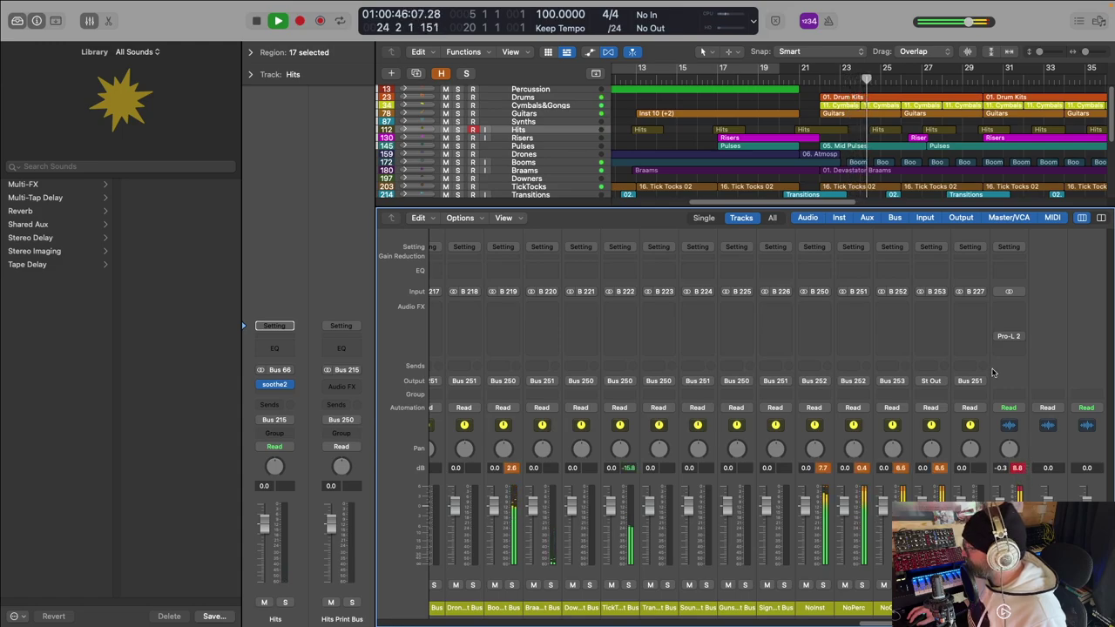
click(997, 335)
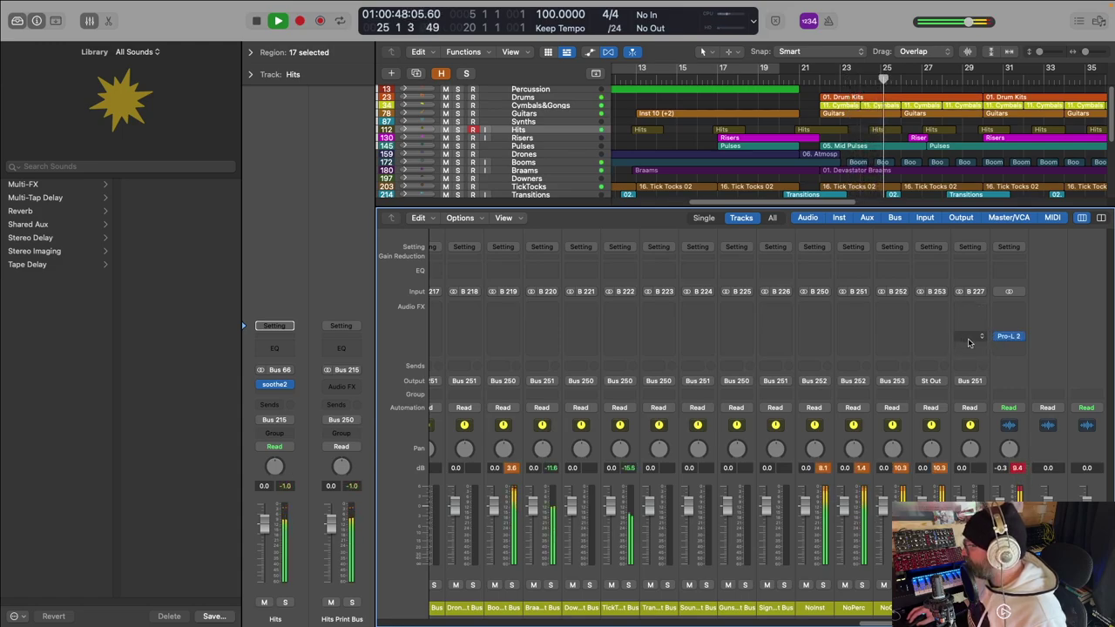
key(space)
alt+click(1018, 469)
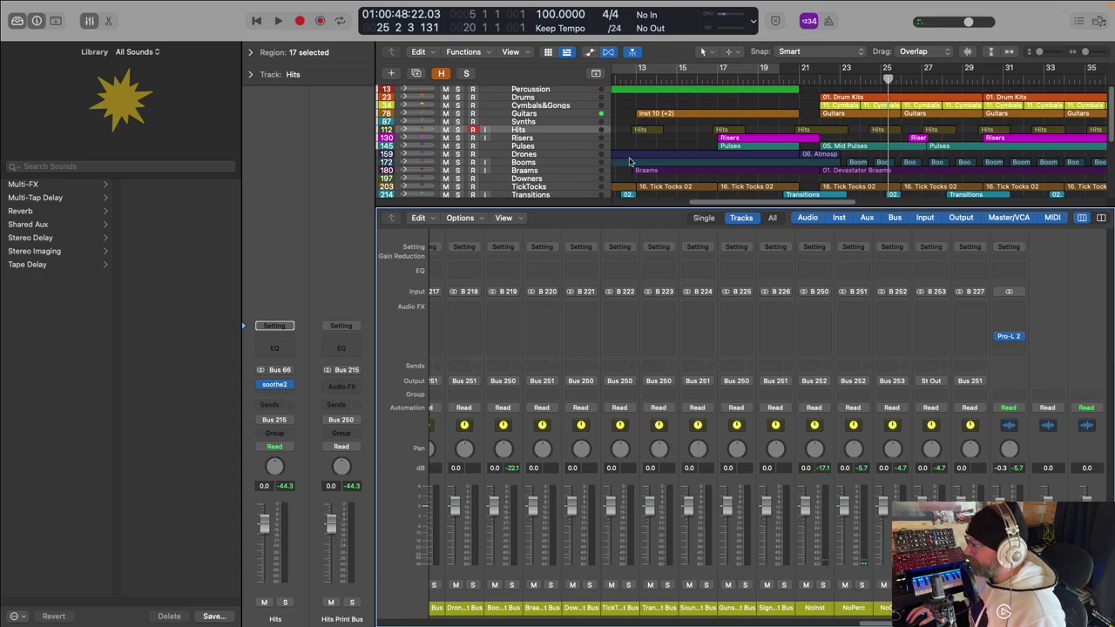
Step: Select all the track-stack channels from Percussion through Doom Lead in the mixer, and return the selection to Percussion alone
scroll(610, 435, left, 10)
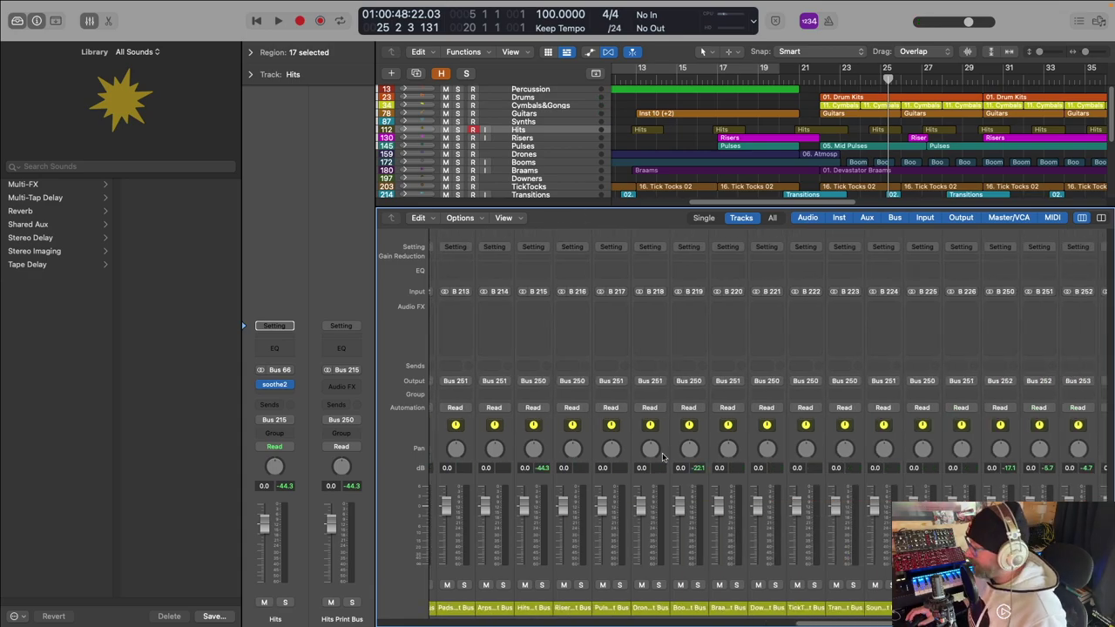
scroll(755, 496, left, 10)
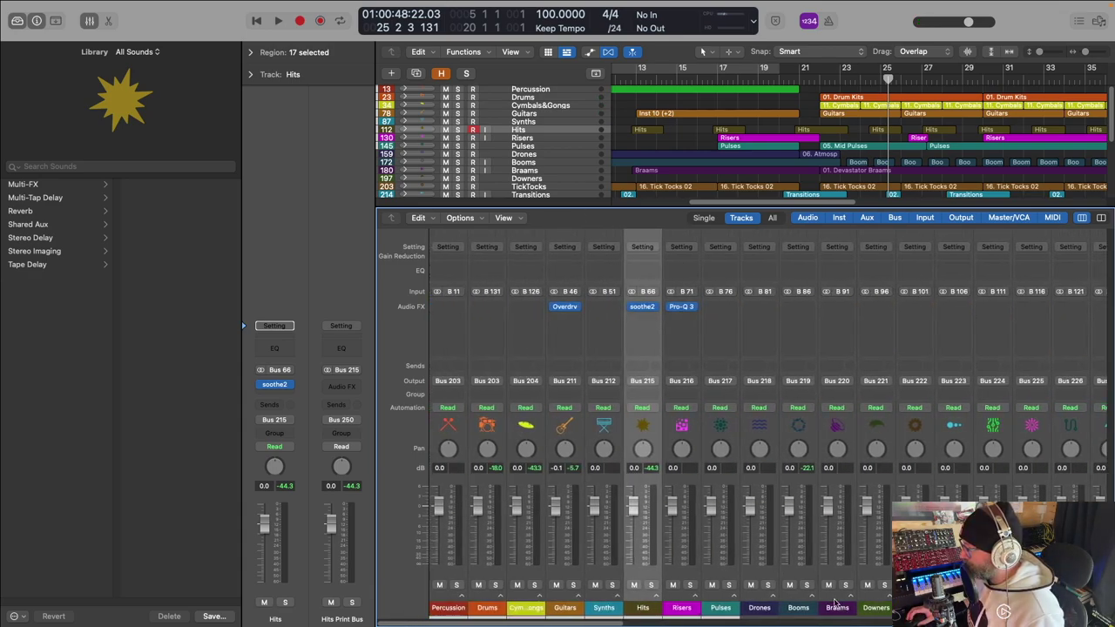
click(450, 607)
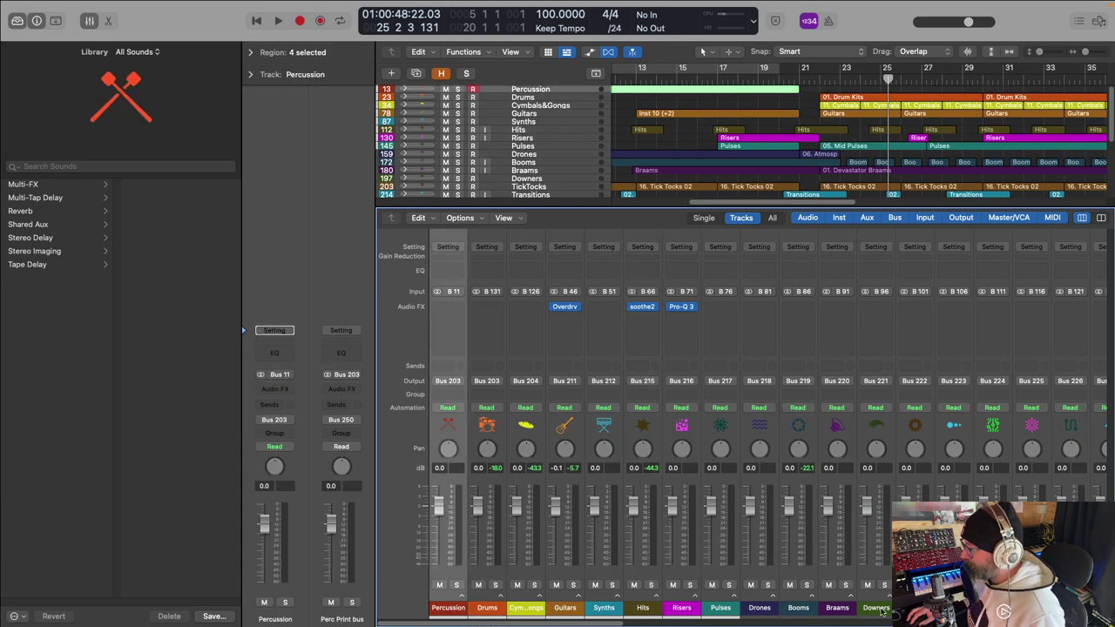
scroll(662, 436, right, 10)
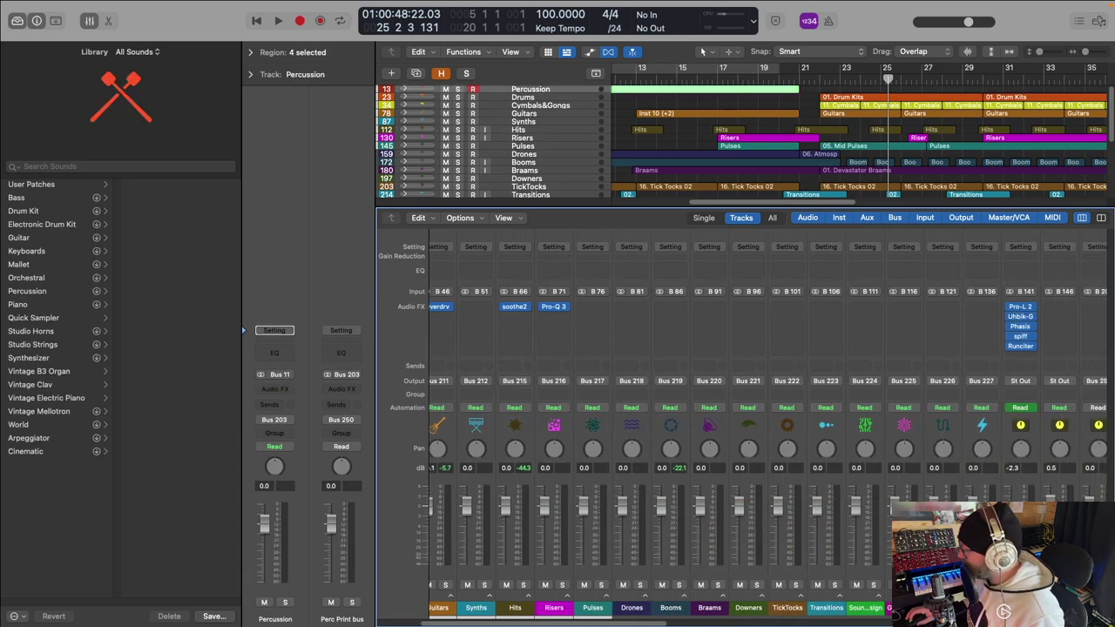
key(super+a)
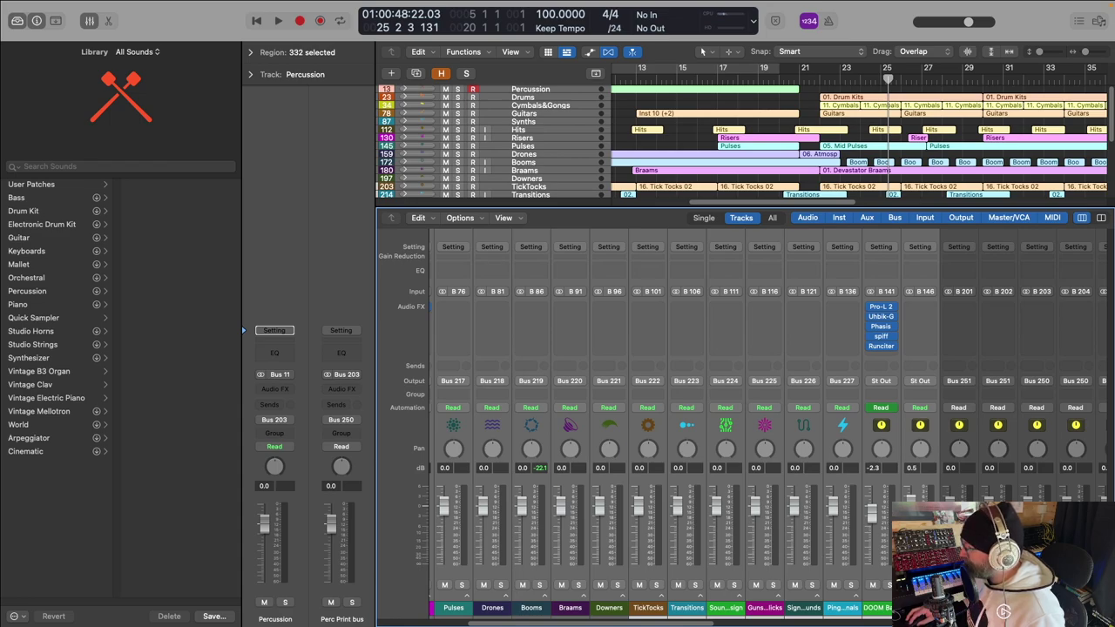
click(539, 92)
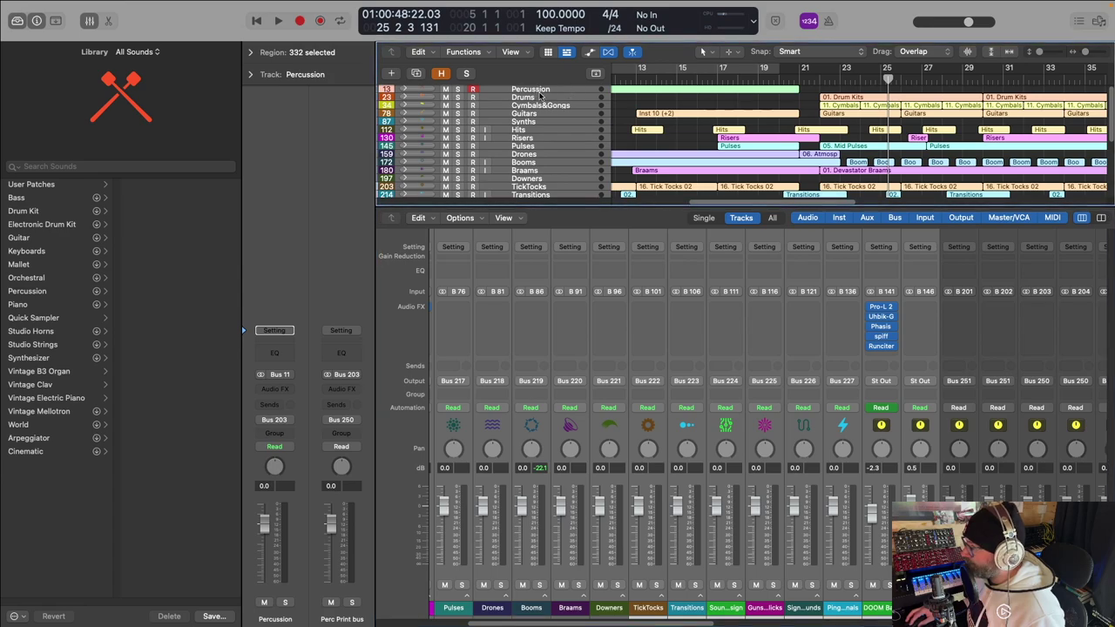
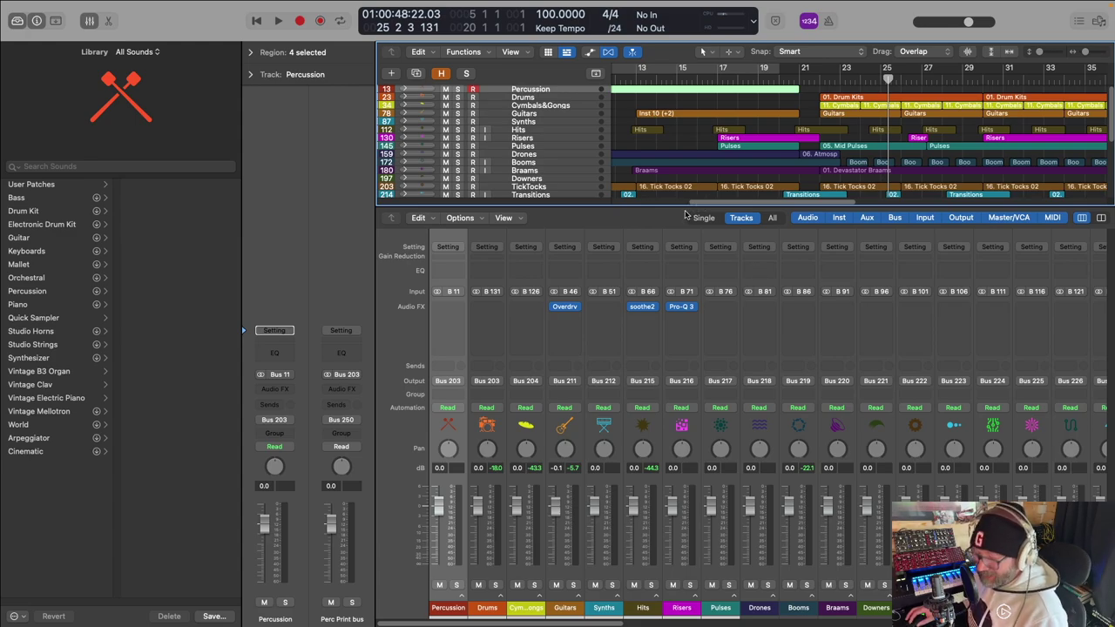
Step: Hide the mixer and turn on automatic zoom so the arrangement's track stacks fill the Tracks area
key(p)
key(p)
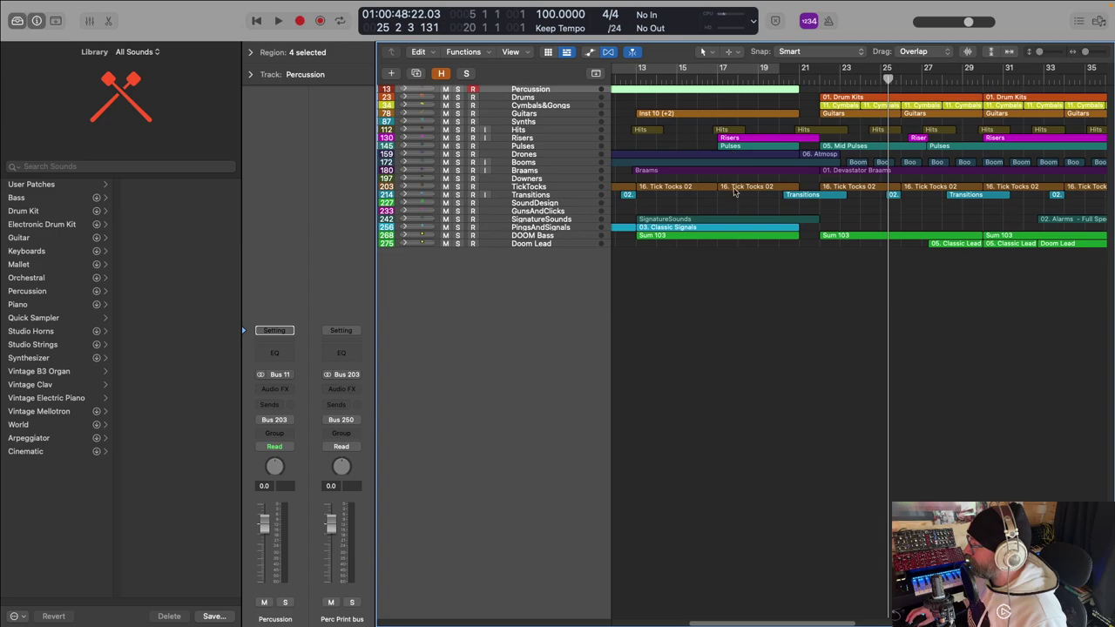
click(1009, 51)
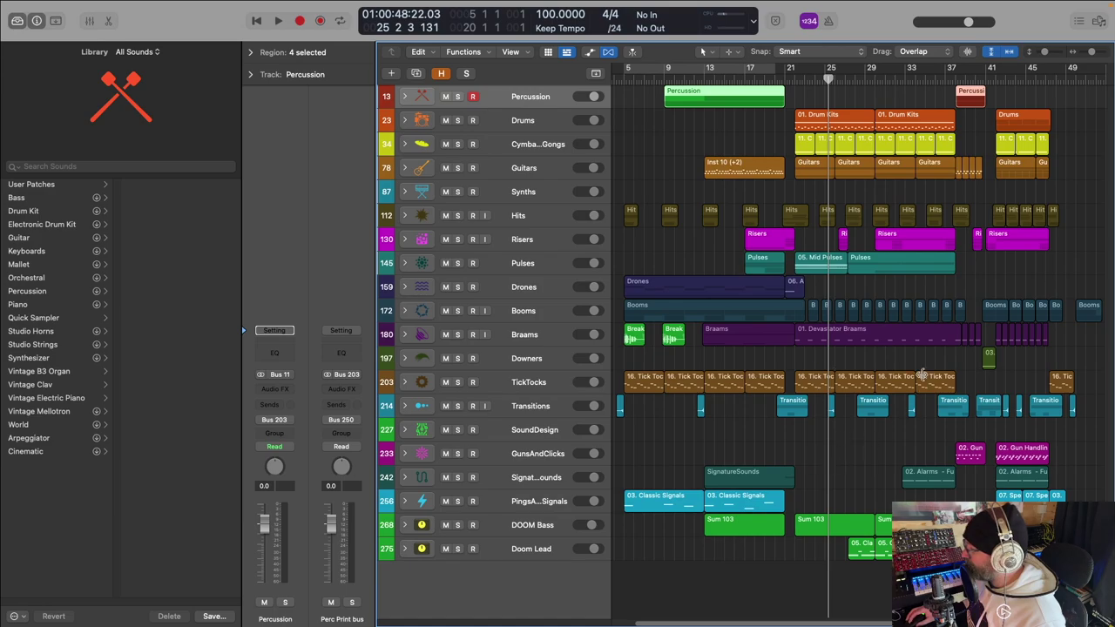
Step: Expand and solo the Doom Lead stack, audition it from bar 27, and select its first Classic Leads track
click(405, 548)
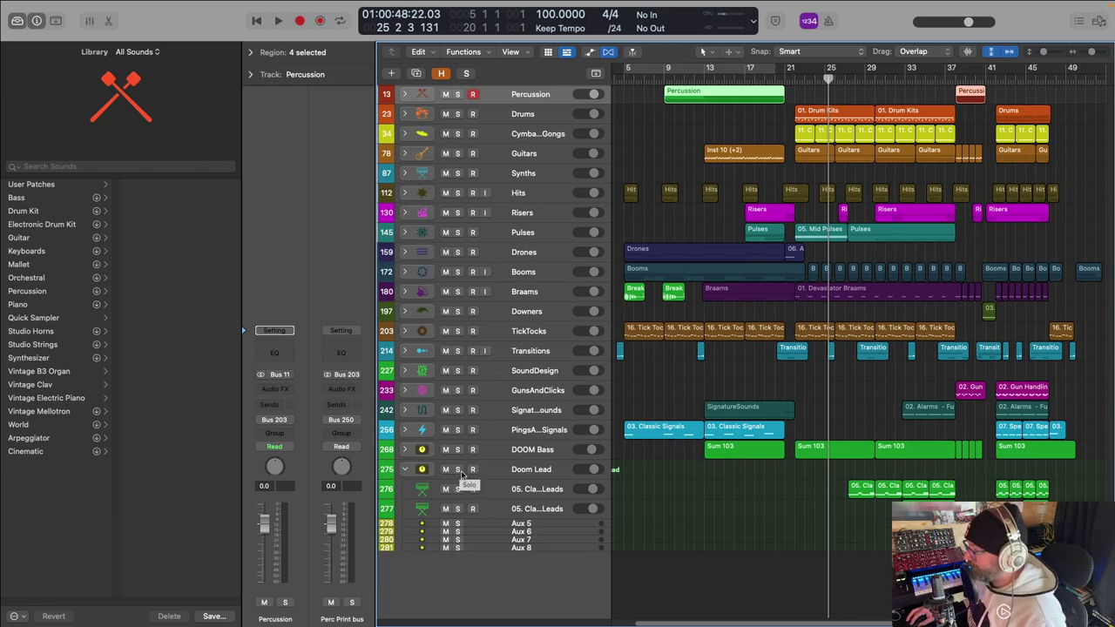
click(459, 471)
click(844, 76)
key(space)
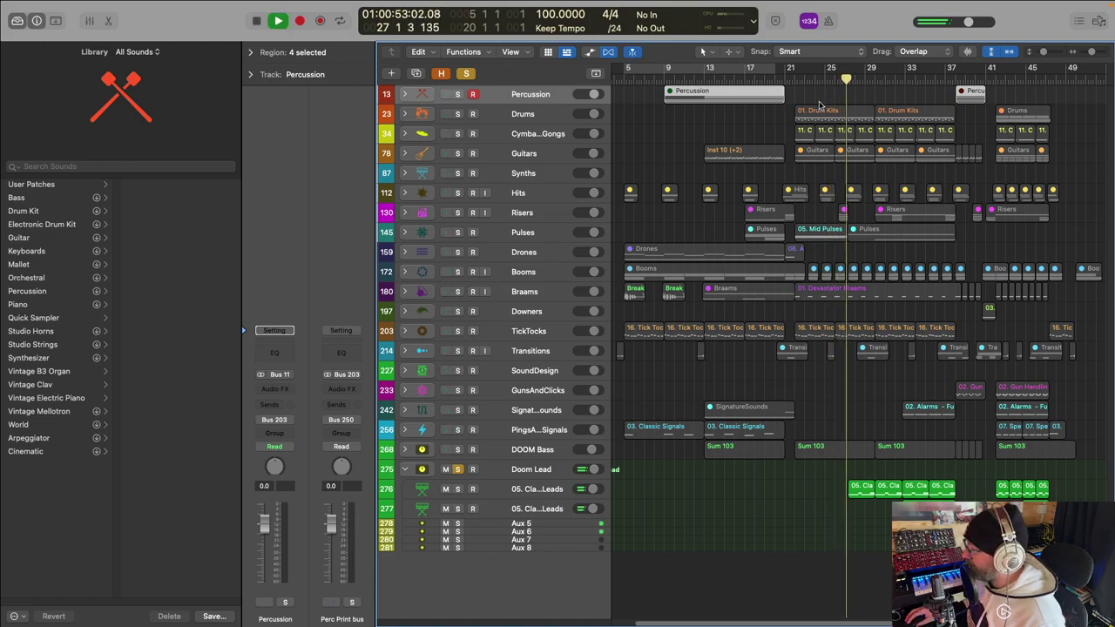
click(539, 489)
key(space)
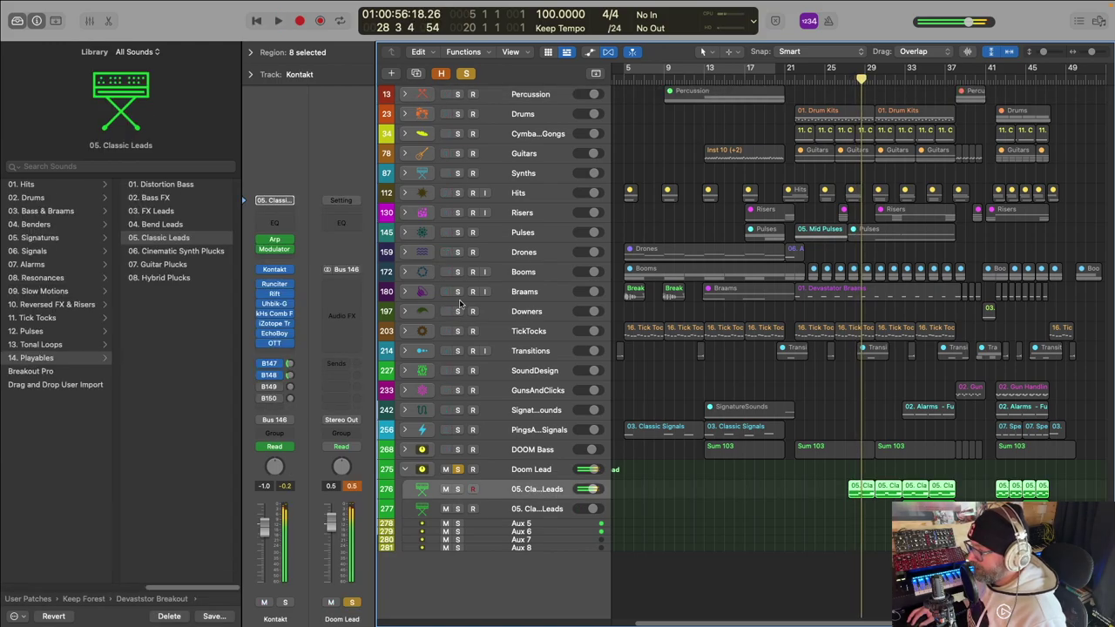
Step: Open the Classic Leads regions in the Piano Roll and audition the part while examining its Arpeggiator's Complex Chord Groove 01 preset
double_click(855, 489)
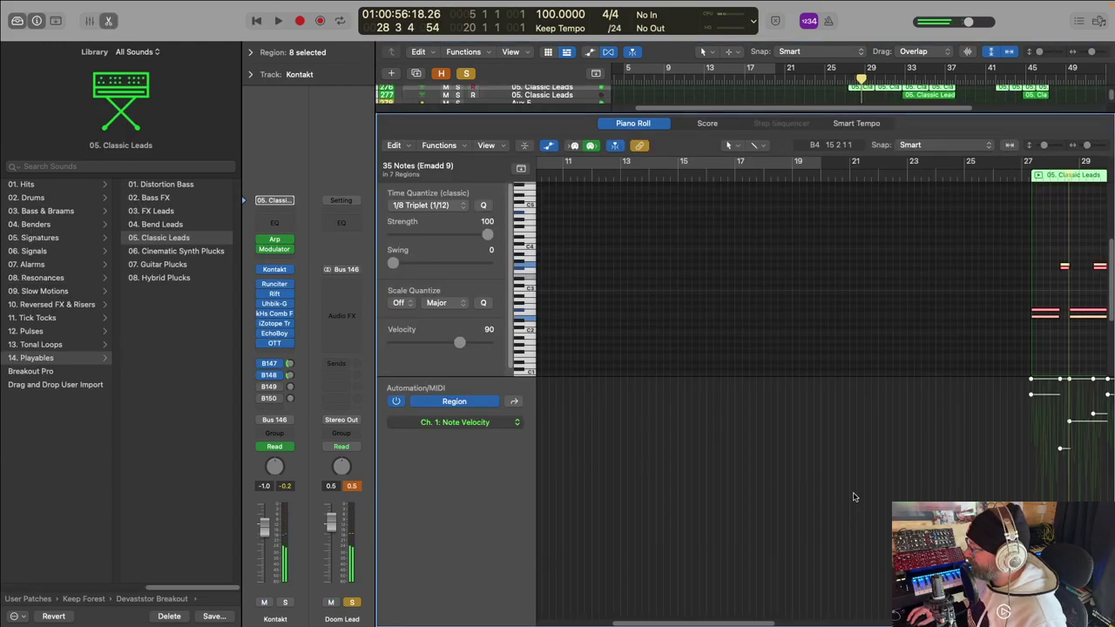
scroll(839, 344, right, 3)
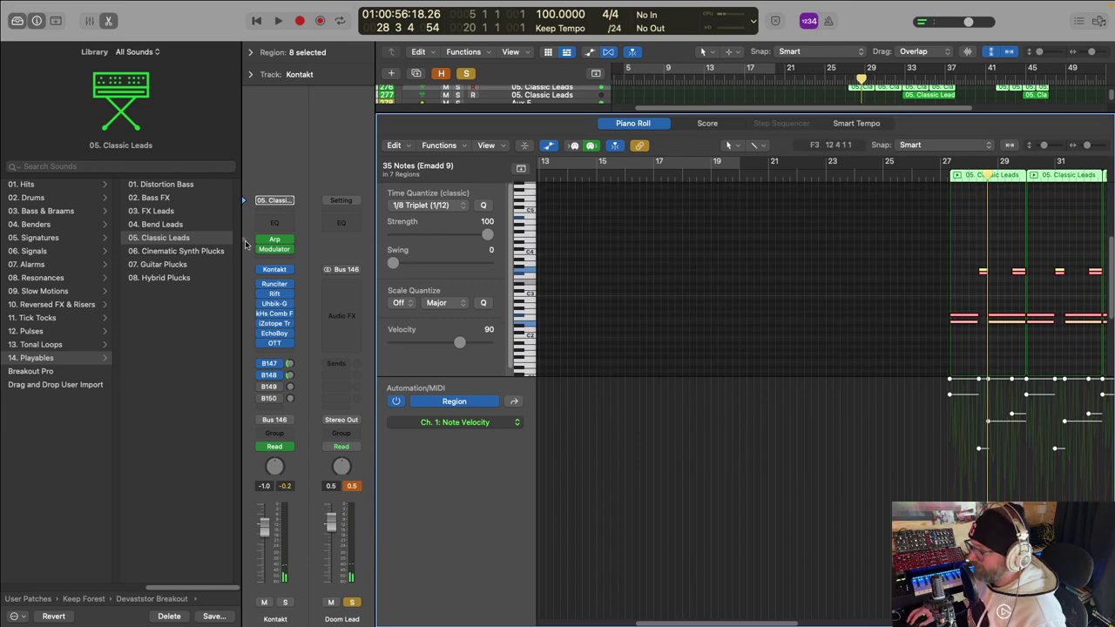
key(space)
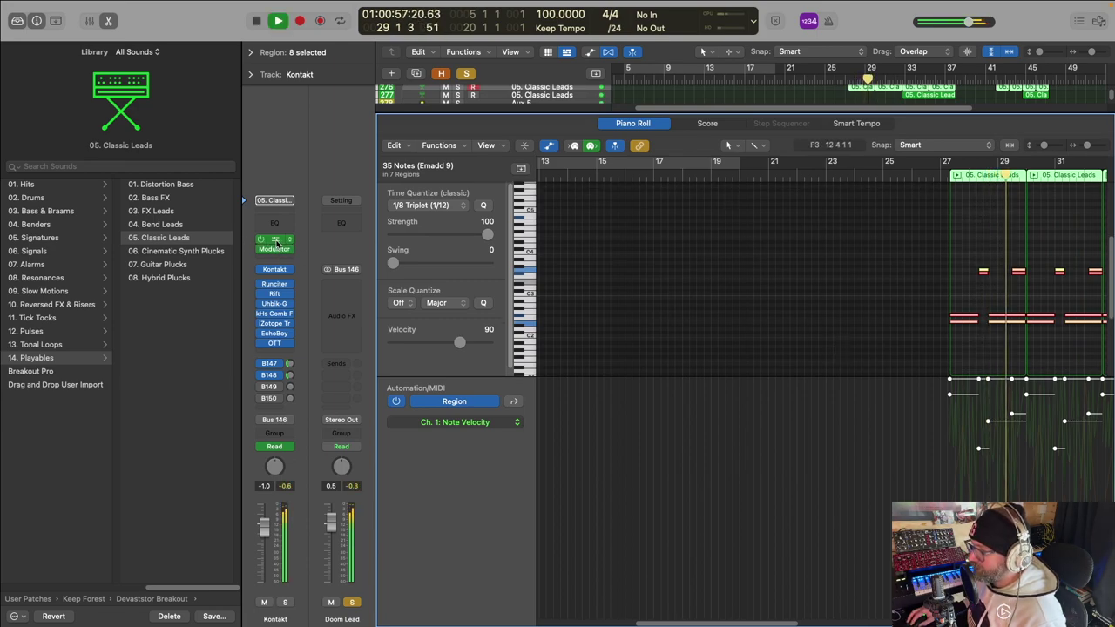
click(275, 241)
key(space)
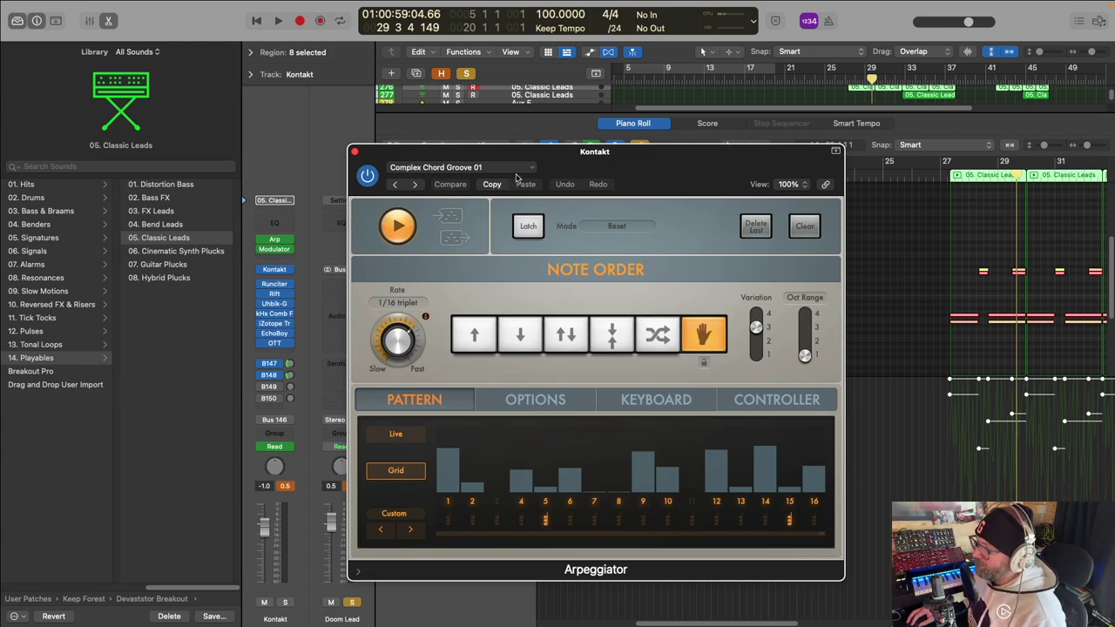
key(space)
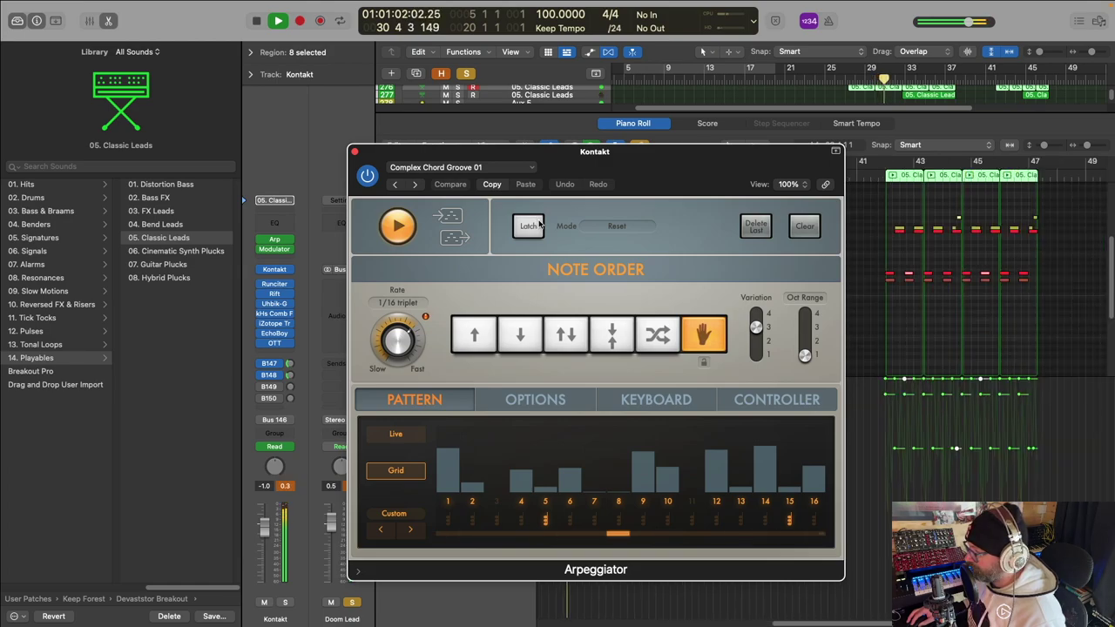
key(space)
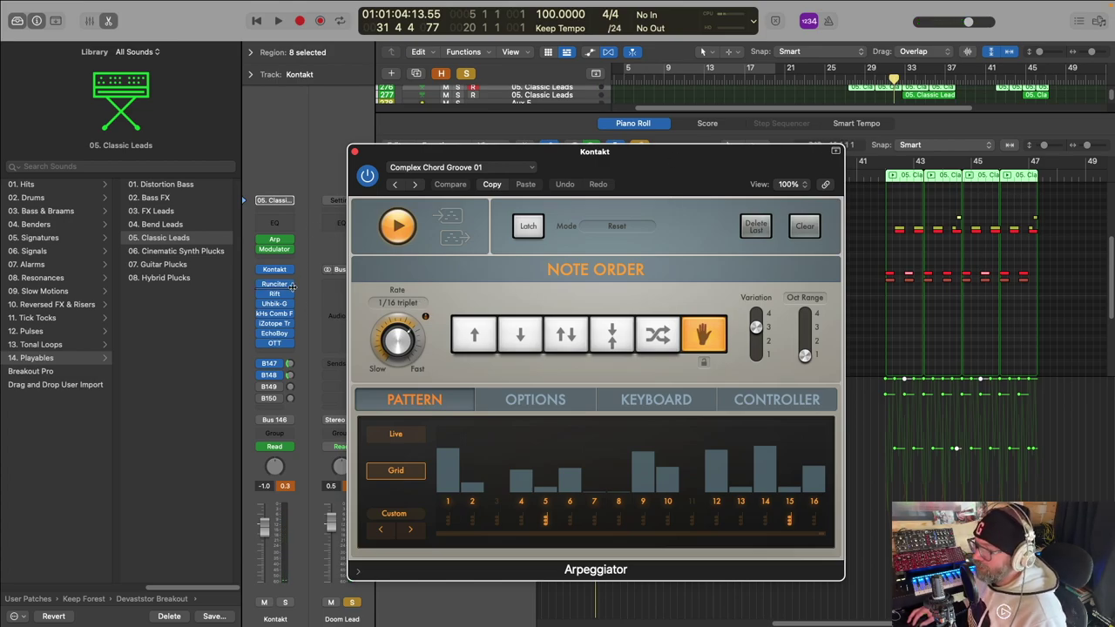
Step: Move the Arpeggiator window aside, examine the Modulator's LFO settings on the Classic Leads track, and close both plug-in windows
drag(430, 157, 614, 83)
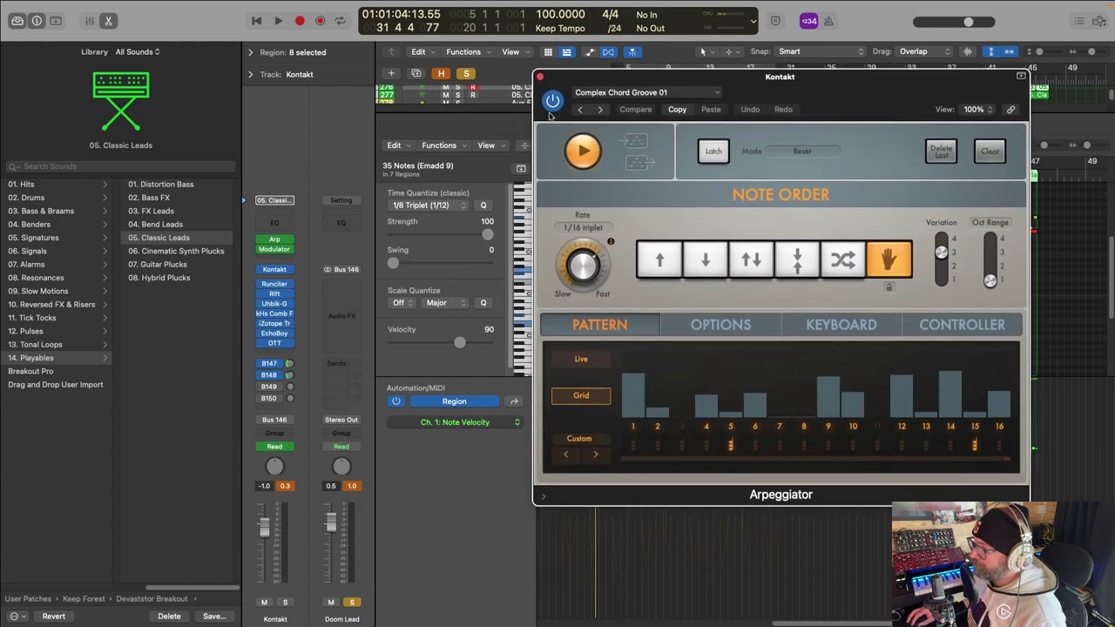
click(271, 251)
click(275, 252)
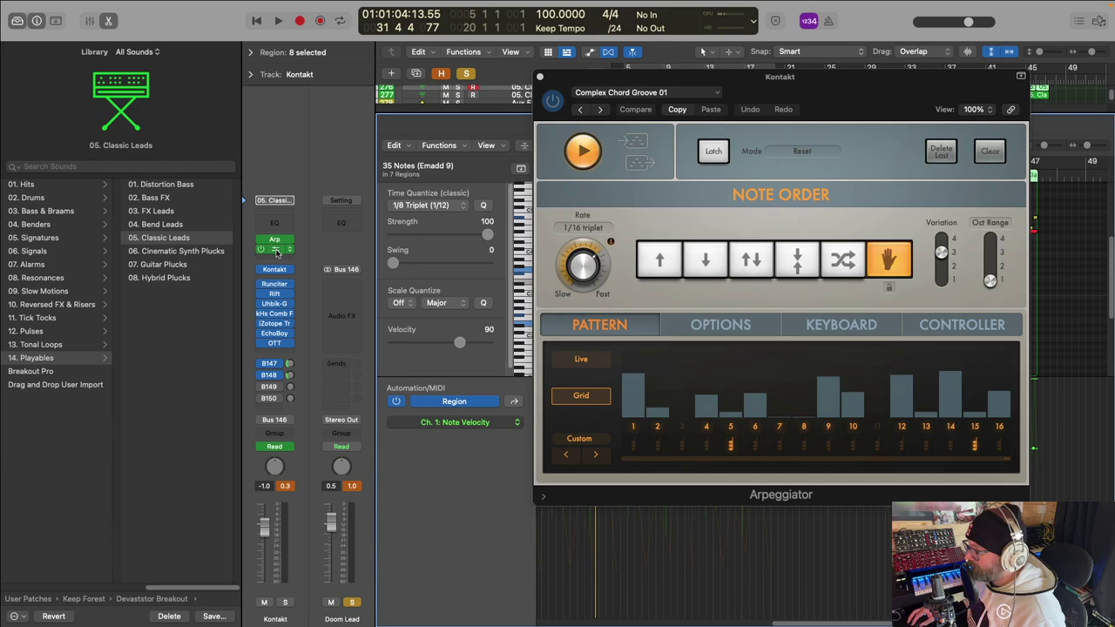
click(276, 250)
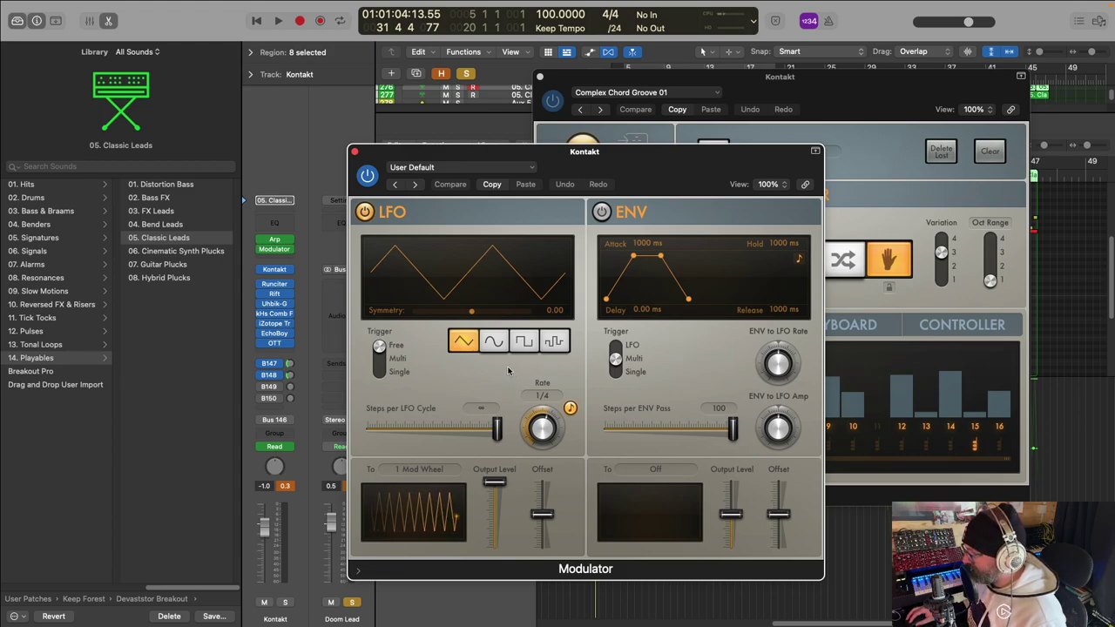
click(354, 152)
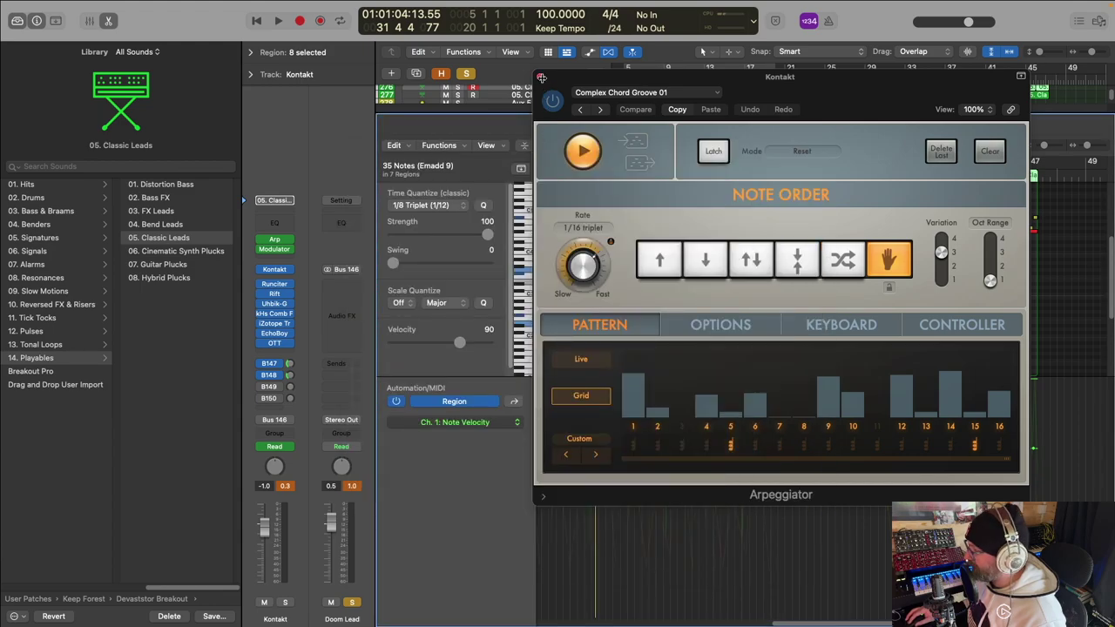
click(540, 78)
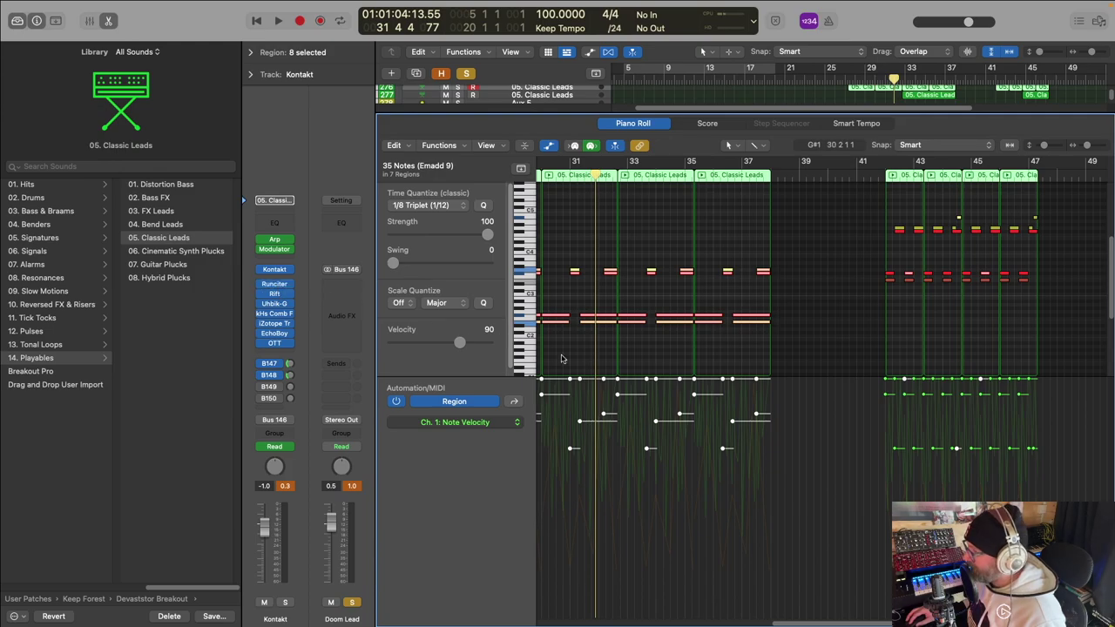
Step: Show the Runciter: Modulation region automation beneath the Classic Leads notes and examine its curve around bar 30 up close
click(514, 405)
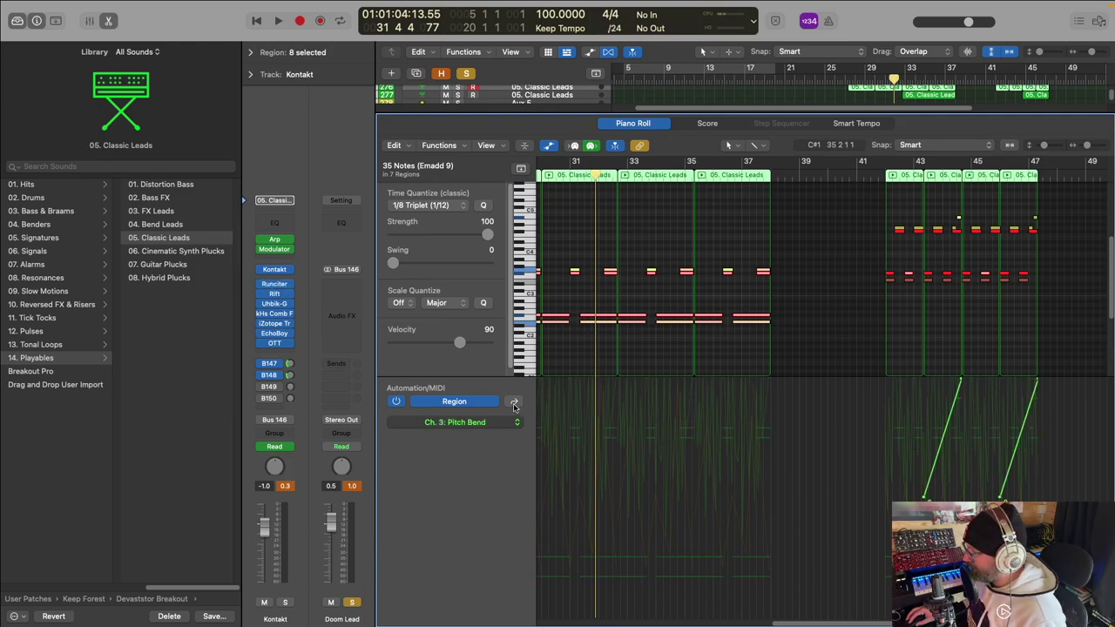
click(514, 404)
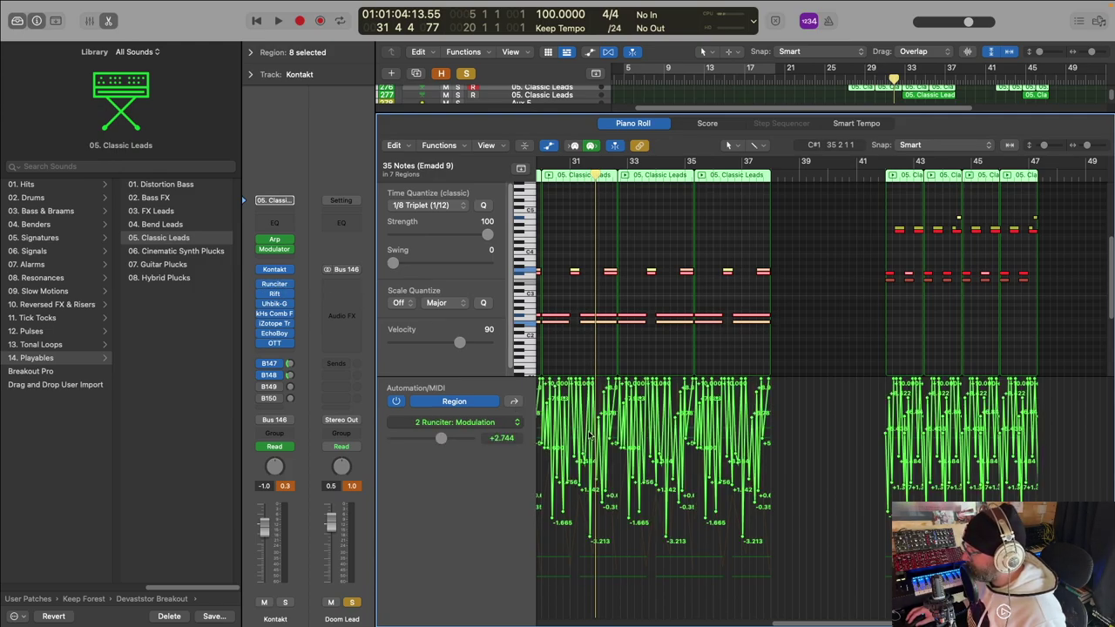
scroll(582, 438, up, 5)
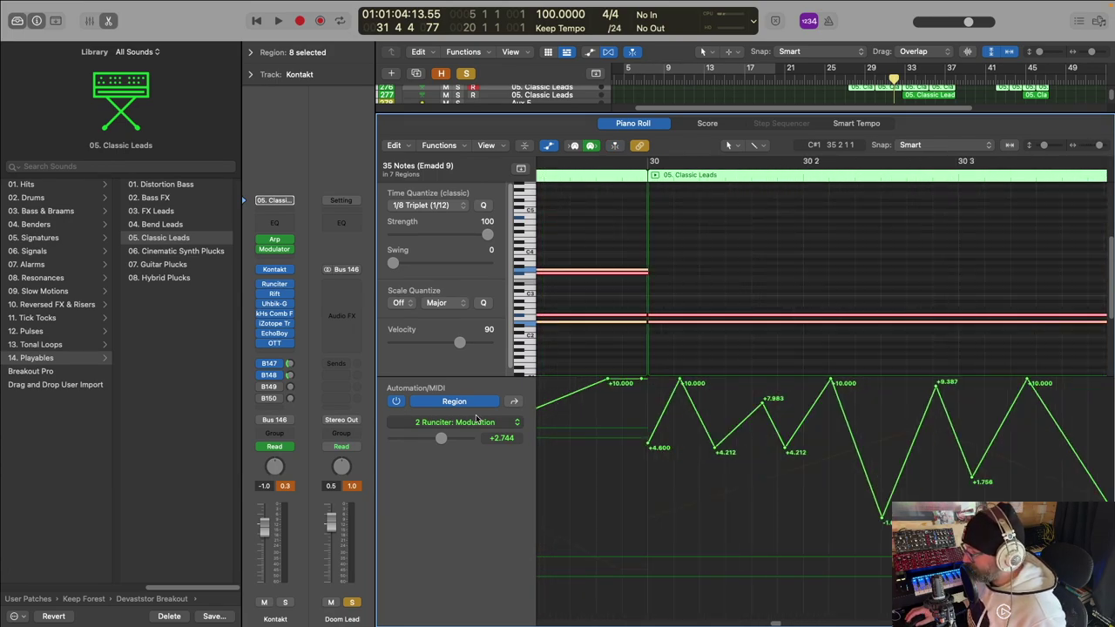
scroll(577, 424, down, 4)
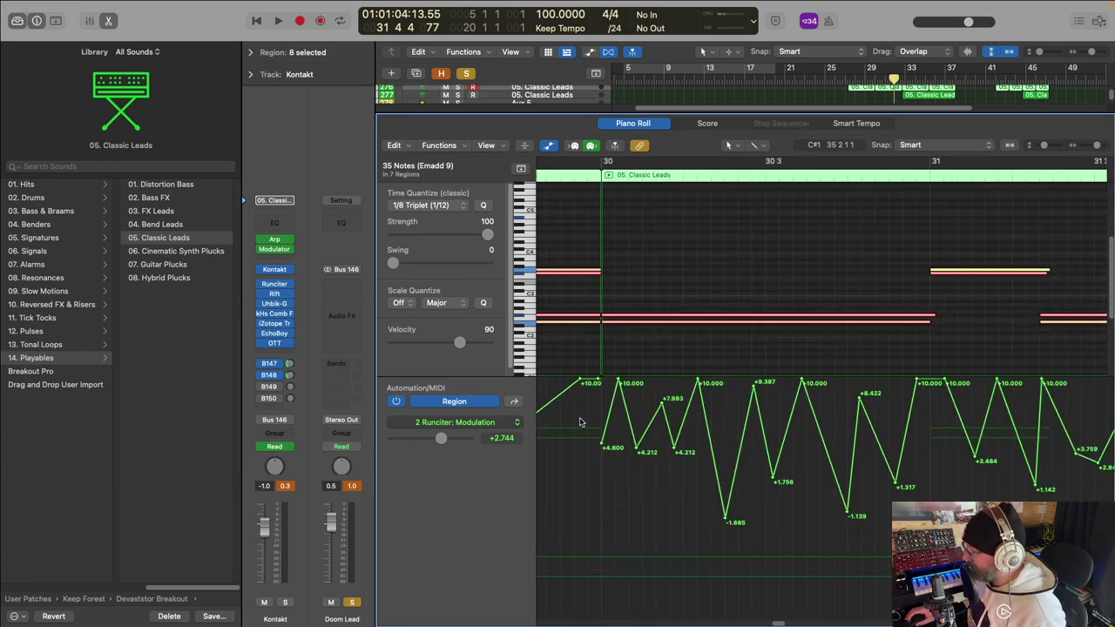
Step: Open Rift on the Classic Leads track, inspect its wavefold Negative Shape control, and close the plug-in
click(276, 296)
drag(768, 358, 769, 353)
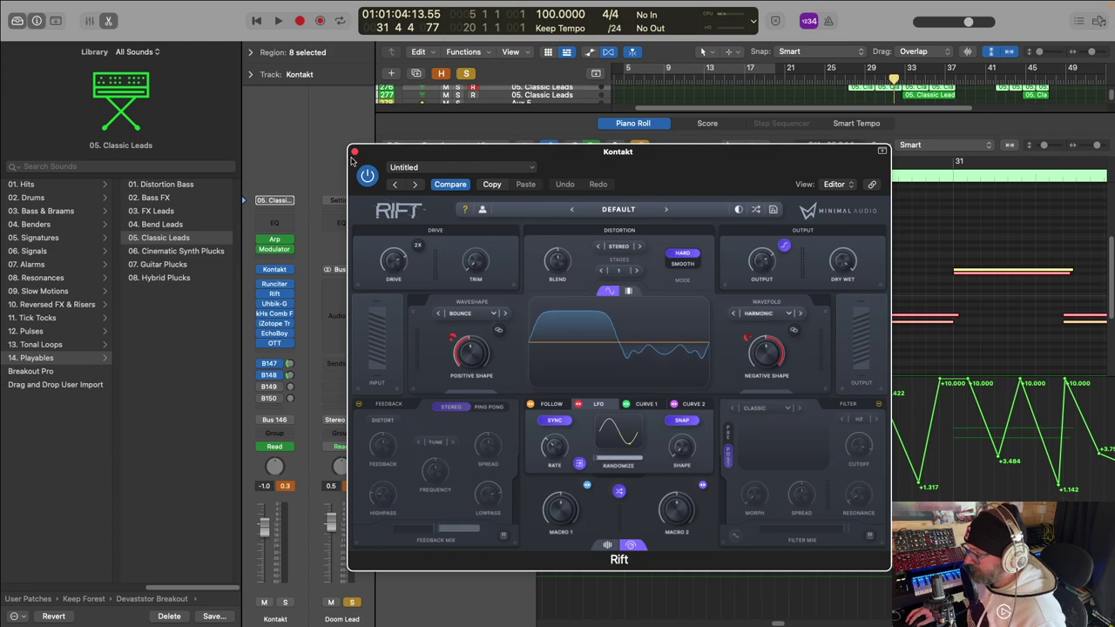
click(354, 152)
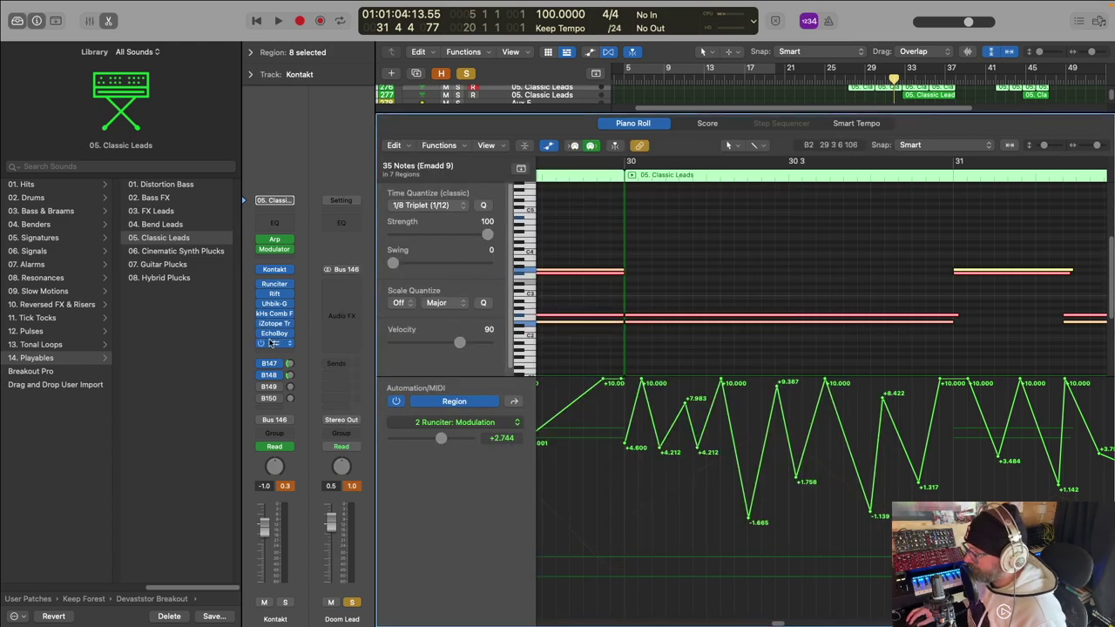
Step: Inspect the Uhbik-G and kHs Comb Filter settings on the Classic Leads track, closing each plug-in window after viewing
click(279, 304)
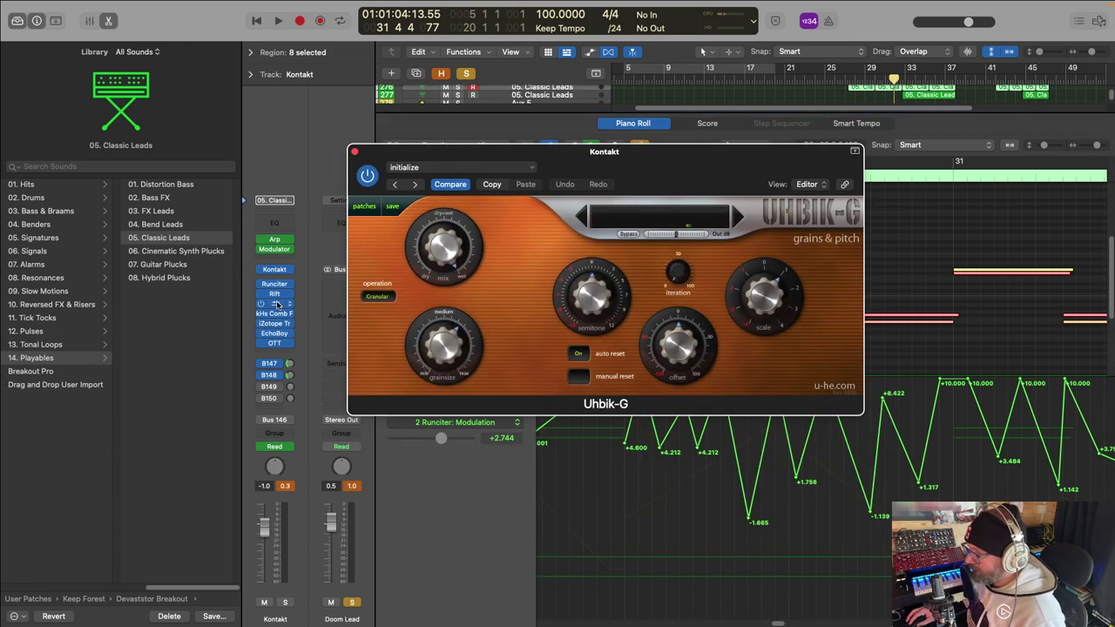
click(354, 152)
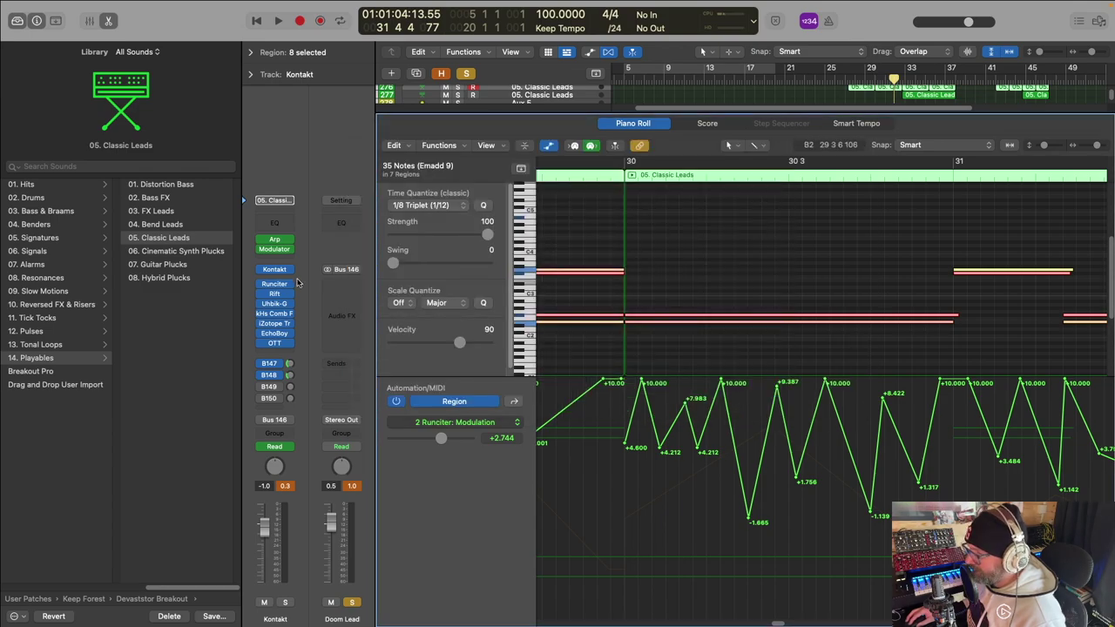
click(284, 314)
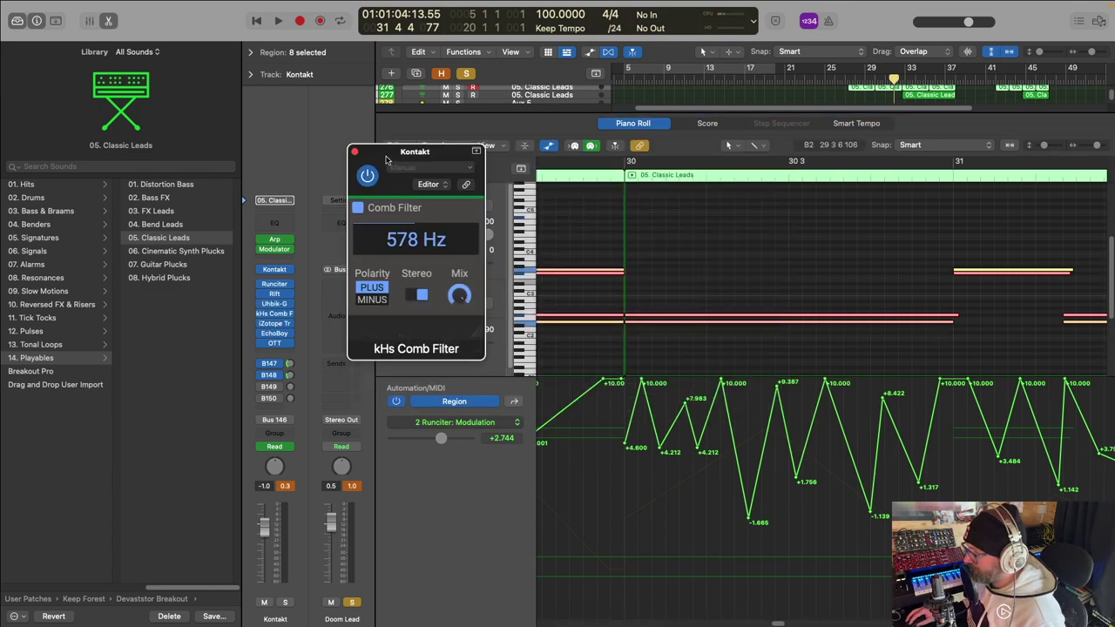
click(356, 154)
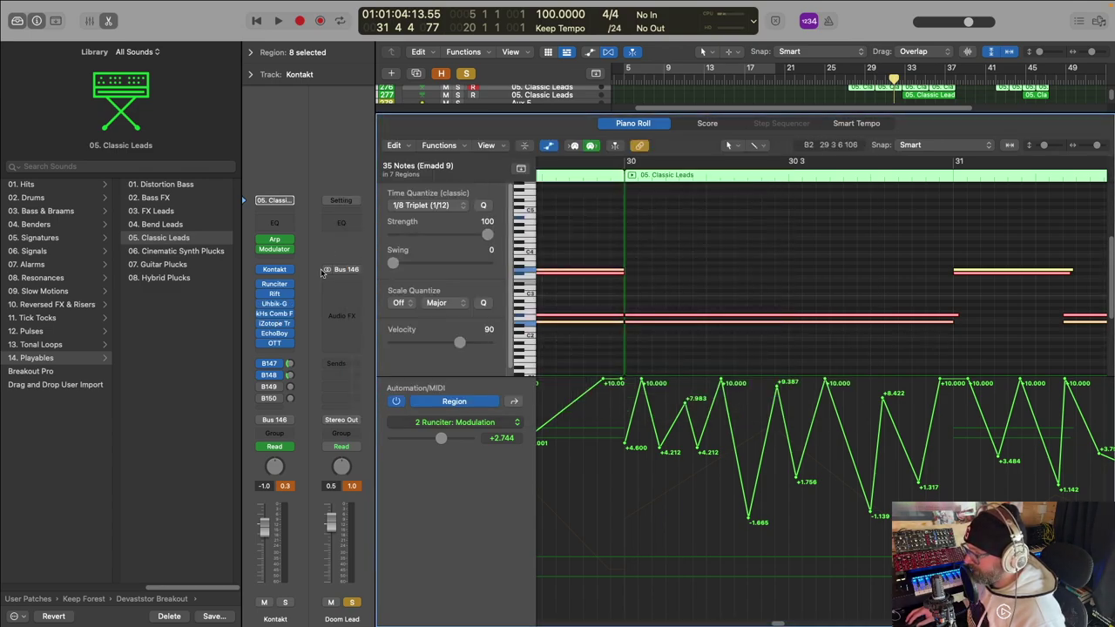
Step: Open iZotope Trash 2 on the Classic Leads track, dismiss its preset manager, examine the multiband Fuzz distortion, and close it
click(275, 324)
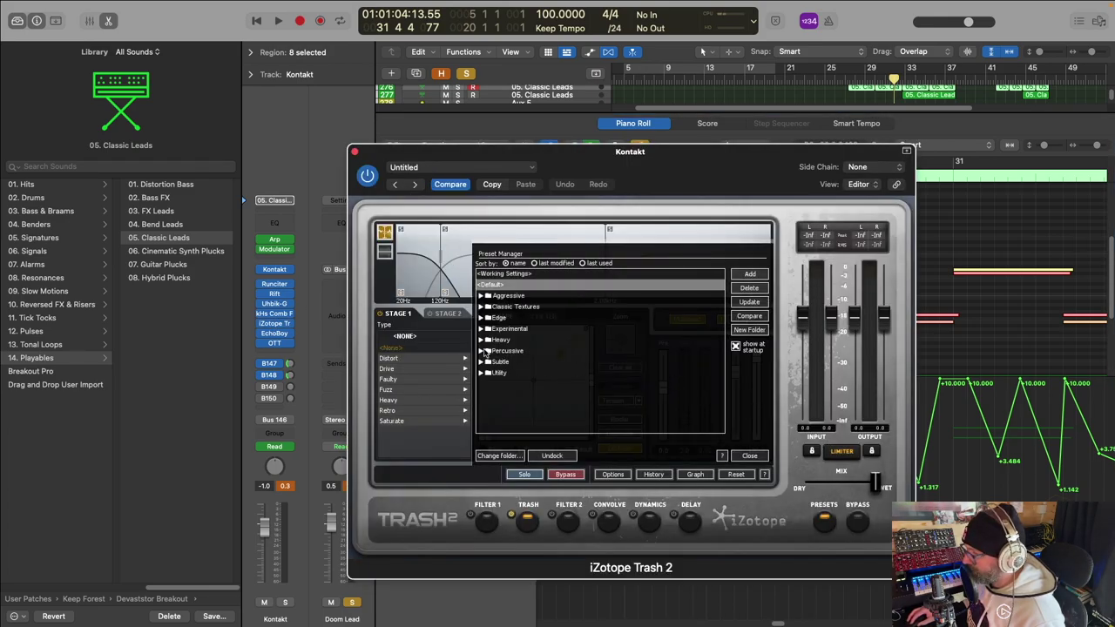
click(825, 520)
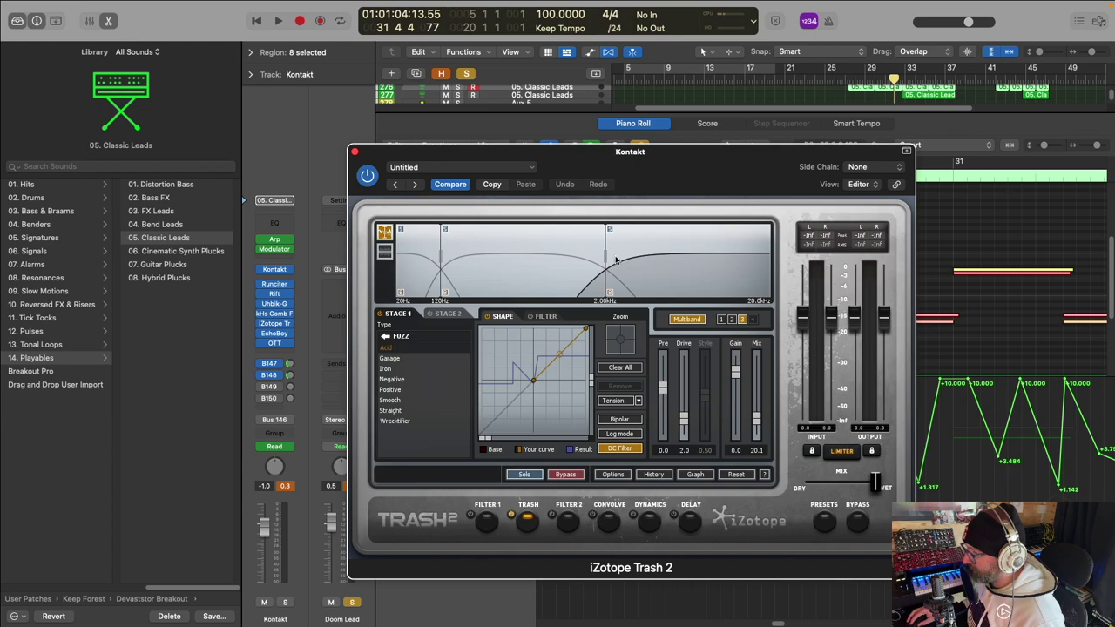
click(355, 152)
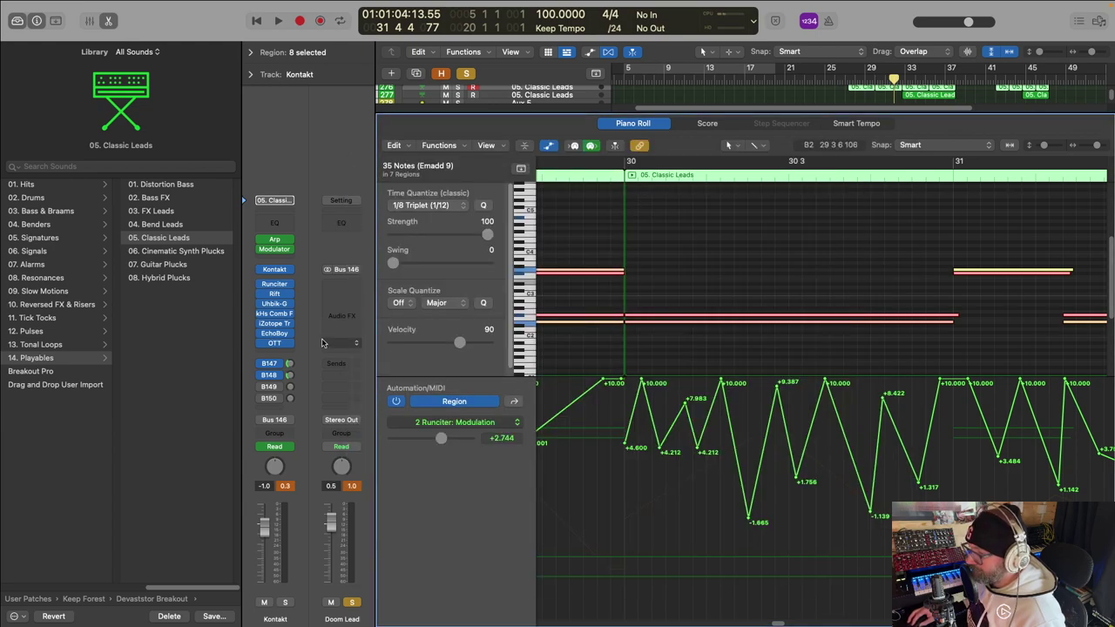
Step: Inspect the EchoBoy delay and OTT multiband compressor settings on the Classic Leads track, closing each plug-in window after viewing
click(275, 332)
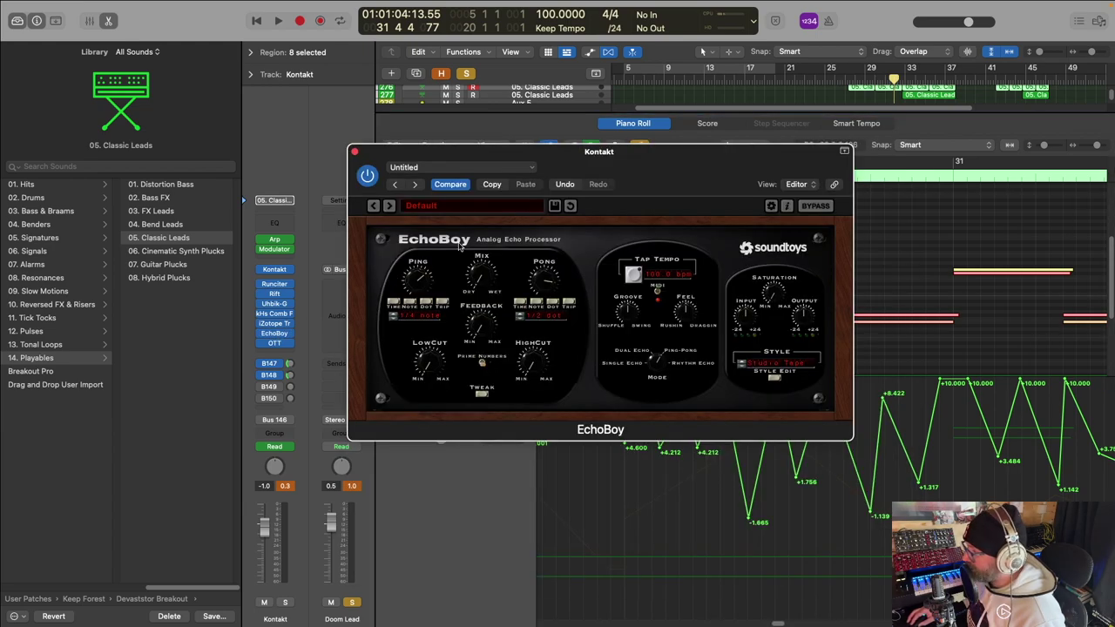
click(354, 153)
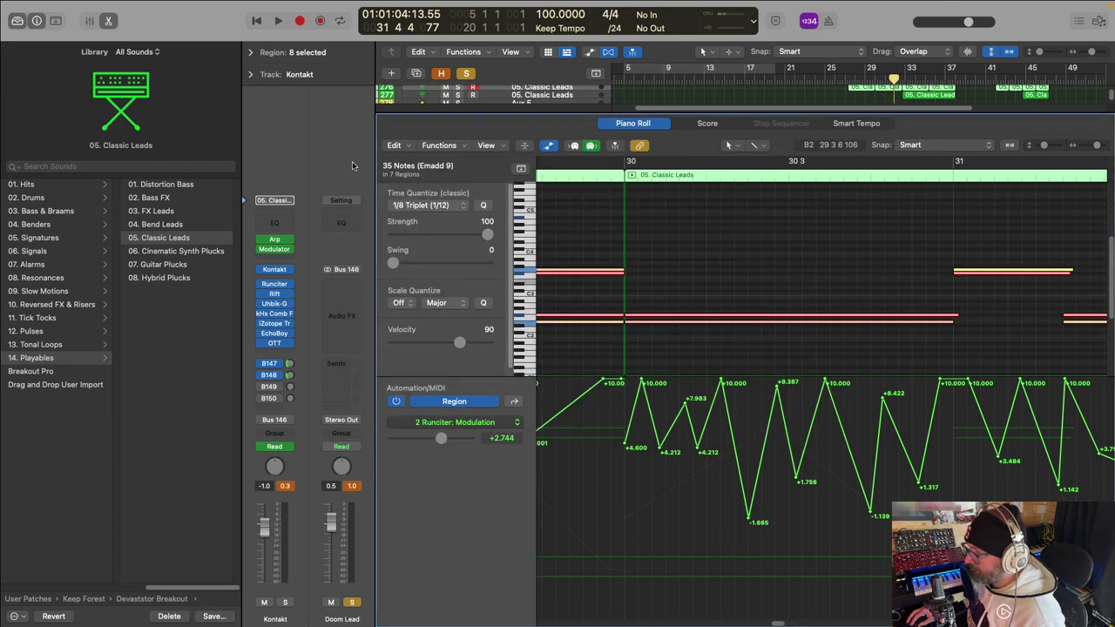
click(277, 344)
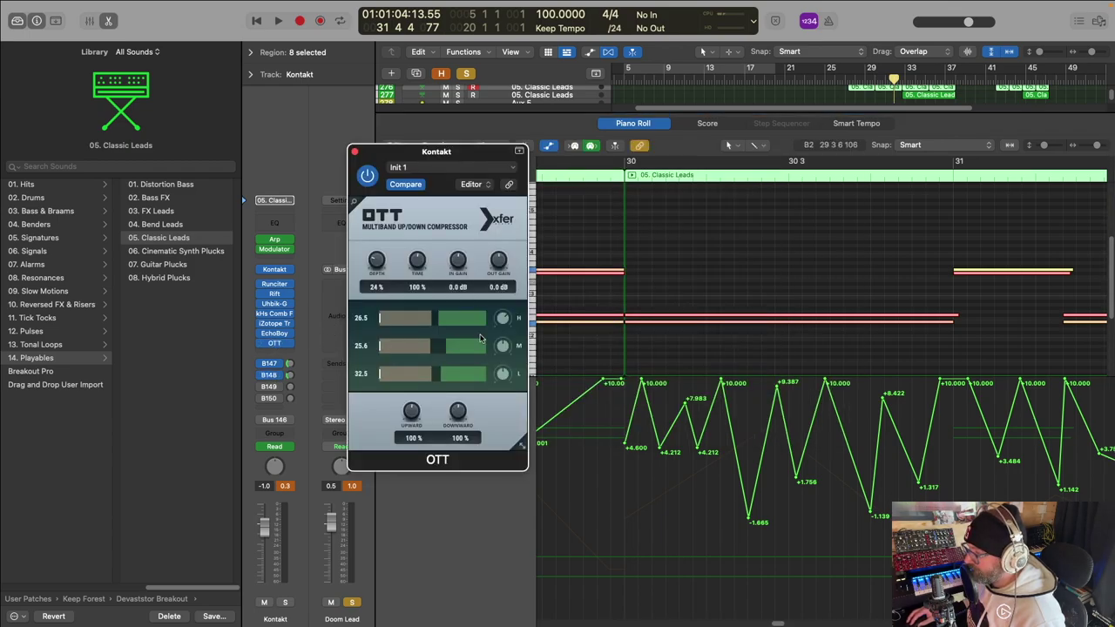
drag(470, 156, 647, 151)
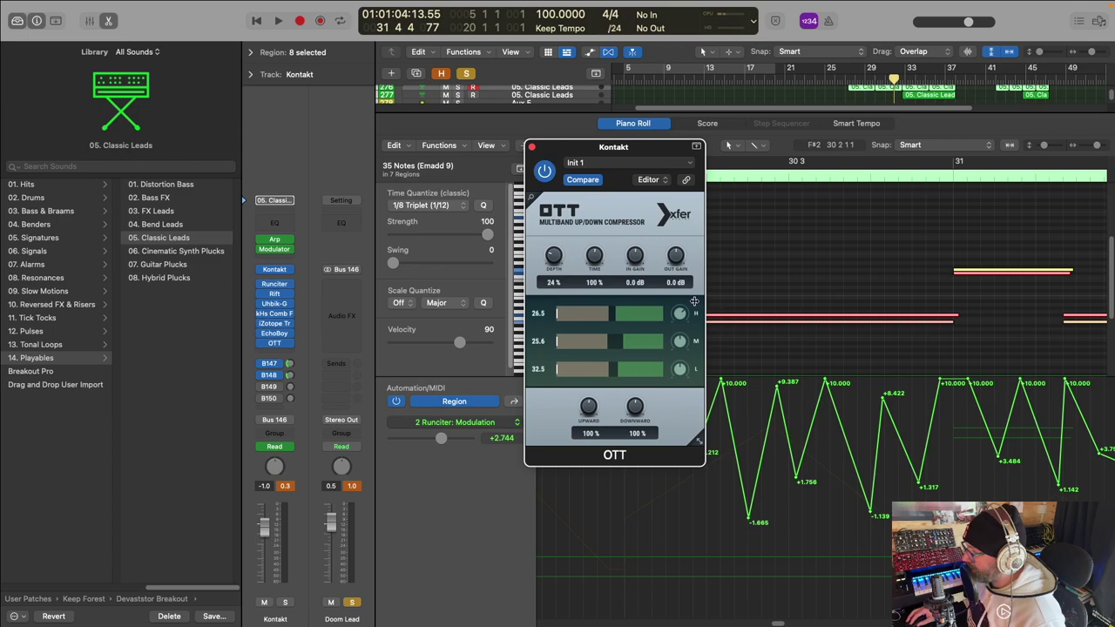
click(532, 147)
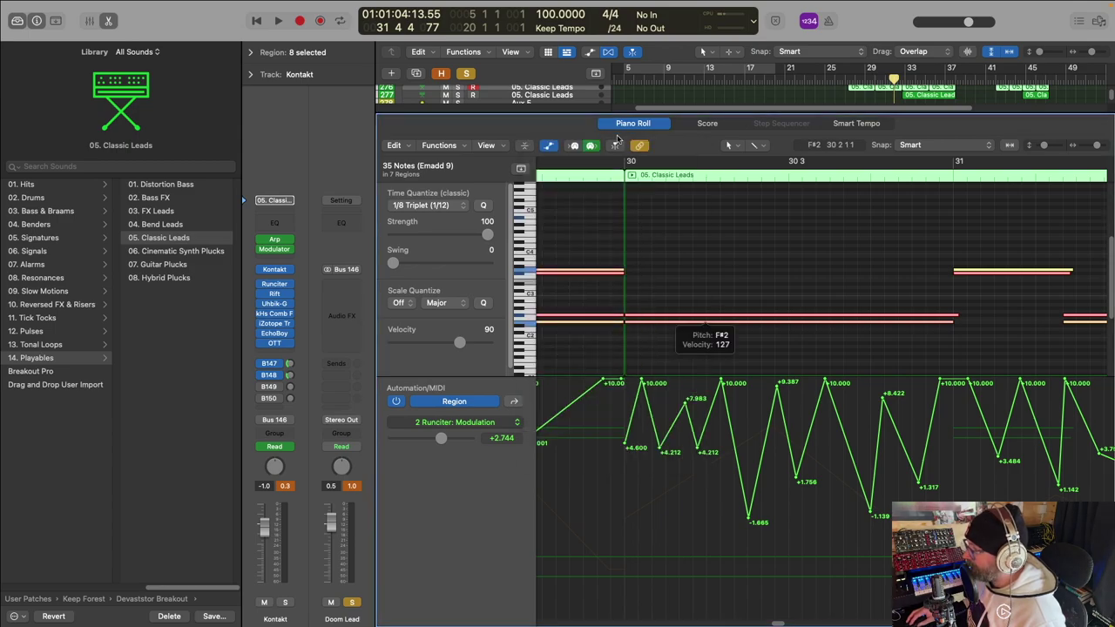
Step: Audition the soloed Doom Lead from bar 31, close the Piano Roll, and stop playback
key(space)
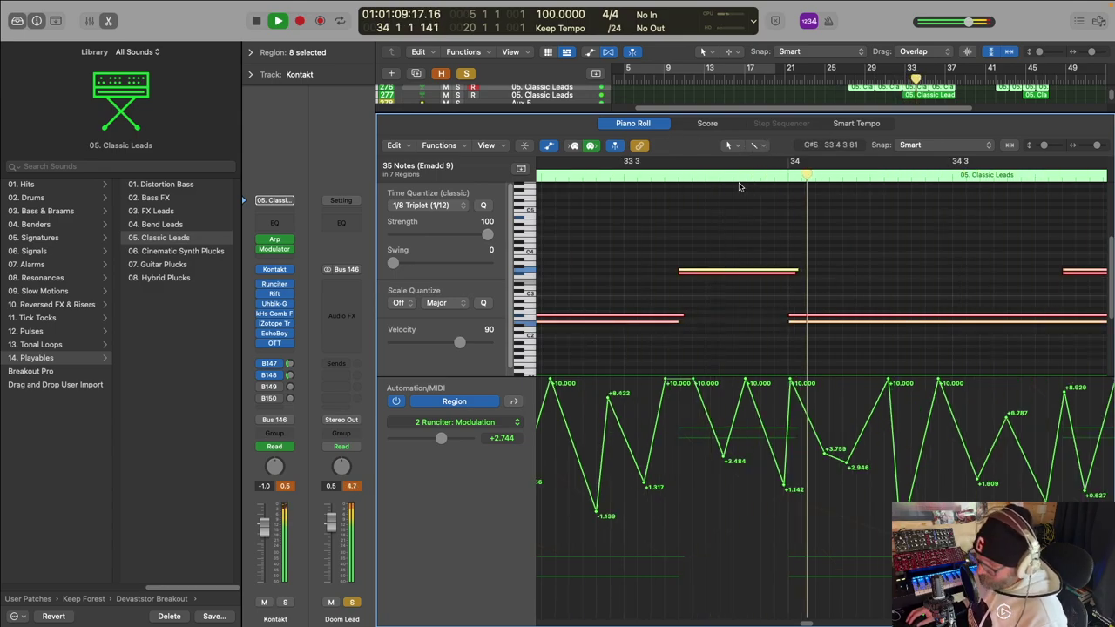
key(e)
key(space)
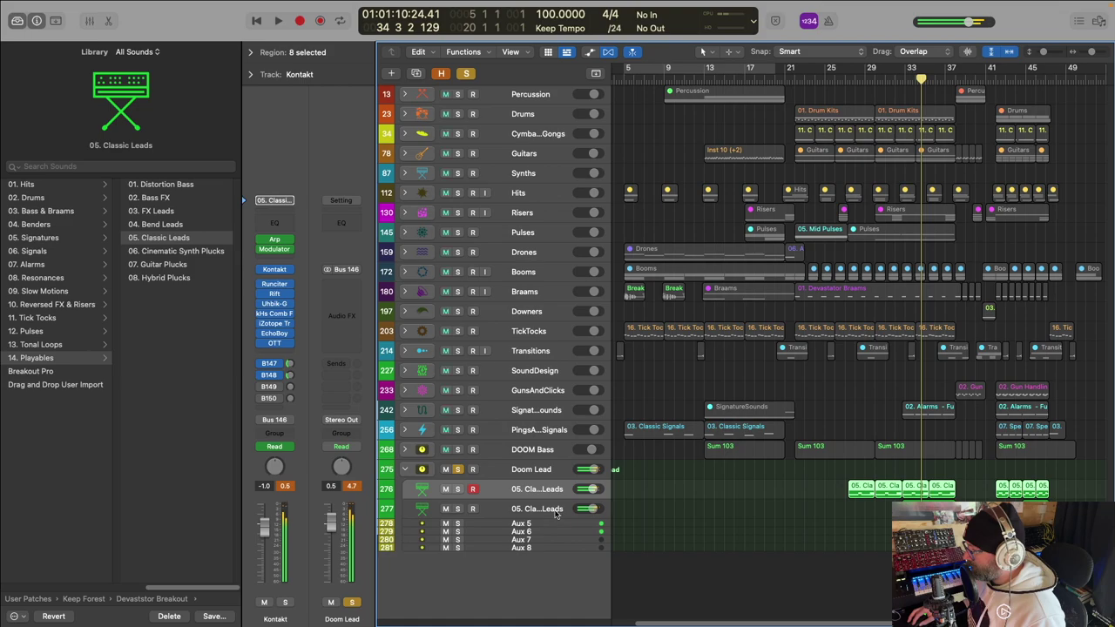
Step: Open the second Classic Leads track's regions in the Piano Roll and examine their Ch. 1: Pitch Bend region automation from bar 32
click(564, 508)
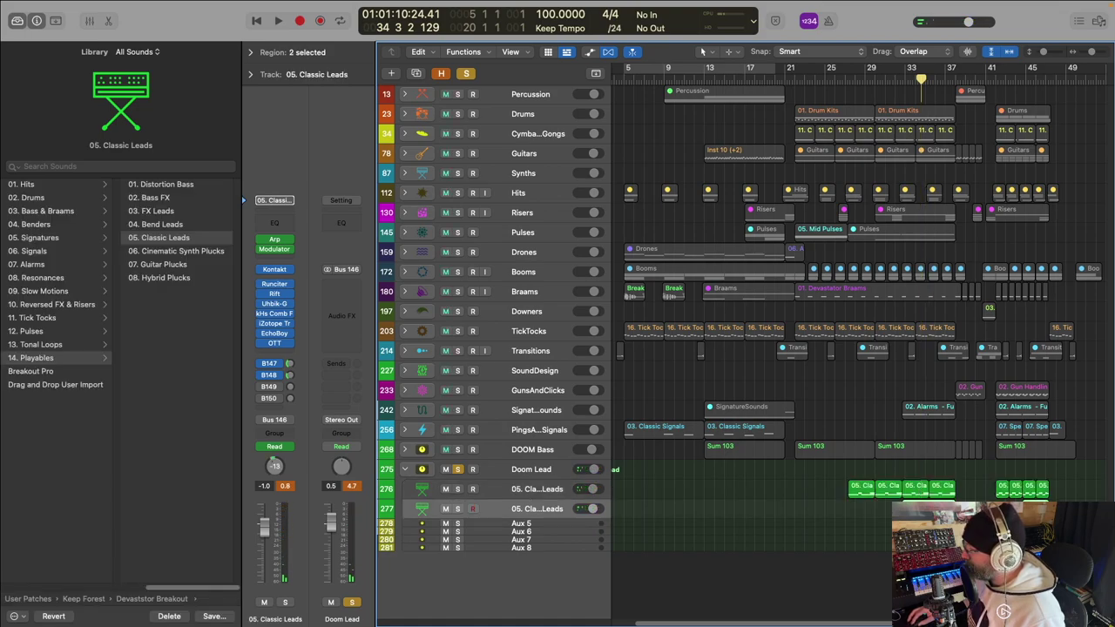
key(p)
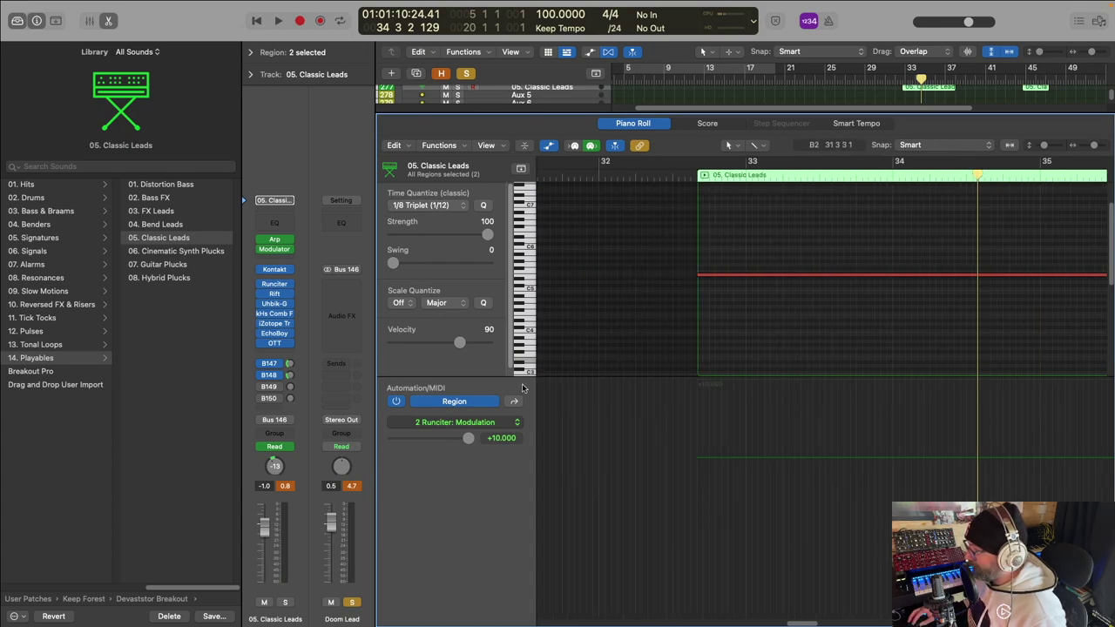
click(516, 401)
click(517, 401)
scroll(728, 357, down, 3)
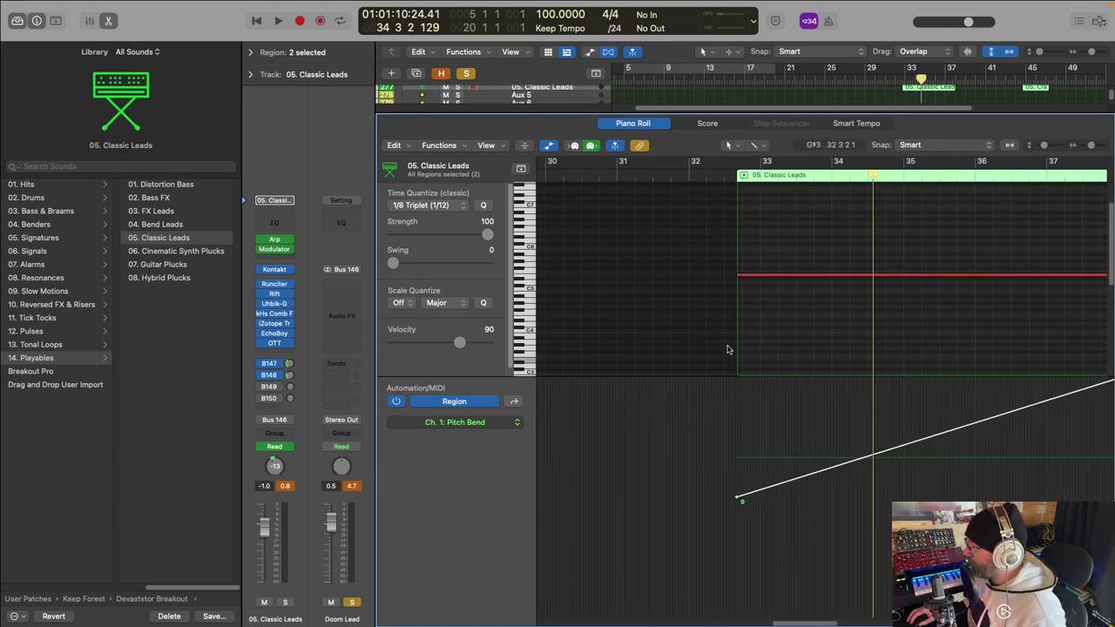
Step: Play the pitch-bend lead, turn off soloing to hear it in the full mix, stop playback, and close the Piano Roll
key(space)
click(723, 170)
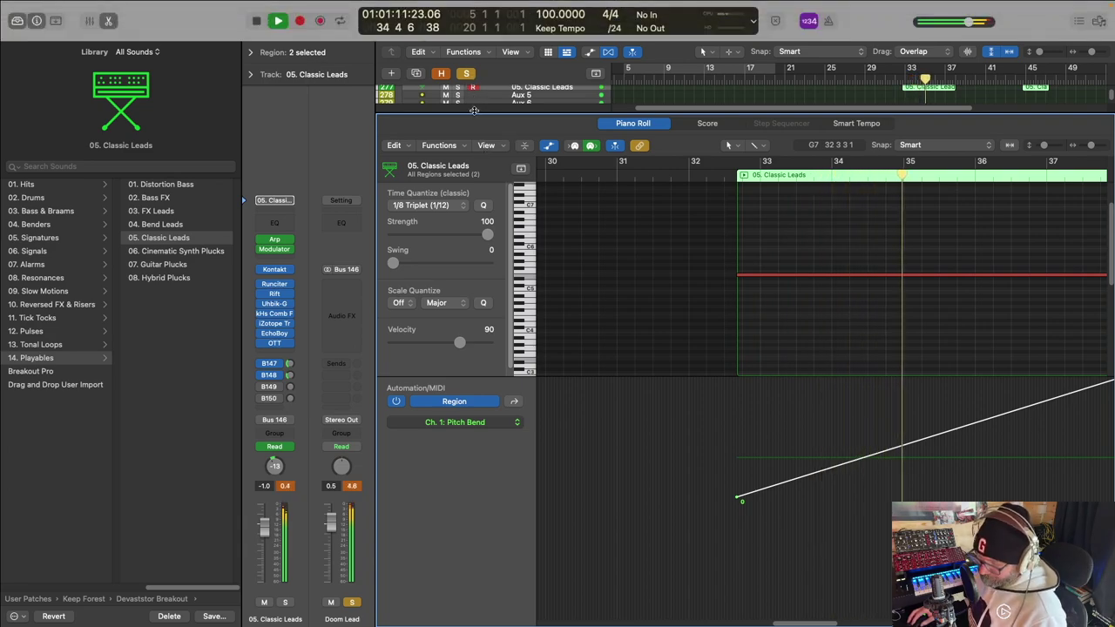
click(465, 75)
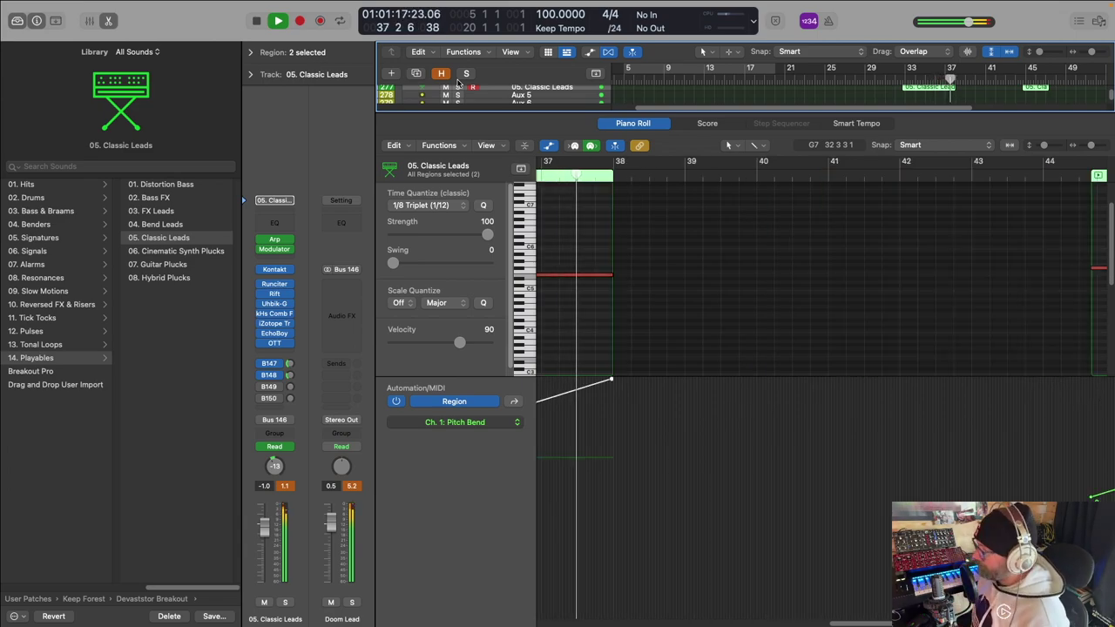
click(108, 20)
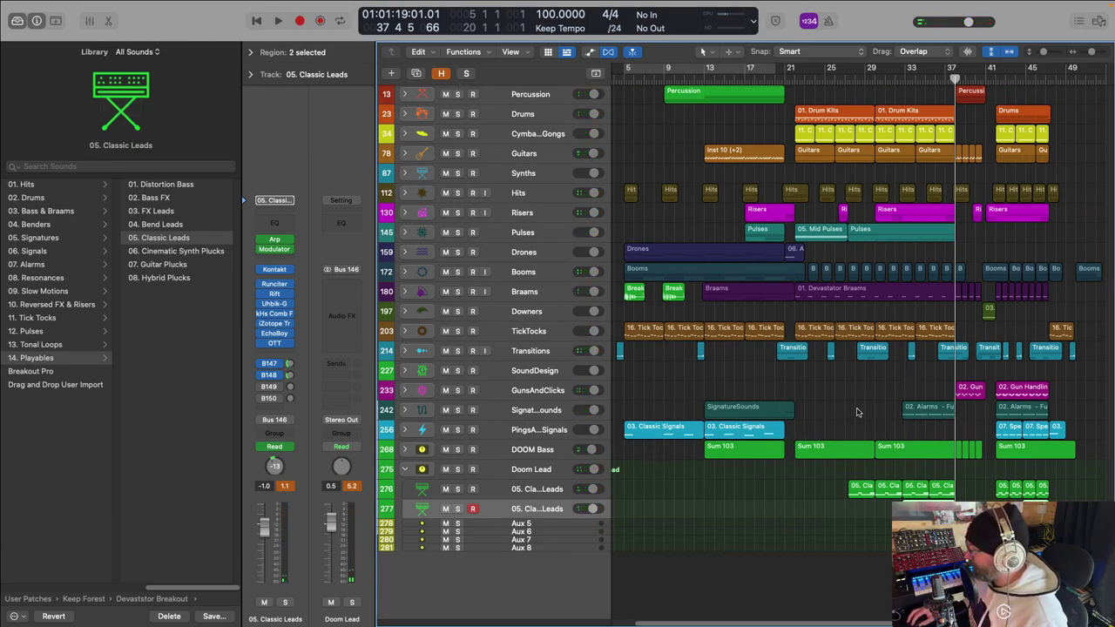
Step: Check the notes of the 02. Alarms - Full Spectrum region in the Piano Roll, and audition the full mix from bar 32
double_click(928, 409)
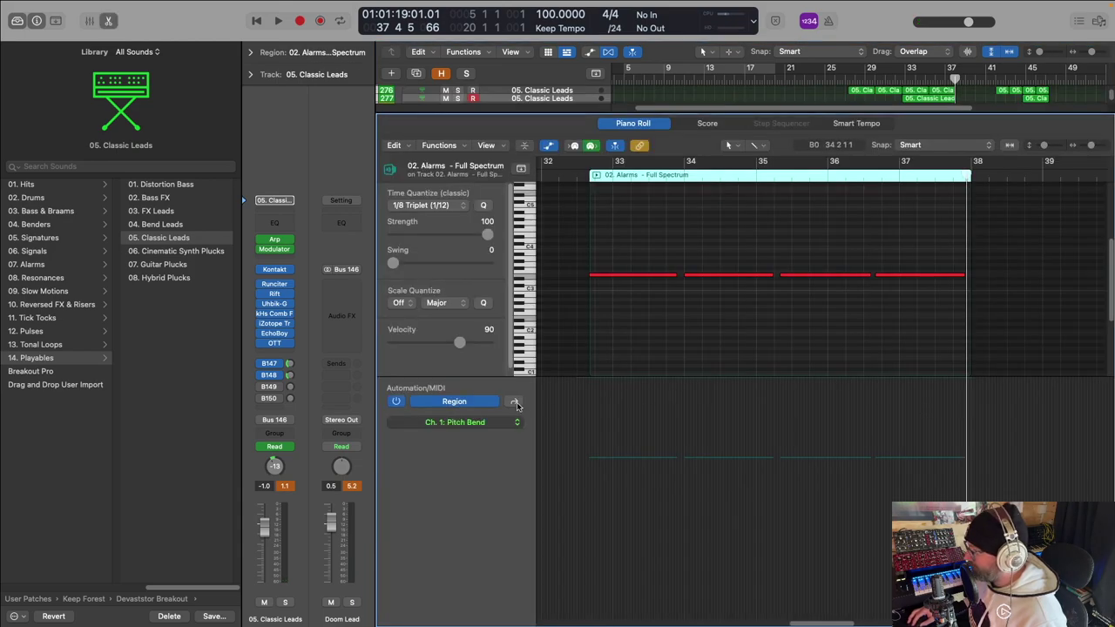
click(109, 21)
click(895, 78)
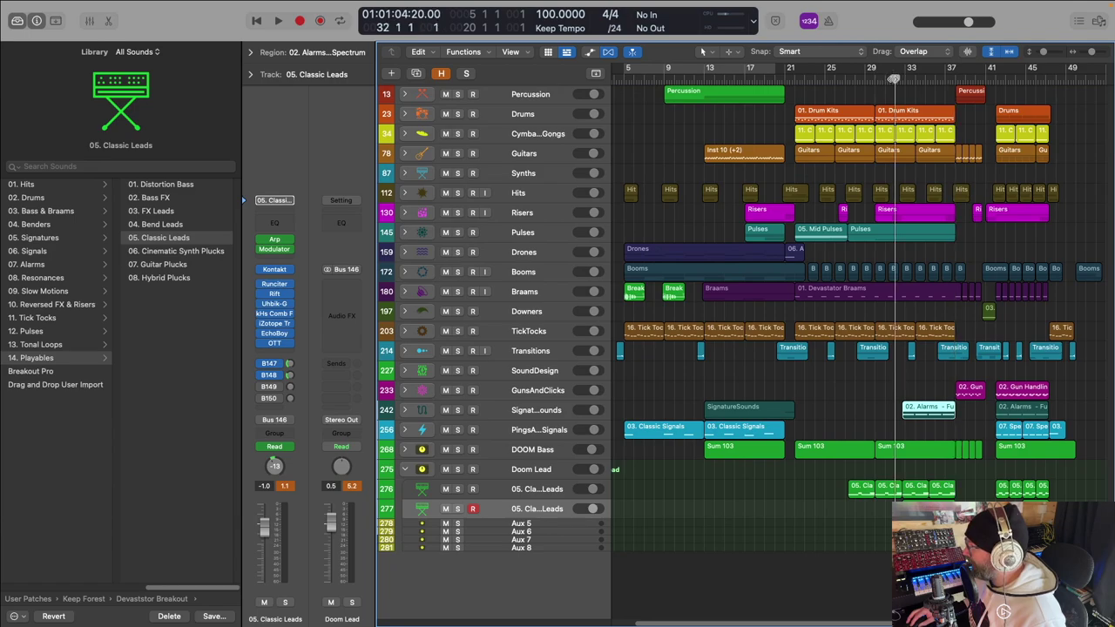
key(space)
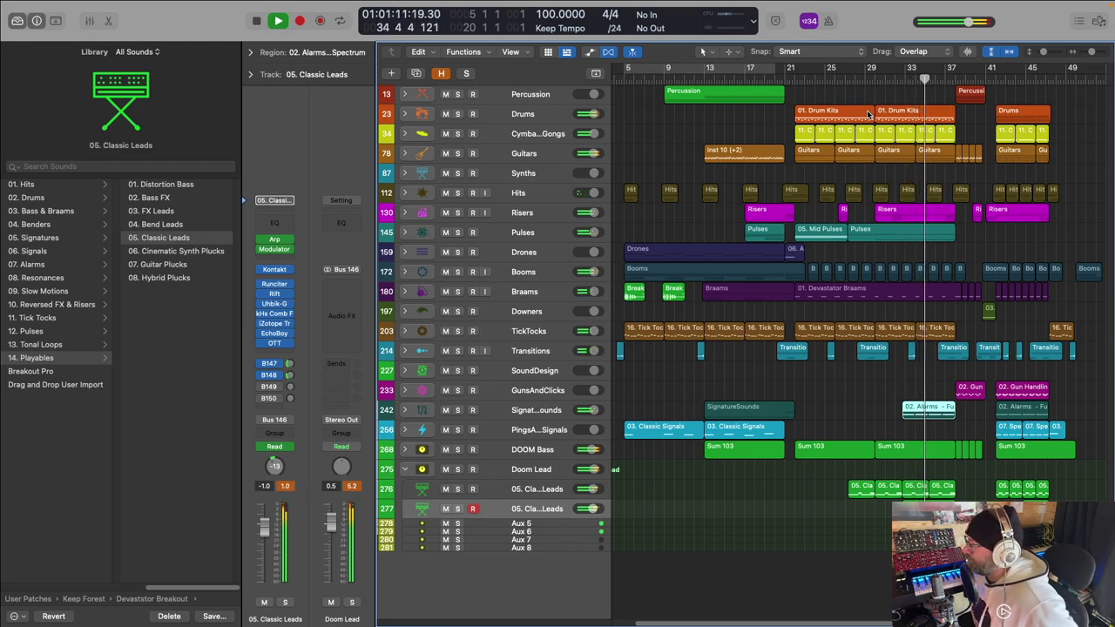
key(space)
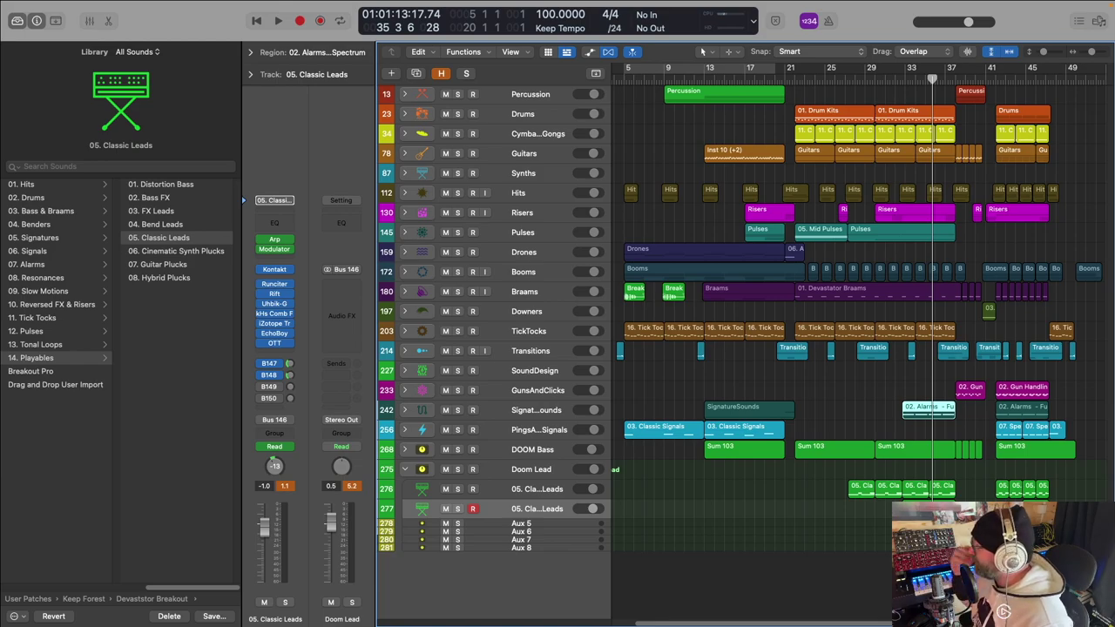
Step: Expand the Risers stack, select the 04. Tonal Rises_bip_2 region, enlarge the tracks to show waveforms, and hide the Flex controls
click(406, 215)
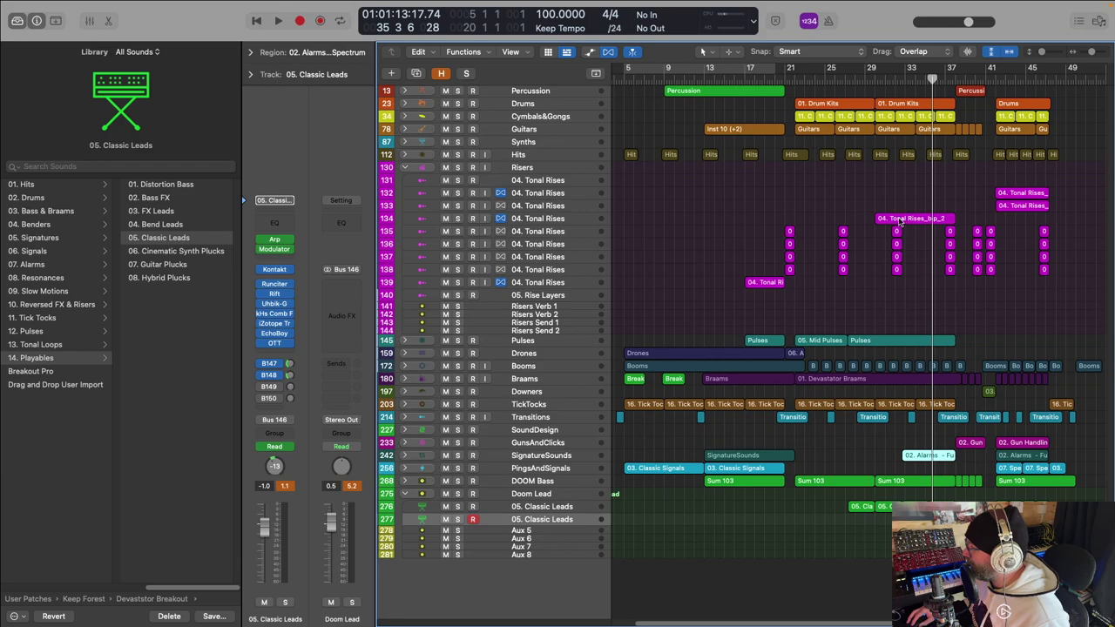
click(900, 220)
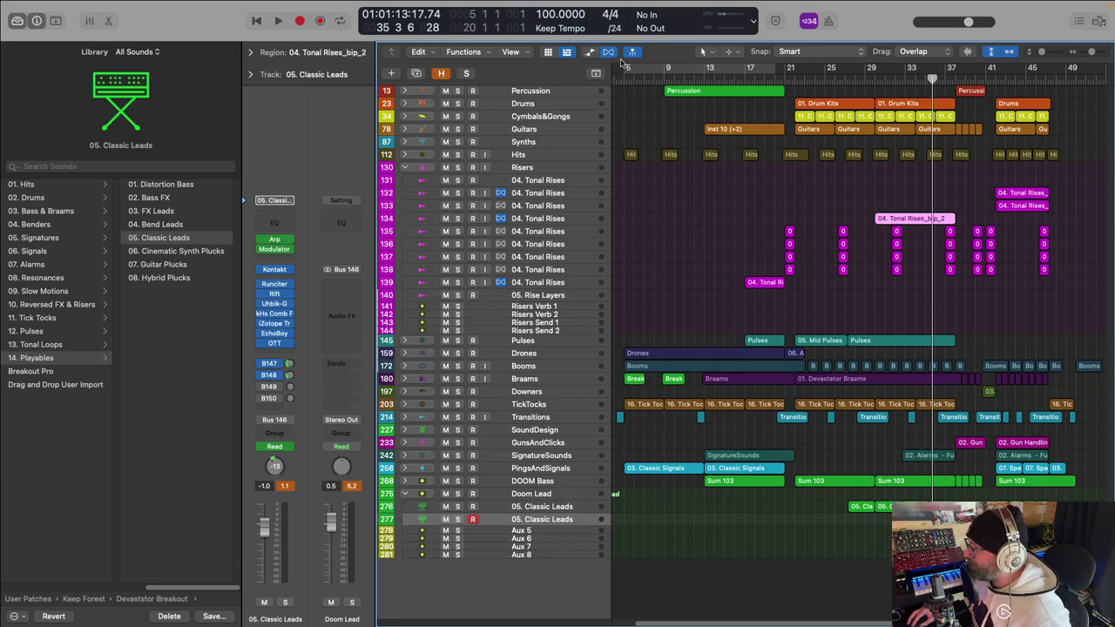
key(super+Down)
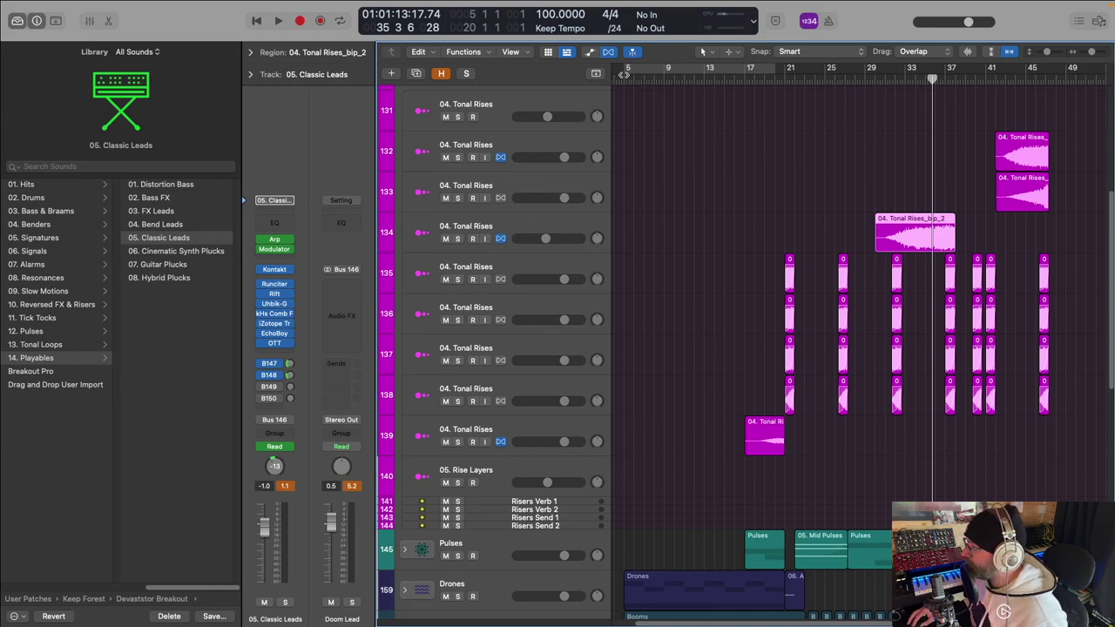
click(610, 52)
click(609, 52)
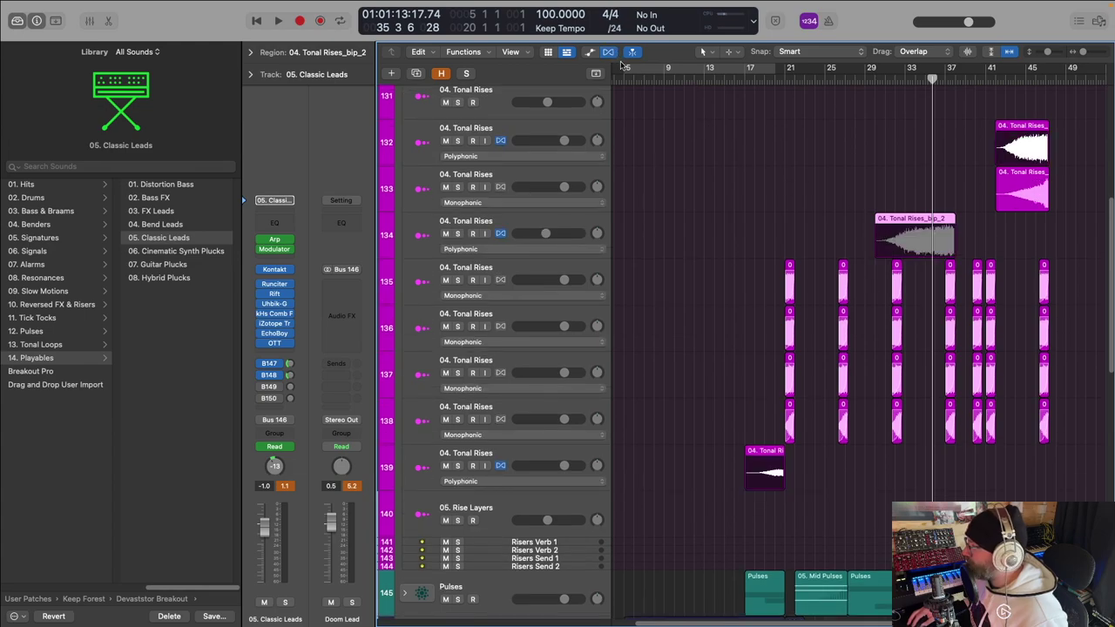
click(608, 53)
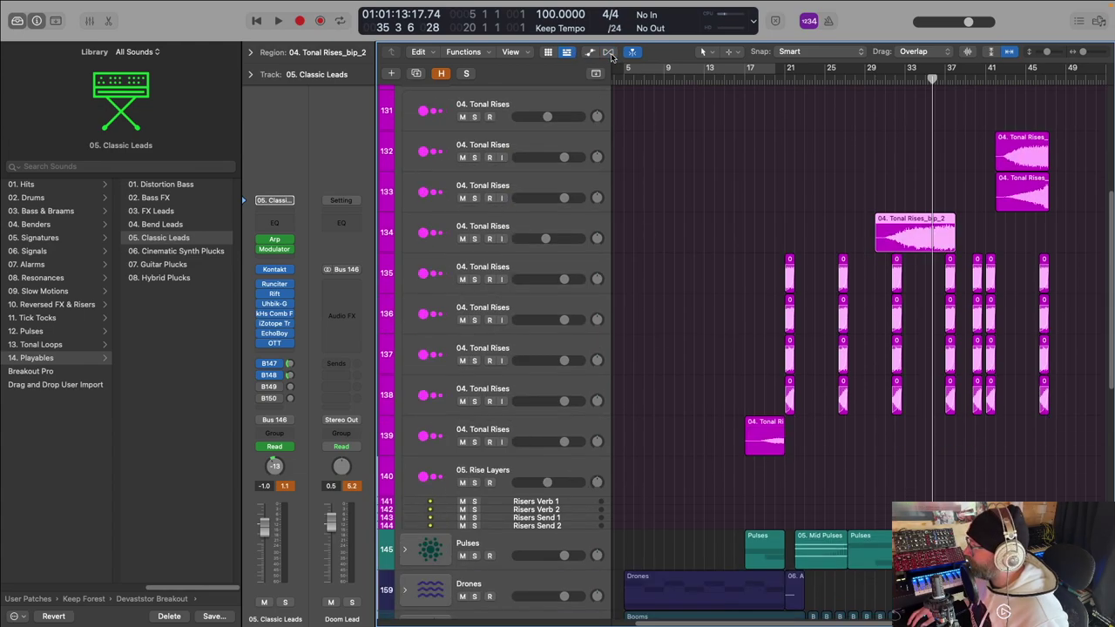
ctrl+alt+click(788, 227)
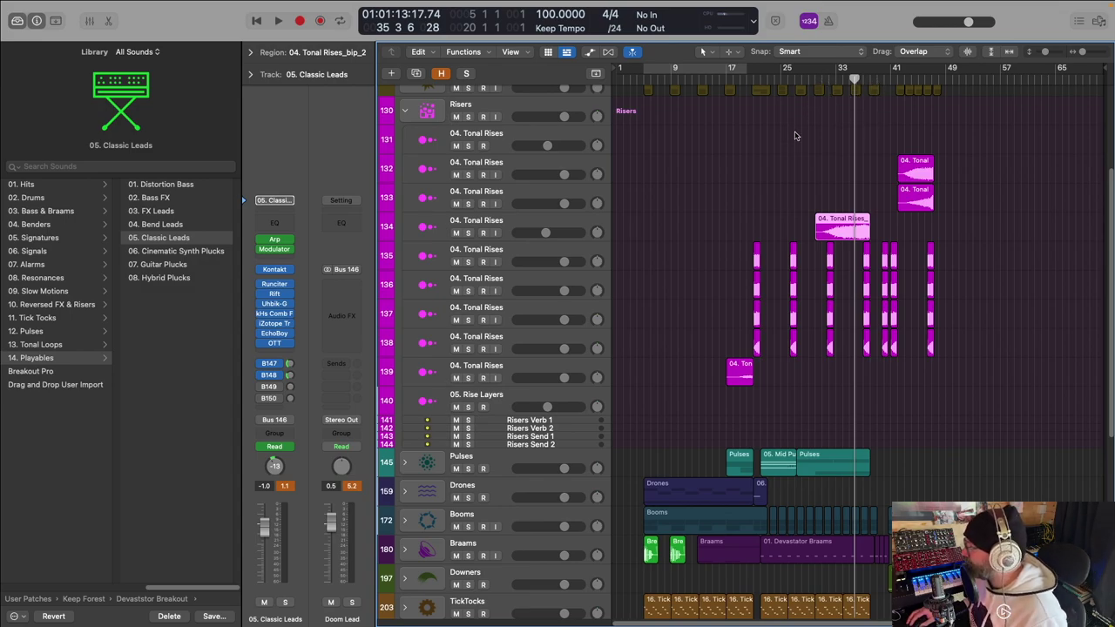
Step: Solo the Tonal Rises track 134 and play its riser from just before the region starts
click(471, 234)
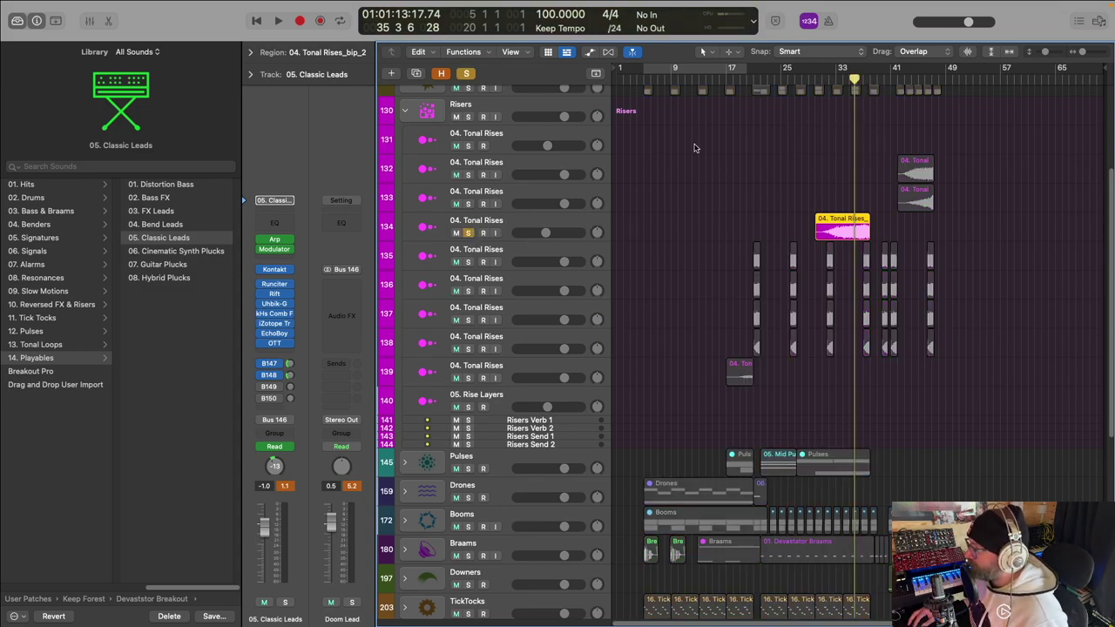
click(809, 80)
key(space)
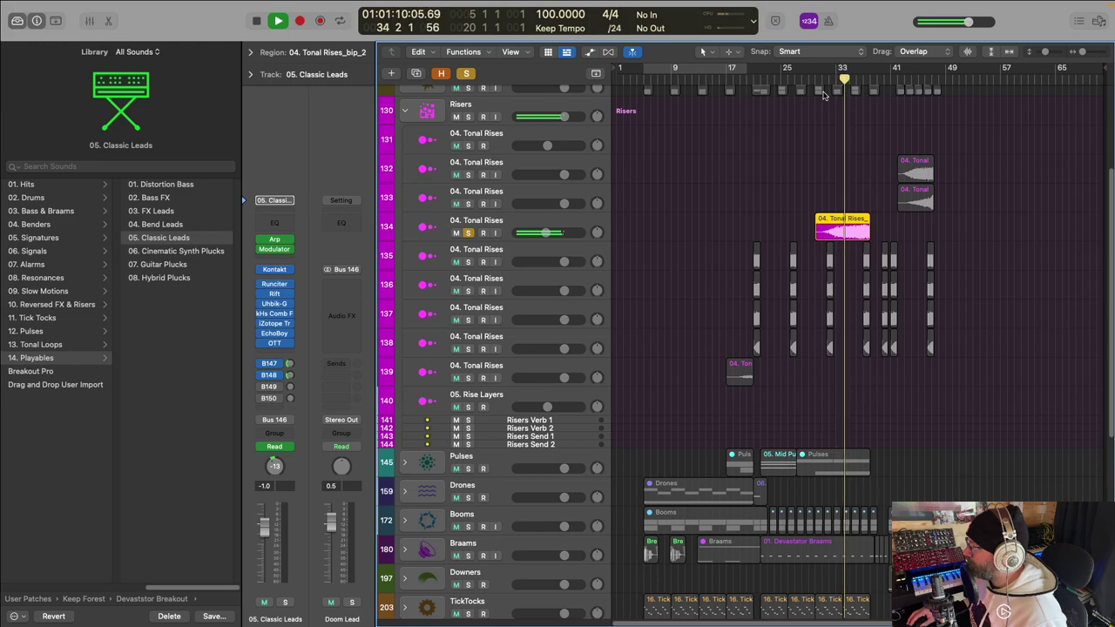
Step: Select Tonal Rises track 134, examine the low-cut curve in its Pro-Q 3, and close the plug-in
click(524, 228)
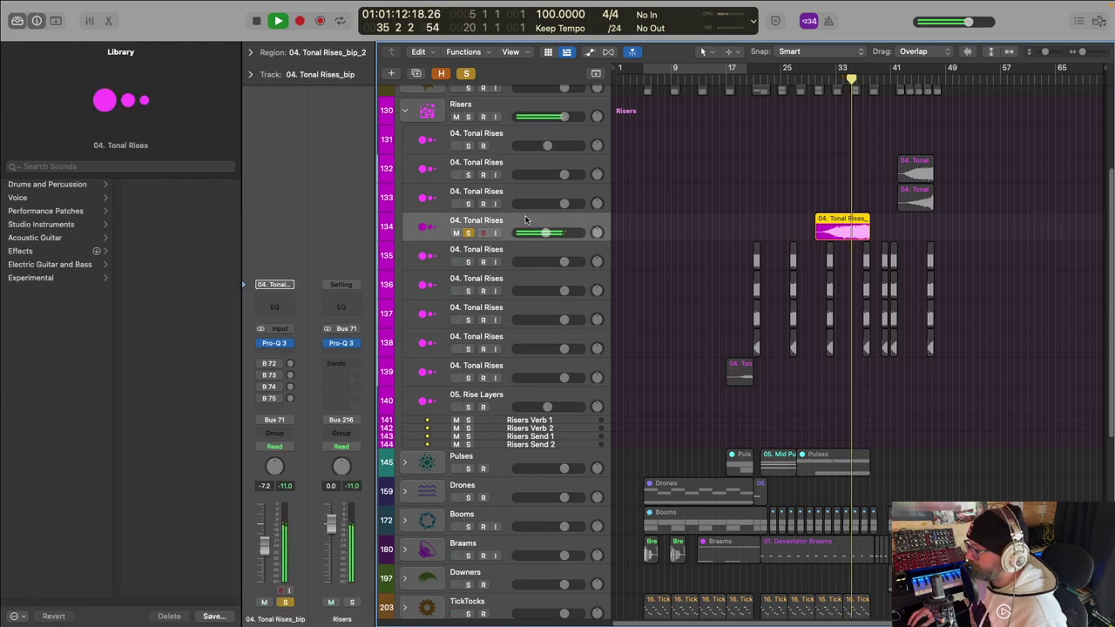
click(274, 342)
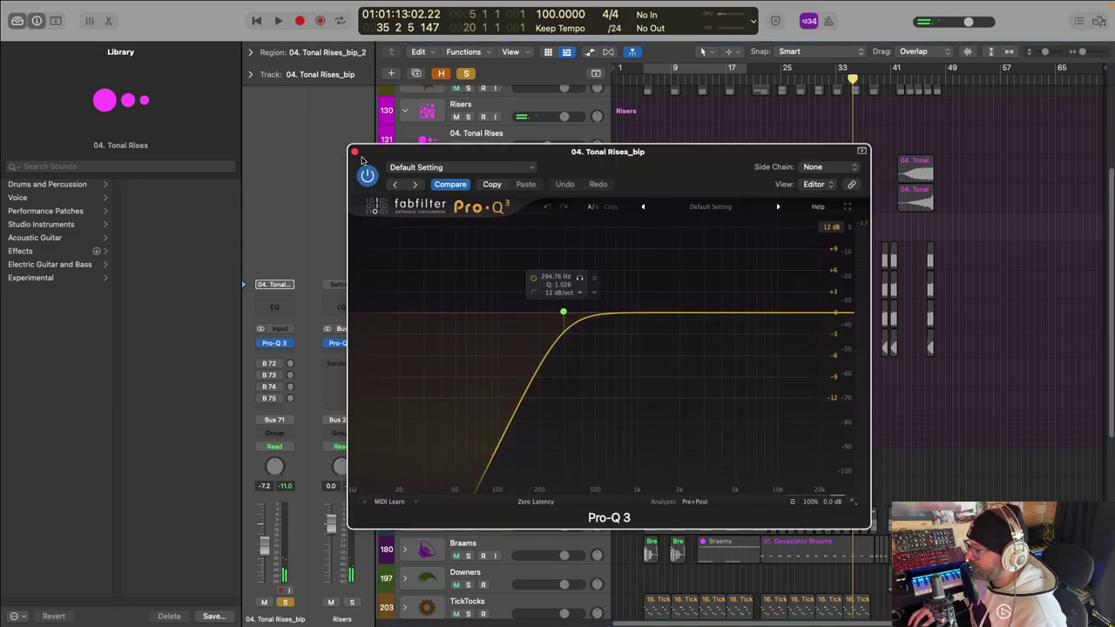
click(355, 152)
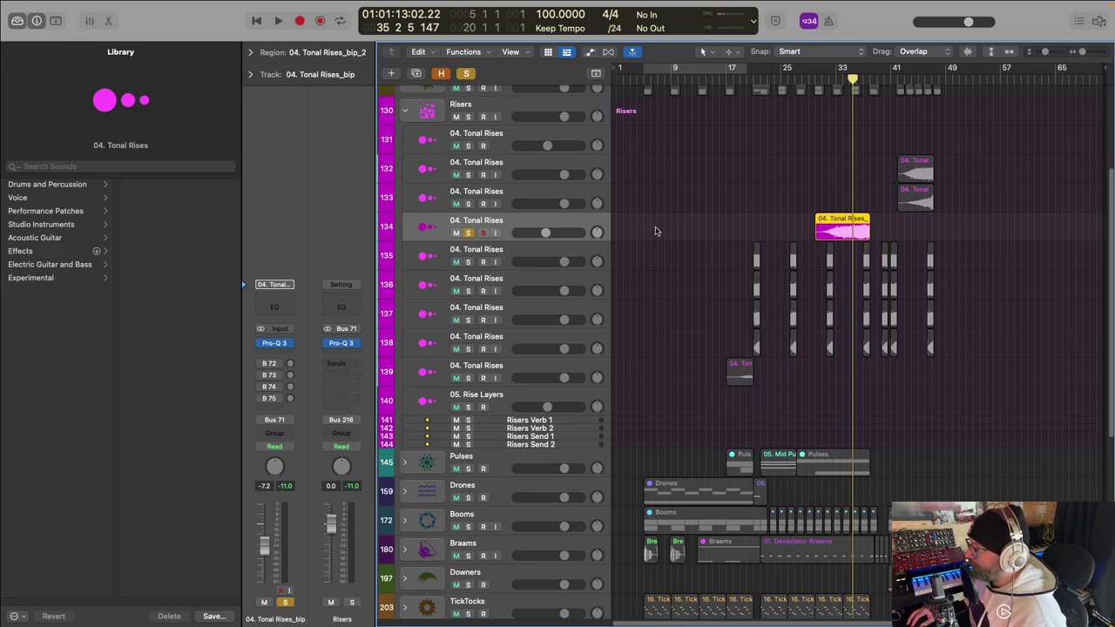
Step: Clear the solo on Tonal Rises track 134 and audition the full mix from bar 29
scroll(690, 289, down, 3)
scroll(584, 147, up, 1)
click(466, 75)
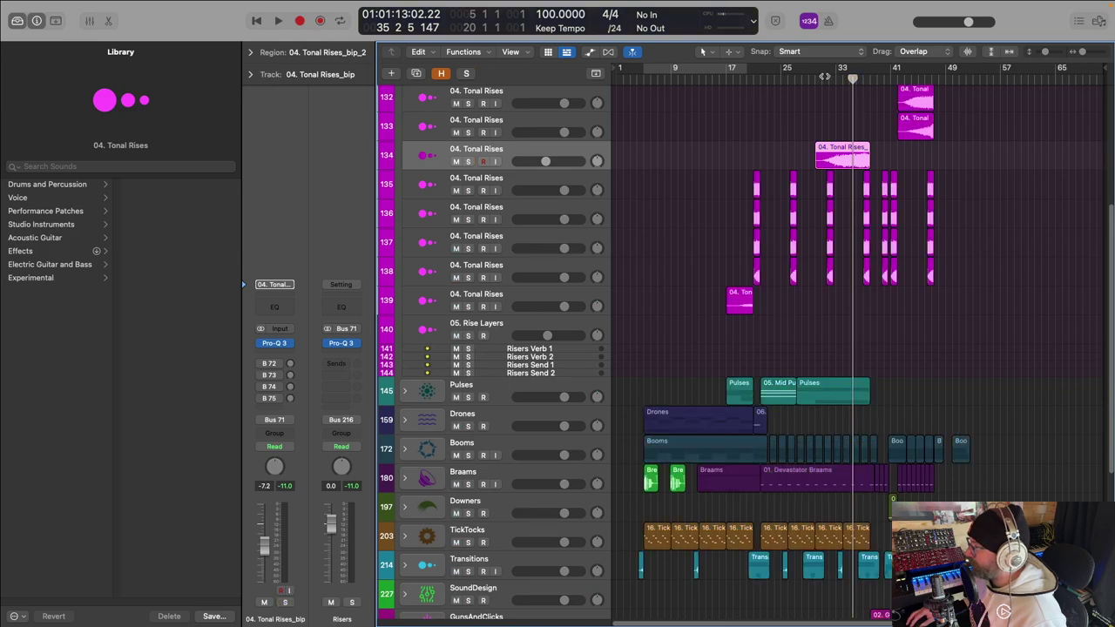
click(807, 78)
key(space)
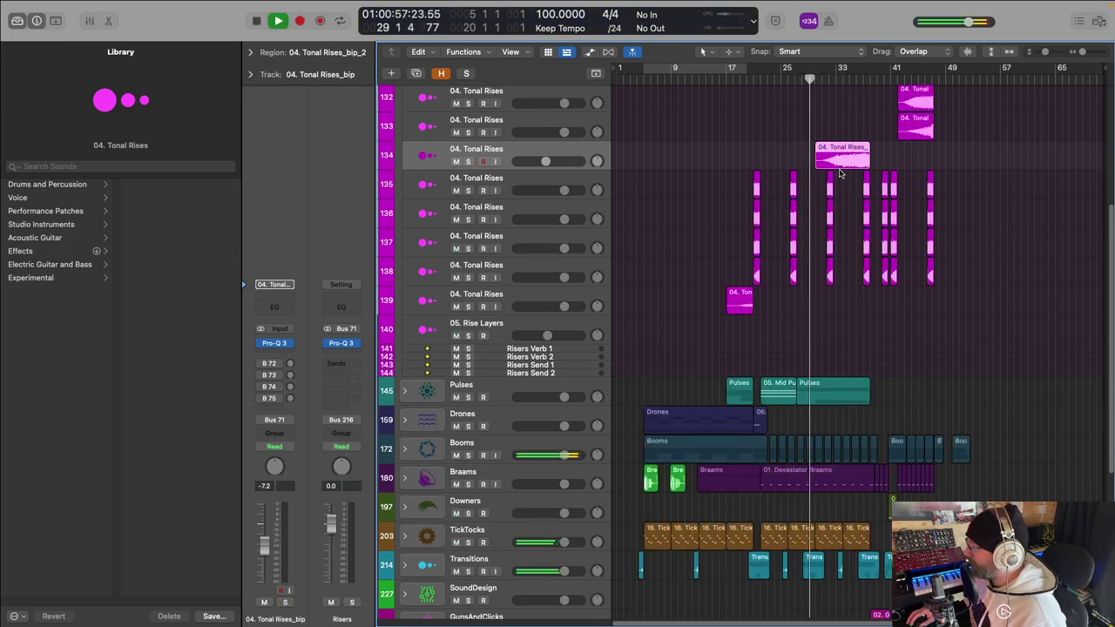
key(space)
Step: Expand and solo the Pulses stack, play it from bar 22, and clear the solo to hear it within the full mix
scroll(823, 202, down, 1)
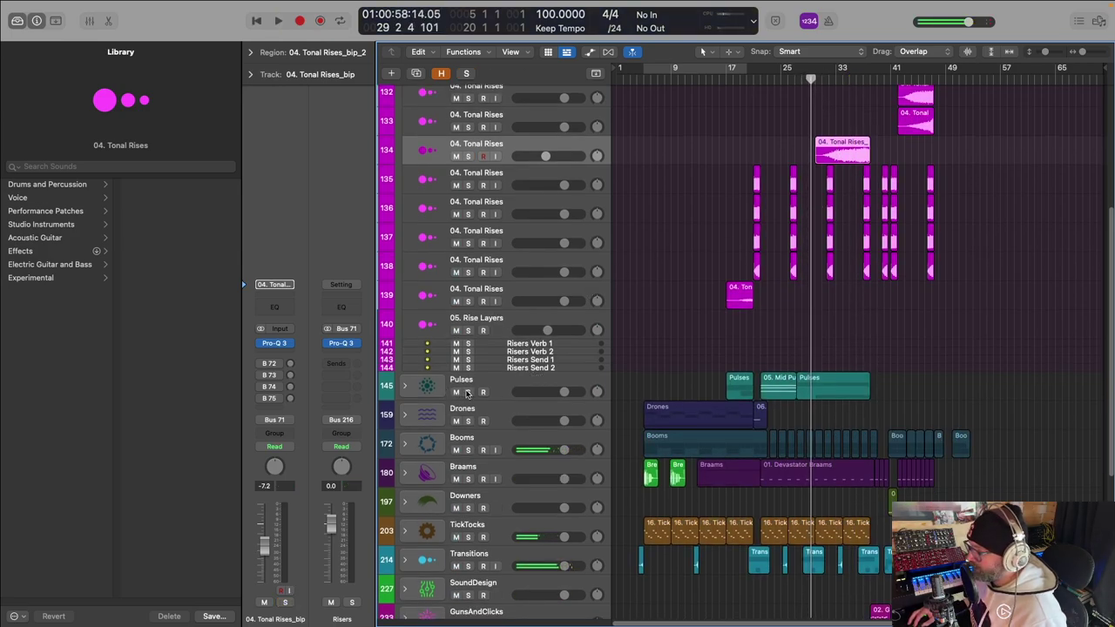
click(467, 392)
click(760, 79)
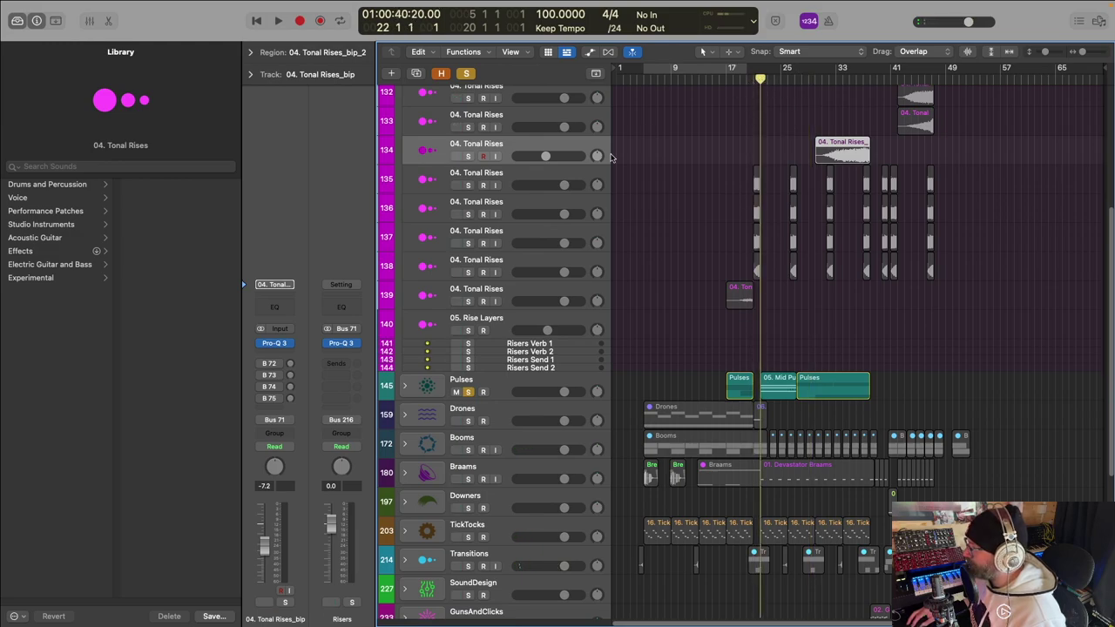
scroll(436, 365, down, 3)
key(space)
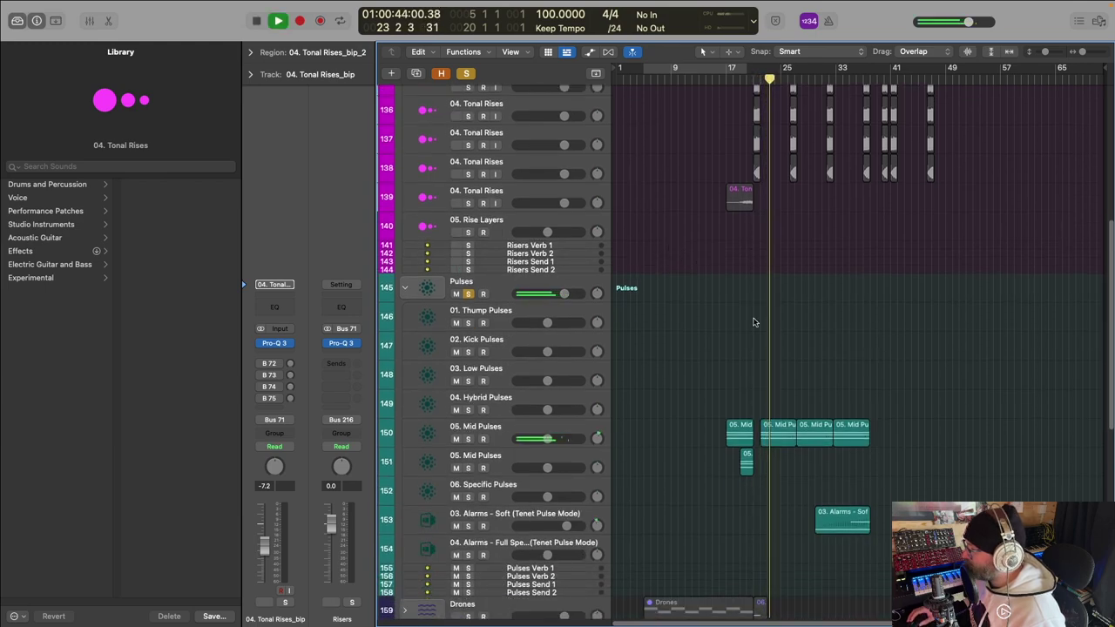
click(467, 74)
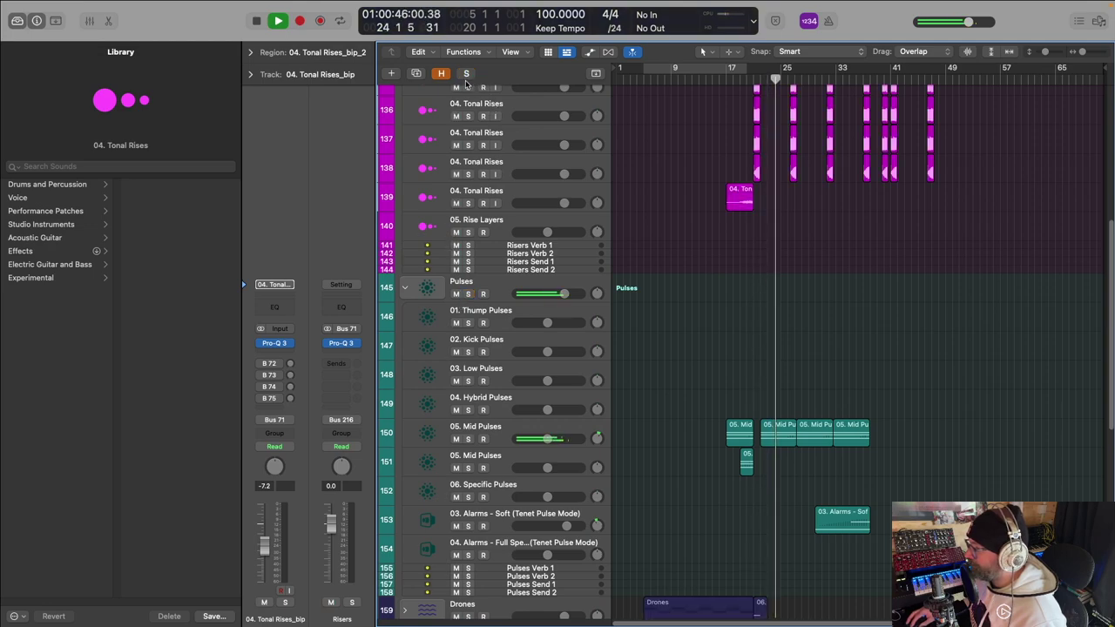
scroll(484, 266, down, 1)
scroll(484, 266, down, 1)
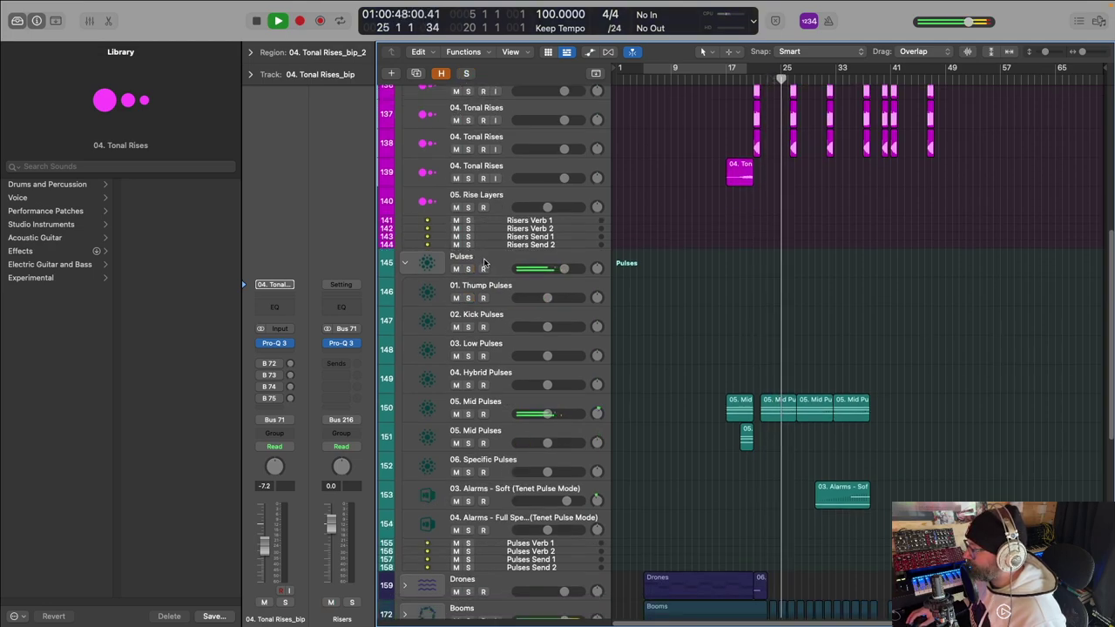
Step: Audition the 03. Alarms - Soft (Tenet Pulse Mode) track soloed from bar 30, and with the solo cleared in the full mix
key(period)
key(period)
key(period)
key(period)
key(period)
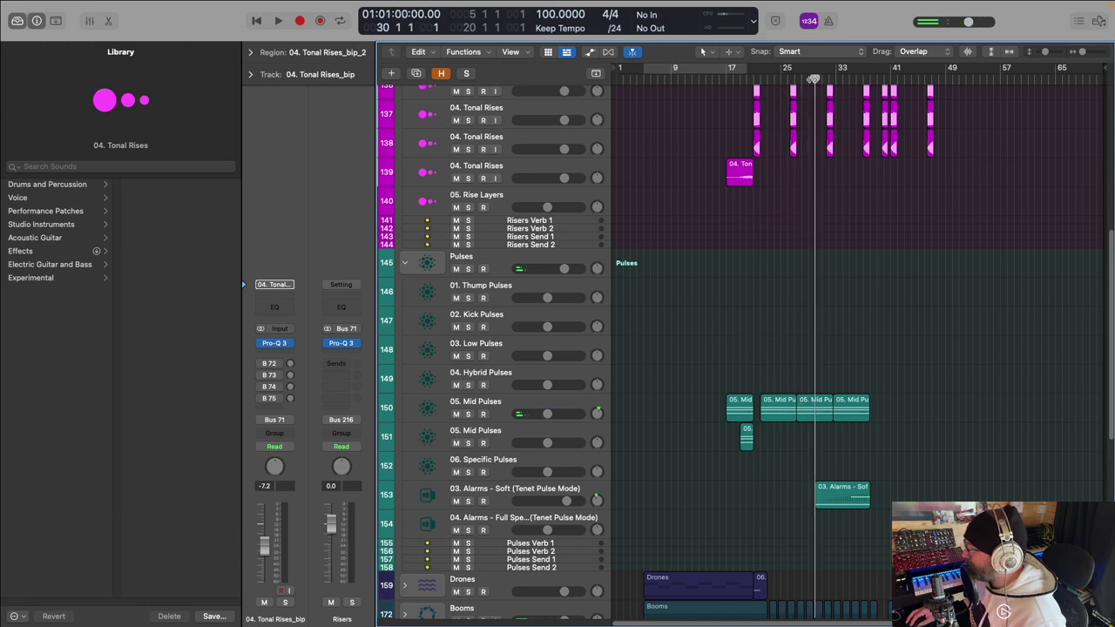
click(468, 501)
key(space)
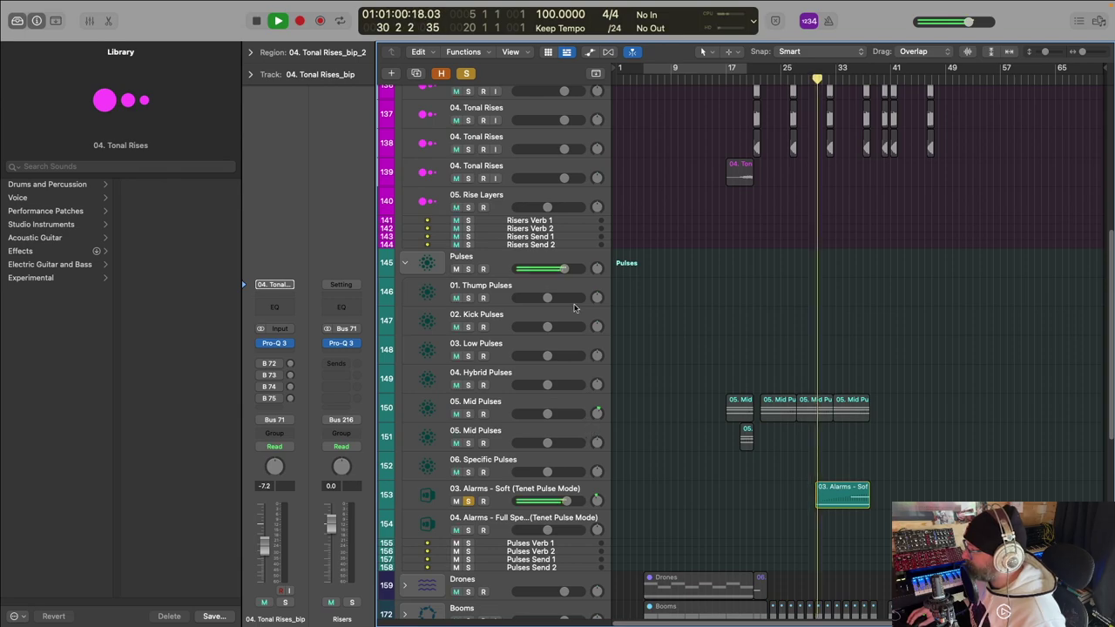
click(467, 73)
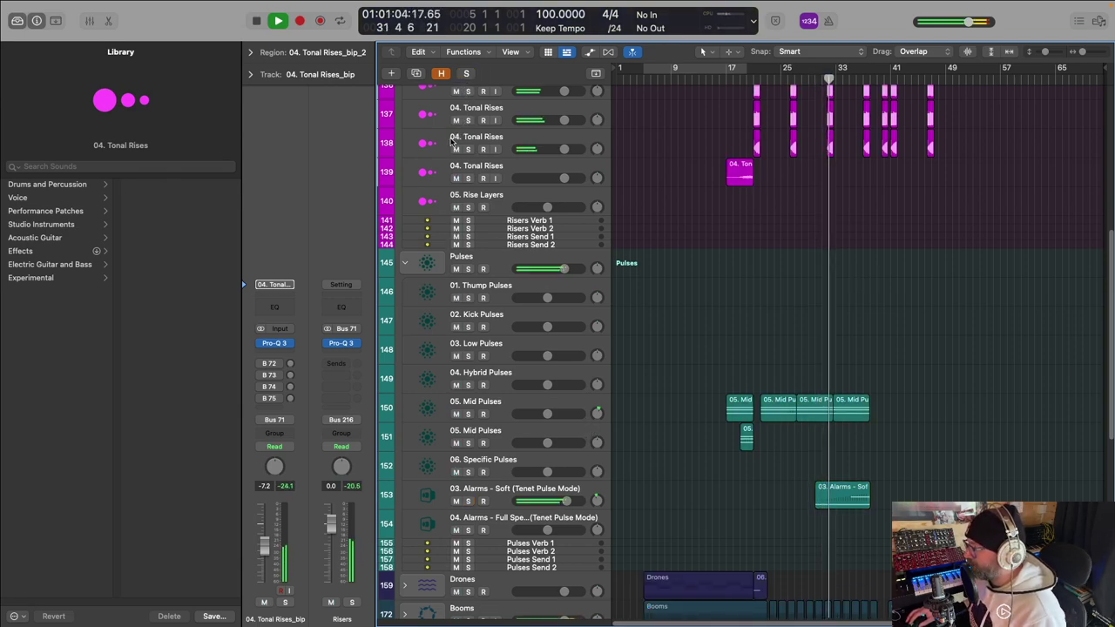
key(space)
Step: Bring the Doom Lead stack into view and play the full mix from bar 22
scroll(784, 299, down, 10)
scroll(818, 296, down, 3)
scroll(828, 261, up, 3)
scroll(838, 206, down, 3)
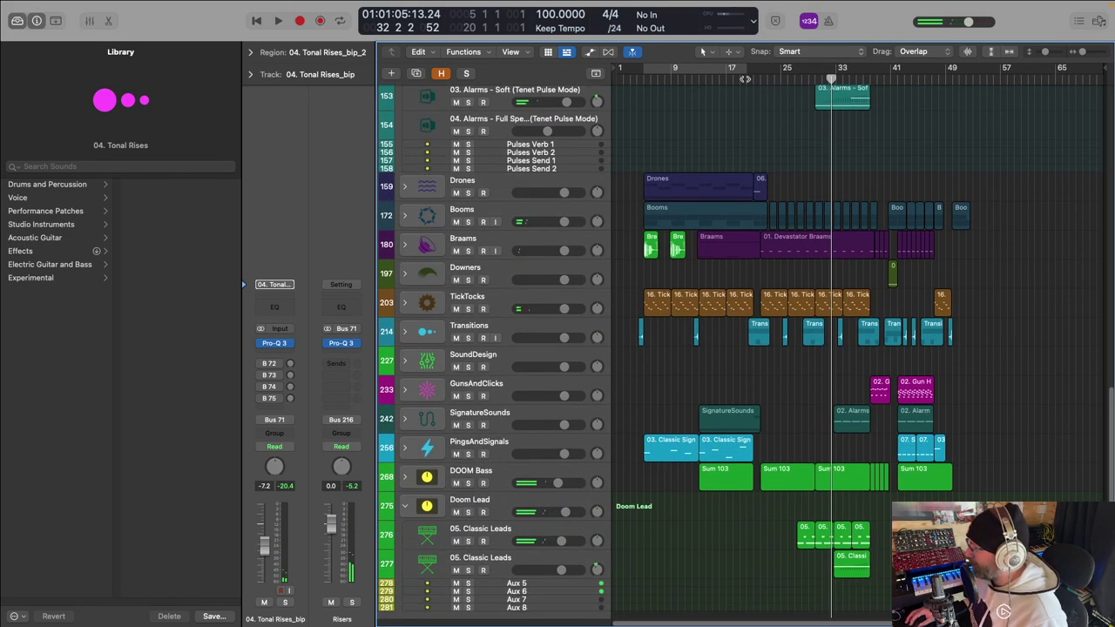
scroll(841, 254, down, 2)
click(761, 82)
key(space)
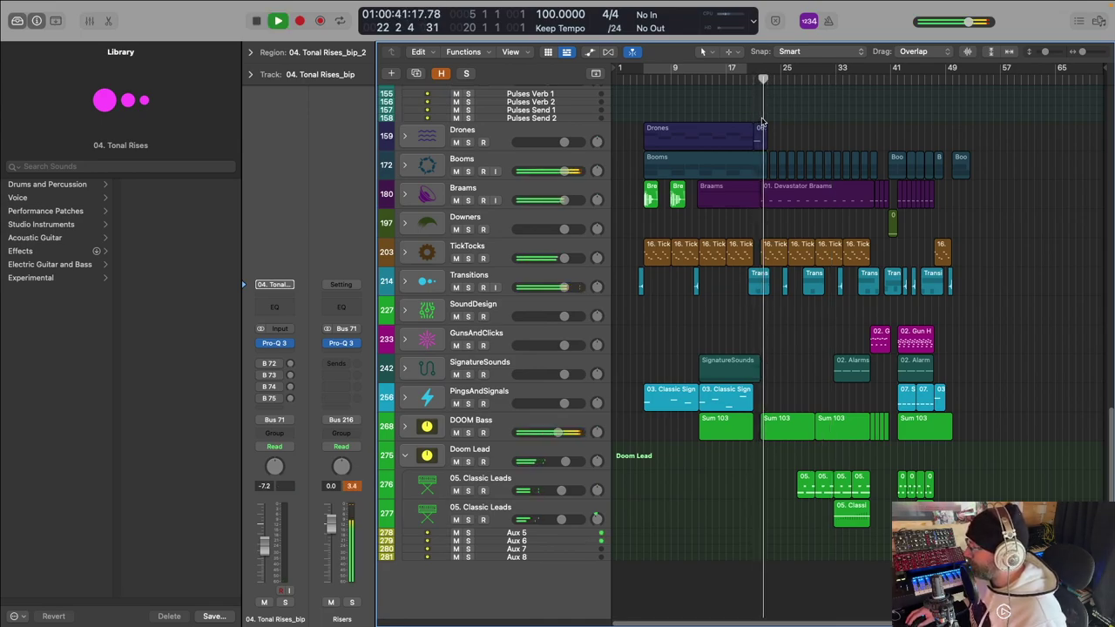
key(space)
Step: Play the full mix from just before the first Doom Lead region, pausing and resuming to check the Pulses tracks
click(809, 80)
drag(809, 80, 795, 87)
key(space)
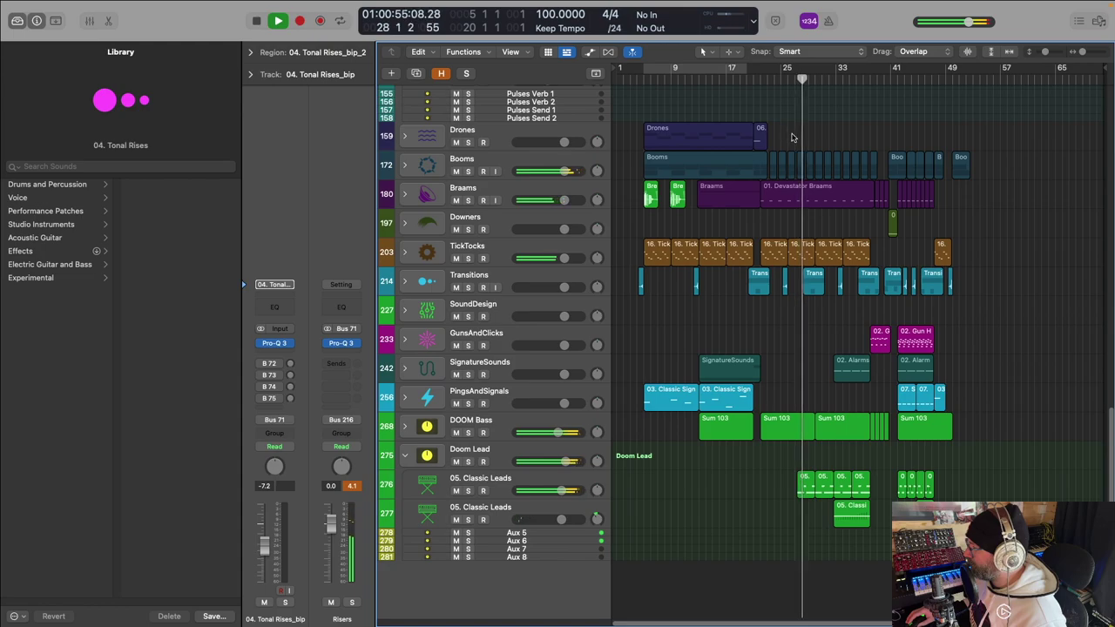
scroll(822, 173, up, 3)
scroll(822, 172, up, 3)
key(space)
key(space)
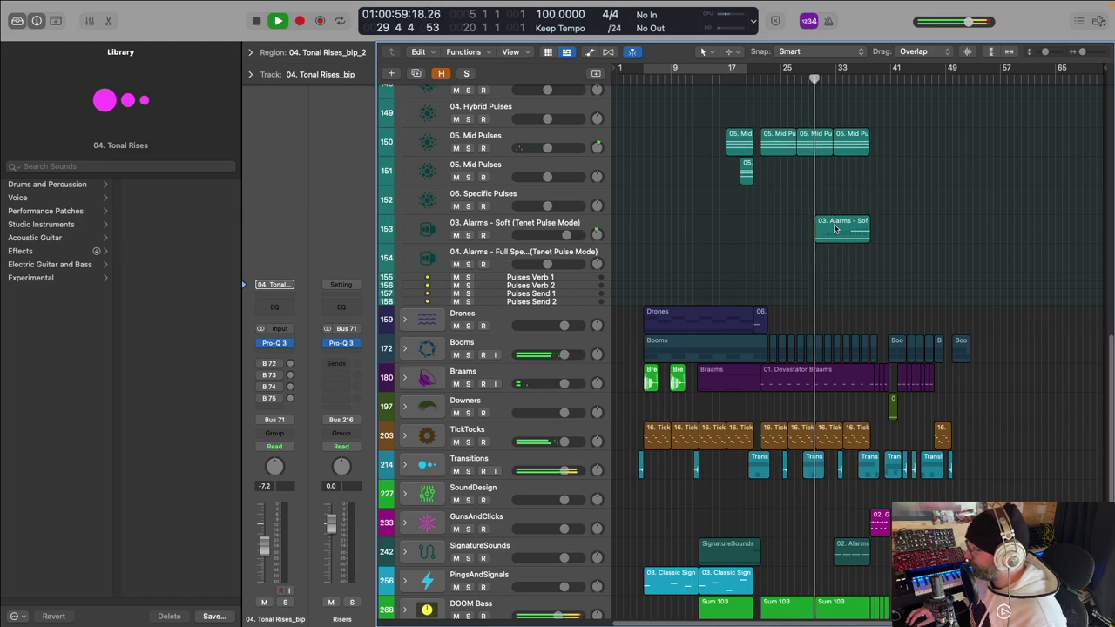
key(space)
Step: Audition the full mix from bar 32 into the entry of the second 05. Classic Leads track
scroll(833, 250, down, 3)
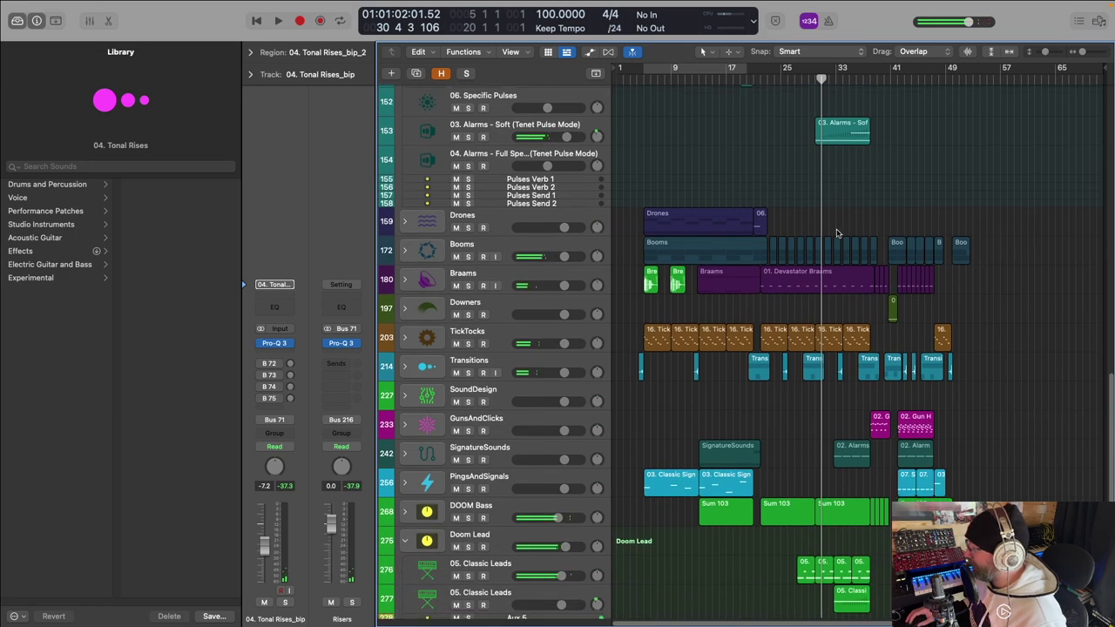
click(829, 78)
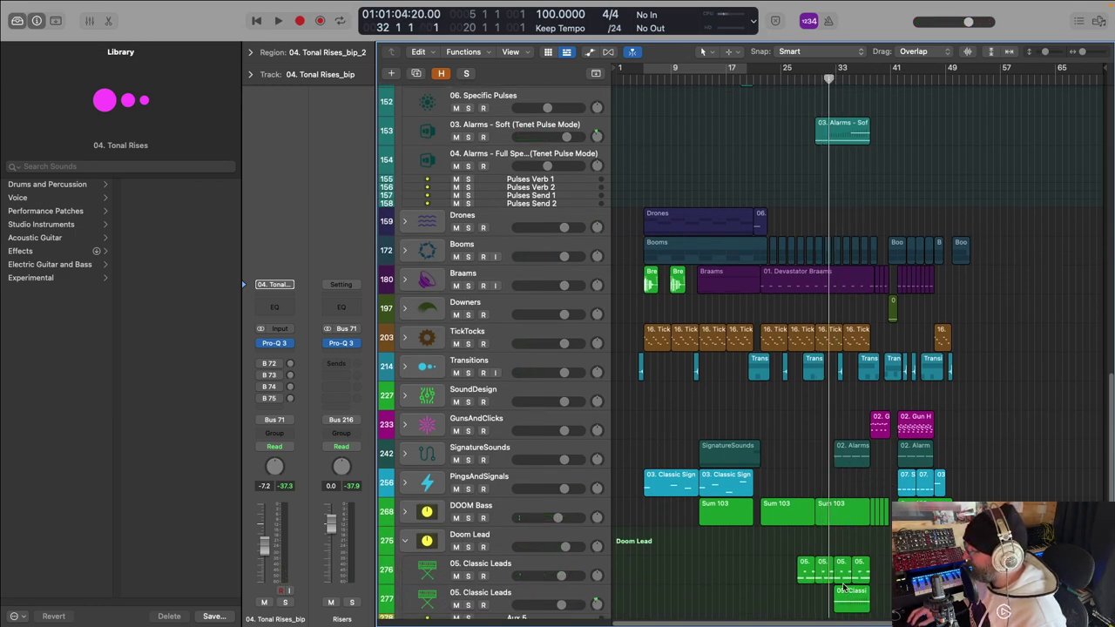
key(space)
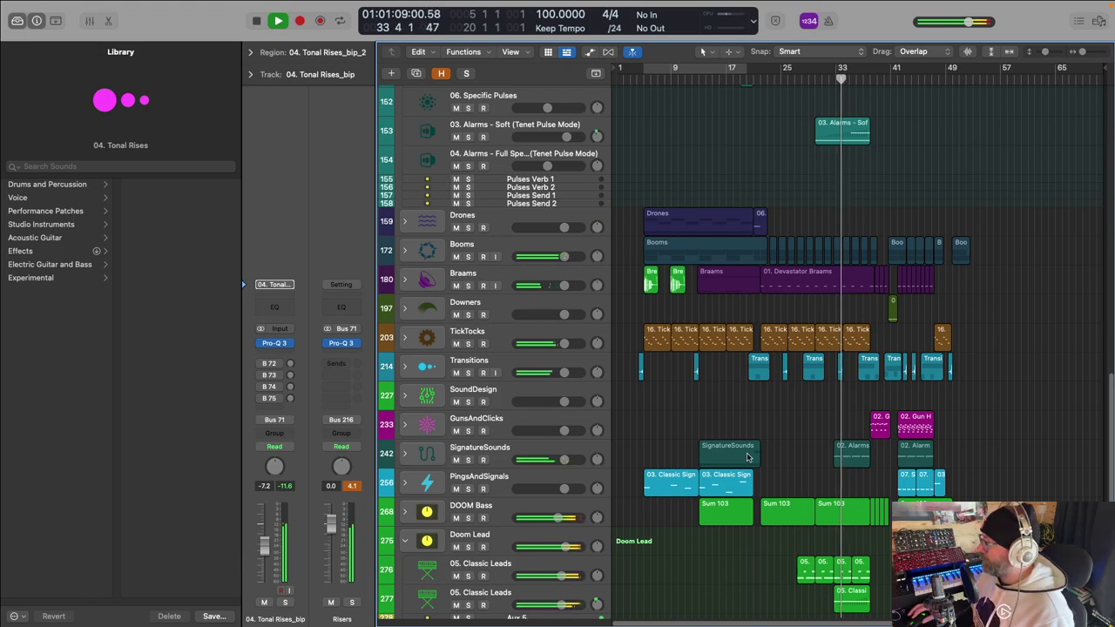
key(space)
Step: Examine how the Pulses tracks' regions line up with the stacks below them, down to the Doom Lead stack
scroll(824, 78, up, 4)
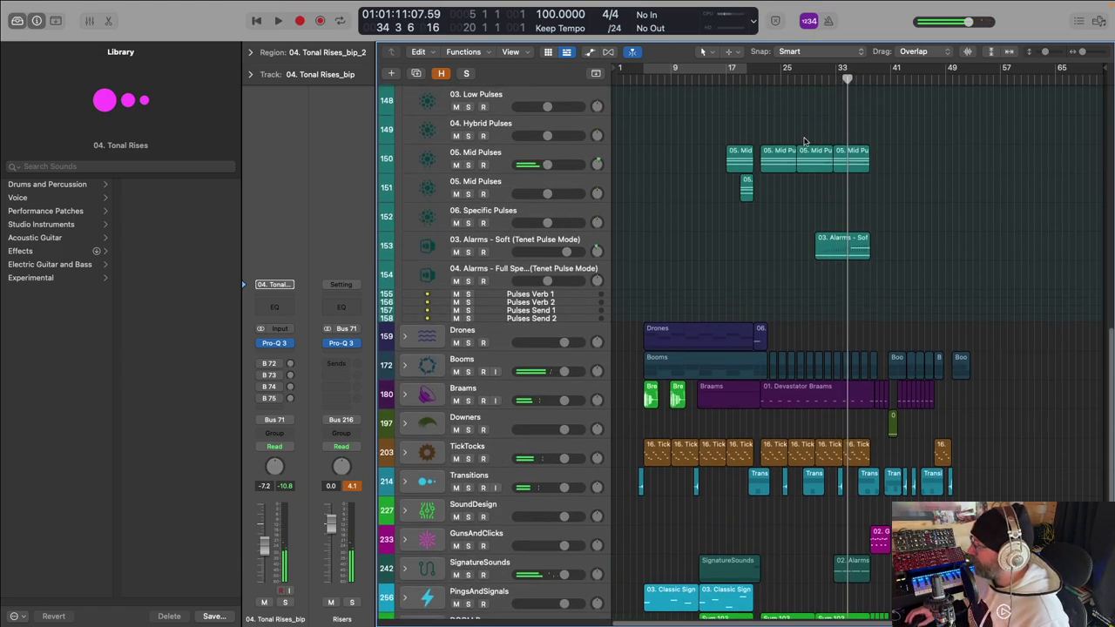
scroll(709, 84, down, 5)
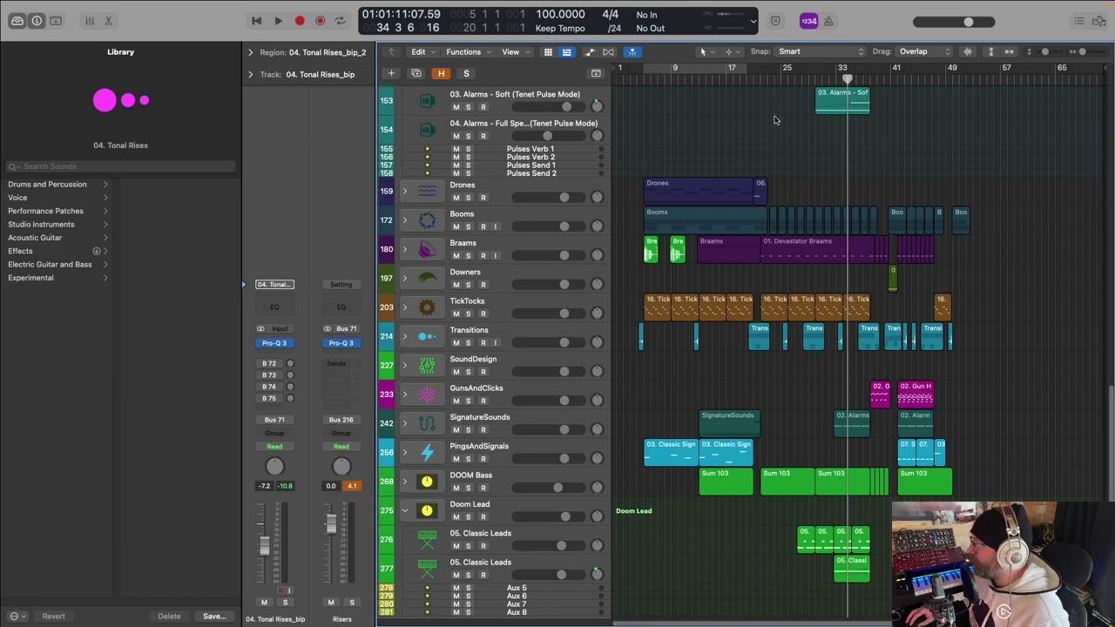
scroll(776, 121, up, 5)
scroll(819, 124, down, 3)
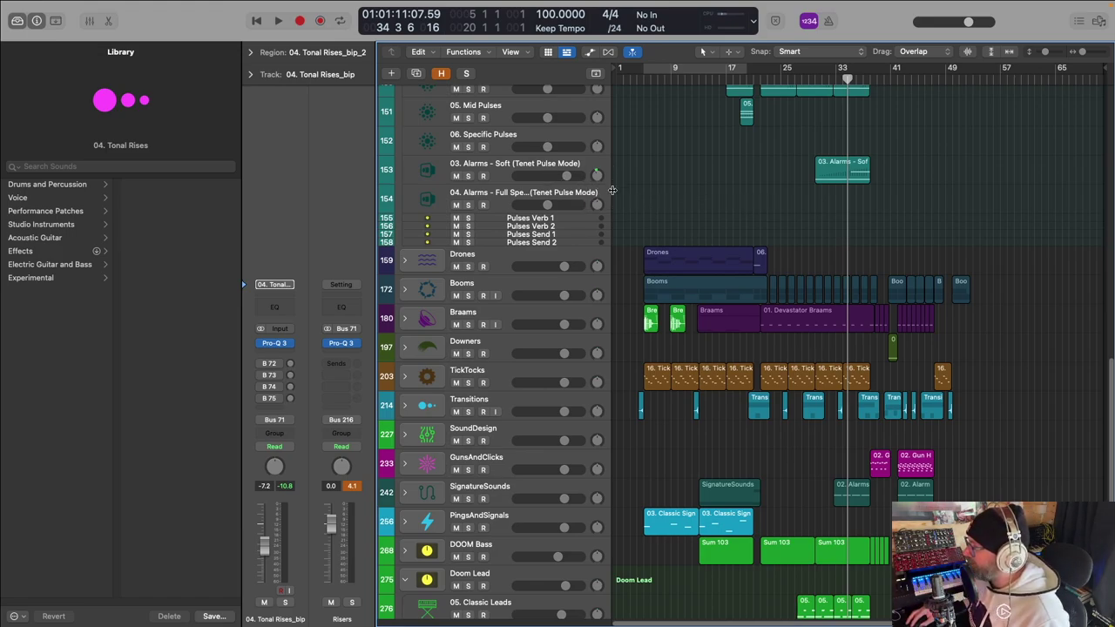
scroll(580, 148, down, 1)
scroll(601, 174, up, 3)
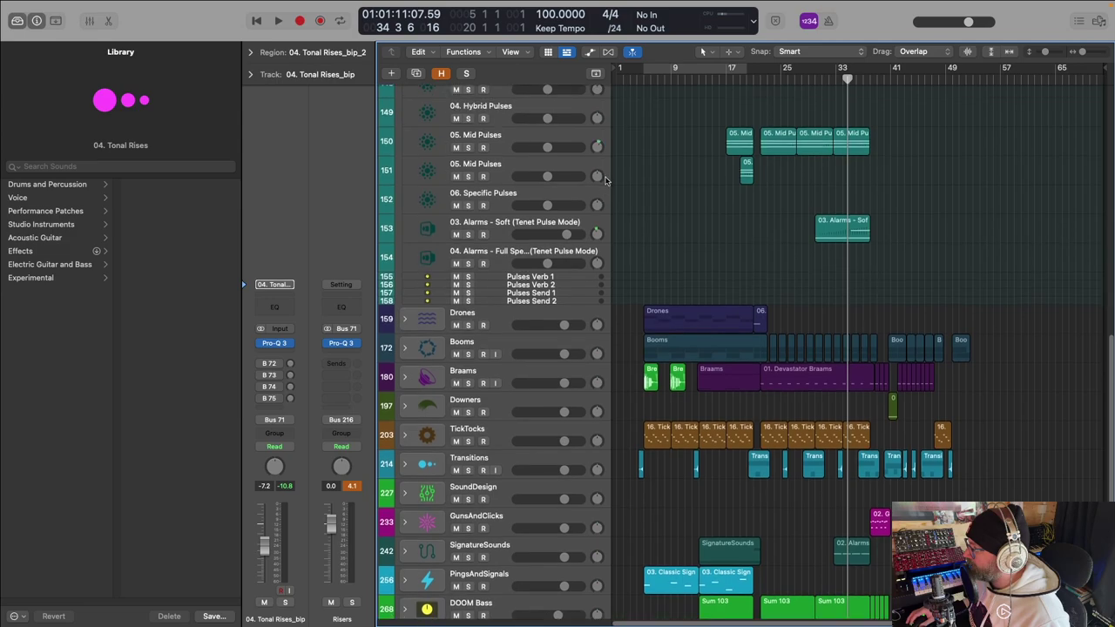
scroll(680, 239, up, 1)
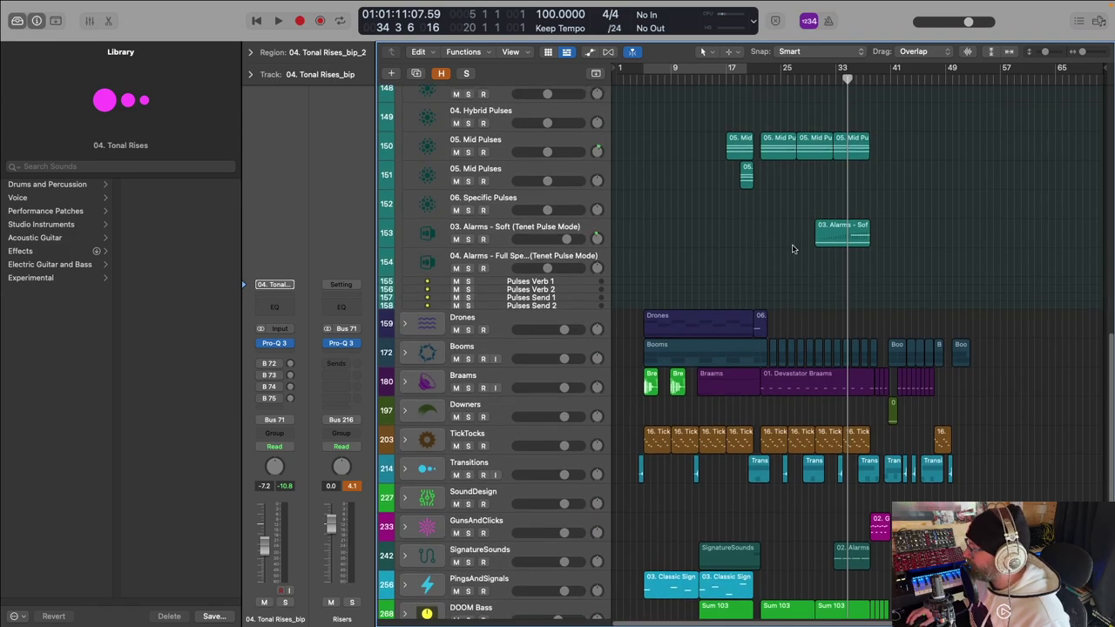
scroll(596, 203, up, 6)
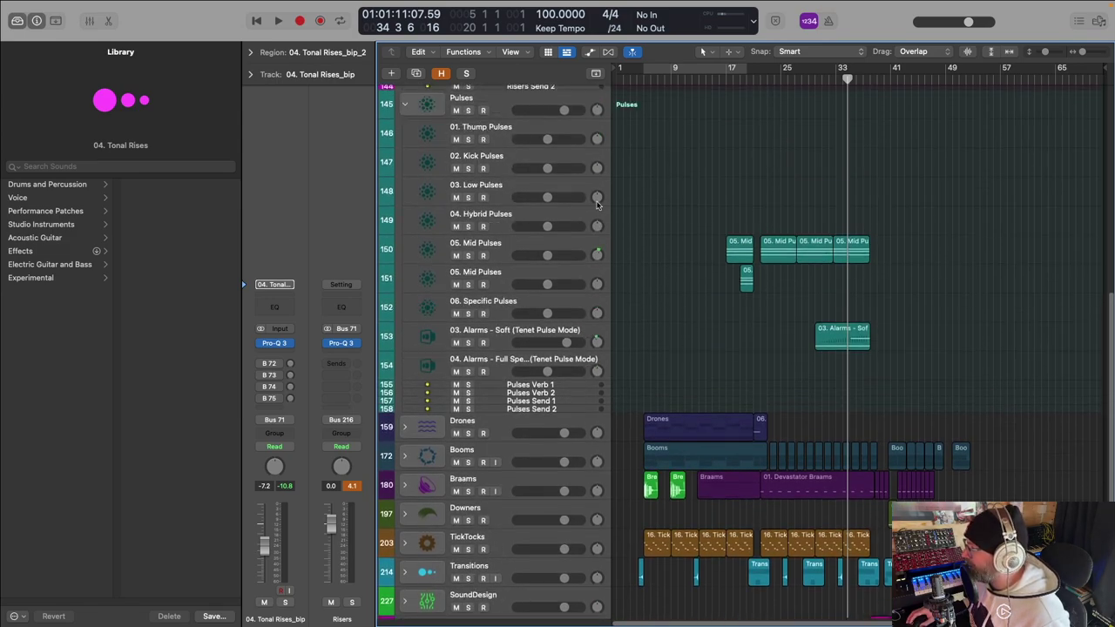
scroll(597, 202, down, 12)
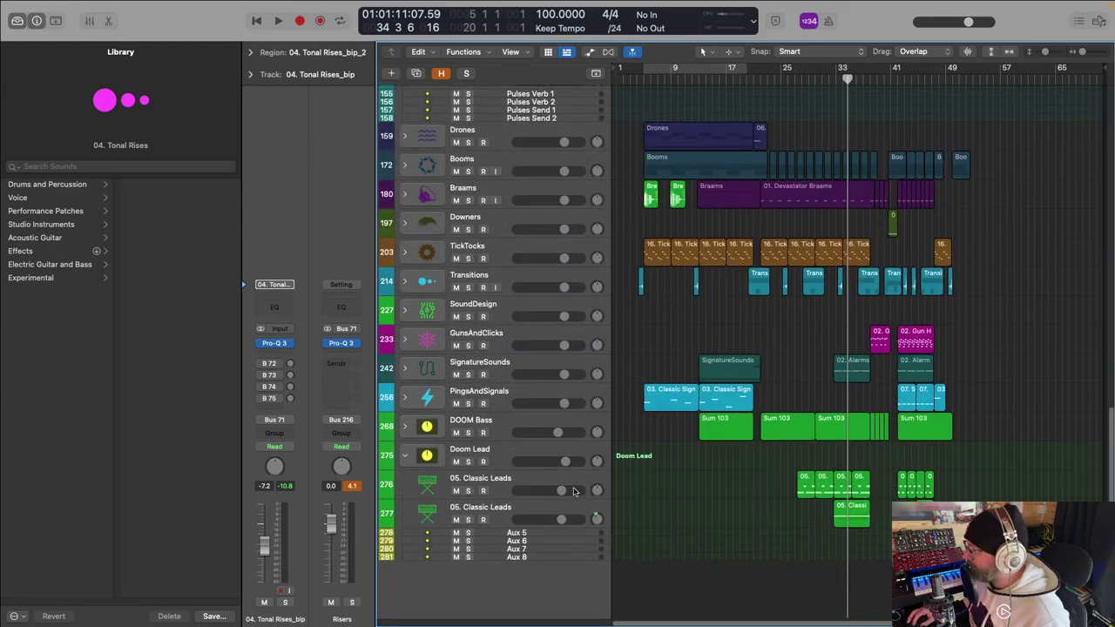
Step: Compare the plug-in chains and channel settings of the two 05. Classic Leads tracks, ending on track 276
click(510, 479)
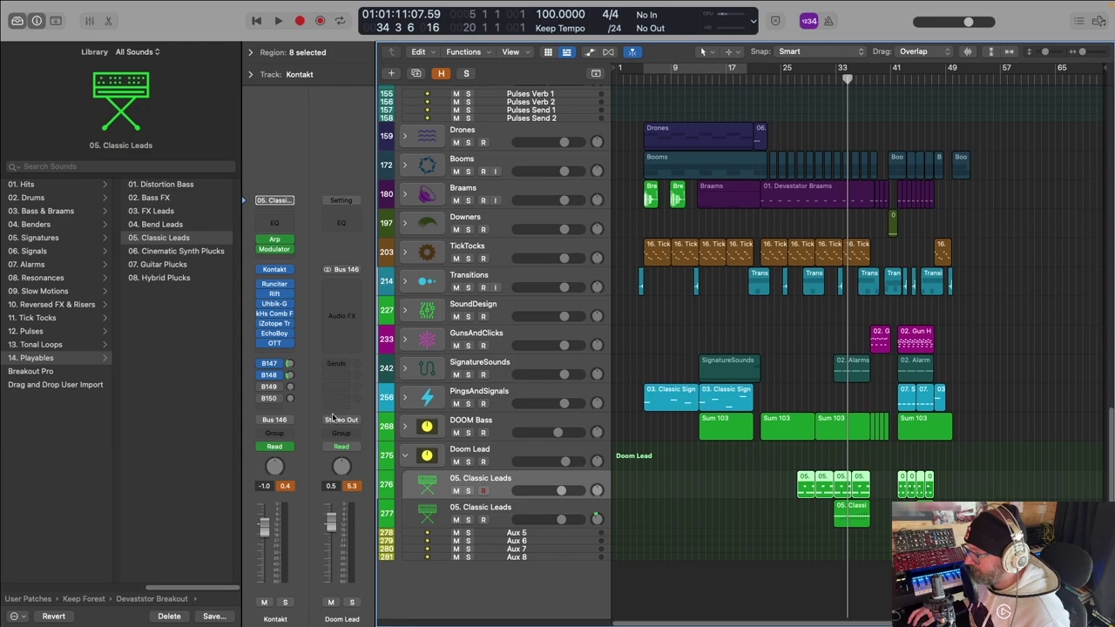
click(531, 510)
click(520, 488)
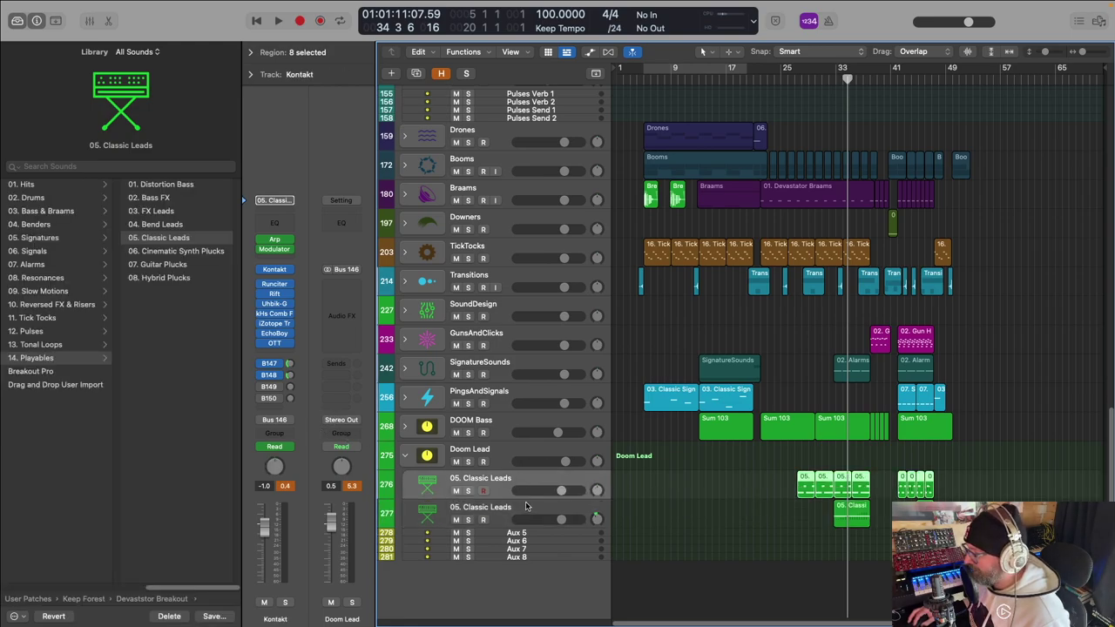
click(527, 506)
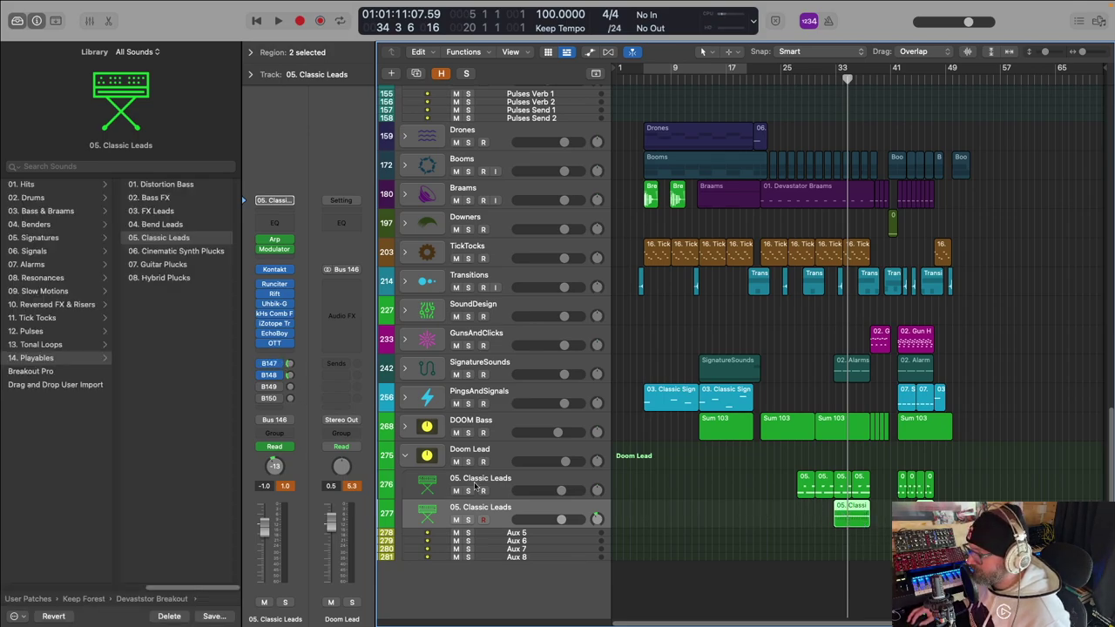
click(500, 485)
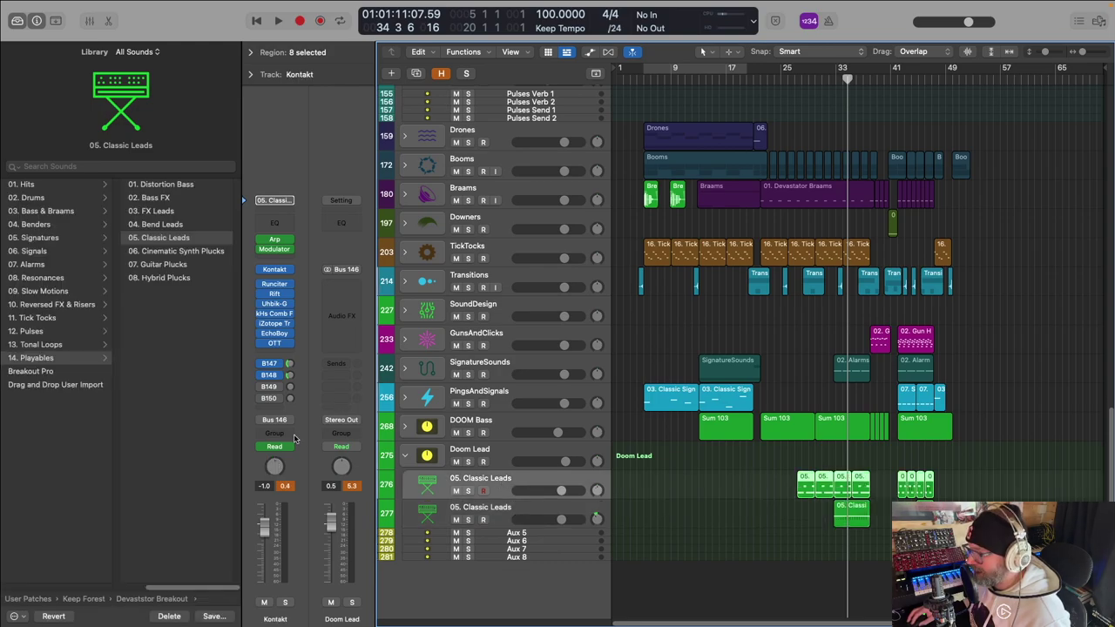
mouse_move(281, 339)
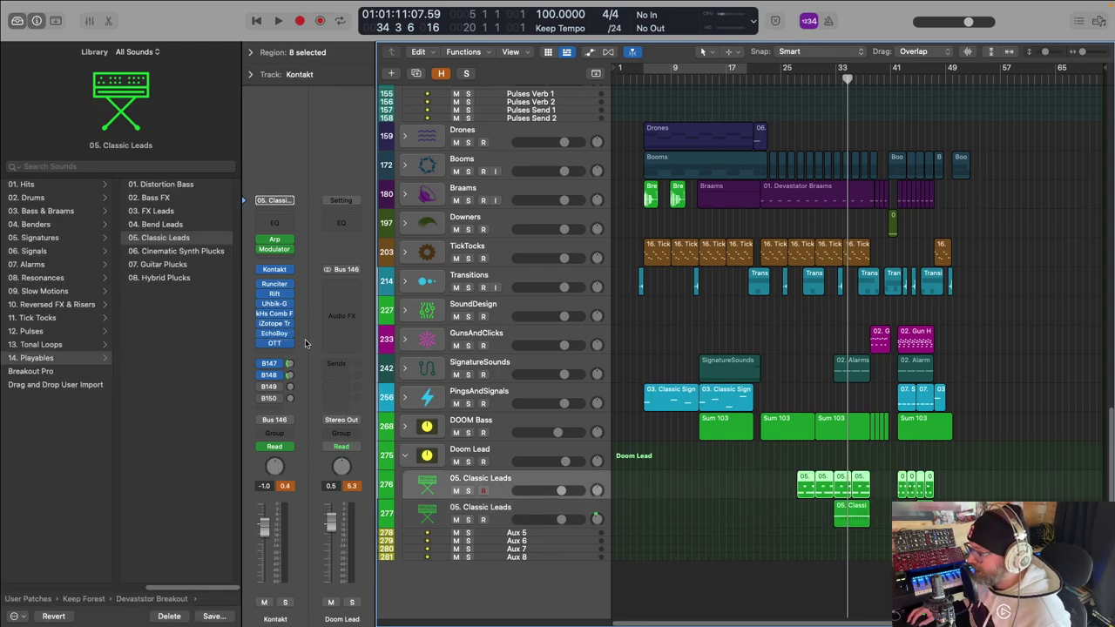
Step: Expand the SignatureSounds stack and select the 02. Alarms - Full Spectrum track 251 to view its channel strip
scroll(548, 401, up, 3)
scroll(548, 401, down, 1)
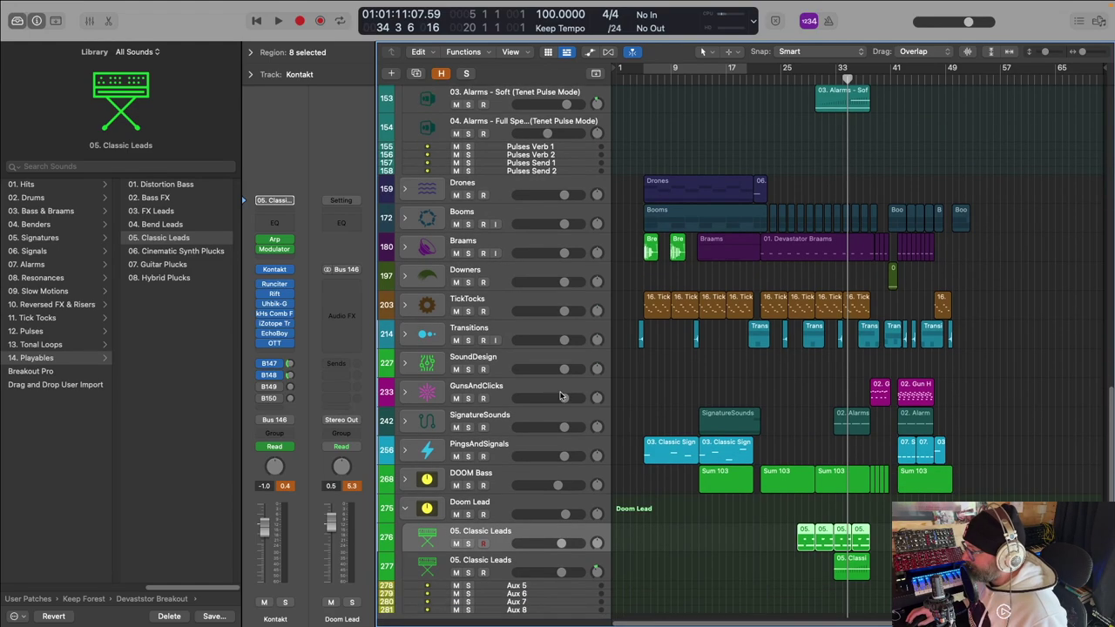
scroll(575, 404, down, 1)
scroll(558, 413, up, 2)
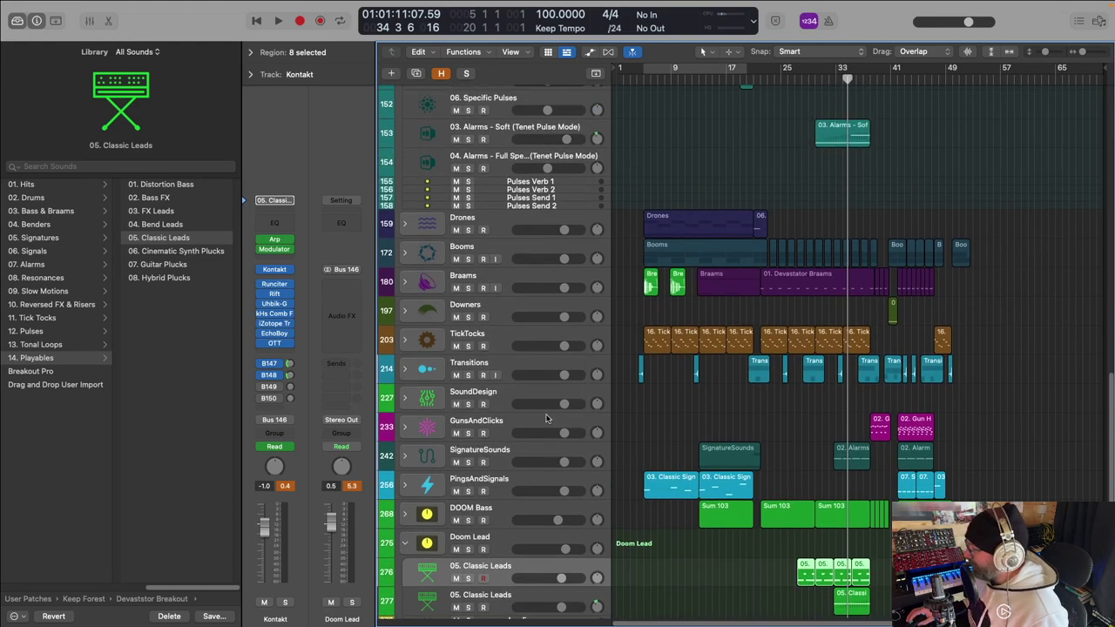
click(503, 455)
click(404, 456)
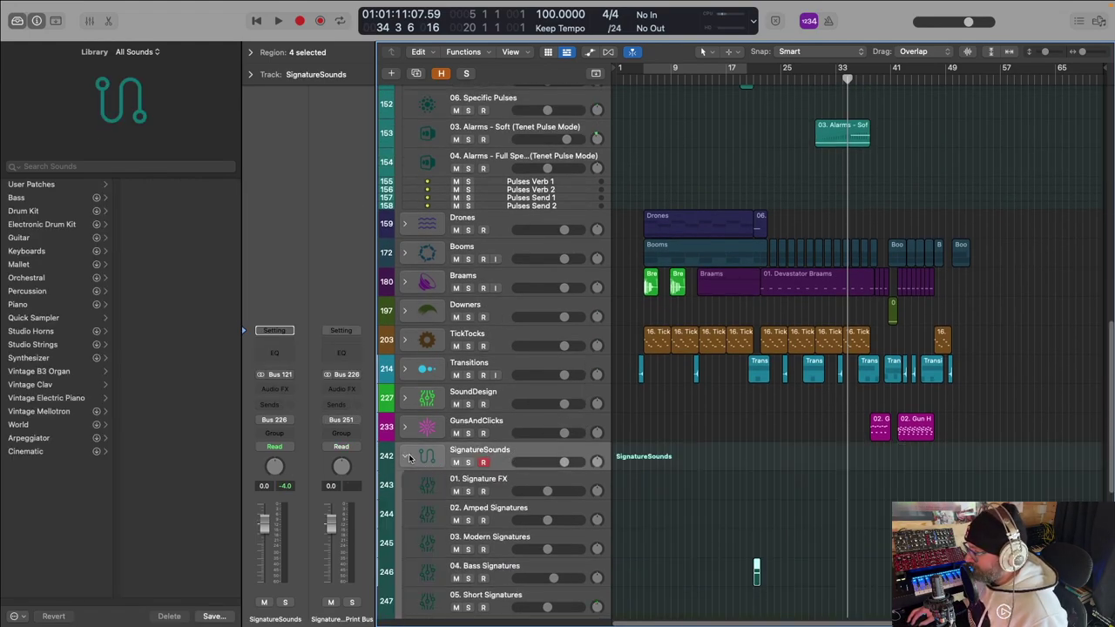
scroll(573, 407, down, 8)
click(558, 475)
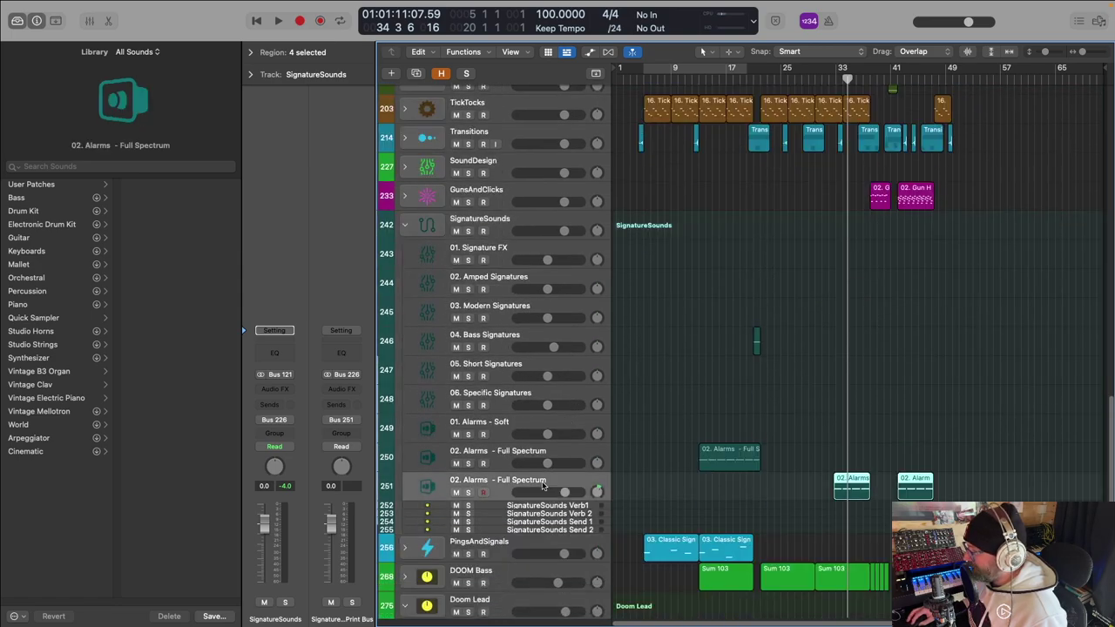
Step: Expand the Guitars stack and select Crunch guitar track 79 to view its plug-in chain
scroll(544, 365, up, 7)
scroll(544, 365, up, 20)
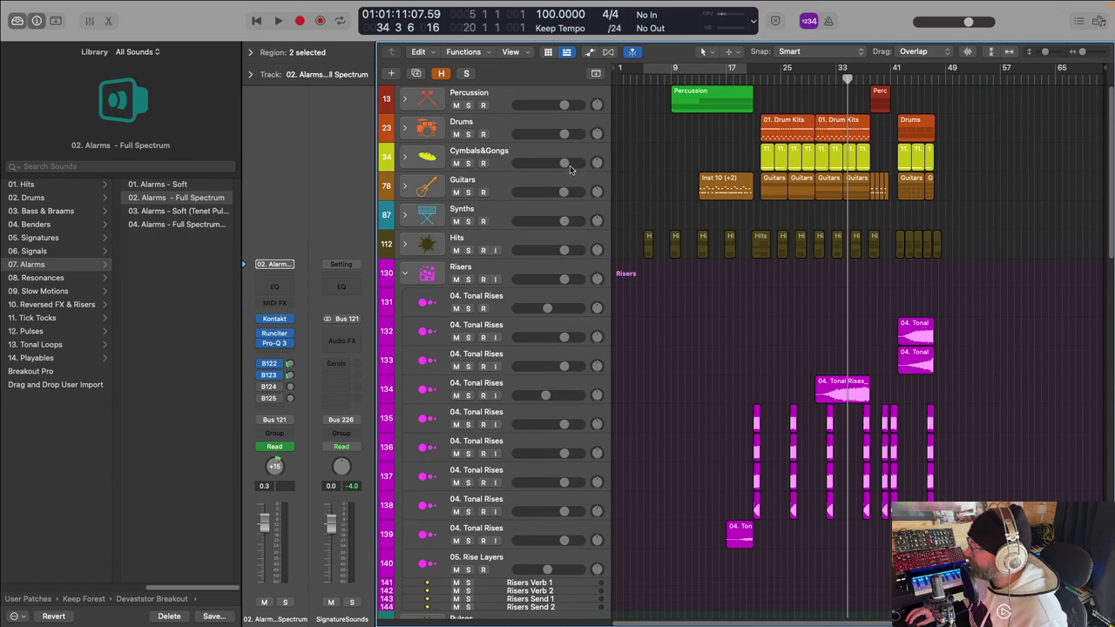
click(404, 187)
click(497, 214)
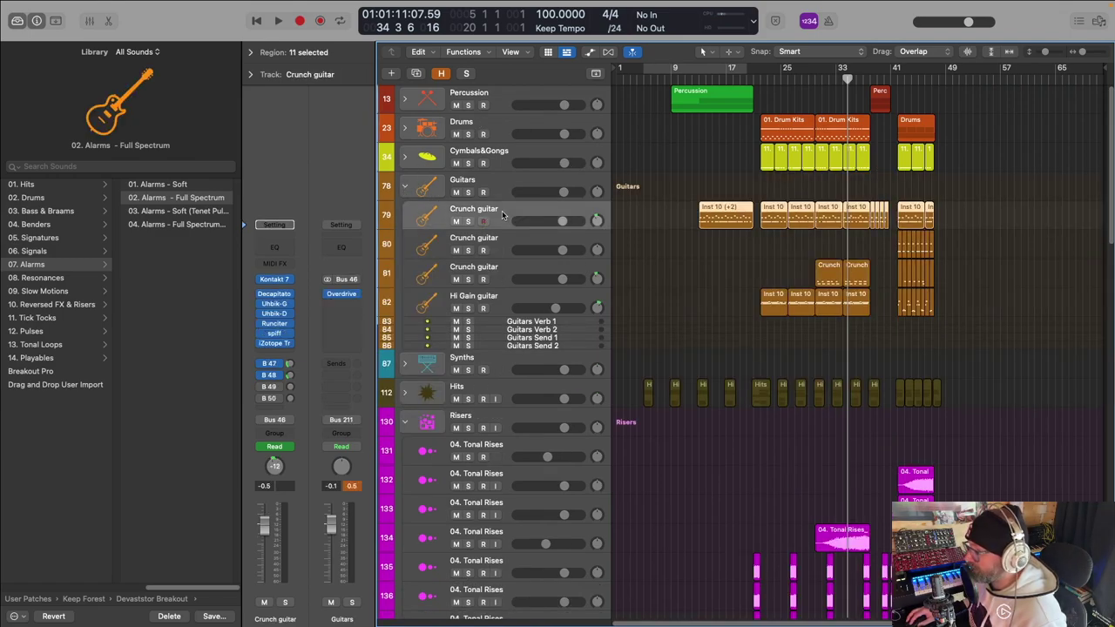
Step: Select the Hi Gain guitar track 82 and audition the arrangement from bar 30 to about bar 35
click(509, 302)
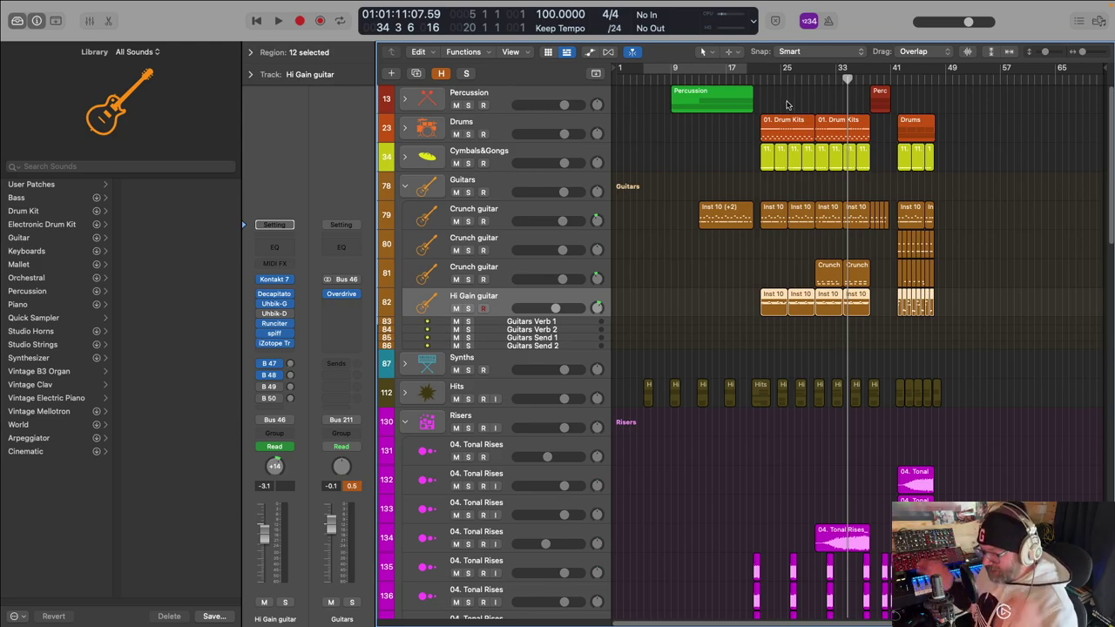
click(813, 79)
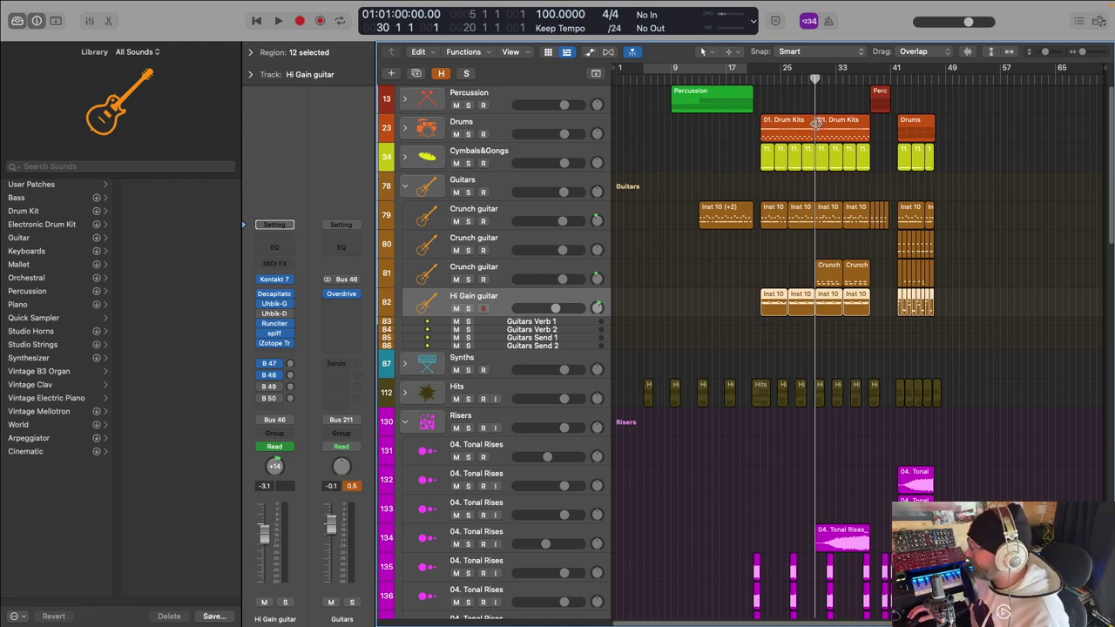
key(space)
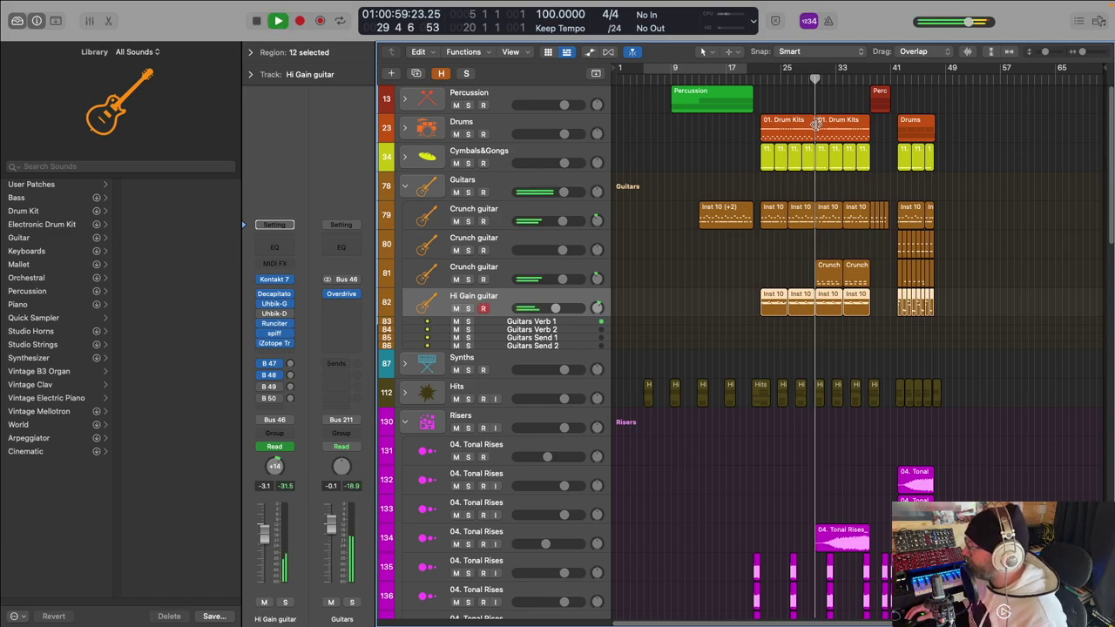
scroll(880, 195, down, 5)
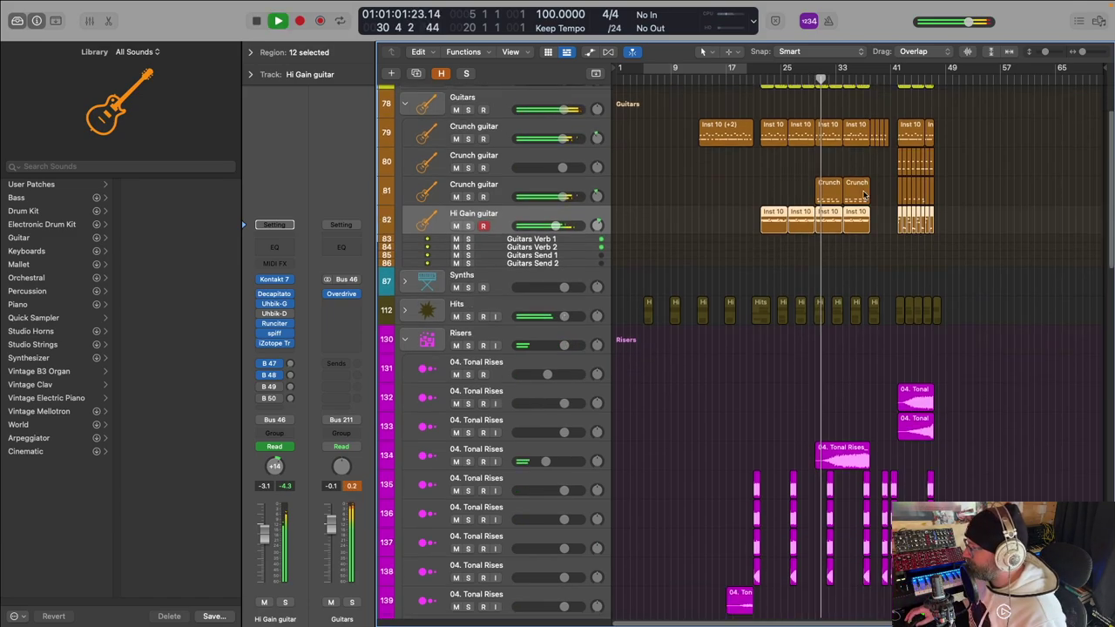
scroll(865, 170, up, 5)
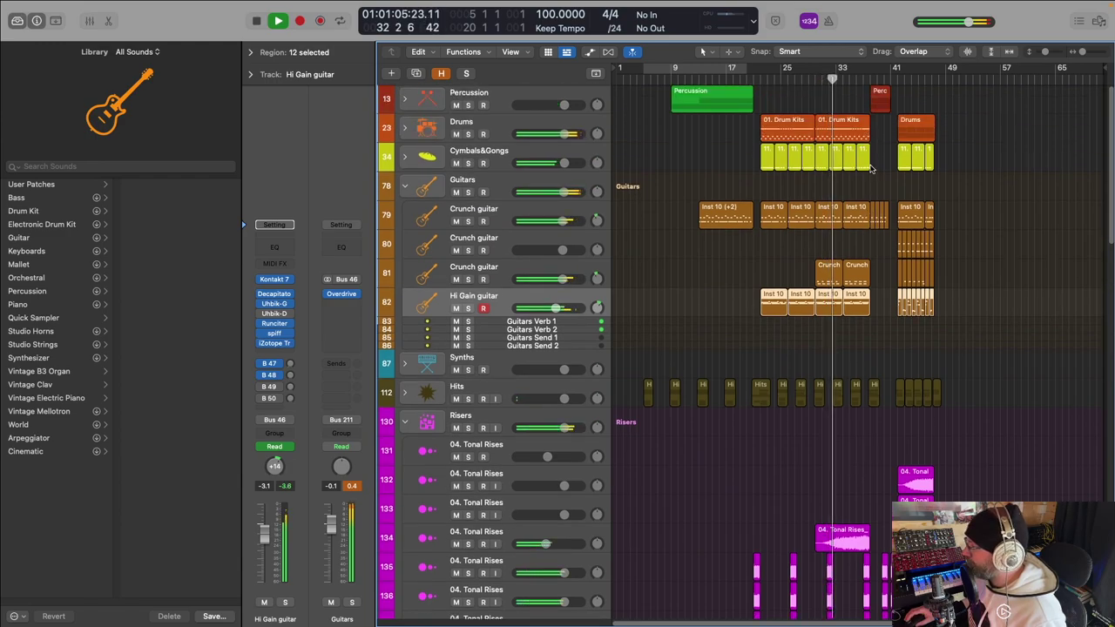
scroll(870, 168, down, 4)
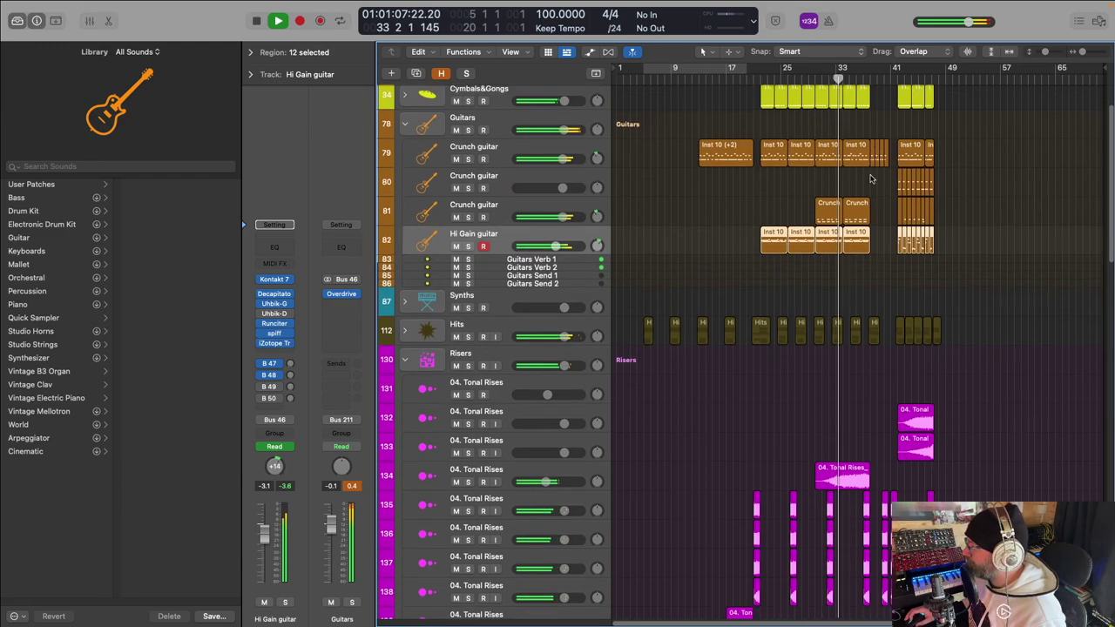
scroll(871, 178, up, 4)
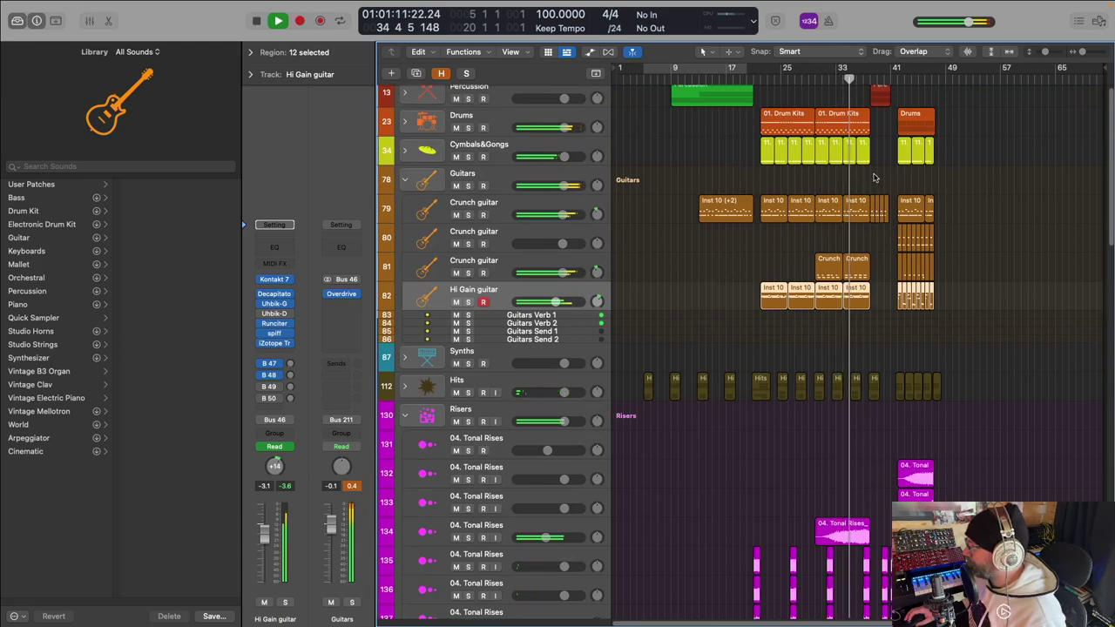
key(space)
scroll(816, 180, down, 10)
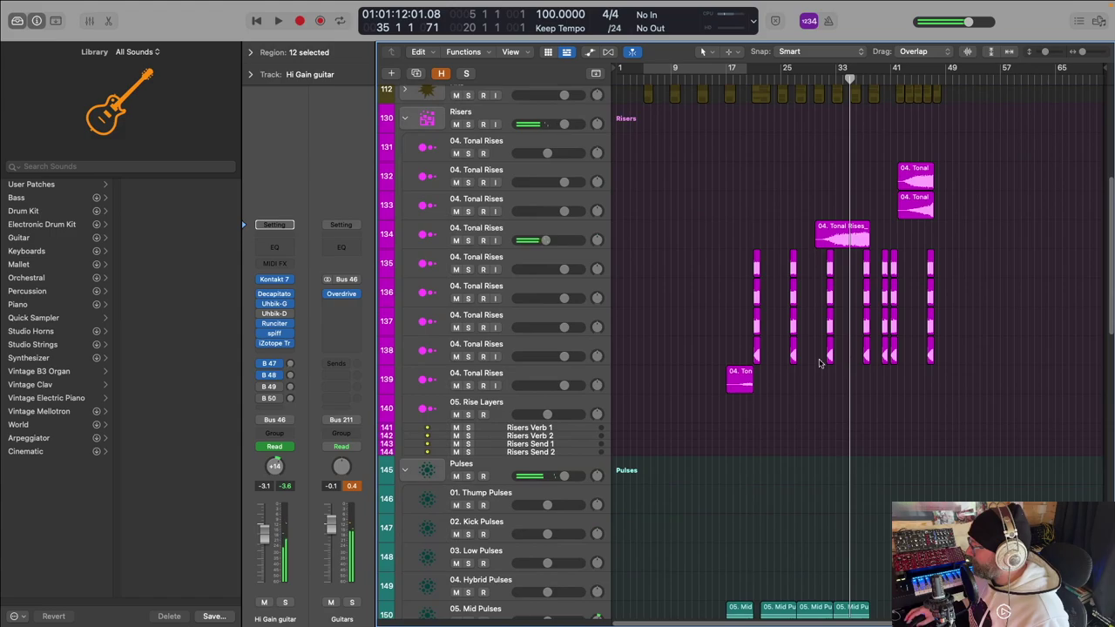
scroll(891, 175, up, 10)
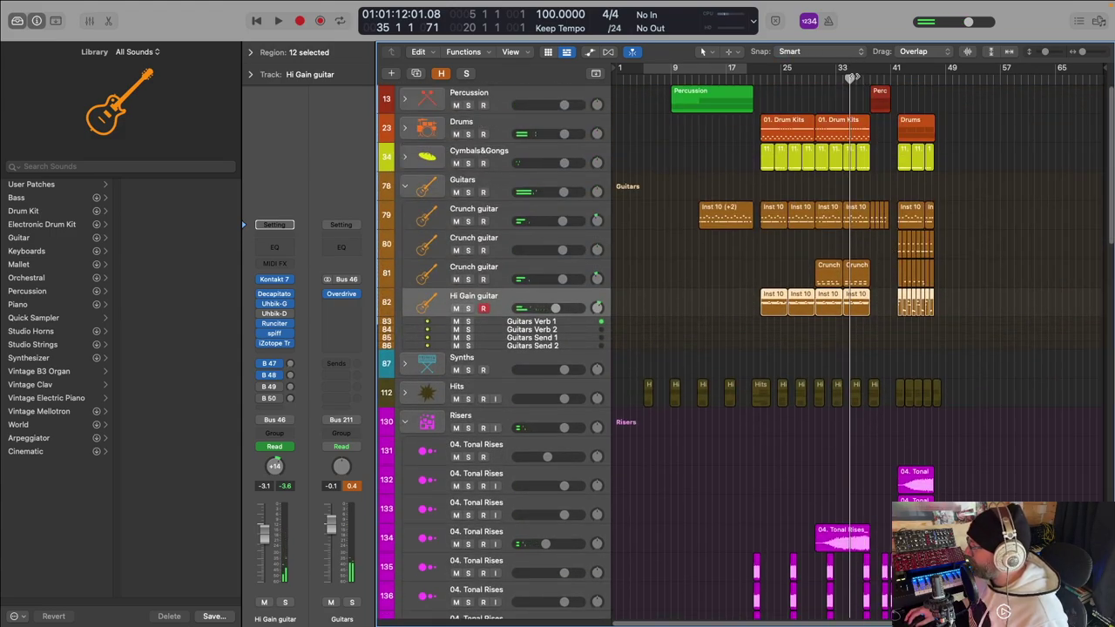
Step: Move the playhead to bar 38 and audition the guitar and percussion break up to about bar 40
drag(852, 77, 868, 80)
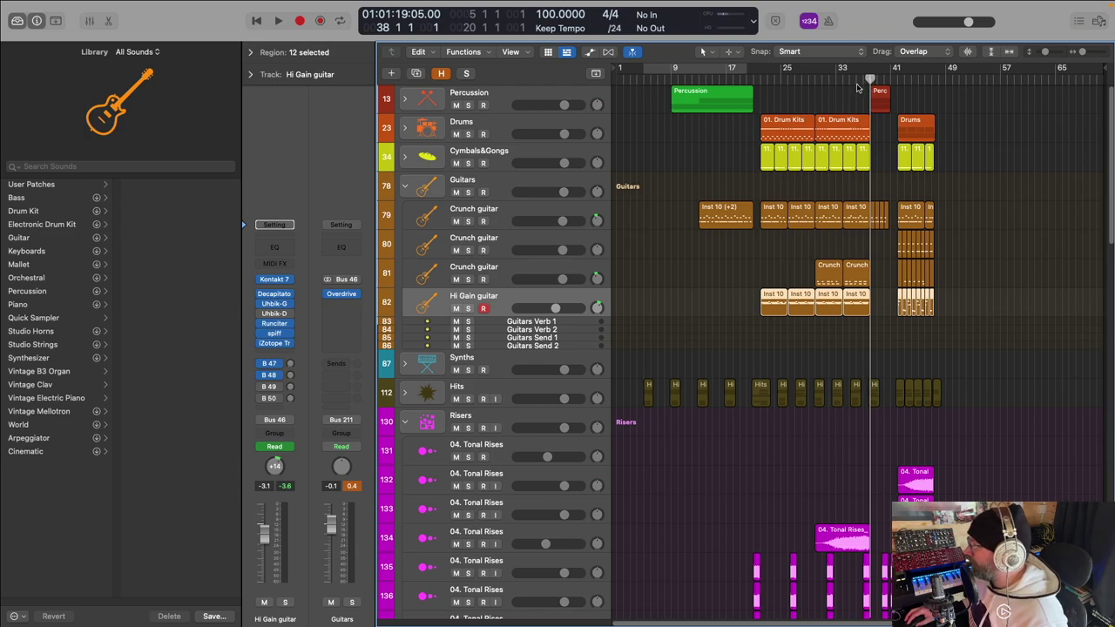
scroll(882, 201, up, 5)
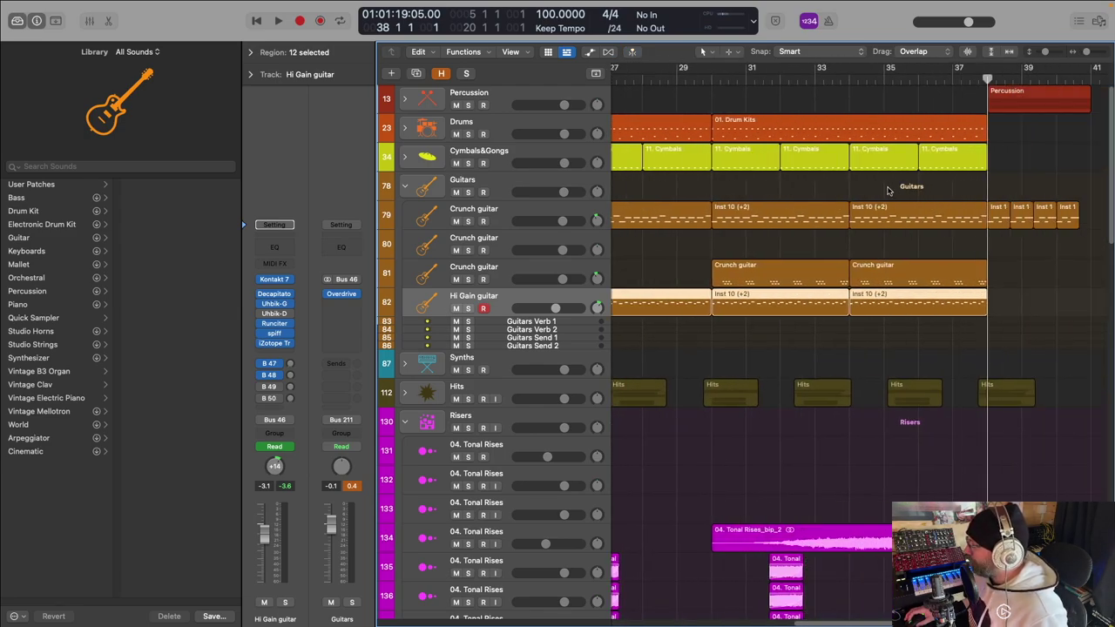
key(space)
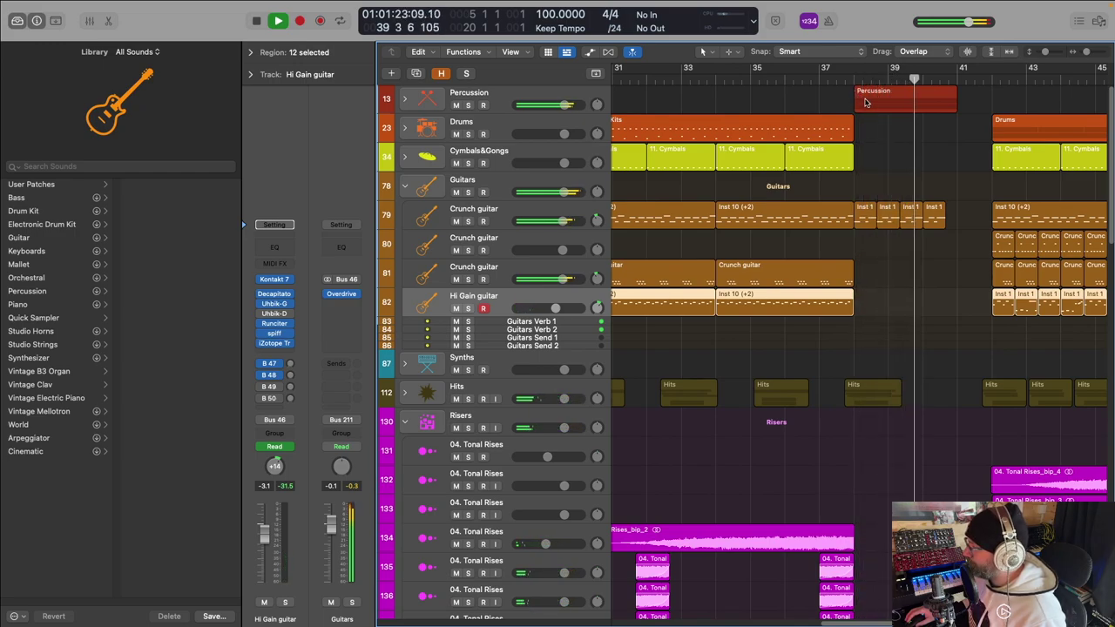
key(space)
scroll(882, 113, down, 1)
scroll(881, 114, up, 1)
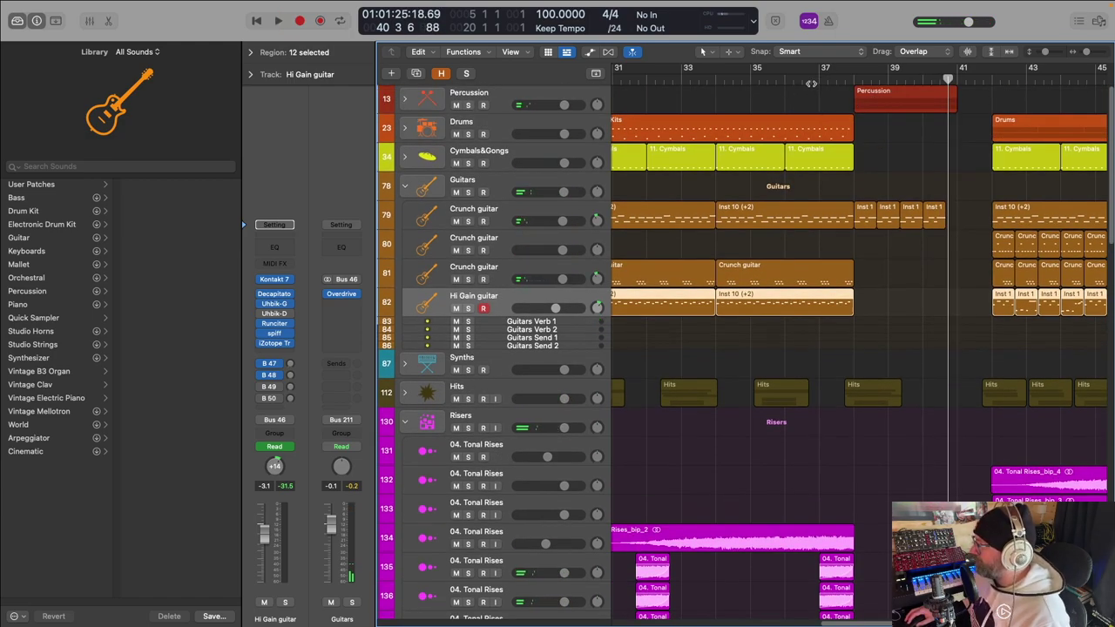
Step: Replay the transition into the percussion break from the last beat of bar 37, following the Guitars and Risers tracks
scroll(871, 91, down, 1)
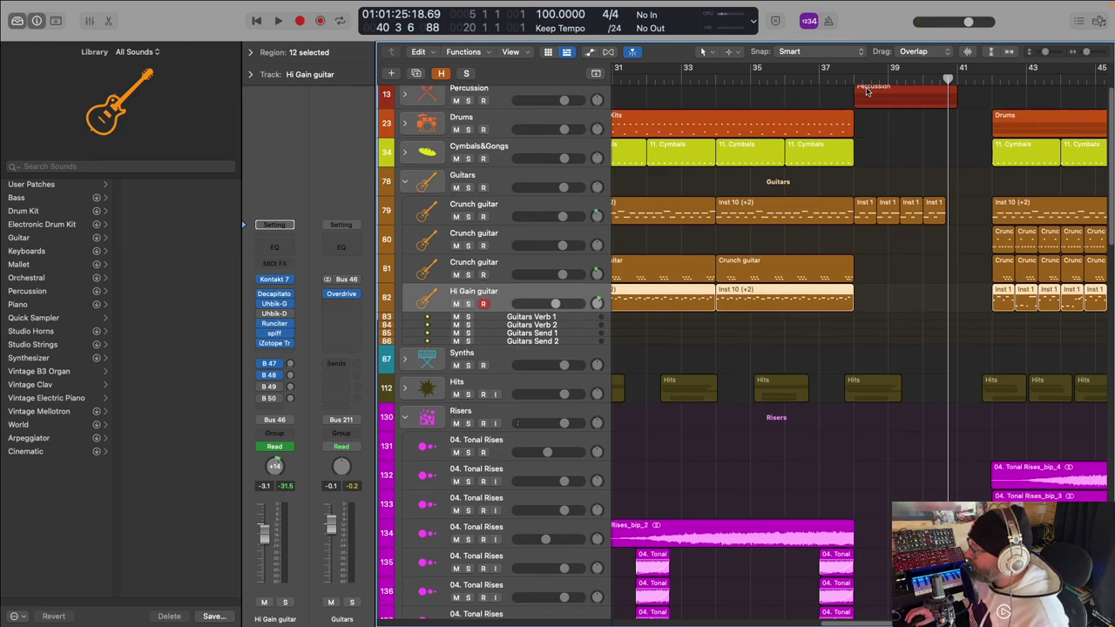
scroll(869, 90, down, 1)
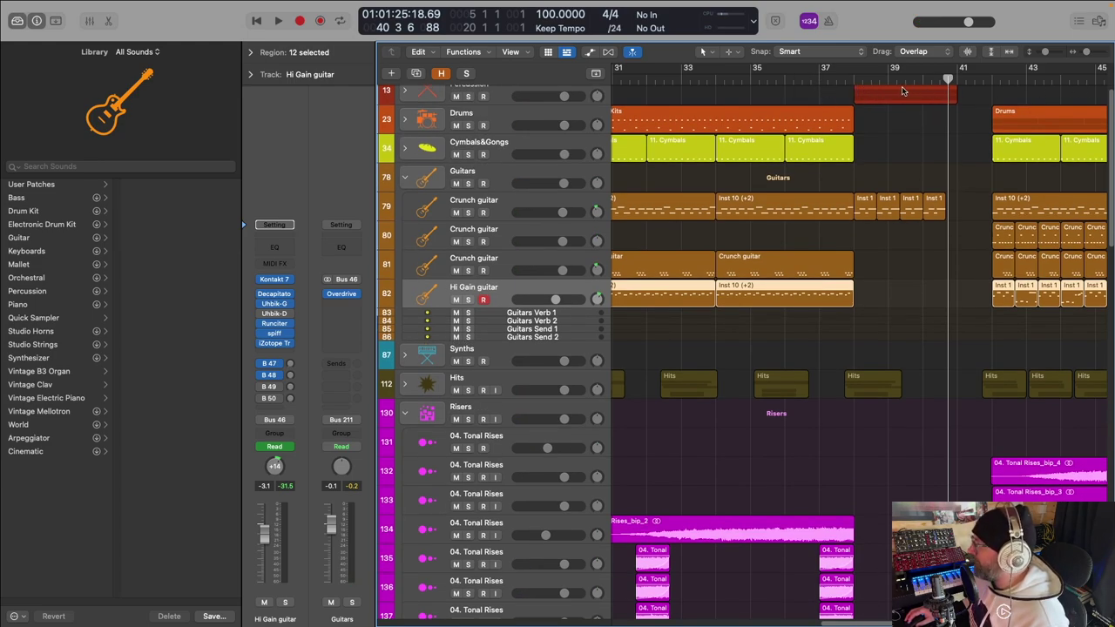
scroll(881, 89, up, 2)
scroll(860, 83, down, 2)
scroll(859, 87, up, 2)
click(843, 81)
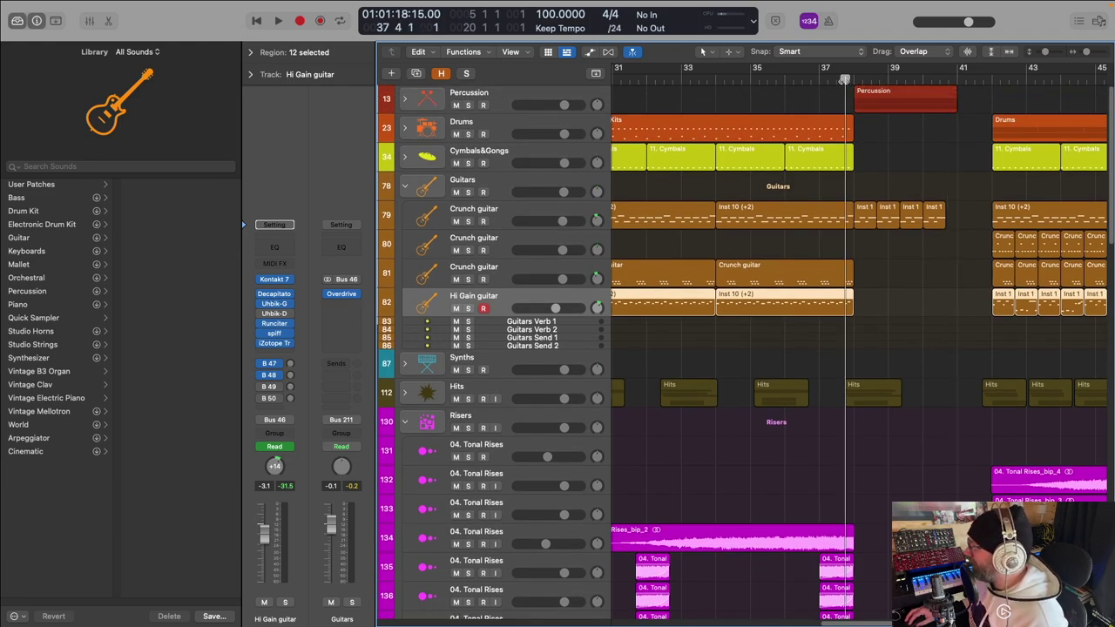
key(space)
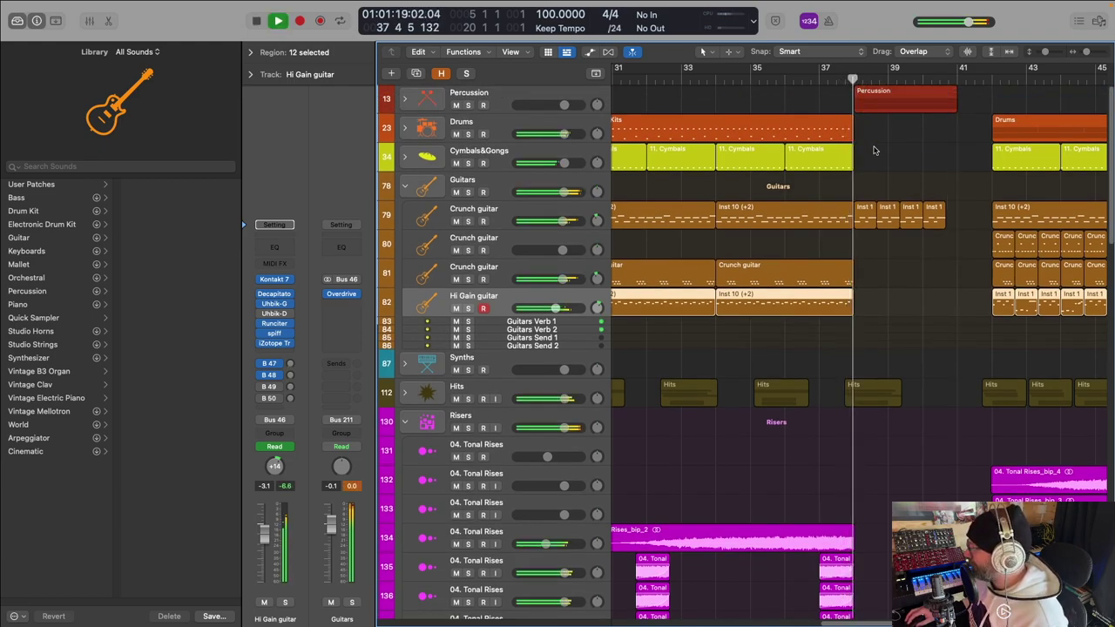
scroll(923, 157, down, 4)
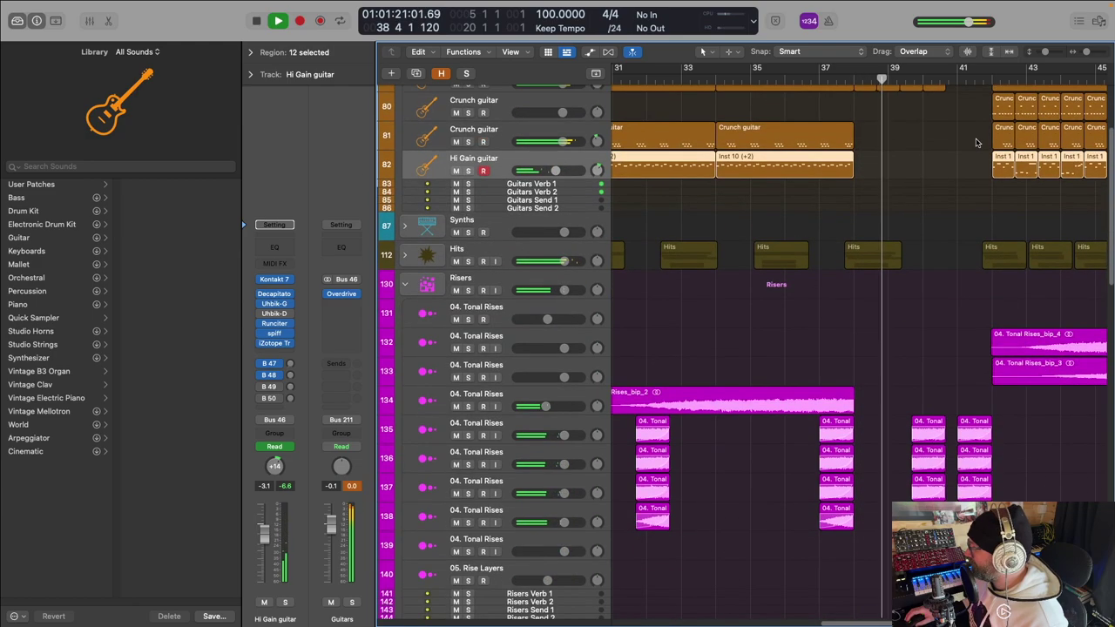
scroll(978, 141, up, 3)
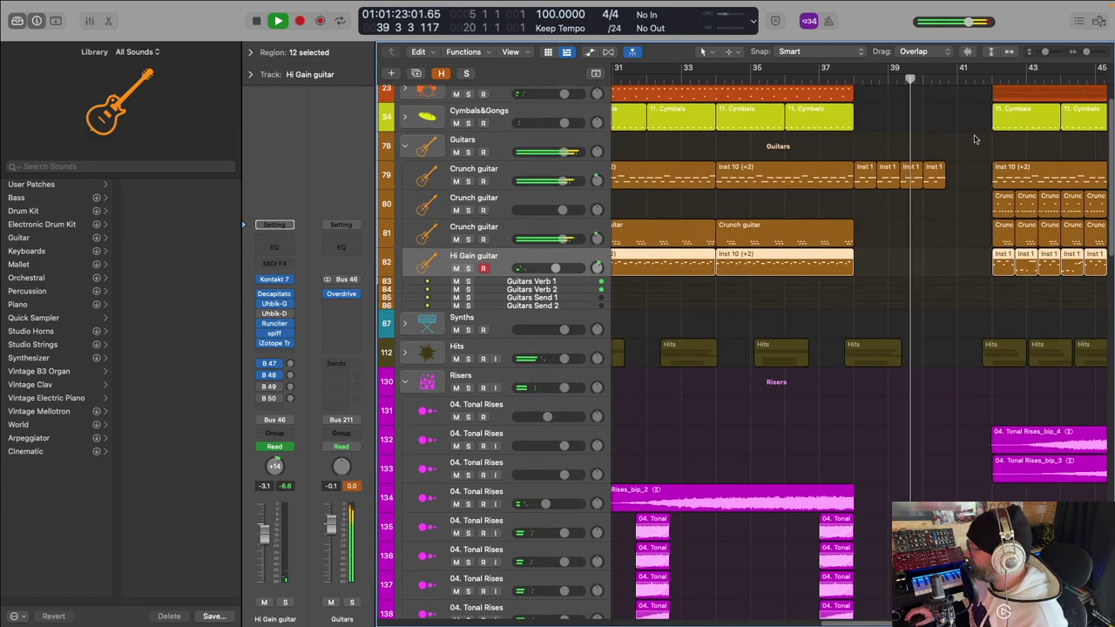
Step: Examine which tracks carry regions in bars 38 to 41, from Percussion down through the Pulses, Booms, Braams and GunsAndClicks stacks
ctrl+alt+click(961, 145)
ctrl+alt+click(961, 145)
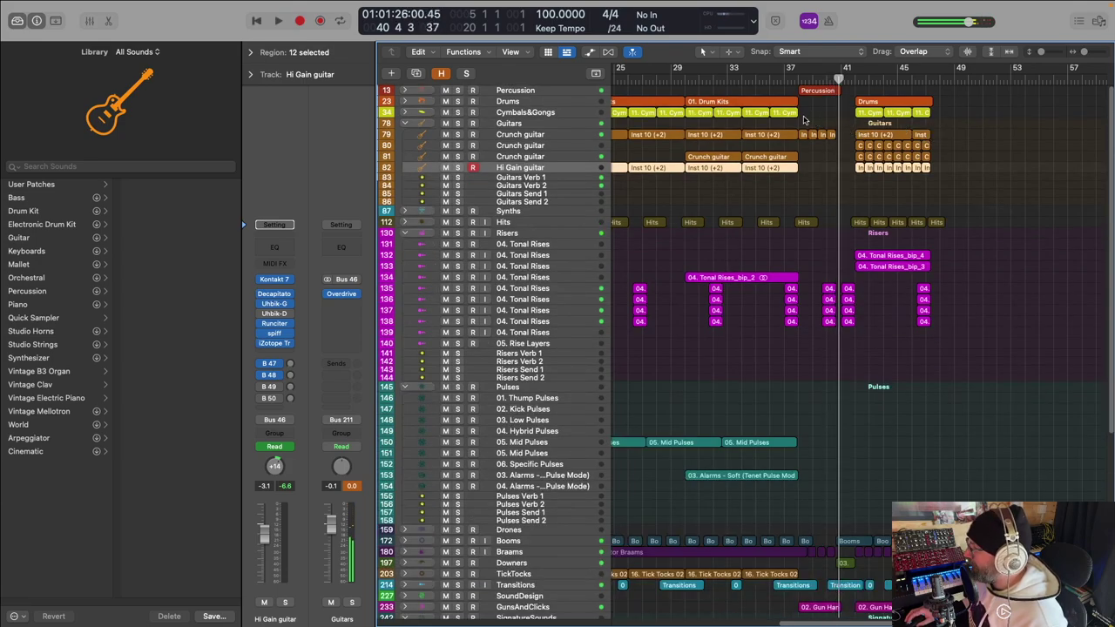
key(super+Right)
scroll(937, 124, right, 5)
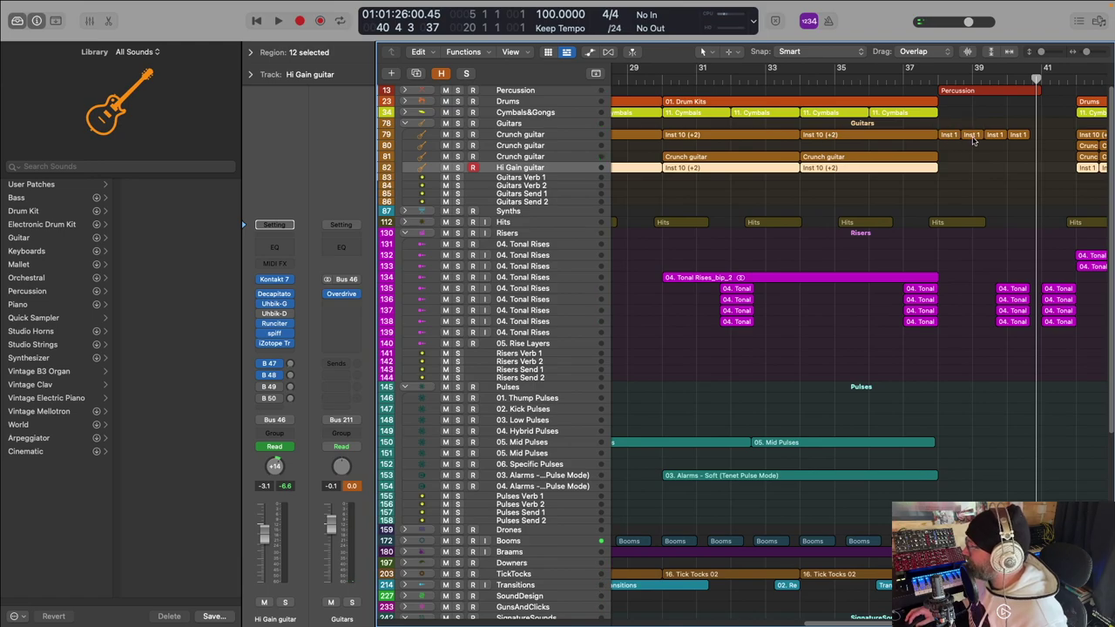
key(super+Down)
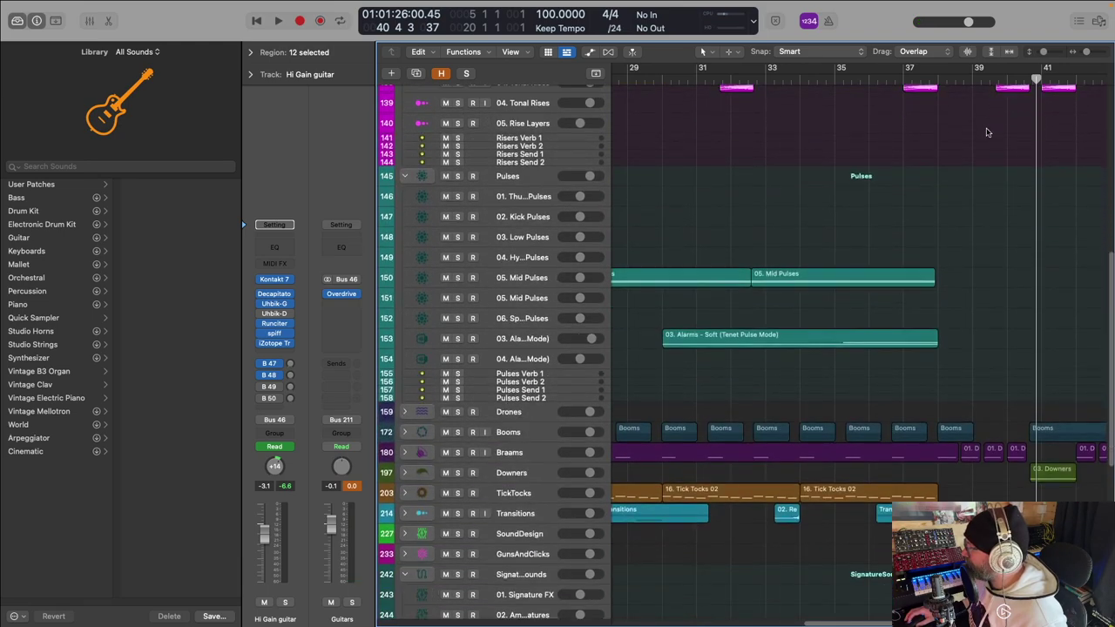
scroll(987, 132, down, 3)
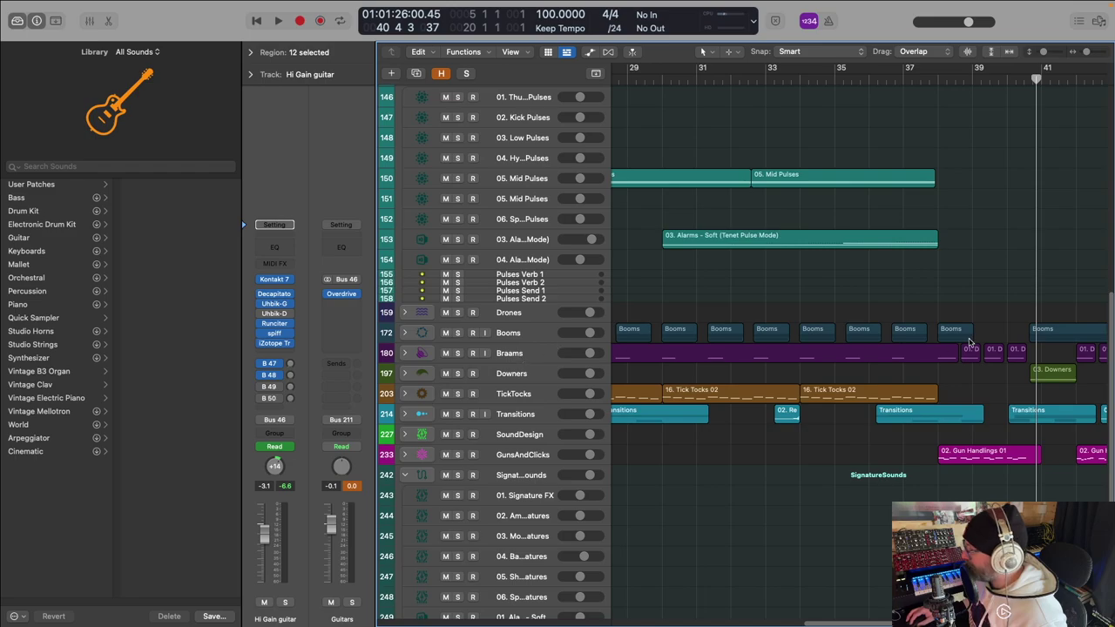
scroll(978, 336, down, 3)
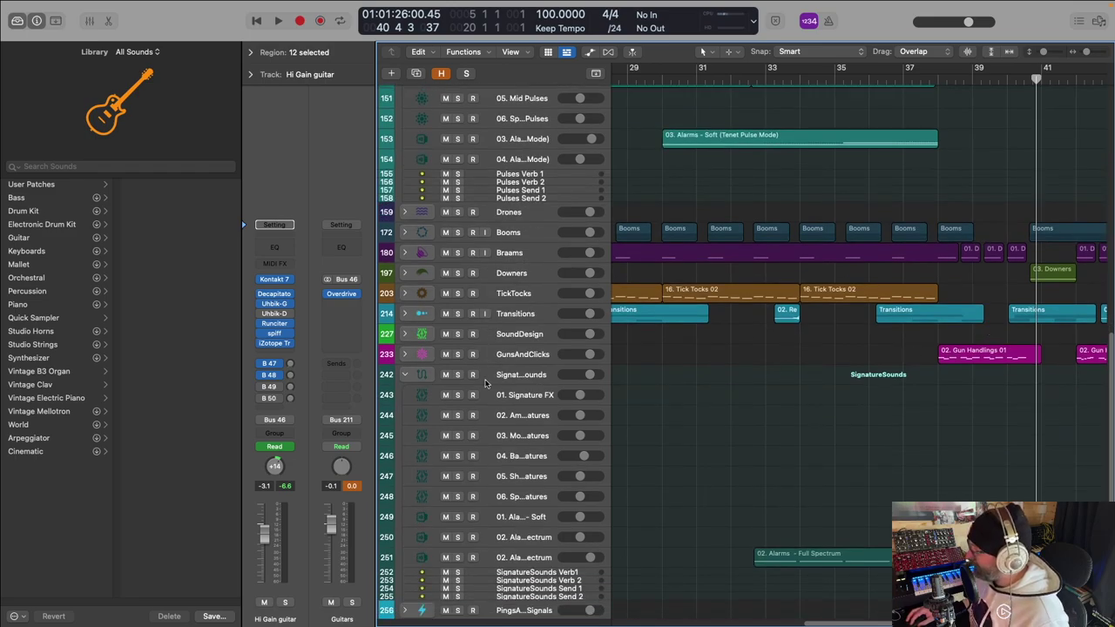
Step: Expand the GunsAndClicks stack, solo the Gun Handlings 01 track 234 and audition it from just before bar 38
click(405, 353)
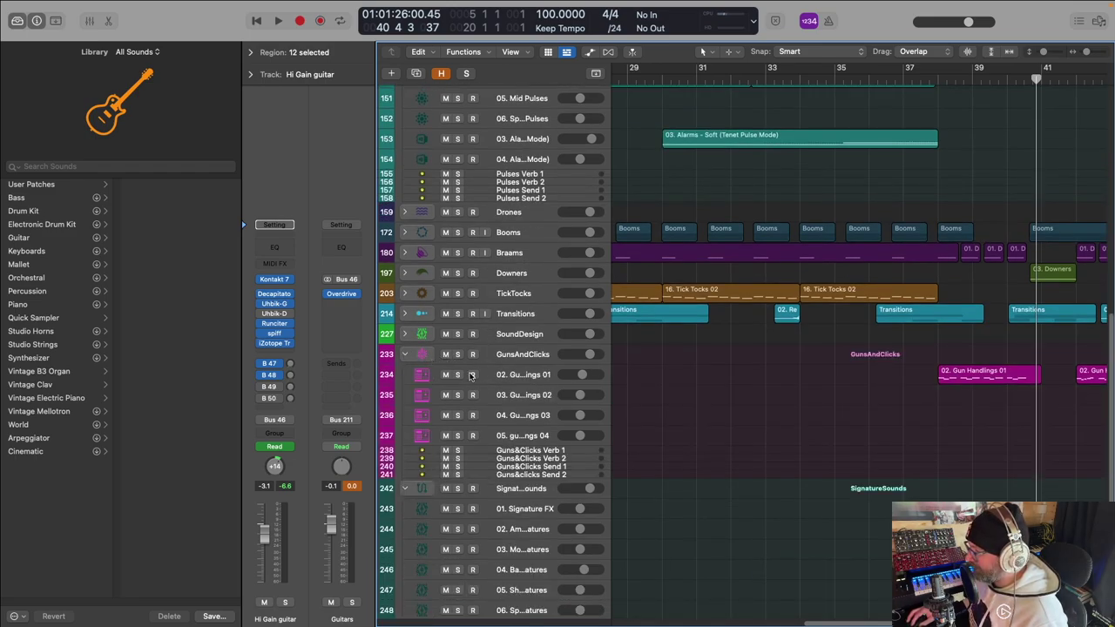
click(458, 375)
click(934, 78)
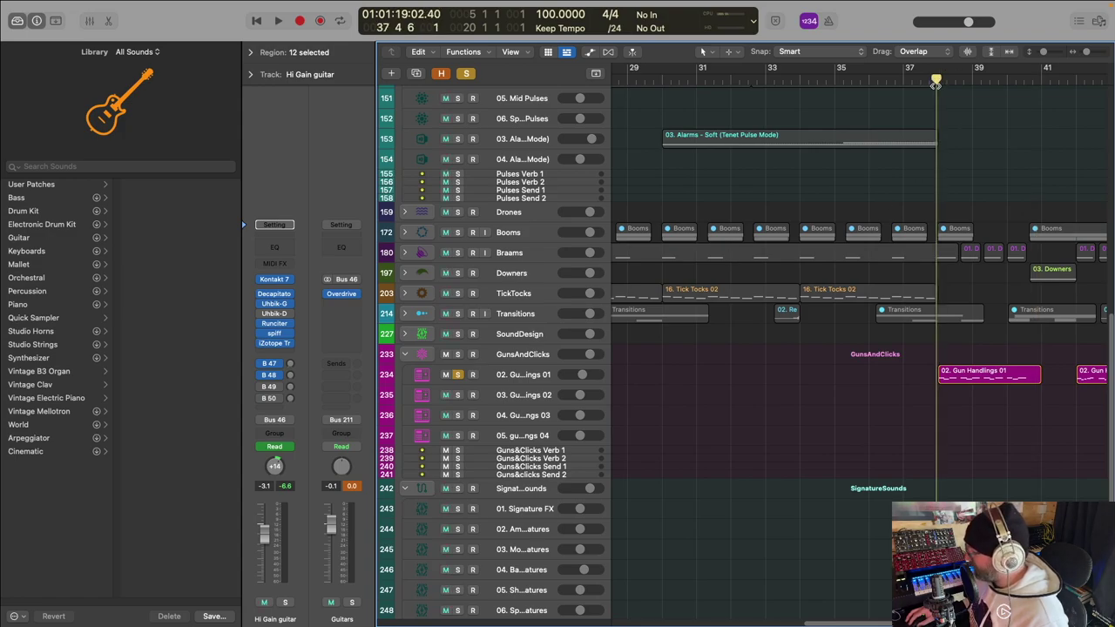
key(space)
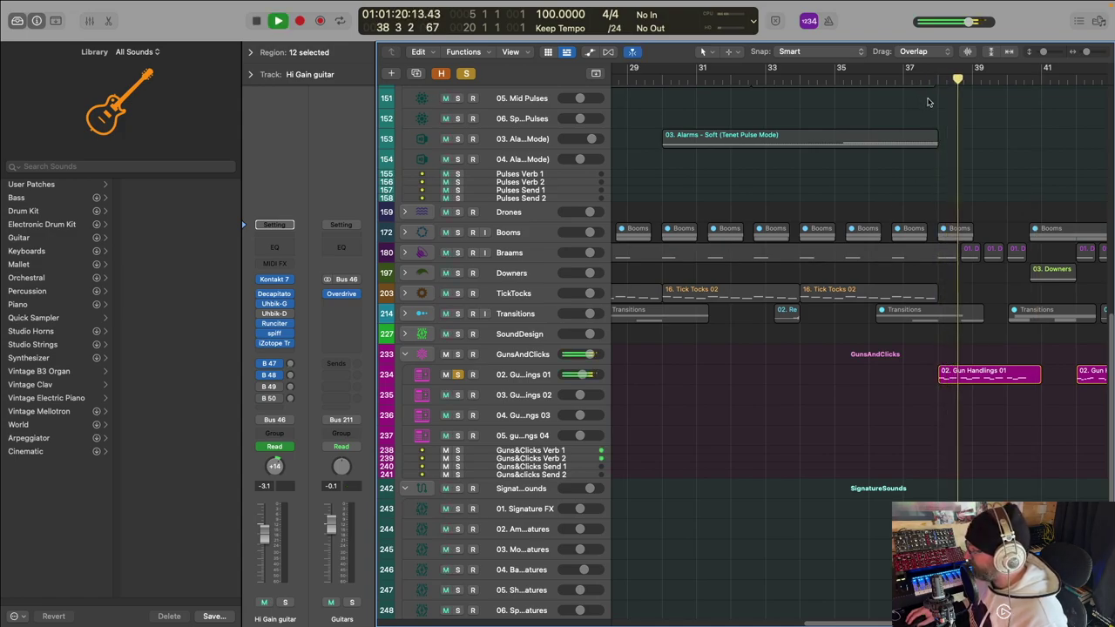
key(space)
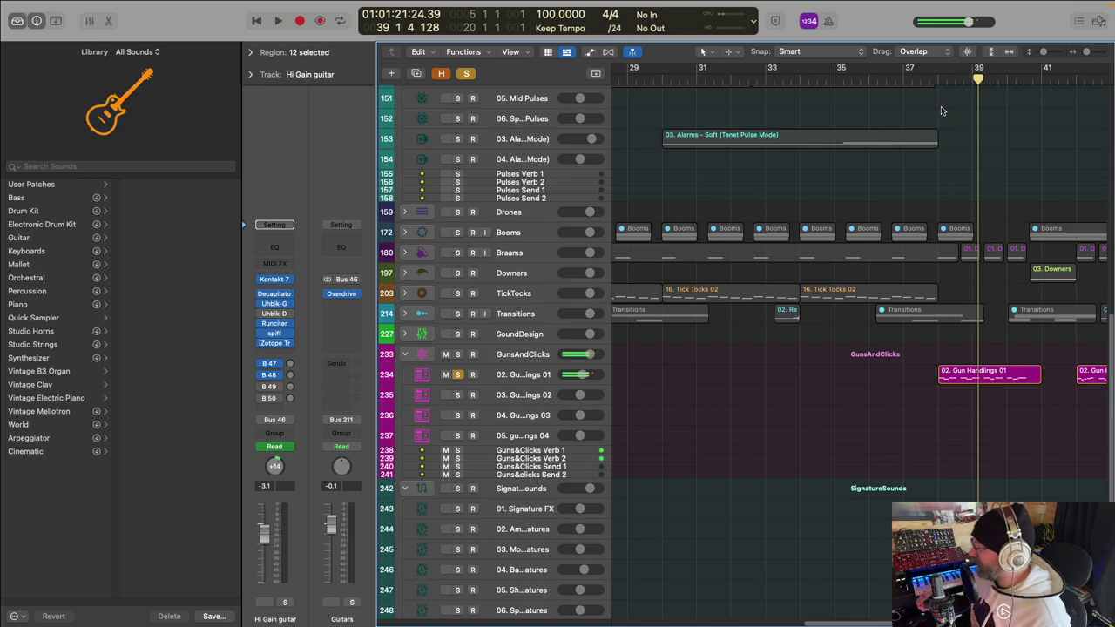
Step: Solo and expand the Percussion stack, and audition it from about bar 38 to bar 40
scroll(936, 122, up, 10)
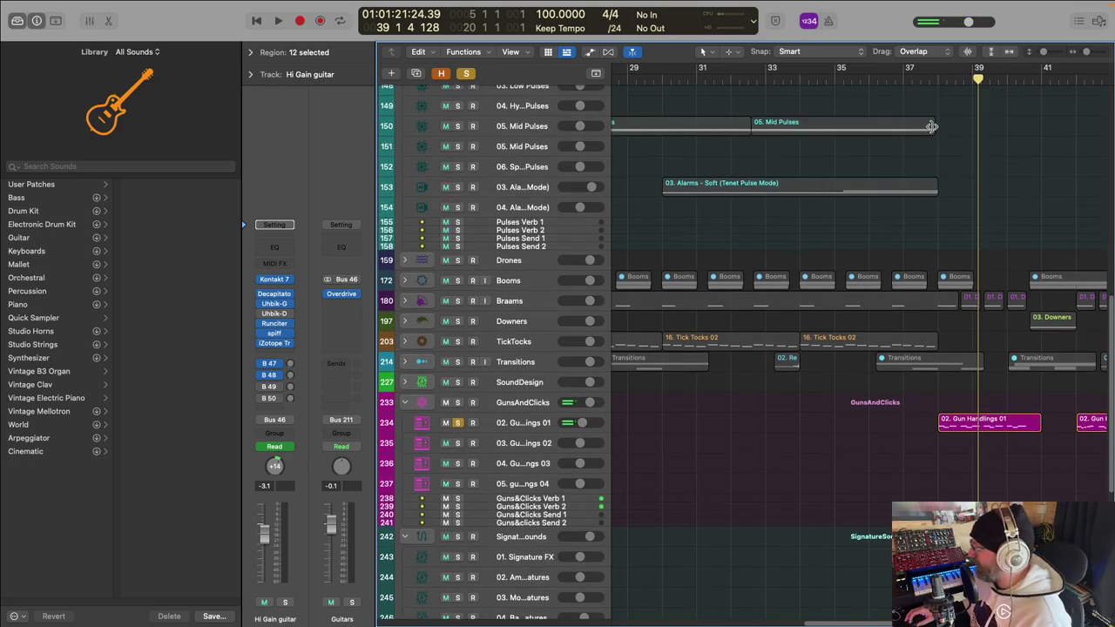
scroll(941, 131, up, 8)
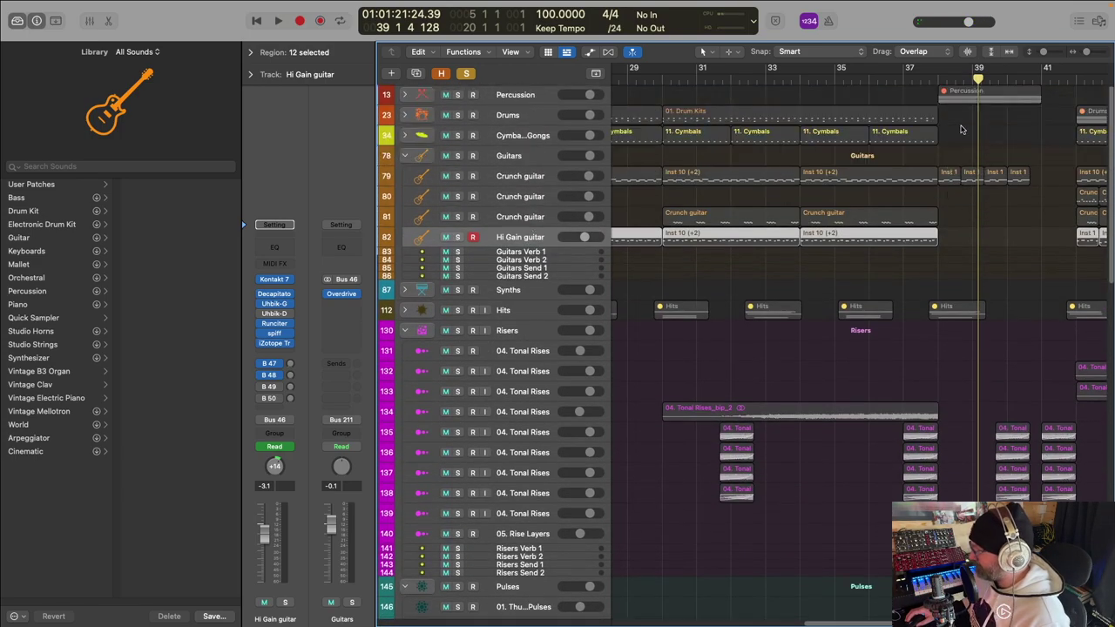
click(457, 95)
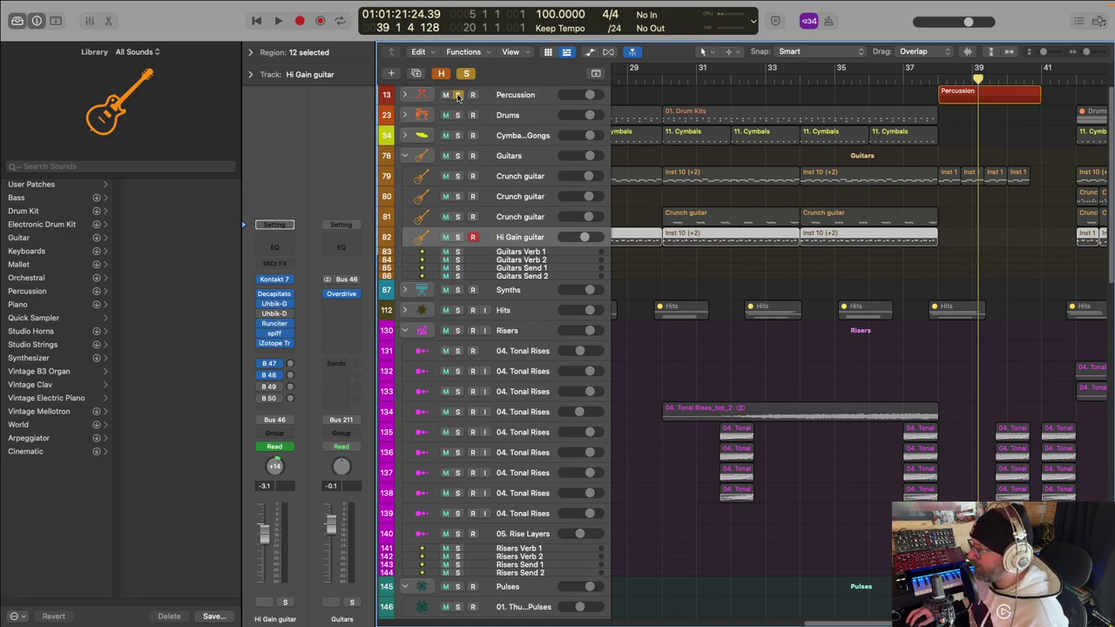
click(404, 94)
click(938, 83)
key(space)
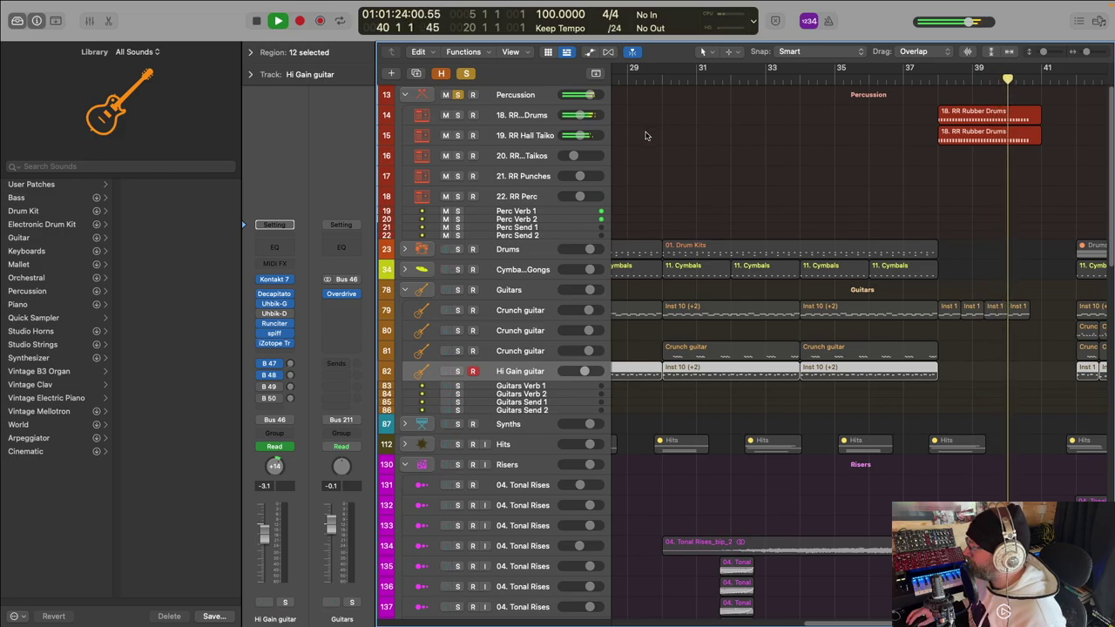
key(space)
Step: Open the upper 18. RR Rubber Drums region in the Piano Roll and show its Note Velocity lane
click(982, 117)
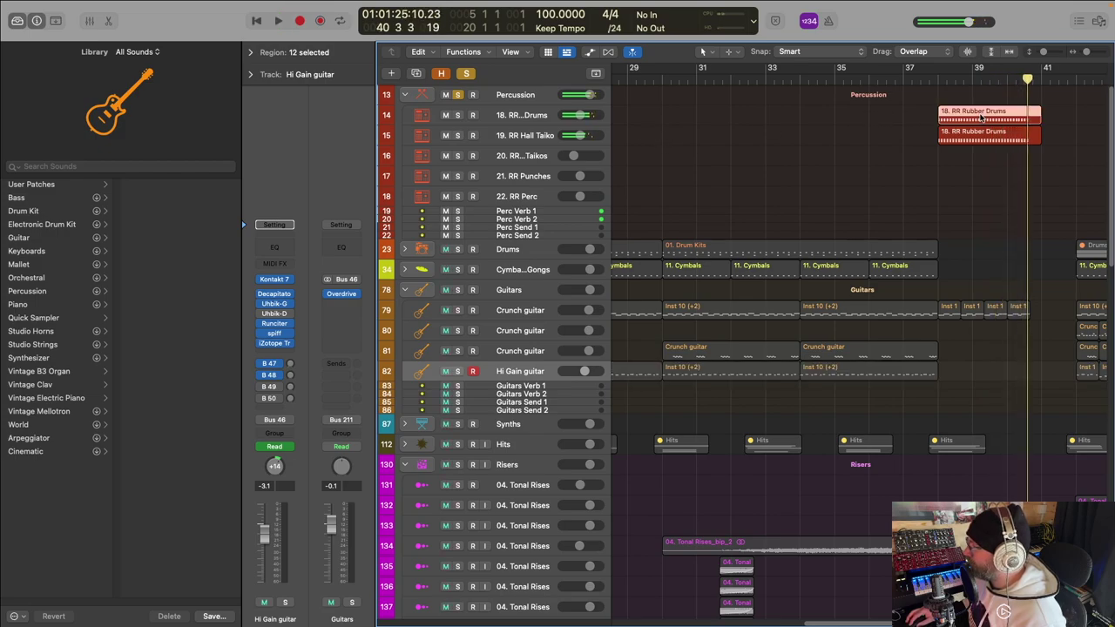
double_click(973, 119)
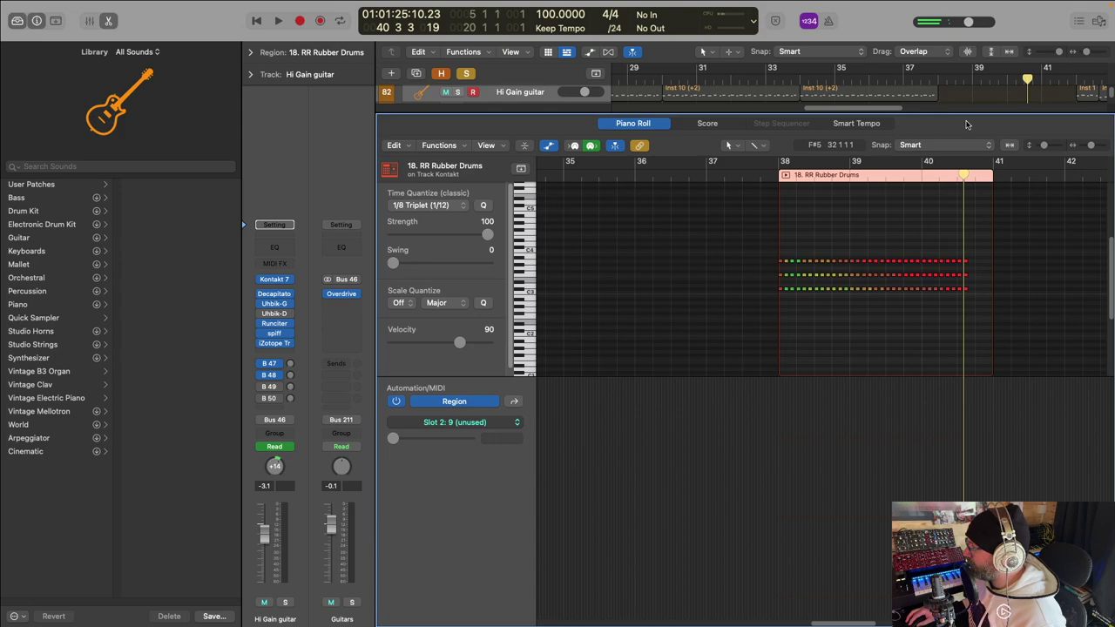
click(521, 400)
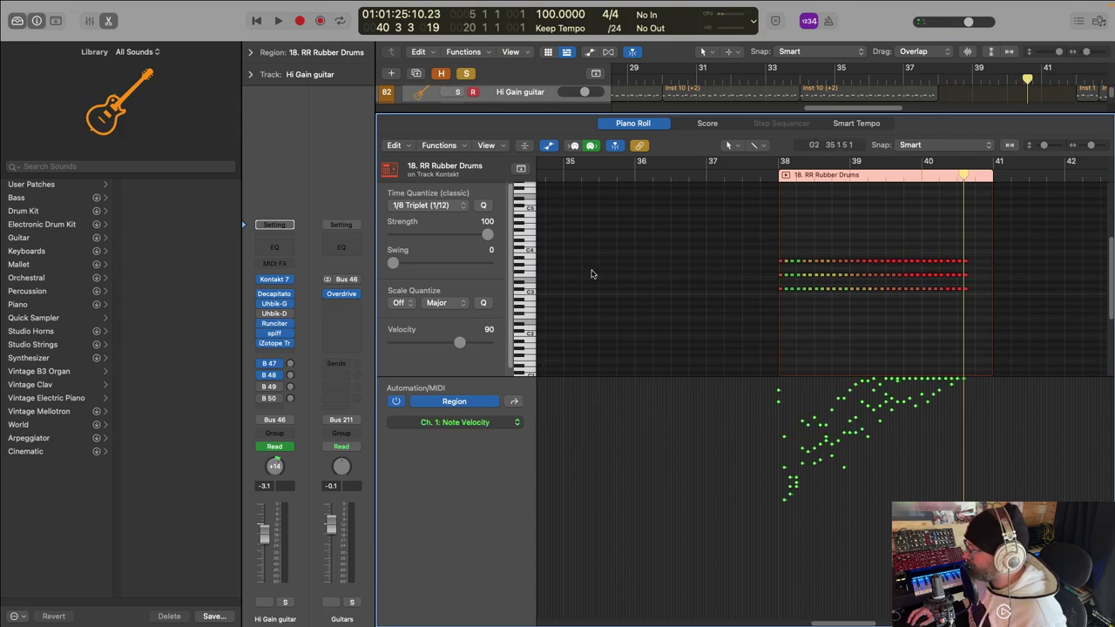
Step: Close the Piano Roll, place the playhead at bar 38 and clear all track solos
click(108, 21)
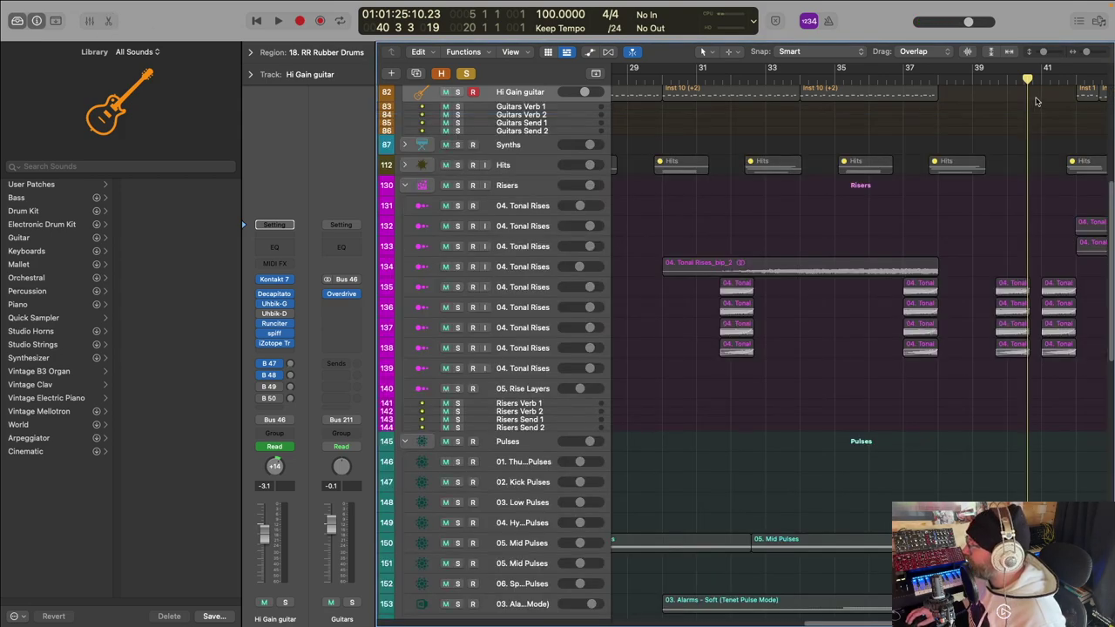
scroll(947, 102, up, 5)
click(938, 80)
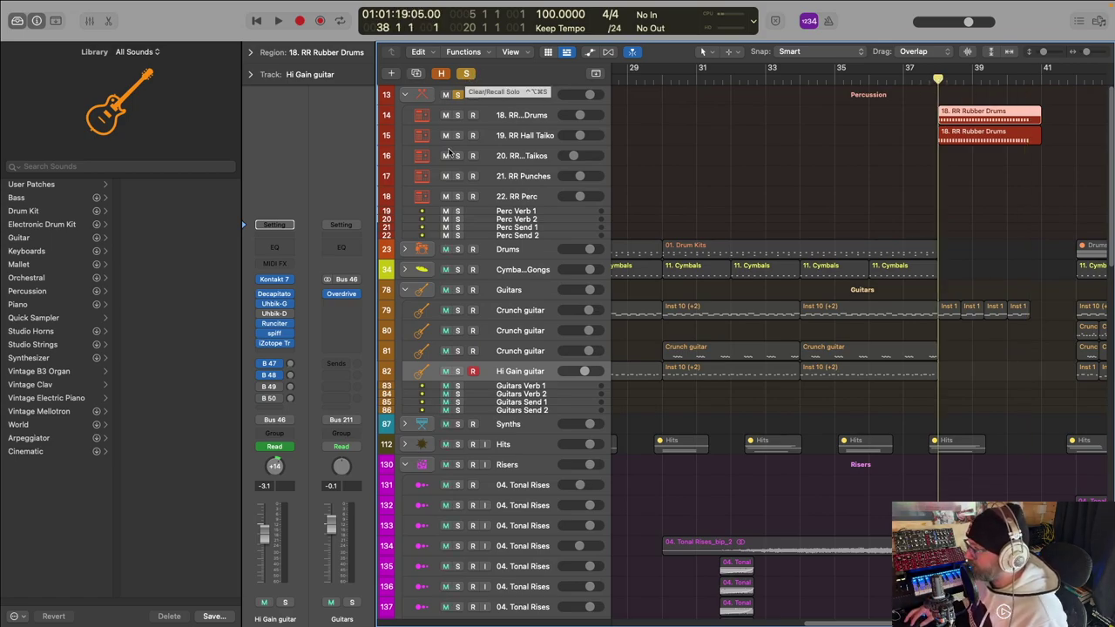
click(467, 73)
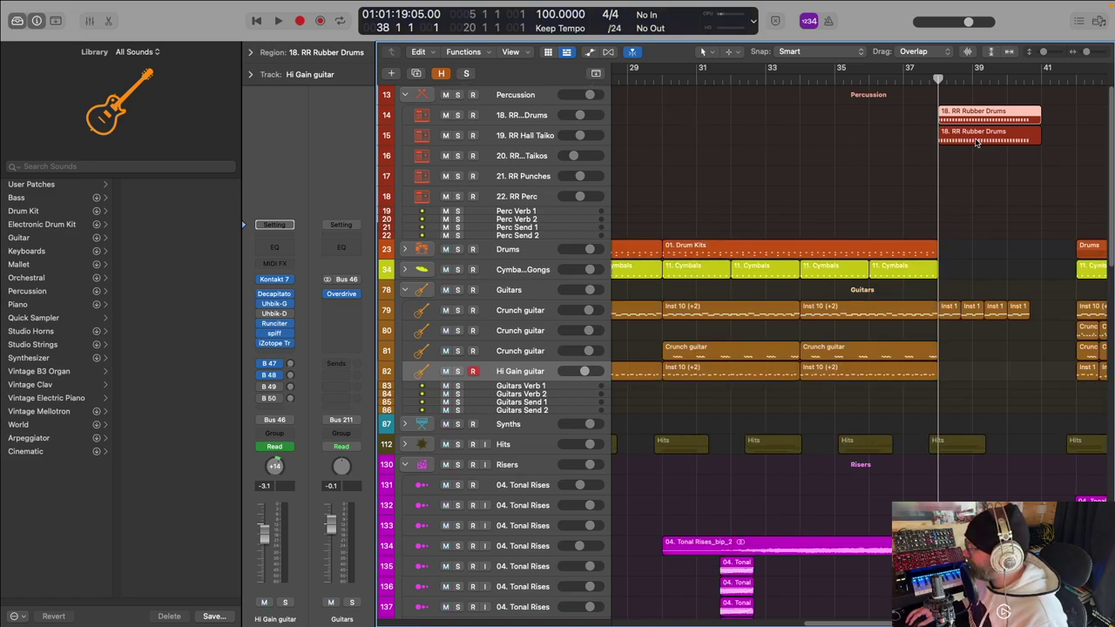
Step: Play the full arrangement from bar 38 to about bar 41 and follow the active stacks from Guitars down to GunsAndClicks
key(space)
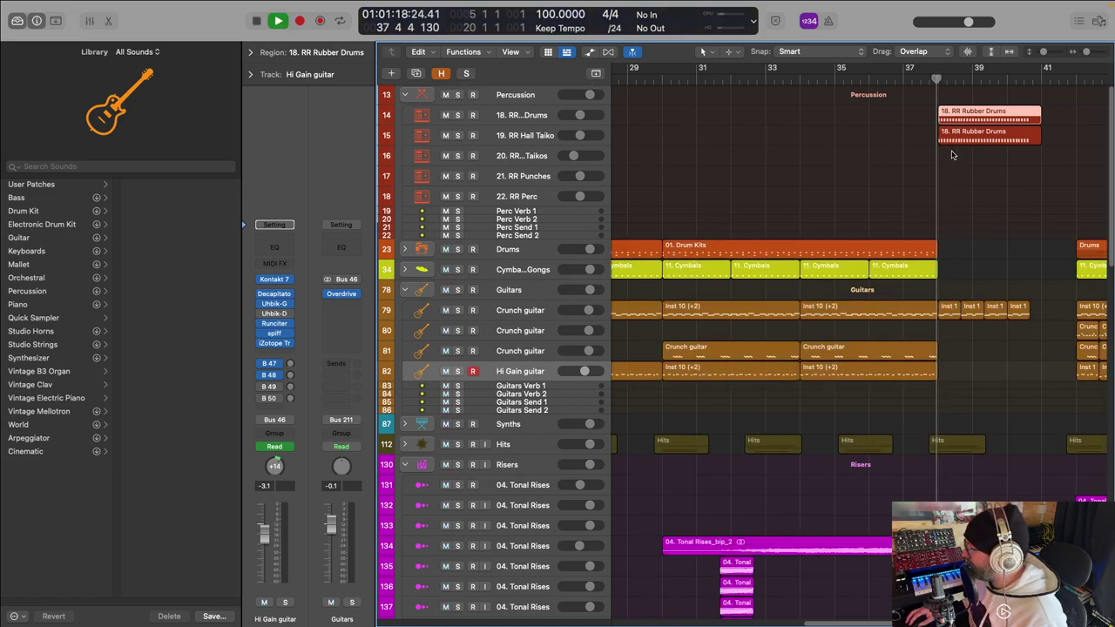
scroll(966, 227, down, 5)
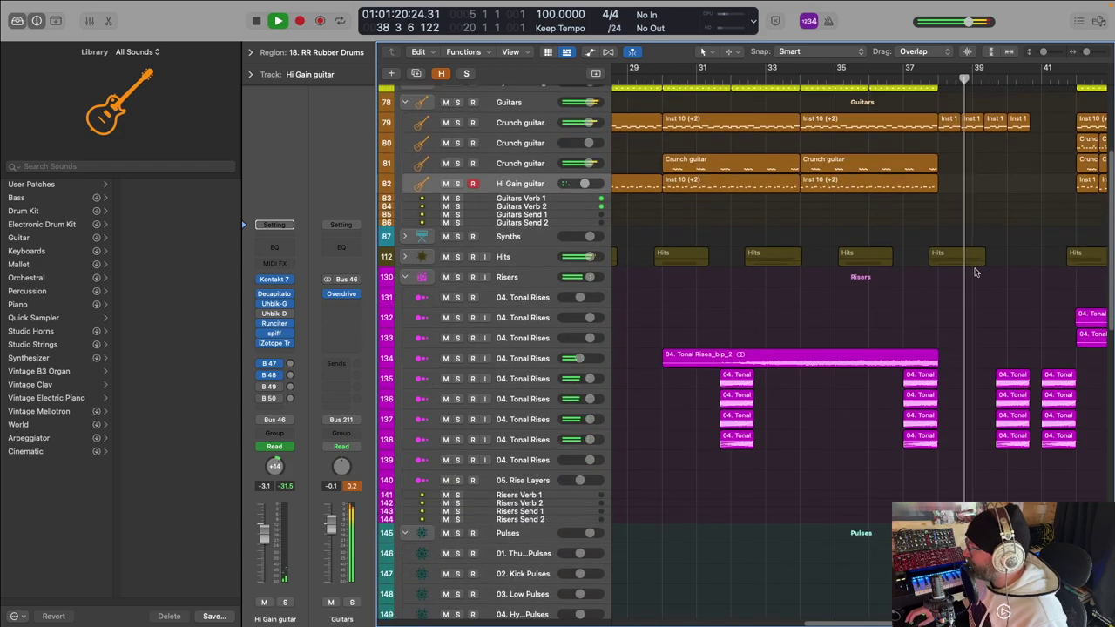
scroll(967, 270, right, 5)
scroll(838, 263, down, 4)
scroll(845, 253, down, 8)
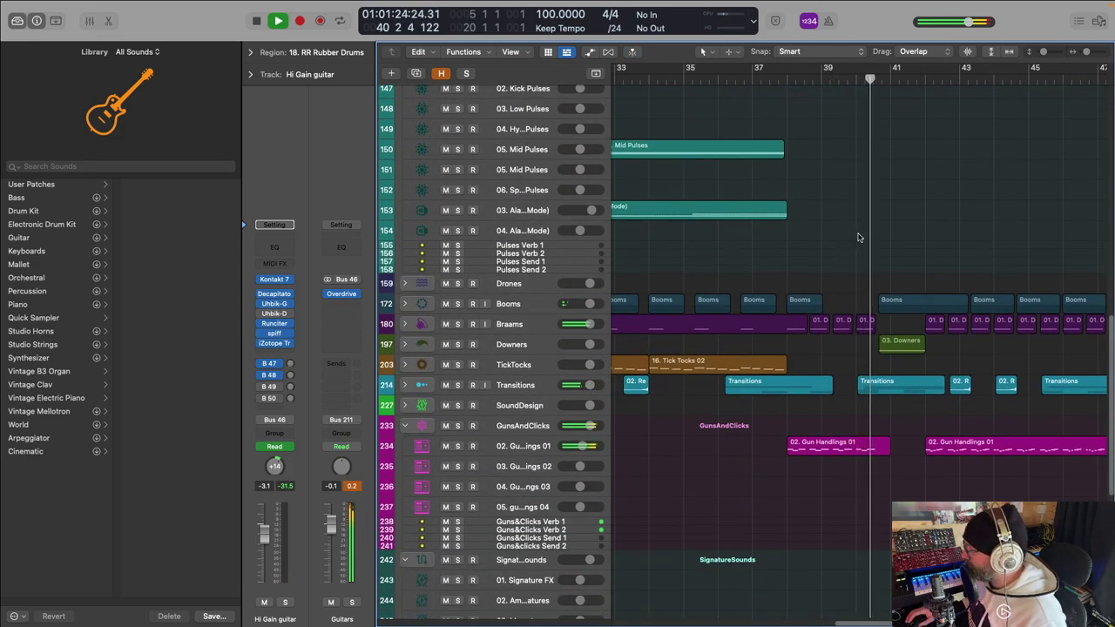
key(space)
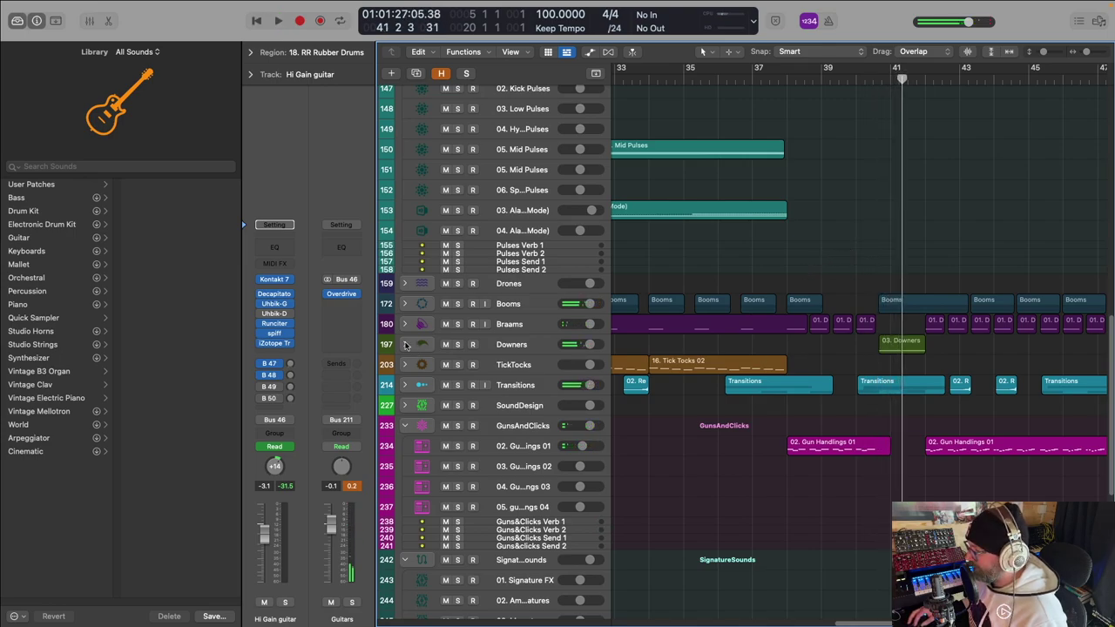
Step: Expand the Downers stack, solo it and audition the 03. Downers region from just after bar 40
click(406, 344)
scroll(880, 102, up, 3)
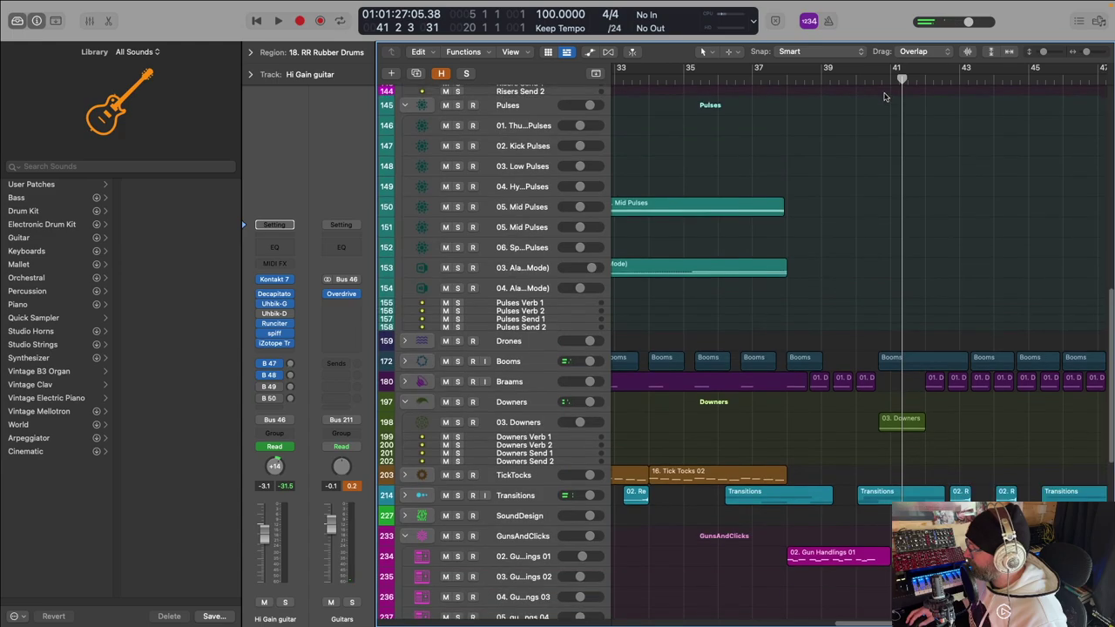
click(871, 79)
key(space)
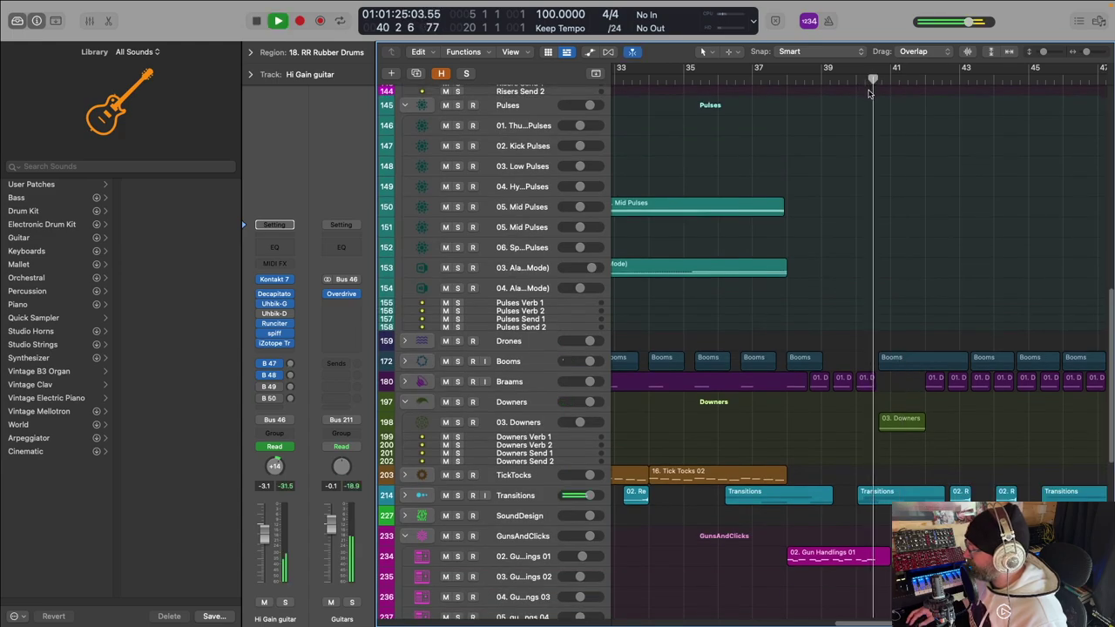
click(458, 403)
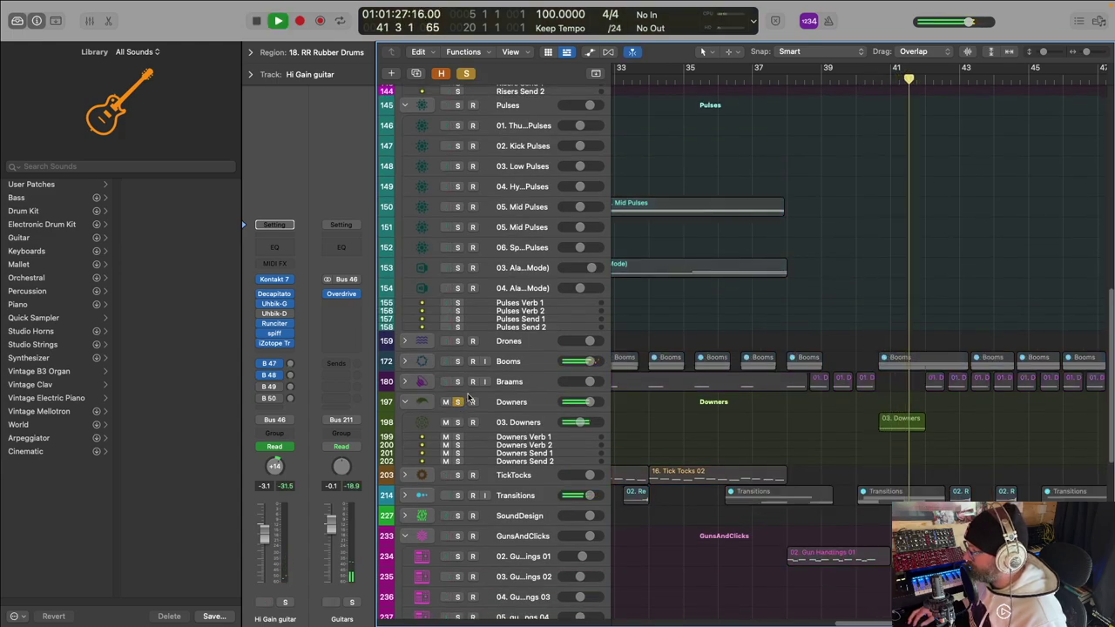
click(875, 80)
click(872, 80)
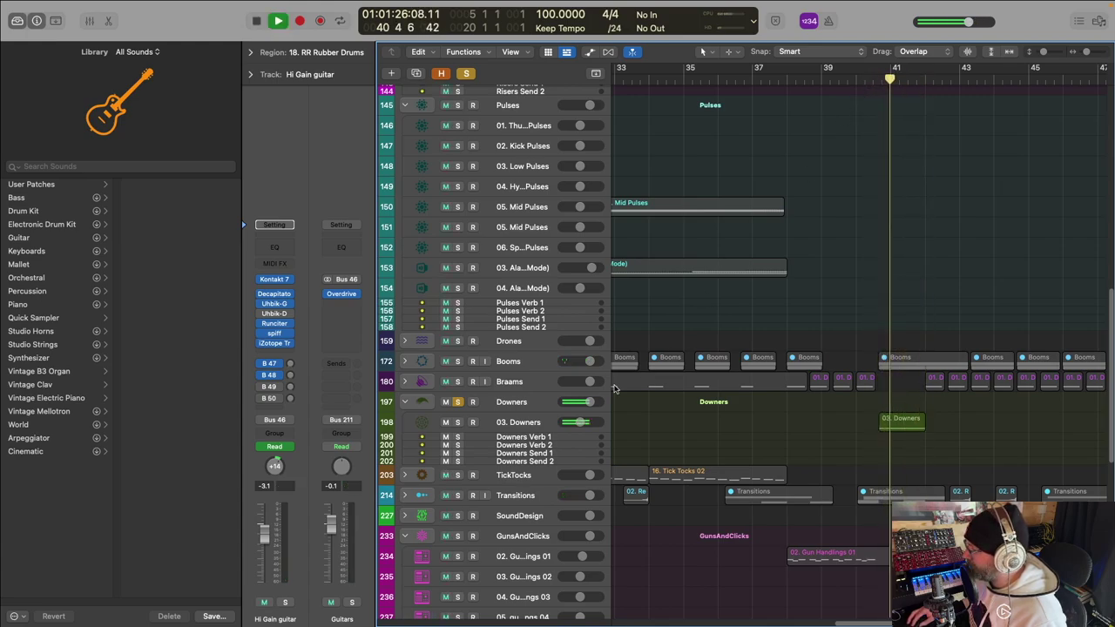
Step: Select the 03. Downers track and inspect its Kontakt instrument, closing the plug-in window when done
click(488, 429)
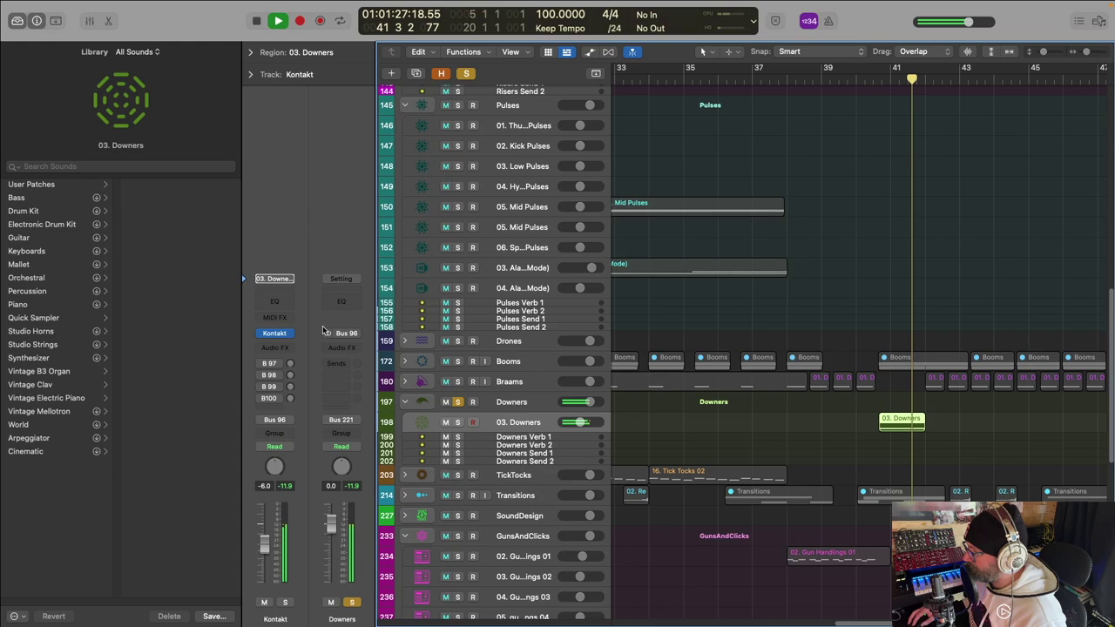
click(276, 334)
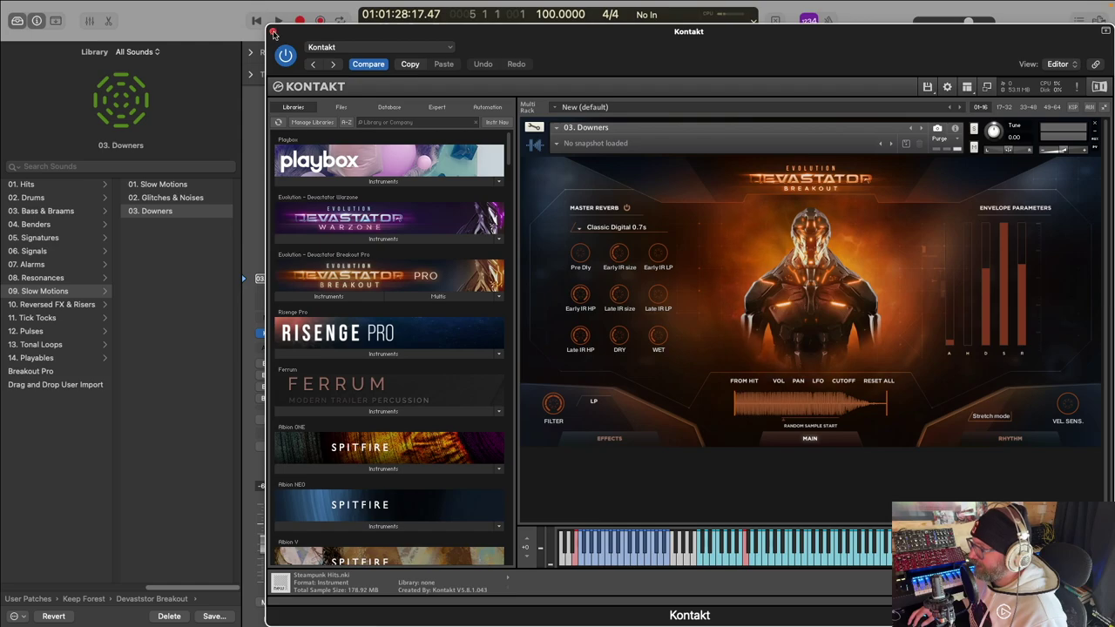
click(273, 33)
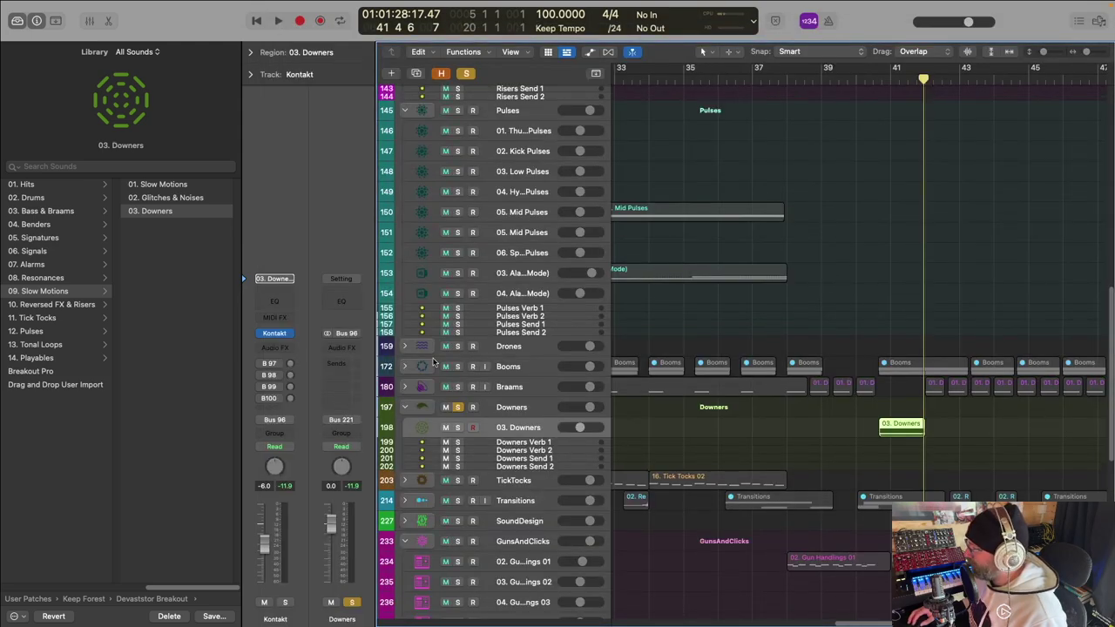
Step: Expand the Transitions stack, solo Reversed FX 01 tracks 220 and 221, and audition them with the Downers from about bar 39 to bar 42
scroll(837, 394, down, 3)
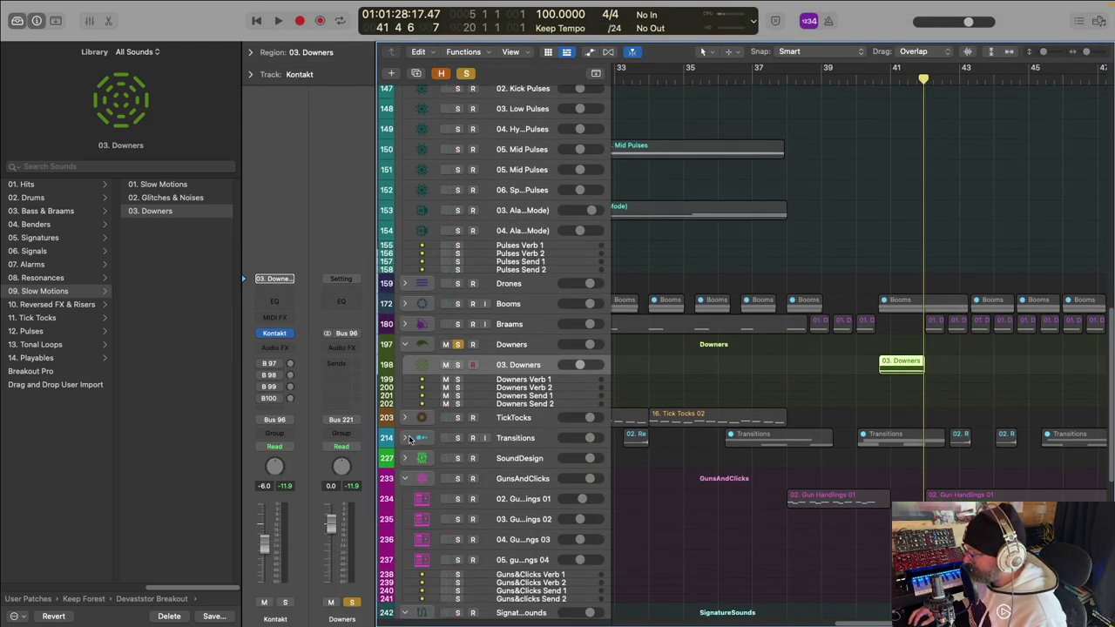
click(405, 438)
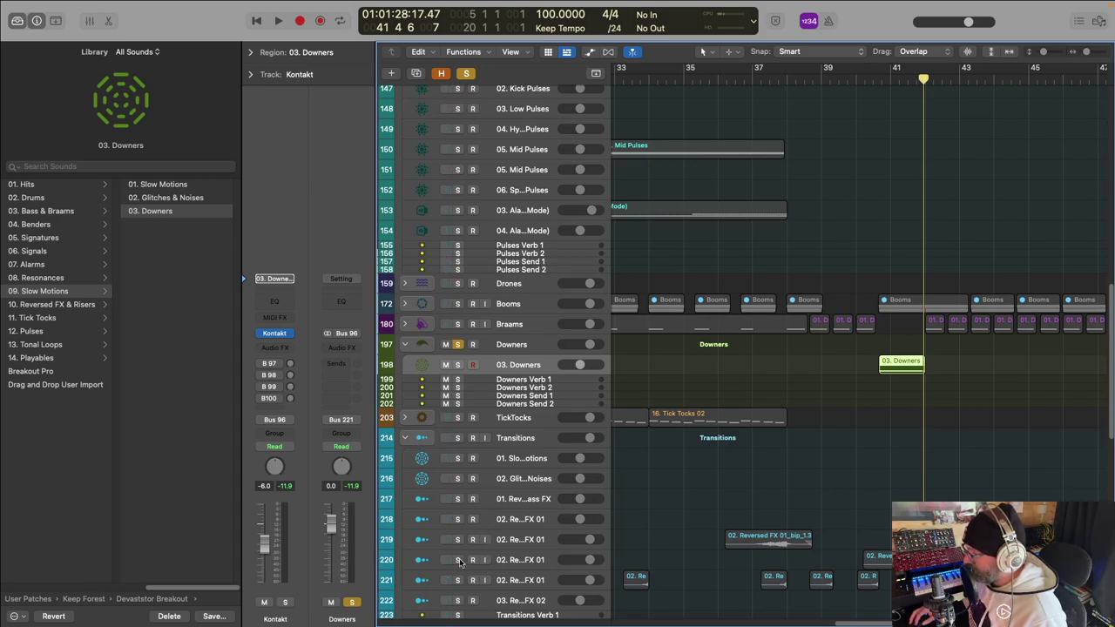
scroll(460, 561, down, 1)
click(460, 556)
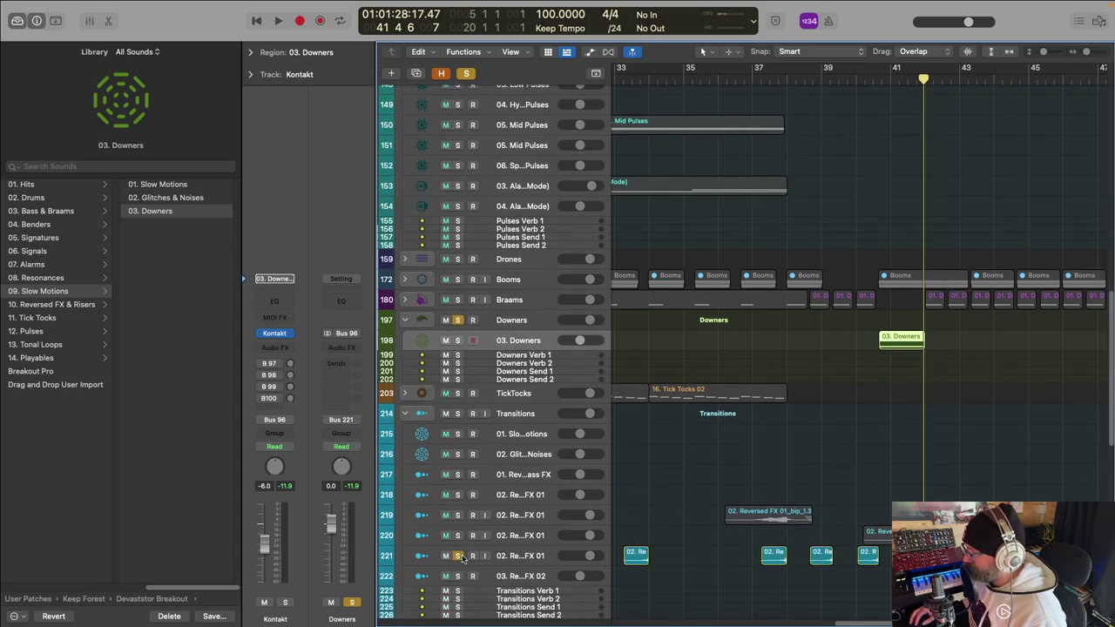
click(458, 535)
click(838, 78)
key(space)
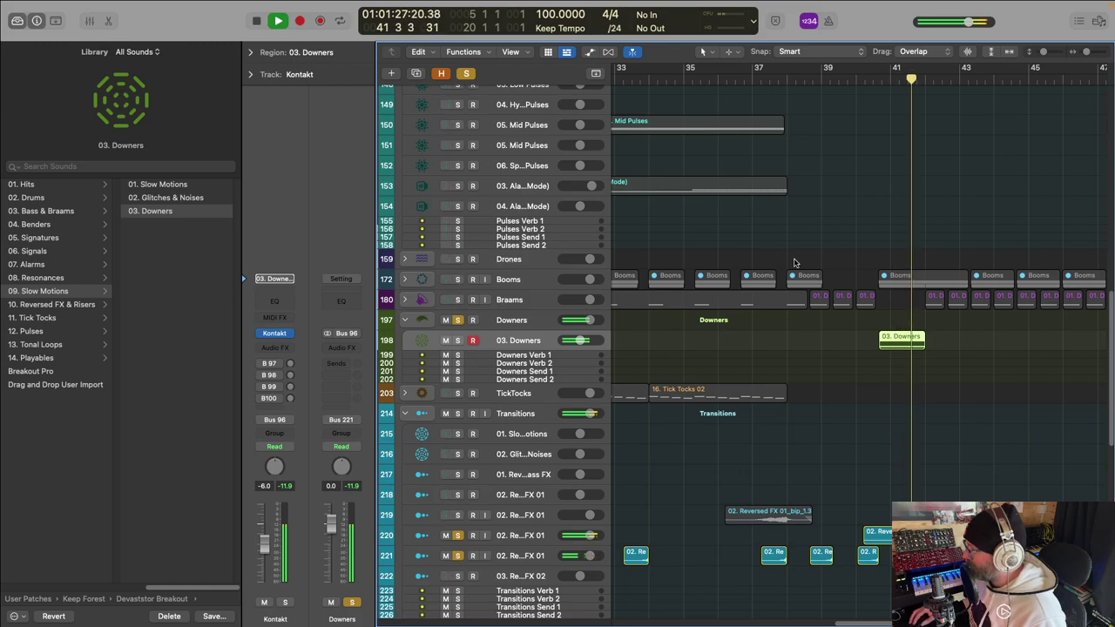
key(space)
Step: Clear the existing solos, expand the Drums stack and solo the 01. Drum Kits and 08. Kick tracks
scroll(774, 177, up, 5)
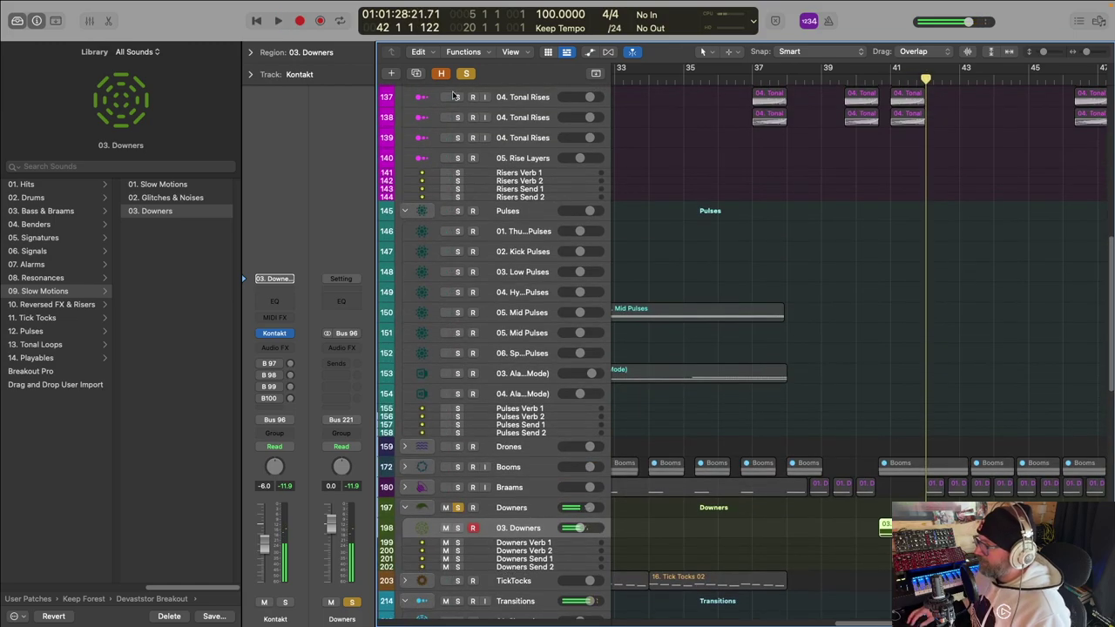
scroll(875, 147, up, 7)
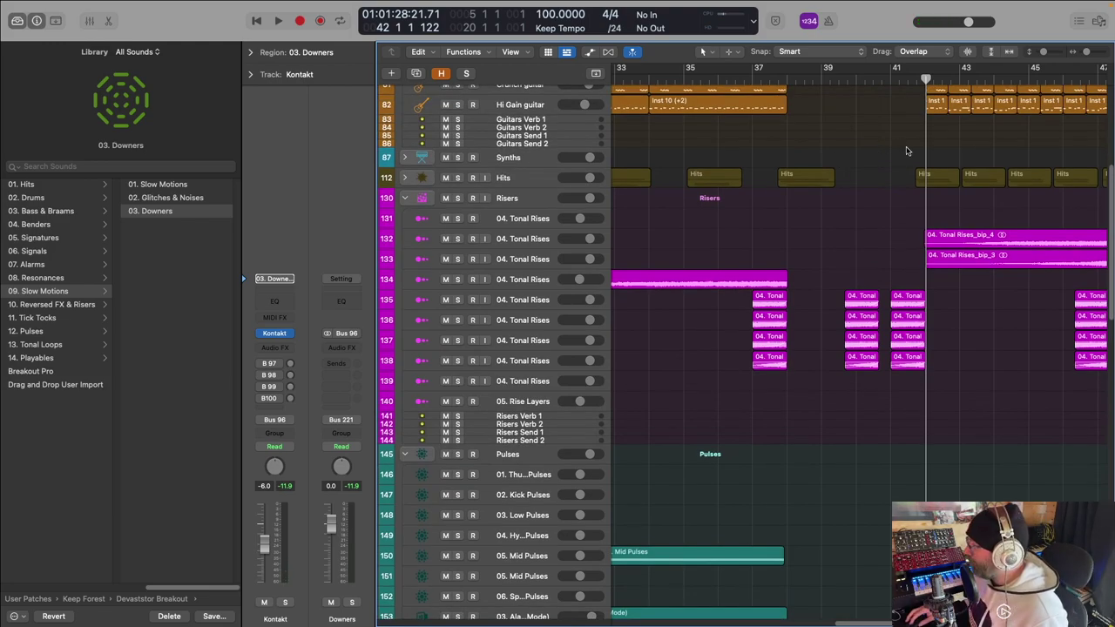
scroll(906, 151, up, 7)
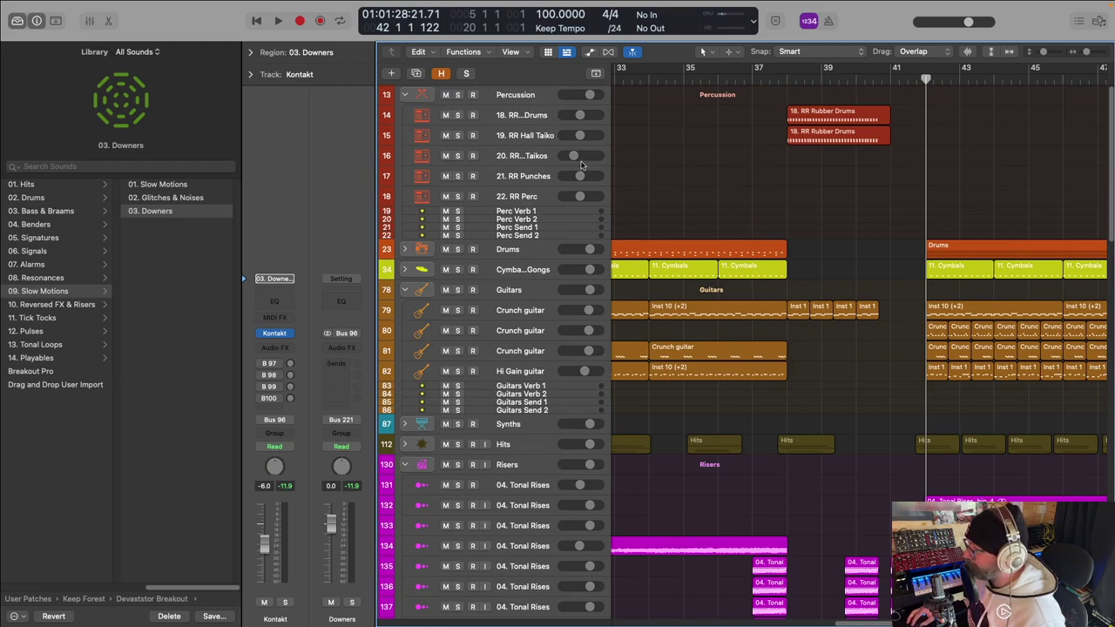
click(405, 250)
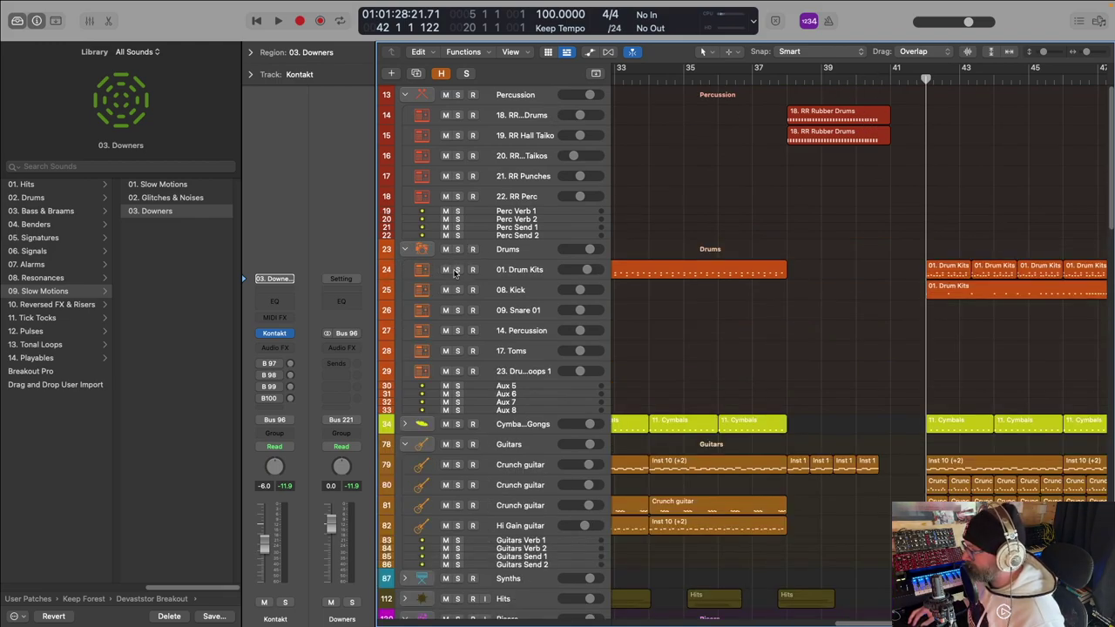
click(457, 270)
click(458, 291)
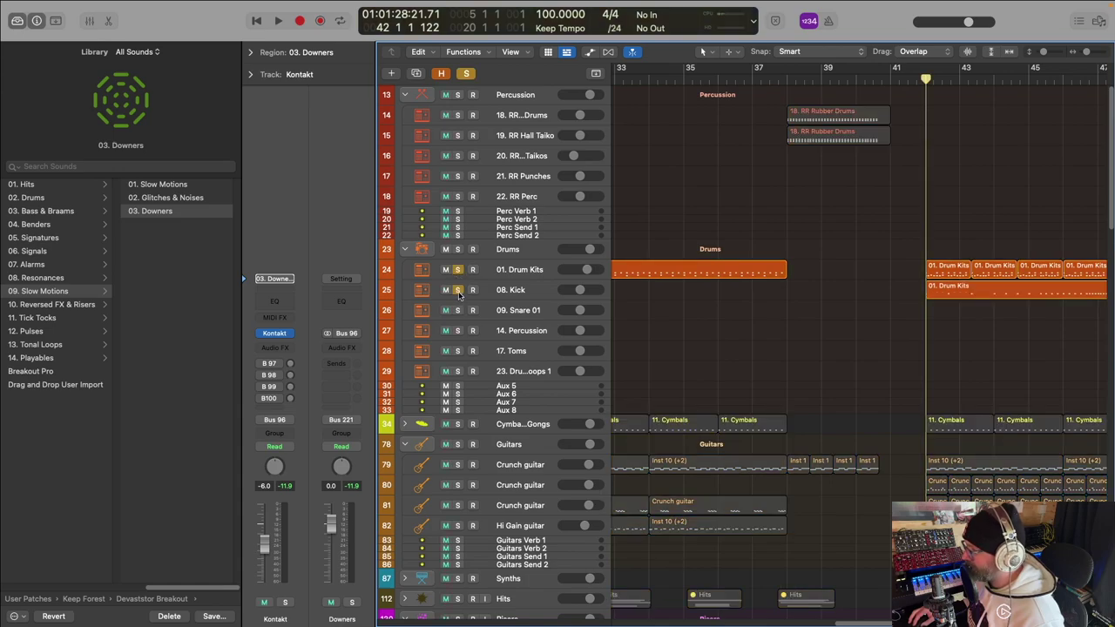
scroll(906, 277, right, 3)
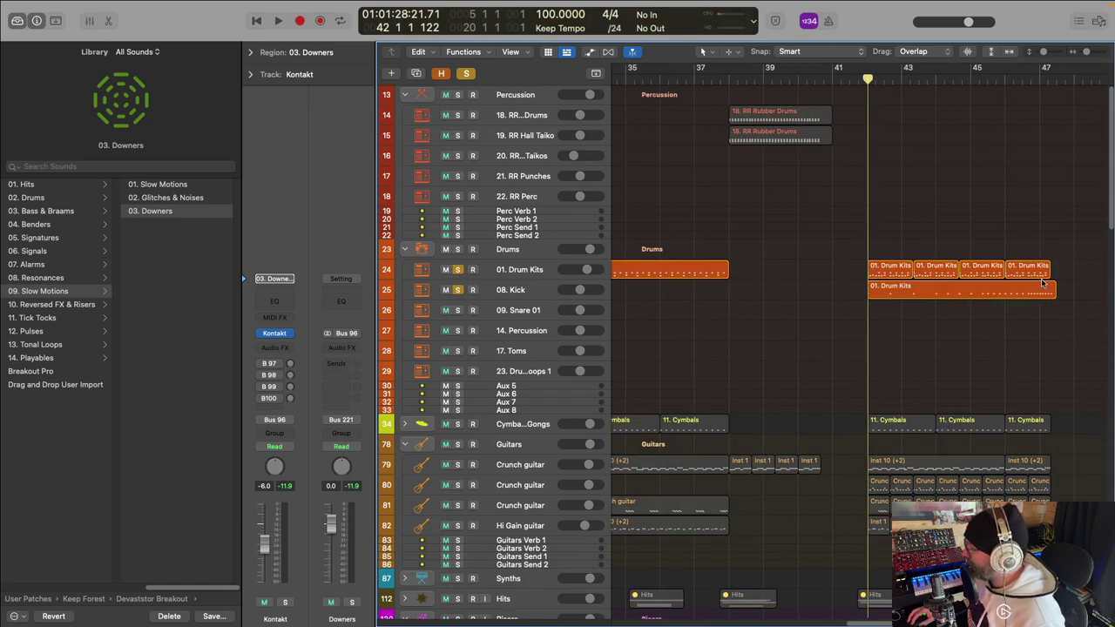
Step: Audition the two soloed drum tracks from bar 42 to about bar 47, briefly taking 01. Drum Kits out of solo
key(space)
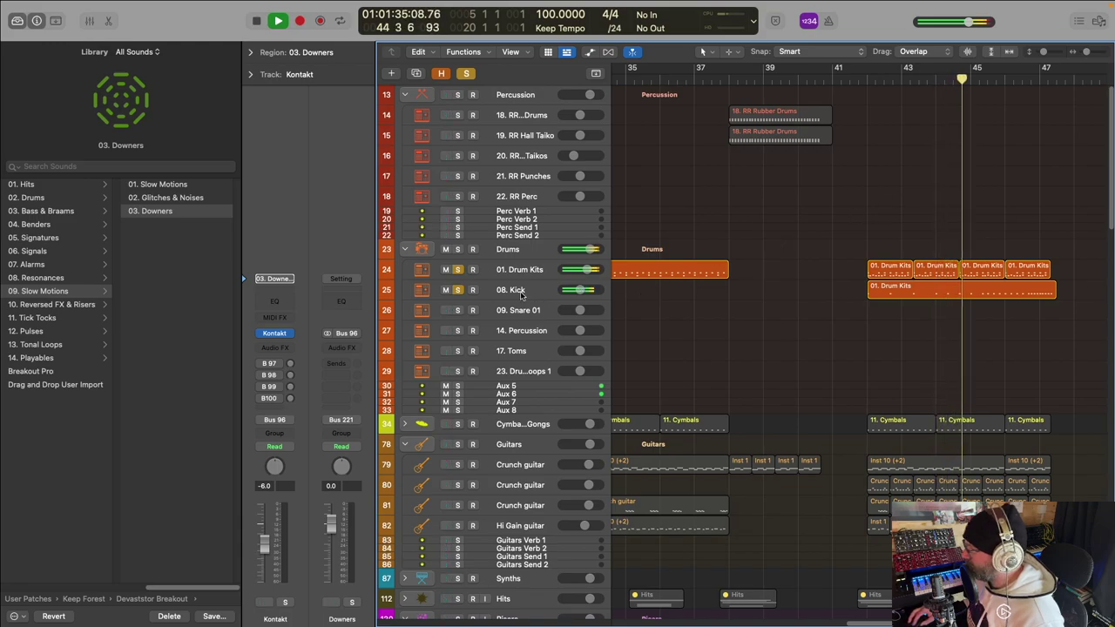
click(458, 270)
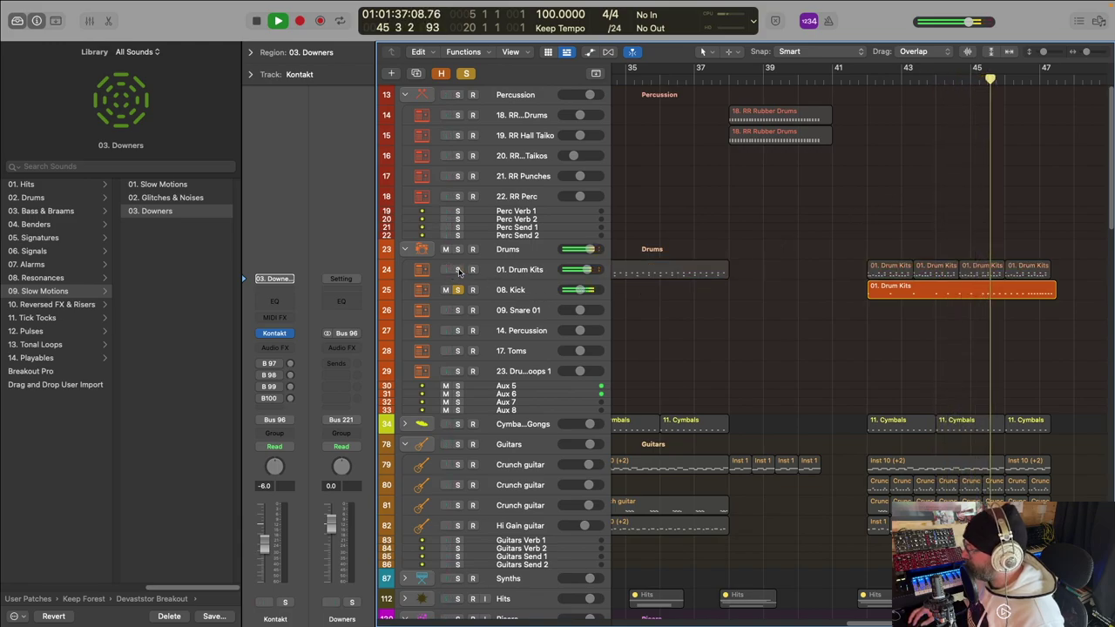
click(464, 267)
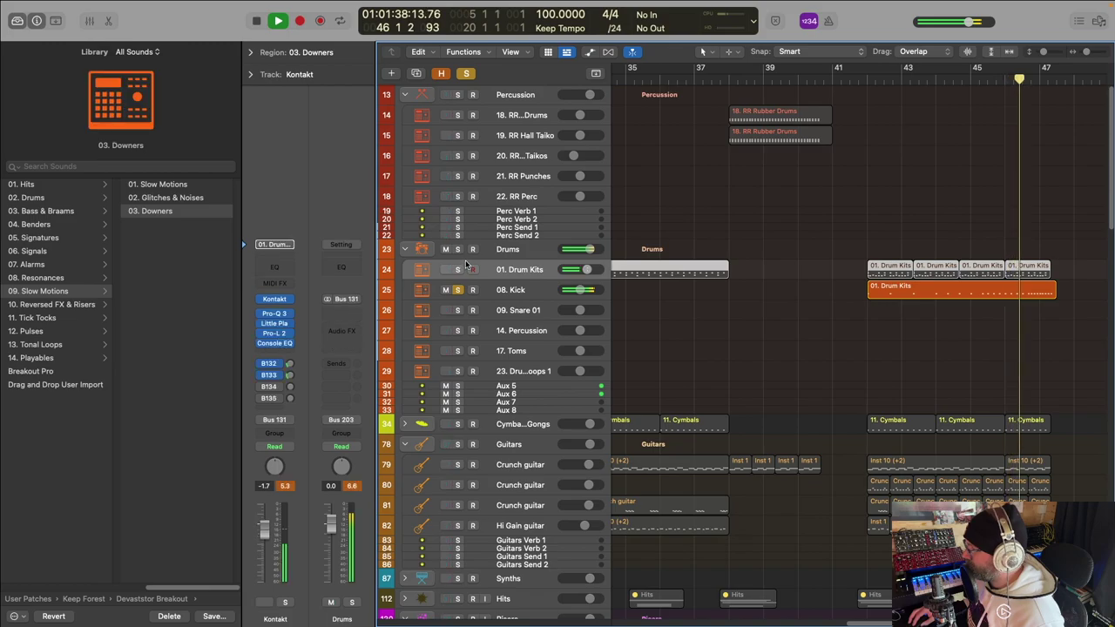
click(459, 270)
key(space)
scroll(788, 202, down, 3)
scroll(800, 190, up, 3)
scroll(823, 179, down, 5)
scroll(832, 170, up, 5)
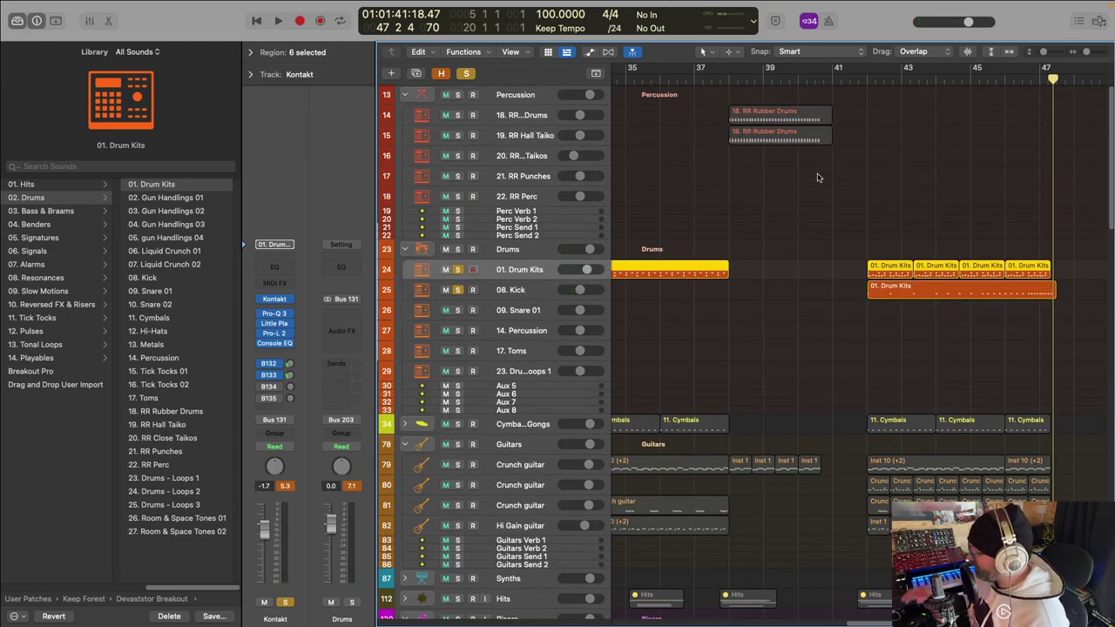
Step: Return the playhead to bar 42, clear the solos and play the full arrangement to about bar 45
key(shift+Return)
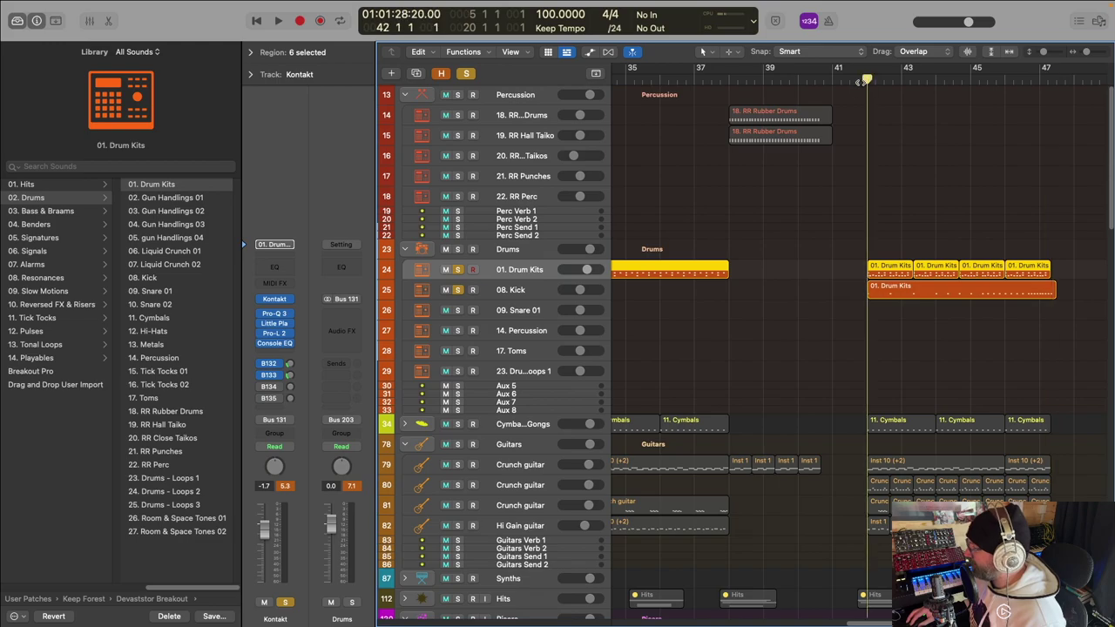
click(467, 74)
key(space)
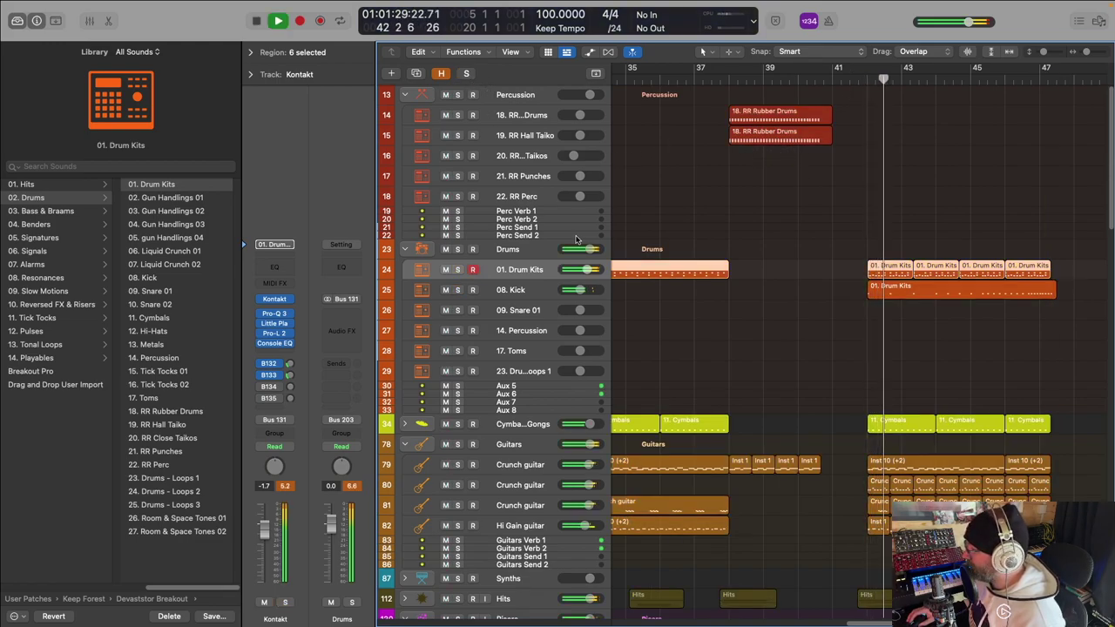
scroll(567, 191, down, 5)
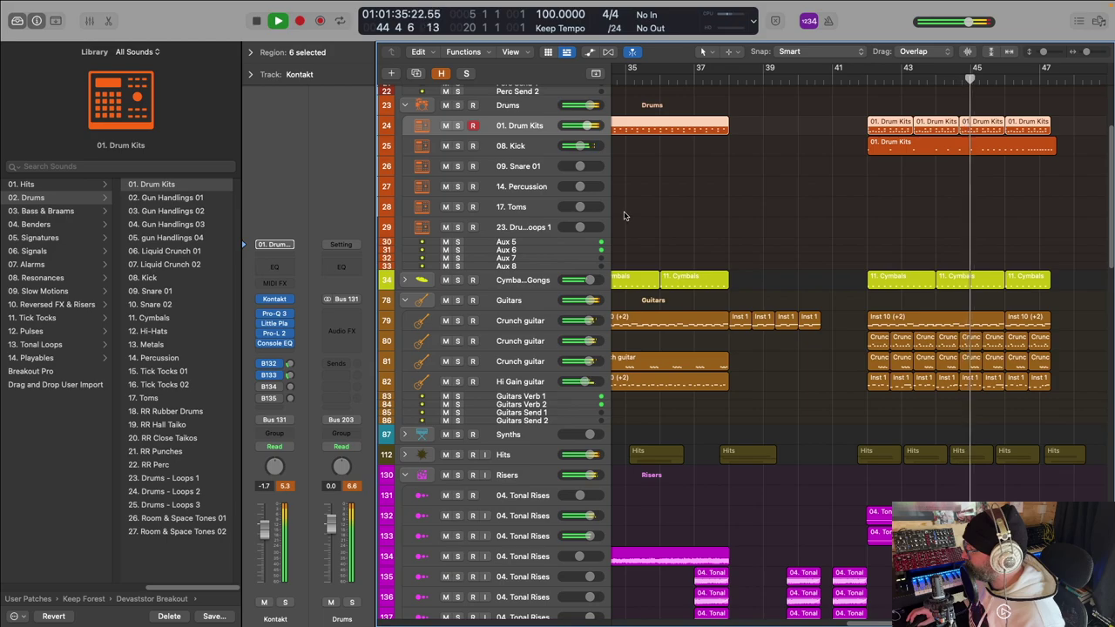
scroll(624, 216, down, 12)
scroll(699, 217, down, 5)
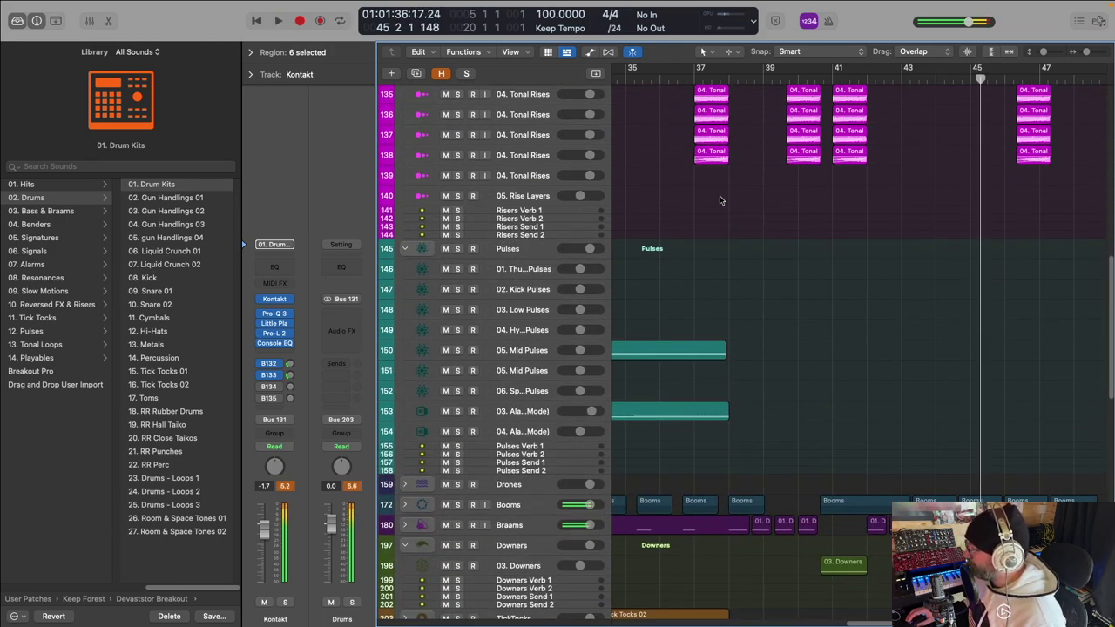
Step: Expand the DOOM Bass stack and examine the regions on its two bass tracks from bar 38 onward
scroll(738, 200, down, 8)
scroll(759, 200, down, 7)
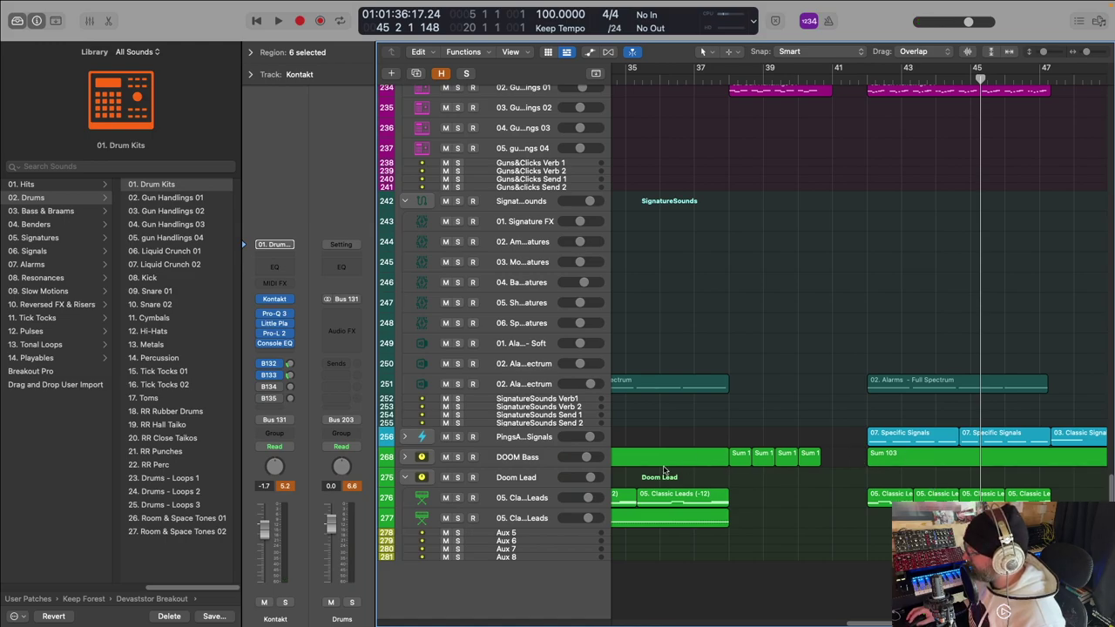
click(405, 458)
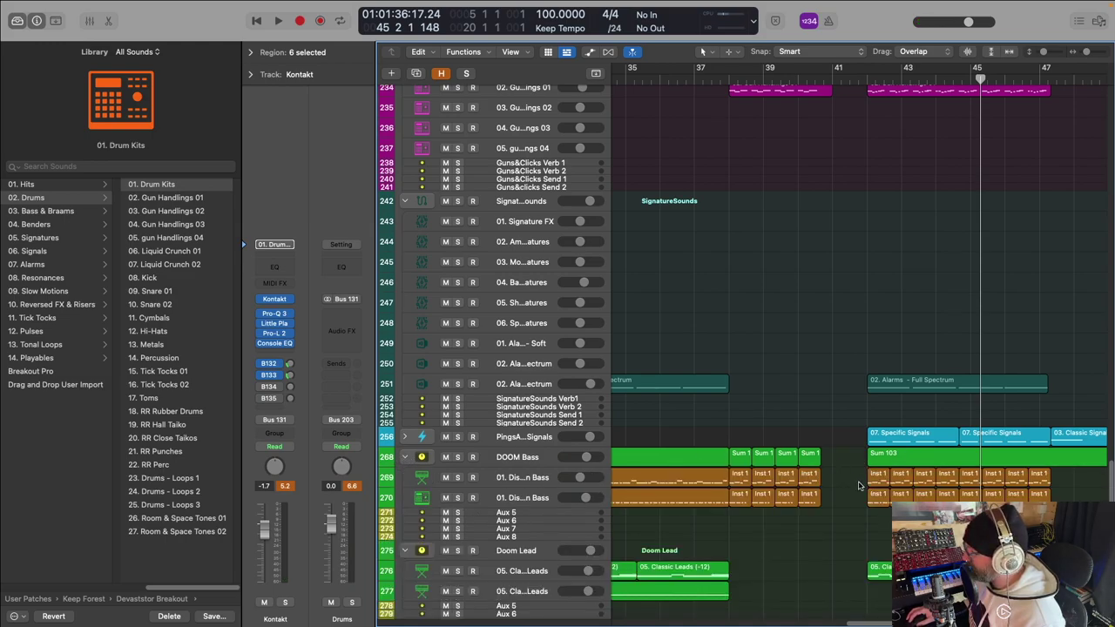
scroll(763, 478, down, 1)
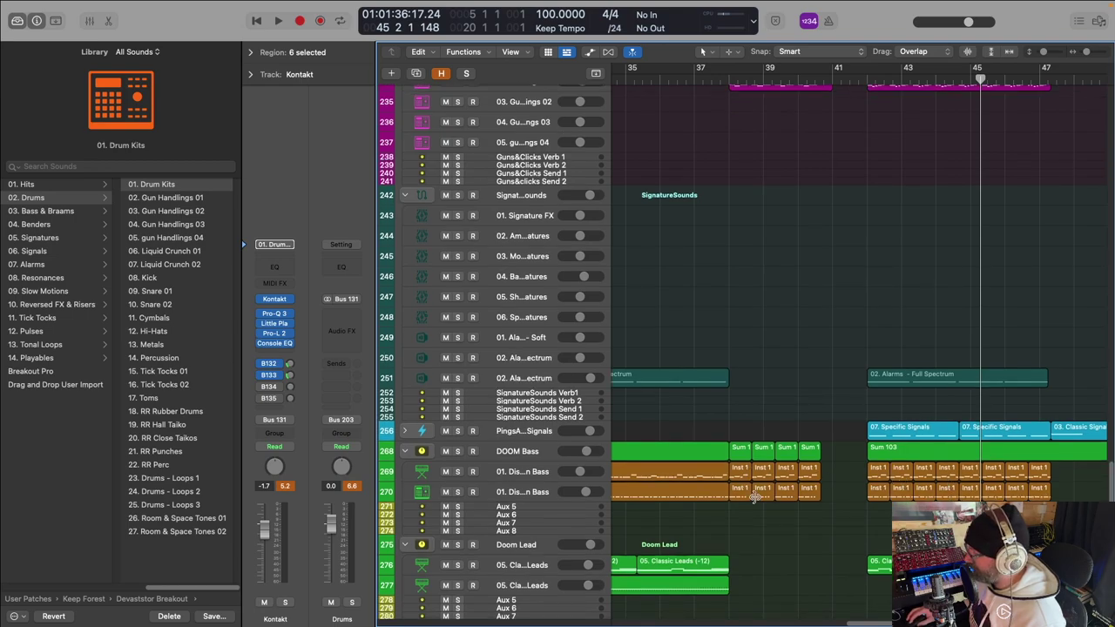
Step: Examine the regions across the whole arrangement from bar 35 to 47, from the Doom Lead stack up to Percussion and back to Risers
scroll(908, 496, down, 2)
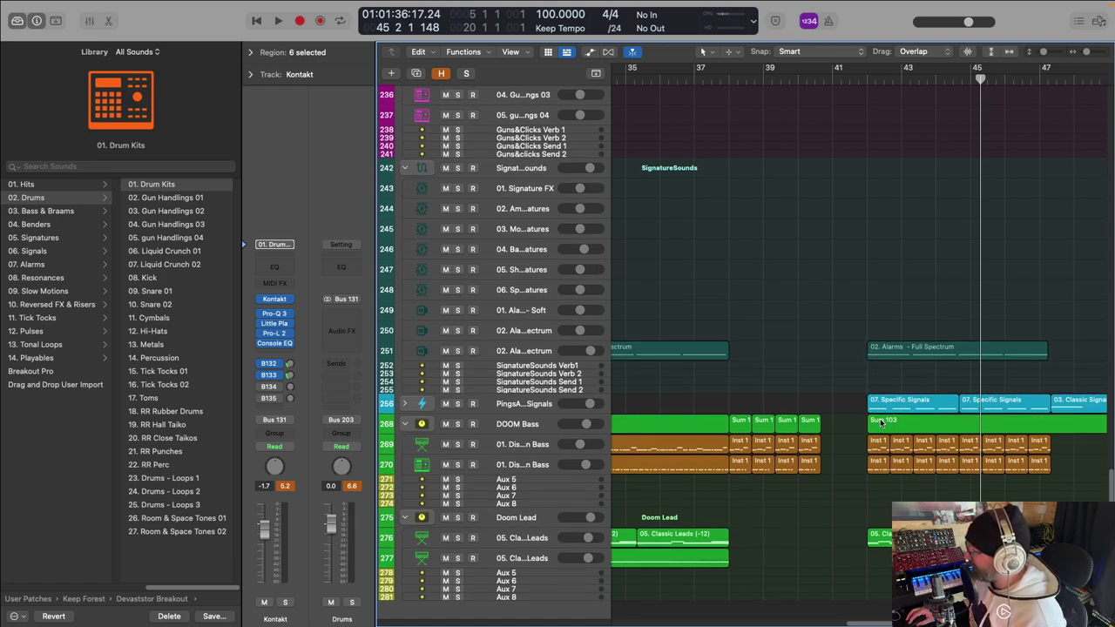
scroll(881, 423, down, 3)
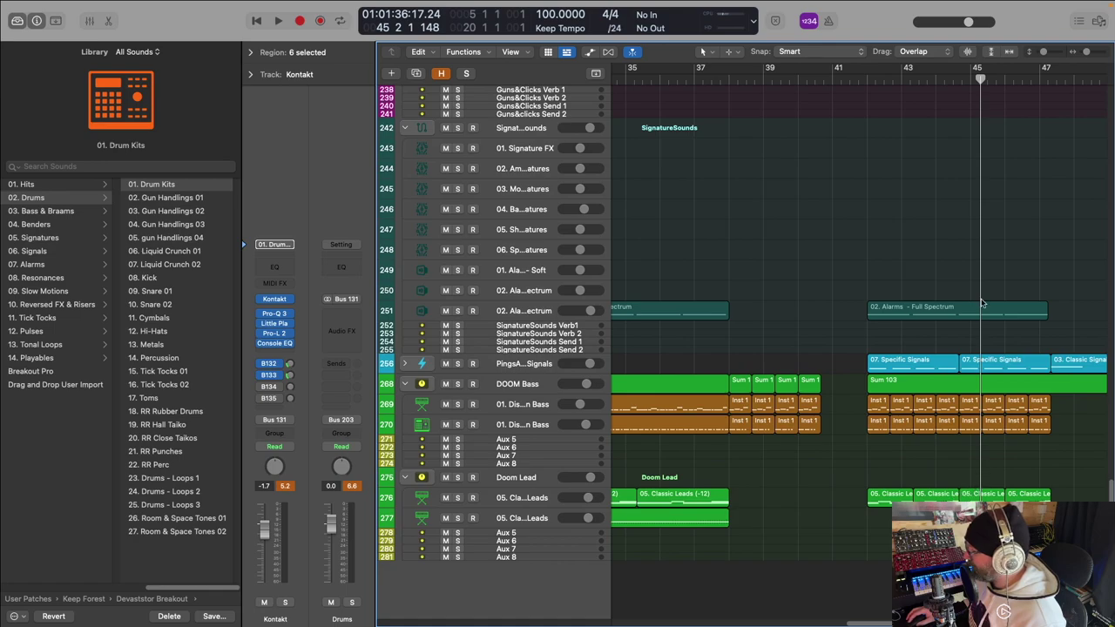
scroll(982, 303, up, 15)
scroll(883, 305, up, 3)
scroll(880, 288, down, 20)
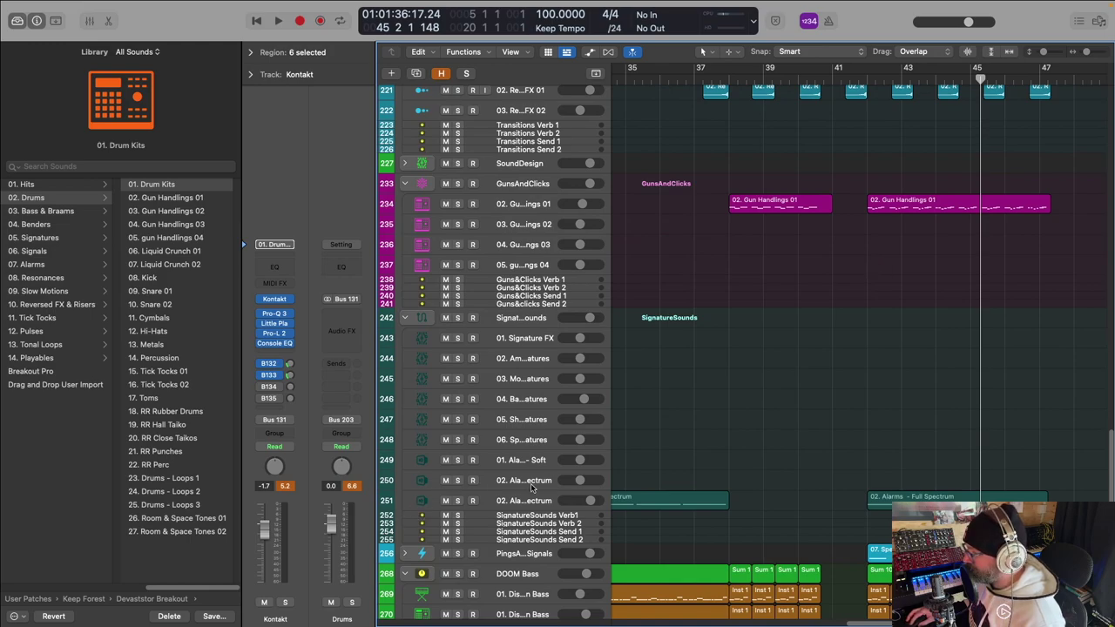
scroll(800, 470, up, 12)
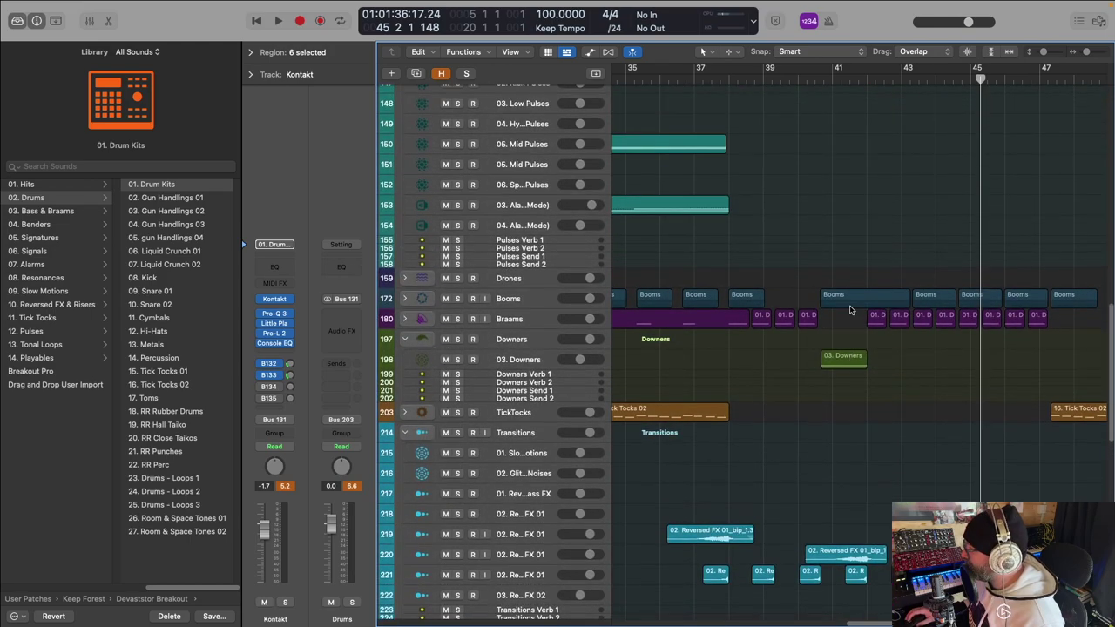
scroll(850, 308, up, 12)
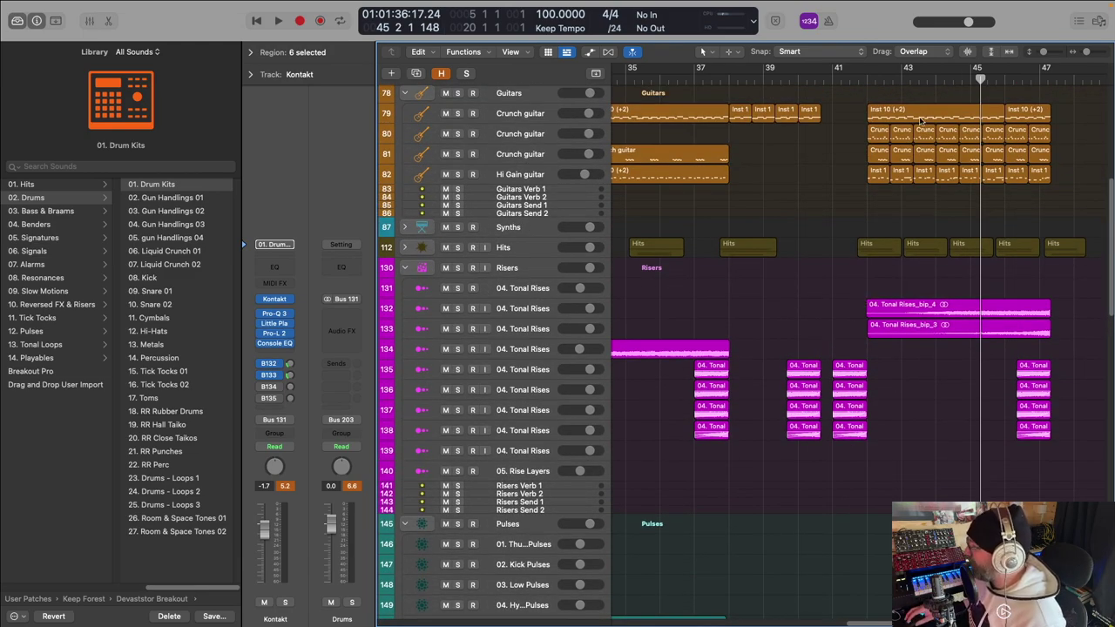
scroll(923, 148, up, 3)
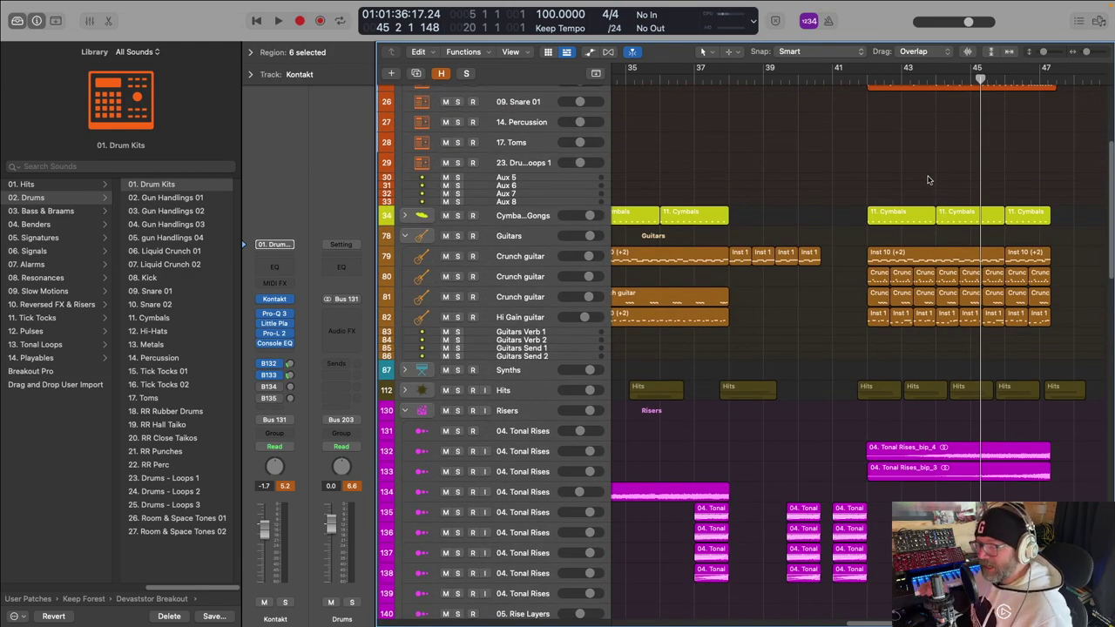
scroll(845, 162, up, 4)
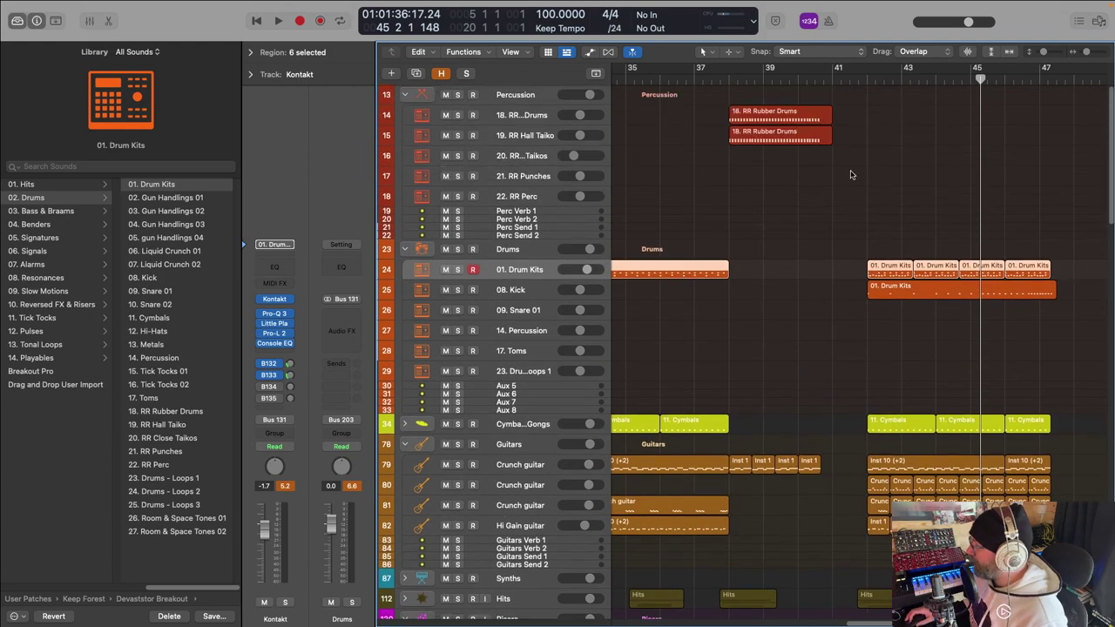
scroll(818, 183, down, 1)
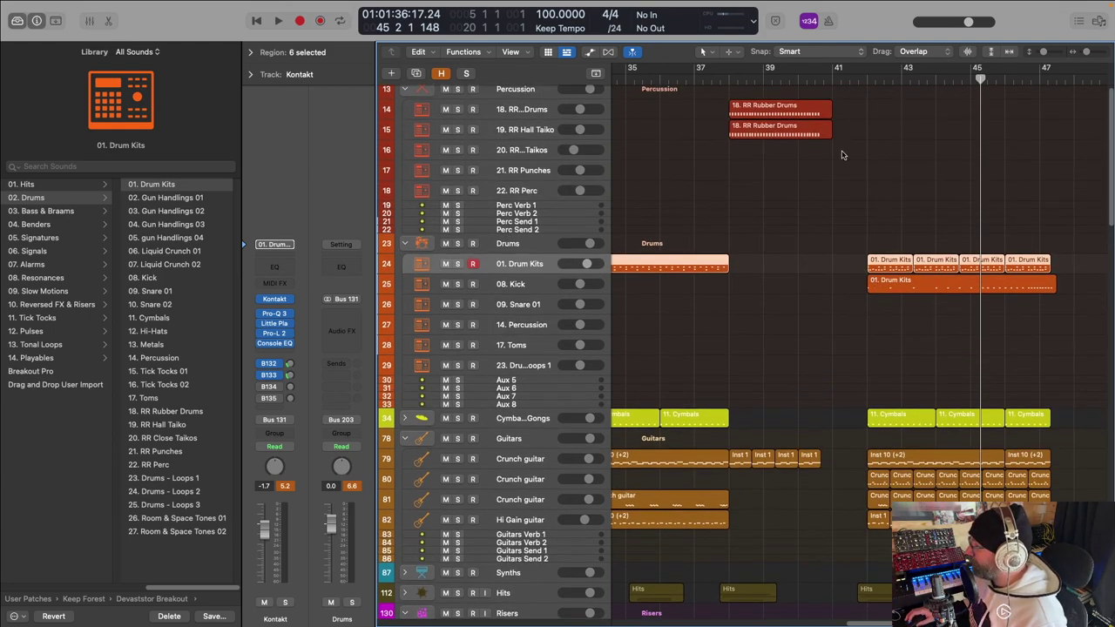
scroll(893, 425, down, 5)
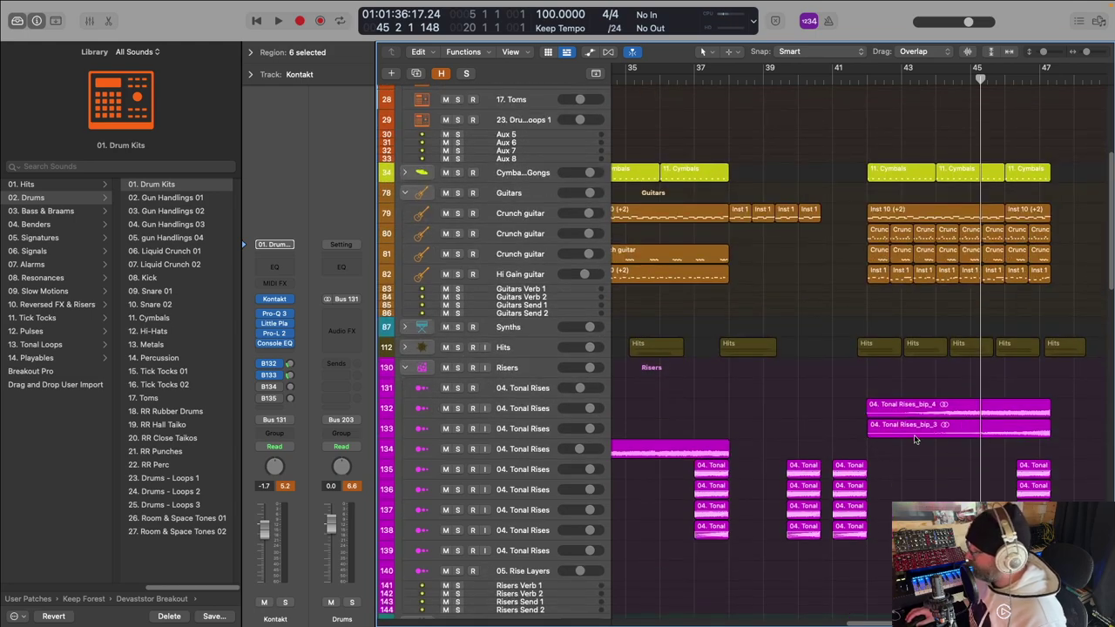
scroll(941, 427, down, 2)
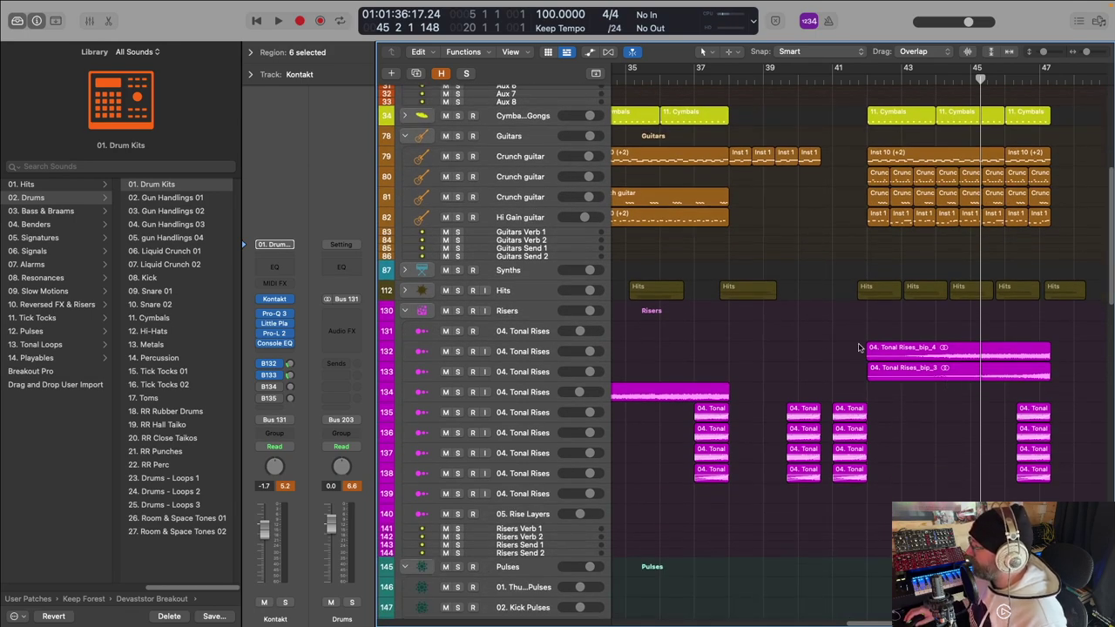
Step: Play the full arrangement from bar 42 to about bar 43
click(864, 79)
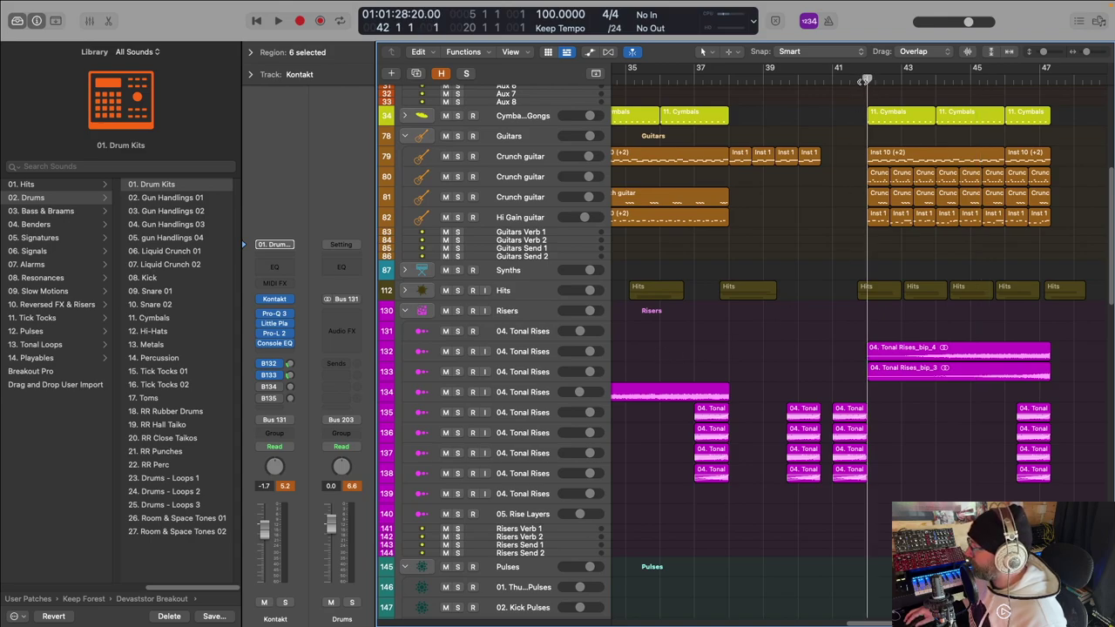
key(space)
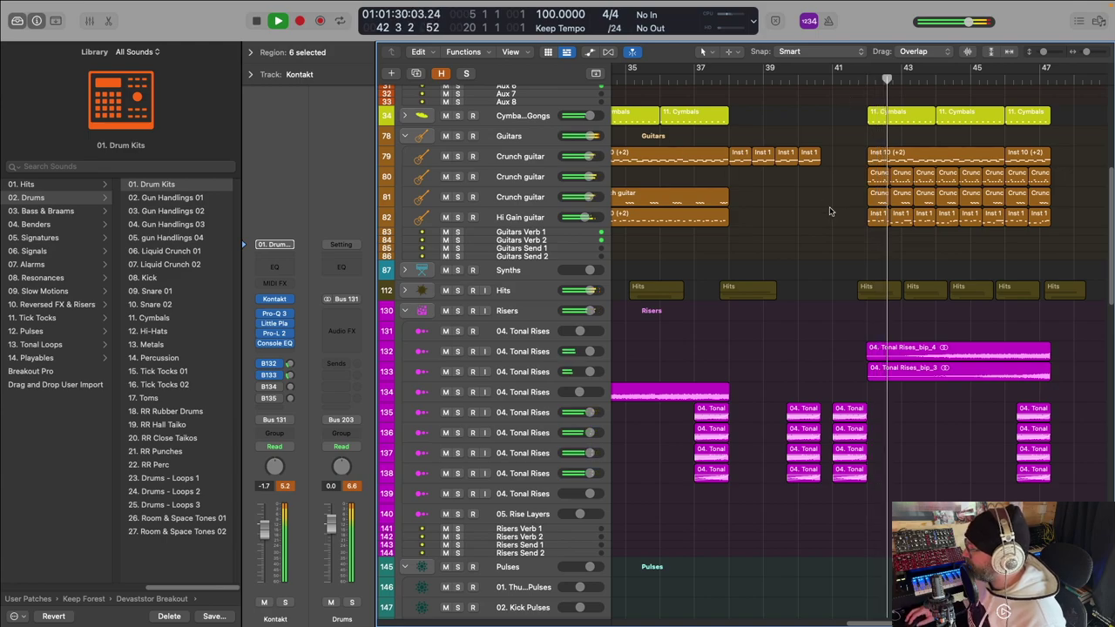
key(space)
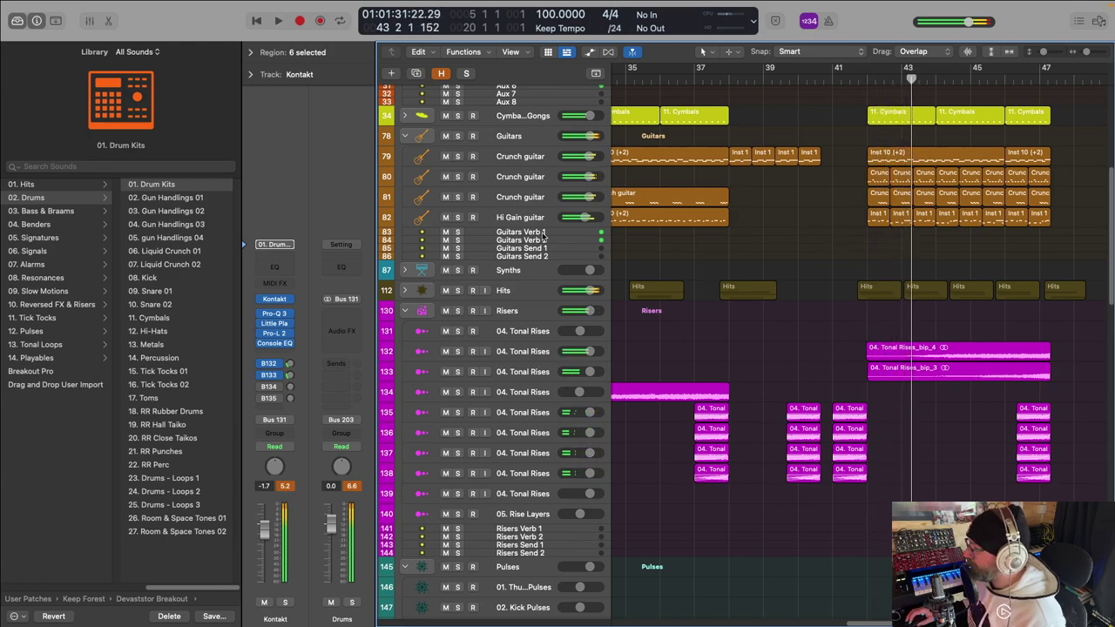
Step: Solo the first and third Crunch guitar tracks and mute the first one's two Inst 10 regions between bars 30 and 38
scroll(699, 228, left, 5)
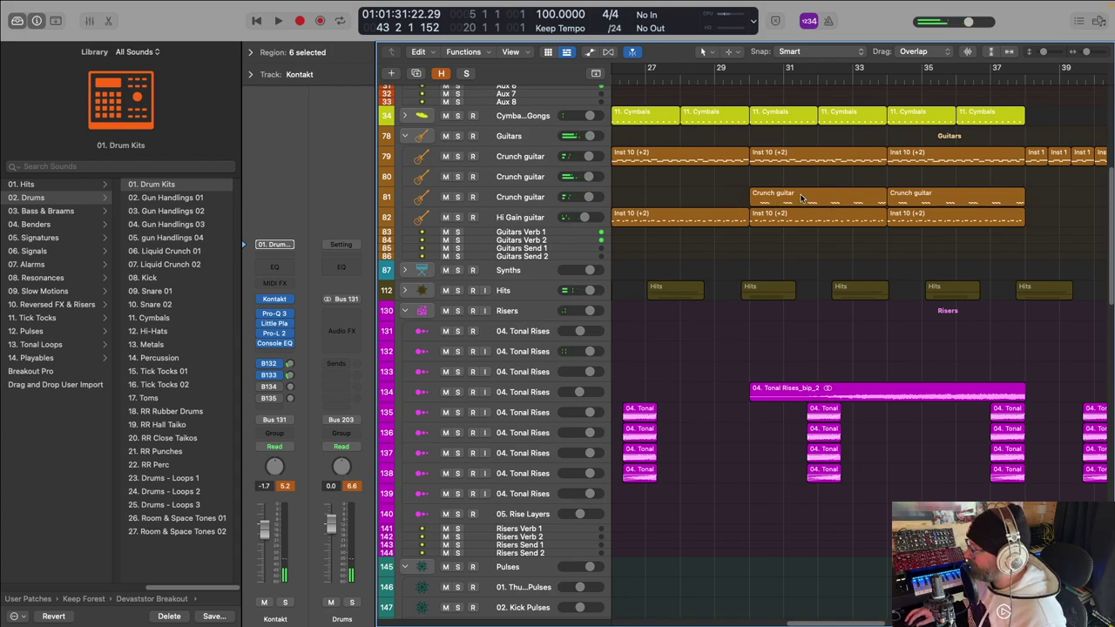
click(458, 198)
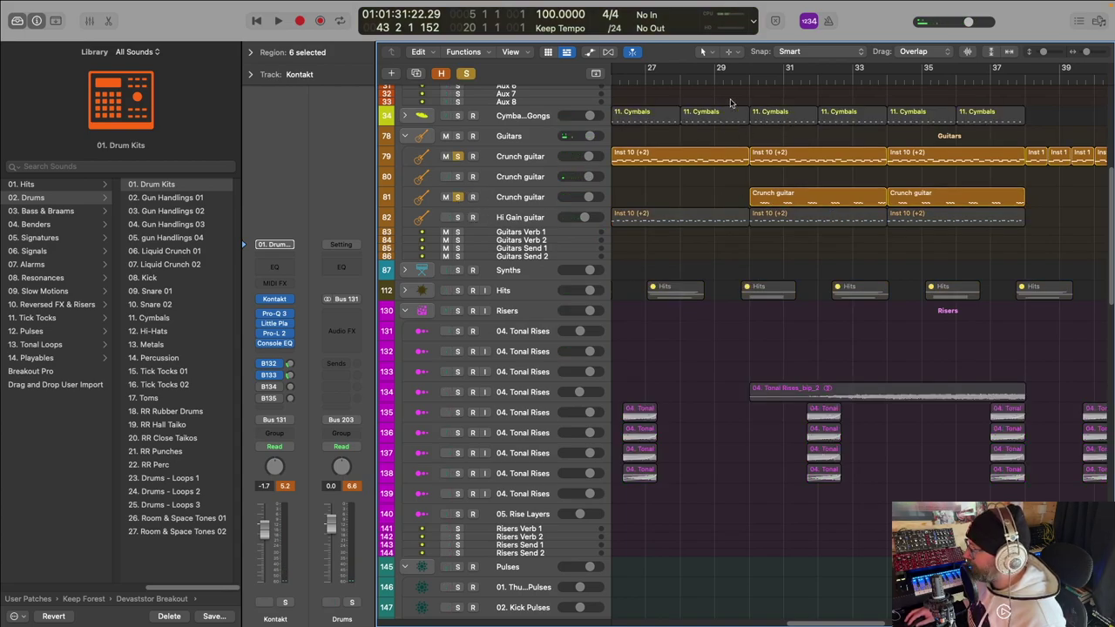
click(781, 163)
shift+click(923, 164)
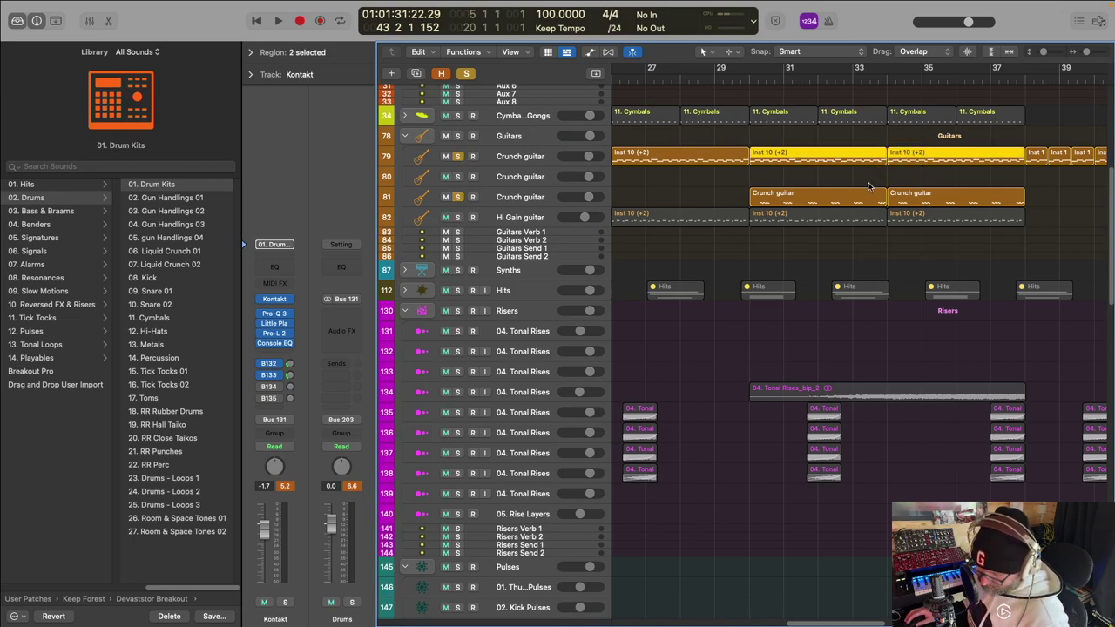
key(ctrl+m)
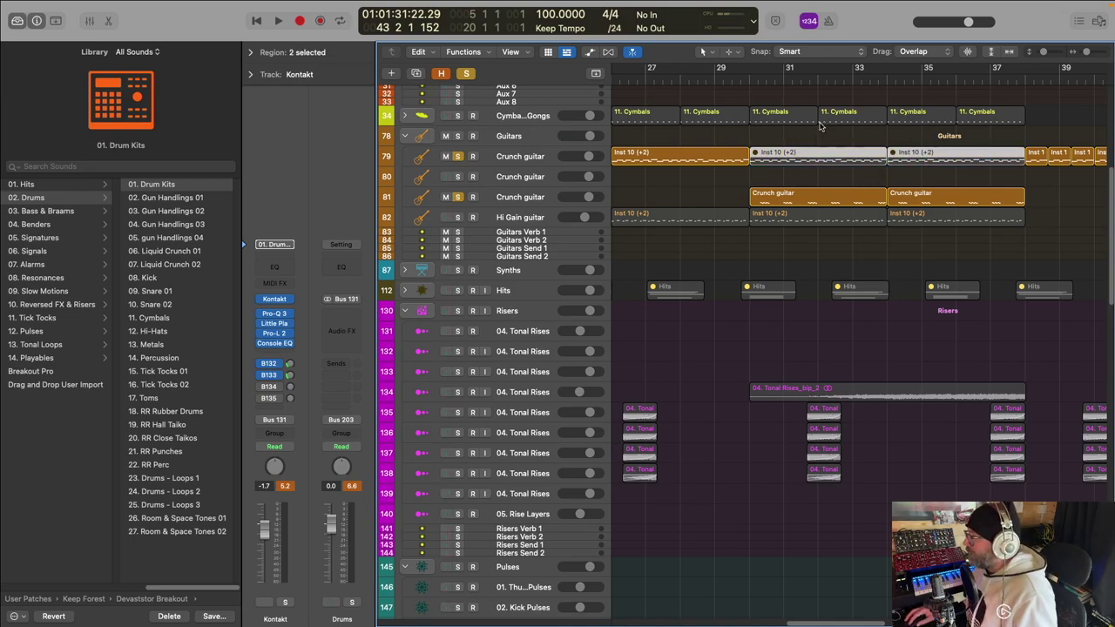
Step: Play the soloed guitars from bar 30 to about bar 33, unmuting the two Inst 10 regions during playback
click(742, 78)
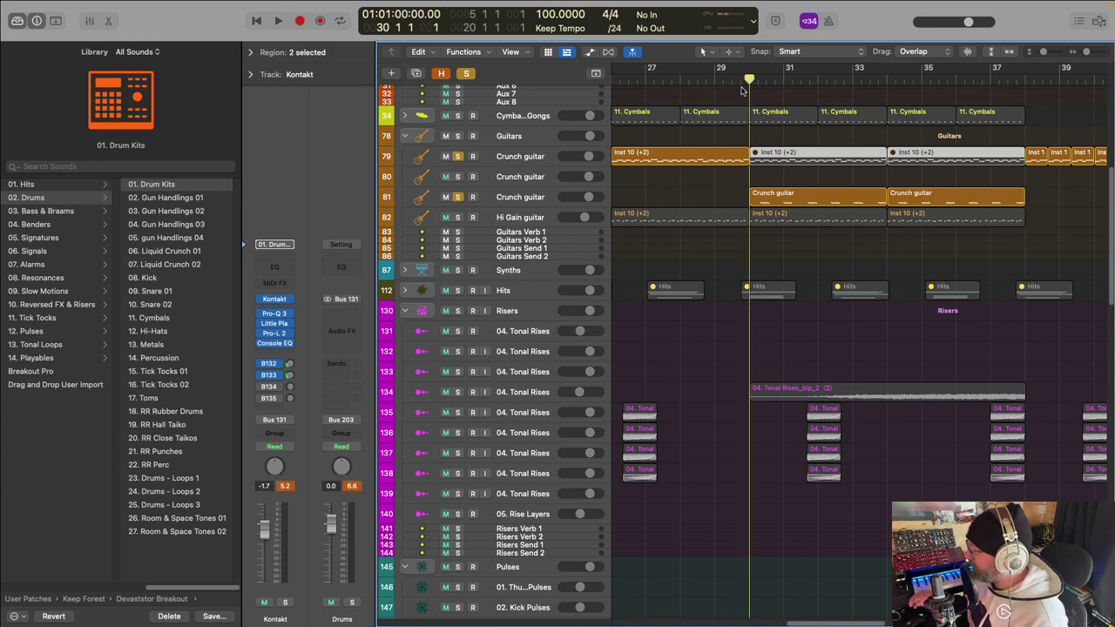
key(space)
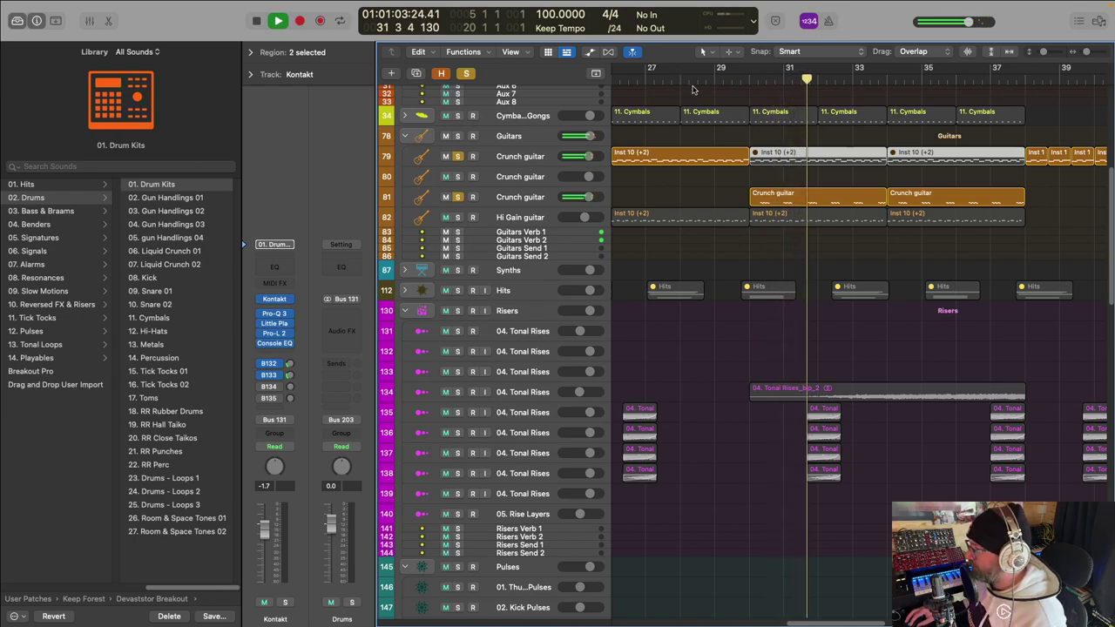
key(ctrl+m)
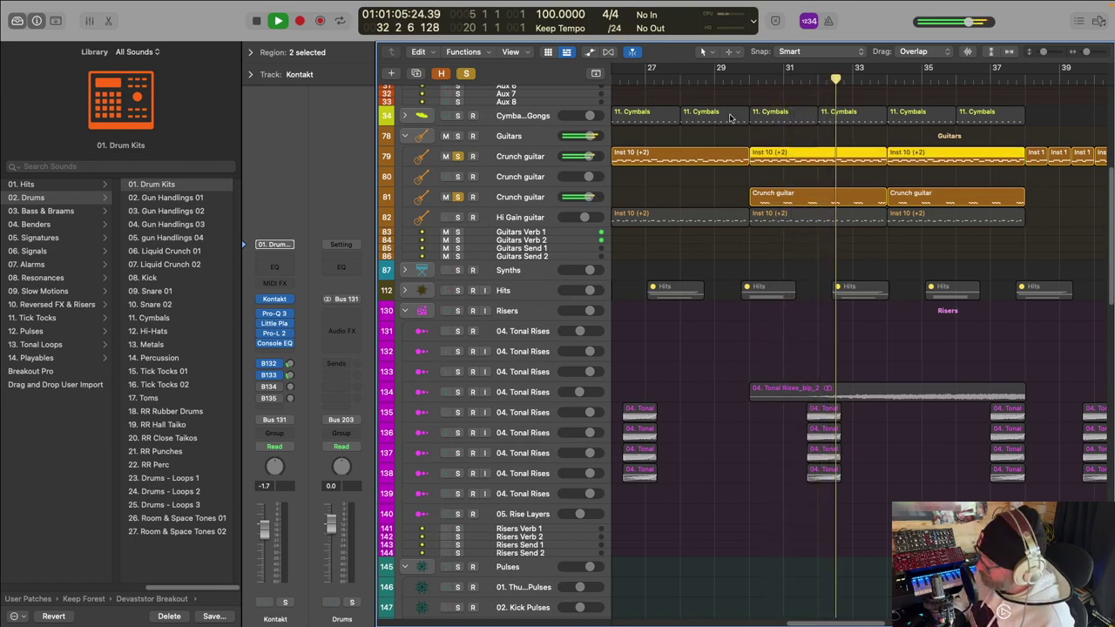
key(space)
Step: Solo the upper 05. Classic Leads track in the Doom Lead stack and play its third region to about bar 35
scroll(768, 232, down, 10)
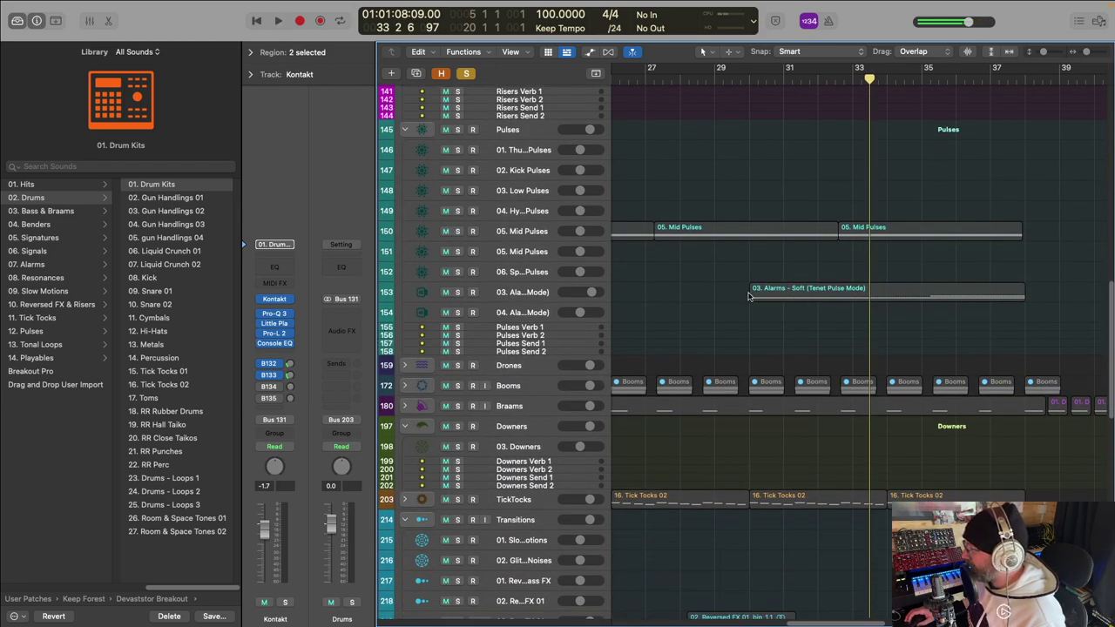
scroll(667, 381, down, 10)
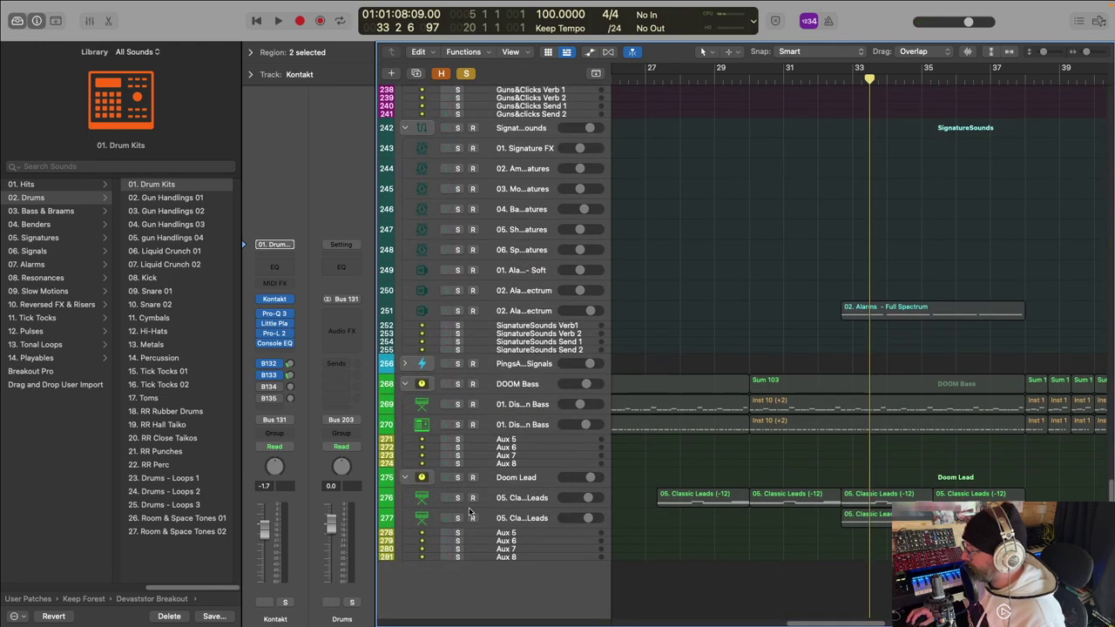
click(458, 498)
click(838, 80)
key(space)
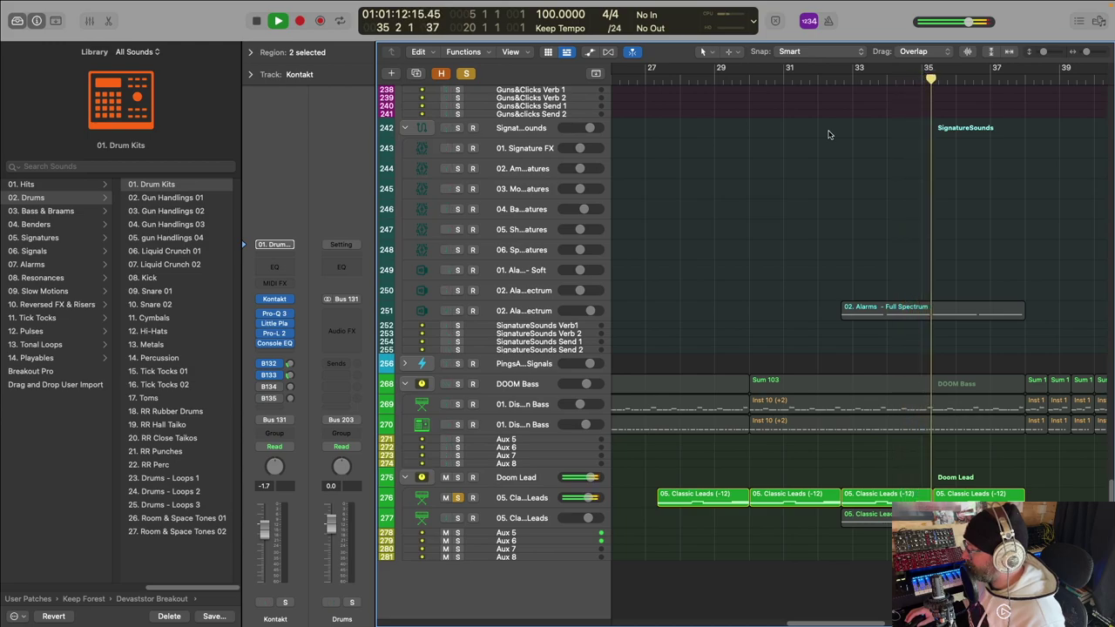
key(space)
Step: Clear the active solos and collapse all track stacks in the arrangement
scroll(985, 261, up, 5)
scroll(988, 256, up, 5)
scroll(958, 265, right, 8)
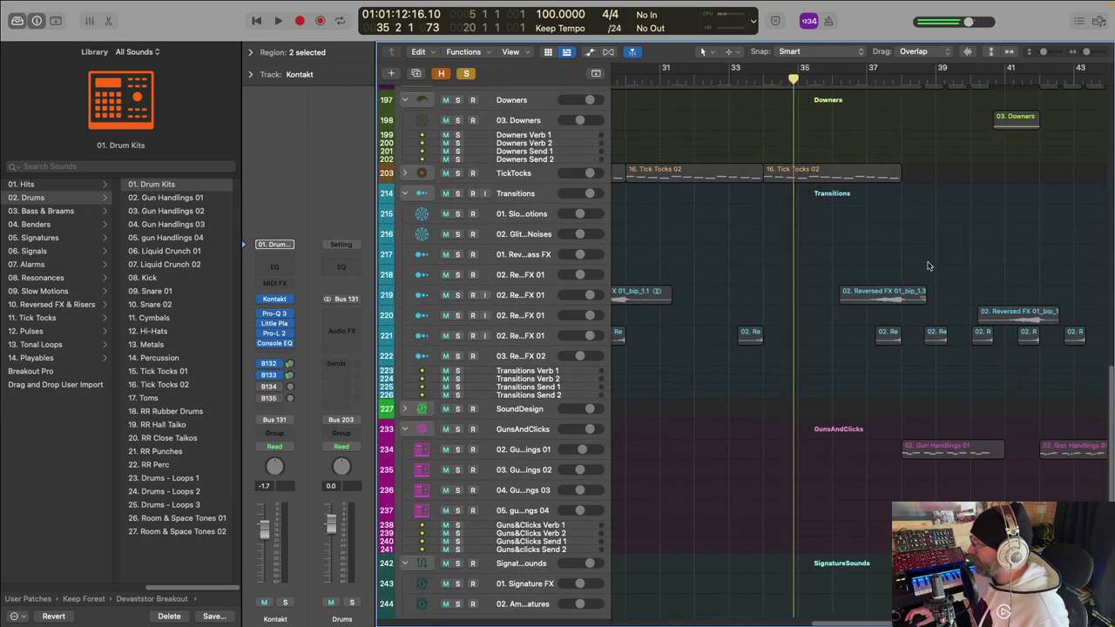
scroll(939, 273, up, 5)
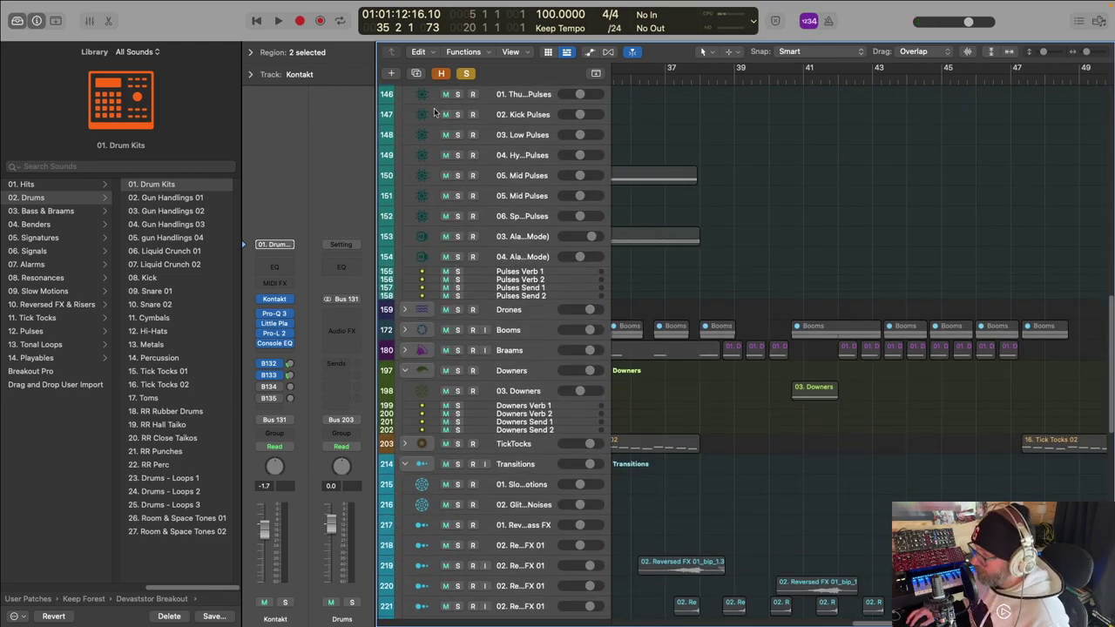
alt+click(405, 464)
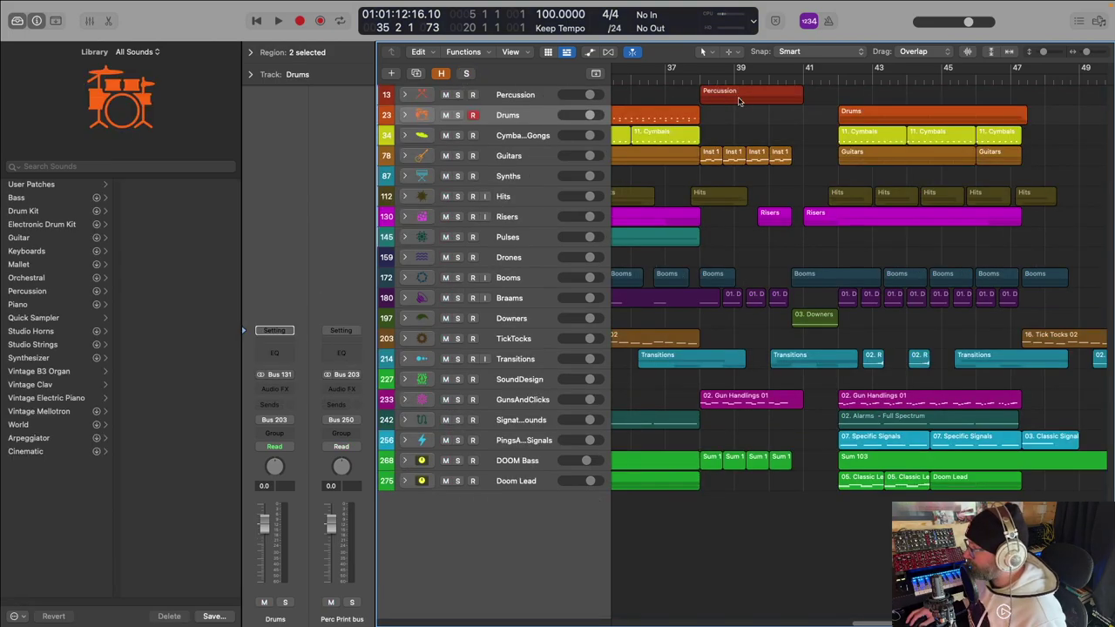
Step: Play the soloed Guitars stack from bar 42 to about bar 46, adding DOOM Bass and Doom Lead to the solo during playback
click(837, 74)
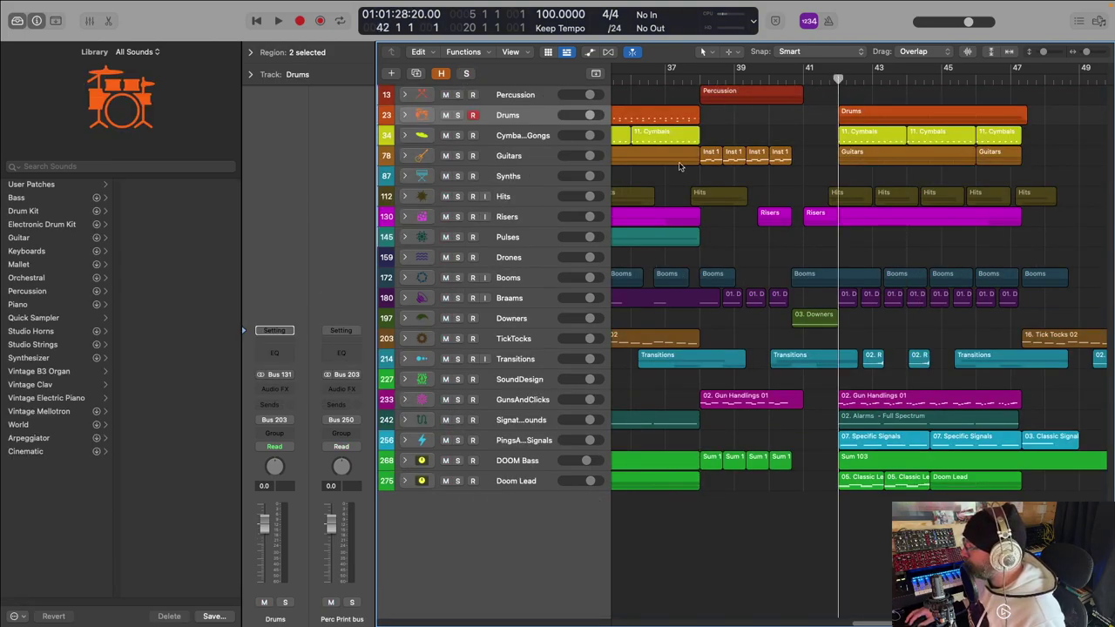
click(458, 156)
key(space)
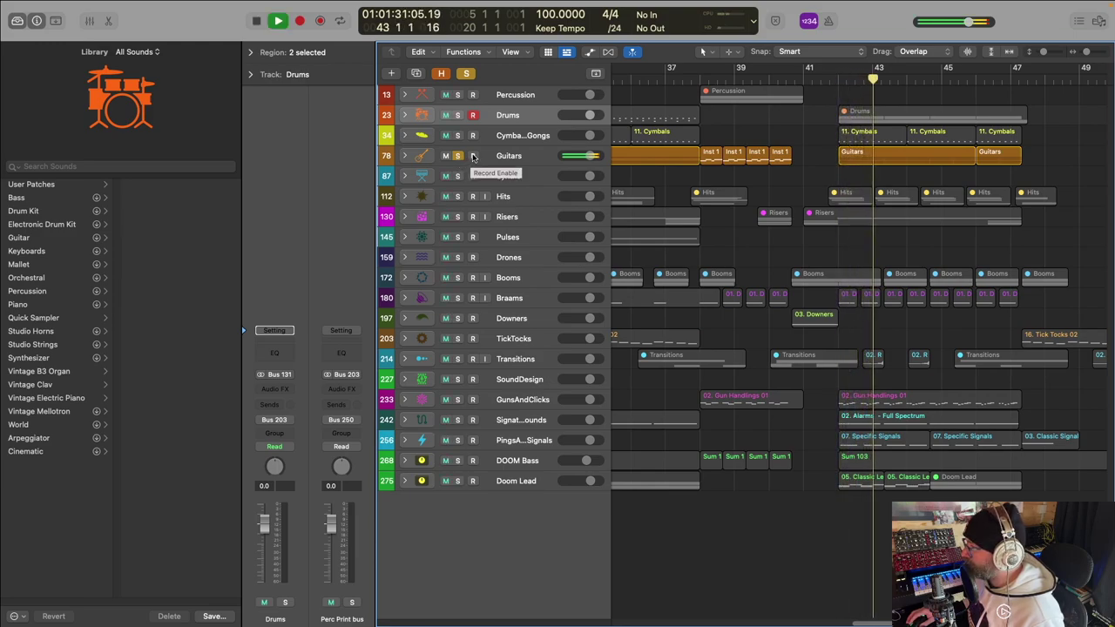
click(457, 461)
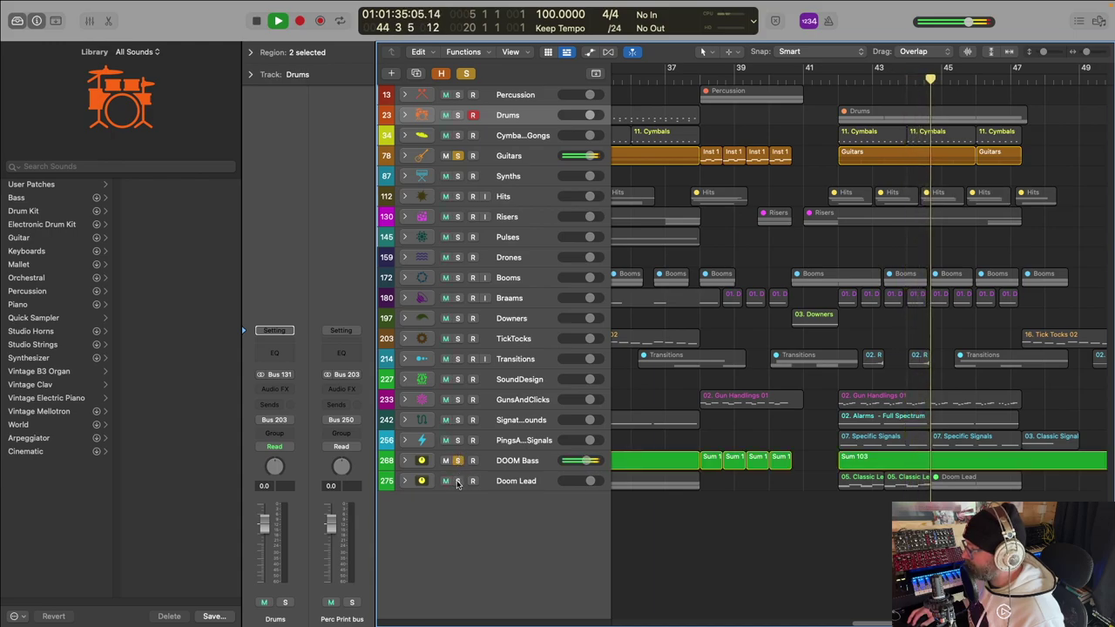
click(457, 481)
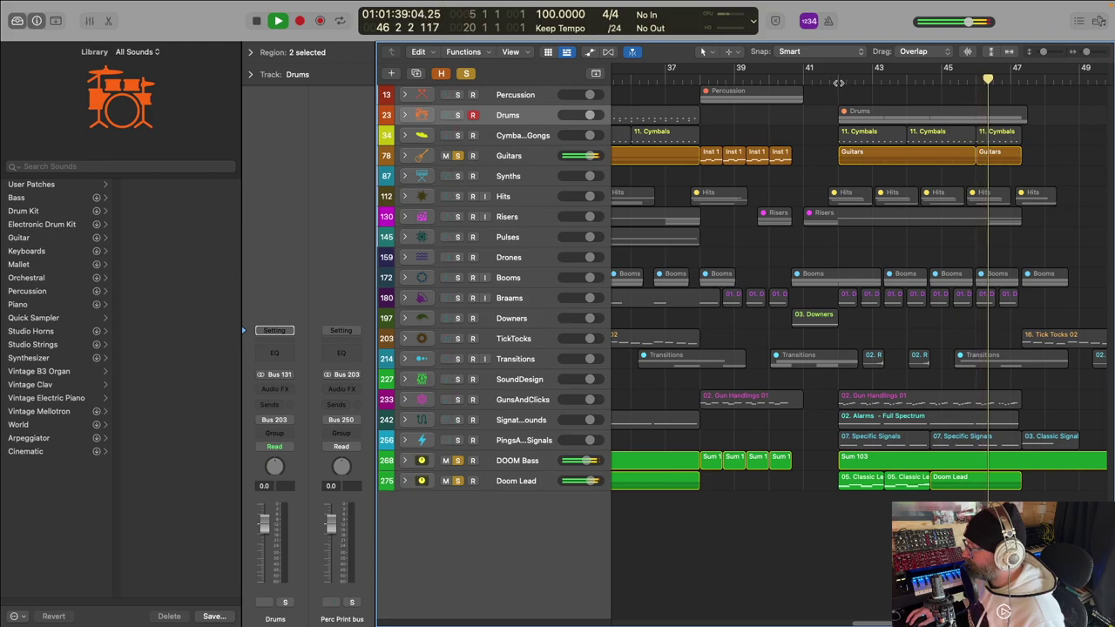
key(space)
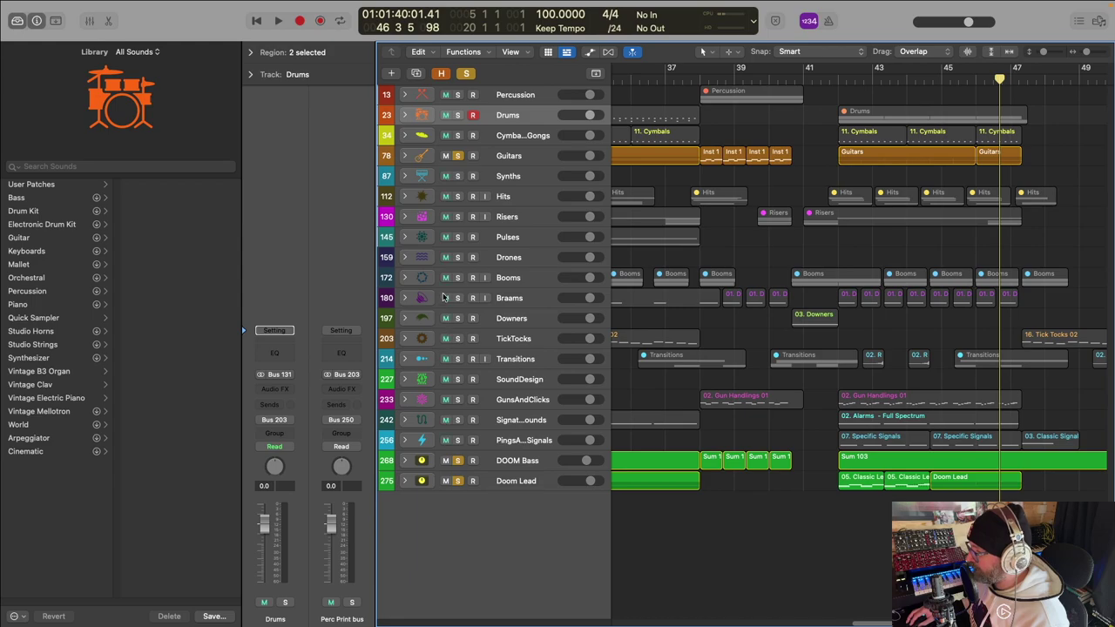
Step: Add the Risers stack to the solo and play the four soloed stacks from bar 42 to about bar 45
click(458, 217)
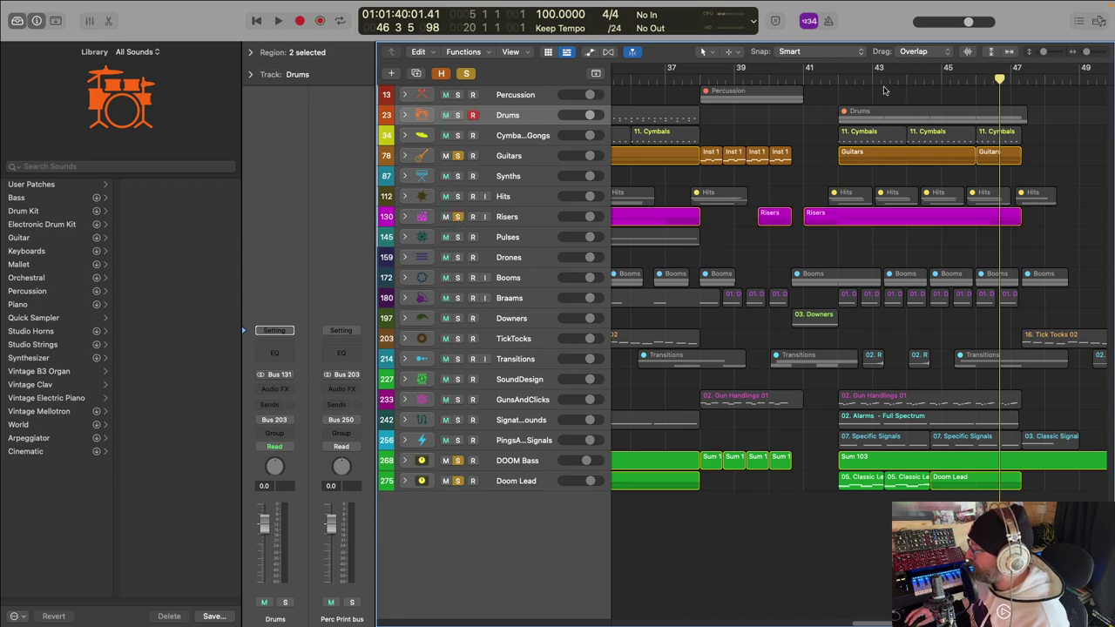
double_click(836, 68)
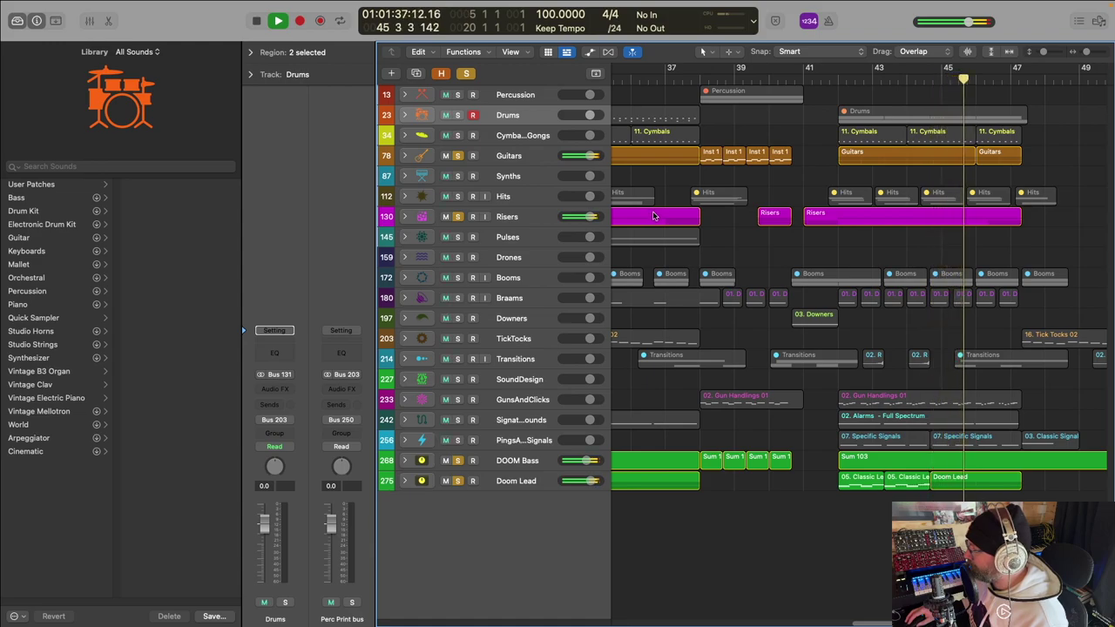
key(space)
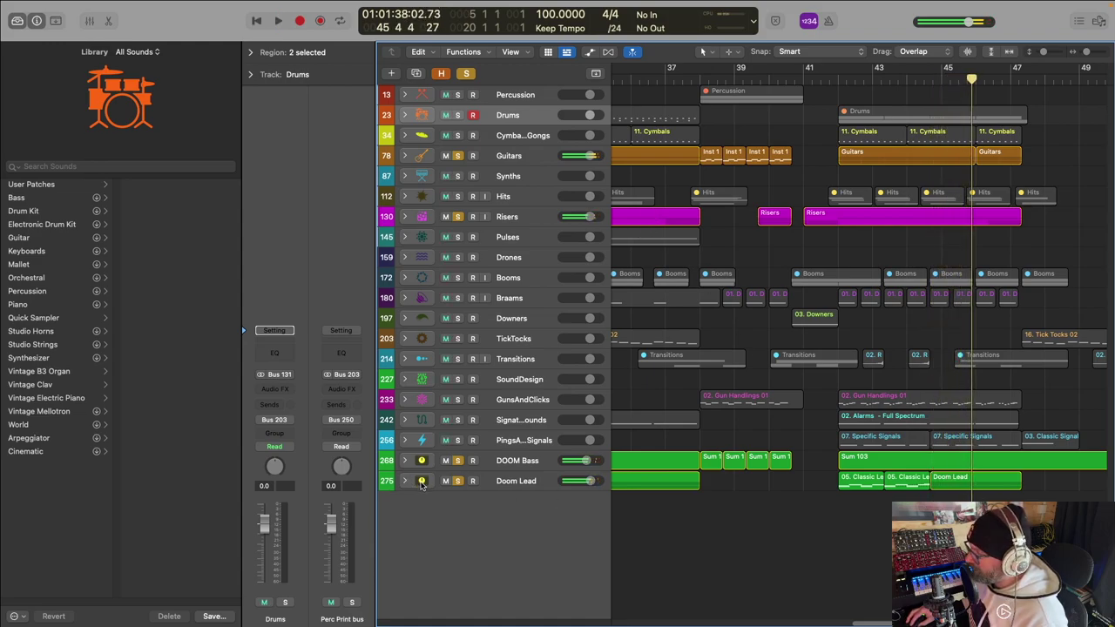
Step: Expand the Doom Lead stack and play the four soloed stacks from about bar 44
click(405, 481)
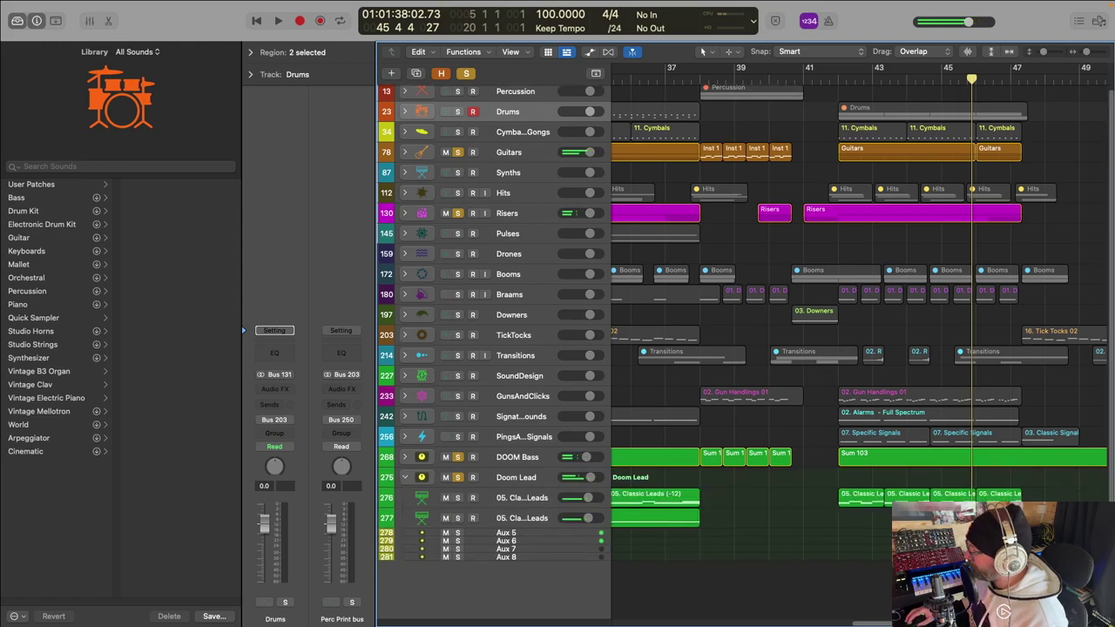
click(943, 84)
click(924, 88)
key(space)
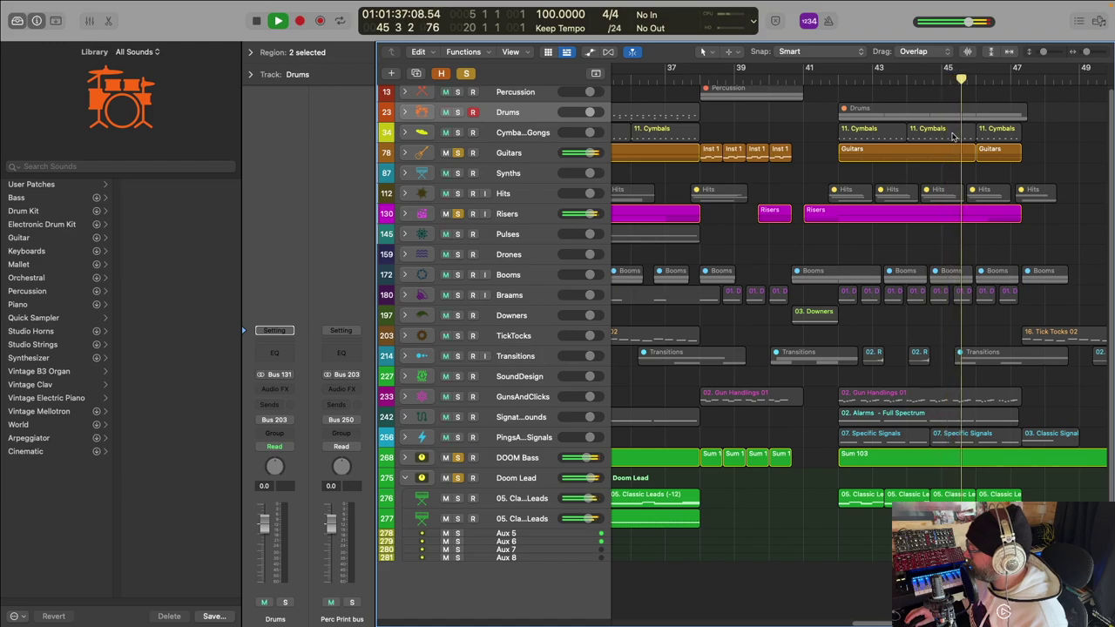
Step: Clear the active solos during playback and play the full arrangement through its ending, stopping at about bar 52
click(466, 73)
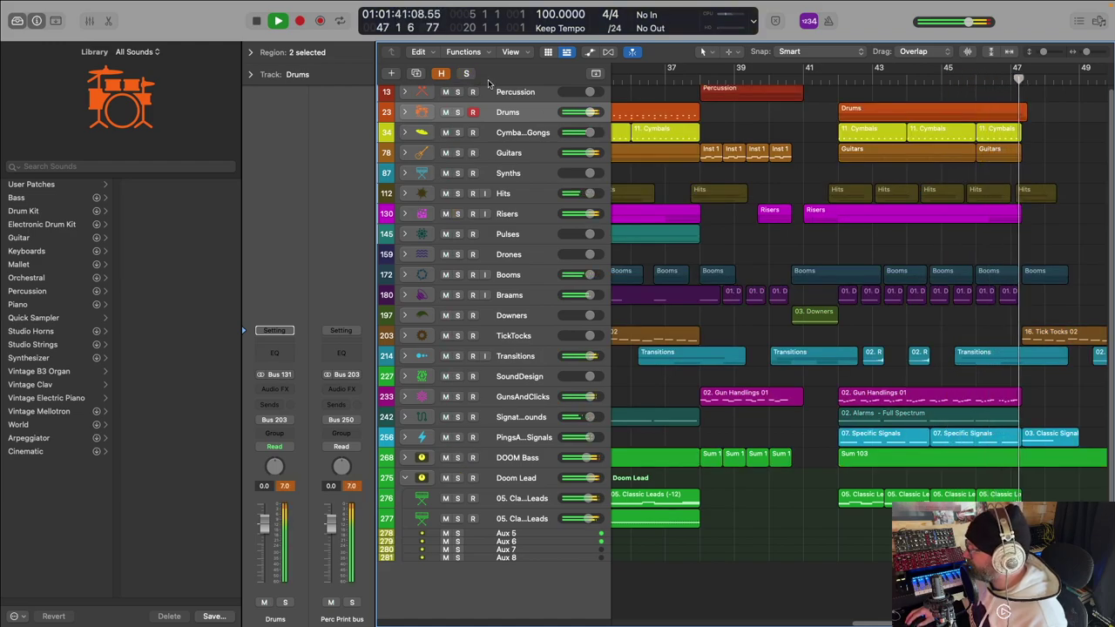
scroll(740, 279, right, 5)
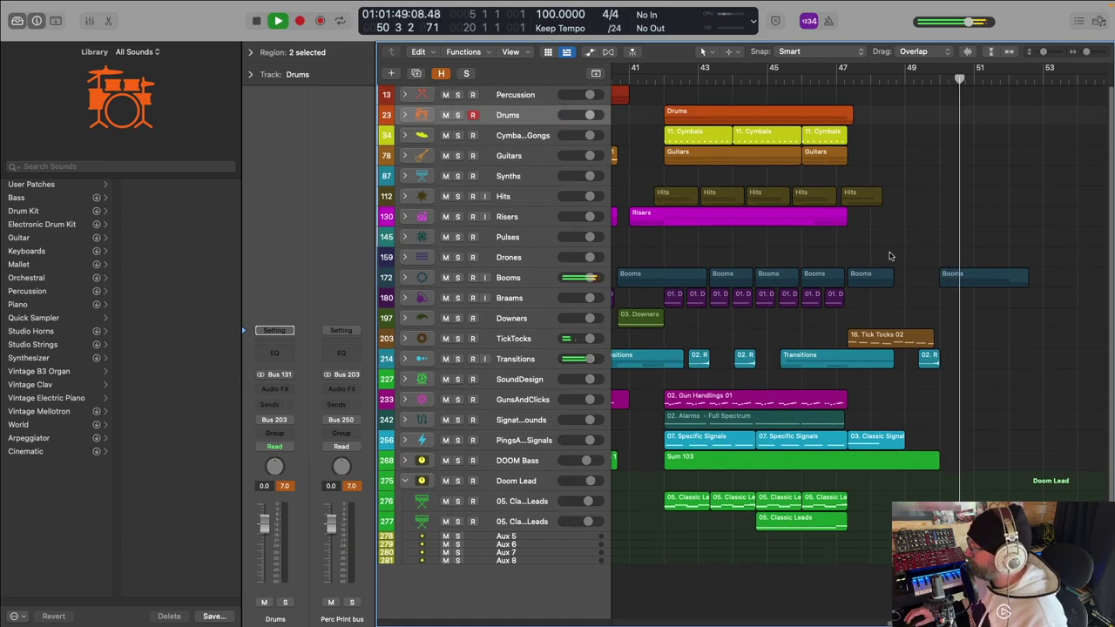
scroll(874, 256, left, 8)
key(super+Down)
key(super+Down)
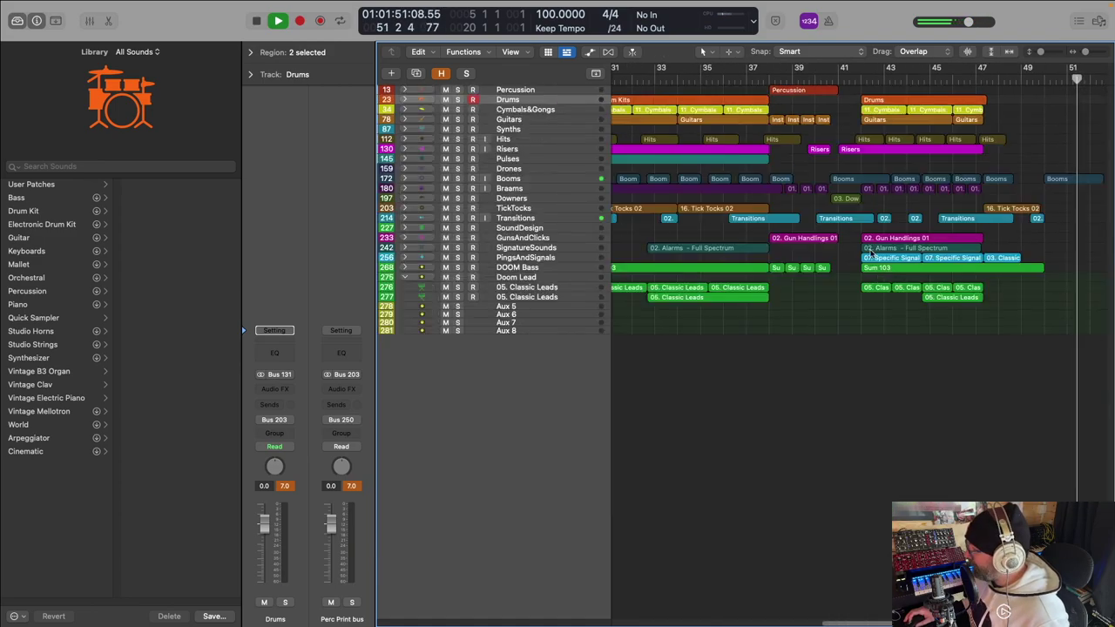
key(super+Left)
key(super+Left)
key(space)
click(990, 54)
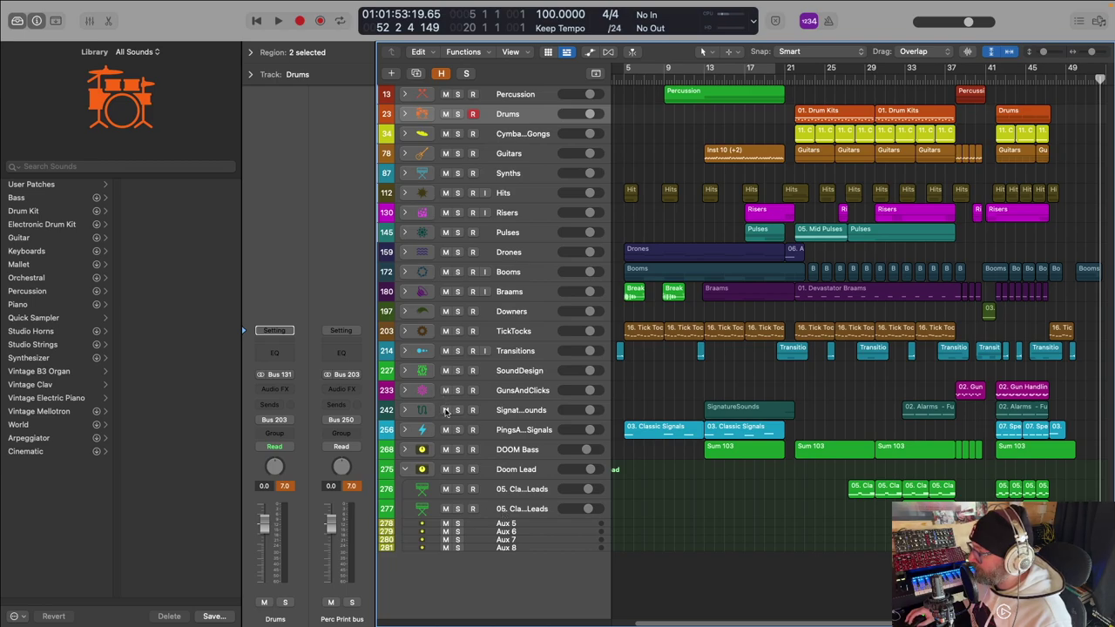
Step: Expand the SoundDesign stack and inspect the Breakout Pro instrument's sound slots and sequencer in Kontakt, closing its window when done
click(405, 371)
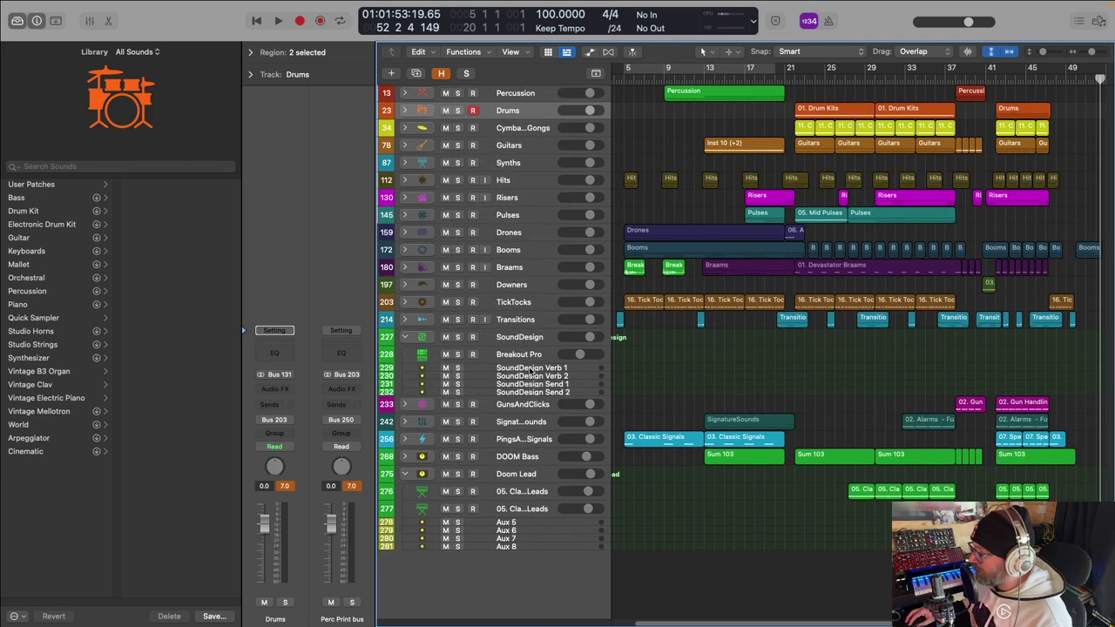
click(529, 355)
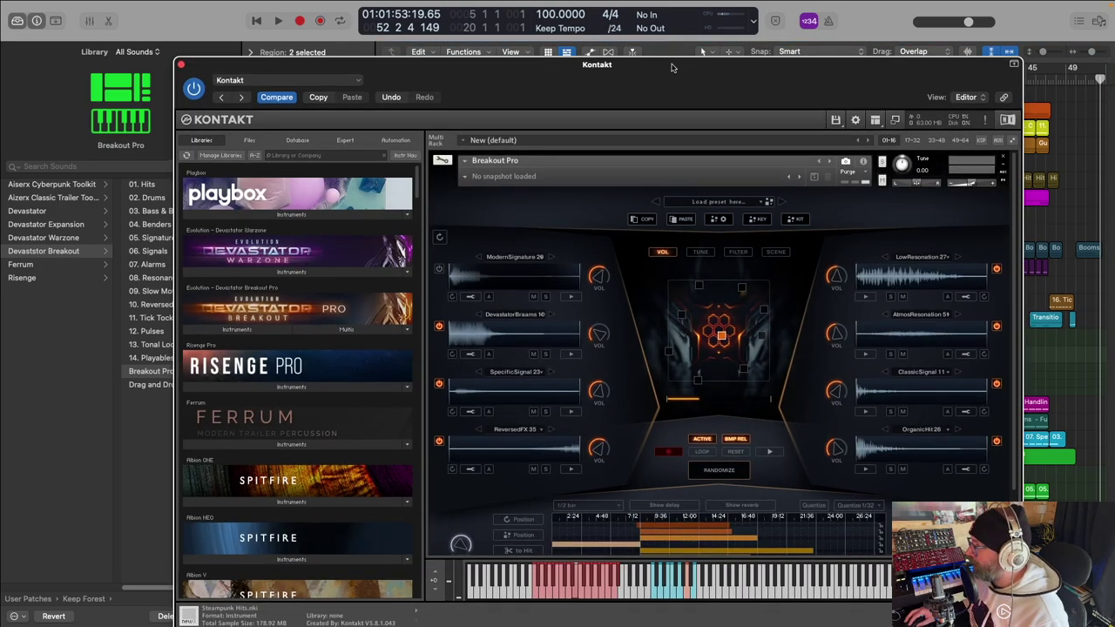
scroll(878, 301, down, 3)
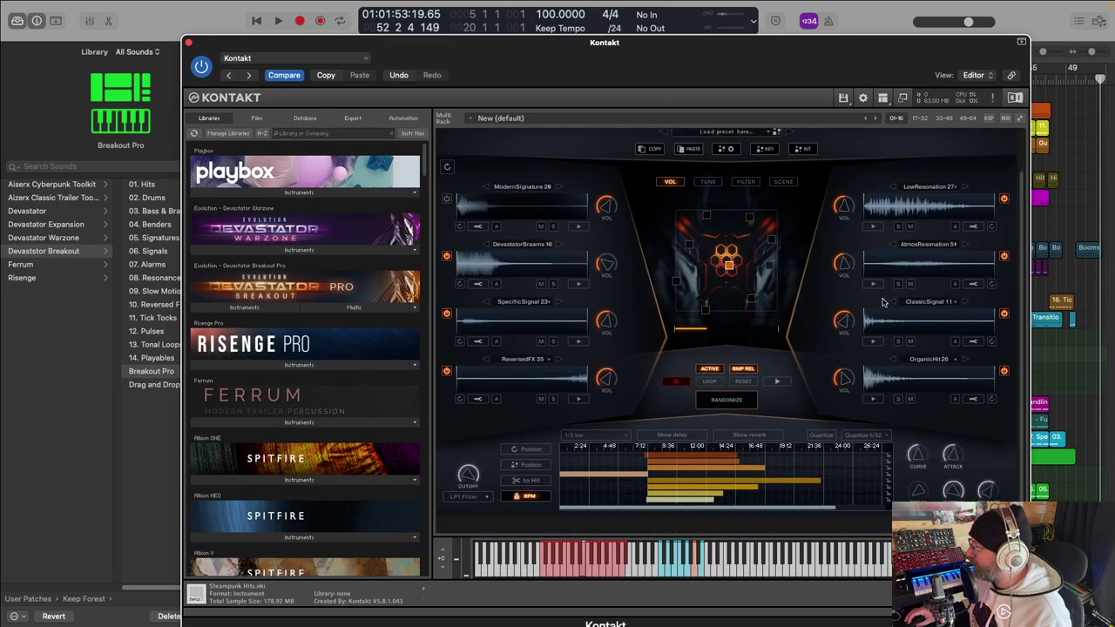
scroll(878, 302, up, 3)
scroll(878, 301, down, 3)
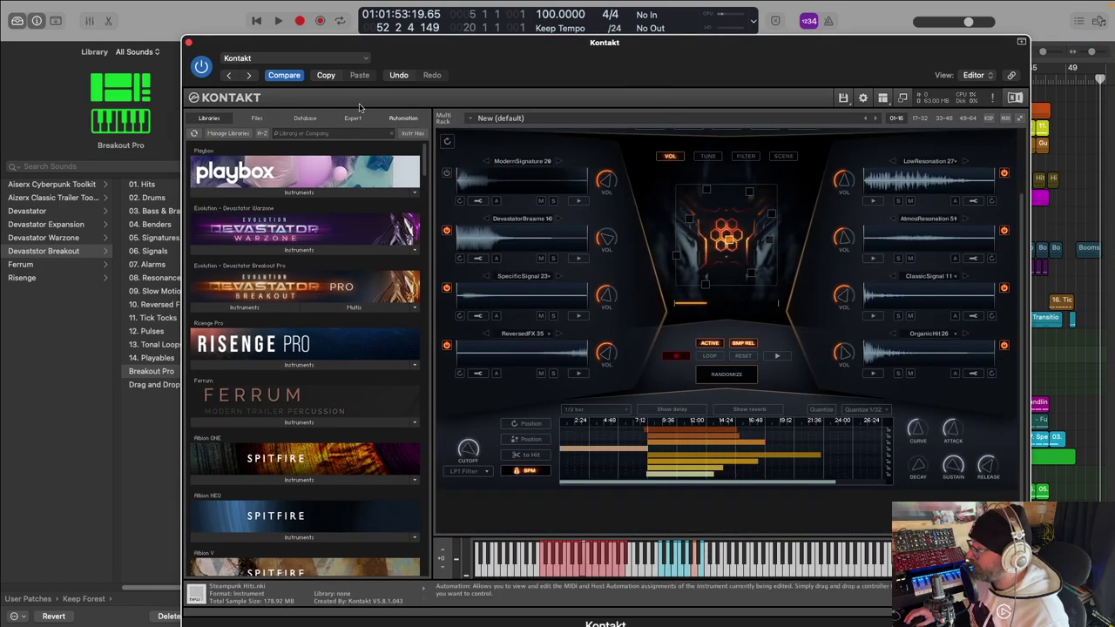
click(188, 44)
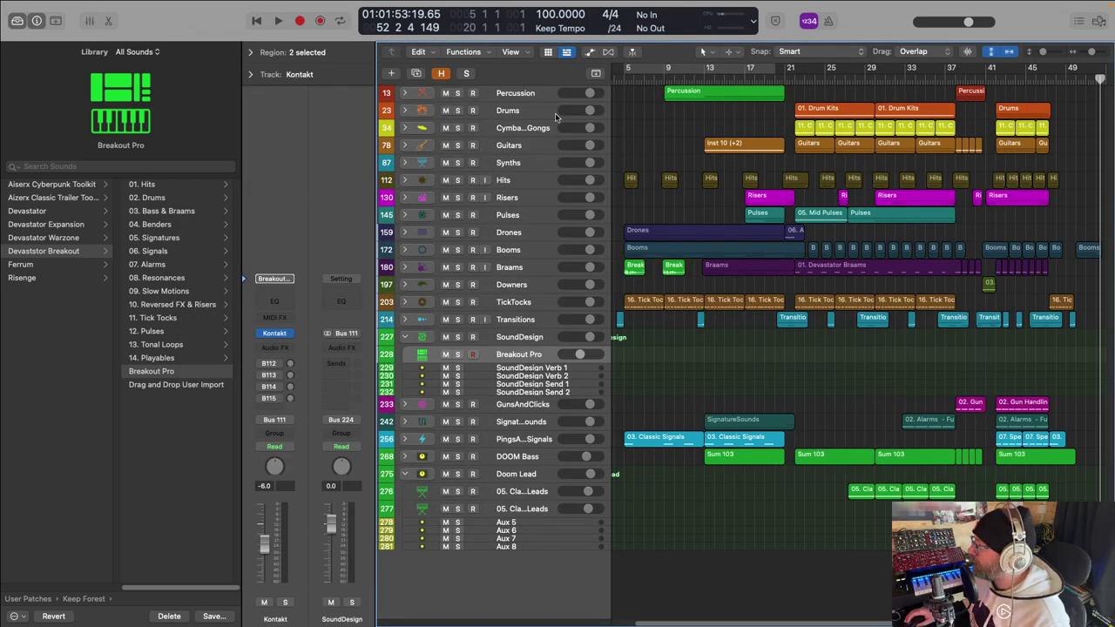